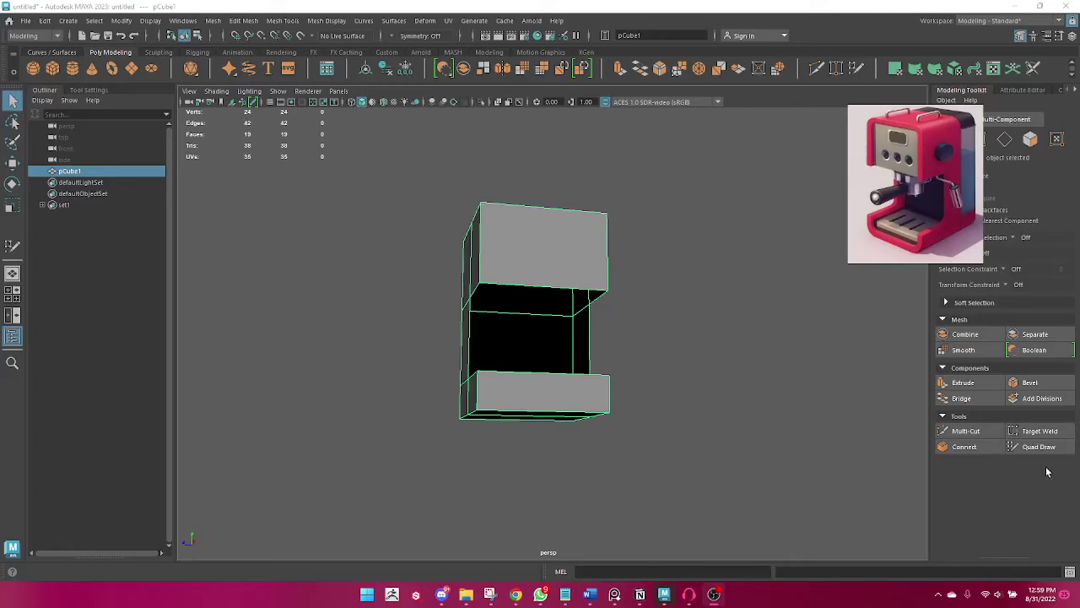
Delete the upper block's front face to open the body.
{"action": "mouse_move", "coordinate": [813, 313]}
{"action": "left_mouse_down", "text": "alt"}
{"action": "mouse_move", "coordinate": [617, 341]}
{"action": "mouse_move", "coordinate": [634, 377]}
{"action": "mouse_move", "coordinate": [586, 410]}
{"action": "mouse_move", "coordinate": [610, 281]}
{"action": "left_mouse_up", "text": "alt"}
{"action": "right_click_drag", "start_coordinate": [609, 281], "coordinate": [651, 278]}
{"action": "left_click", "coordinate": [622, 283]}
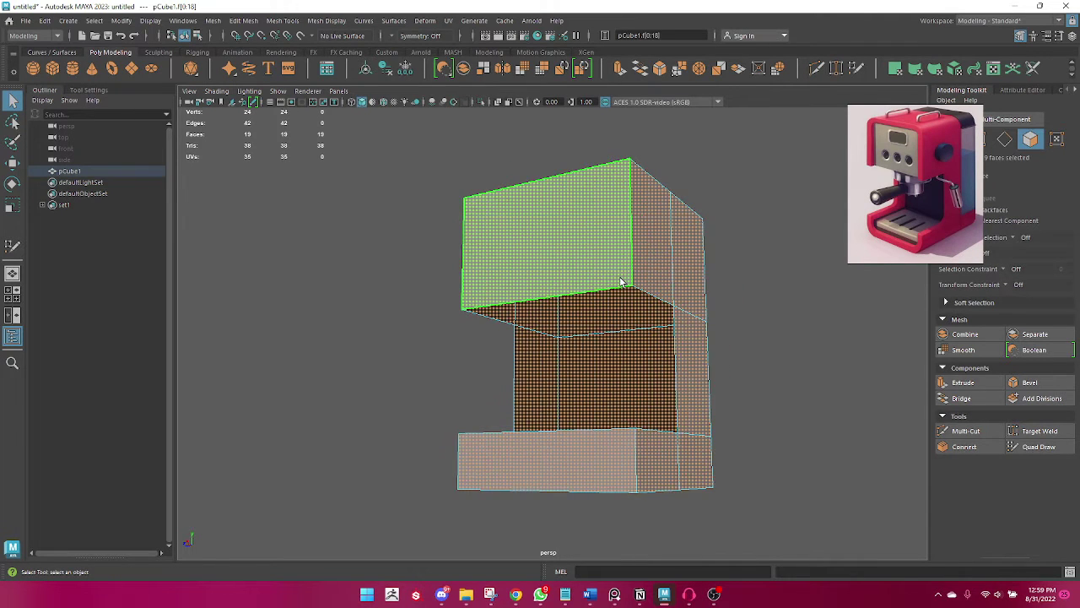
{"action": "mouse_move", "coordinate": [622, 284]}
{"action": "left_mouse_down", "text": "alt"}
{"action": "mouse_move", "coordinate": [584, 300]}
{"action": "mouse_move", "coordinate": [732, 287]}
{"action": "left_mouse_up", "text": "alt"}
{"action": "left_click", "coordinate": [732, 287]}
{"action": "key", "text": "alt+x"}
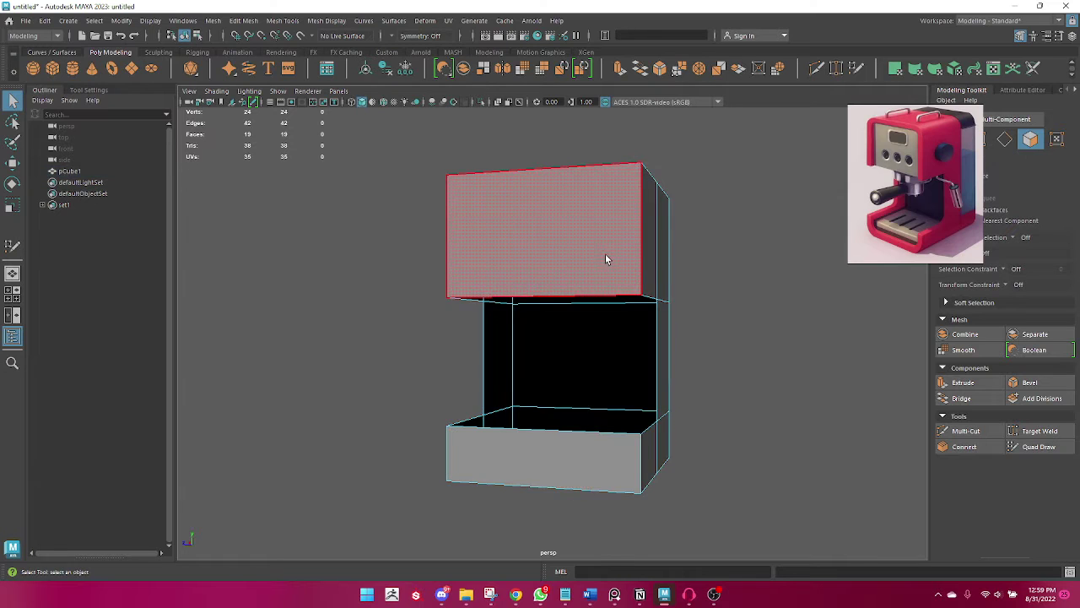
{"action": "left_click_drag", "start_coordinate": [605, 253], "coordinate": [577, 281], "text": "alt"}
{"action": "left_click", "coordinate": [573, 243]}
{"action": "key", "text": "Delete"}
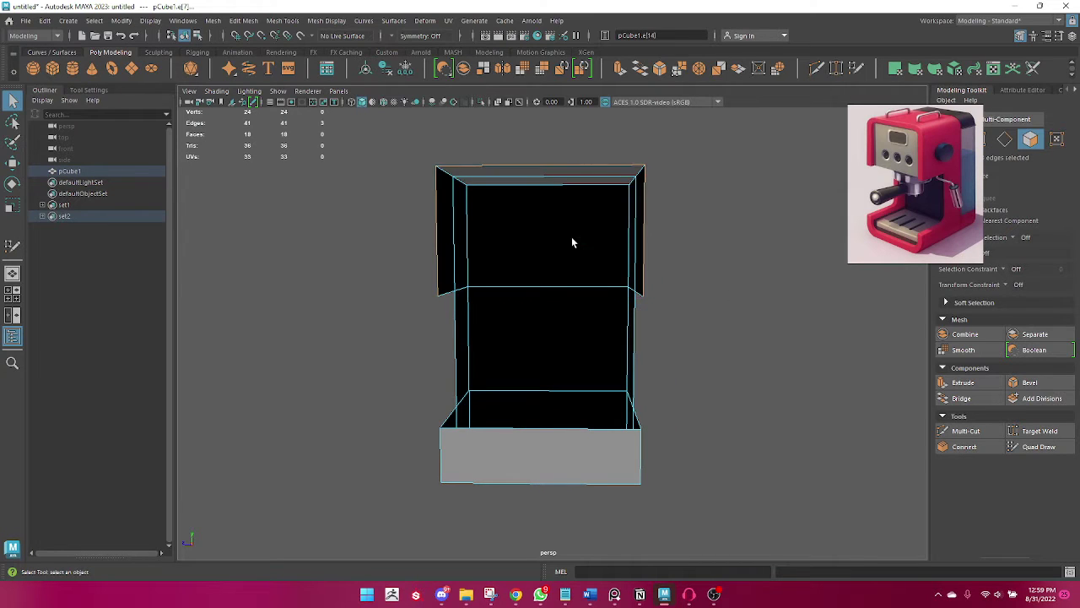
Delete the base's front face and return to object mode with the body selected.
{"action": "mouse_move", "coordinate": [719, 197]}
{"action": "left_mouse_down", "text": "alt"}
{"action": "mouse_move", "coordinate": [651, 215]}
{"action": "mouse_move", "coordinate": [691, 219]}
{"action": "left_mouse_up", "text": "alt"}
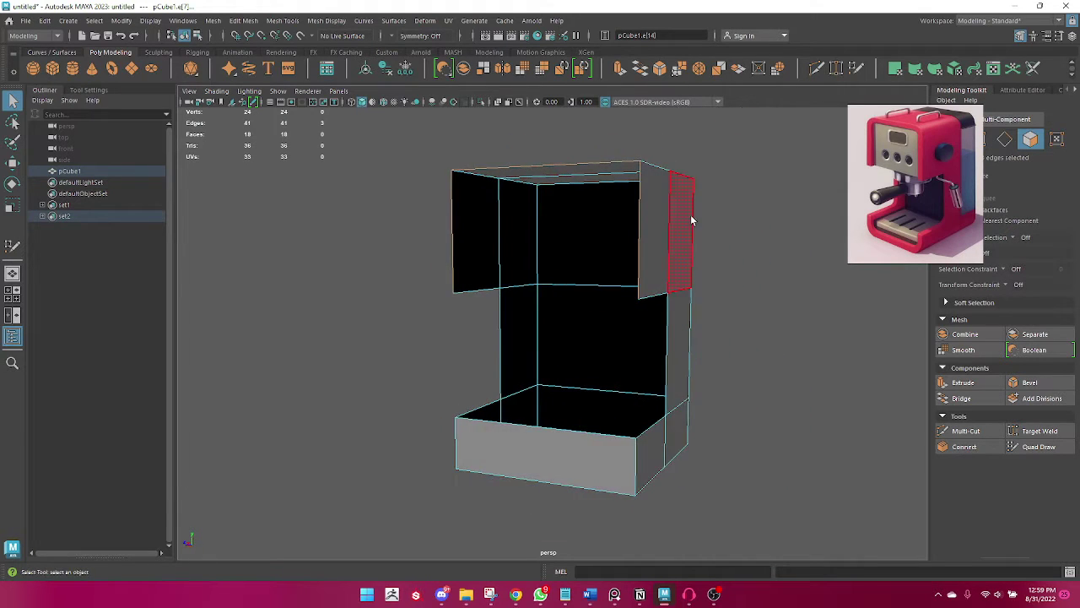
{"action": "left_click", "coordinate": [591, 465]}
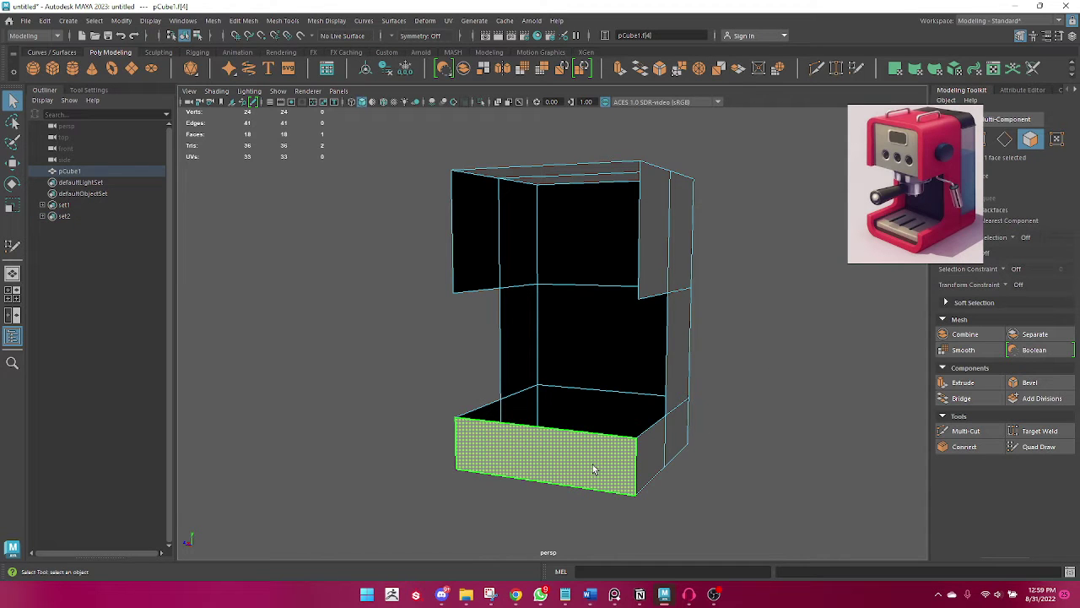
{"action": "mouse_move", "coordinate": [593, 469]}
{"action": "left_mouse_down", "text": "alt"}
{"action": "mouse_move", "coordinate": [790, 460]}
{"action": "mouse_move", "coordinate": [699, 460]}
{"action": "mouse_move", "coordinate": [552, 482]}
{"action": "mouse_move", "coordinate": [611, 484]}
{"action": "left_mouse_up", "text": "alt"}
{"action": "left_click", "coordinate": [698, 463]}
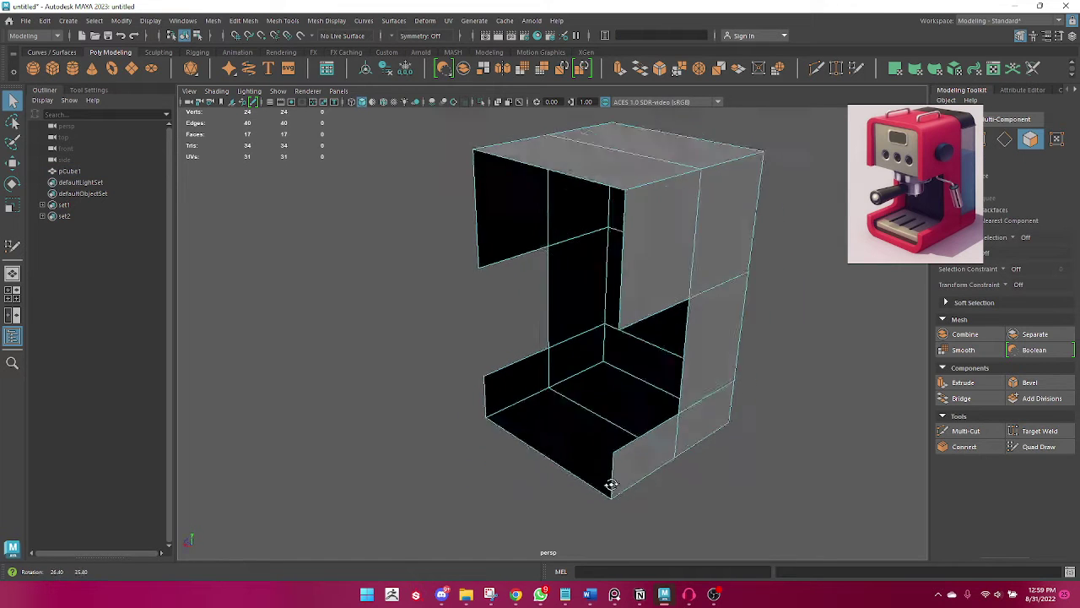
{"action": "mouse_move", "coordinate": [610, 462]}
{"action": "right_mouse_down"}
{"action": "mouse_move", "coordinate": [709, 229]}
{"action": "mouse_move", "coordinate": [663, 270]}
{"action": "right_mouse_up"}
{"action": "left_click", "coordinate": [652, 240]}
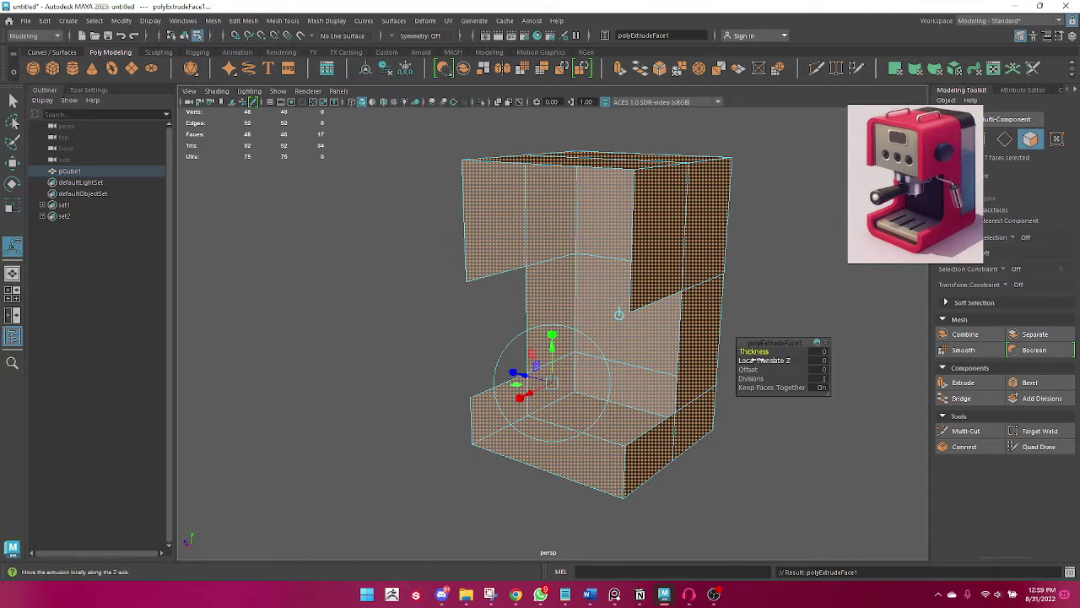
Extrude the shell's faces with thickness -0.6 to give the walls depth.
{"action": "mouse_move", "coordinate": [753, 352]}
{"action": "left_mouse_down"}
{"action": "mouse_move", "coordinate": [642, 380]}
{"action": "mouse_move", "coordinate": [675, 417]}
{"action": "left_mouse_up"}
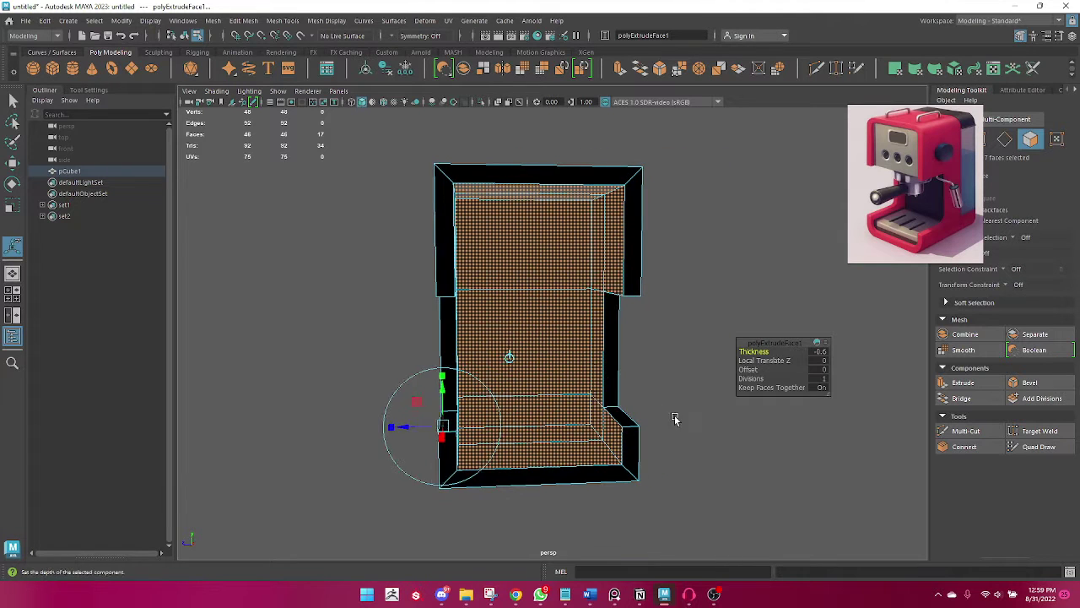
{"action": "key", "text": "q"}
{"action": "left_click", "coordinate": [724, 188]}
{"action": "key", "text": "F8"}
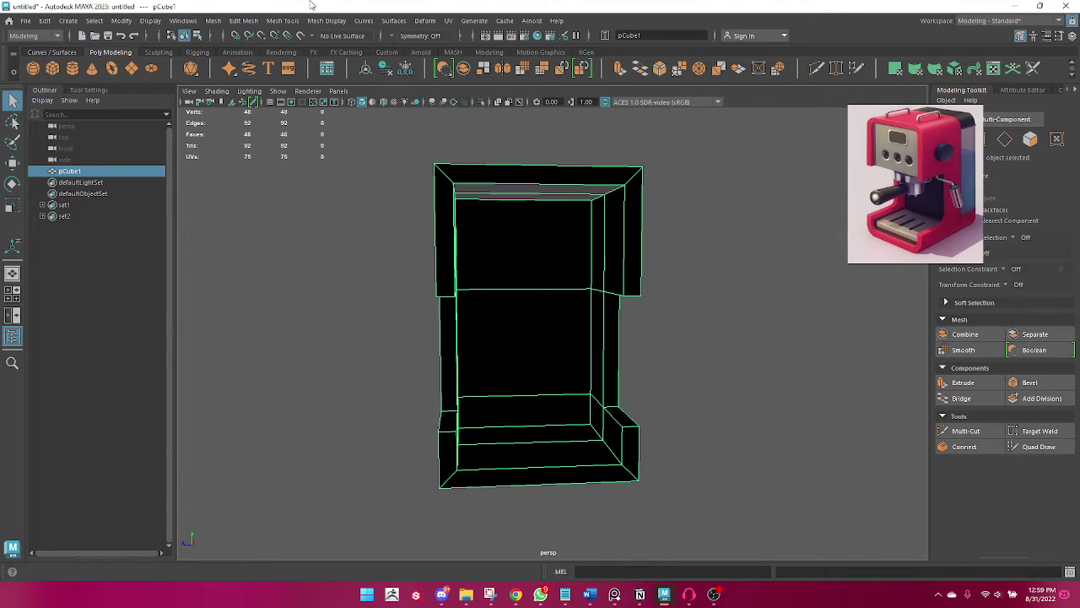
Fix the body's black shading with a Mesh Display normals correction.
{"action": "left_click", "coordinate": [326, 20]}
{"action": "left_click", "coordinate": [354, 75]}
{"action": "left_click", "coordinate": [664, 281]}
{"action": "mouse_move", "coordinate": [664, 281]}
{"action": "left_mouse_down", "text": "alt"}
{"action": "mouse_move", "coordinate": [651, 294]}
{"action": "mouse_move", "coordinate": [569, 299]}
{"action": "mouse_move", "coordinate": [672, 284]}
{"action": "left_mouse_up", "text": "alt"}
{"action": "left_click", "coordinate": [582, 304]}
{"action": "mouse_move", "coordinate": [581, 303]}
{"action": "left_mouse_down", "text": "alt"}
{"action": "mouse_move", "coordinate": [718, 309]}
{"action": "mouse_move", "coordinate": [600, 298]}
{"action": "mouse_move", "coordinate": [638, 318]}
{"action": "left_mouse_up", "text": "alt"}
Try a bevel on a vertical edge of the head, then undo it.
{"action": "right_click_drag", "start_coordinate": [631, 224], "coordinate": [644, 164]}
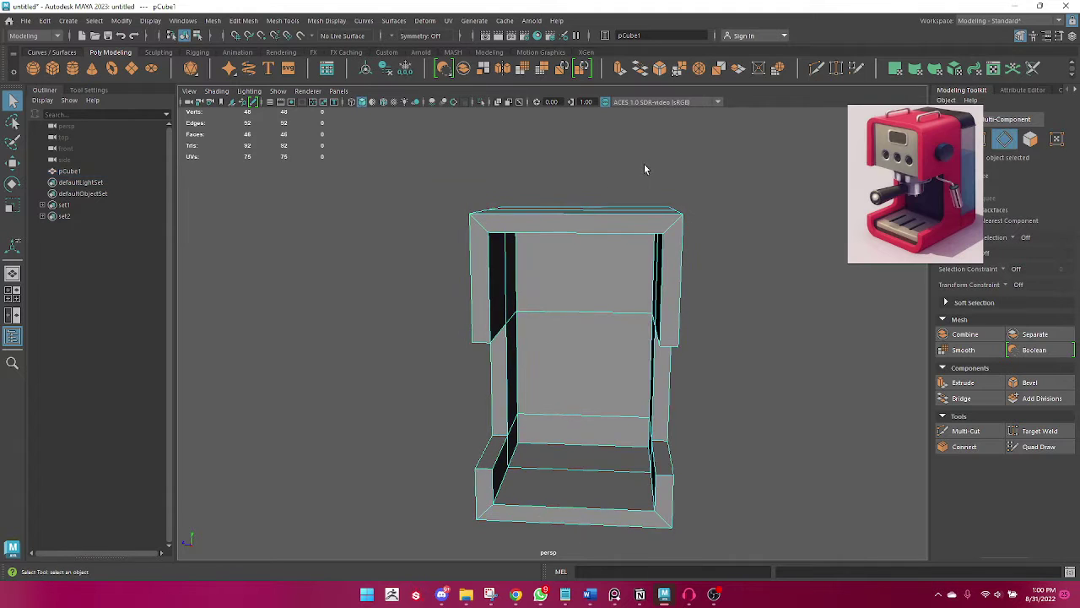
{"action": "mouse_move", "coordinate": [644, 163]}
{"action": "left_mouse_down", "text": "alt"}
{"action": "mouse_move", "coordinate": [655, 240]}
{"action": "mouse_move", "coordinate": [647, 234]}
{"action": "left_mouse_up", "text": "alt"}
{"action": "left_click", "coordinate": [656, 245]}
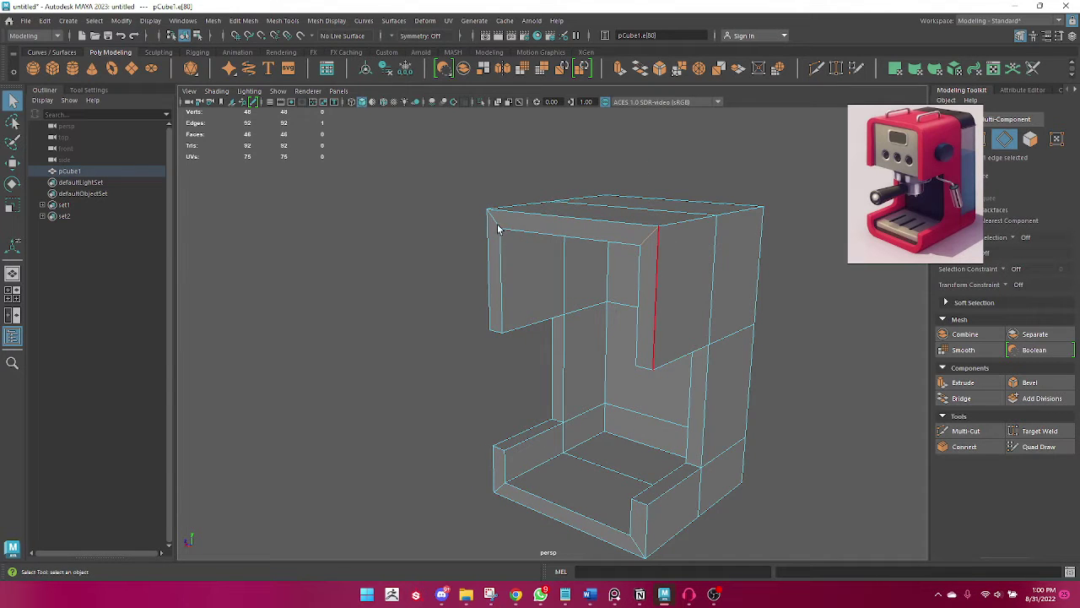
{"action": "left_click_drag", "start_coordinate": [601, 249], "coordinate": [572, 292], "text": "alt"}
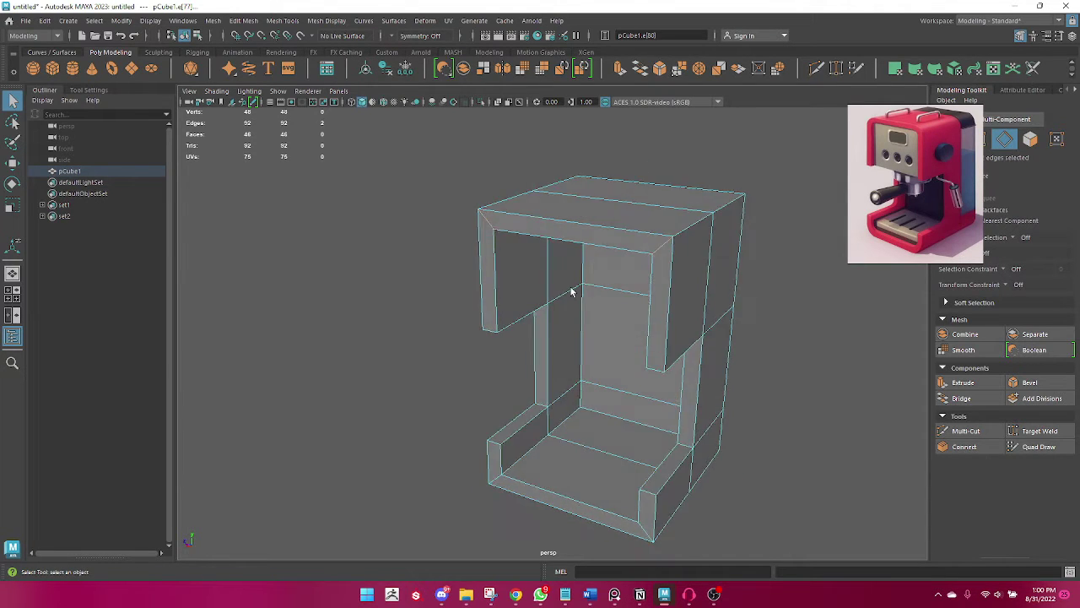
{"action": "mouse_move", "coordinate": [671, 256]}
{"action": "right_mouse_down", "text": "shift"}
{"action": "mouse_move", "coordinate": [704, 268]}
{"action": "mouse_move", "coordinate": [709, 253]}
{"action": "right_mouse_up", "text": "shift"}
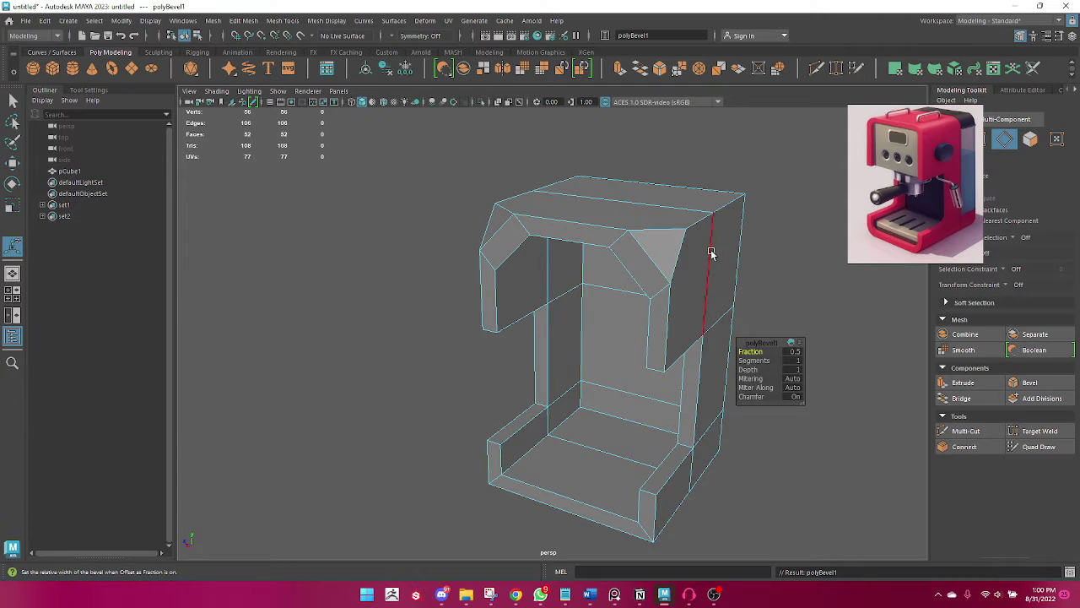
{"action": "key", "text": "ctrl+z"}
Try bevelling the head's top front edge, then undo it.
{"action": "mouse_move", "coordinate": [767, 260]}
{"action": "left_mouse_down", "text": "alt"}
{"action": "mouse_move", "coordinate": [560, 301]}
{"action": "mouse_move", "coordinate": [631, 293]}
{"action": "left_mouse_up", "text": "alt"}
{"action": "left_click", "coordinate": [601, 285]}
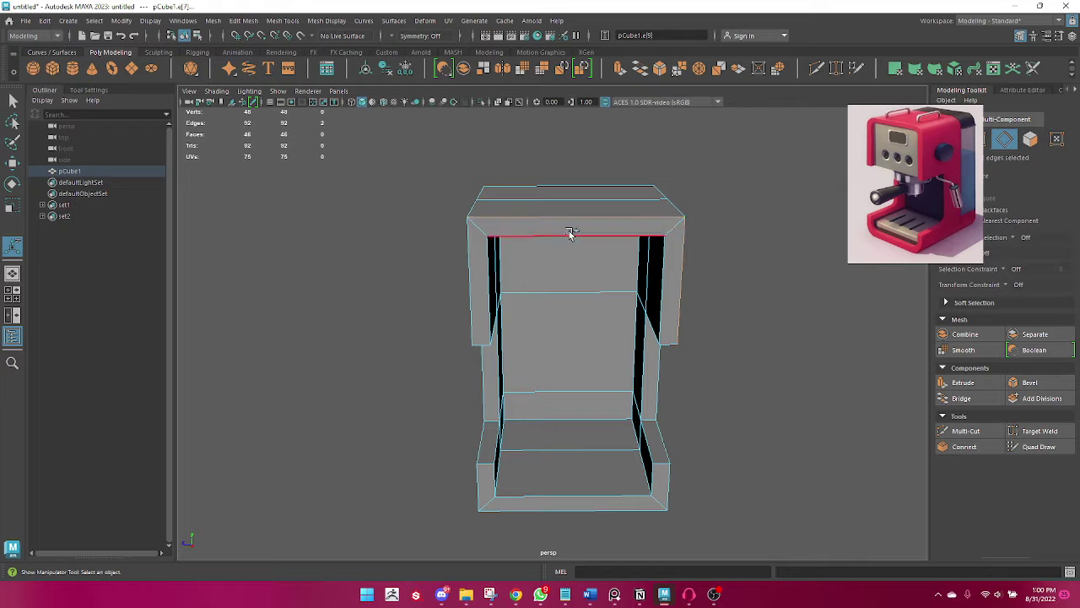
{"action": "right_click_drag", "start_coordinate": [465, 252], "coordinate": [512, 261], "text": "shift"}
{"action": "mouse_move", "coordinate": [507, 258]}
{"action": "left_mouse_down", "text": "alt"}
{"action": "mouse_move", "coordinate": [417, 325]}
{"action": "mouse_move", "coordinate": [480, 315]}
{"action": "mouse_move", "coordinate": [537, 324]}
{"action": "left_mouse_up", "text": "alt"}
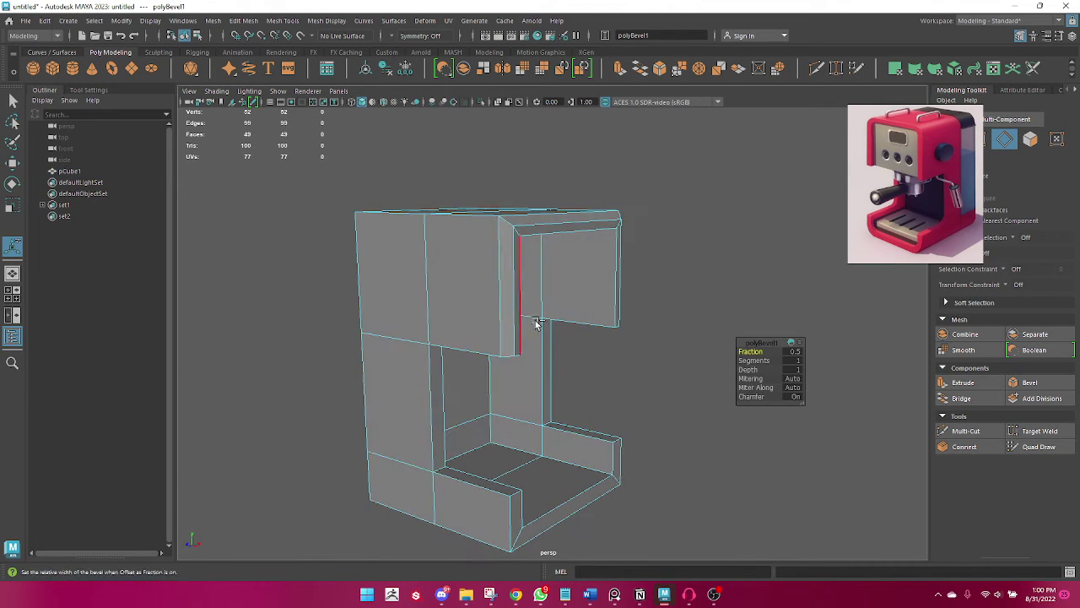
{"action": "key", "text": "ctrl+z"}
Bevel the two top front edges of the head at fraction 0.5, one segment.
{"action": "left_click_drag", "start_coordinate": [681, 299], "coordinate": [499, 283], "text": "alt"}
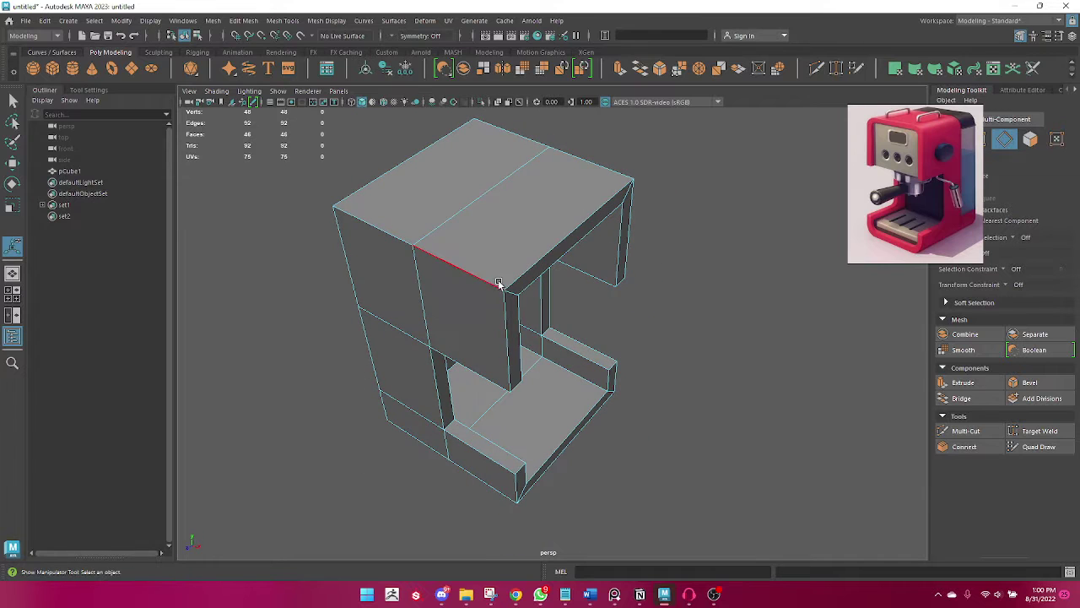
{"action": "left_click", "coordinate": [498, 284]}
{"action": "right_click_drag", "start_coordinate": [604, 170], "coordinate": [650, 178], "text": "shift"}
{"action": "left_click_drag", "start_coordinate": [616, 265], "coordinate": [521, 239], "text": "alt"}
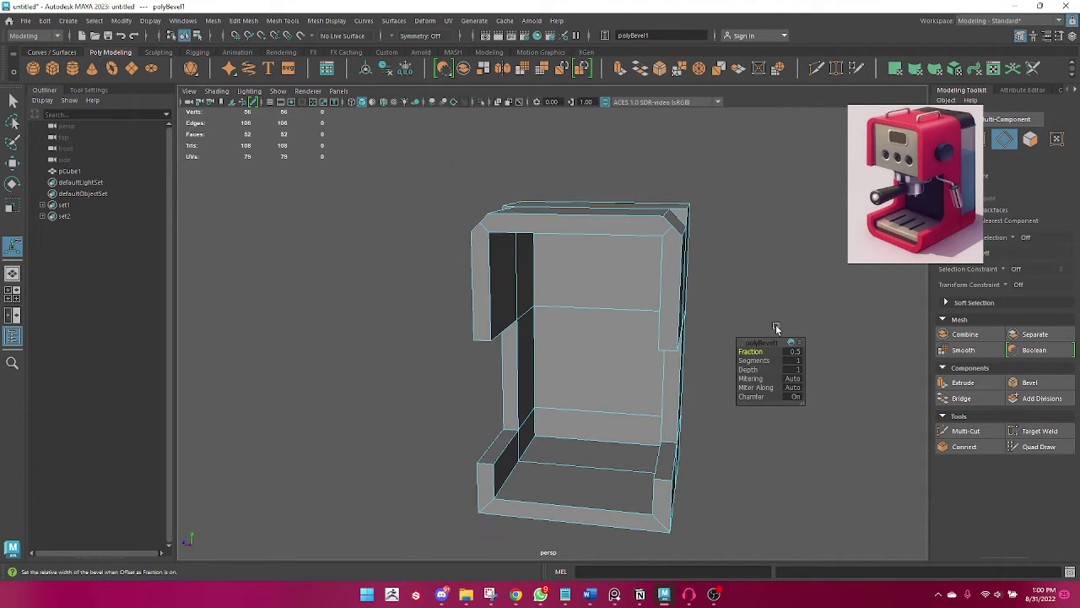
{"action": "key", "text": "ctrl+z"}
{"action": "mouse_move", "coordinate": [702, 272]}
{"action": "left_mouse_down", "text": "alt"}
{"action": "mouse_move", "coordinate": [630, 281]}
{"action": "mouse_move", "coordinate": [710, 295]}
{"action": "left_mouse_up", "text": "alt"}
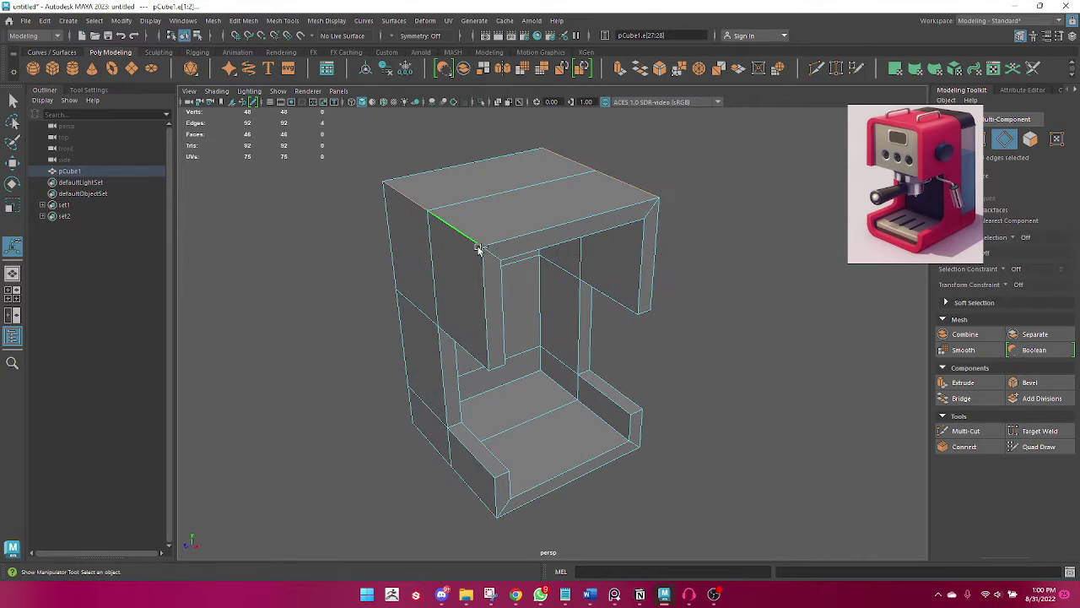
{"action": "right_click_drag", "start_coordinate": [478, 249], "coordinate": [515, 250], "text": "shift"}
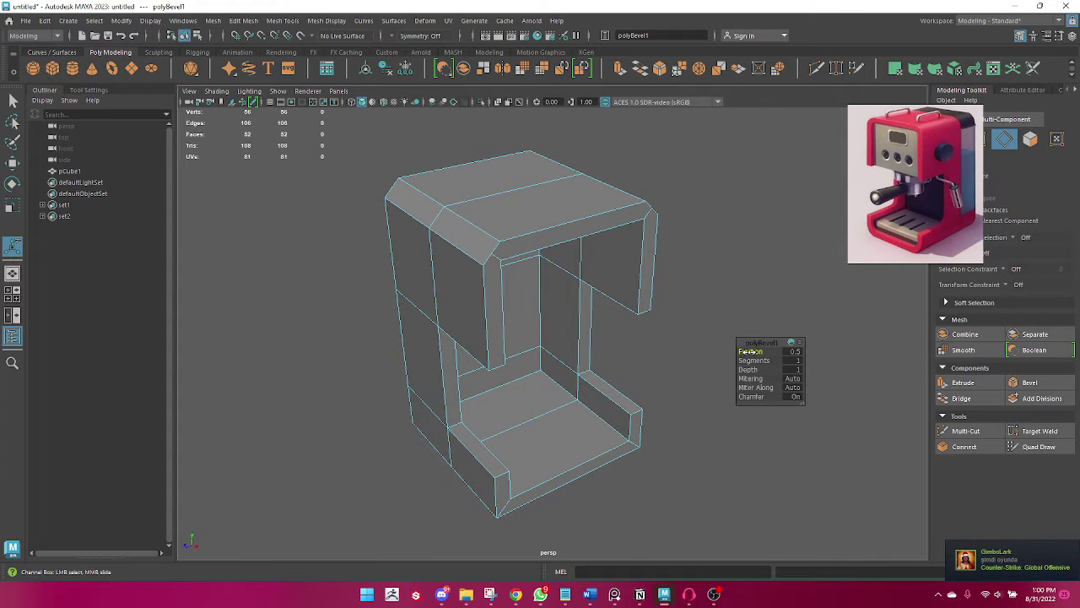
Give the top bevel (polyBevel1) 2 segments.
{"action": "left_click_drag", "start_coordinate": [754, 360], "coordinate": [756, 361]}
{"action": "left_click_drag", "start_coordinate": [654, 380], "coordinate": [607, 344], "text": "alt"}
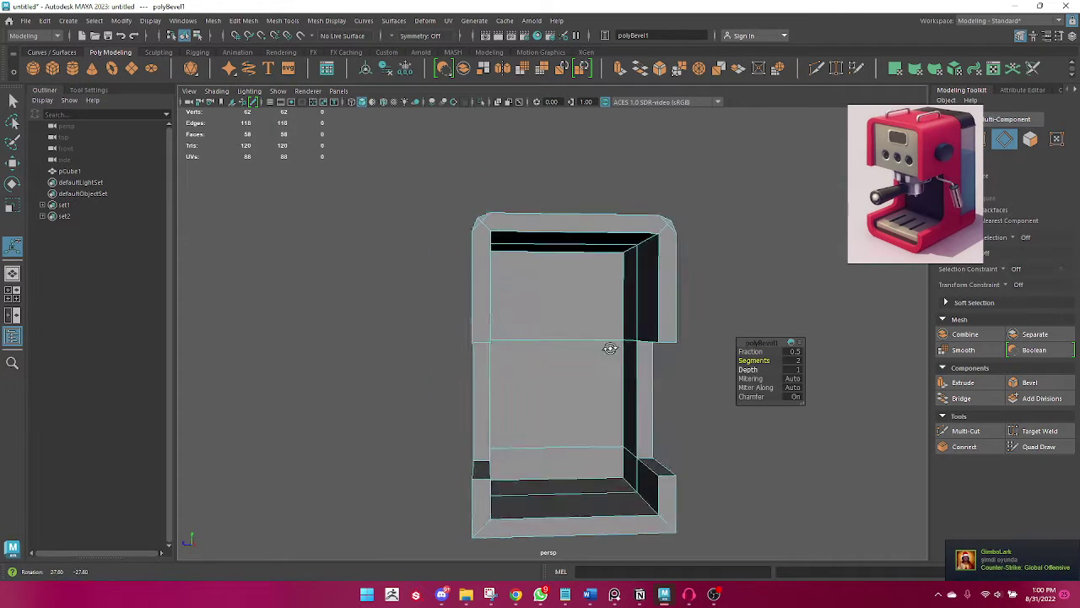
{"action": "left_click", "coordinate": [641, 176]}
{"action": "mouse_move", "coordinate": [623, 252]}
{"action": "left_mouse_down", "text": "alt"}
{"action": "mouse_move", "coordinate": [563, 202]}
{"action": "mouse_move", "coordinate": [563, 296]}
{"action": "mouse_move", "coordinate": [620, 286]}
{"action": "left_mouse_up", "text": "alt"}
{"action": "left_click", "coordinate": [579, 226]}
Bevel the inner vertical edges under the overhanging head, then return to object mode.
{"action": "right_click", "coordinate": [654, 259]}
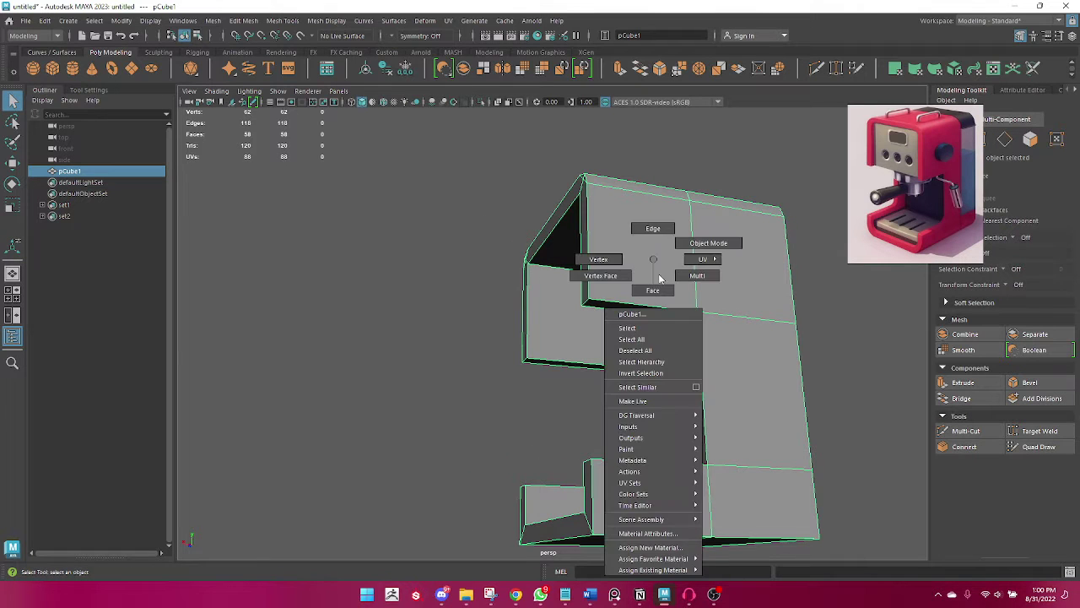
{"action": "left_click", "coordinate": [654, 228]}
{"action": "mouse_move", "coordinate": [594, 338]}
{"action": "left_mouse_down", "text": "alt"}
{"action": "mouse_move", "coordinate": [690, 323]}
{"action": "mouse_move", "coordinate": [676, 342]}
{"action": "mouse_move", "coordinate": [621, 339]}
{"action": "mouse_move", "coordinate": [622, 350]}
{"action": "mouse_move", "coordinate": [632, 371]}
{"action": "mouse_move", "coordinate": [698, 360]}
{"action": "left_mouse_up", "text": "alt"}
{"action": "left_click", "coordinate": [677, 386]}
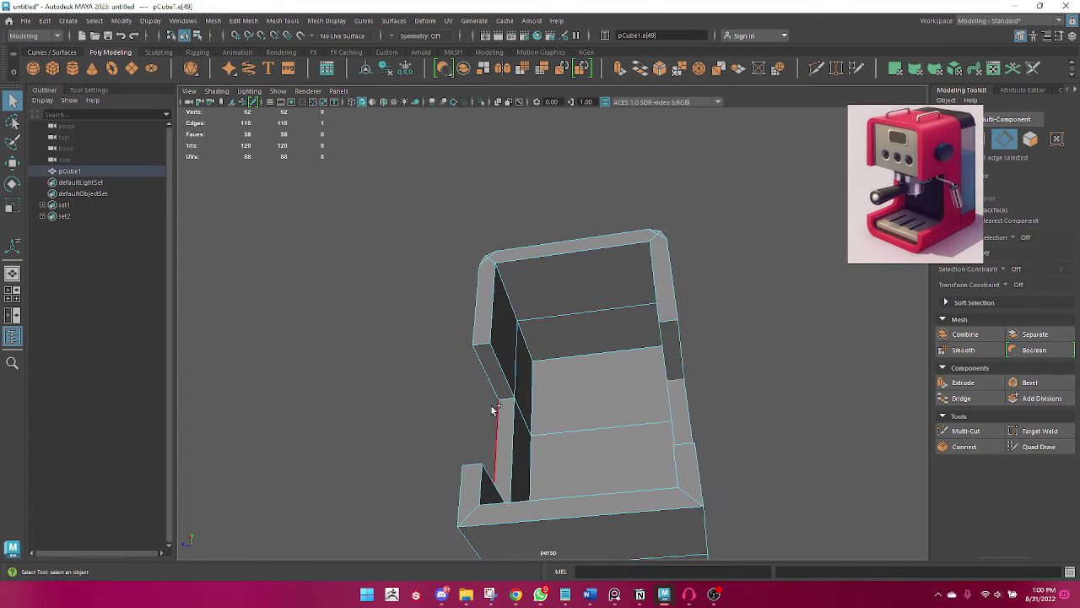
{"action": "right_click_drag", "start_coordinate": [508, 361], "coordinate": [550, 365], "text": "shift"}
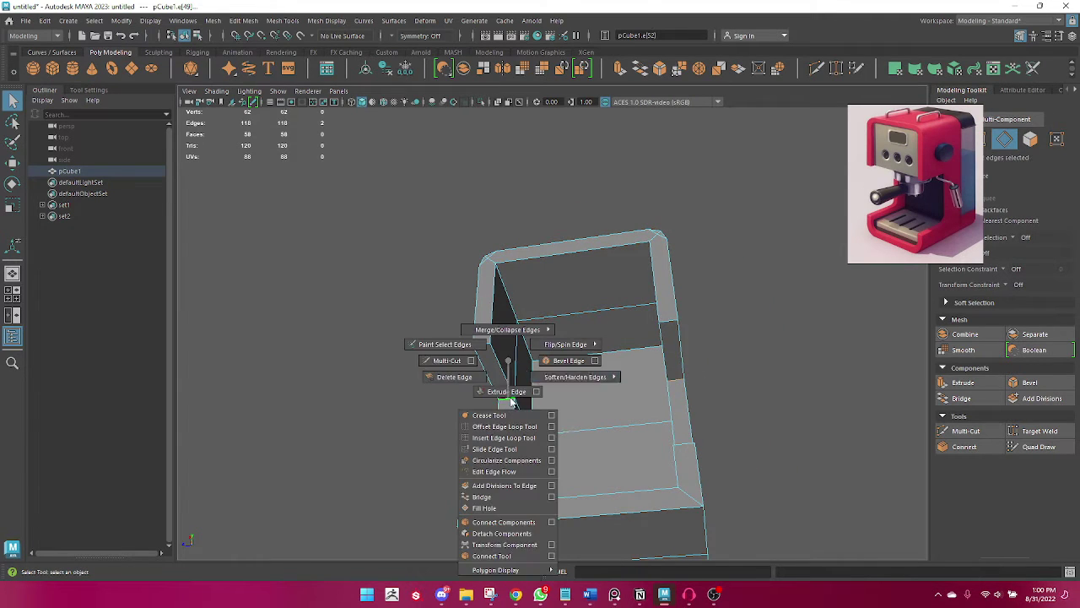
{"action": "left_click", "coordinate": [550, 365]}
{"action": "mouse_move", "coordinate": [617, 380]}
{"action": "left_mouse_down", "text": "alt"}
{"action": "mouse_move", "coordinate": [555, 381]}
{"action": "mouse_move", "coordinate": [737, 380]}
{"action": "mouse_move", "coordinate": [767, 358]}
{"action": "mouse_move", "coordinate": [574, 410]}
{"action": "mouse_move", "coordinate": [652, 307]}
{"action": "left_mouse_up", "text": "alt"}
{"action": "right_click_drag", "start_coordinate": [652, 307], "coordinate": [716, 226]}
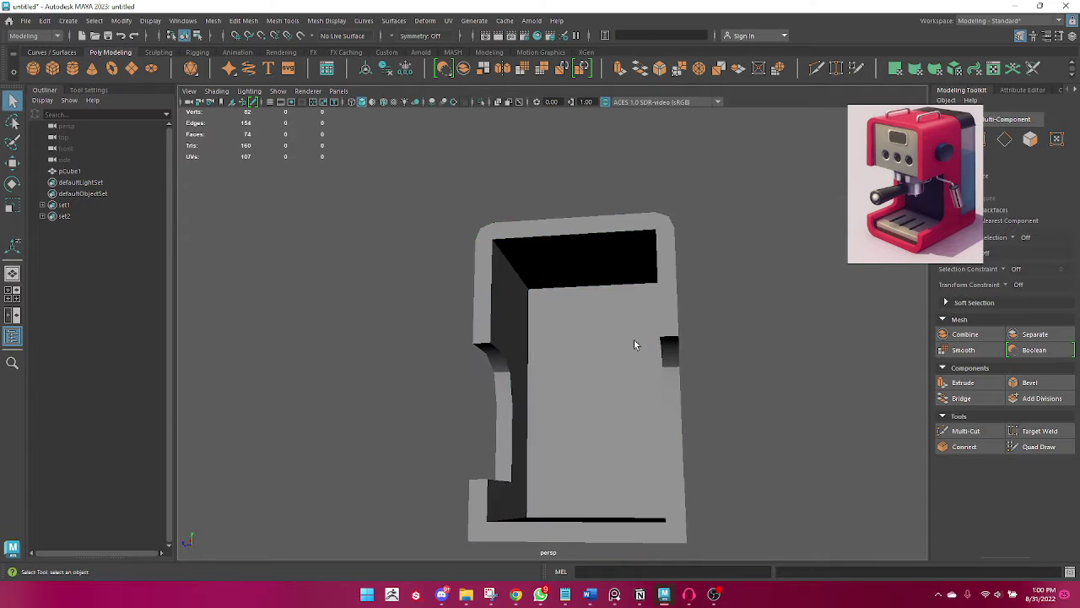
{"action": "mouse_move", "coordinate": [636, 343]}
{"action": "left_mouse_down", "text": "alt"}
{"action": "mouse_move", "coordinate": [552, 392]}
{"action": "mouse_move", "coordinate": [538, 298]}
{"action": "mouse_move", "coordinate": [629, 380]}
{"action": "left_mouse_up", "text": "alt"}
{"action": "left_click", "coordinate": [630, 380]}
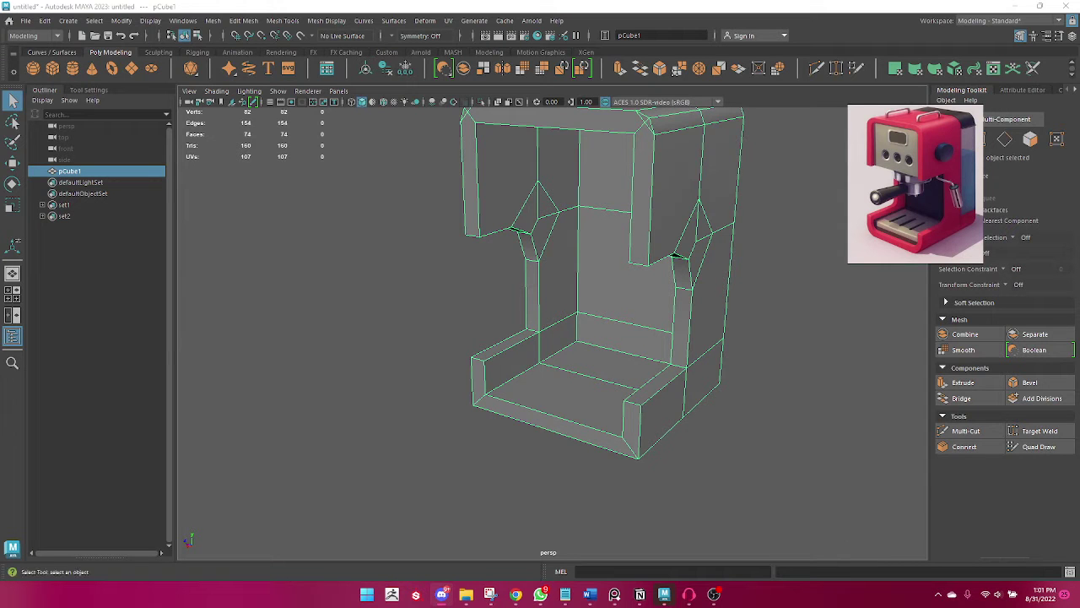
Bevel the base ledge's inner edges against the column at fraction 0.5.
{"action": "left_click_drag", "start_coordinate": [507, 424], "coordinate": [462, 424], "text": "alt"}
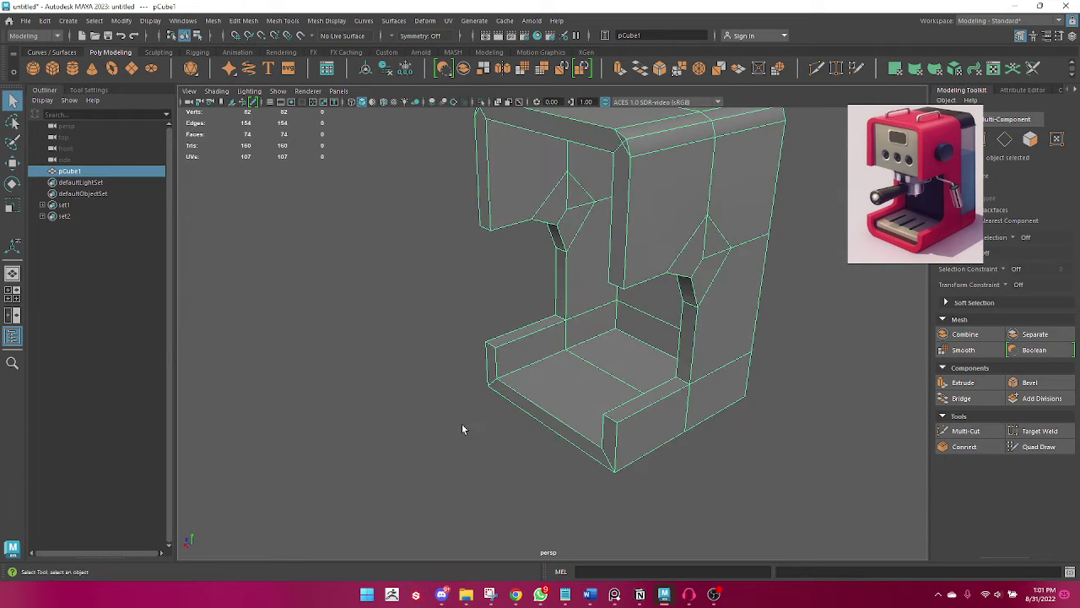
{"action": "right_click_drag", "start_coordinate": [462, 424], "coordinate": [675, 438], "text": "alt"}
{"action": "left_click_drag", "start_coordinate": [675, 438], "coordinate": [604, 287], "text": "alt"}
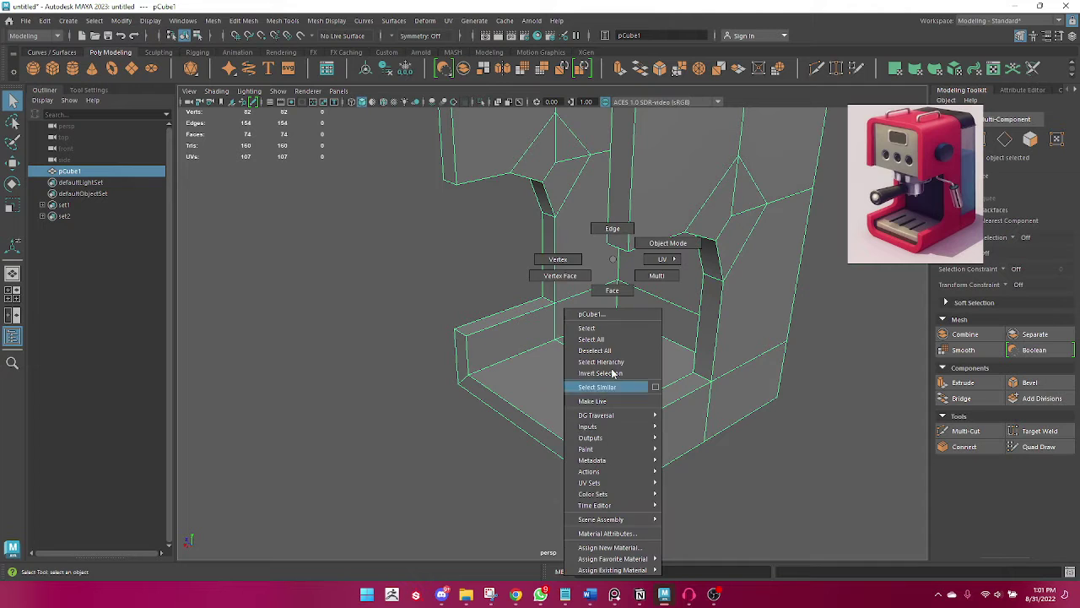
{"action": "right_click_drag", "start_coordinate": [604, 287], "coordinate": [553, 258]}
{"action": "mouse_move", "coordinate": [596, 234]}
{"action": "left_mouse_down", "text": "alt"}
{"action": "mouse_move", "coordinate": [567, 390]}
{"action": "mouse_move", "coordinate": [595, 378]}
{"action": "left_mouse_up", "text": "alt"}
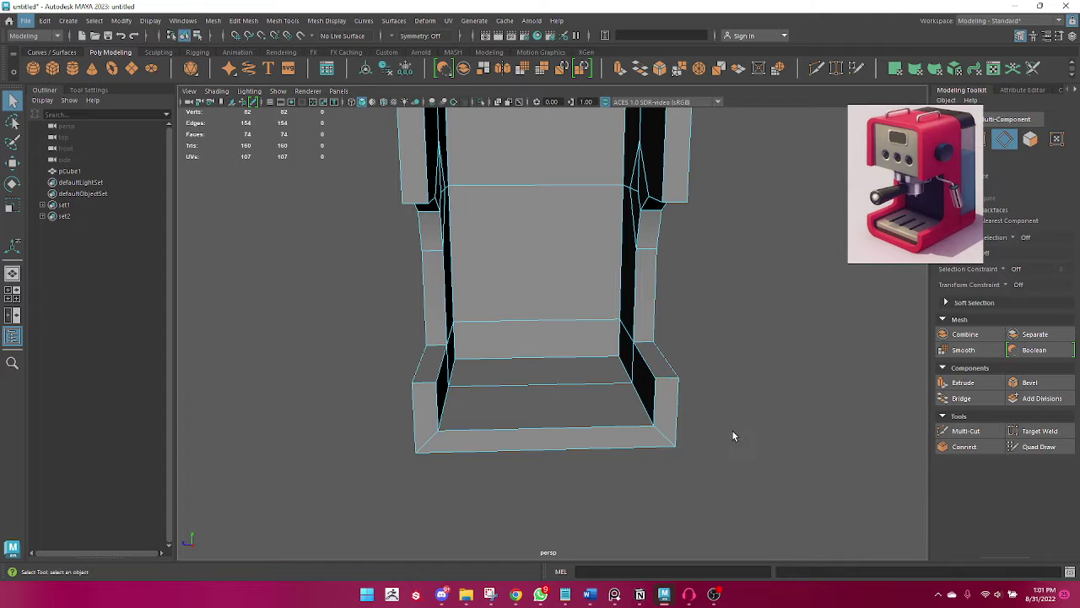
{"action": "mouse_move", "coordinate": [733, 437]}
{"action": "left_mouse_down", "text": "alt"}
{"action": "mouse_move", "coordinate": [663, 410]}
{"action": "mouse_move", "coordinate": [646, 390]}
{"action": "left_mouse_up", "text": "alt"}
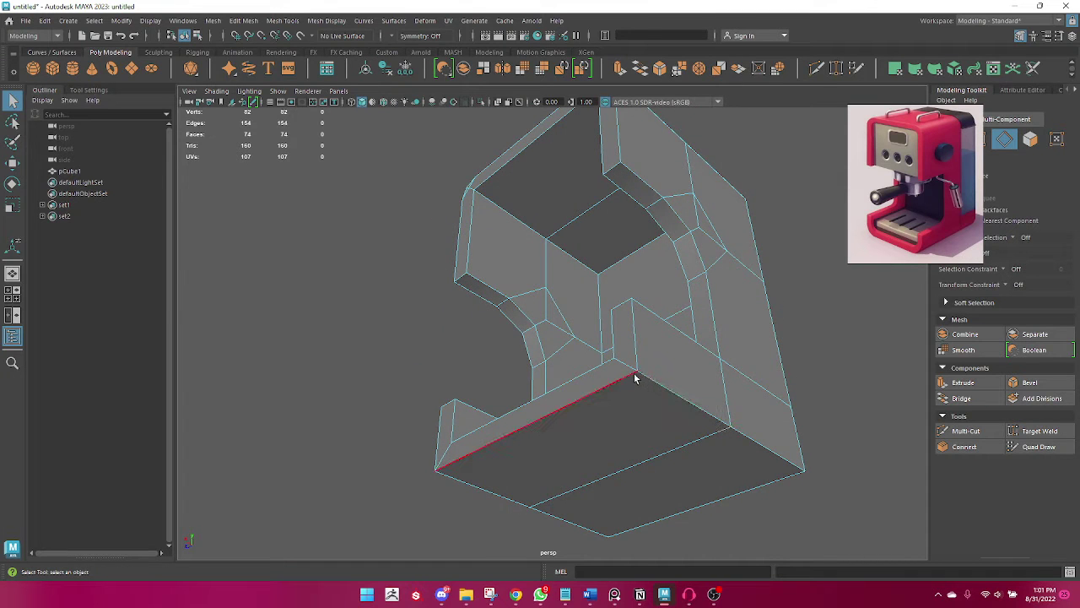
{"action": "left_click", "coordinate": [635, 377]}
{"action": "left_click_drag", "start_coordinate": [633, 354], "coordinate": [686, 398], "text": "alt"}
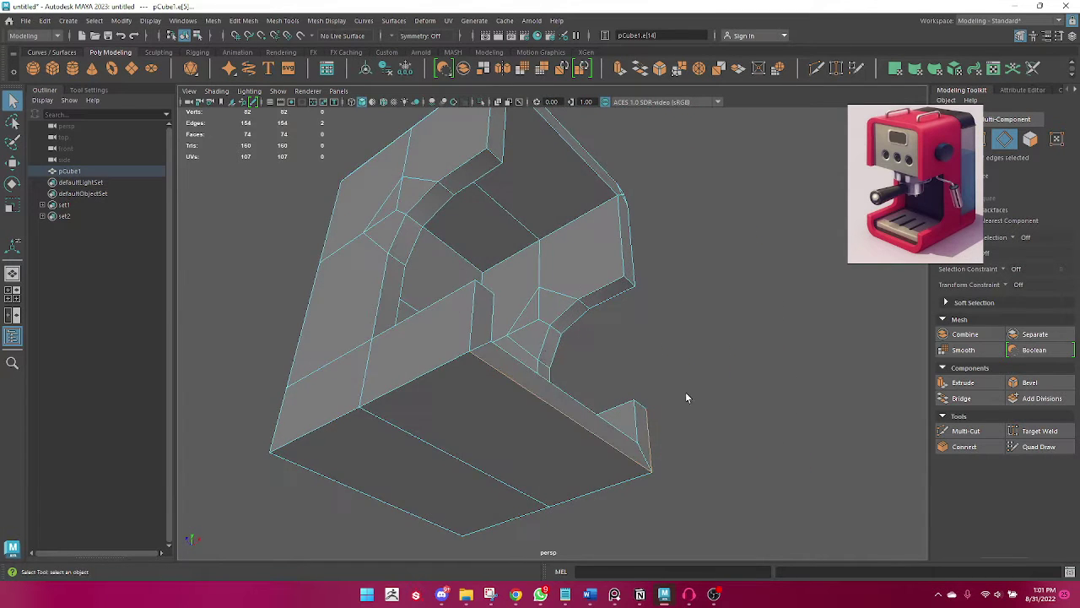
{"action": "left_click", "coordinate": [474, 331], "text": "shift"}
{"action": "right_click", "coordinate": [474, 331], "text": "shift"}
{"action": "right_click_drag", "start_coordinate": [456, 329], "coordinate": [507, 329], "text": "shift"}
Set the base ledge bevel (polyBevel3) to 2 segments and return pCube1 to object mode.
{"action": "mouse_move", "coordinate": [506, 338]}
{"action": "left_mouse_down", "text": "alt"}
{"action": "mouse_move", "coordinate": [513, 369]}
{"action": "mouse_move", "coordinate": [427, 391]}
{"action": "mouse_move", "coordinate": [470, 399]}
{"action": "left_mouse_up", "text": "alt"}
{"action": "left_click_drag", "start_coordinate": [760, 361], "coordinate": [765, 359]}
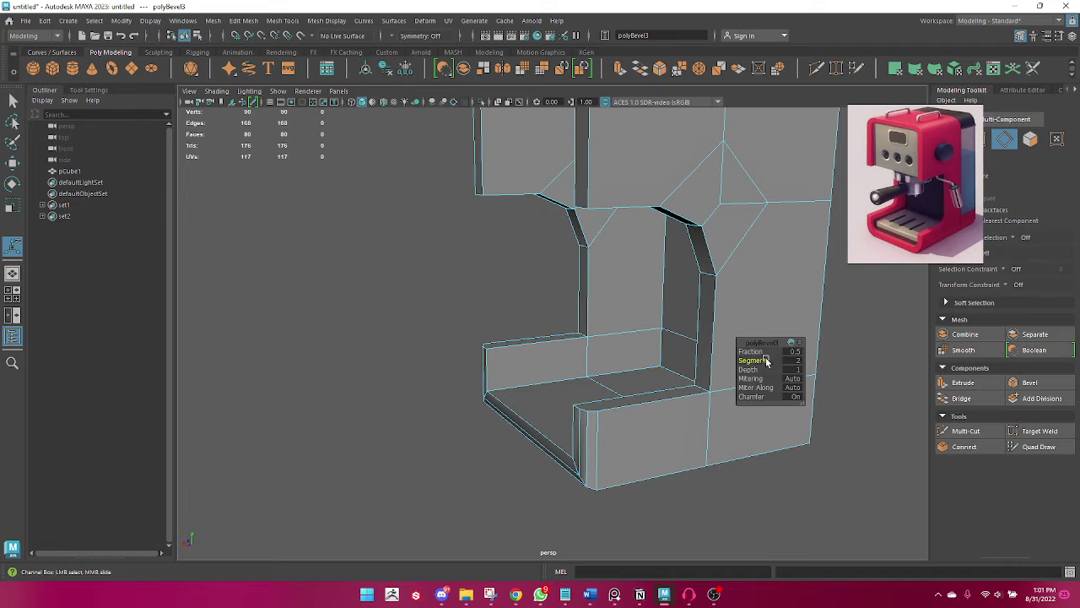
{"action": "mouse_move", "coordinate": [472, 465]}
{"action": "left_mouse_down", "text": "alt"}
{"action": "mouse_move", "coordinate": [454, 456]}
{"action": "mouse_move", "coordinate": [447, 482]}
{"action": "left_mouse_up", "text": "alt"}
{"action": "right_click_drag", "start_coordinate": [593, 263], "coordinate": [687, 241]}
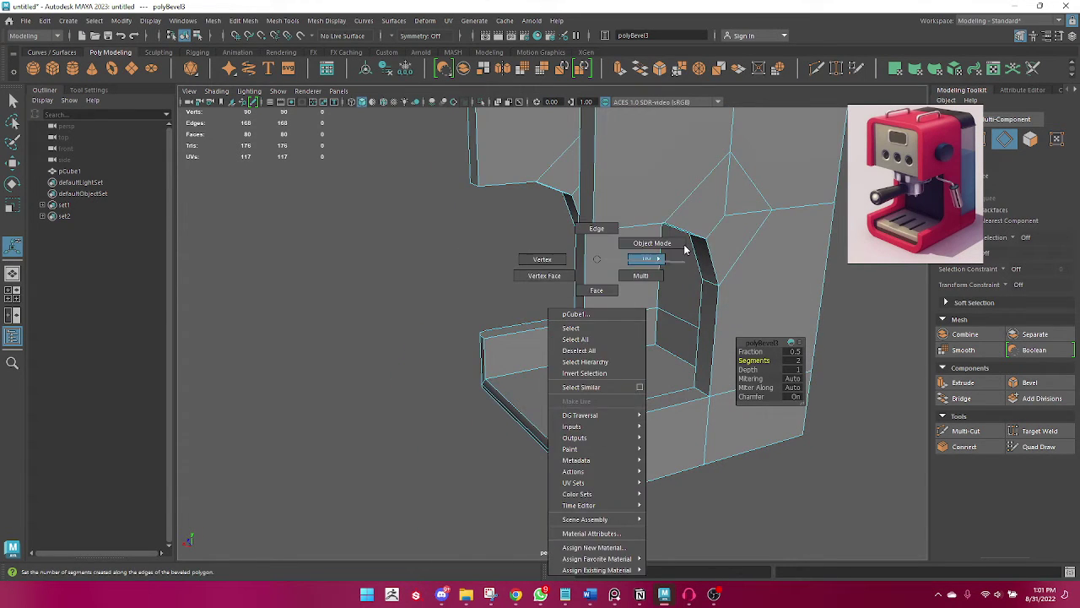
{"action": "left_click", "coordinate": [839, 358]}
{"action": "mouse_move", "coordinate": [535, 379]}
{"action": "left_mouse_down", "text": "alt"}
{"action": "mouse_move", "coordinate": [589, 388]}
{"action": "mouse_move", "coordinate": [584, 399]}
{"action": "left_mouse_up", "text": "alt"}
{"action": "left_click", "coordinate": [600, 398]}
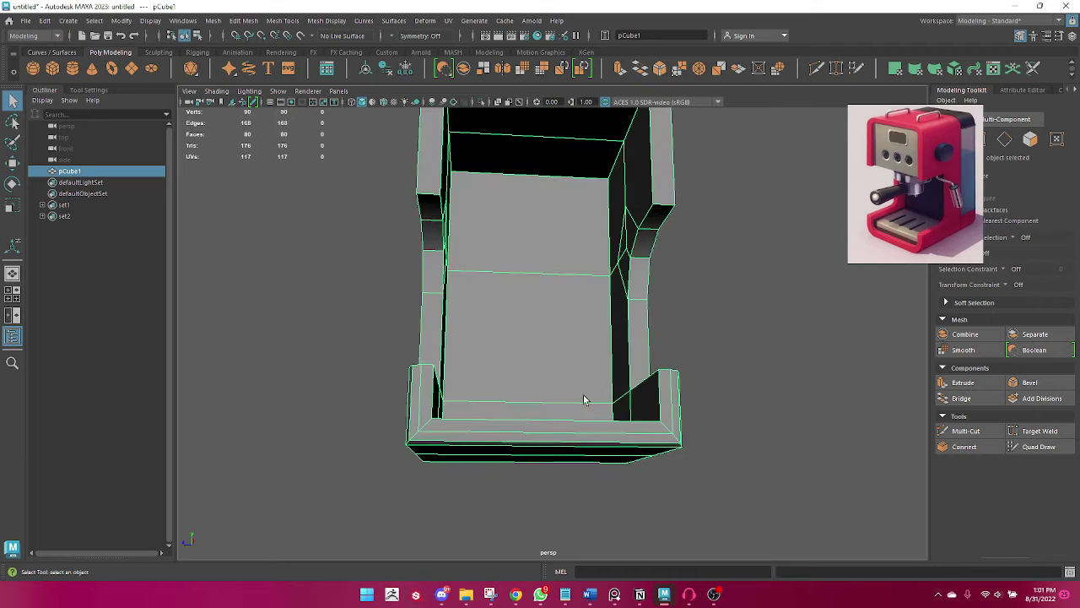
Try bevelling the body's bottom front edge at fraction 0.9, then undo it.
{"action": "key", "text": "ctrl+z"}
{"action": "key", "text": "ctrl+z"}
{"action": "key", "text": "ctrl+z"}
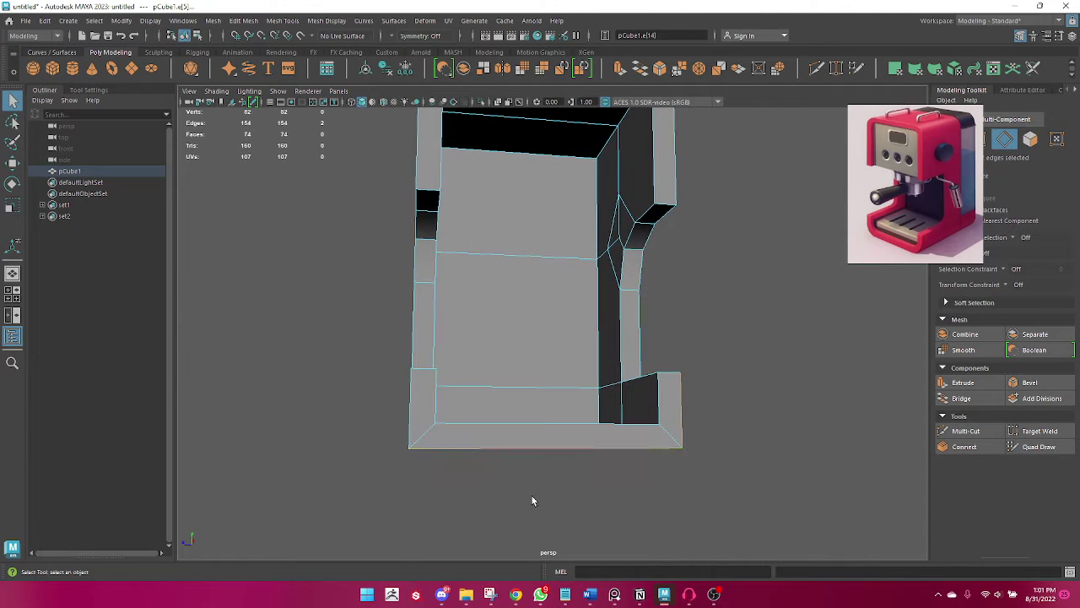
{"action": "left_click", "coordinate": [498, 449]}
{"action": "right_click_drag", "start_coordinate": [683, 426], "coordinate": [730, 376], "text": "shift"}
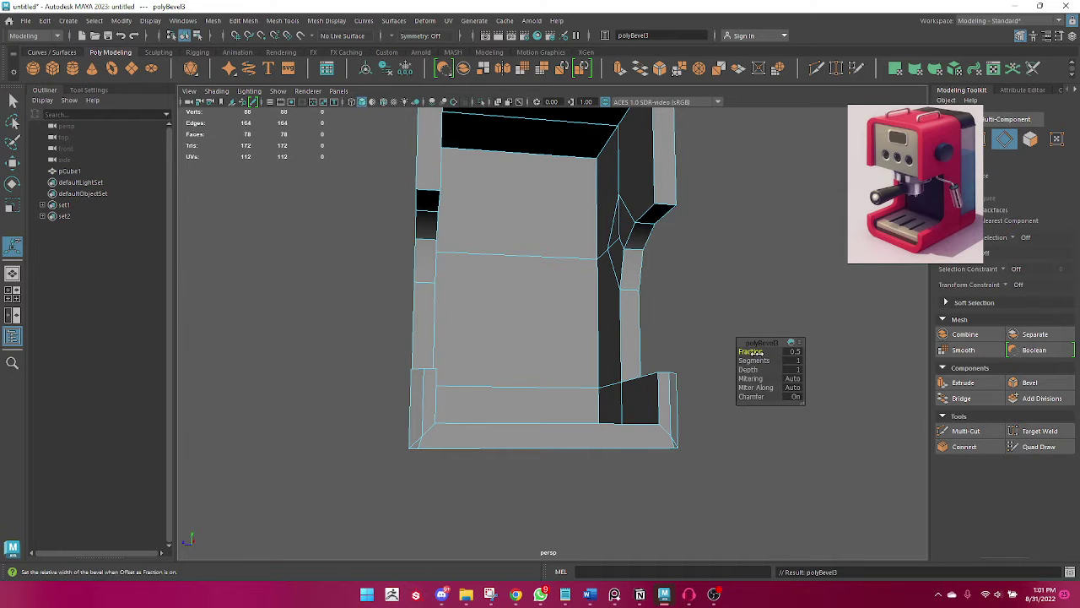
{"action": "left_click_drag", "start_coordinate": [753, 352], "coordinate": [591, 442]}
{"action": "key", "text": "ctrl+z"}
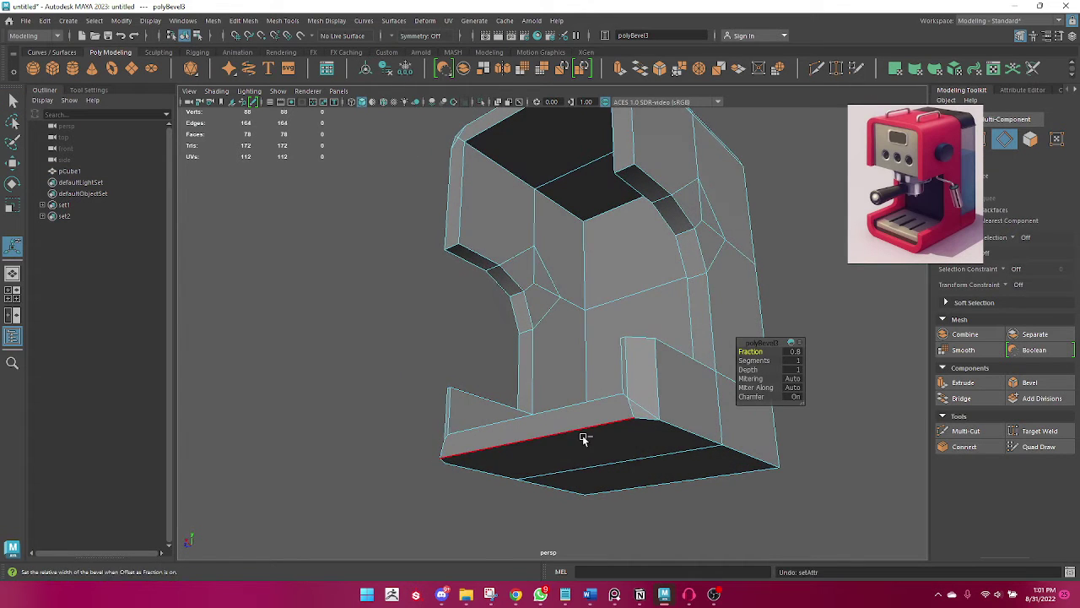
{"action": "key", "text": "ctrl+z"}
{"action": "left_click", "coordinate": [610, 480]}
Bevel the base step's front edge at fraction 0.5.
{"action": "left_click_drag", "start_coordinate": [620, 489], "coordinate": [591, 463], "text": "alt"}
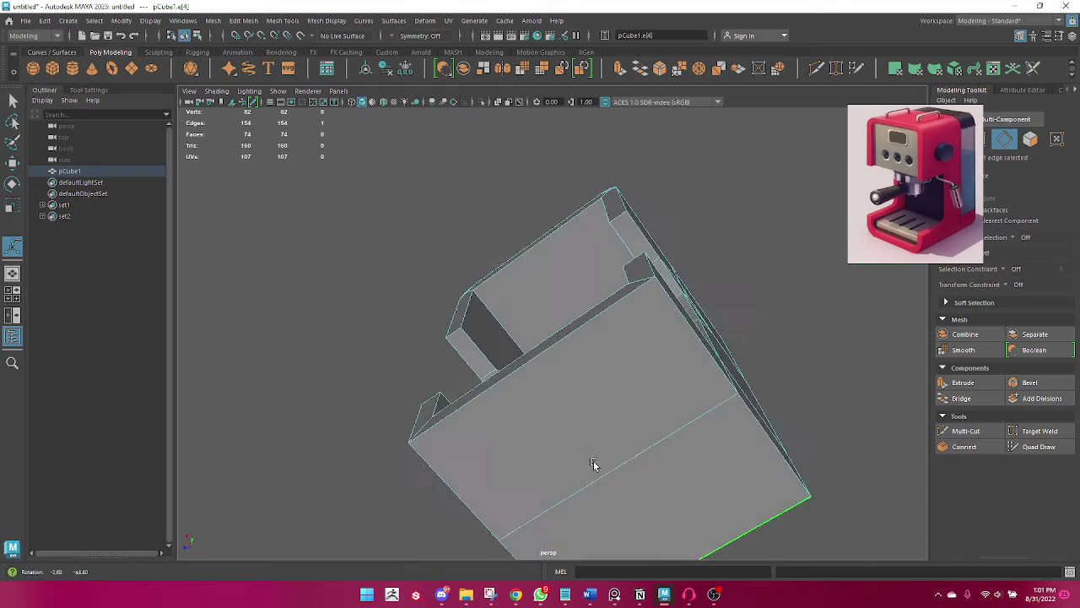
{"action": "mouse_move", "coordinate": [591, 464]}
{"action": "right_mouse_down", "text": "alt"}
{"action": "mouse_move", "coordinate": [695, 430]}
{"action": "mouse_move", "coordinate": [600, 387]}
{"action": "mouse_move", "coordinate": [738, 426]}
{"action": "right_mouse_up", "text": "alt"}
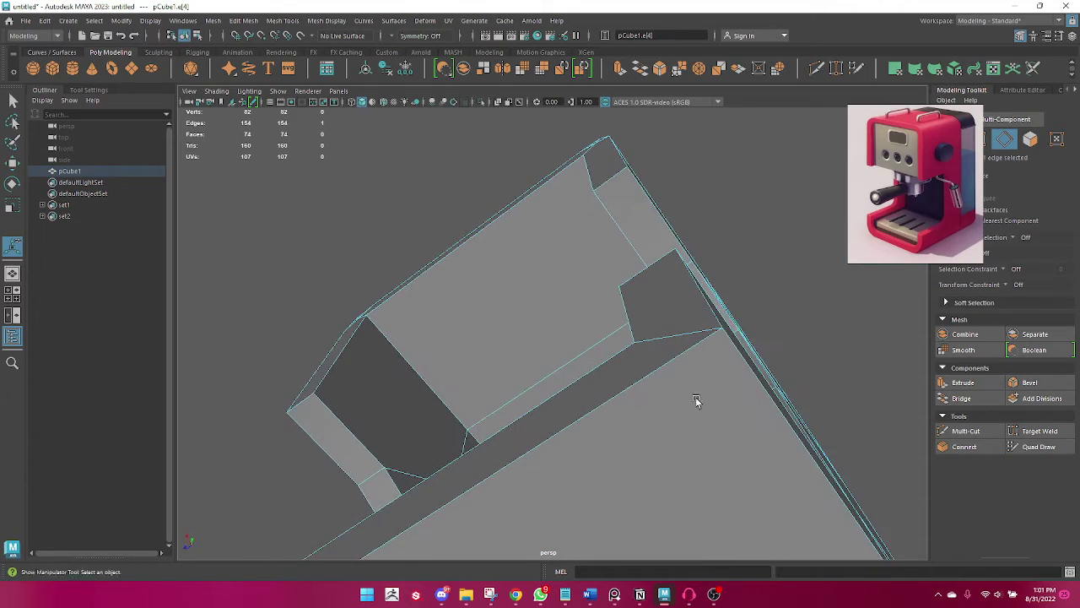
{"action": "left_click_drag", "start_coordinate": [696, 401], "coordinate": [647, 441], "text": "alt"}
{"action": "right_click_drag", "start_coordinate": [646, 441], "coordinate": [552, 439], "text": "alt"}
{"action": "mouse_move", "coordinate": [552, 439]}
{"action": "left_mouse_down", "text": "alt"}
{"action": "mouse_move", "coordinate": [483, 488]}
{"action": "mouse_move", "coordinate": [786, 482]}
{"action": "mouse_move", "coordinate": [647, 445]}
{"action": "mouse_move", "coordinate": [348, 428]}
{"action": "left_mouse_up", "text": "alt"}
{"action": "left_click", "coordinate": [775, 452]}
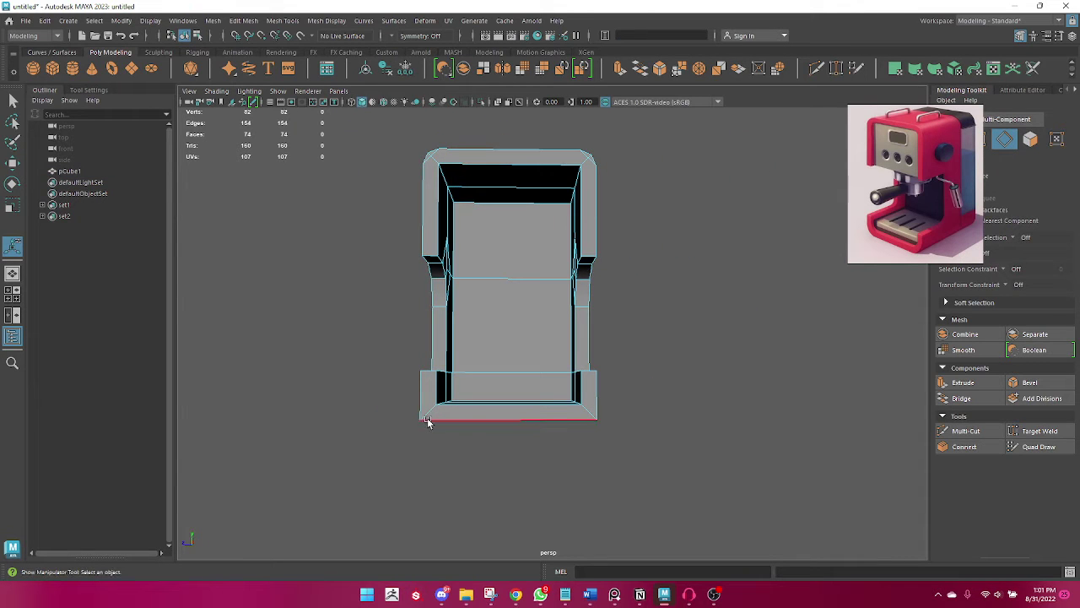
{"action": "scroll", "coordinate": [426, 422], "scroll_direction": "up", "scroll_amount": 2}
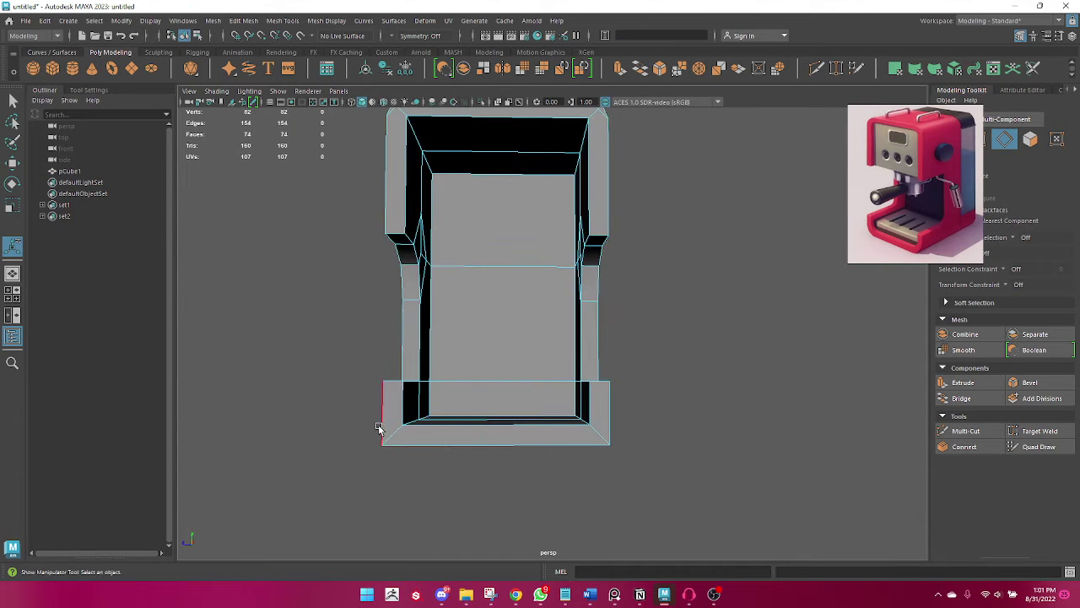
{"action": "left_click_drag", "start_coordinate": [379, 429], "coordinate": [475, 470], "text": "alt"}
{"action": "left_click", "coordinate": [465, 465]}
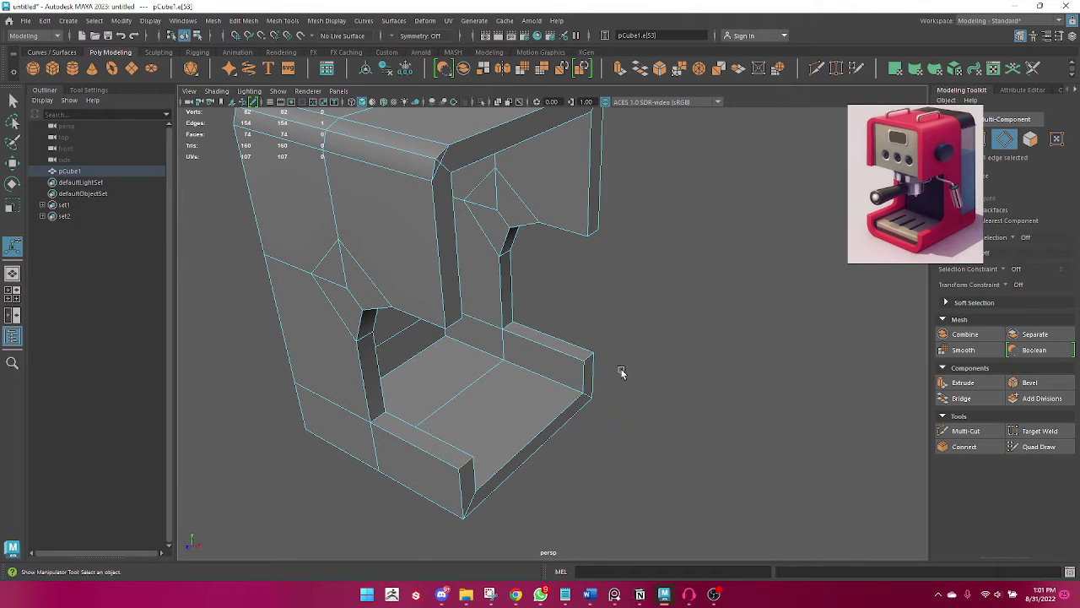
{"action": "right_click_drag", "start_coordinate": [591, 358], "coordinate": [634, 361], "text": "shift"}
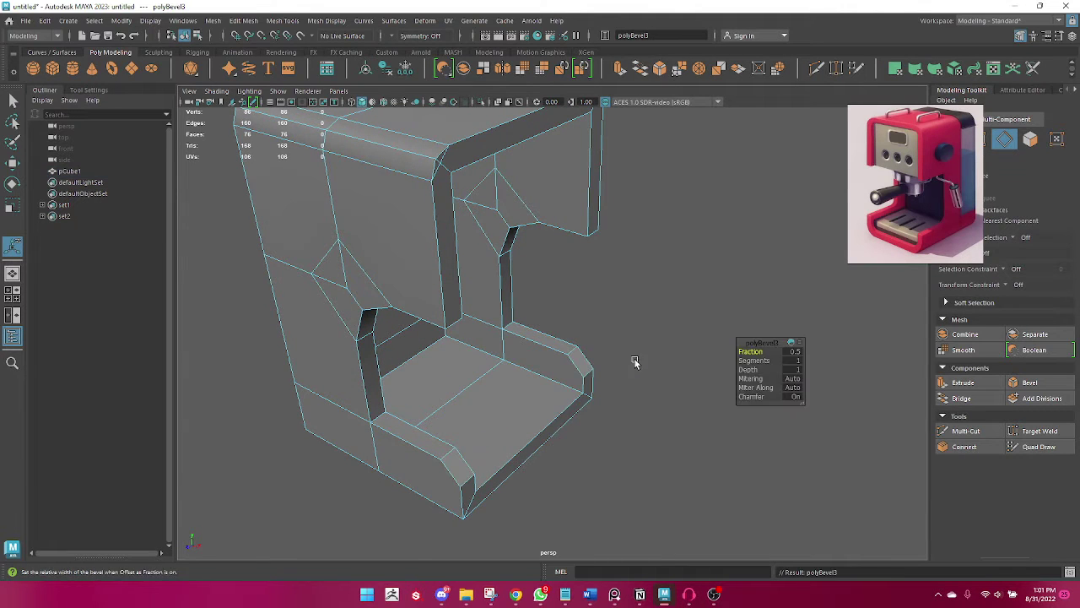
{"action": "left_click", "coordinate": [658, 420]}
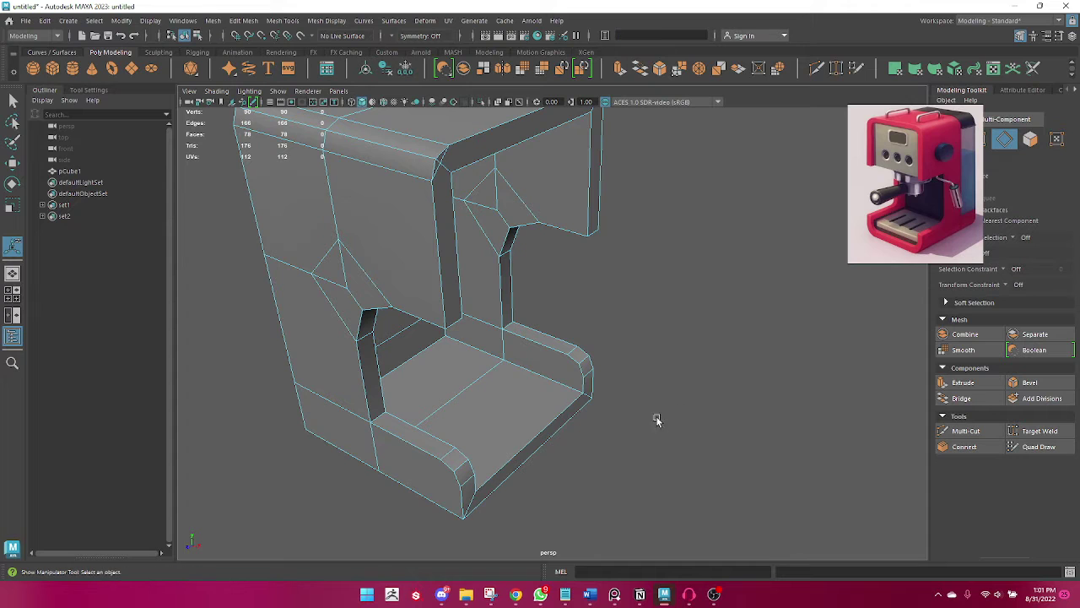
Return the body to object mode, inspect the inner walls, and create a polygon cube.
{"action": "mouse_move", "coordinate": [601, 422]}
{"action": "left_mouse_down", "text": "alt"}
{"action": "mouse_move", "coordinate": [509, 414]}
{"action": "mouse_move", "coordinate": [518, 394]}
{"action": "left_mouse_up", "text": "alt"}
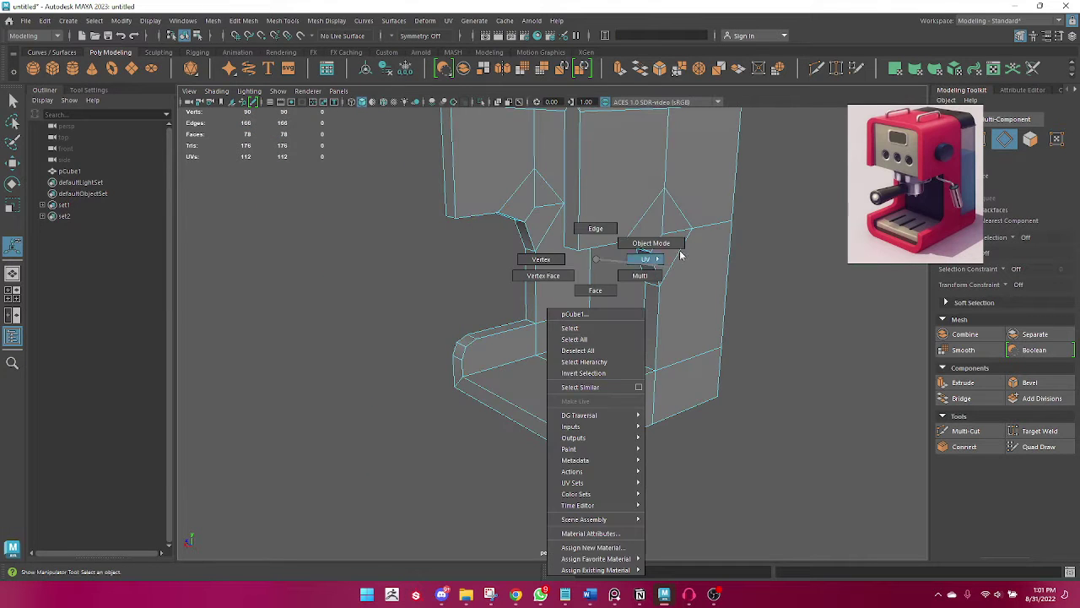
{"action": "right_click_drag", "start_coordinate": [598, 262], "coordinate": [649, 245]}
{"action": "left_click", "coordinate": [753, 350]}
{"action": "mouse_move", "coordinate": [753, 350]}
{"action": "left_mouse_down", "text": "alt"}
{"action": "mouse_move", "coordinate": [531, 410]}
{"action": "mouse_move", "coordinate": [549, 296]}
{"action": "mouse_move", "coordinate": [415, 393]}
{"action": "mouse_move", "coordinate": [455, 379]}
{"action": "mouse_move", "coordinate": [625, 379]}
{"action": "mouse_move", "coordinate": [590, 369]}
{"action": "mouse_move", "coordinate": [602, 374]}
{"action": "left_mouse_up", "text": "alt"}
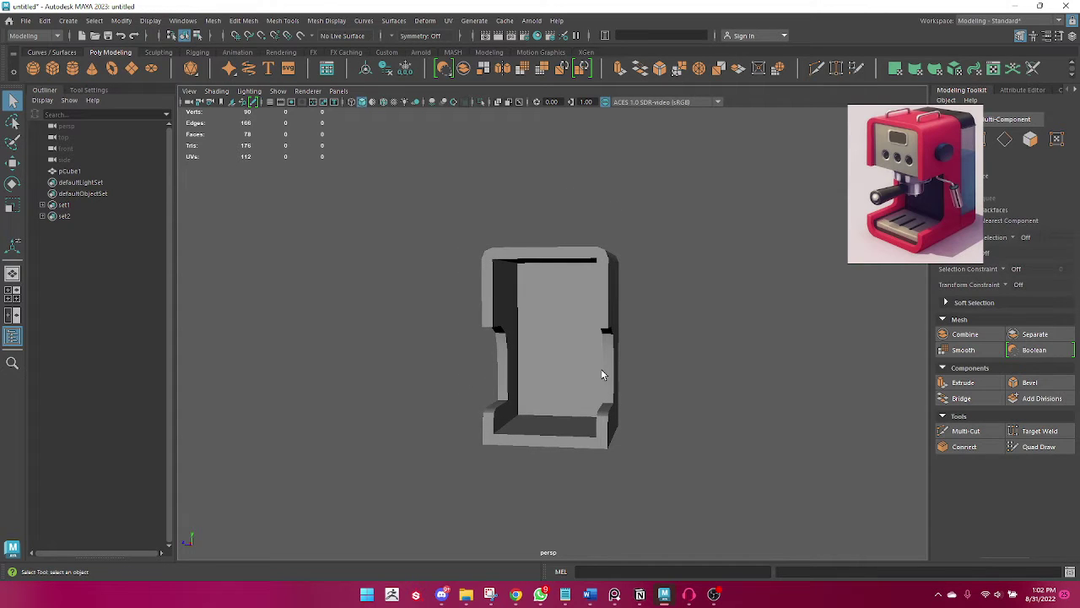
{"action": "mouse_move", "coordinate": [768, 340]}
{"action": "left_mouse_down", "text": "alt"}
{"action": "mouse_move", "coordinate": [786, 338]}
{"action": "mouse_move", "coordinate": [721, 335]}
{"action": "left_mouse_up", "text": "alt"}
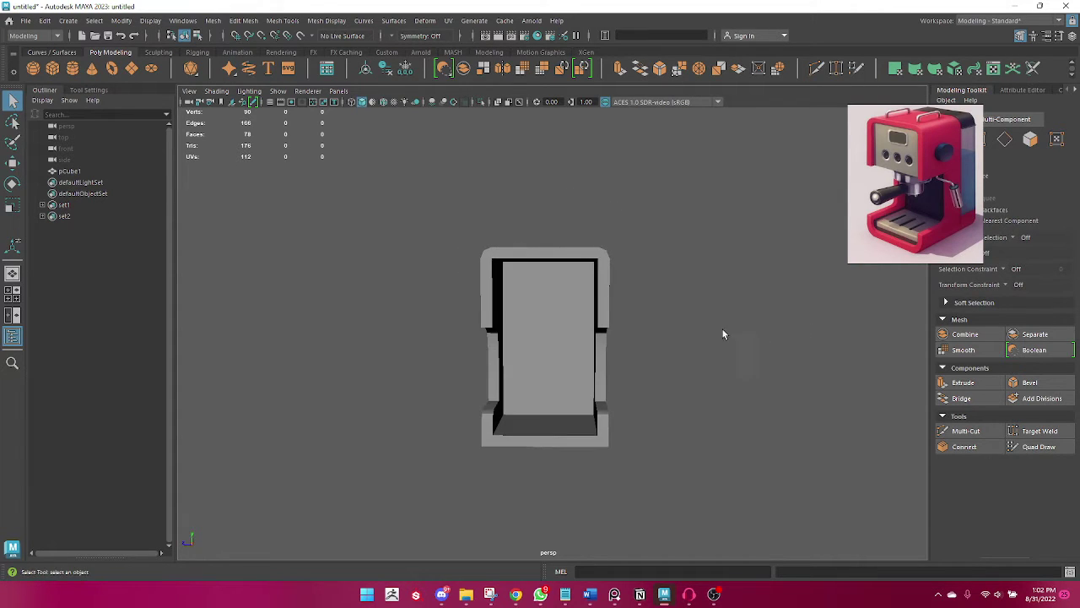
{"action": "right_click_drag", "start_coordinate": [721, 335], "coordinate": [786, 356], "text": "alt"}
{"action": "left_click_drag", "start_coordinate": [746, 334], "coordinate": [731, 380], "text": "alt"}
{"action": "right_click_drag", "start_coordinate": [731, 381], "coordinate": [640, 382], "text": "alt"}
{"action": "left_click_drag", "start_coordinate": [639, 382], "coordinate": [637, 376], "text": "alt"}
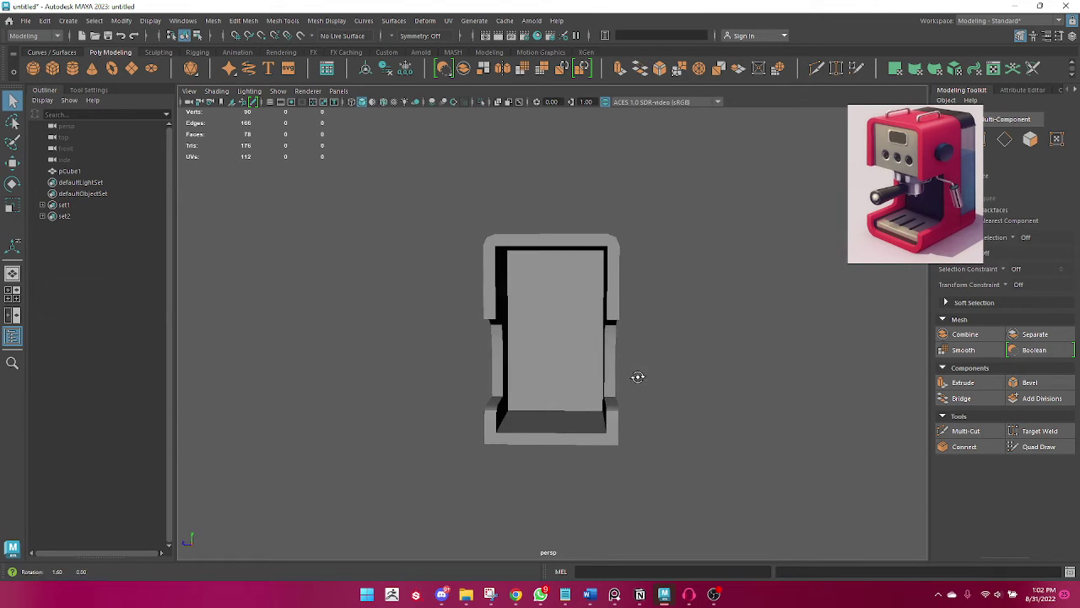
{"action": "left_click", "coordinate": [54, 68]}
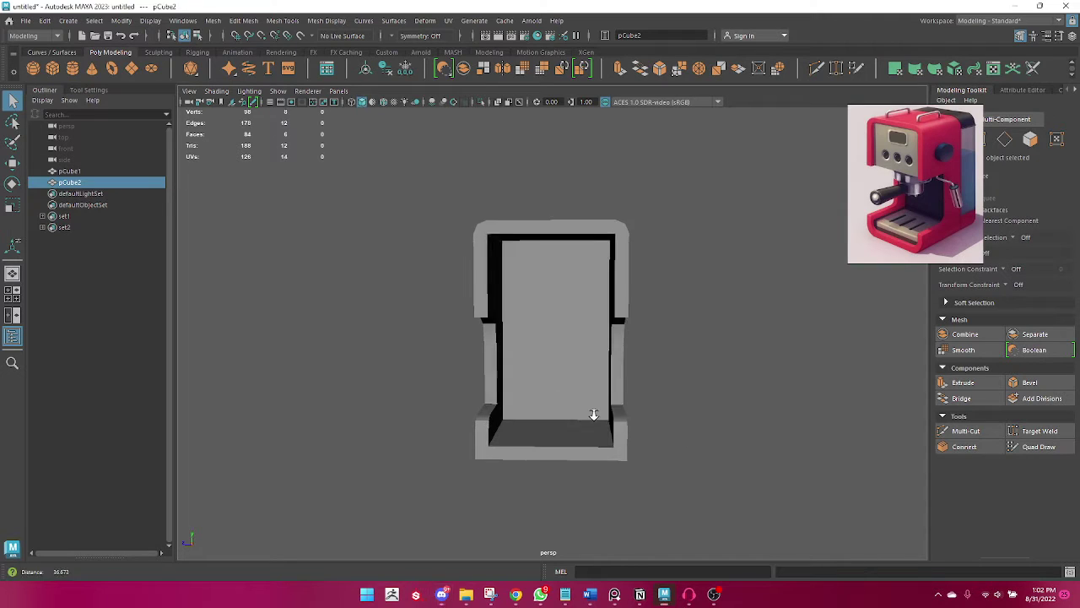
Scale the new cube uniformly up to about 4.867.
{"action": "scroll", "coordinate": [647, 418], "scroll_direction": "up", "scroll_amount": 1}
{"action": "scroll", "coordinate": [647, 419], "scroll_direction": "down", "scroll_amount": 5}
{"action": "key", "text": "w"}
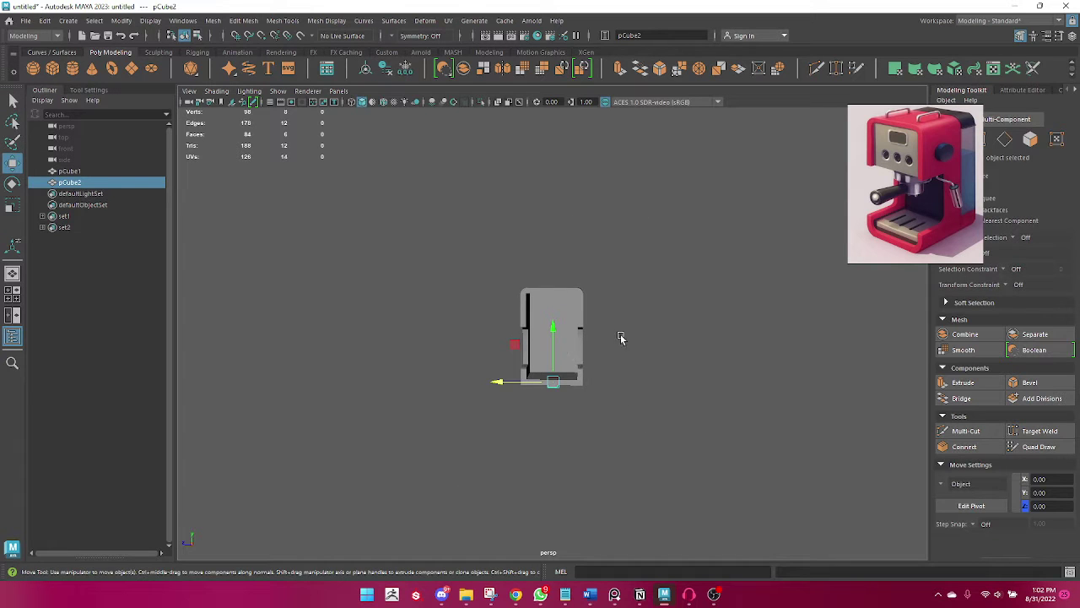
{"action": "mouse_move", "coordinate": [622, 335]}
{"action": "left_mouse_down", "text": "alt"}
{"action": "mouse_move", "coordinate": [633, 340]}
{"action": "mouse_move", "coordinate": [571, 307]}
{"action": "mouse_move", "coordinate": [574, 374]}
{"action": "left_mouse_up", "text": "alt"}
{"action": "scroll", "coordinate": [597, 379], "scroll_direction": "up", "scroll_amount": 2}
{"action": "key", "text": "e"}
{"action": "key", "text": "r"}
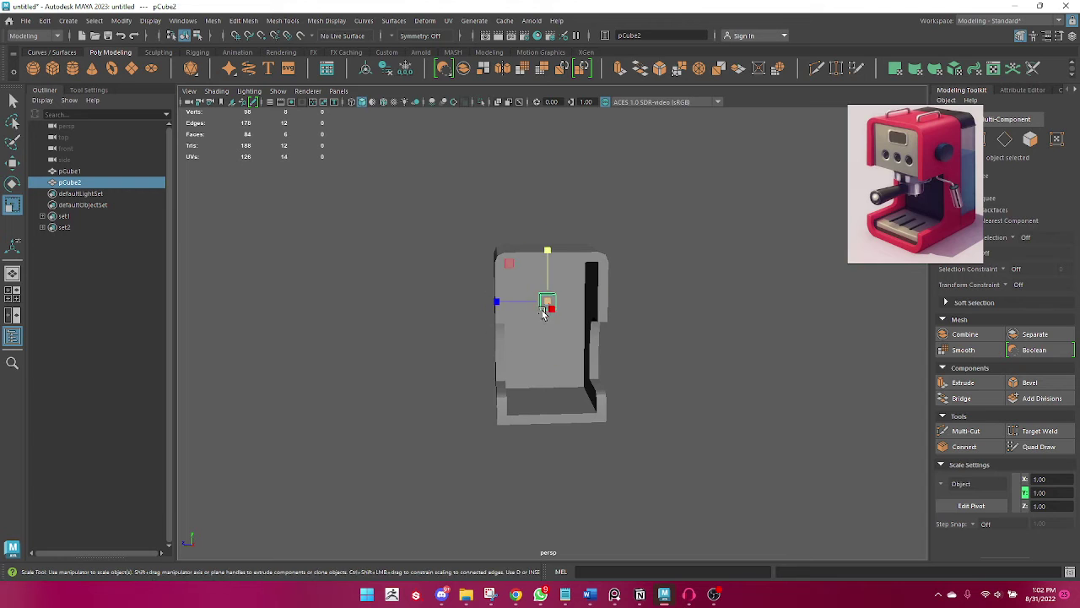
{"action": "left_click_drag", "start_coordinate": [548, 301], "coordinate": [596, 310]}
Stretch the cube along X to 6.60 to form the wide head block.
{"action": "mouse_move", "coordinate": [618, 355]}
{"action": "left_mouse_down", "text": "alt"}
{"action": "mouse_move", "coordinate": [525, 313]}
{"action": "mouse_move", "coordinate": [576, 350]}
{"action": "left_mouse_up", "text": "alt"}
{"action": "key", "text": "4"}
{"action": "left_click_drag", "start_coordinate": [550, 308], "coordinate": [535, 307]}
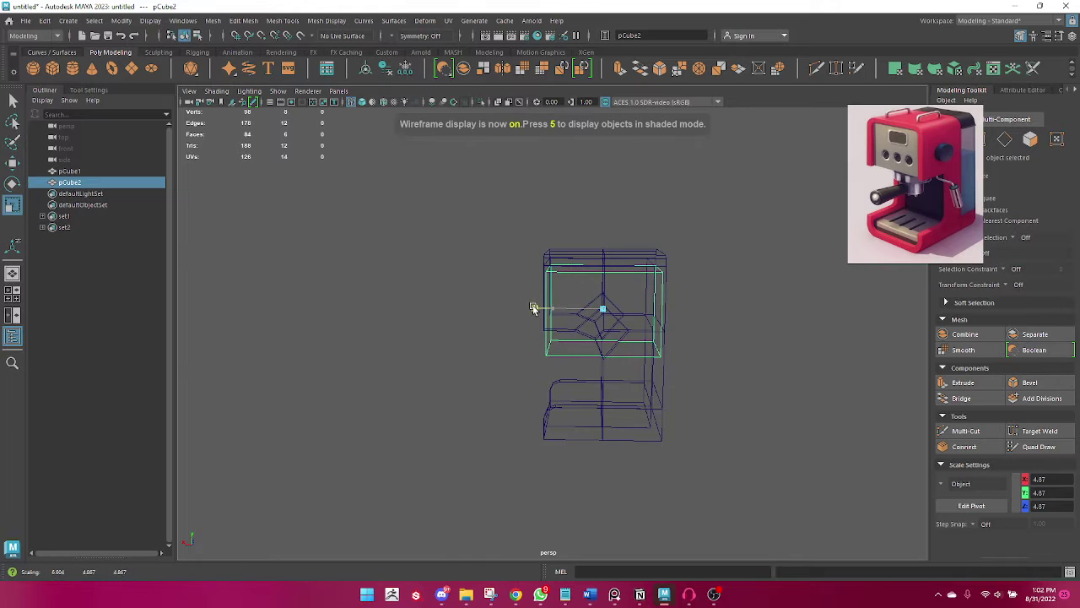
{"action": "key", "text": "w"}
{"action": "left_click", "coordinate": [664, 331]}
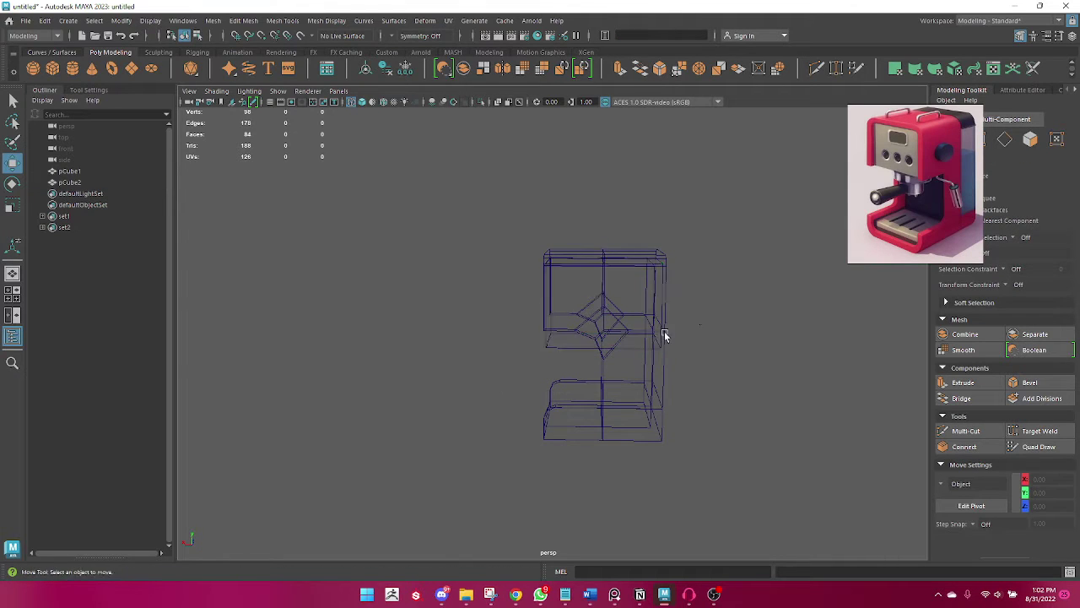
{"action": "mouse_move", "coordinate": [664, 330]}
{"action": "left_mouse_down", "text": "alt"}
{"action": "mouse_move", "coordinate": [525, 406]}
{"action": "mouse_move", "coordinate": [528, 372]}
{"action": "mouse_move", "coordinate": [561, 390]}
{"action": "mouse_move", "coordinate": [521, 352]}
{"action": "mouse_move", "coordinate": [557, 411]}
{"action": "left_mouse_up", "text": "alt"}
{"action": "key", "text": "5"}
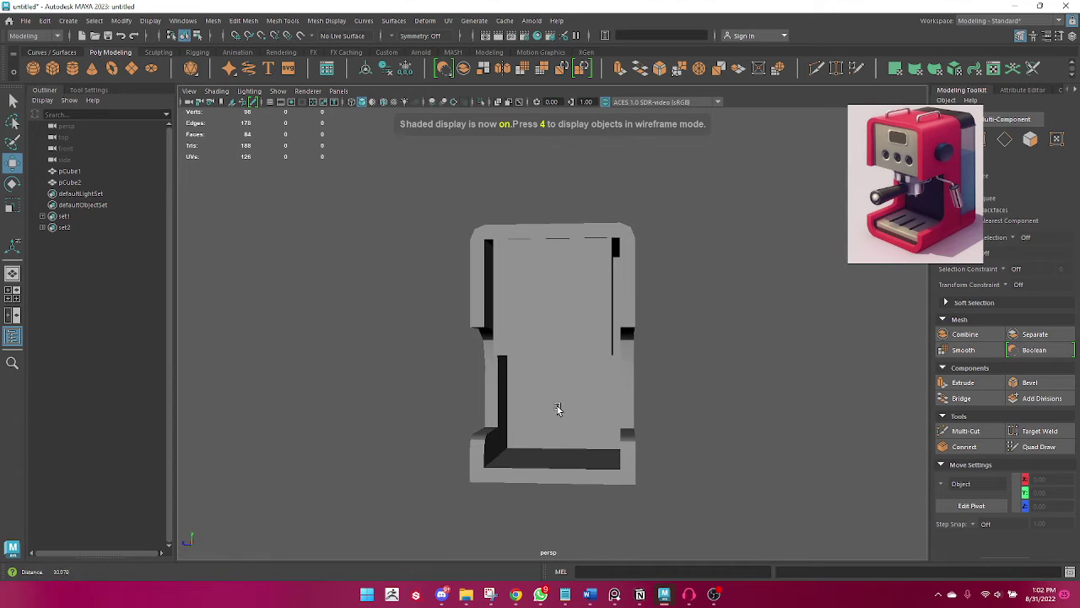
Try shrinking the head block, then undo the change.
{"action": "left_click", "coordinate": [540, 343]}
{"action": "key", "text": "e"}
{"action": "key", "text": "r"}
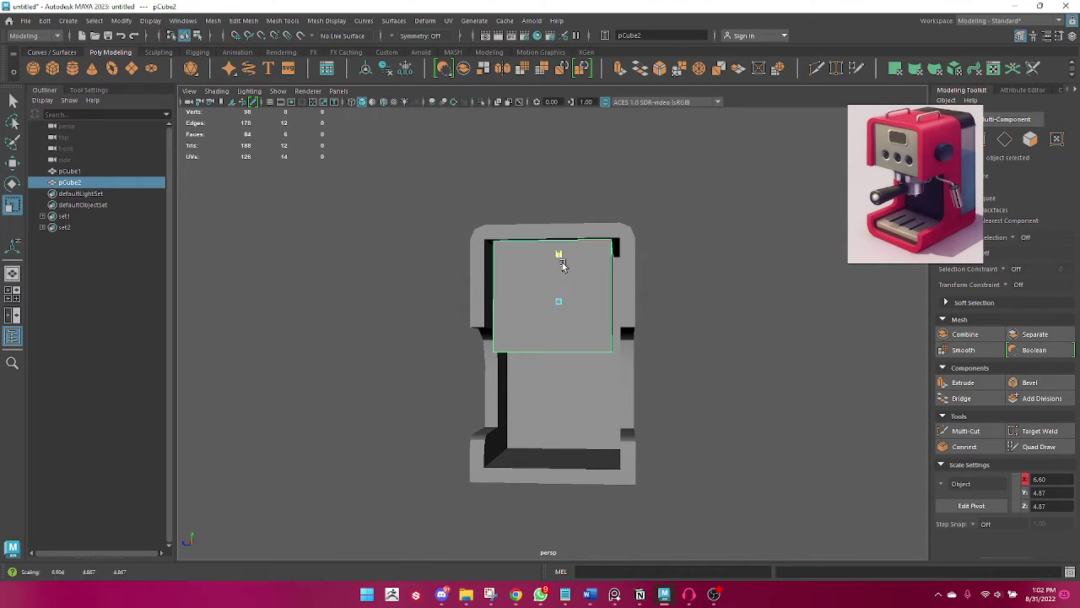
{"action": "mouse_move", "coordinate": [559, 253]}
{"action": "left_mouse_down"}
{"action": "mouse_move", "coordinate": [563, 275]}
{"action": "mouse_move", "coordinate": [519, 304]}
{"action": "mouse_move", "coordinate": [558, 267]}
{"action": "left_mouse_up"}
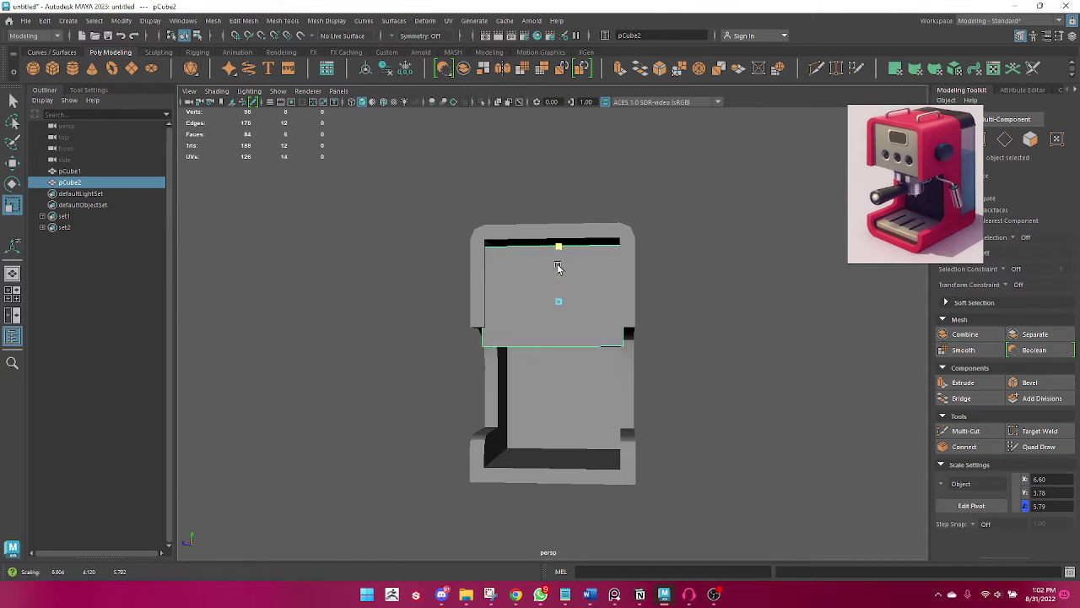
{"action": "key", "text": "w"}
{"action": "key", "text": "ctrl+z"}
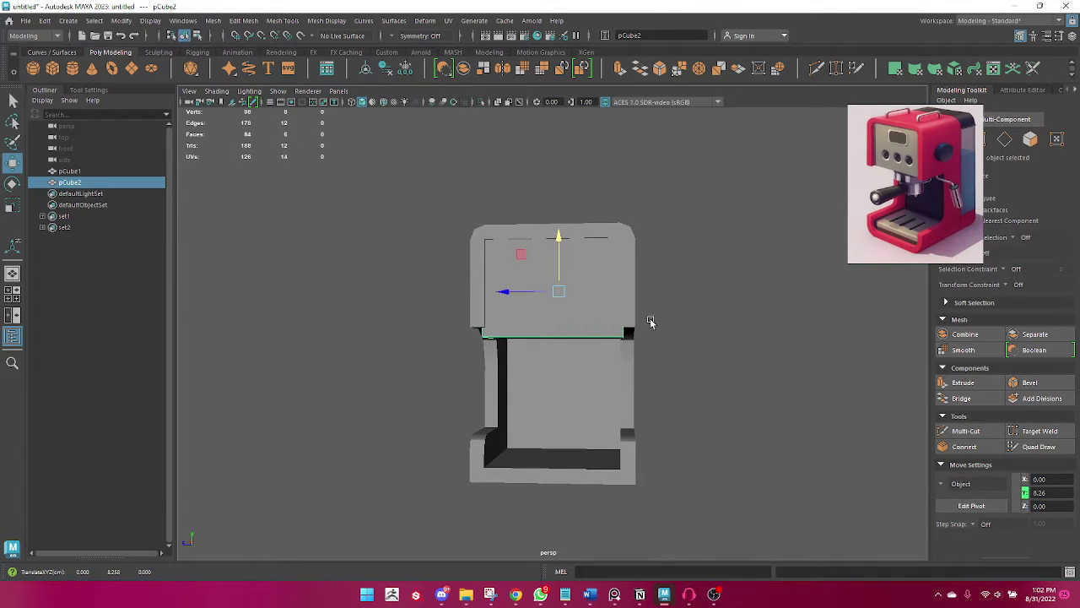
Set the head block's height scale to 4.01.
{"action": "left_click_drag", "start_coordinate": [632, 337], "coordinate": [607, 279], "text": "alt"}
{"action": "key", "text": "r"}
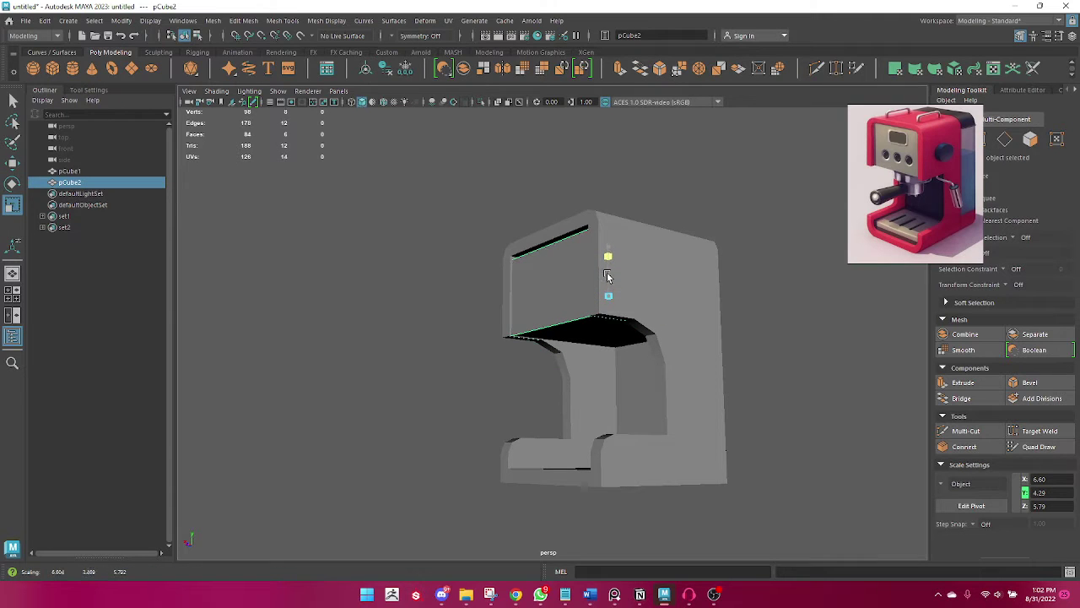
{"action": "key", "text": "w"}
{"action": "mouse_move", "coordinate": [610, 267]}
{"action": "left_mouse_down", "text": "alt"}
{"action": "mouse_move", "coordinate": [532, 363]}
{"action": "mouse_move", "coordinate": [557, 374]}
{"action": "left_mouse_up", "text": "alt"}
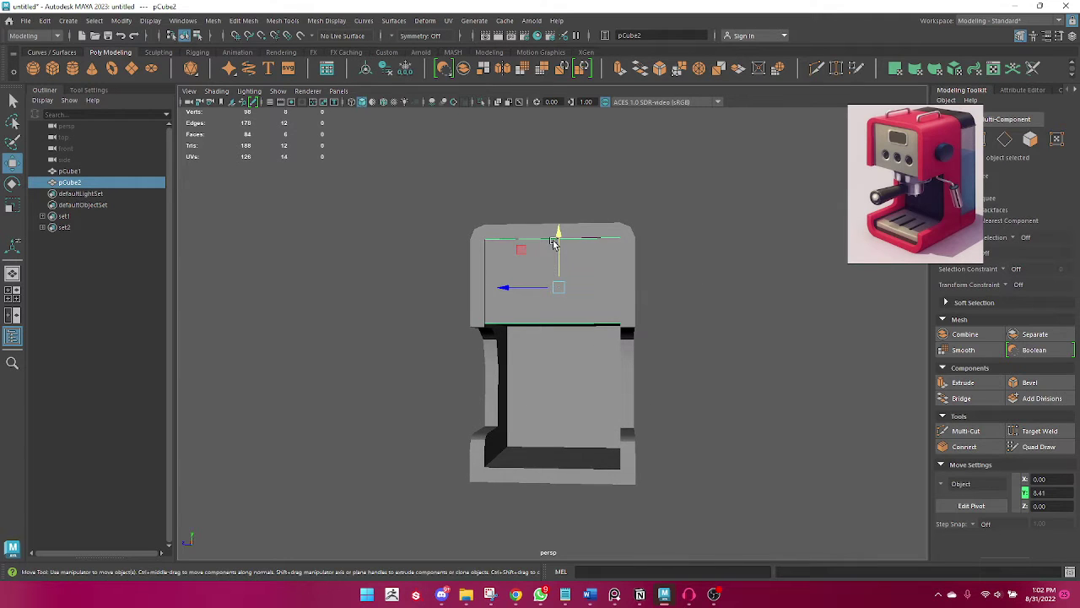
{"action": "key", "text": "e"}
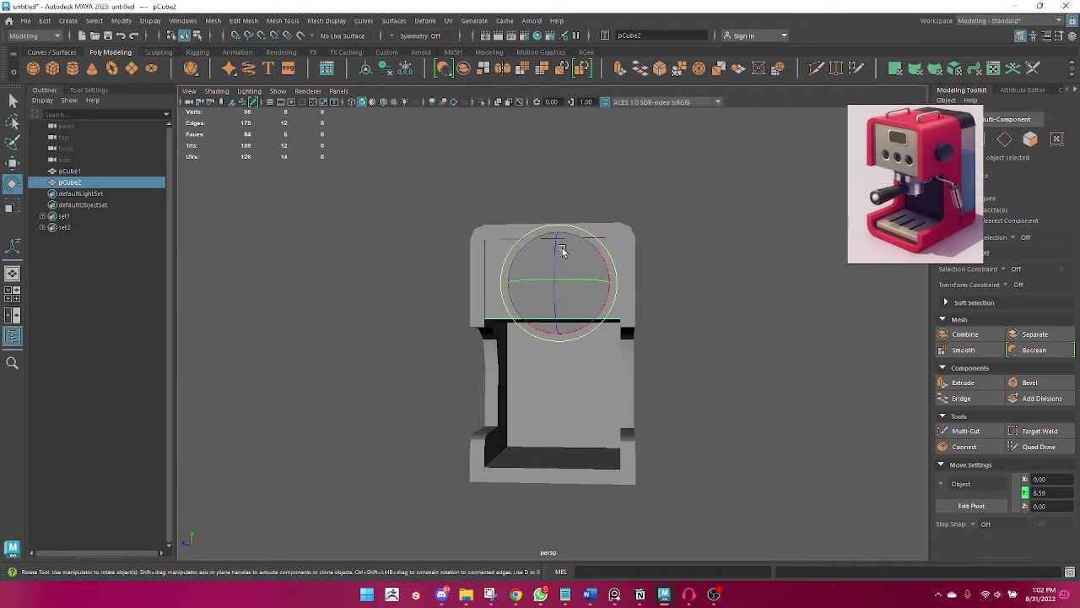
{"action": "key", "text": "r"}
{"action": "left_click_drag", "start_coordinate": [560, 234], "coordinate": [558, 232]}
{"action": "mouse_move", "coordinate": [658, 278]}
{"action": "left_mouse_down", "text": "alt"}
{"action": "mouse_move", "coordinate": [564, 305]}
{"action": "mouse_move", "coordinate": [479, 379]}
{"action": "mouse_move", "coordinate": [716, 369]}
{"action": "mouse_move", "coordinate": [562, 369]}
{"action": "mouse_move", "coordinate": [586, 301]}
{"action": "left_mouse_up", "text": "alt"}
Orbit around to inspect the finished head block and deselect it.
{"action": "mouse_move", "coordinate": [520, 382]}
{"action": "left_mouse_down", "text": "alt"}
{"action": "mouse_move", "coordinate": [613, 429]}
{"action": "mouse_move", "coordinate": [622, 352]}
{"action": "mouse_move", "coordinate": [661, 379]}
{"action": "mouse_move", "coordinate": [625, 357]}
{"action": "mouse_move", "coordinate": [530, 362]}
{"action": "left_mouse_up", "text": "alt"}
{"action": "key", "text": "q"}
{"action": "left_click", "coordinate": [668, 343]}
{"action": "left_click", "coordinate": [530, 362]}
{"action": "left_click_drag", "start_coordinate": [455, 396], "coordinate": [655, 388], "text": "alt"}
{"action": "left_click", "coordinate": [655, 389]}
{"action": "scroll", "coordinate": [641, 385], "scroll_direction": "down", "scroll_amount": 4}
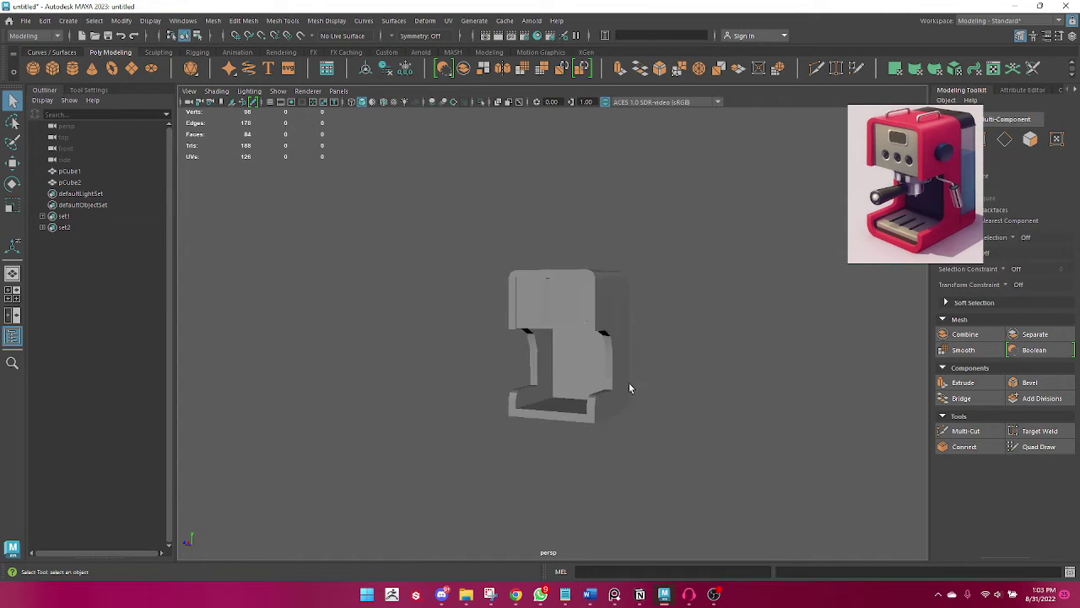
Create a cylinder and move it up and across to the machine head's height.
{"action": "left_click", "coordinate": [74, 68]}
{"action": "scroll", "coordinate": [607, 479], "scroll_direction": "up", "scroll_amount": 3}
{"action": "key", "text": "w"}
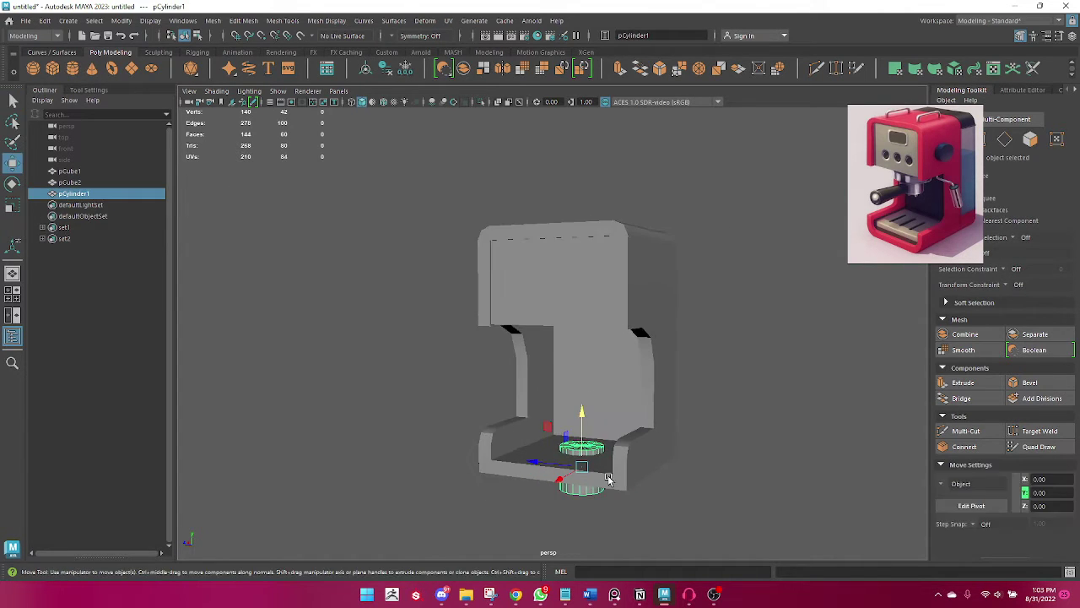
{"action": "left_click_drag", "start_coordinate": [580, 431], "coordinate": [581, 208]}
{"action": "left_click_drag", "start_coordinate": [556, 247], "coordinate": [463, 320], "text": "alt"}
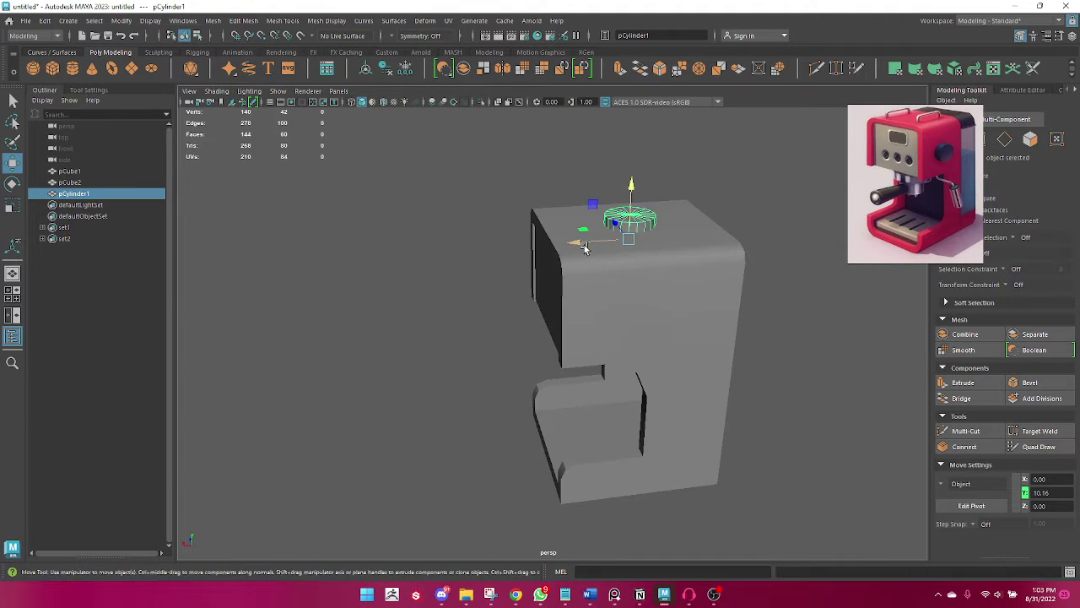
{"action": "mouse_move", "coordinate": [577, 250]}
{"action": "left_mouse_down"}
{"action": "mouse_move", "coordinate": [479, 277]}
{"action": "mouse_move", "coordinate": [525, 243]}
{"action": "left_mouse_up"}
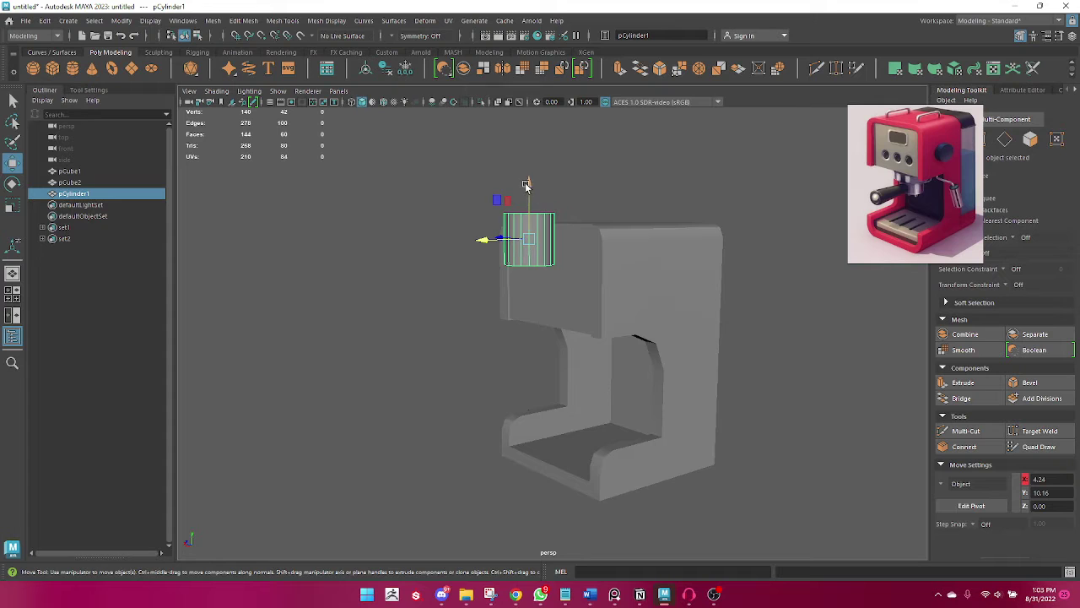
{"action": "mouse_move", "coordinate": [526, 184]}
{"action": "left_mouse_down"}
{"action": "mouse_move", "coordinate": [526, 225]}
{"action": "mouse_move", "coordinate": [468, 340]}
{"action": "mouse_move", "coordinate": [498, 344]}
{"action": "left_mouse_up"}
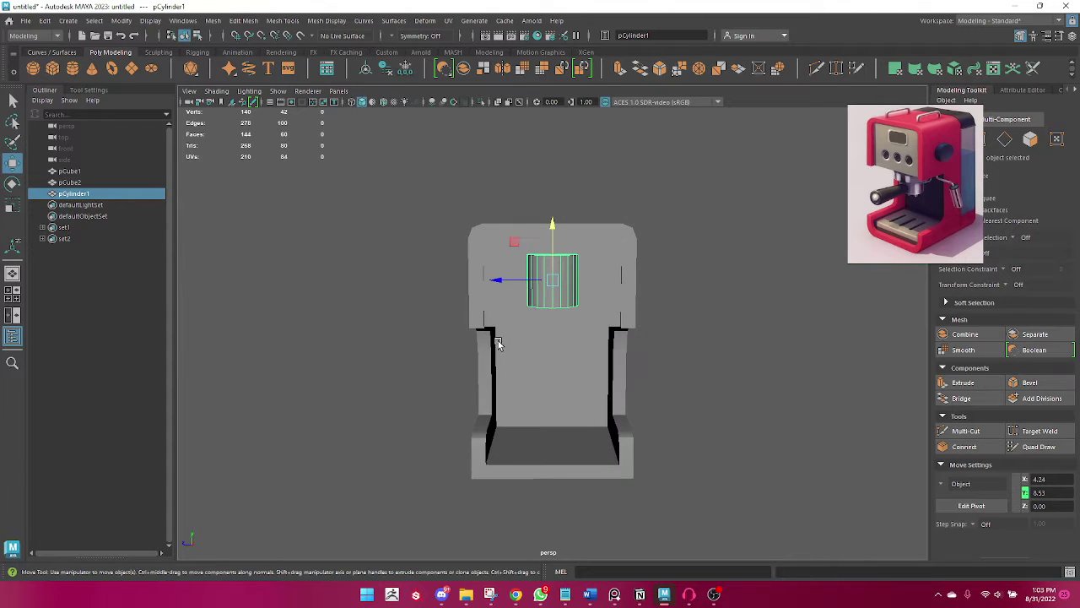
Rotate the cylinder 90° on Z so it faces the front of the machine.
{"action": "key", "text": "e"}
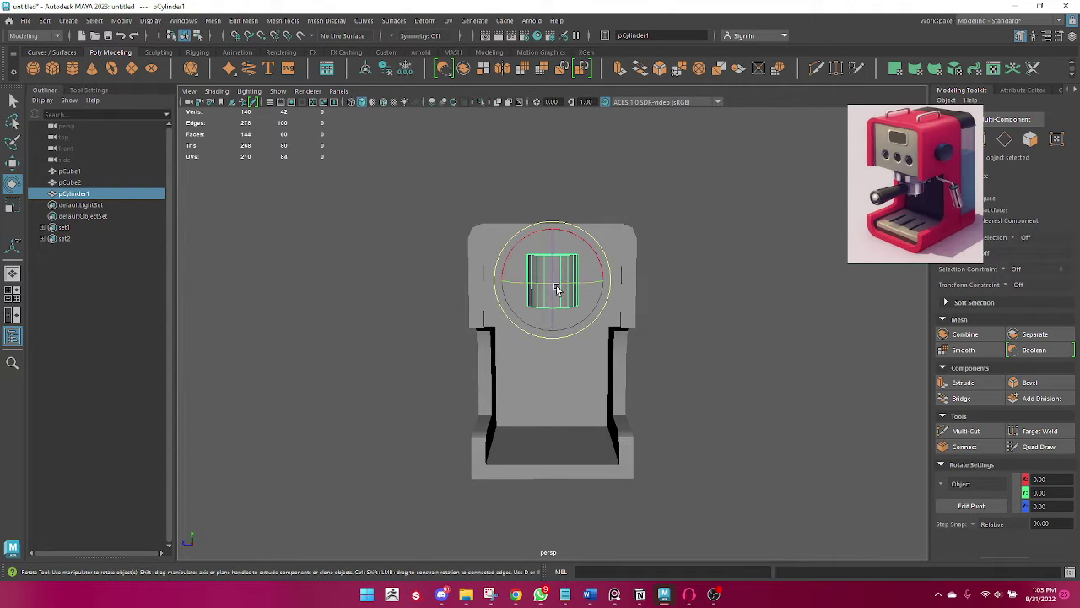
{"action": "left_click_drag", "start_coordinate": [552, 314], "coordinate": [553, 353]}
{"action": "mouse_move", "coordinate": [688, 328]}
{"action": "left_mouse_down", "text": "alt"}
{"action": "mouse_move", "coordinate": [658, 316]}
{"action": "mouse_move", "coordinate": [470, 354]}
{"action": "mouse_move", "coordinate": [560, 352]}
{"action": "mouse_move", "coordinate": [563, 390]}
{"action": "left_mouse_up", "text": "alt"}
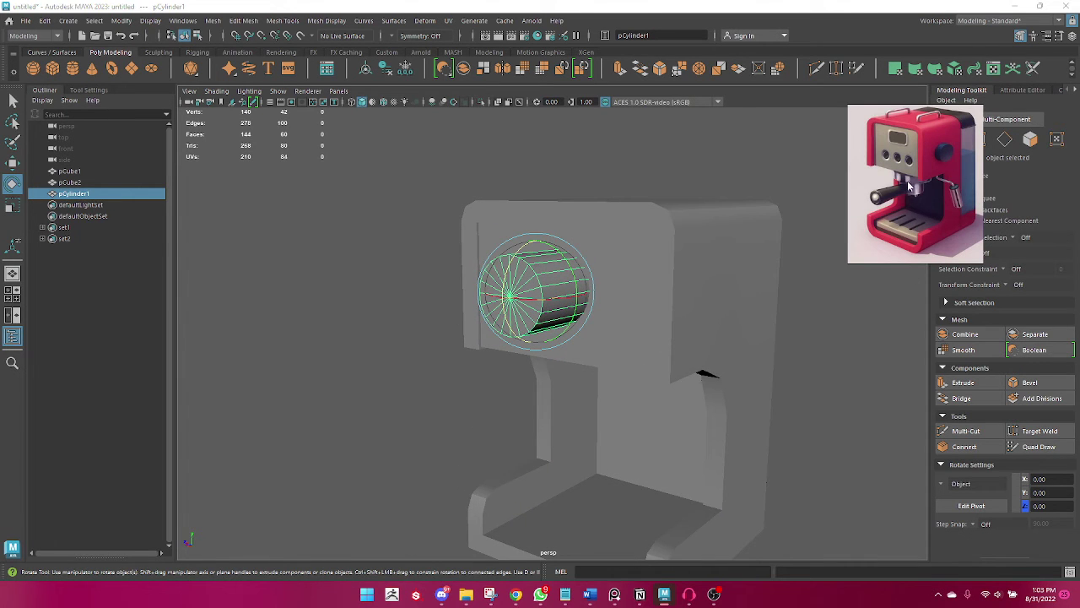
{"action": "left_click_drag", "start_coordinate": [908, 186], "coordinate": [834, 207]}
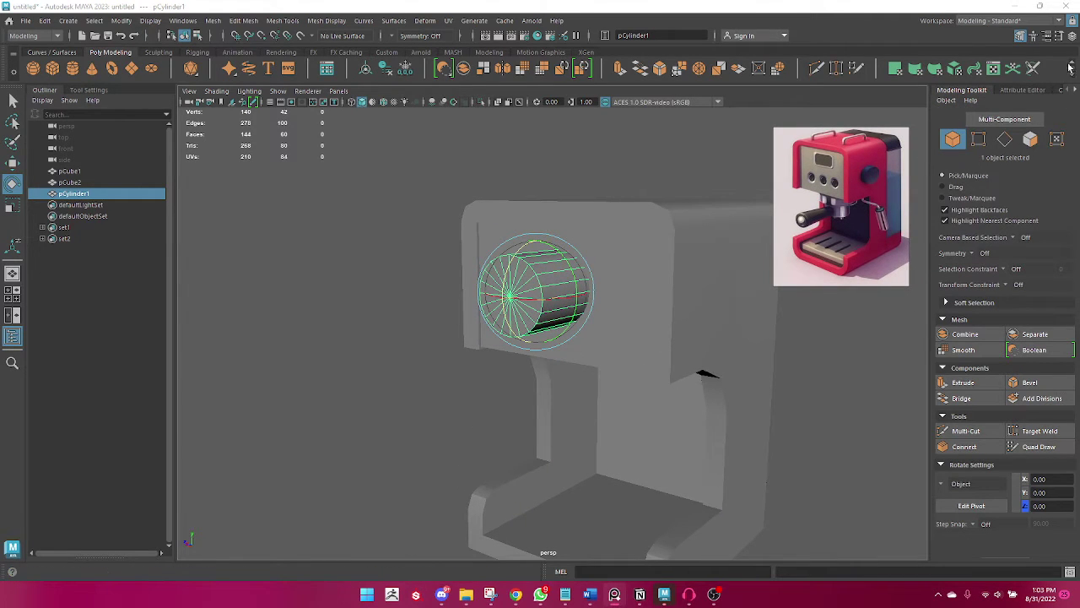
Give pCylinder1 12 axis subdivisions and 0 cap subdivisions in the Channel Box.
{"action": "left_click", "coordinate": [1072, 36]}
{"action": "left_click", "coordinate": [959, 252]}
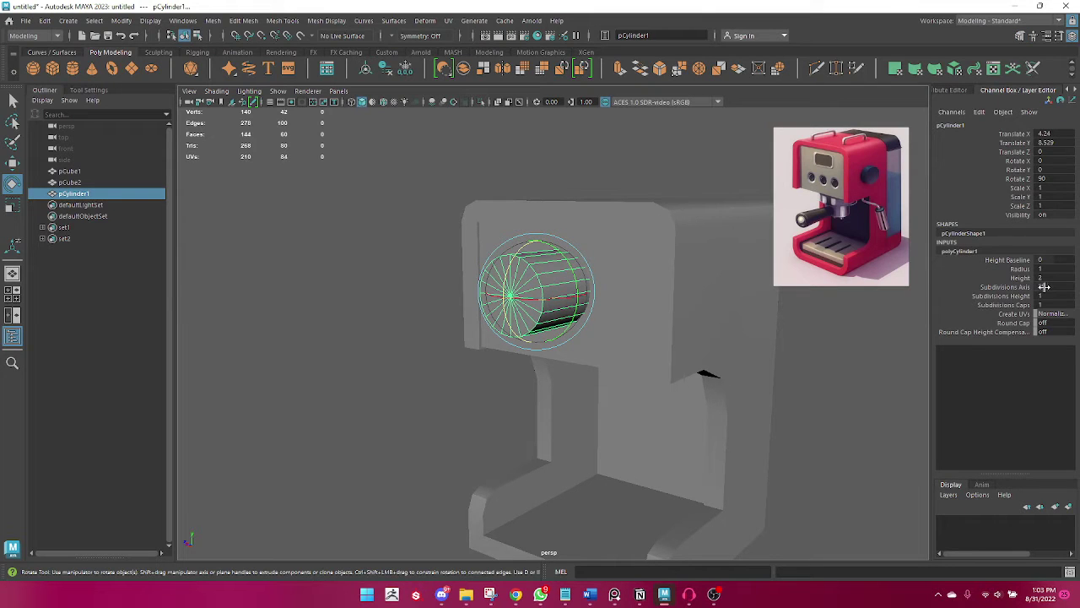
{"action": "type", "text": "2"}
{"action": "key", "text": "Return"}
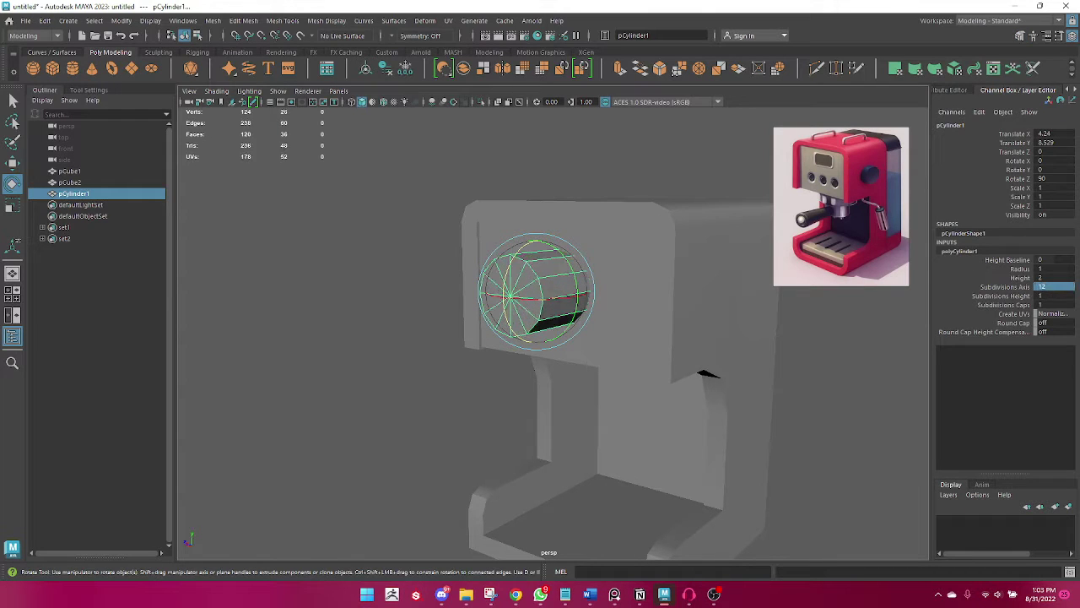
{"action": "left_click", "coordinate": [1045, 304]}
{"action": "type", "text": "0"}
{"action": "key", "text": "Return"}
Scale the cylinder to 0.405 and push it against the head's front face.
{"action": "mouse_move", "coordinate": [675, 447]}
{"action": "left_mouse_down", "text": "alt"}
{"action": "mouse_move", "coordinate": [719, 438]}
{"action": "mouse_move", "coordinate": [700, 443]}
{"action": "left_mouse_up", "text": "alt"}
{"action": "key", "text": "r"}
{"action": "mouse_move", "coordinate": [565, 290]}
{"action": "left_mouse_down"}
{"action": "mouse_move", "coordinate": [503, 299]}
{"action": "mouse_move", "coordinate": [581, 354]}
{"action": "mouse_move", "coordinate": [547, 354]}
{"action": "left_mouse_up"}
{"action": "key", "text": "w"}
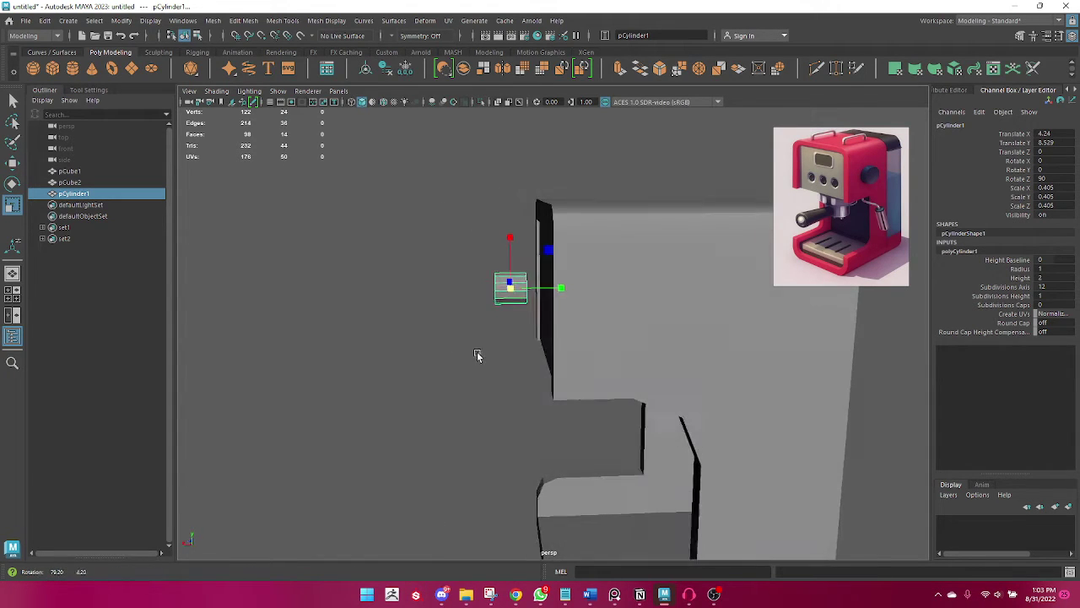
{"action": "left_click_drag", "start_coordinate": [515, 265], "coordinate": [516, 269]}
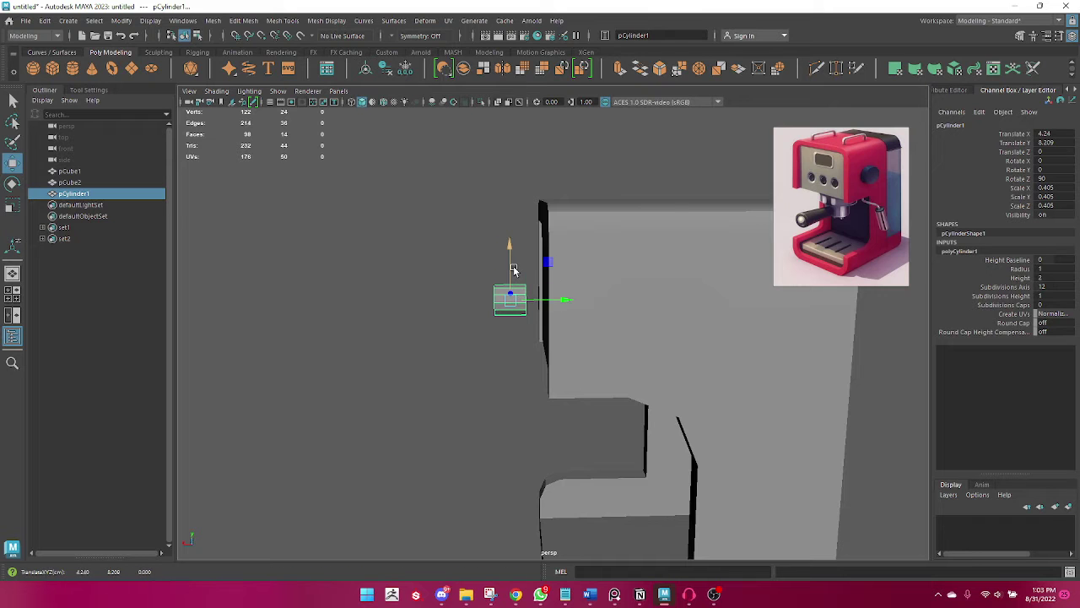
{"action": "key", "text": "4"}
{"action": "mouse_move", "coordinate": [560, 301]}
{"action": "left_mouse_down"}
{"action": "mouse_move", "coordinate": [605, 301]}
{"action": "mouse_move", "coordinate": [502, 371]}
{"action": "mouse_move", "coordinate": [579, 362]}
{"action": "mouse_move", "coordinate": [705, 395]}
{"action": "left_mouse_up"}
Duplicate the knob twice to its right, making pCylinder2 and pCylinder3 in a row.
{"action": "key", "text": "5"}
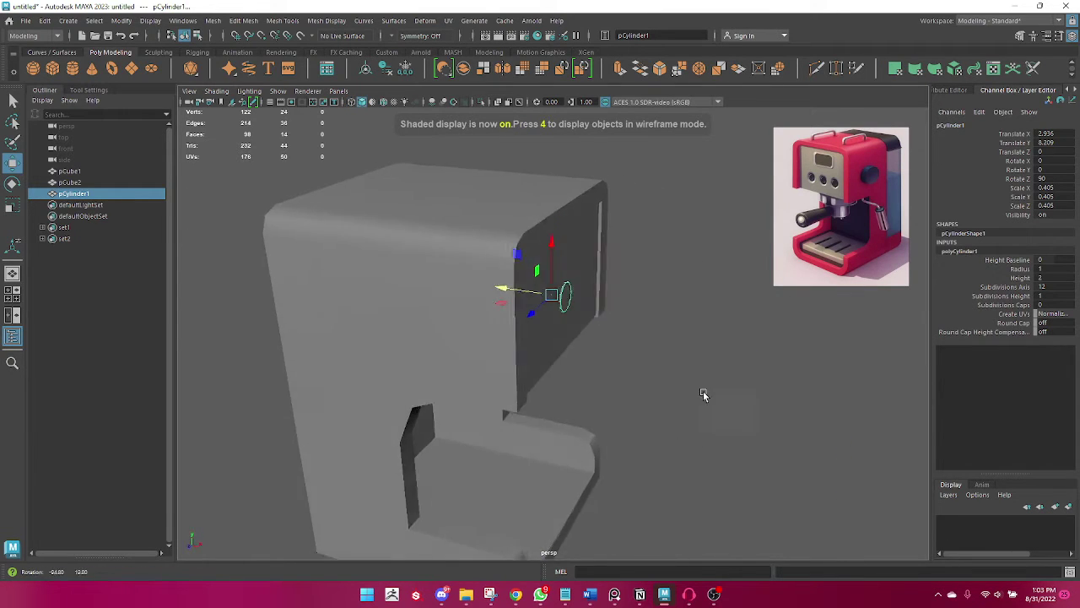
{"action": "left_click", "coordinate": [520, 295]}
{"action": "mouse_move", "coordinate": [527, 295]}
{"action": "left_mouse_down", "text": "alt"}
{"action": "mouse_move", "coordinate": [540, 329]}
{"action": "mouse_move", "coordinate": [535, 311]}
{"action": "mouse_move", "coordinate": [577, 243]}
{"action": "left_mouse_up", "text": "alt"}
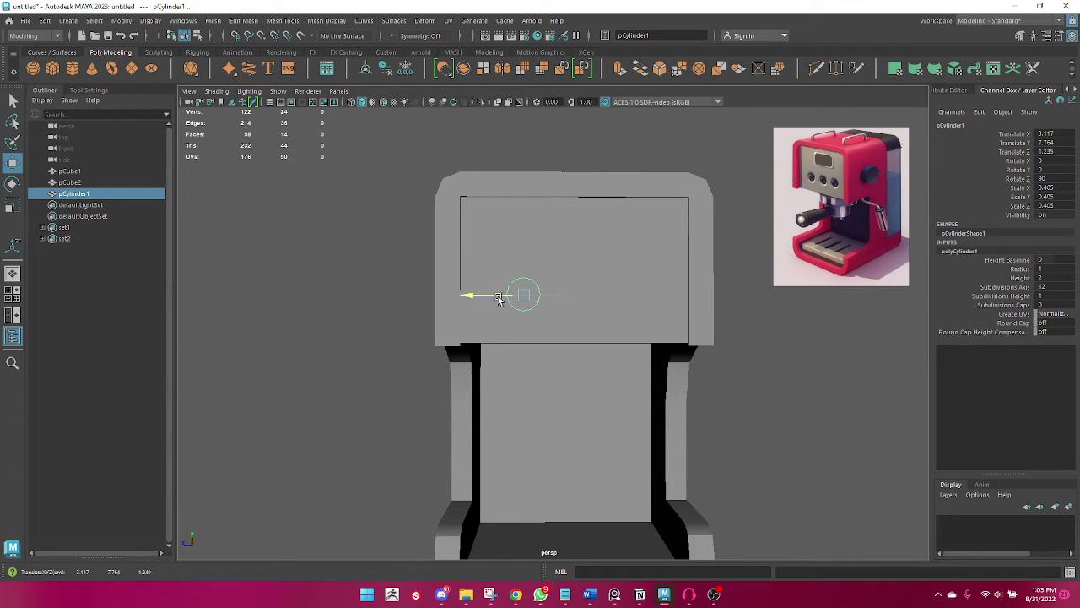
{"action": "mouse_move", "coordinate": [521, 312]}
{"action": "left_mouse_down", "text": "alt"}
{"action": "mouse_move", "coordinate": [430, 334]}
{"action": "mouse_move", "coordinate": [508, 335]}
{"action": "left_mouse_up", "text": "alt"}
{"action": "key", "text": "4"}
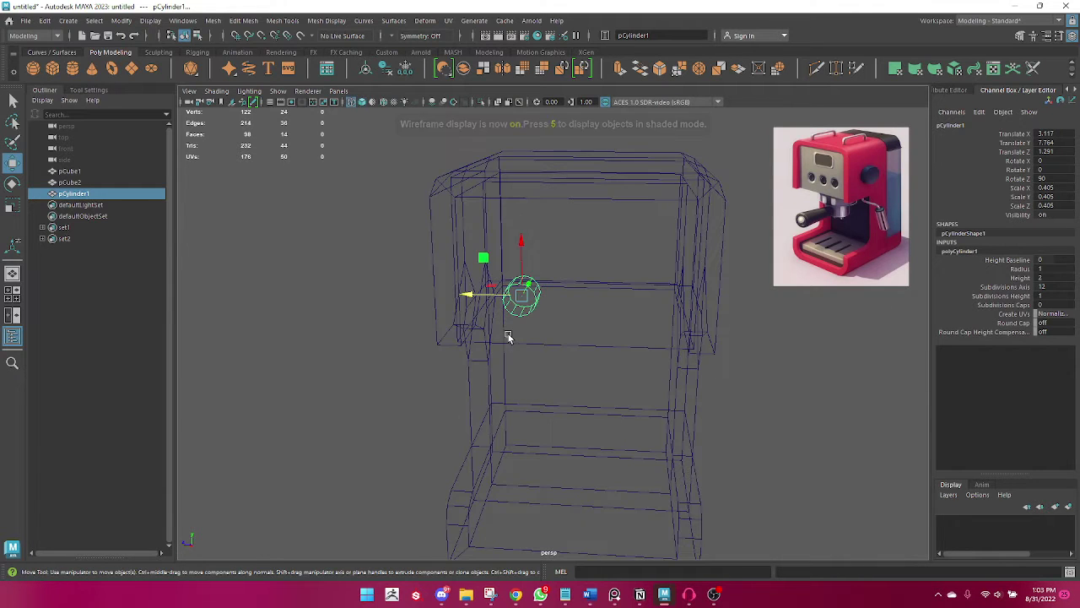
{"action": "mouse_move", "coordinate": [473, 295]}
{"action": "left_mouse_down", "text": "shift"}
{"action": "mouse_move", "coordinate": [543, 312]}
{"action": "mouse_move", "coordinate": [557, 305]}
{"action": "left_mouse_up", "text": "shift"}
{"action": "key", "text": "5"}
Review the three knobs from side and front three-quarter views, then clear the selection.
{"action": "left_click", "coordinate": [749, 363]}
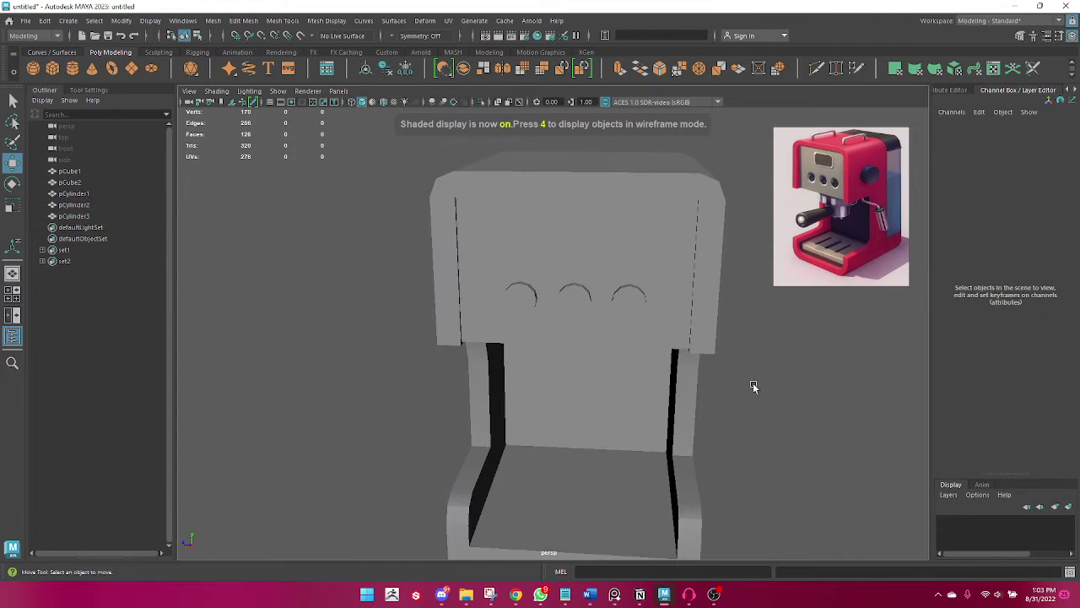
{"action": "mouse_move", "coordinate": [755, 386]}
{"action": "left_mouse_down", "text": "alt"}
{"action": "mouse_move", "coordinate": [521, 381]}
{"action": "mouse_move", "coordinate": [740, 379]}
{"action": "left_mouse_up", "text": "alt"}
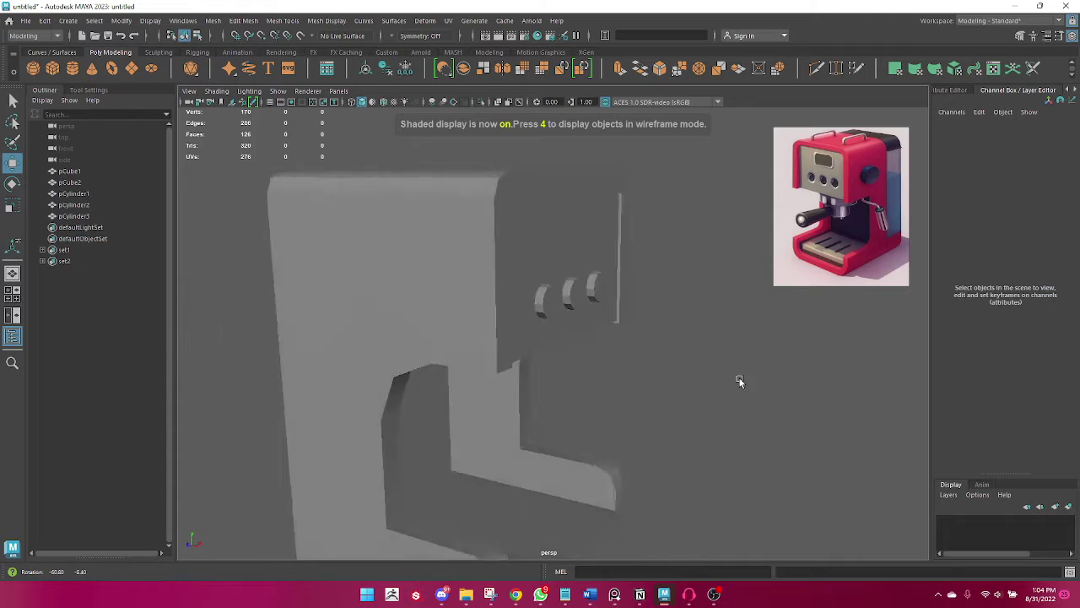
{"action": "left_click", "coordinate": [582, 338]}
{"action": "left_click", "coordinate": [727, 336]}
{"action": "mouse_move", "coordinate": [727, 336]}
{"action": "left_mouse_down", "text": "alt"}
{"action": "mouse_move", "coordinate": [695, 354]}
{"action": "mouse_move", "coordinate": [526, 248]}
{"action": "left_mouse_up", "text": "alt"}
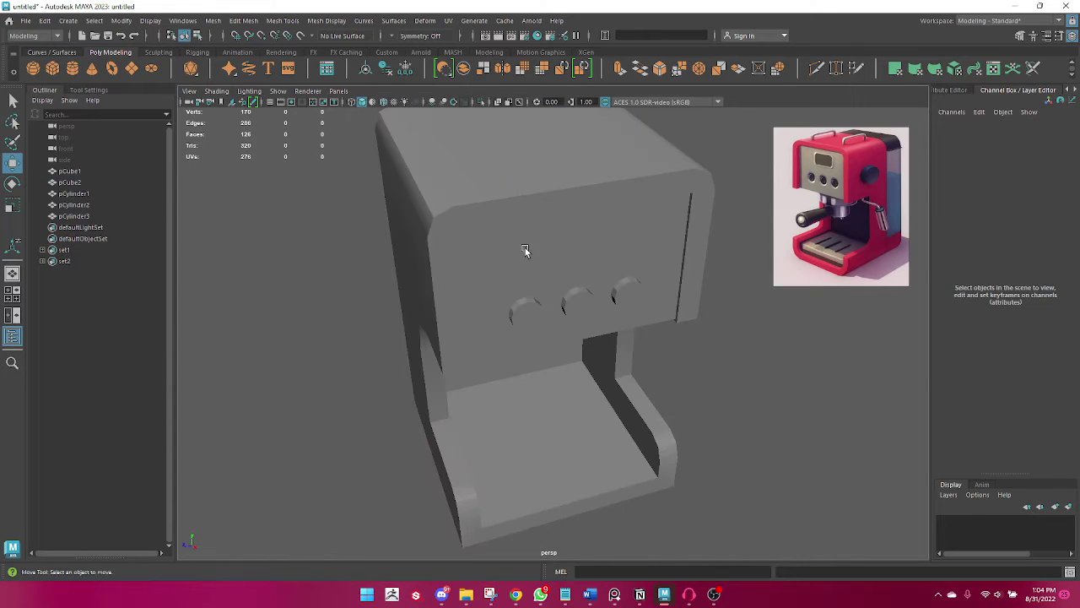
{"action": "left_click", "coordinate": [526, 313]}
{"action": "left_click", "coordinate": [525, 319], "text": "shift"}
{"action": "left_click", "coordinate": [525, 315], "text": "shift"}
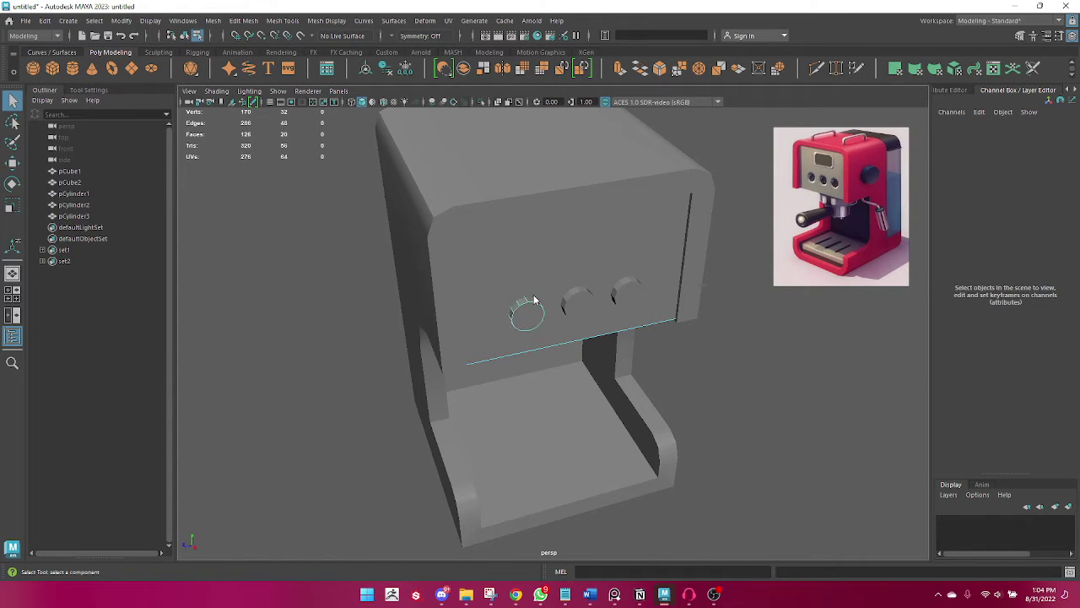
Select the front panel and the first knob, and bring up Mesh > Booleans.
{"action": "left_click", "coordinate": [544, 279]}
{"action": "left_click_drag", "start_coordinate": [544, 278], "coordinate": [523, 287], "text": "alt"}
{"action": "left_click", "coordinate": [524, 306], "text": "shift"}
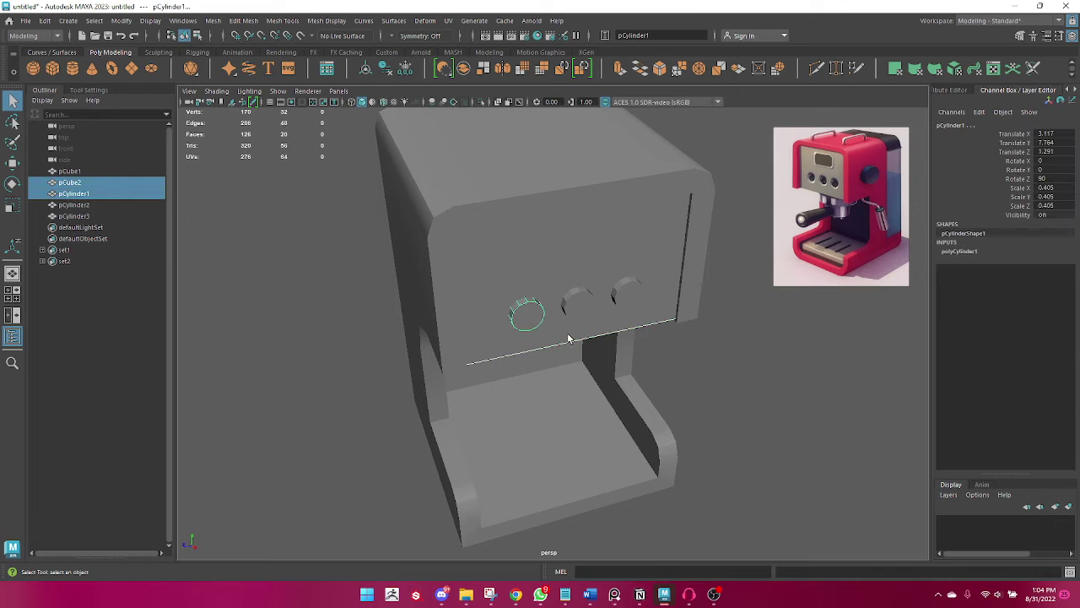
{"action": "left_click_drag", "start_coordinate": [569, 338], "coordinate": [748, 379], "text": "alt"}
{"action": "left_click", "coordinate": [213, 21]}
{"action": "mouse_move", "coordinate": [235, 52]}
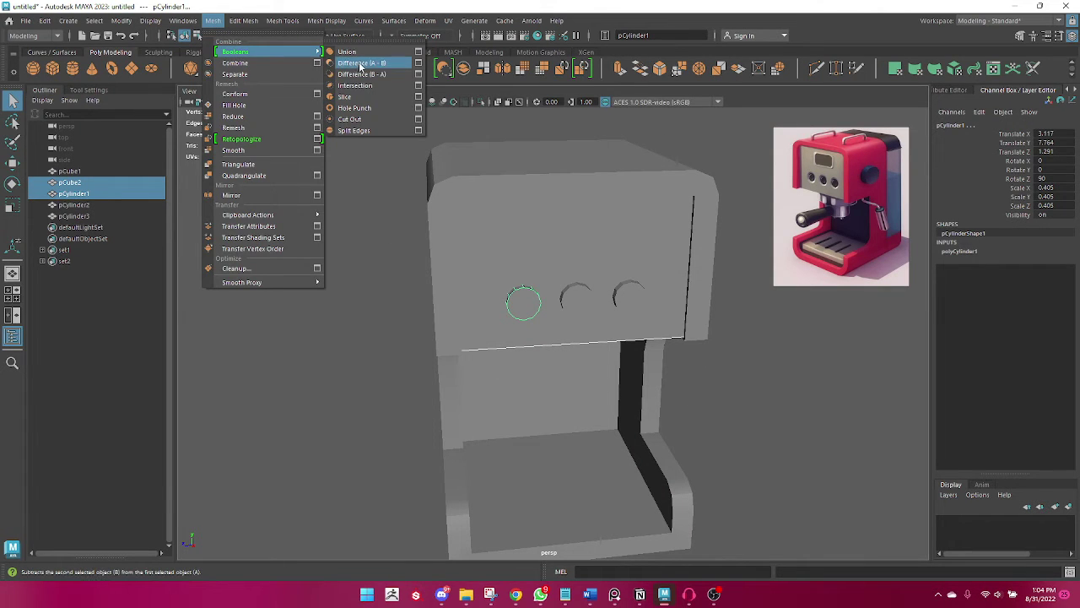
Try a Boolean Difference of the first knob from the panel, then undo it.
{"action": "left_click", "coordinate": [360, 66]}
{"action": "mouse_move", "coordinate": [641, 338]}
{"action": "left_mouse_down", "text": "alt"}
{"action": "mouse_move", "coordinate": [708, 318]}
{"action": "mouse_move", "coordinate": [620, 332]}
{"action": "left_mouse_up", "text": "alt"}
{"action": "mouse_move", "coordinate": [620, 333]}
{"action": "right_mouse_down", "text": "alt"}
{"action": "mouse_move", "coordinate": [654, 362]}
{"action": "mouse_move", "coordinate": [568, 363]}
{"action": "right_mouse_up", "text": "alt"}
{"action": "key", "text": "ctrl+z"}
{"action": "mouse_move", "coordinate": [555, 354]}
{"action": "left_mouse_down", "text": "alt"}
{"action": "mouse_move", "coordinate": [405, 331]}
{"action": "mouse_move", "coordinate": [333, 335]}
{"action": "mouse_move", "coordinate": [392, 338]}
{"action": "left_mouse_up", "text": "alt"}
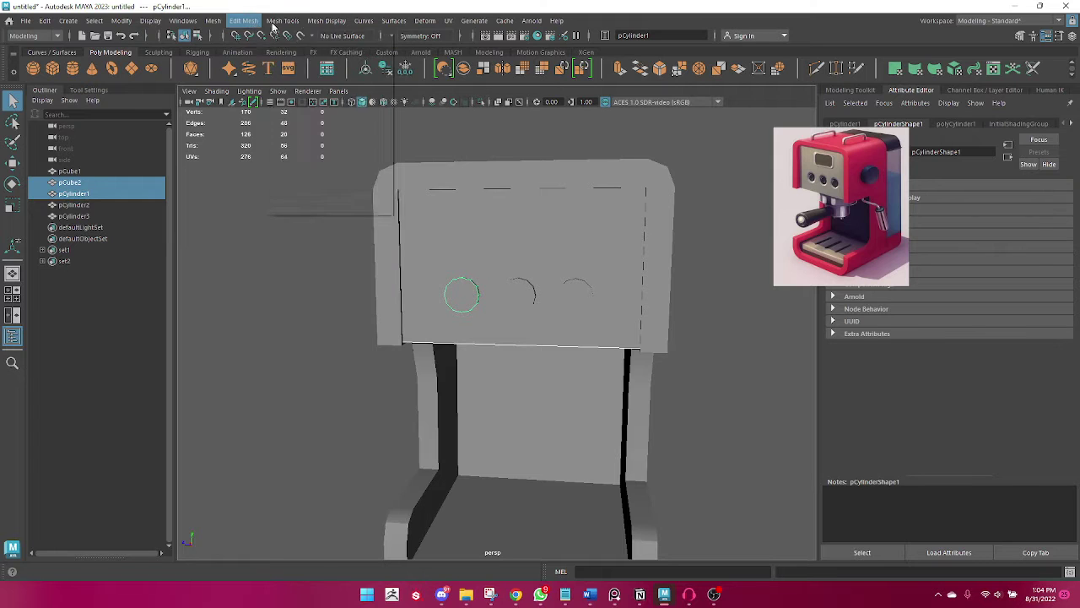
Test Boolean Intersection and Slice on the panel and knob, undoing the slice.
{"action": "left_click", "coordinate": [213, 21]}
{"action": "mouse_move", "coordinate": [235, 51]}
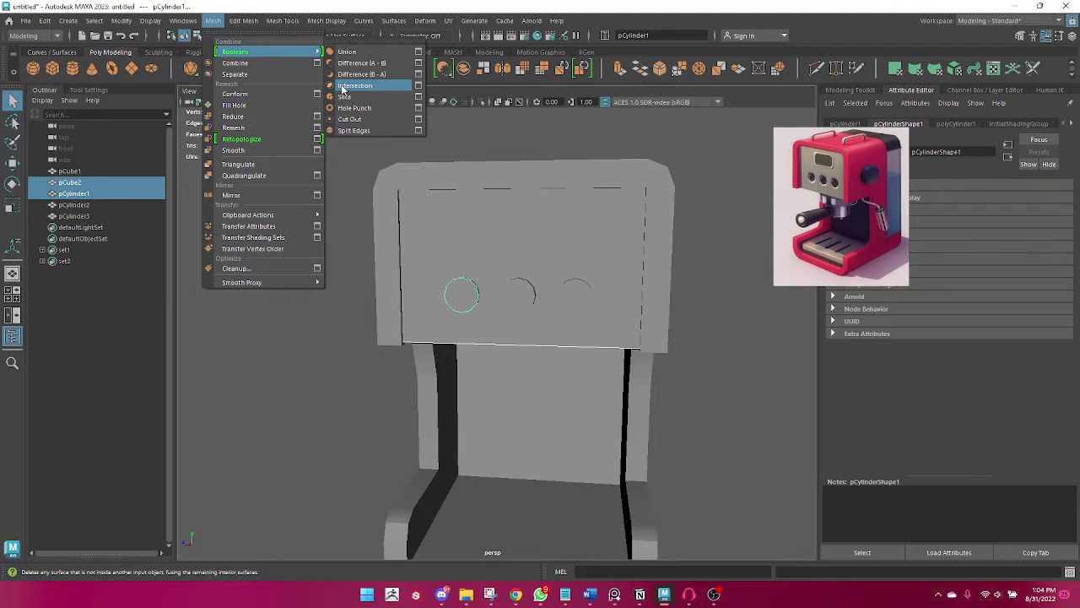
{"action": "left_click", "coordinate": [343, 87]}
{"action": "left_click_drag", "start_coordinate": [422, 236], "coordinate": [366, 235], "text": "alt"}
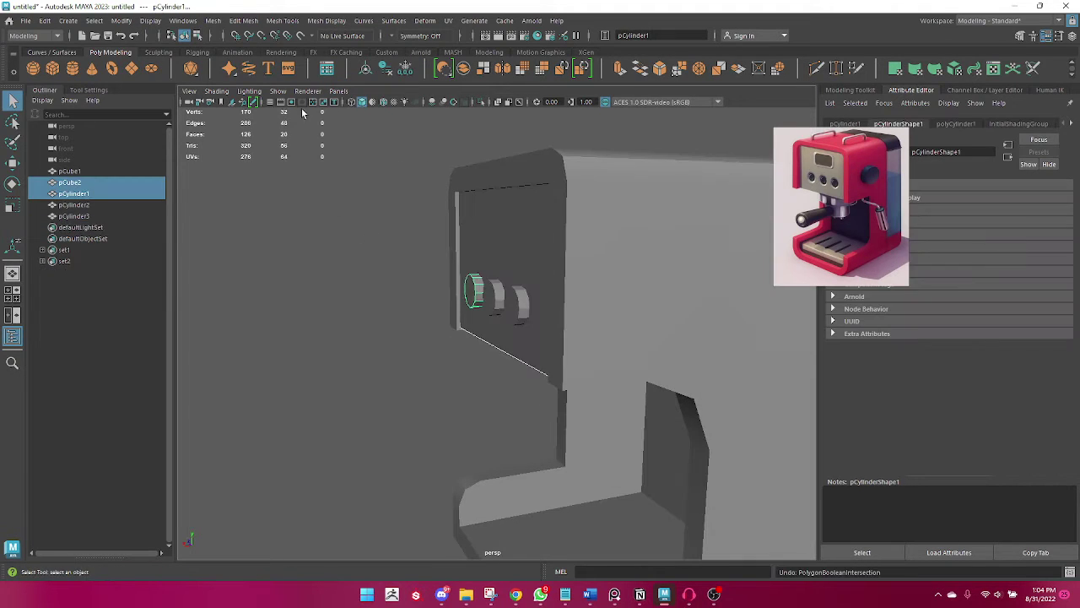
{"action": "left_click", "coordinate": [213, 20]}
{"action": "mouse_move", "coordinate": [235, 51]}
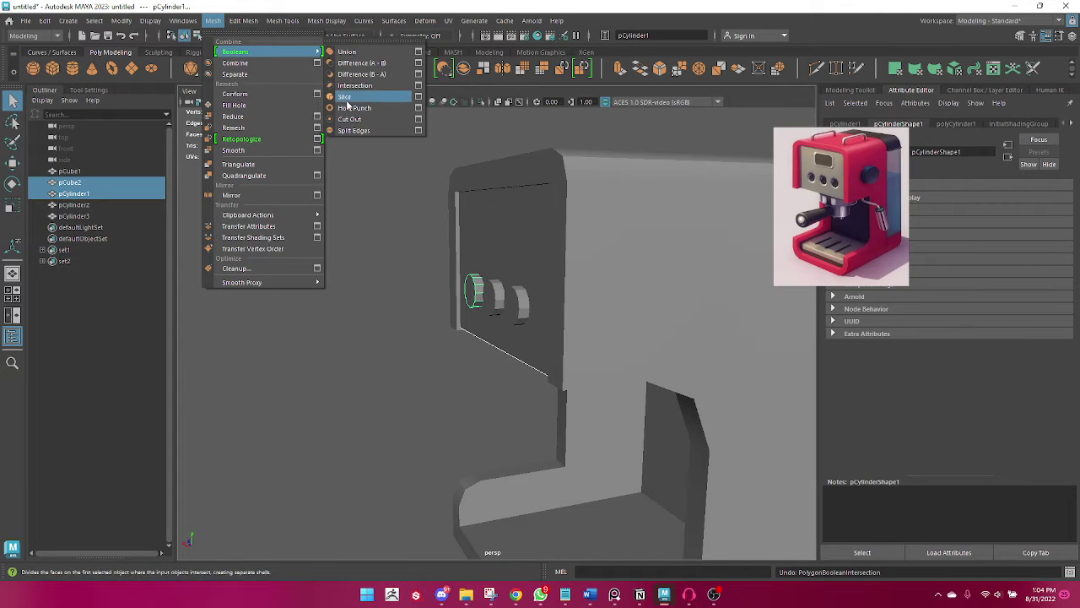
{"action": "left_click", "coordinate": [346, 107]}
{"action": "mouse_move", "coordinate": [374, 330]}
{"action": "left_mouse_down", "text": "alt"}
{"action": "mouse_move", "coordinate": [550, 338]}
{"action": "mouse_move", "coordinate": [582, 326]}
{"action": "left_mouse_up", "text": "alt"}
{"action": "key", "text": "ctrl+z"}
{"action": "right_click_drag", "start_coordinate": [582, 326], "coordinate": [487, 322], "text": "alt"}
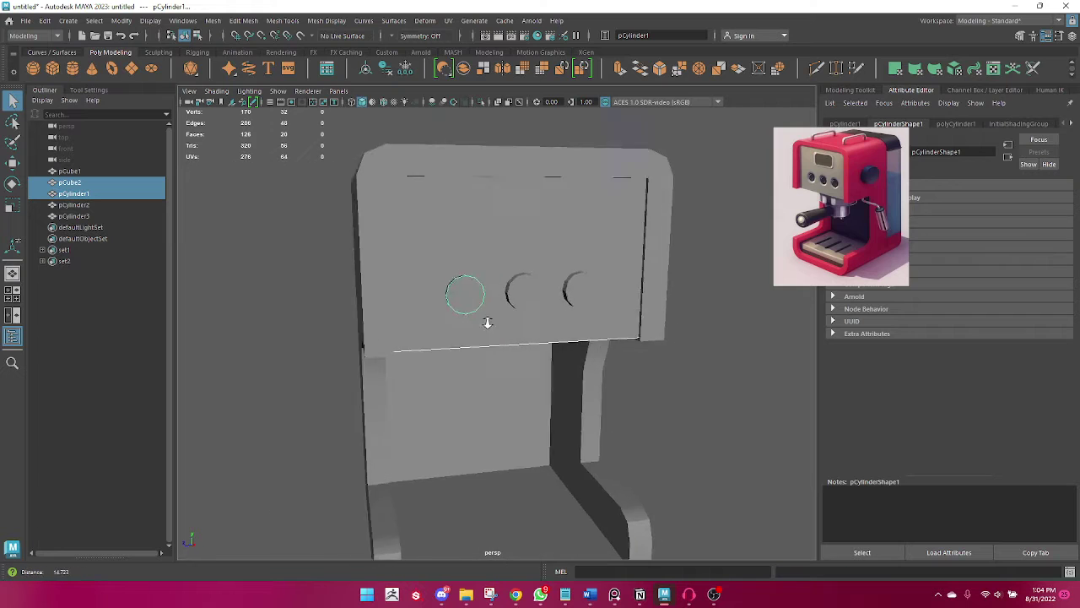
{"action": "left_click_drag", "start_coordinate": [487, 323], "coordinate": [448, 280], "text": "alt"}
Select the knob then the panel, apply Difference, and undo the wrong-order cut.
{"action": "left_click", "coordinate": [741, 449]}
{"action": "mouse_move", "coordinate": [741, 450]}
{"action": "left_mouse_down", "text": "alt"}
{"action": "mouse_move", "coordinate": [476, 235]}
{"action": "mouse_move", "coordinate": [434, 261]}
{"action": "mouse_move", "coordinate": [448, 274]}
{"action": "left_mouse_up", "text": "alt"}
{"action": "left_click", "coordinate": [453, 282]}
{"action": "left_click", "coordinate": [451, 313], "text": "shift"}
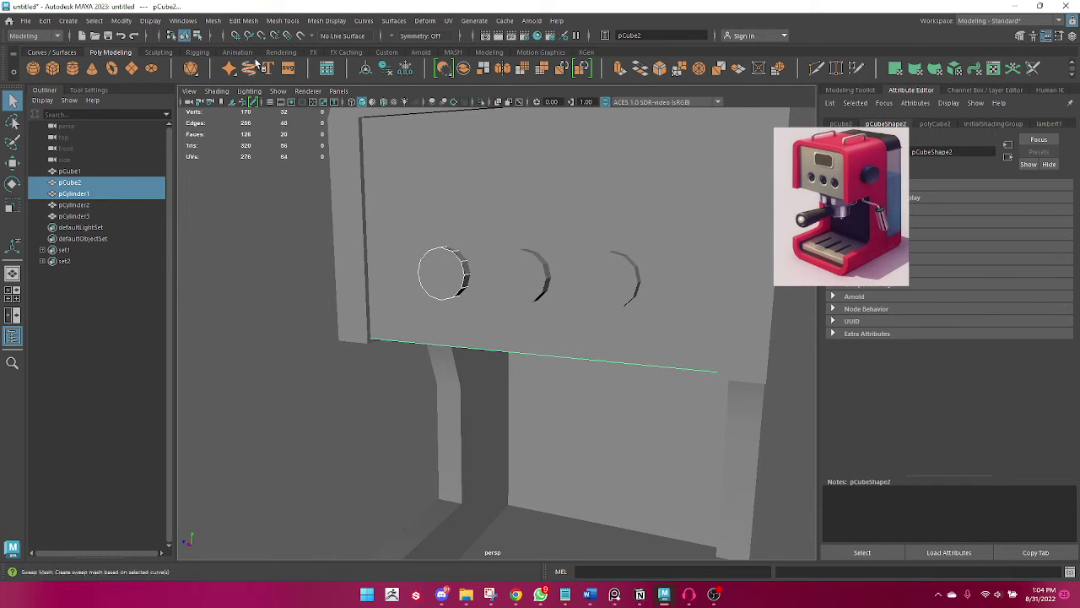
{"action": "left_click", "coordinate": [218, 22]}
{"action": "mouse_move", "coordinate": [244, 51]}
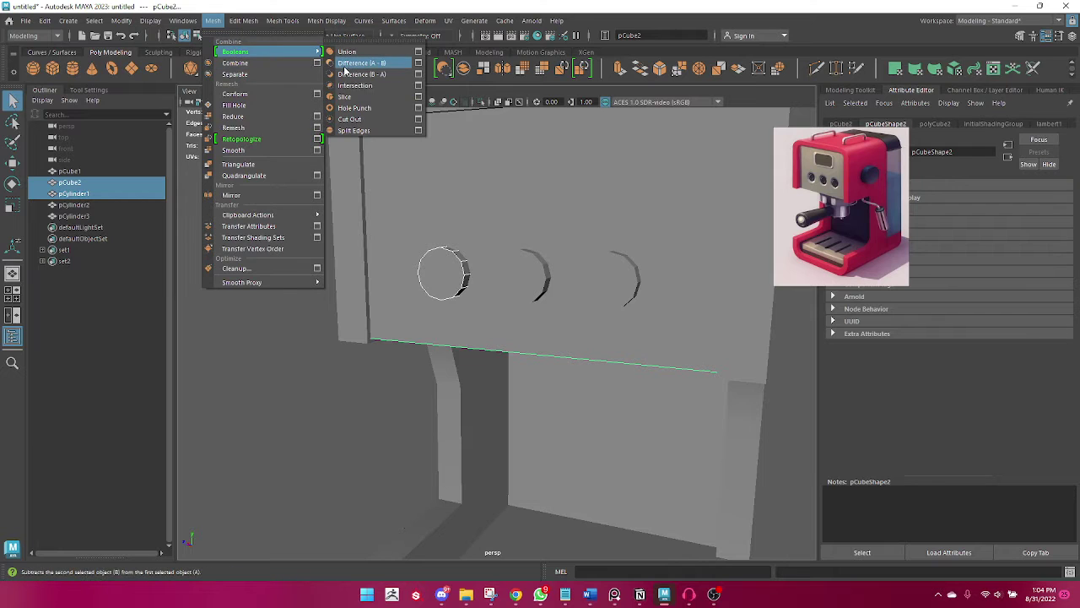
{"action": "left_click", "coordinate": [346, 69]}
{"action": "key", "text": "ctrl+z"}
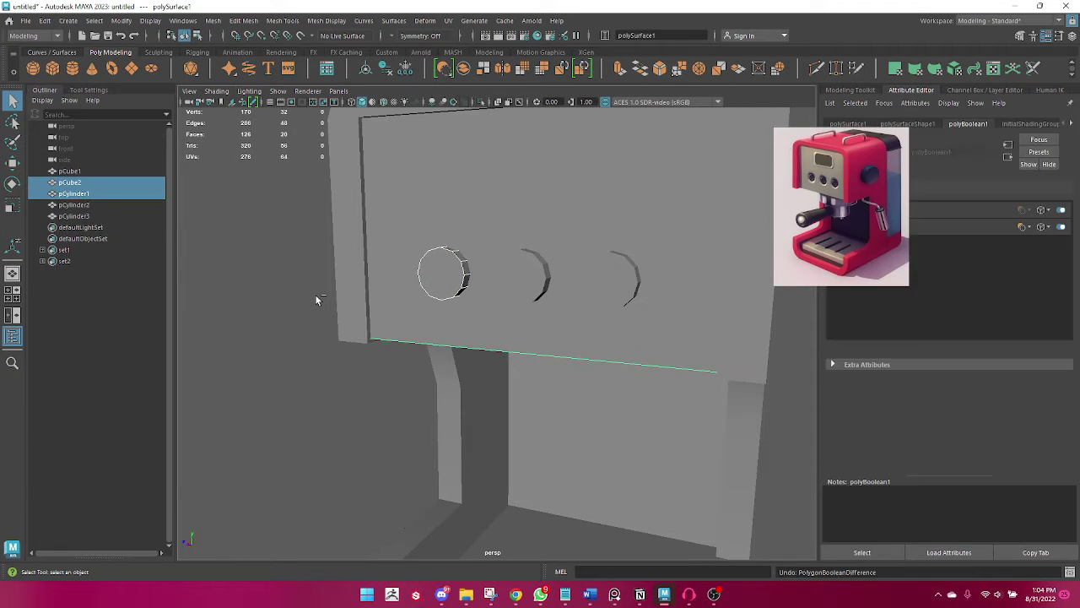
Select the panel first, then the first knob, and subtract it to cut a hole.
{"action": "left_click", "coordinate": [297, 333]}
{"action": "left_click", "coordinate": [429, 253]}
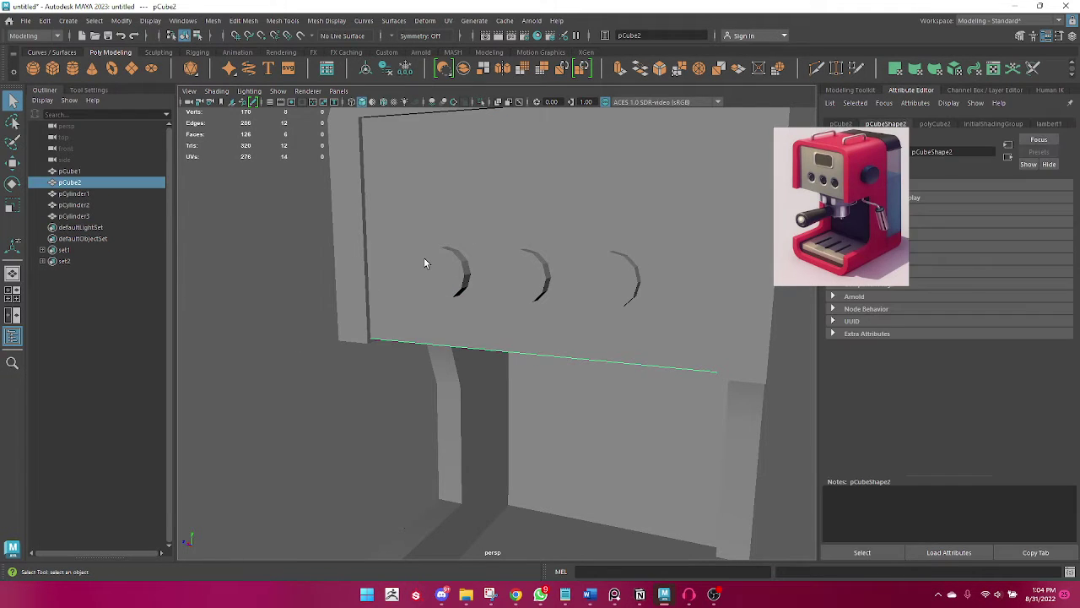
{"action": "left_click", "coordinate": [368, 203], "text": "shift"}
{"action": "left_click", "coordinate": [212, 20]}
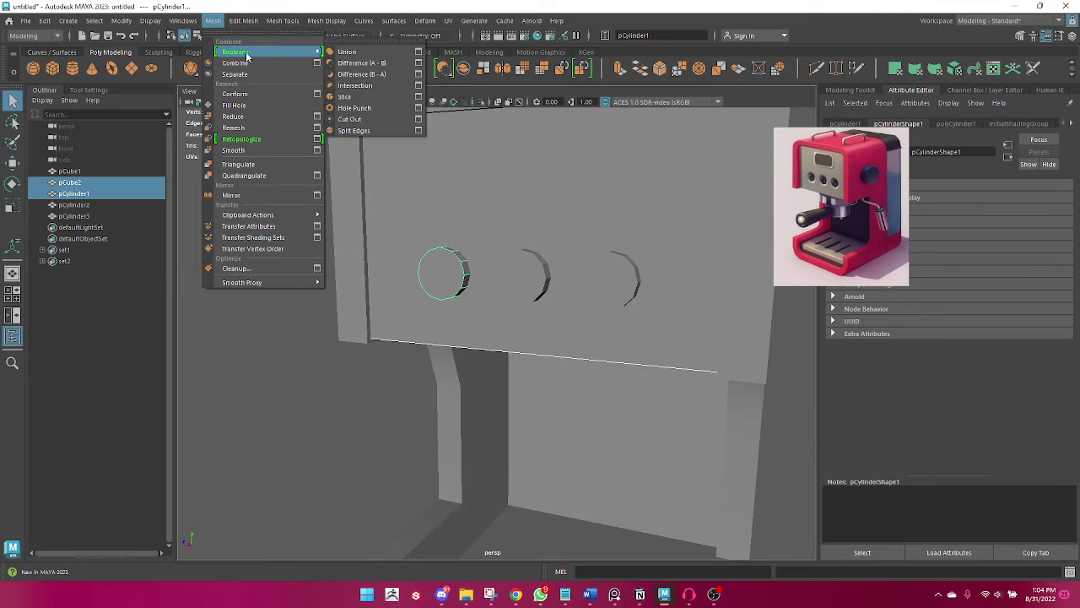
{"action": "left_click", "coordinate": [342, 66]}
{"action": "mouse_move", "coordinate": [338, 95]}
{"action": "left_mouse_down", "text": "alt"}
{"action": "mouse_move", "coordinate": [295, 304]}
{"action": "mouse_move", "coordinate": [246, 287]}
{"action": "mouse_move", "coordinate": [480, 250]}
{"action": "left_mouse_up", "text": "alt"}
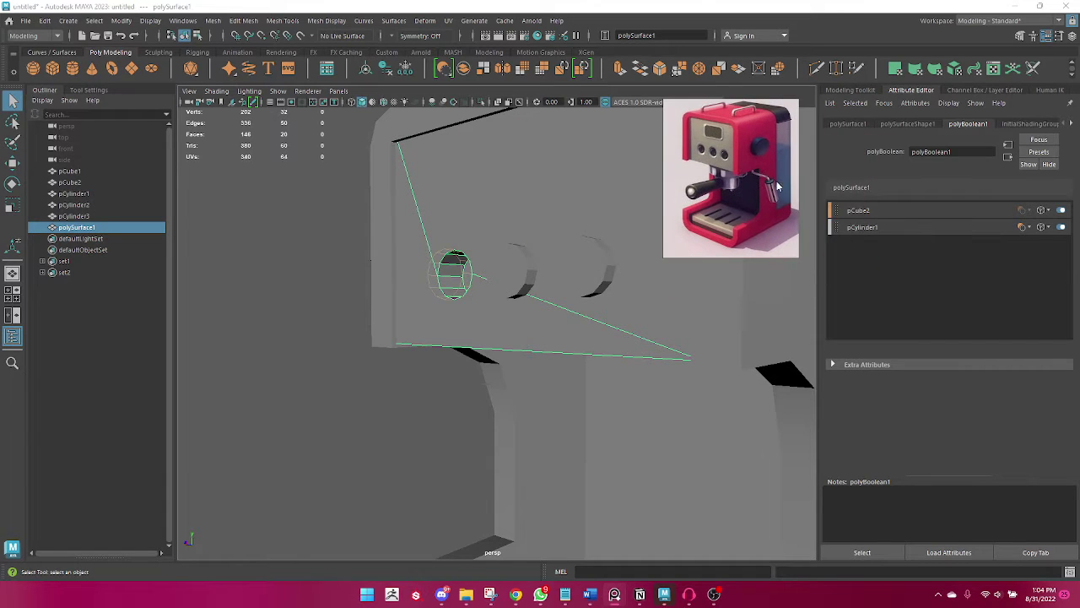
Hide the first knob's Boolean operand so the hole is visible.
{"action": "left_click", "coordinate": [1039, 234]}
{"action": "right_click", "coordinate": [1039, 240]}
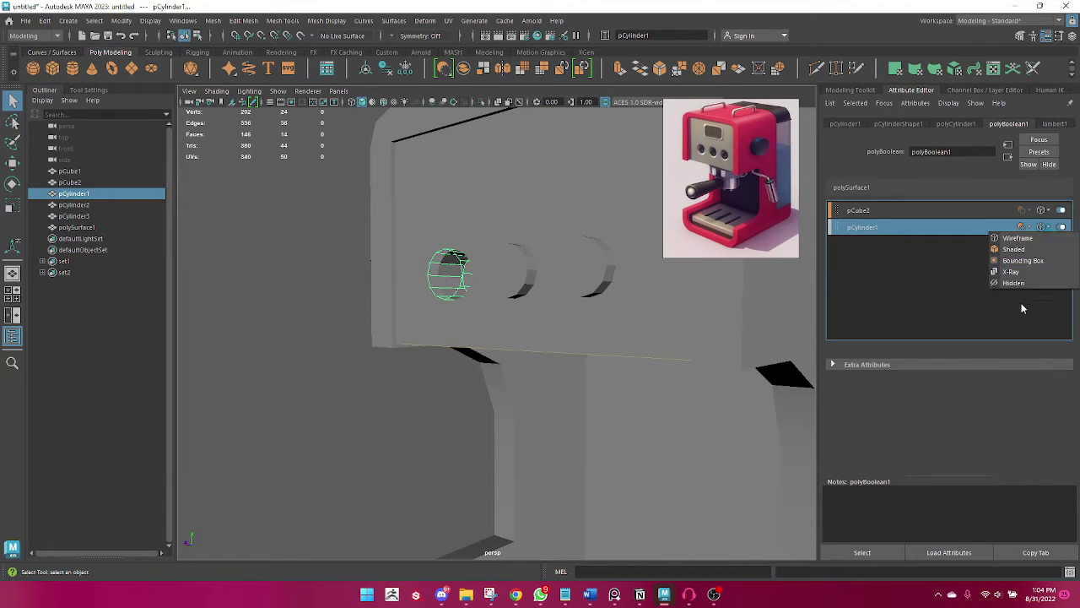
{"action": "left_click", "coordinate": [1014, 281]}
{"action": "left_click", "coordinate": [332, 401]}
{"action": "left_click_drag", "start_coordinate": [332, 401], "coordinate": [439, 395], "text": "alt"}
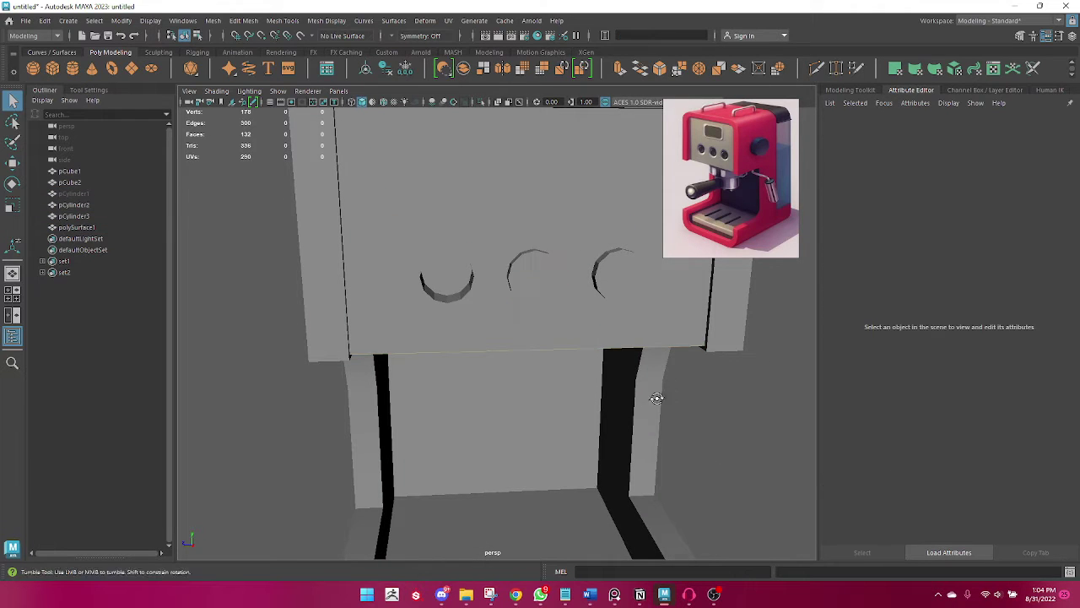
{"action": "left_click_drag", "start_coordinate": [656, 397], "coordinate": [496, 198], "text": "alt"}
Subtract the second cylinder from the panel as a second knob hole.
{"action": "left_click", "coordinate": [533, 271]}
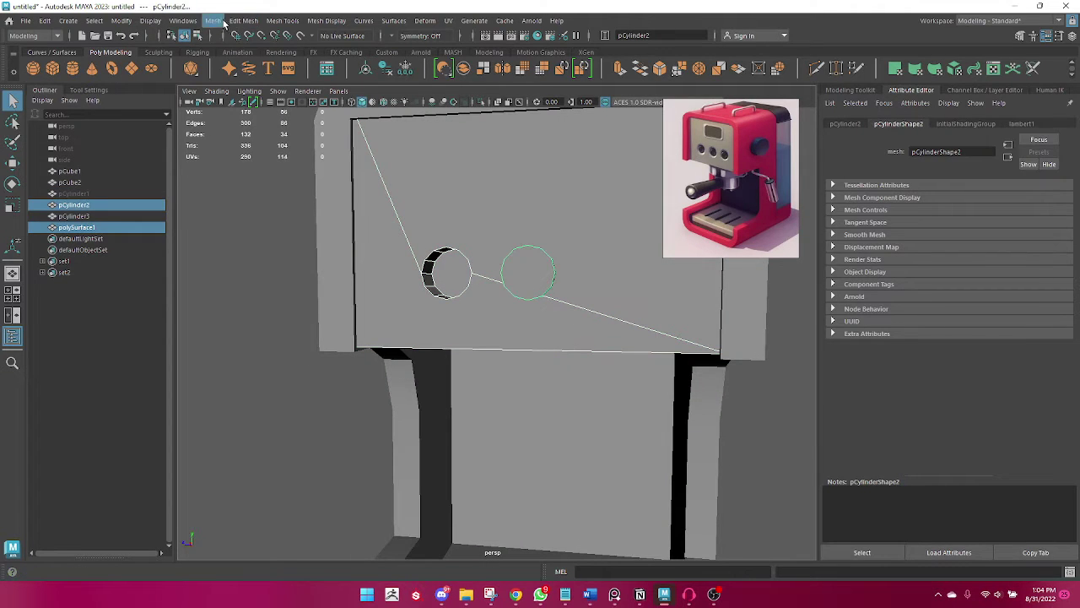
{"action": "left_click", "coordinate": [214, 23]}
{"action": "mouse_move", "coordinate": [235, 52]}
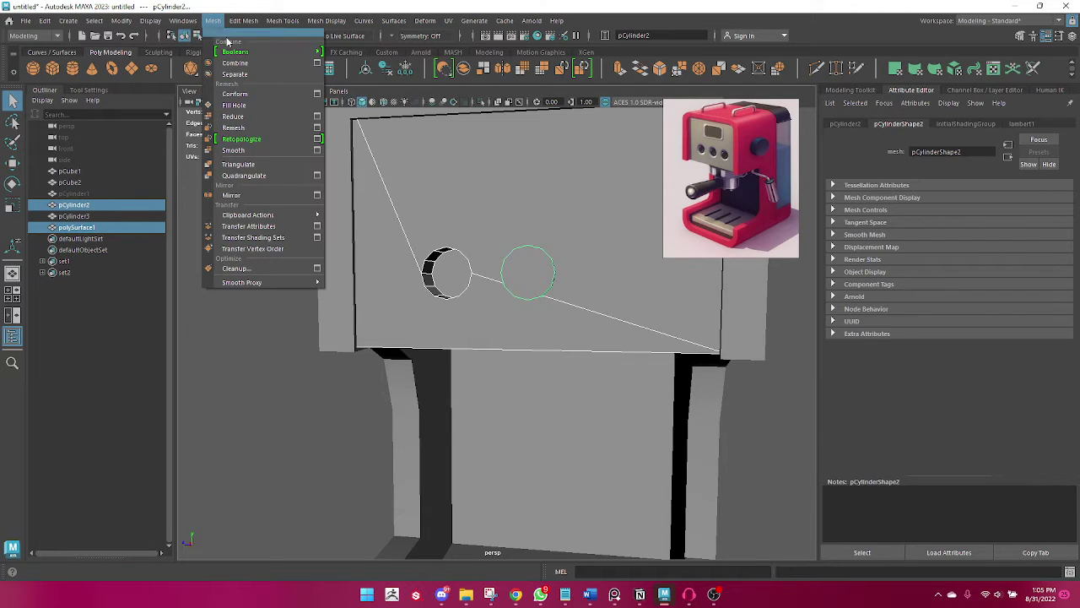
{"action": "left_click", "coordinate": [381, 63]}
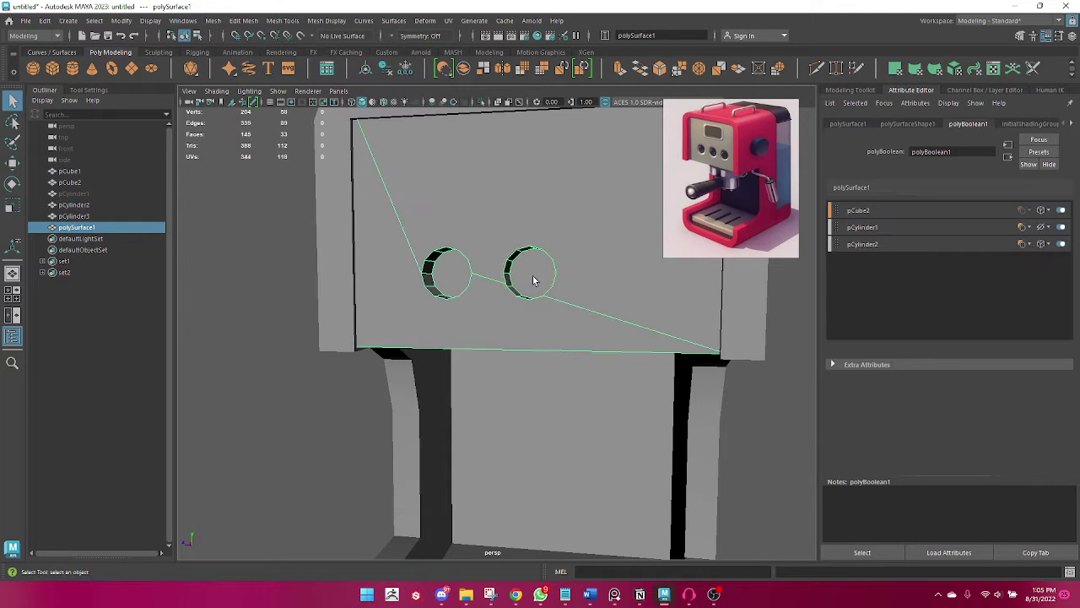
{"action": "right_click", "coordinate": [533, 274]}
{"action": "left_click", "coordinate": [195, 404]}
Add pCylinder3 to the Boolean cut and set its operand display to Hidden.
{"action": "left_click_drag", "start_coordinate": [195, 405], "coordinate": [594, 283], "text": "alt"}
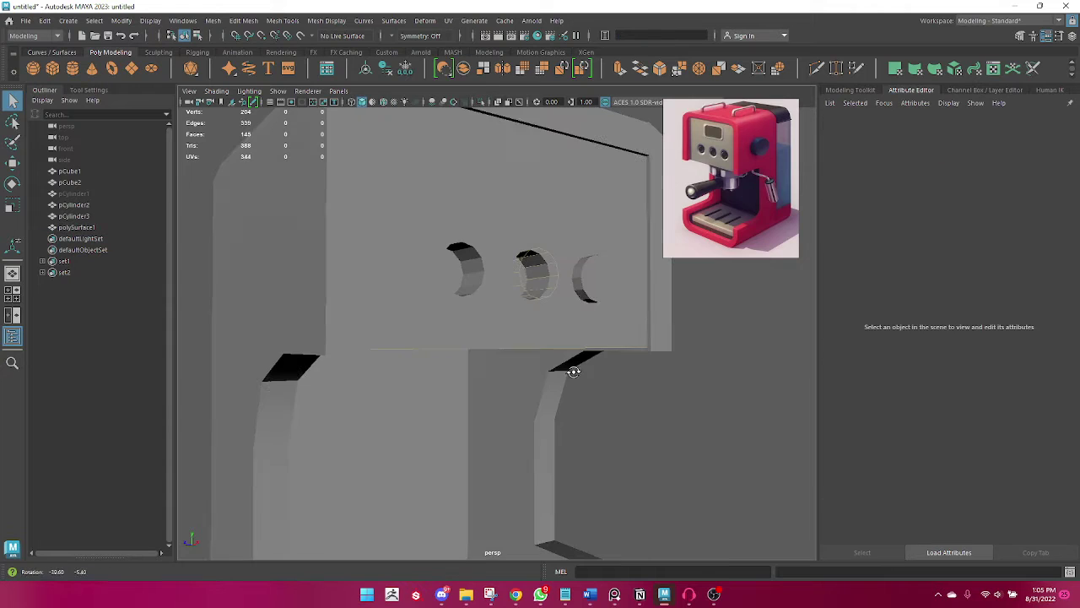
{"action": "left_click", "coordinate": [589, 253]}
{"action": "left_click", "coordinate": [599, 256], "text": "shift"}
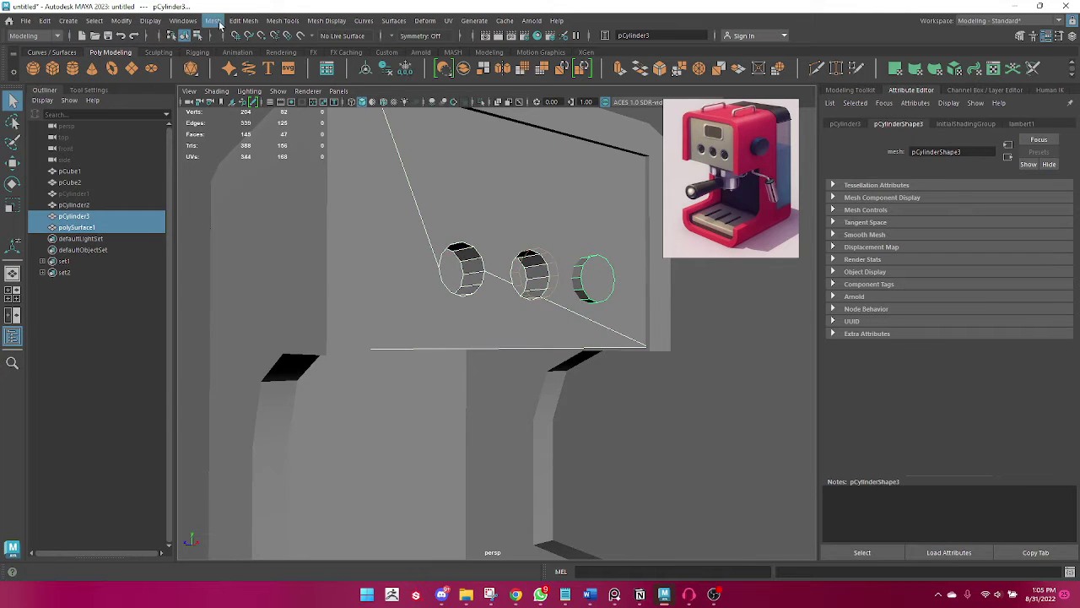
{"action": "left_click", "coordinate": [215, 20]}
{"action": "mouse_move", "coordinate": [236, 51]}
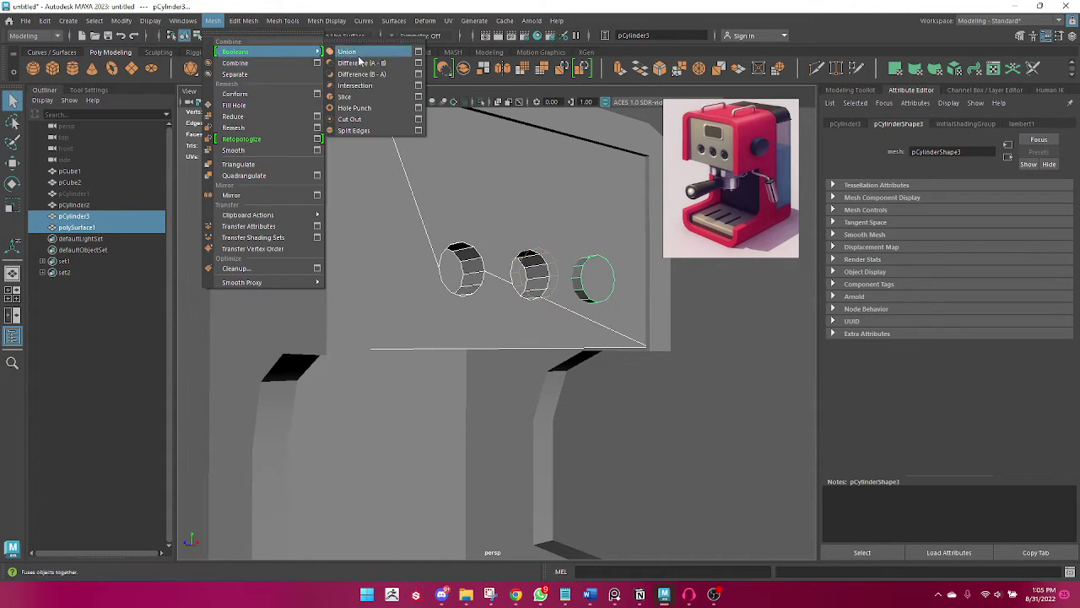
{"action": "left_click", "coordinate": [383, 65]}
{"action": "left_click", "coordinate": [1047, 262]}
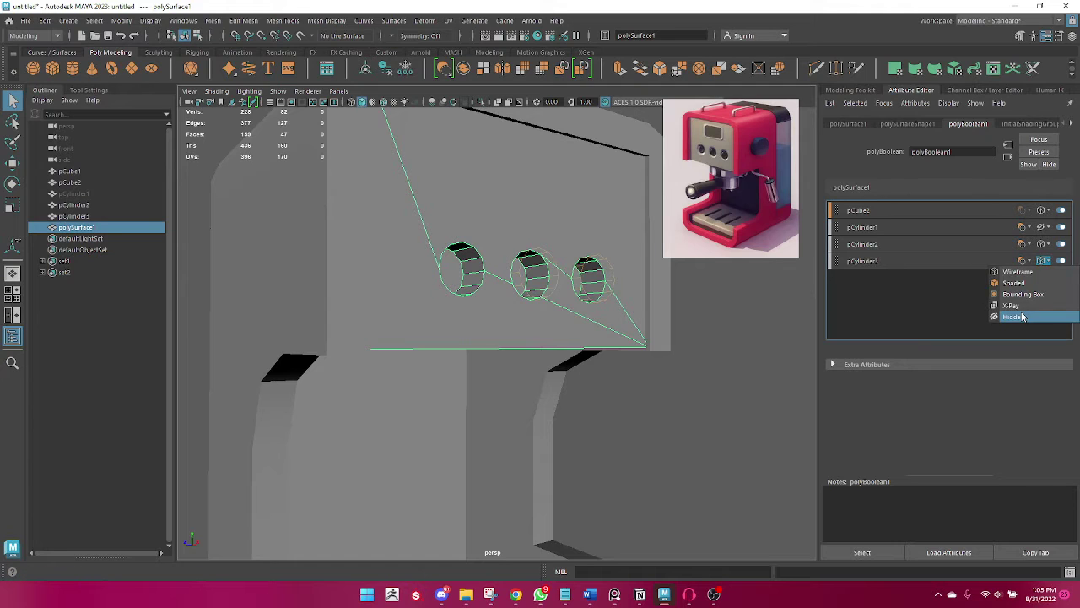
{"action": "left_click", "coordinate": [766, 366]}
Hide the remaining cylinder operand, leaving three round holes in polySurface1.
{"action": "left_click", "coordinate": [525, 184]}
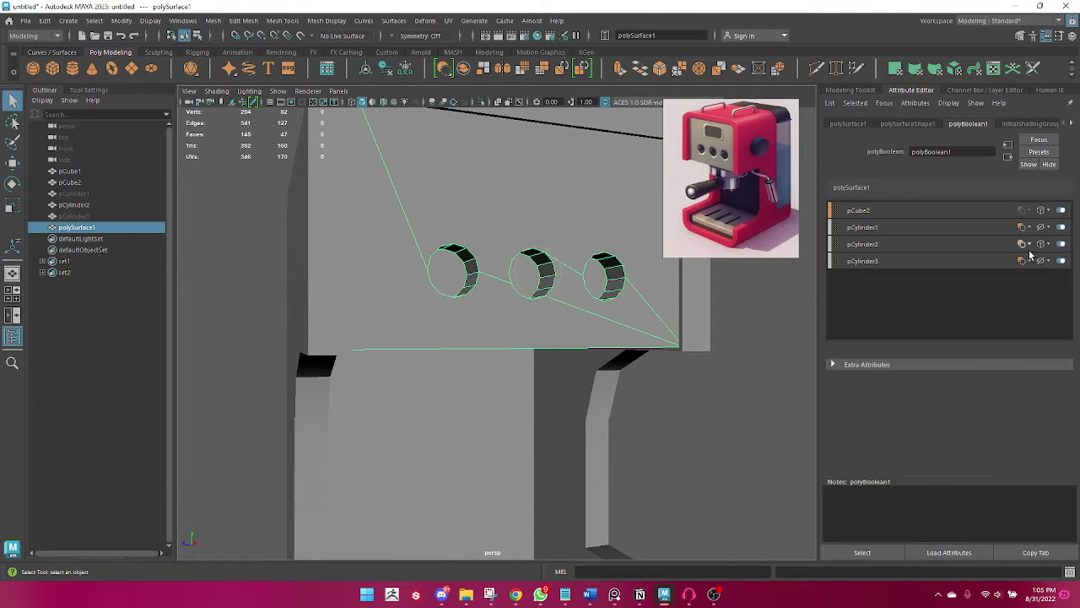
{"action": "left_click", "coordinate": [1047, 245]}
{"action": "left_click", "coordinate": [1027, 297]}
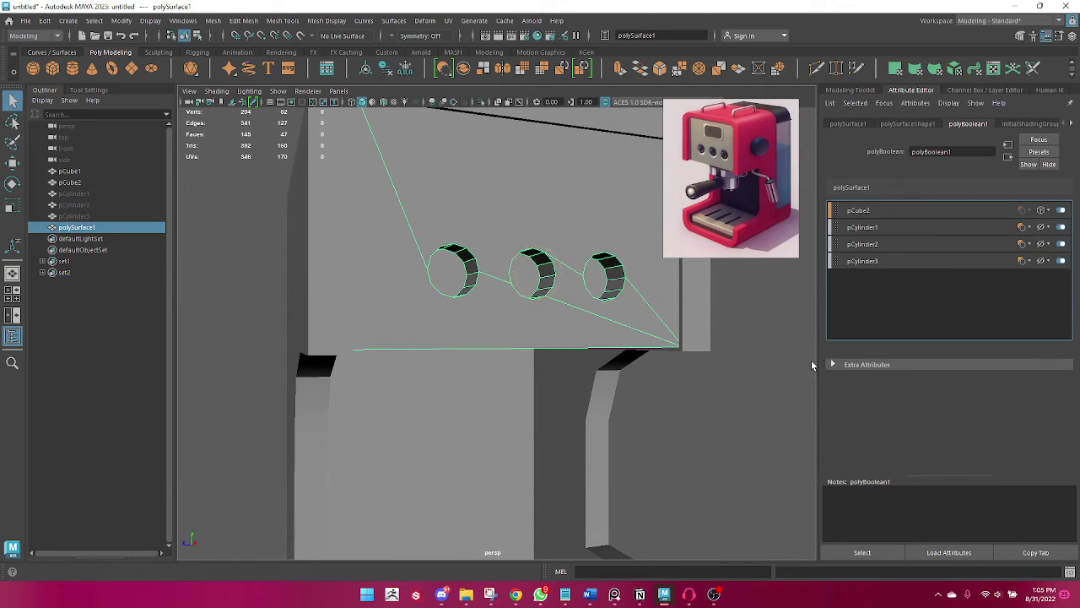
{"action": "left_click", "coordinate": [726, 358]}
{"action": "mouse_move", "coordinate": [725, 358]}
{"action": "left_mouse_down", "text": "alt"}
{"action": "mouse_move", "coordinate": [531, 369]}
{"action": "mouse_move", "coordinate": [535, 352]}
{"action": "left_mouse_up", "text": "alt"}
Select the left hole's rim edges and apply Bevel Edge at fraction 0.5, 1 segment.
{"action": "left_click", "coordinate": [544, 372]}
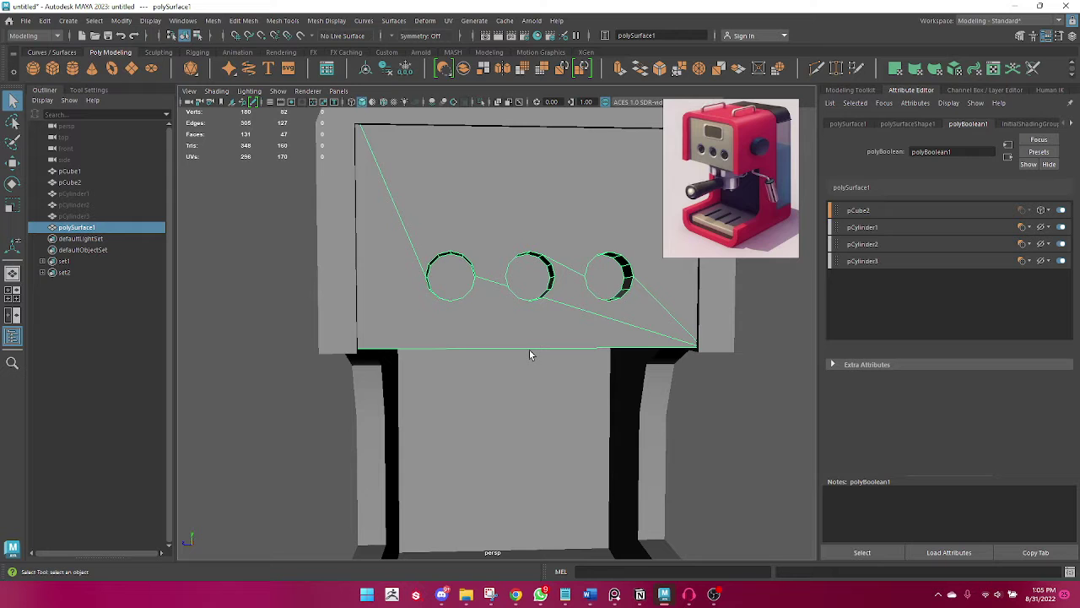
{"action": "mouse_move", "coordinate": [529, 349]}
{"action": "left_mouse_down", "text": "alt"}
{"action": "mouse_move", "coordinate": [490, 314]}
{"action": "mouse_move", "coordinate": [449, 335]}
{"action": "left_mouse_up", "text": "alt"}
{"action": "right_click_drag", "start_coordinate": [443, 244], "coordinate": [443, 209]}
{"action": "left_click", "coordinate": [445, 248]}
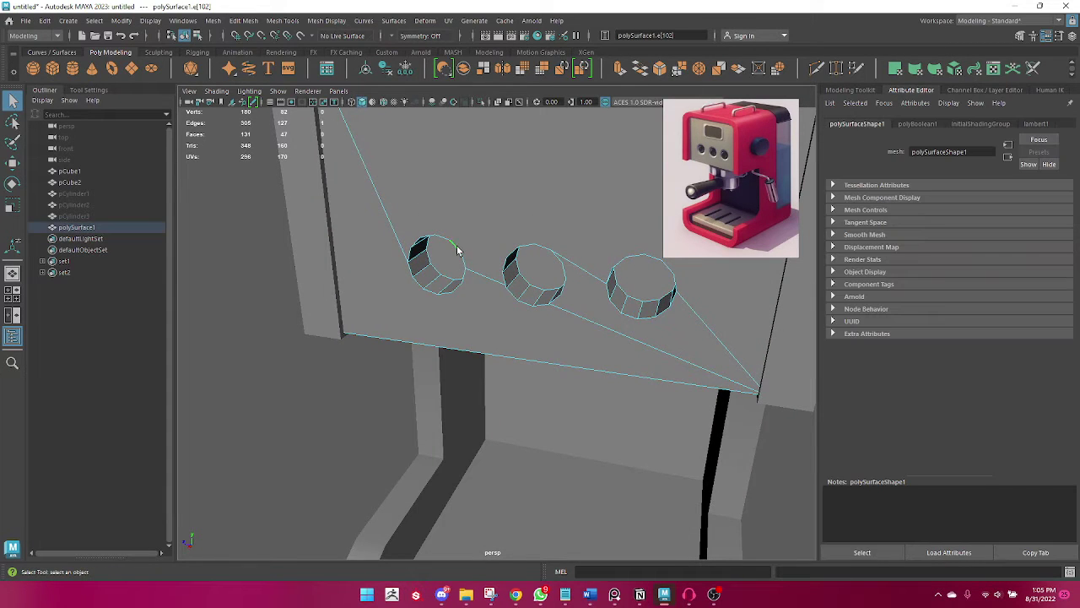
{"action": "mouse_move", "coordinate": [445, 248]}
{"action": "left_mouse_down", "text": "alt"}
{"action": "mouse_move", "coordinate": [437, 287]}
{"action": "mouse_move", "coordinate": [400, 265]}
{"action": "mouse_move", "coordinate": [438, 284]}
{"action": "left_mouse_up", "text": "alt"}
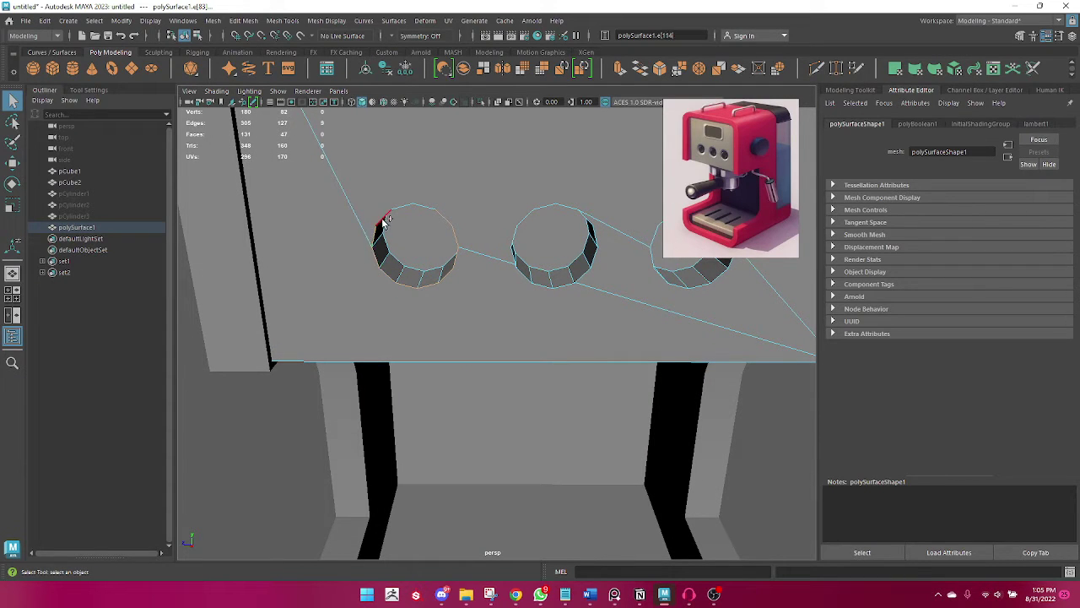
{"action": "mouse_move", "coordinate": [422, 213]}
{"action": "left_mouse_down", "text": "alt"}
{"action": "mouse_move", "coordinate": [359, 330]}
{"action": "mouse_move", "coordinate": [304, 316]}
{"action": "mouse_move", "coordinate": [281, 323]}
{"action": "left_mouse_up", "text": "alt"}
{"action": "mouse_move", "coordinate": [453, 281]}
{"action": "right_mouse_down", "text": "shift"}
{"action": "mouse_move", "coordinate": [452, 428]}
{"action": "mouse_move", "coordinate": [498, 295]}
{"action": "mouse_move", "coordinate": [458, 292]}
{"action": "mouse_move", "coordinate": [506, 276]}
{"action": "right_mouse_up", "text": "shift"}
{"action": "mouse_move", "coordinate": [506, 276]}
{"action": "left_mouse_down", "text": "alt"}
{"action": "mouse_move", "coordinate": [475, 339]}
{"action": "mouse_move", "coordinate": [511, 374]}
{"action": "left_mouse_up", "text": "alt"}
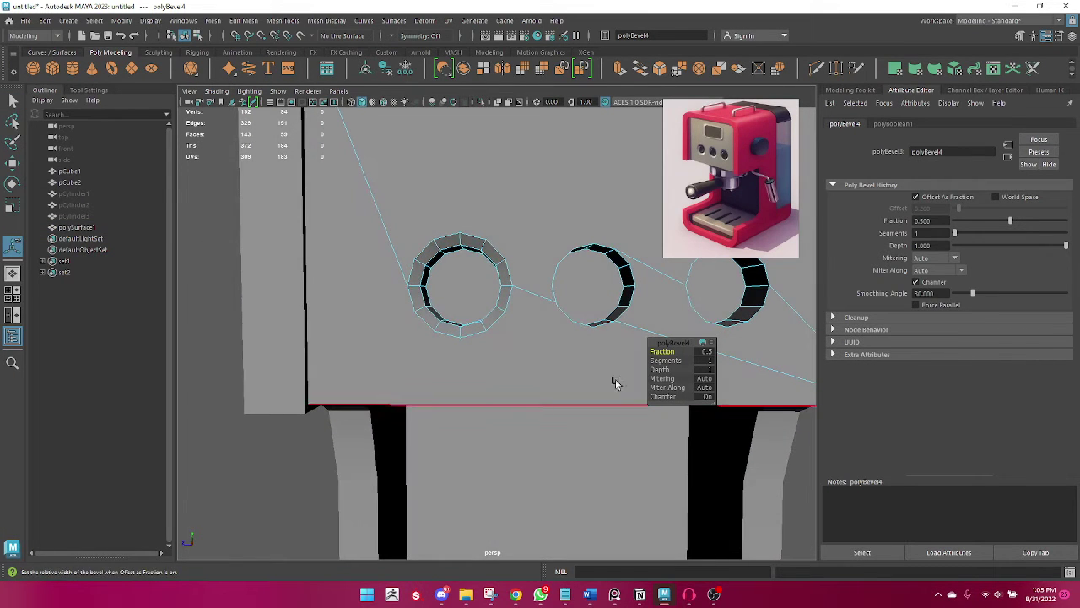
Widen the left rim bevel to full fraction, then undo the bevel.
{"action": "left_click", "coordinate": [662, 351]}
{"action": "middle_click_drag", "start_coordinate": [663, 351], "coordinate": [657, 351]}
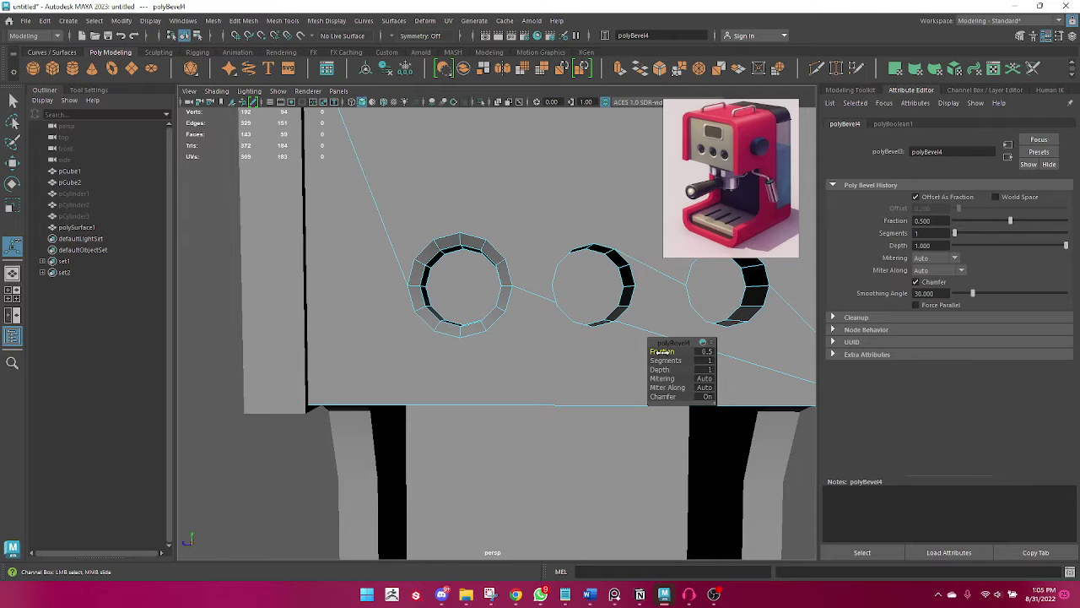
{"action": "key", "text": "q"}
{"action": "mouse_move", "coordinate": [605, 381]}
{"action": "left_mouse_down", "text": "alt"}
{"action": "mouse_move", "coordinate": [531, 366]}
{"action": "mouse_move", "coordinate": [490, 325]}
{"action": "left_mouse_up", "text": "alt"}
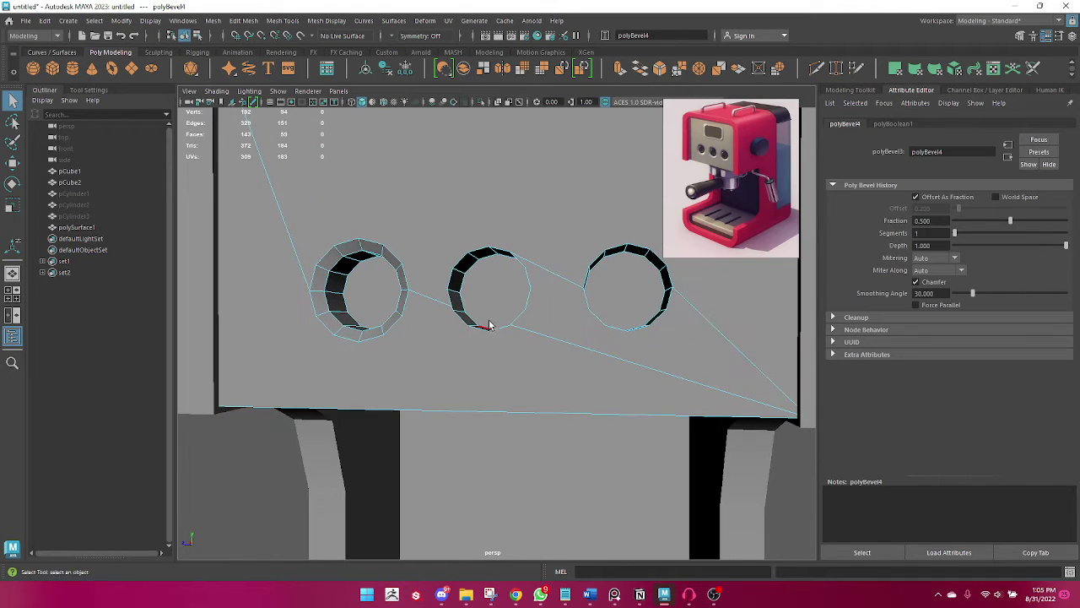
{"action": "key", "text": "ctrl+z"}
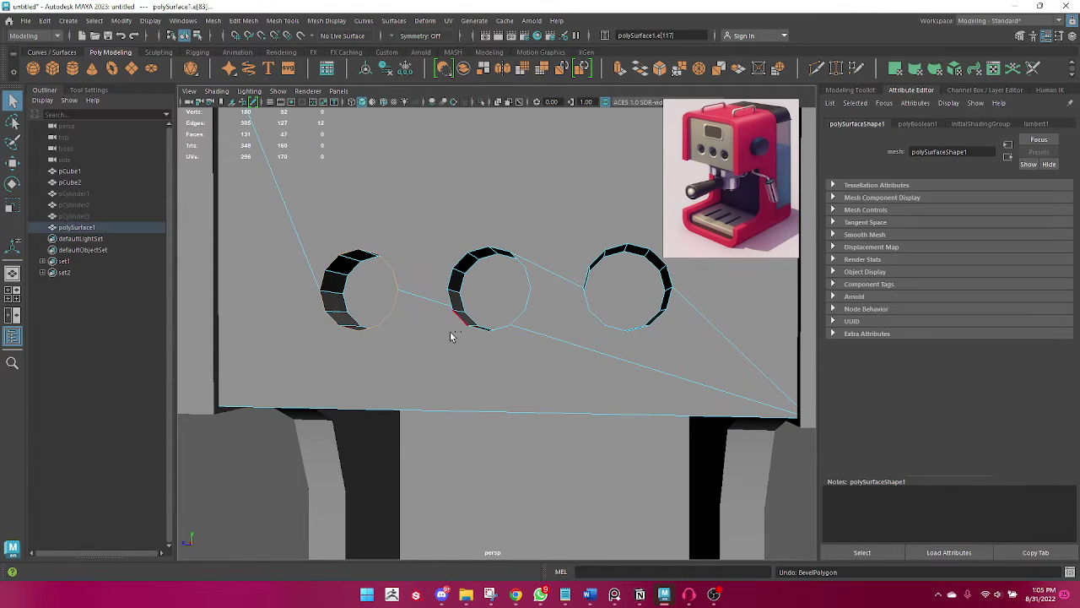
Re-bevel the left rim with 2 segments, then select an edge on the middle hole.
{"action": "right_click_drag", "start_coordinate": [388, 319], "coordinate": [455, 314], "text": "shift"}
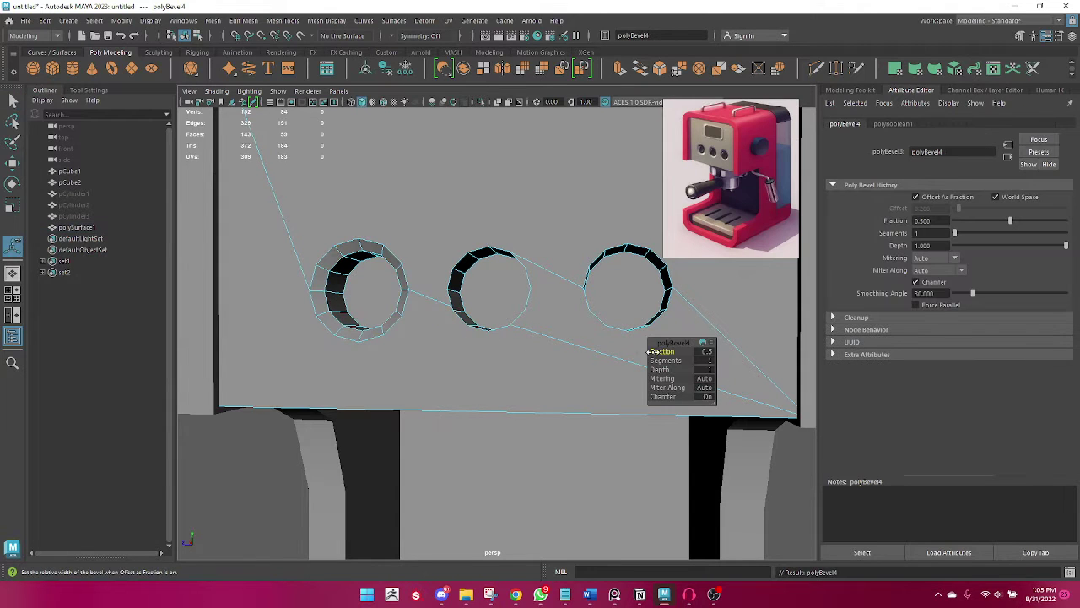
{"action": "left_click_drag", "start_coordinate": [667, 360], "coordinate": [679, 361]}
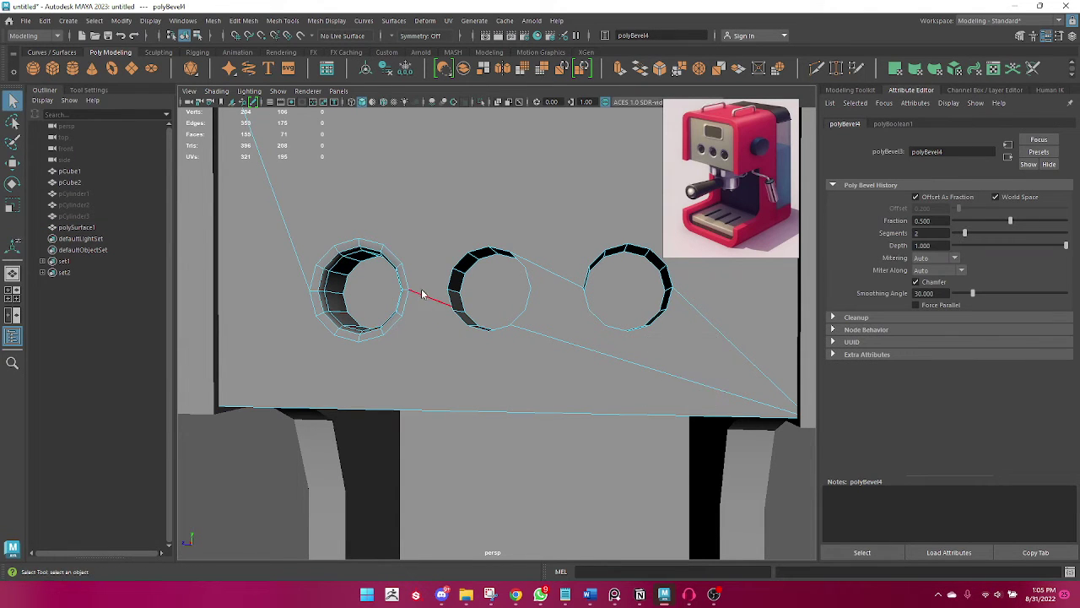
{"action": "right_click_drag", "start_coordinate": [422, 294], "coordinate": [476, 230]}
{"action": "left_click", "coordinate": [485, 327]}
{"action": "left_click", "coordinate": [484, 327]}
{"action": "mouse_move", "coordinate": [475, 225]}
{"action": "left_mouse_down", "text": "alt"}
{"action": "mouse_move", "coordinate": [379, 318]}
{"action": "mouse_move", "coordinate": [439, 287]}
{"action": "mouse_move", "coordinate": [445, 317]}
{"action": "left_mouse_up", "text": "alt"}
{"action": "left_click", "coordinate": [431, 294]}
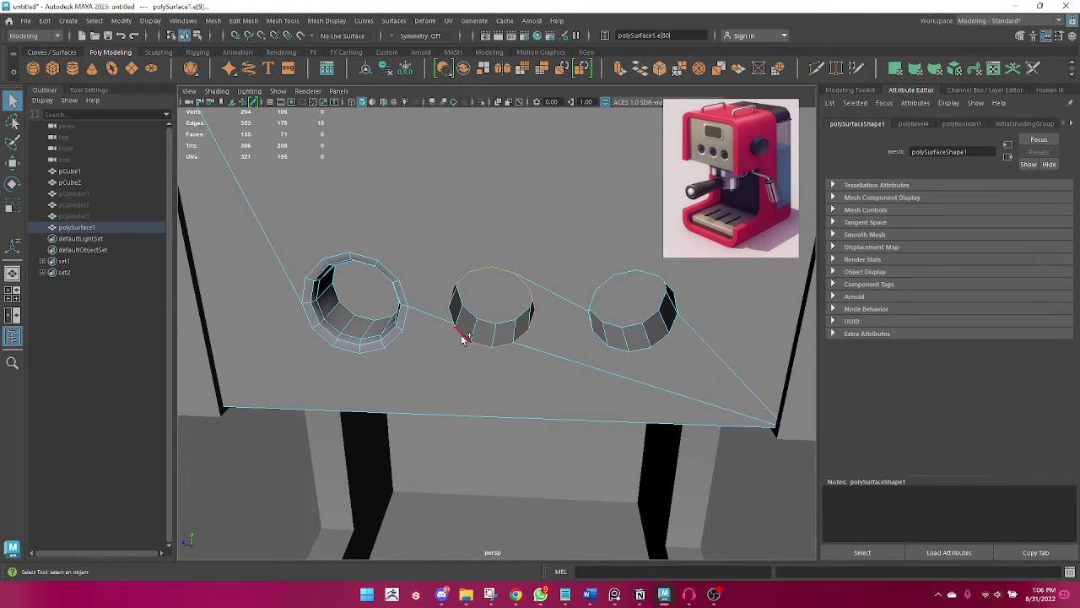
Try bevelling the middle hole's rim twice, undoing each attempt.
{"action": "left_click_drag", "start_coordinate": [442, 352], "coordinate": [457, 335], "text": "alt"}
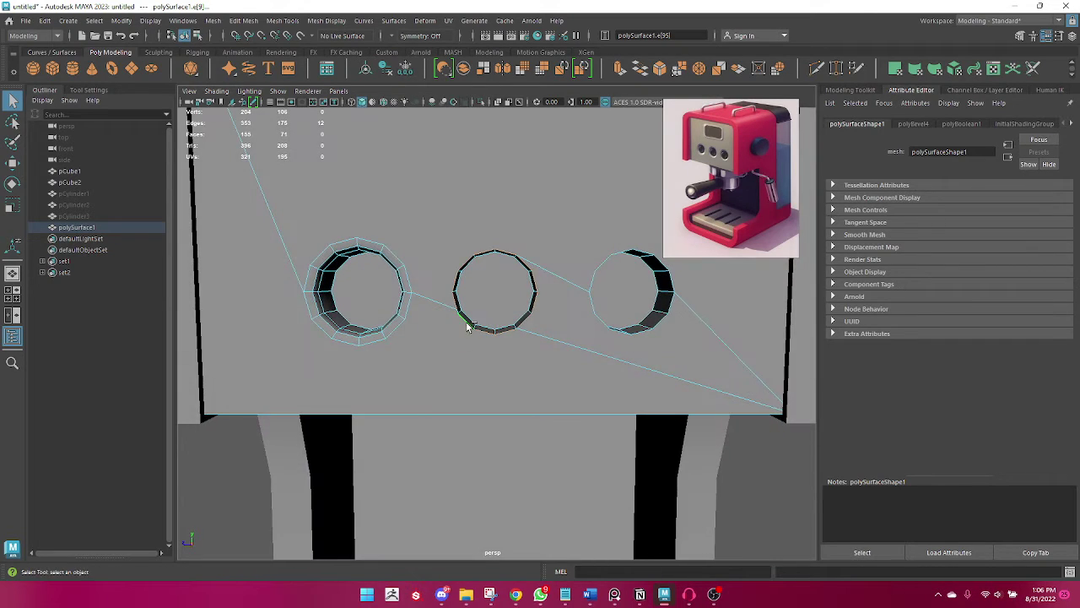
{"action": "right_click_drag", "start_coordinate": [468, 328], "coordinate": [507, 314], "text": "shift"}
{"action": "key", "text": "ctrl+z"}
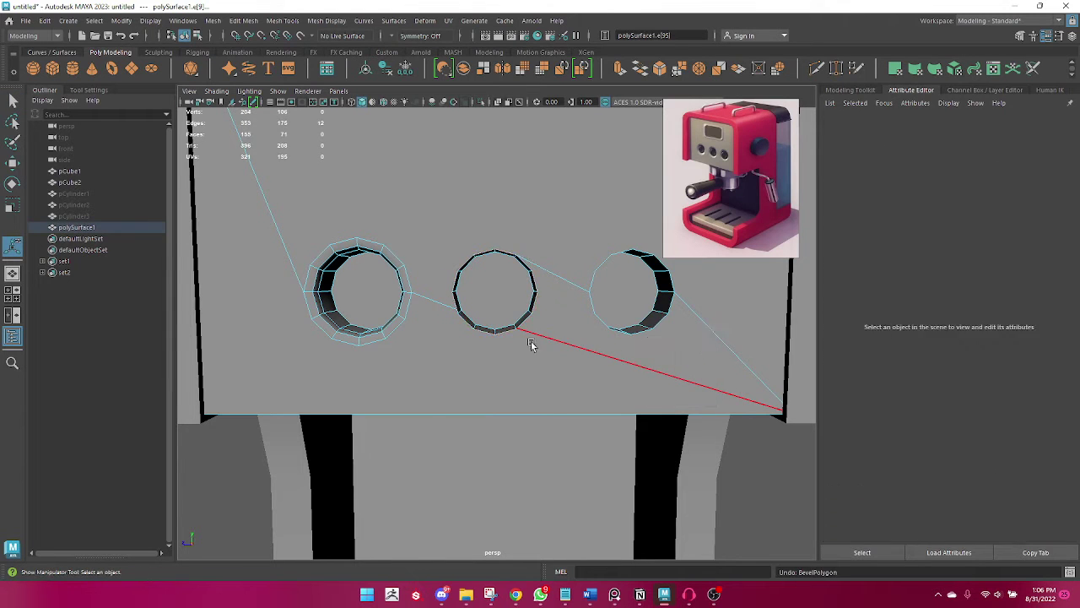
{"action": "left_click", "coordinate": [531, 344]}
{"action": "left_click_drag", "start_coordinate": [531, 344], "coordinate": [462, 309], "text": "alt"}
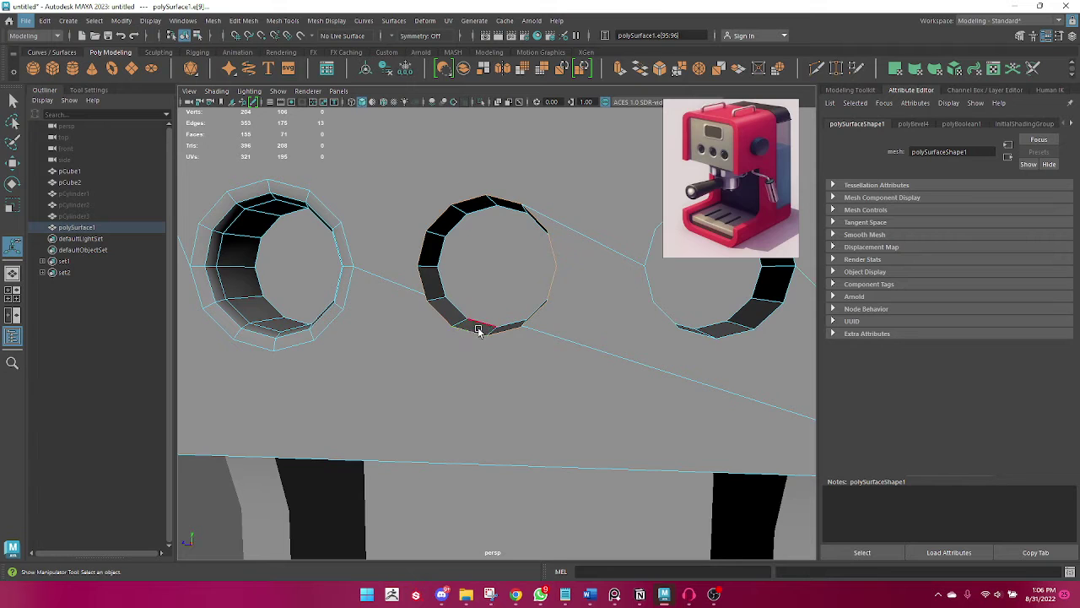
{"action": "mouse_move", "coordinate": [478, 330]}
{"action": "left_mouse_down", "text": "alt"}
{"action": "mouse_move", "coordinate": [506, 330]}
{"action": "mouse_move", "coordinate": [491, 331]}
{"action": "left_mouse_up", "text": "alt"}
{"action": "right_click_drag", "start_coordinate": [498, 340], "coordinate": [540, 348], "text": "shift"}
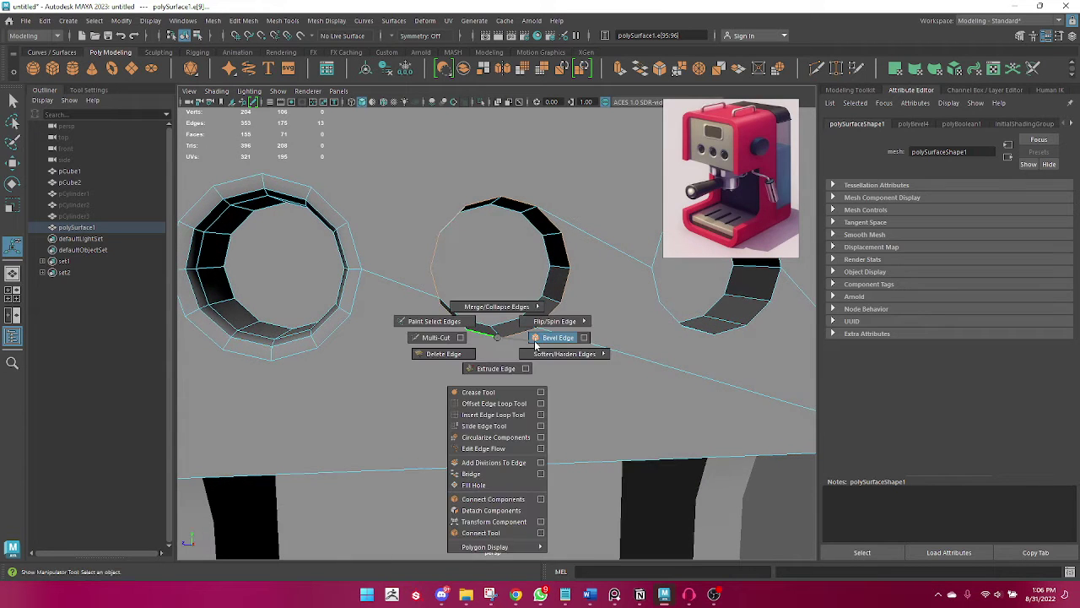
{"action": "mouse_move", "coordinate": [540, 350]}
{"action": "left_mouse_down", "text": "alt"}
{"action": "mouse_move", "coordinate": [525, 356]}
{"action": "mouse_move", "coordinate": [409, 331]}
{"action": "mouse_move", "coordinate": [470, 355]}
{"action": "mouse_move", "coordinate": [470, 392]}
{"action": "mouse_move", "coordinate": [482, 381]}
{"action": "mouse_move", "coordinate": [464, 347]}
{"action": "mouse_move", "coordinate": [453, 364]}
{"action": "left_mouse_up", "text": "alt"}
{"action": "key", "text": "ctrl+z"}
Bevel the middle and right rim edges with 2 segments at fraction 1.0.
{"action": "mouse_move", "coordinate": [514, 321]}
{"action": "right_mouse_down", "text": "alt"}
{"action": "mouse_move", "coordinate": [602, 369]}
{"action": "mouse_move", "coordinate": [679, 340]}
{"action": "right_mouse_up", "text": "alt"}
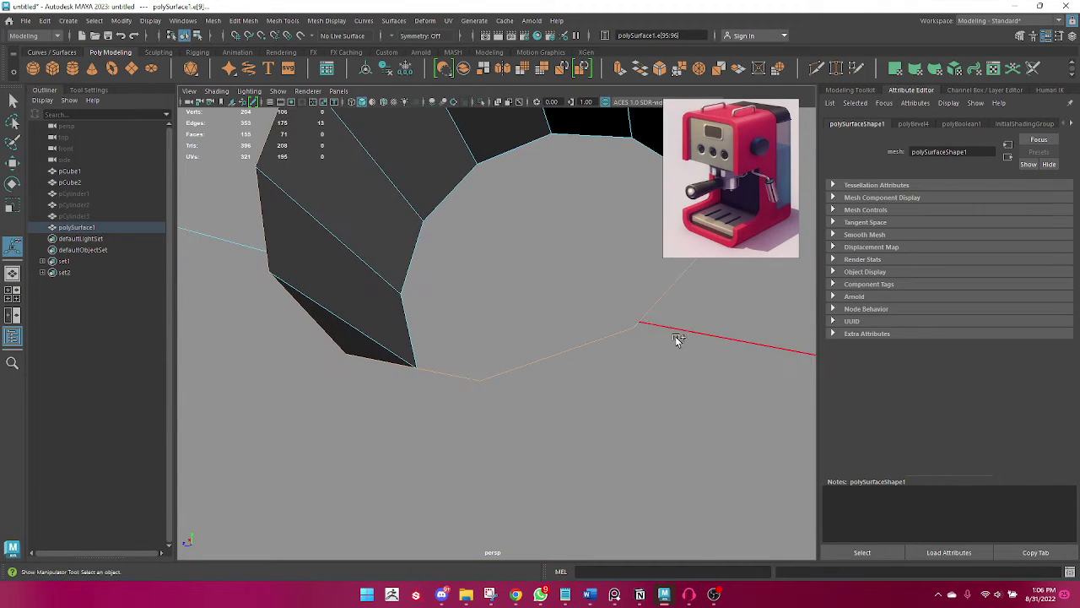
{"action": "scroll", "coordinate": [633, 355], "scroll_direction": "down", "scroll_amount": 5}
{"action": "left_click_drag", "start_coordinate": [625, 383], "coordinate": [549, 379], "text": "alt"}
{"action": "right_click_drag", "start_coordinate": [540, 364], "coordinate": [578, 363], "text": "shift"}
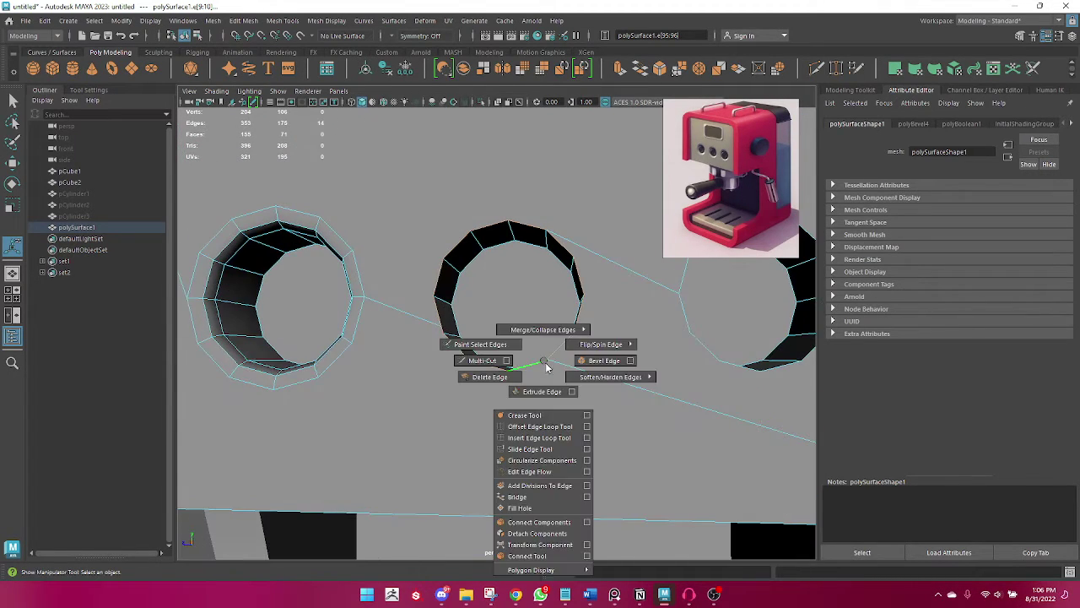
{"action": "middle_click_drag", "start_coordinate": [650, 354], "coordinate": [666, 361]}
{"action": "left_click_drag", "start_coordinate": [666, 360], "coordinate": [388, 404], "text": "alt"}
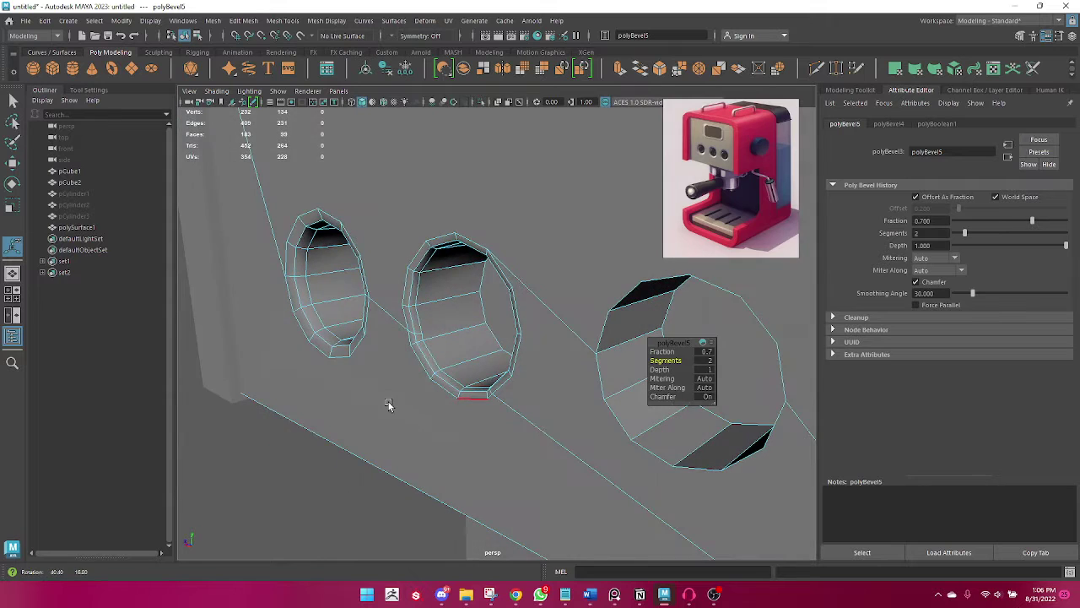
{"action": "middle_click_drag", "start_coordinate": [665, 351], "coordinate": [676, 351]}
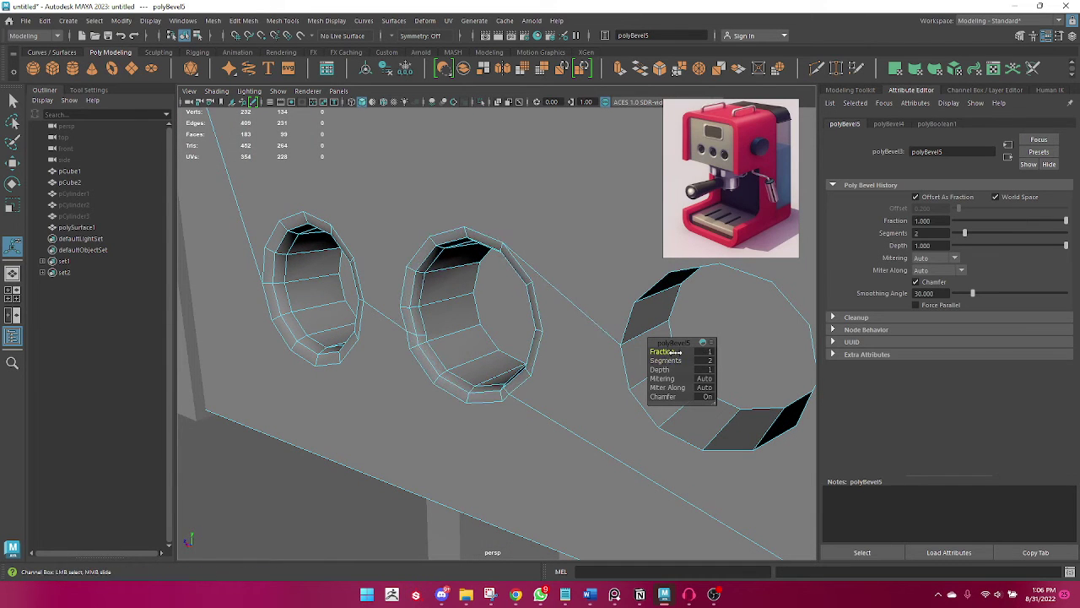
{"action": "key", "text": "q"}
Return to Object Mode and reselect the front panel from a frontal view.
{"action": "key", "text": "f"}
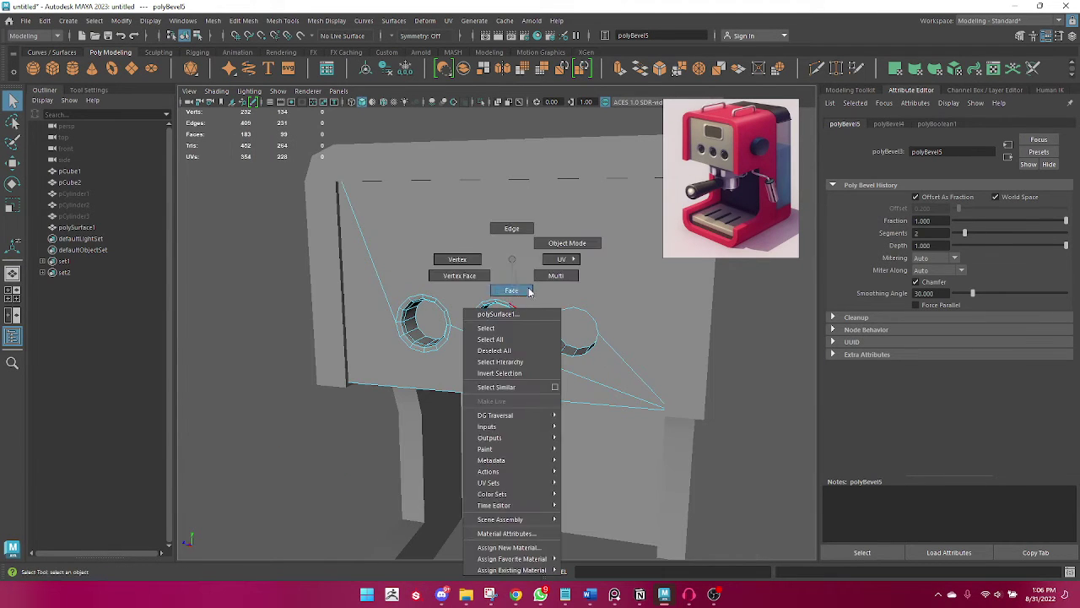
{"action": "right_click_drag", "start_coordinate": [507, 292], "coordinate": [700, 431]}
{"action": "left_click", "coordinate": [700, 430]}
{"action": "mouse_move", "coordinate": [700, 431]}
{"action": "left_mouse_down", "text": "alt"}
{"action": "mouse_move", "coordinate": [494, 352]}
{"action": "mouse_move", "coordinate": [397, 345]}
{"action": "mouse_move", "coordinate": [495, 349]}
{"action": "mouse_move", "coordinate": [445, 336]}
{"action": "left_mouse_up", "text": "alt"}
{"action": "left_click", "coordinate": [530, 357]}
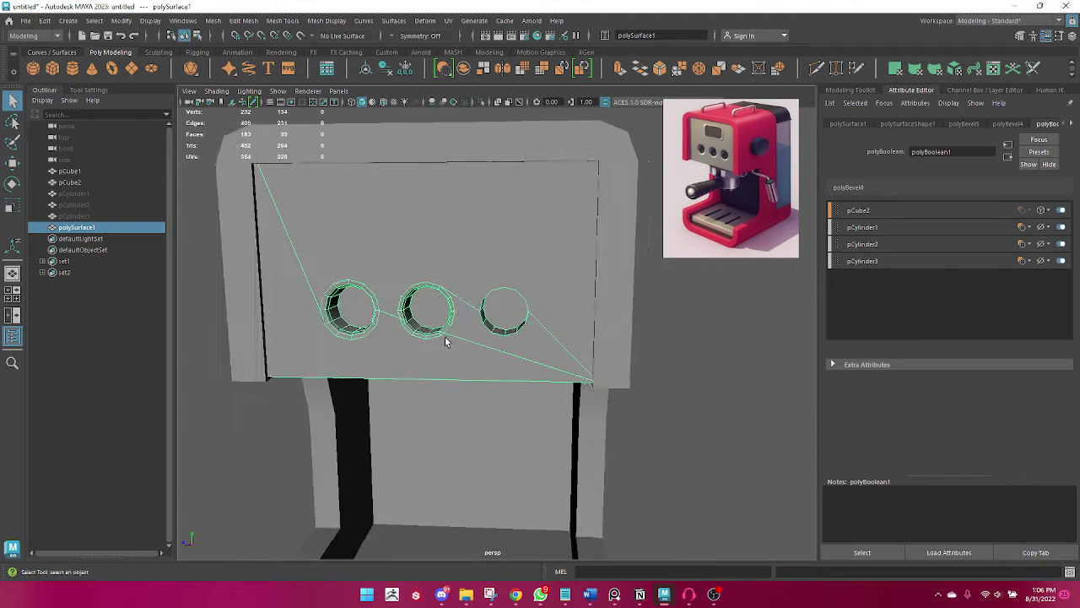
Select the rim edges of the right panel hole in edge mode.
{"action": "right_click_drag", "start_coordinate": [444, 336], "coordinate": [556, 336], "text": "alt"}
{"action": "right_click_drag", "start_coordinate": [453, 259], "coordinate": [453, 290]}
{"action": "right_click_drag", "start_coordinate": [452, 214], "coordinate": [453, 216]}
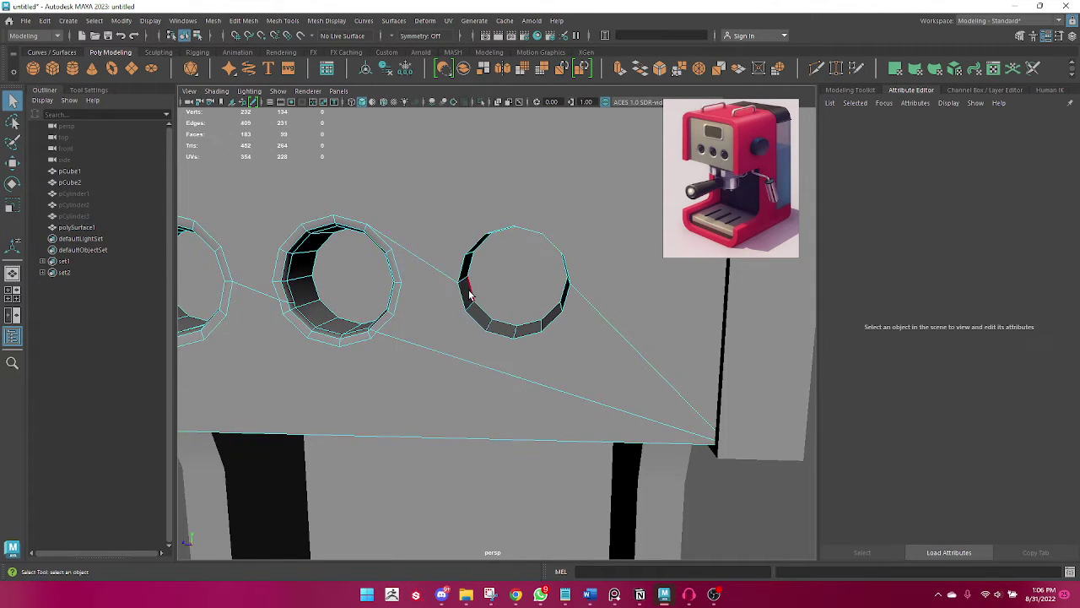
{"action": "left_click", "coordinate": [463, 294]}
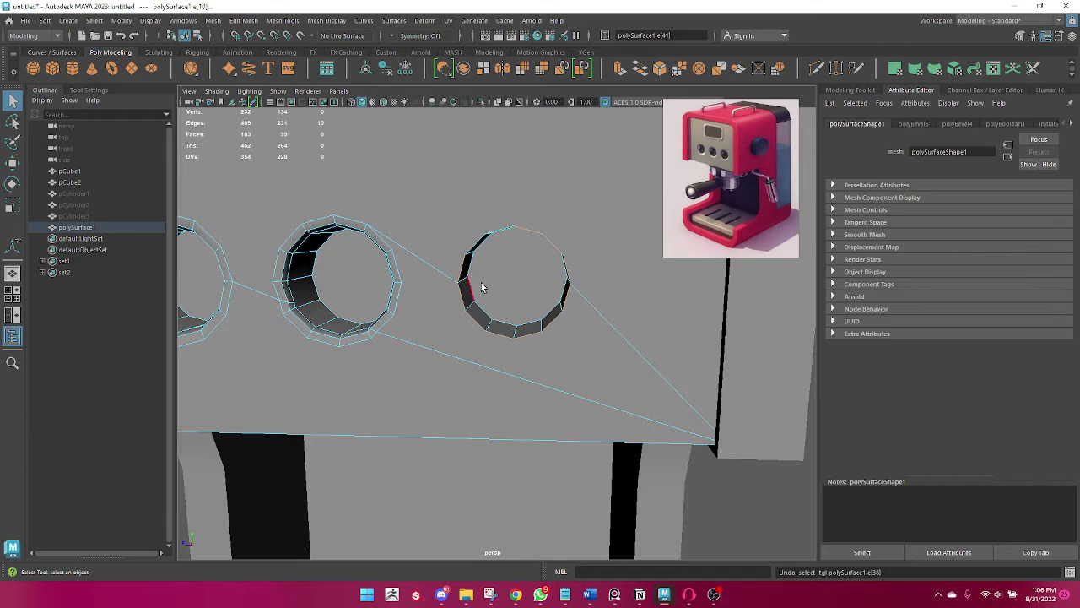
{"action": "left_click_drag", "start_coordinate": [480, 285], "coordinate": [518, 384], "text": "alt"}
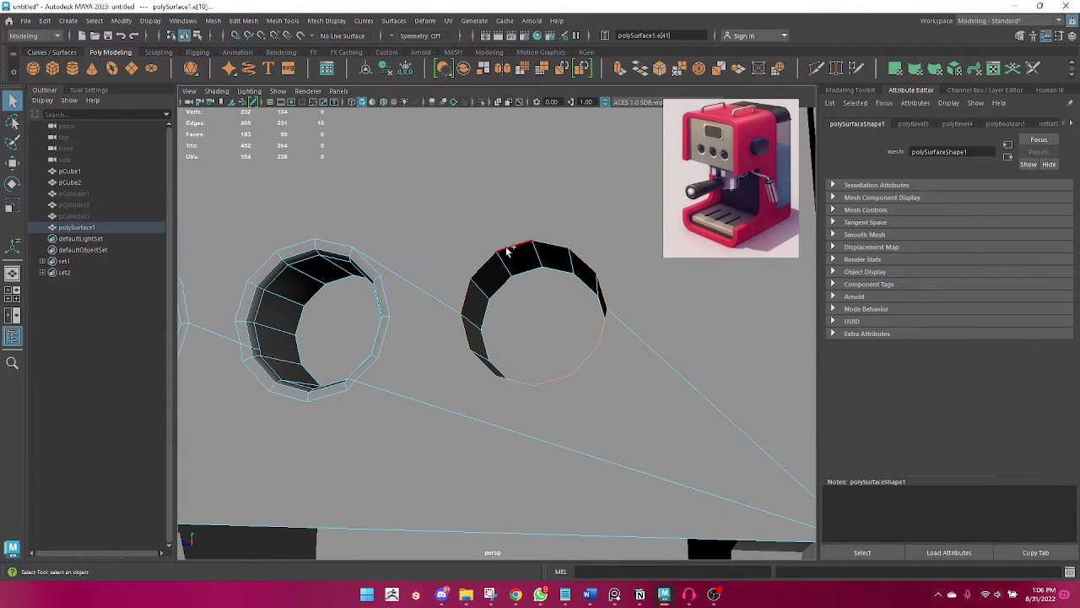
{"action": "left_click", "coordinate": [489, 264], "text": "shift"}
{"action": "left_click_drag", "start_coordinate": [454, 362], "coordinate": [448, 386], "text": "alt"}
{"action": "right_click_drag", "start_coordinate": [448, 386], "coordinate": [559, 436], "text": "alt"}
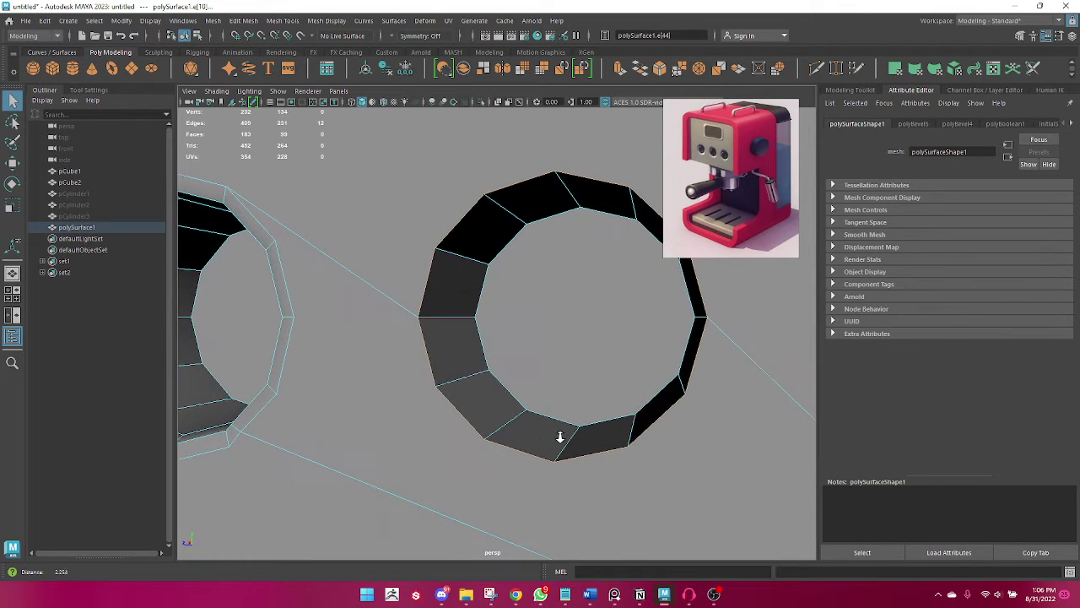
{"action": "left_click_drag", "start_coordinate": [559, 436], "coordinate": [500, 413], "text": "alt"}
Bevel the right hole's rim with fraction 0.4 and 2 segments, then bring Google Drive forward.
{"action": "right_click_drag", "start_coordinate": [477, 399], "coordinate": [534, 376], "text": "shift"}
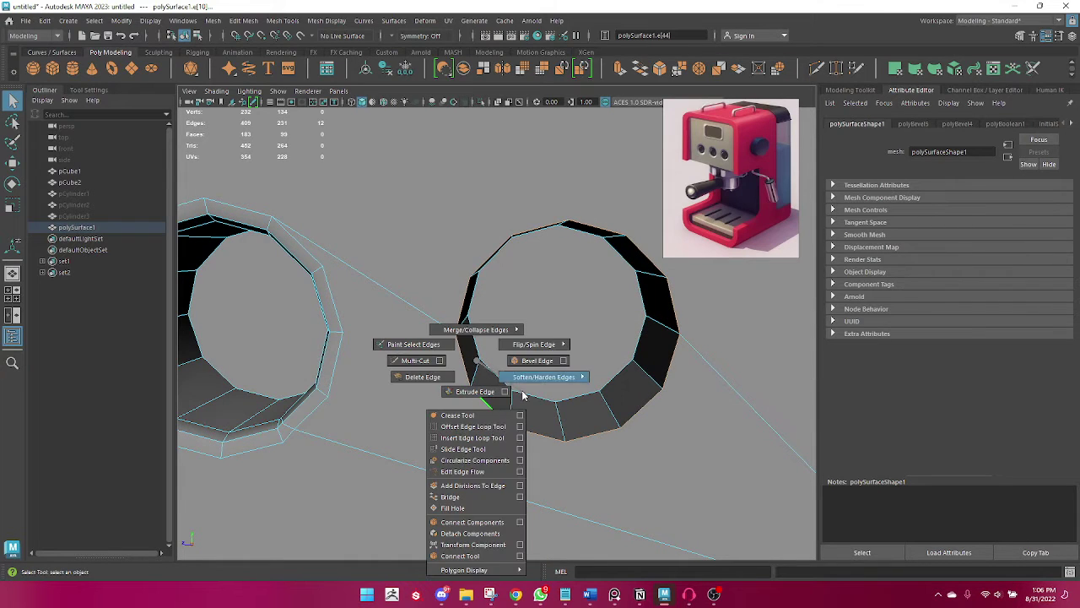
{"action": "left_click_drag", "start_coordinate": [662, 350], "coordinate": [663, 361]}
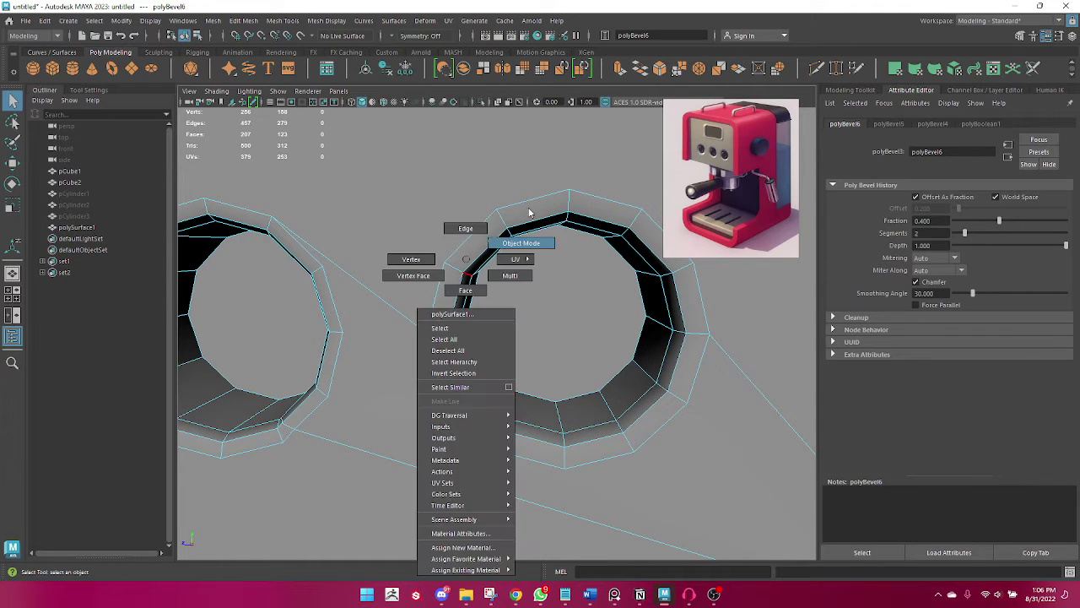
{"action": "right_click_drag", "start_coordinate": [464, 273], "coordinate": [518, 241]}
{"action": "scroll", "coordinate": [682, 381], "scroll_direction": "down", "scroll_amount": 5}
{"action": "left_click", "coordinate": [682, 380]}
{"action": "mouse_move", "coordinate": [583, 428]}
{"action": "left_mouse_down", "text": "alt"}
{"action": "mouse_move", "coordinate": [475, 428]}
{"action": "mouse_move", "coordinate": [563, 420]}
{"action": "left_mouse_up", "text": "alt"}
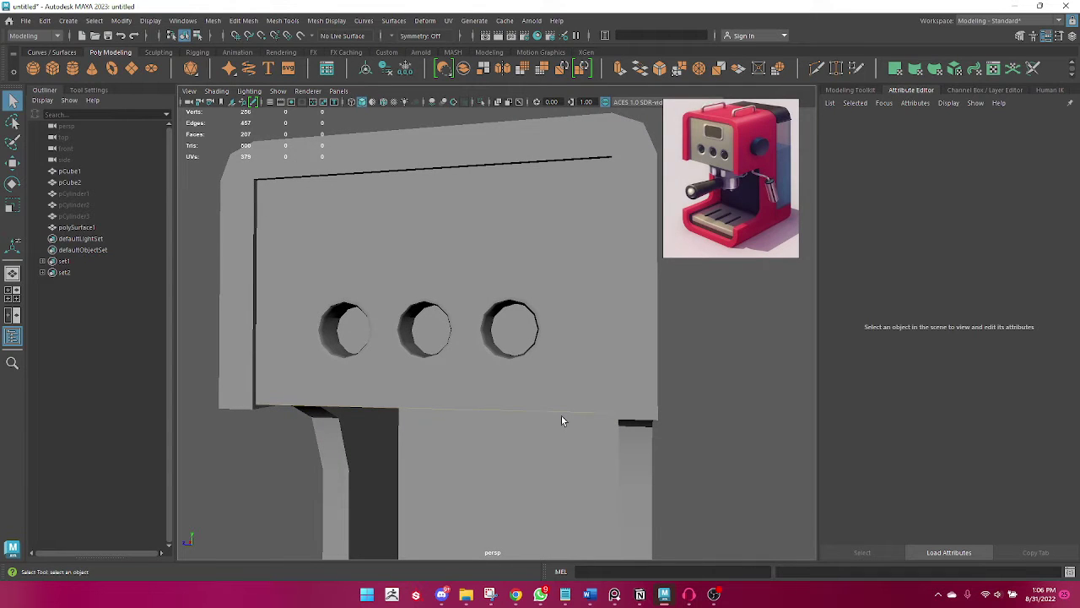
{"action": "mouse_move", "coordinate": [563, 420]}
{"action": "left_mouse_down", "text": "alt"}
{"action": "mouse_move", "coordinate": [555, 313]}
{"action": "mouse_move", "coordinate": [555, 332]}
{"action": "left_mouse_up", "text": "alt"}
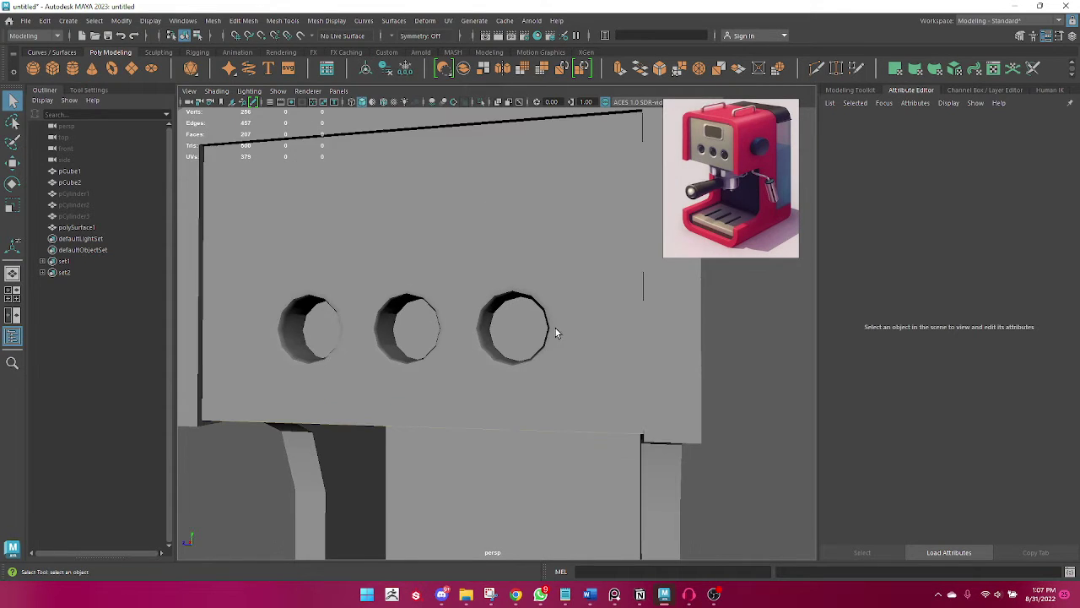
{"action": "left_click", "coordinate": [516, 594]}
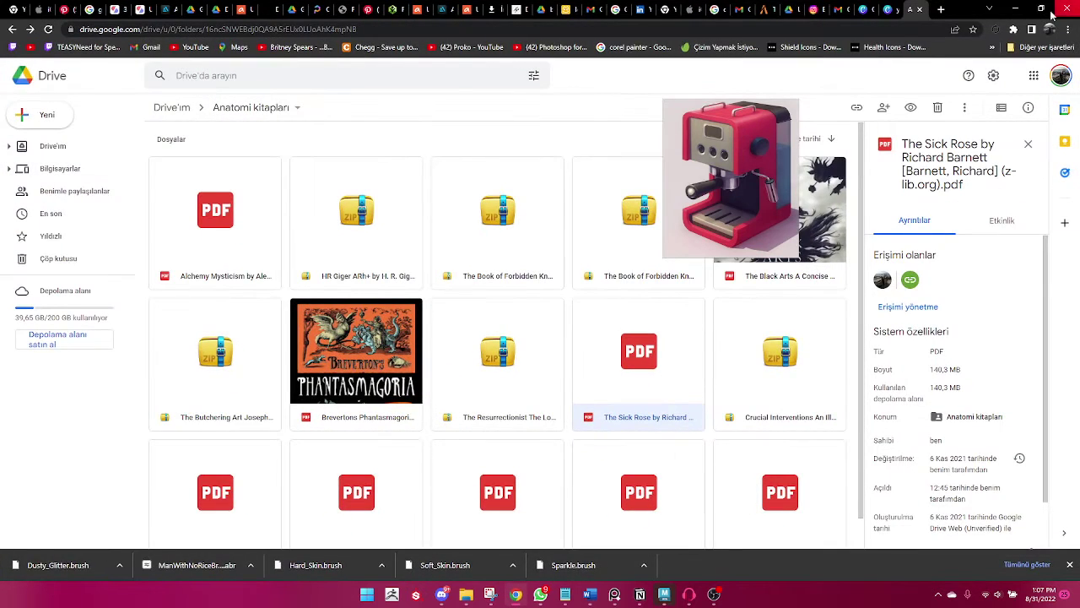
Minimise the Google Drive browser window to return to the Maya scene.
{"action": "left_click", "coordinate": [515, 594]}
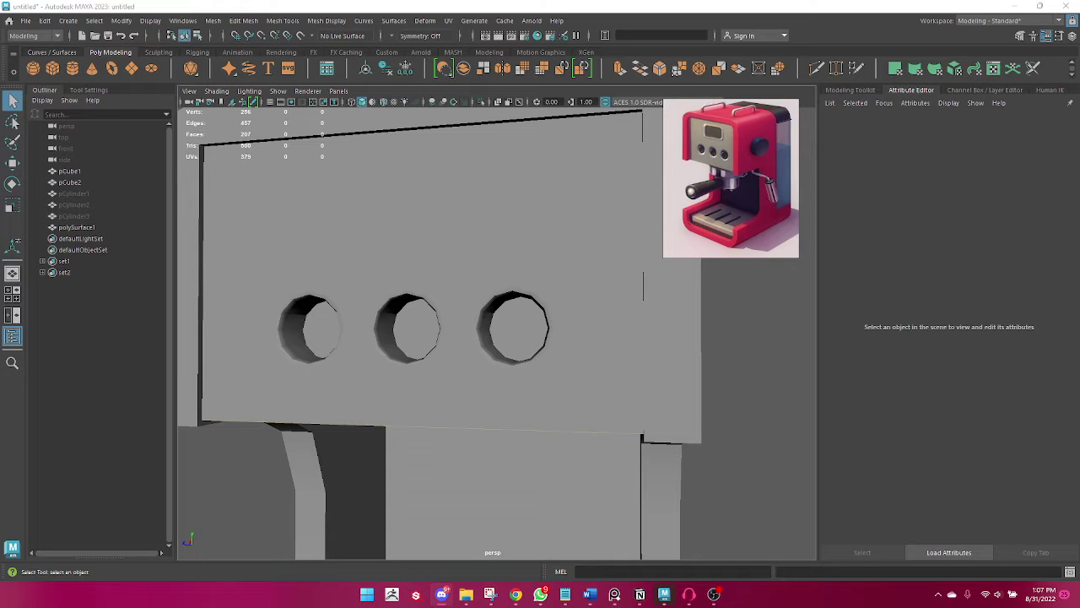
{"action": "scroll", "coordinate": [468, 384], "scroll_direction": "down", "scroll_amount": 3}
{"action": "mouse_move", "coordinate": [502, 365]}
{"action": "left_mouse_down", "text": "alt"}
{"action": "mouse_move", "coordinate": [453, 388]}
{"action": "mouse_move", "coordinate": [513, 391]}
{"action": "mouse_move", "coordinate": [537, 359]}
{"action": "left_mouse_up", "text": "alt"}
{"action": "mouse_move", "coordinate": [537, 363]}
{"action": "right_mouse_down", "text": "alt"}
{"action": "mouse_move", "coordinate": [512, 369]}
{"action": "mouse_move", "coordinate": [544, 401]}
{"action": "right_mouse_up", "text": "alt"}
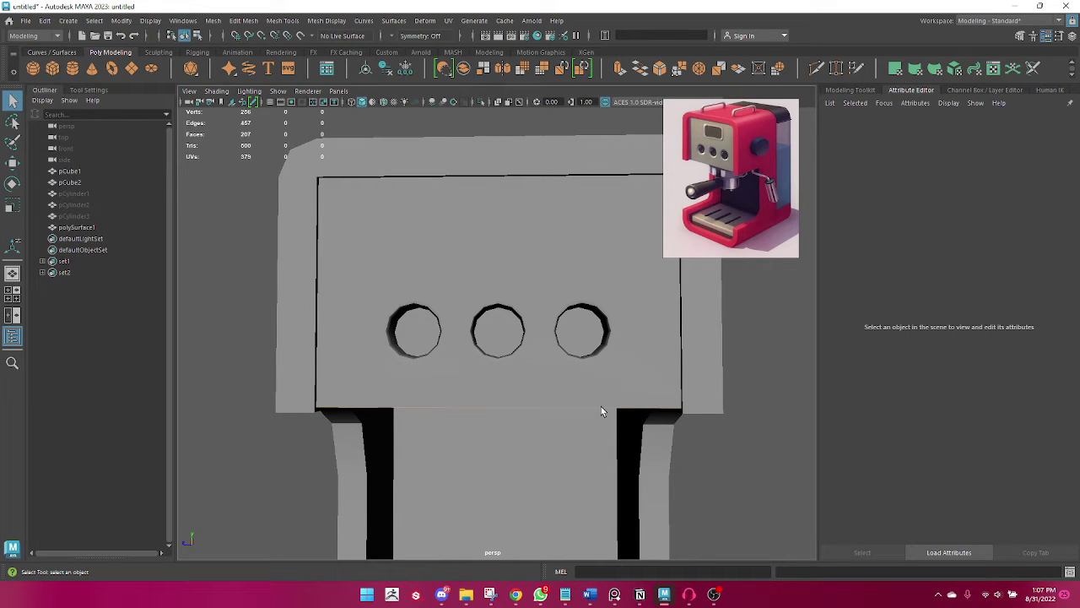
{"action": "mouse_move", "coordinate": [764, 351]}
{"action": "left_mouse_down", "text": "alt"}
{"action": "mouse_move", "coordinate": [714, 369]}
{"action": "mouse_move", "coordinate": [701, 366]}
{"action": "mouse_move", "coordinate": [698, 342]}
{"action": "left_mouse_up", "text": "alt"}
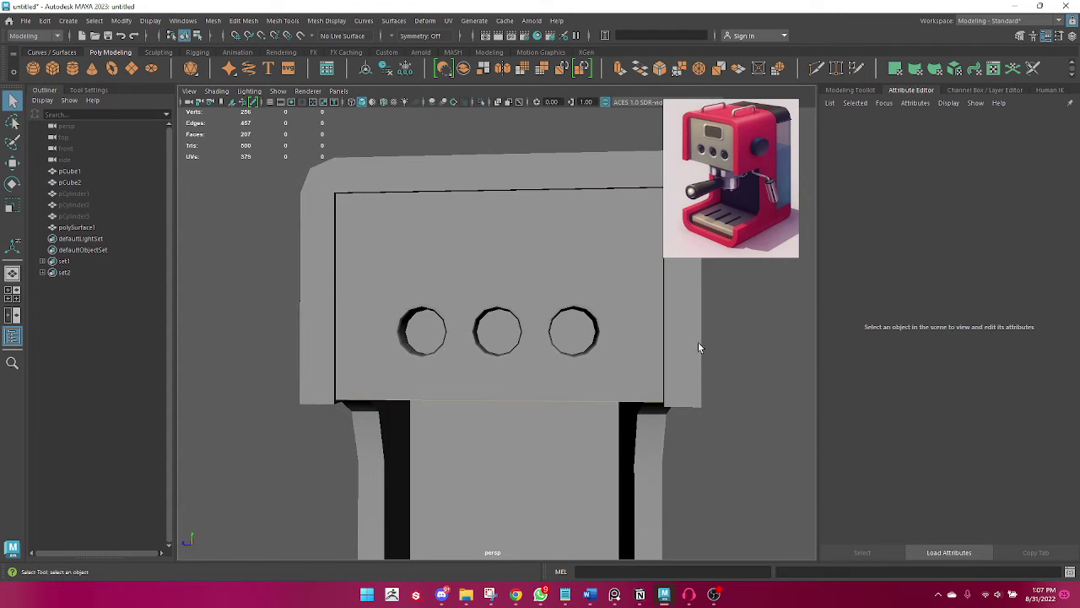
Create a polygon cylinder, turn it to face forward and shrink it to knob size.
{"action": "left_click", "coordinate": [74, 66]}
{"action": "key", "text": "w"}
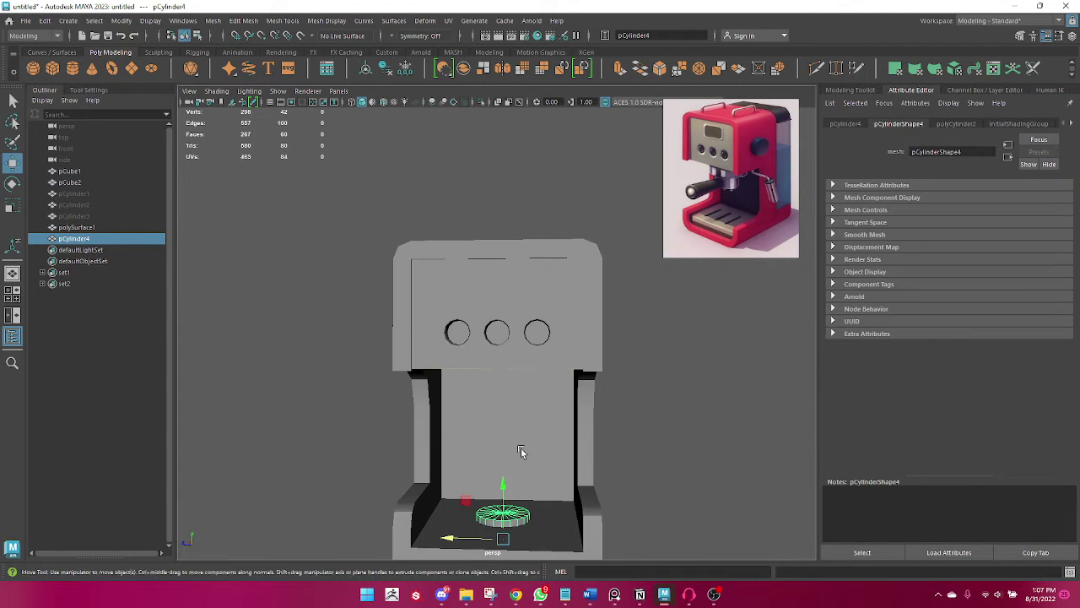
{"action": "mouse_move", "coordinate": [506, 496]}
{"action": "left_mouse_down"}
{"action": "mouse_move", "coordinate": [496, 333]}
{"action": "mouse_move", "coordinate": [468, 376]}
{"action": "mouse_move", "coordinate": [505, 409]}
{"action": "left_mouse_up"}
{"action": "key", "text": "e"}
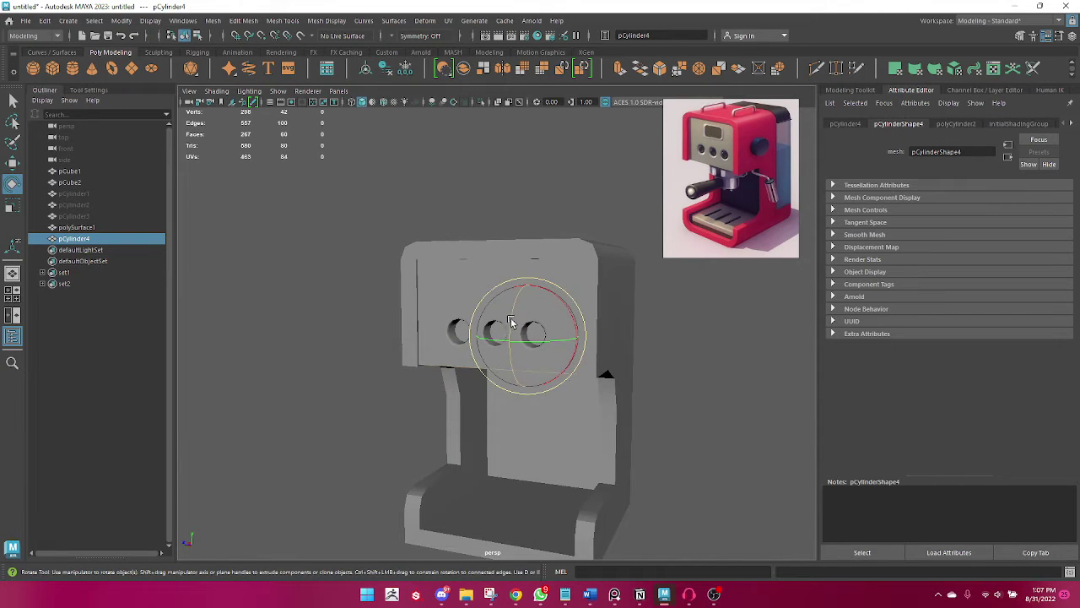
{"action": "key", "text": "w"}
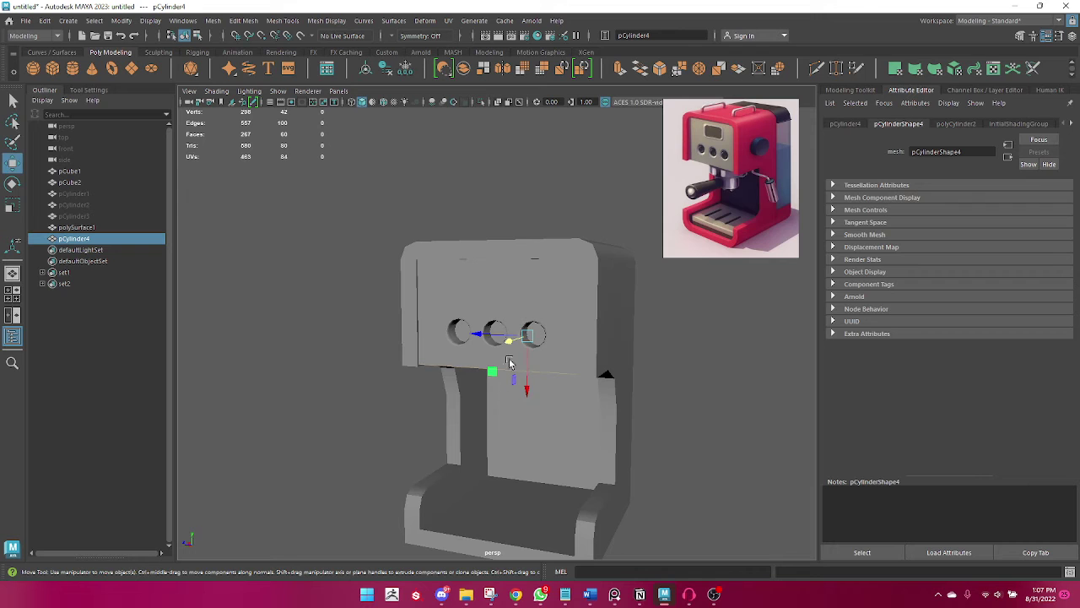
{"action": "mouse_move", "coordinate": [487, 383]}
{"action": "left_mouse_down", "text": "alt"}
{"action": "mouse_move", "coordinate": [518, 353]}
{"action": "mouse_move", "coordinate": [430, 372]}
{"action": "mouse_move", "coordinate": [401, 453]}
{"action": "mouse_move", "coordinate": [445, 429]}
{"action": "left_mouse_up", "text": "alt"}
{"action": "scroll", "coordinate": [583, 414], "scroll_direction": "up", "scroll_amount": 3}
{"action": "key", "text": "r"}
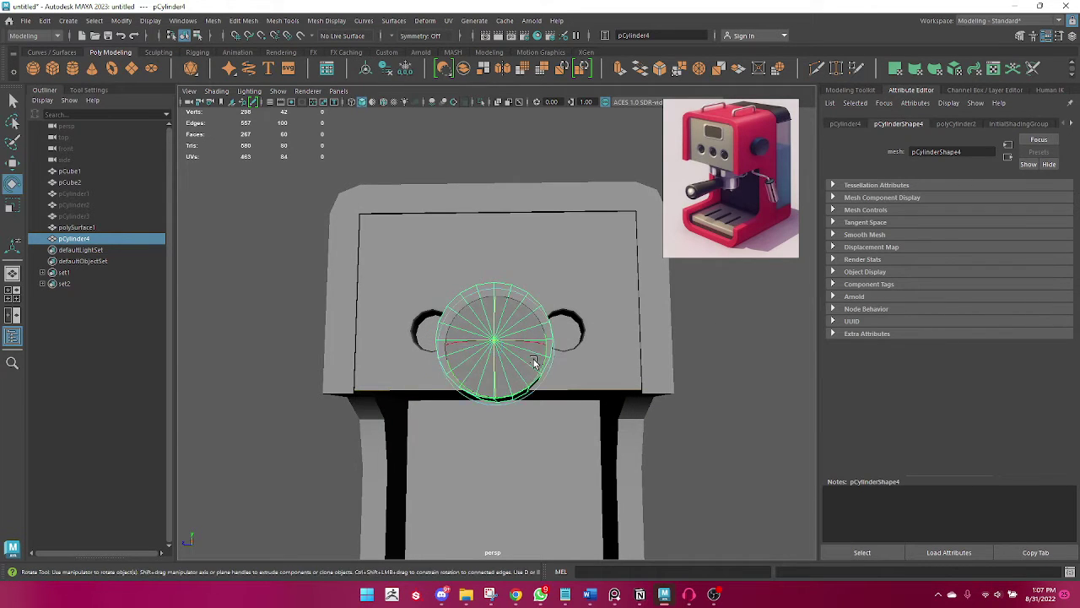
{"action": "mouse_move", "coordinate": [501, 355]}
{"action": "left_mouse_down"}
{"action": "mouse_move", "coordinate": [439, 365]}
{"action": "mouse_move", "coordinate": [511, 379]}
{"action": "mouse_move", "coordinate": [463, 384]}
{"action": "left_mouse_up"}
{"action": "key", "text": "w"}
{"action": "middle_click_drag", "start_coordinate": [462, 412], "coordinate": [454, 392]}
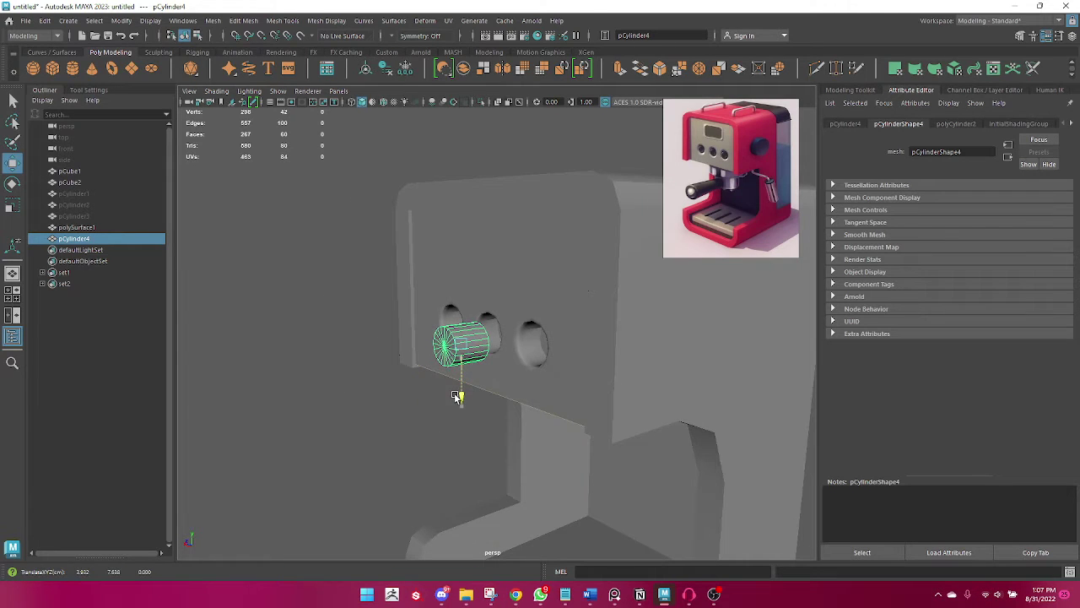
{"action": "mouse_move", "coordinate": [428, 356]}
{"action": "left_mouse_down"}
{"action": "mouse_move", "coordinate": [447, 349]}
{"action": "mouse_move", "coordinate": [489, 385]}
{"action": "left_mouse_up"}
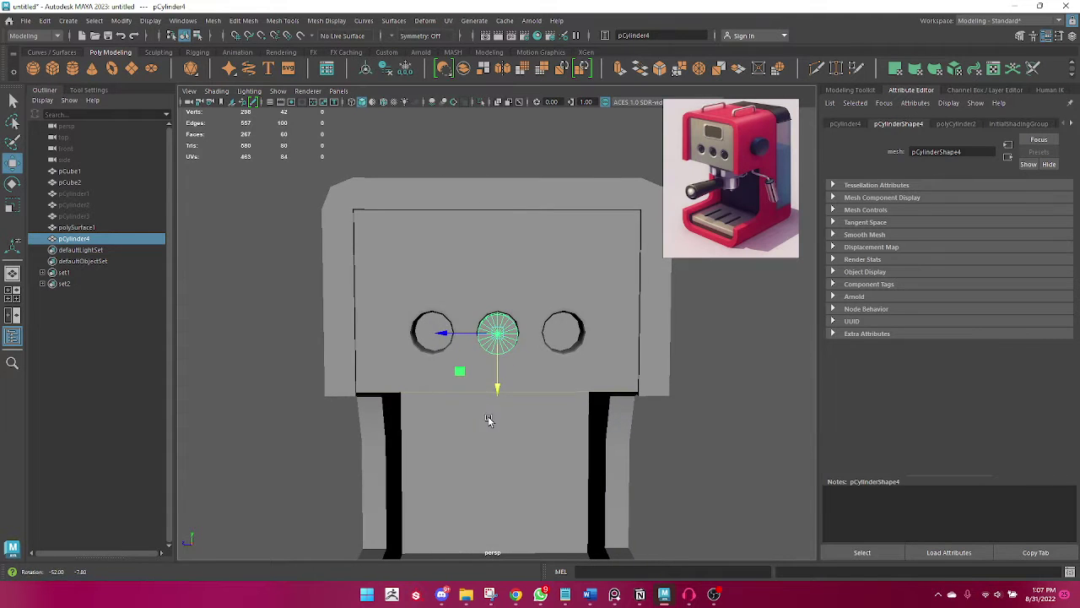
Centre the knob cylinder pCylinder4 inside the middle panel hole and check its depth.
{"action": "key", "text": "e"}
{"action": "key", "text": "r"}
{"action": "key", "text": "w"}
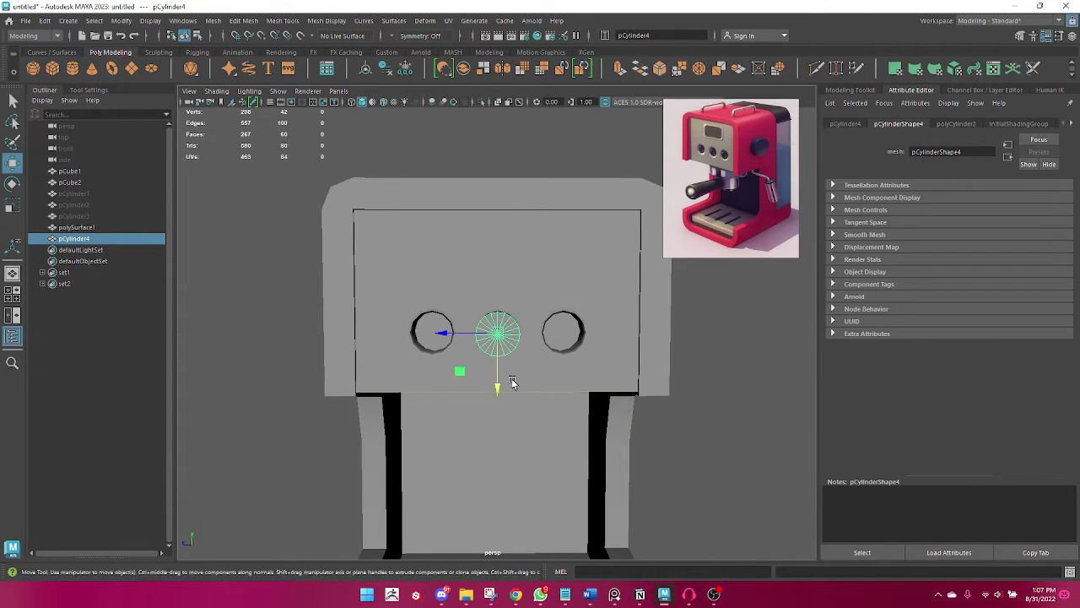
{"action": "mouse_move", "coordinate": [503, 339]}
{"action": "left_mouse_down", "text": "alt"}
{"action": "mouse_move", "coordinate": [580, 352]}
{"action": "mouse_move", "coordinate": [547, 339]}
{"action": "mouse_move", "coordinate": [450, 374]}
{"action": "mouse_move", "coordinate": [485, 366]}
{"action": "mouse_move", "coordinate": [495, 378]}
{"action": "left_mouse_up", "text": "alt"}
{"action": "key", "text": "r"}
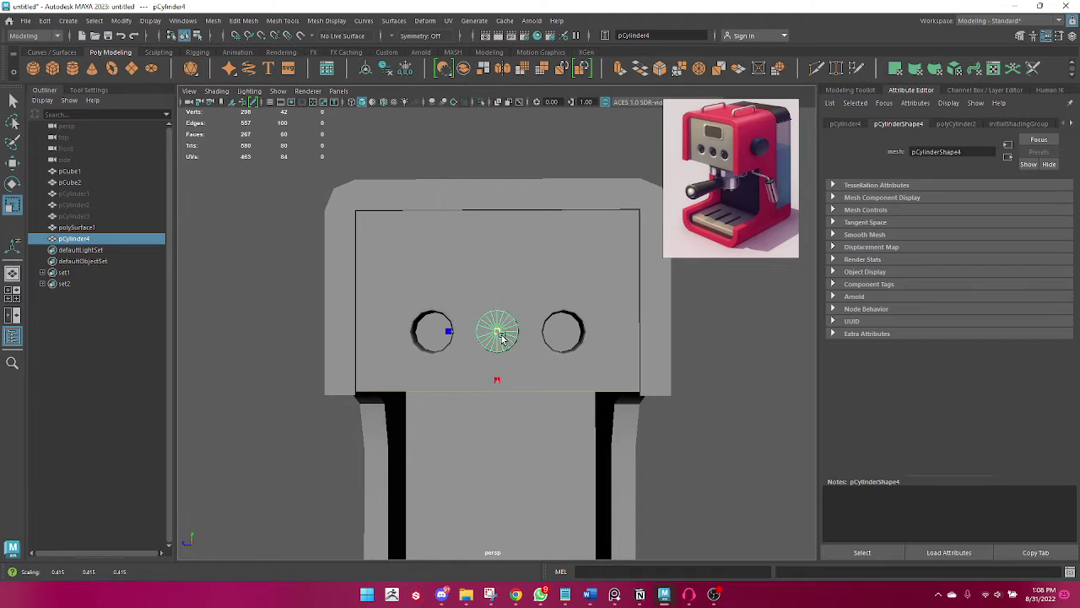
{"action": "key", "text": "w"}
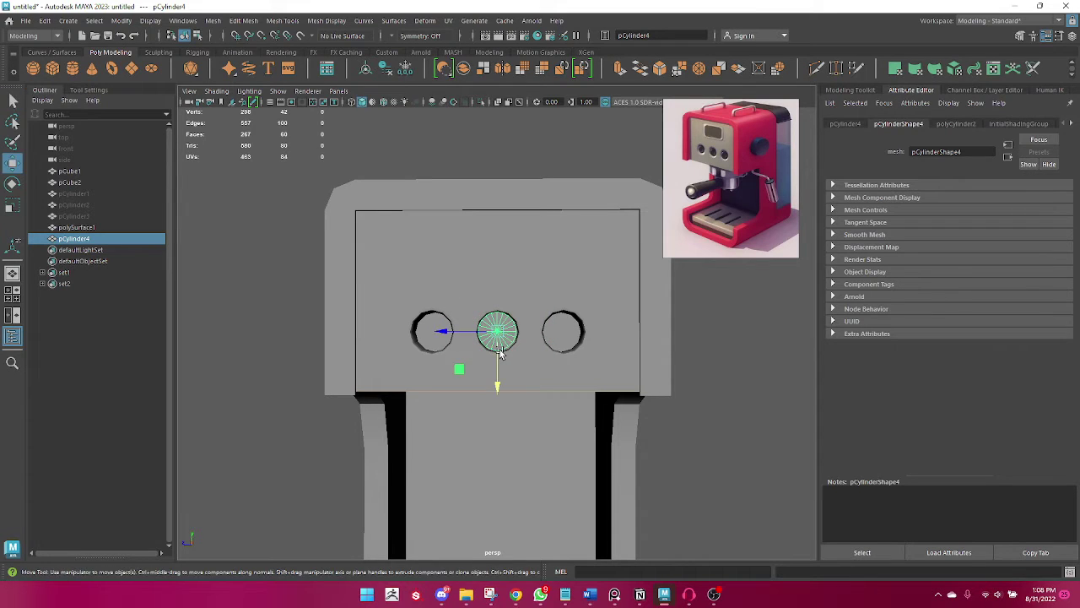
{"action": "left_click_drag", "start_coordinate": [498, 355], "coordinate": [481, 338]}
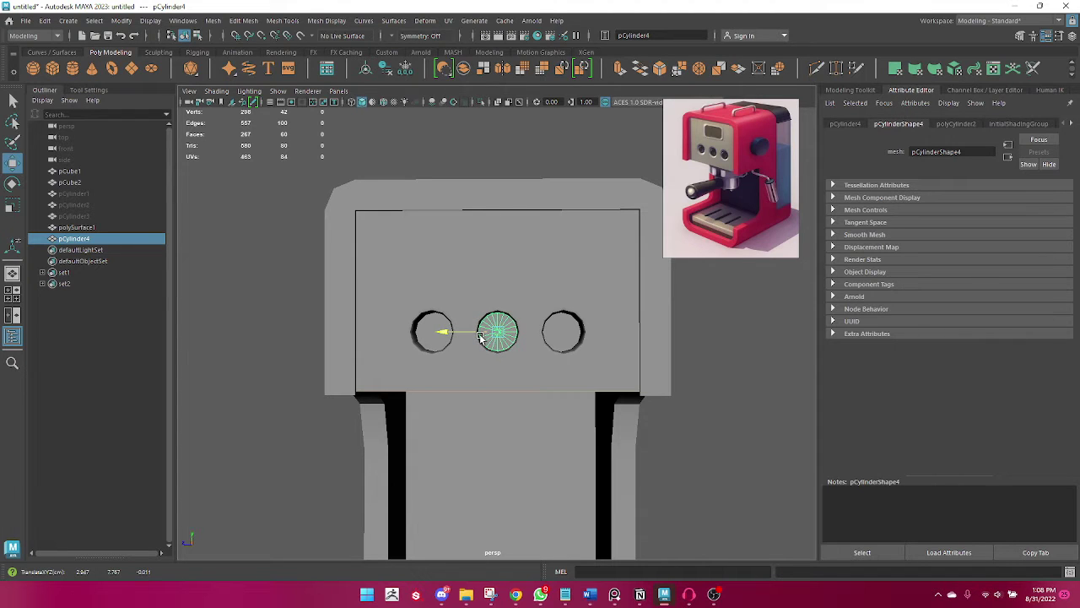
{"action": "key", "text": "q"}
{"action": "left_click", "coordinate": [696, 444]}
{"action": "mouse_move", "coordinate": [546, 448]}
{"action": "left_mouse_down", "text": "alt"}
{"action": "mouse_move", "coordinate": [430, 451]}
{"action": "mouse_move", "coordinate": [487, 453]}
{"action": "mouse_move", "coordinate": [567, 402]}
{"action": "left_mouse_up", "text": "alt"}
{"action": "left_click", "coordinate": [494, 335]}
{"action": "mouse_move", "coordinate": [466, 381]}
{"action": "left_mouse_down", "text": "alt"}
{"action": "mouse_move", "coordinate": [341, 364]}
{"action": "mouse_move", "coordinate": [429, 337]}
{"action": "left_mouse_up", "text": "alt"}
Bevel the middle knob's front edges with a fraction of 0.1.
{"action": "right_click_drag", "start_coordinate": [481, 313], "coordinate": [550, 308]}
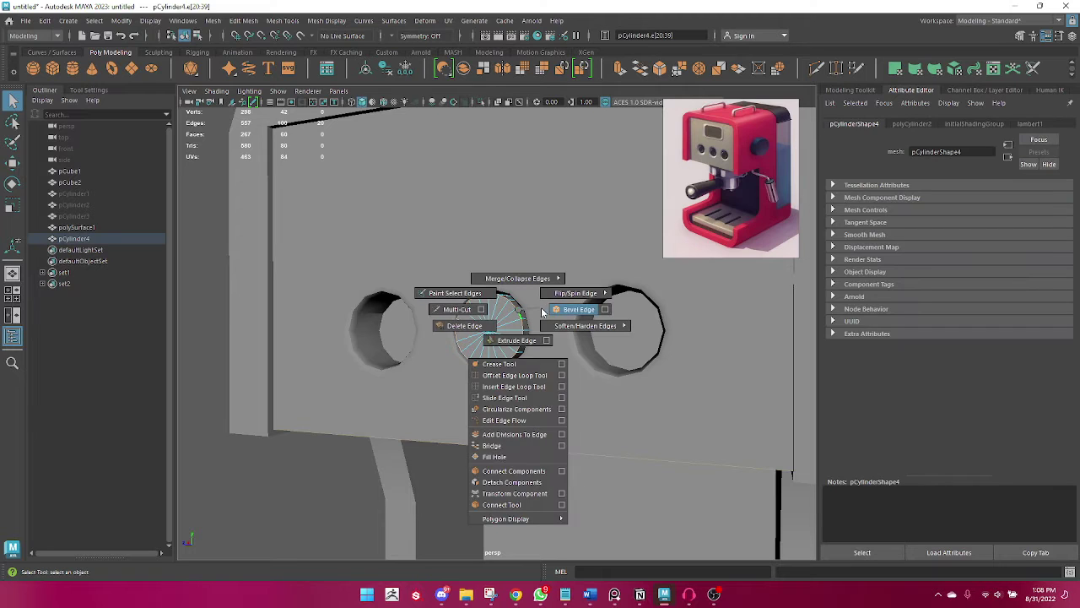
{"action": "mouse_move", "coordinate": [662, 351]}
{"action": "middle_mouse_down"}
{"action": "mouse_move", "coordinate": [633, 351]}
{"action": "mouse_move", "coordinate": [675, 360]}
{"action": "middle_mouse_up"}
{"action": "left_click", "coordinate": [665, 360]}
{"action": "key", "text": "q"}
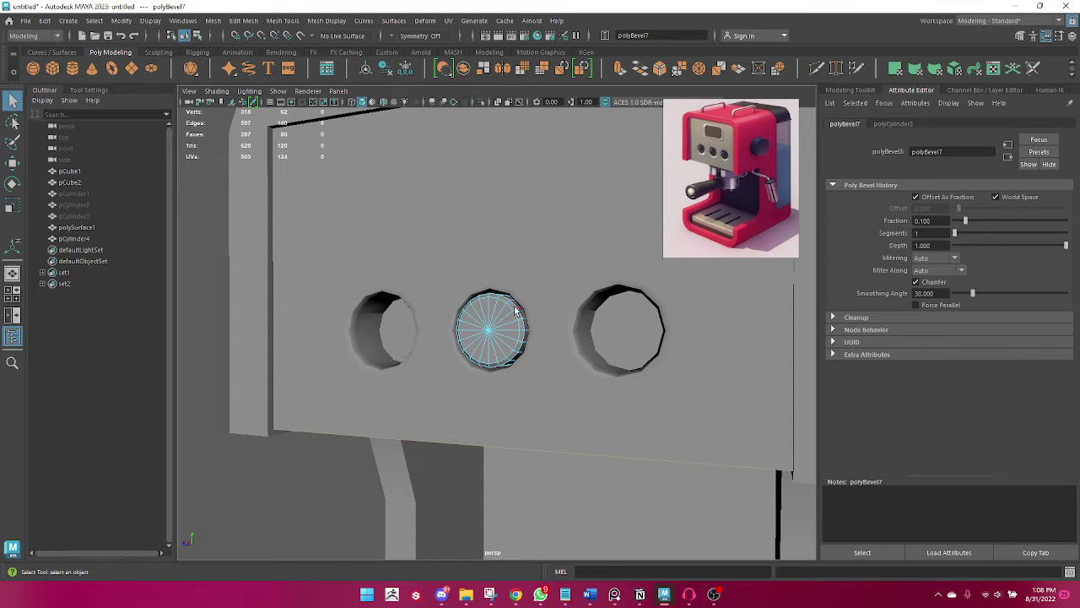
Reselect the middle knob and scale it down uniformly to fit its hole.
{"action": "right_click_drag", "start_coordinate": [460, 287], "coordinate": [513, 243]}
{"action": "scroll", "coordinate": [476, 363], "scroll_direction": "down", "scroll_amount": 5}
{"action": "right_click_drag", "start_coordinate": [476, 363], "coordinate": [724, 354]}
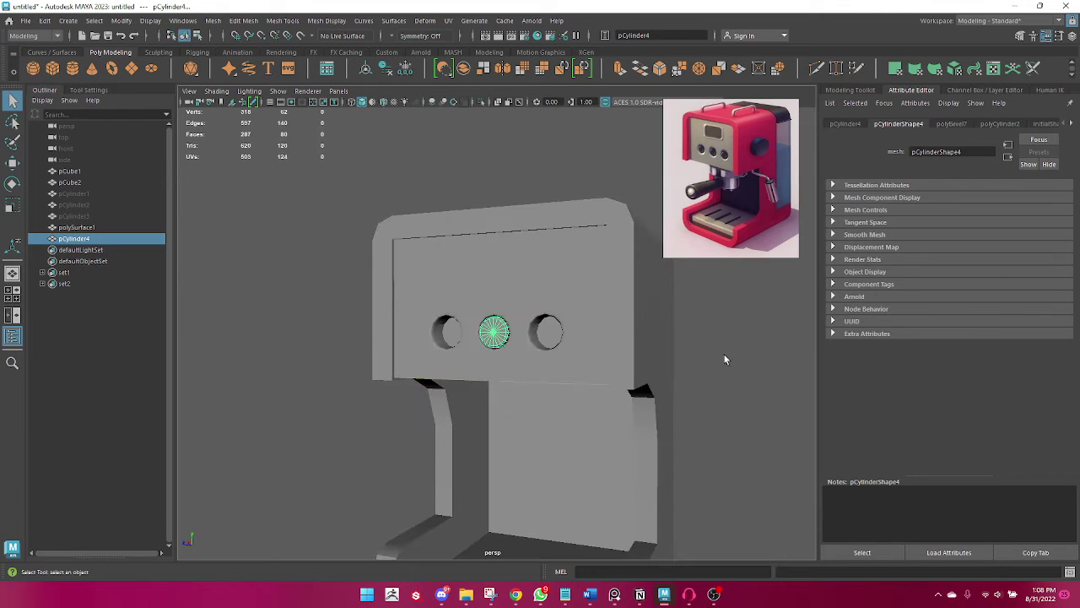
{"action": "left_click", "coordinate": [724, 355]}
{"action": "mouse_move", "coordinate": [724, 354]}
{"action": "left_mouse_down", "text": "alt"}
{"action": "mouse_move", "coordinate": [485, 338]}
{"action": "mouse_move", "coordinate": [527, 372]}
{"action": "left_mouse_up", "text": "alt"}
{"action": "left_click", "coordinate": [485, 338]}
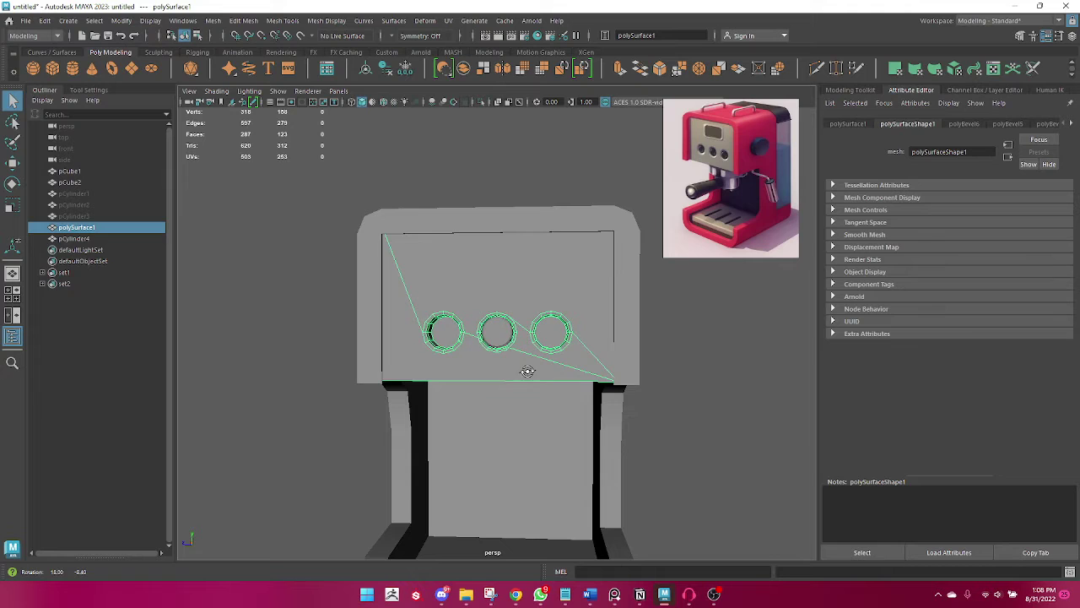
{"action": "left_click", "coordinate": [498, 322]}
{"action": "left_click_drag", "start_coordinate": [498, 321], "coordinate": [386, 387], "text": "alt"}
{"action": "key", "text": "r"}
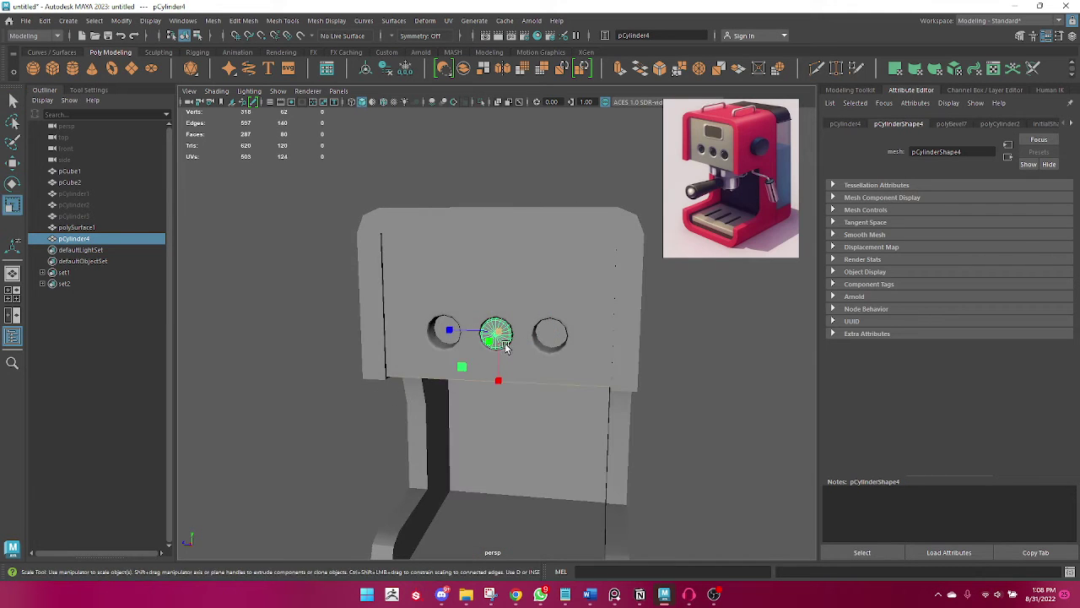
{"action": "left_click_drag", "start_coordinate": [507, 348], "coordinate": [501, 335]}
Duplicate the middle knob and move the copy into the right hole.
{"action": "key", "text": "q"}
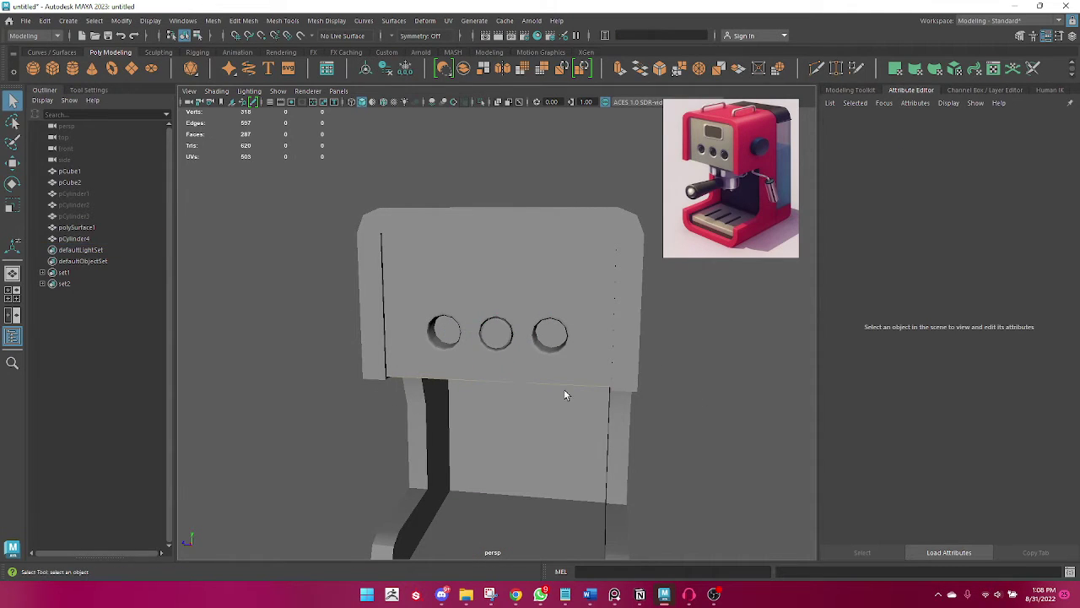
{"action": "left_click_drag", "start_coordinate": [564, 393], "coordinate": [468, 402], "text": "alt"}
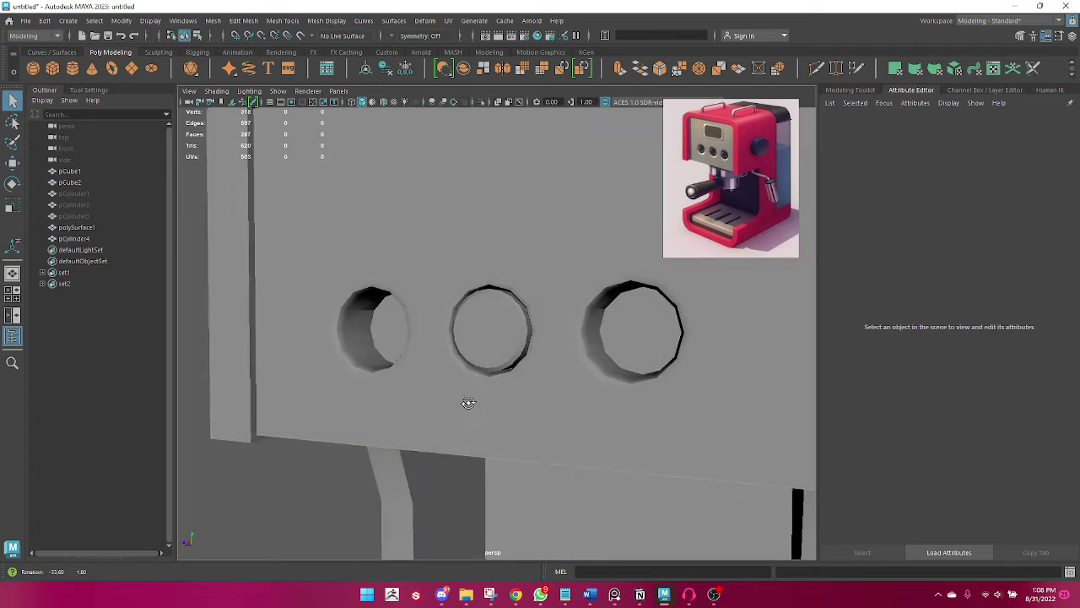
{"action": "left_click", "coordinate": [493, 329]}
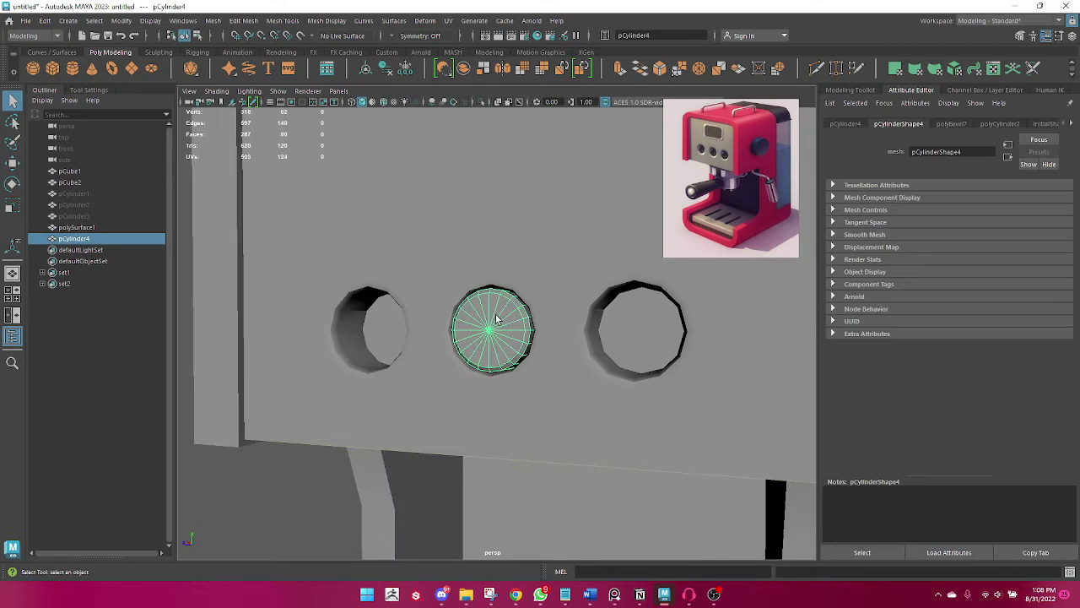
{"action": "key", "text": "w"}
{"action": "scroll", "coordinate": [454, 356], "scroll_direction": "down", "scroll_amount": 3}
{"action": "mouse_move", "coordinate": [454, 355]}
{"action": "left_mouse_down", "text": "alt"}
{"action": "mouse_move", "coordinate": [456, 339]}
{"action": "mouse_move", "coordinate": [545, 346]}
{"action": "left_mouse_up", "text": "alt"}
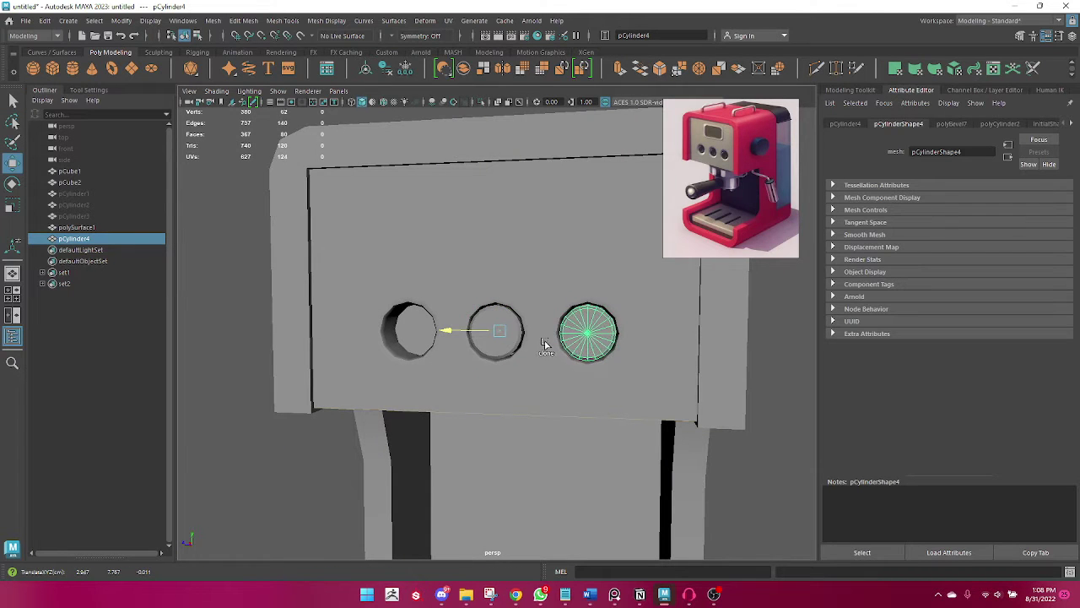
{"action": "mouse_move", "coordinate": [545, 346]}
{"action": "left_mouse_down", "text": "shift"}
{"action": "mouse_move", "coordinate": [412, 333]}
{"action": "mouse_move", "coordinate": [407, 403]}
{"action": "mouse_move", "coordinate": [511, 414]}
{"action": "mouse_move", "coordinate": [446, 417]}
{"action": "left_mouse_up", "text": "shift"}
Orbit around the machine to inspect the knobs from the side and front.
{"action": "left_click", "coordinate": [721, 470]}
{"action": "scroll", "coordinate": [721, 470], "scroll_direction": "down", "scroll_amount": 3}
{"action": "mouse_move", "coordinate": [721, 470]}
{"action": "left_mouse_down", "text": "alt"}
{"action": "mouse_move", "coordinate": [513, 437]}
{"action": "mouse_move", "coordinate": [73, 442]}
{"action": "left_mouse_up", "text": "alt"}
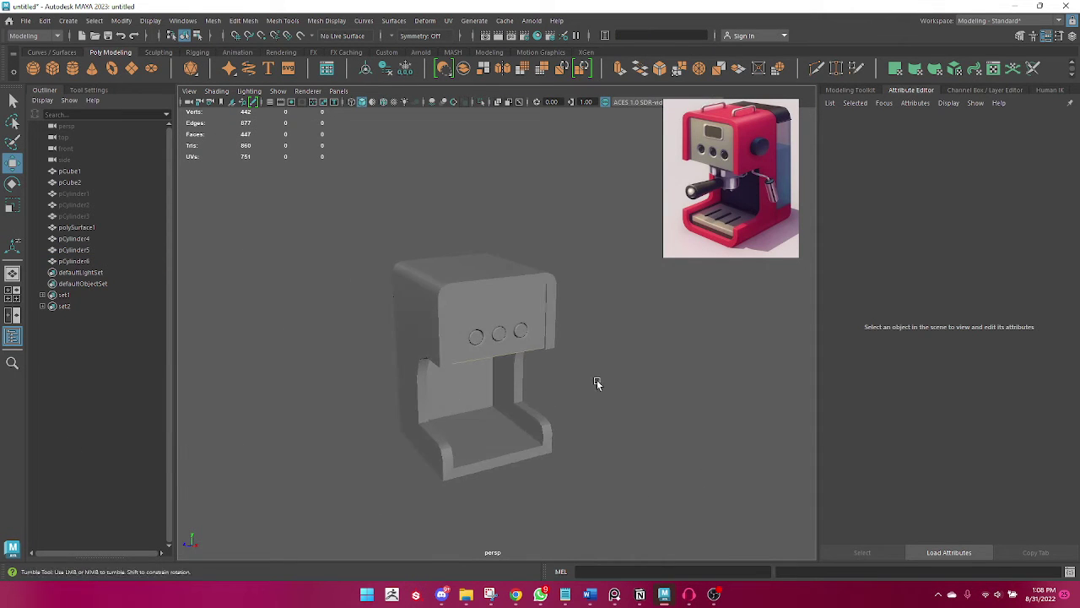
{"action": "left_click_drag", "start_coordinate": [598, 381], "coordinate": [535, 366], "text": "alt"}
{"action": "right_click_drag", "start_coordinate": [535, 366], "coordinate": [606, 381], "text": "alt"}
{"action": "mouse_move", "coordinate": [606, 381]}
{"action": "left_mouse_down", "text": "alt"}
{"action": "mouse_move", "coordinate": [549, 393]}
{"action": "mouse_move", "coordinate": [660, 384]}
{"action": "mouse_move", "coordinate": [581, 352]}
{"action": "mouse_move", "coordinate": [424, 405]}
{"action": "mouse_move", "coordinate": [376, 366]}
{"action": "mouse_move", "coordinate": [451, 321]}
{"action": "mouse_move", "coordinate": [547, 390]}
{"action": "mouse_move", "coordinate": [561, 379]}
{"action": "mouse_move", "coordinate": [515, 400]}
{"action": "mouse_move", "coordinate": [547, 400]}
{"action": "mouse_move", "coordinate": [516, 396]}
{"action": "left_mouse_up", "text": "alt"}
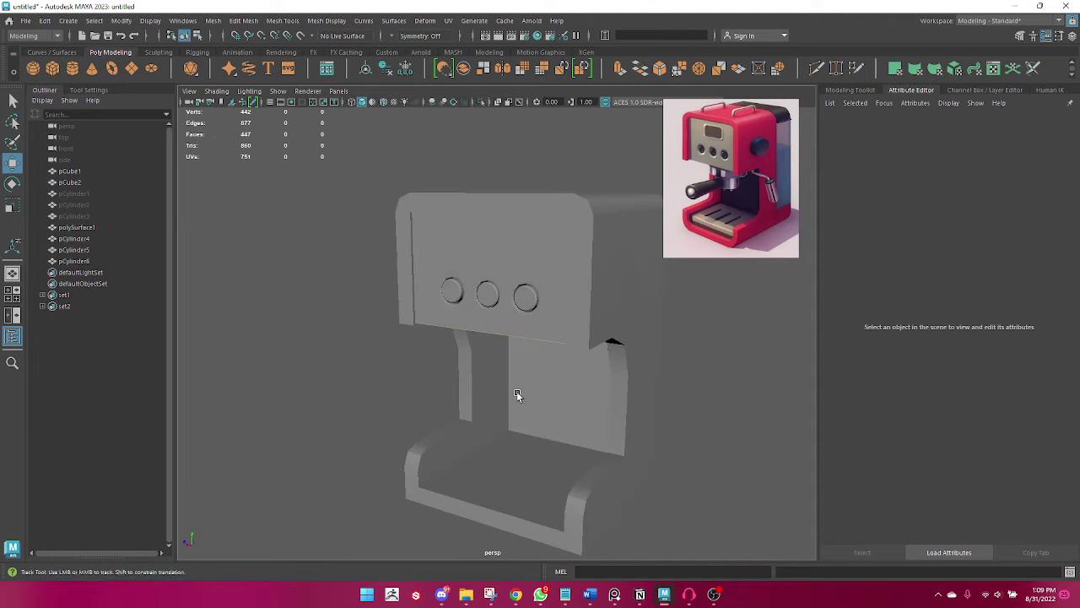
{"action": "right_click_drag", "start_coordinate": [515, 395], "coordinate": [535, 394], "text": "alt"}
{"action": "mouse_move", "coordinate": [535, 392]}
{"action": "left_mouse_down", "text": "alt"}
{"action": "mouse_move", "coordinate": [468, 385]}
{"action": "mouse_move", "coordinate": [507, 398]}
{"action": "left_mouse_up", "text": "alt"}
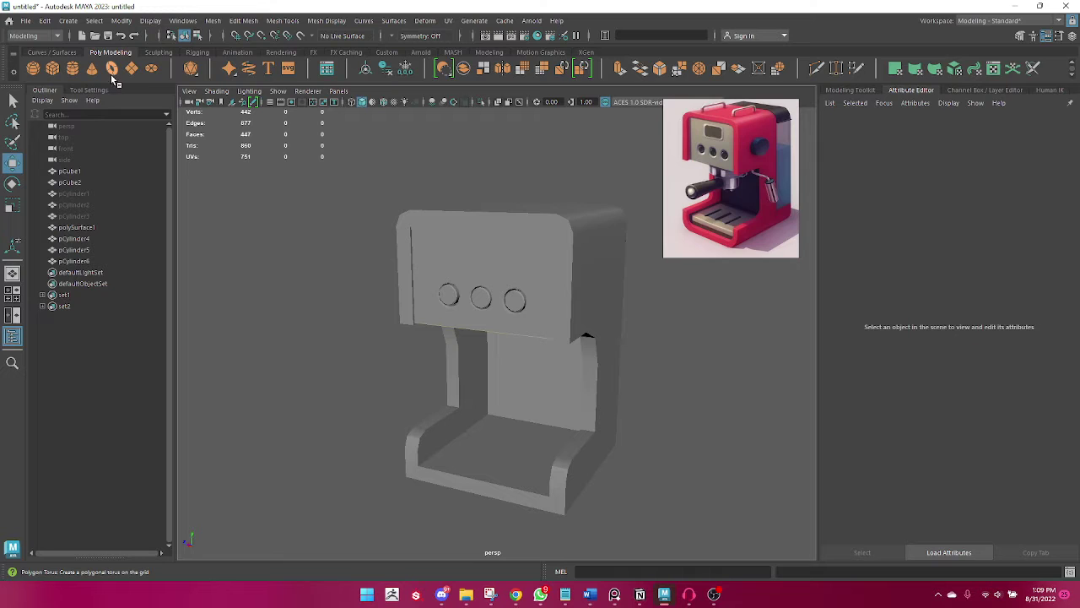
Create a polygon plane and raise it up to the machine head.
{"action": "left_click", "coordinate": [131, 69]}
{"action": "scroll", "coordinate": [386, 263], "scroll_direction": "down", "scroll_amount": 3}
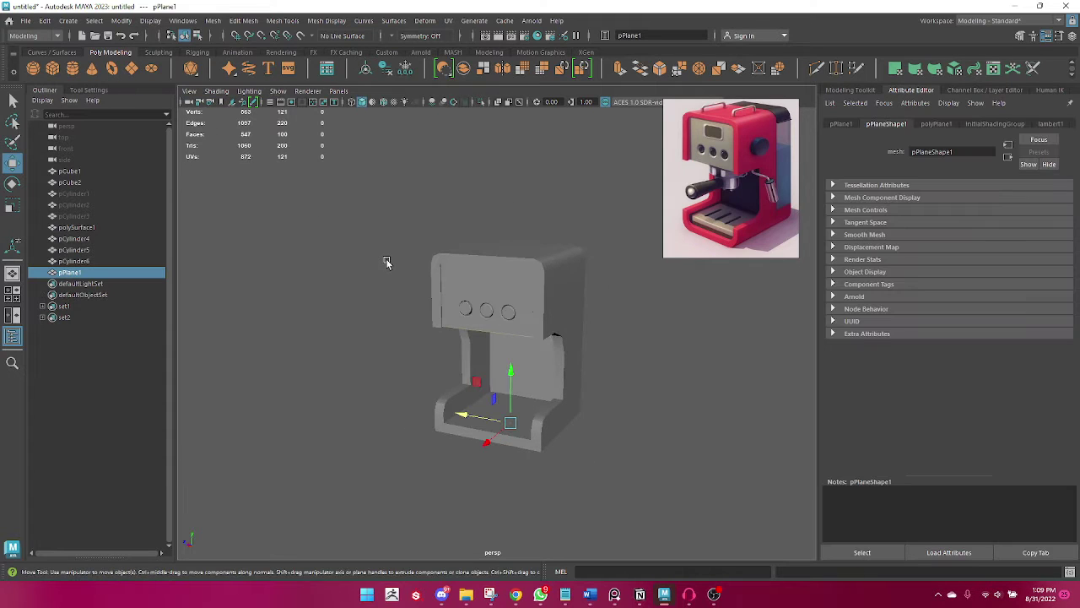
{"action": "key", "text": "ctrl+z"}
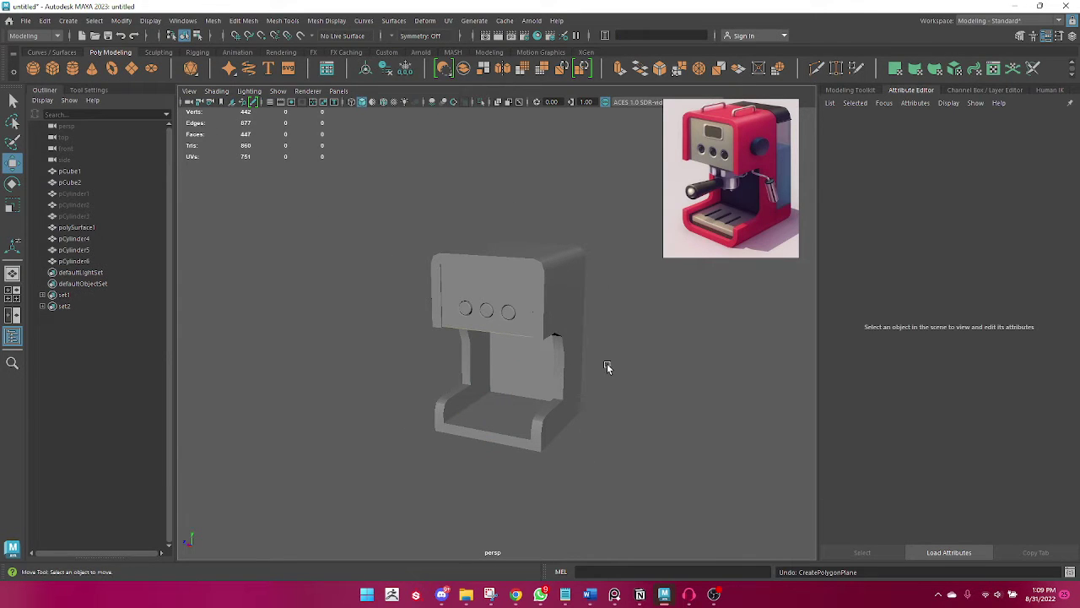
{"action": "left_click", "coordinate": [131, 69]}
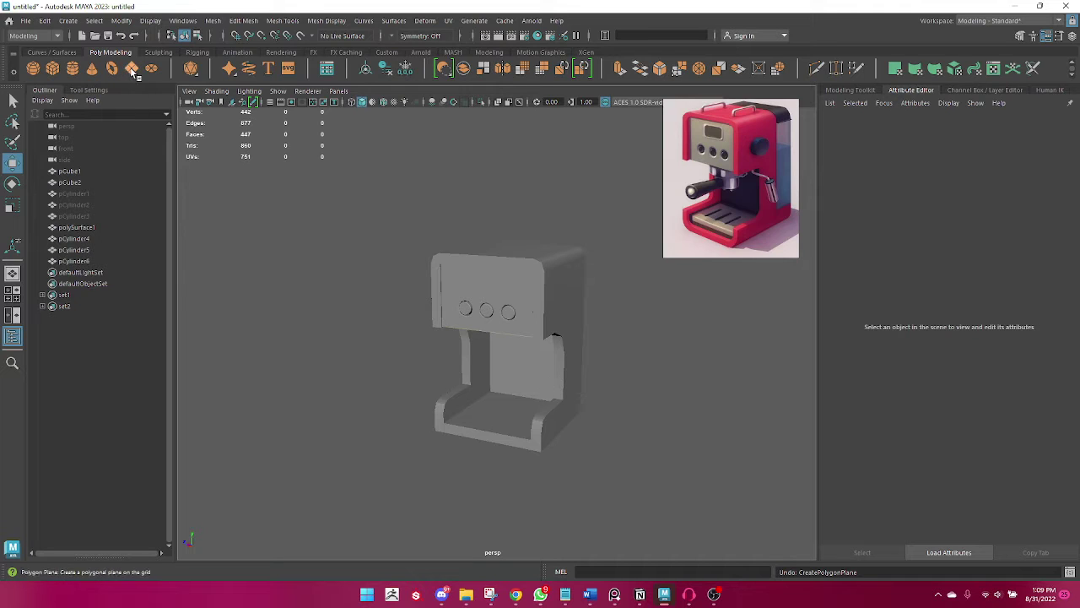
{"action": "left_click_drag", "start_coordinate": [510, 389], "coordinate": [517, 245]}
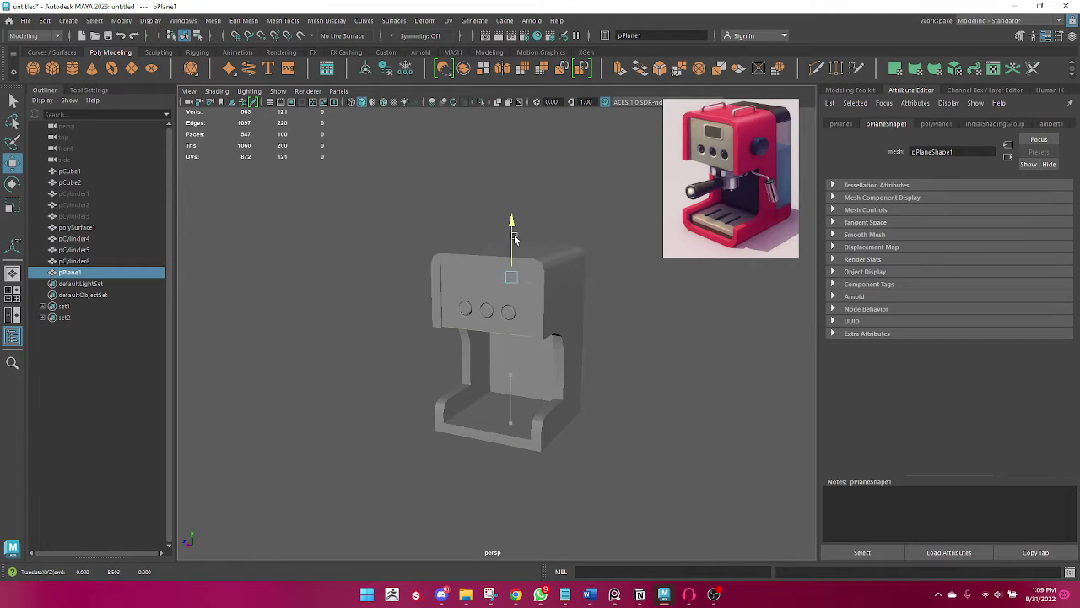
{"action": "left_click_drag", "start_coordinate": [496, 297], "coordinate": [458, 304]}
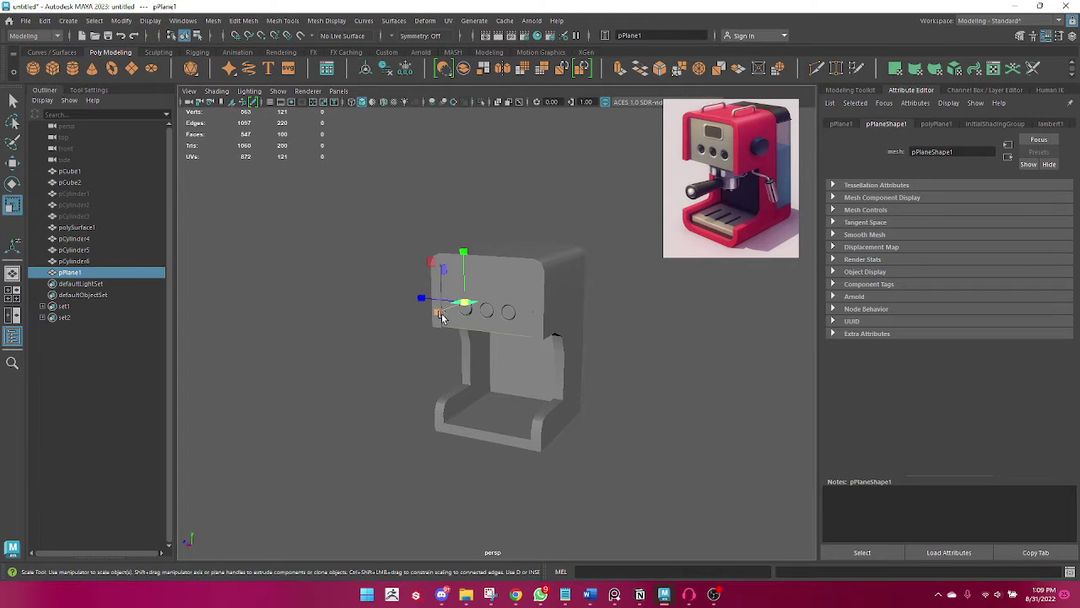
Rotate the plane upright to Z -90 and set it against the head's front face.
{"action": "key", "text": "e"}
{"action": "left_click_drag", "start_coordinate": [450, 314], "coordinate": [430, 318]}
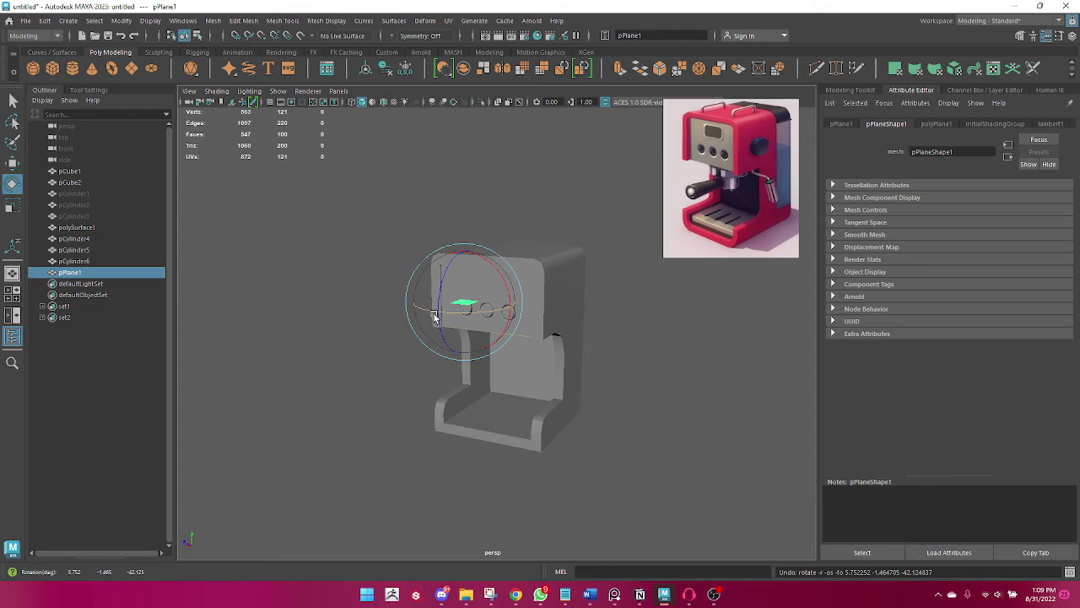
{"action": "key", "text": "ctrl+z"}
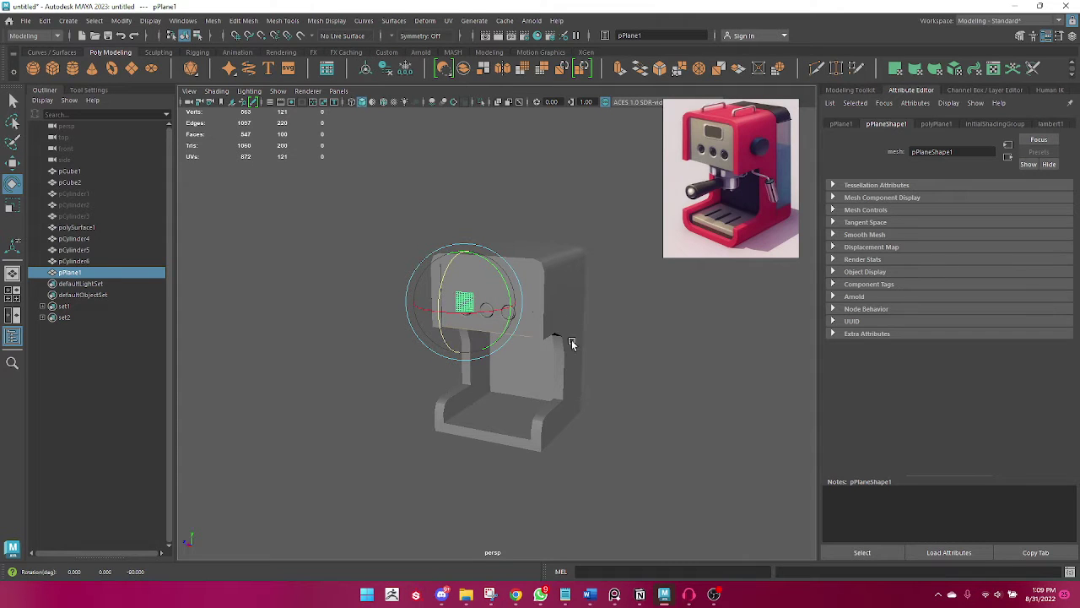
{"action": "key", "text": "space"}
{"action": "left_click_drag", "start_coordinate": [506, 338], "coordinate": [520, 337], "text": "alt"}
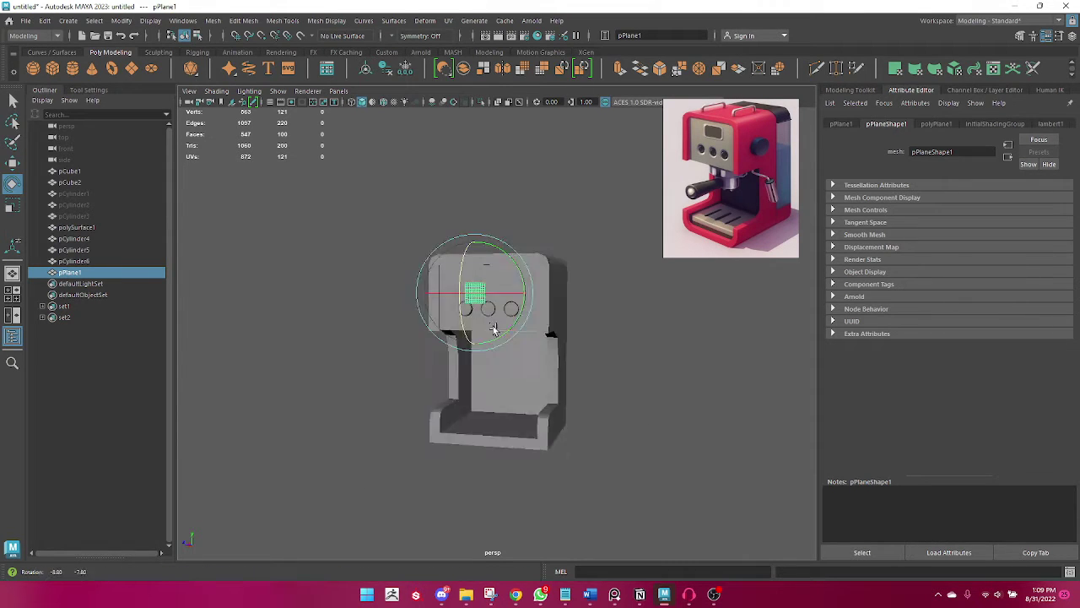
{"action": "scroll", "coordinate": [521, 337], "scroll_direction": "up", "scroll_amount": 2}
{"action": "scroll", "coordinate": [591, 346], "scroll_direction": "up", "scroll_amount": 2}
{"action": "key", "text": "w"}
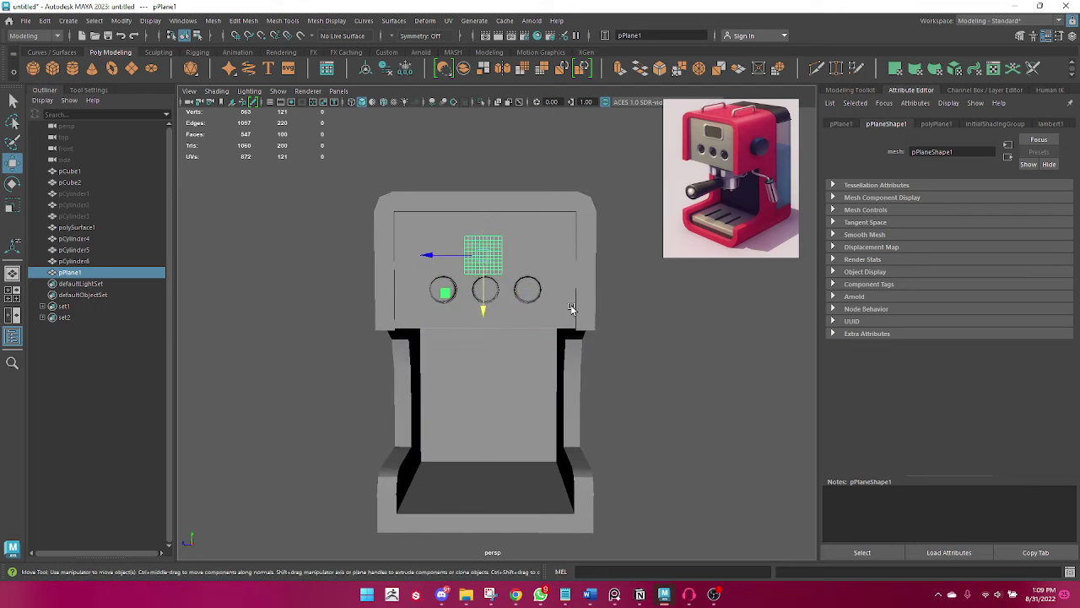
{"action": "mouse_move", "coordinate": [572, 307]}
{"action": "left_mouse_down", "text": "alt"}
{"action": "mouse_move", "coordinate": [408, 304]}
{"action": "mouse_move", "coordinate": [368, 282]}
{"action": "left_mouse_up", "text": "alt"}
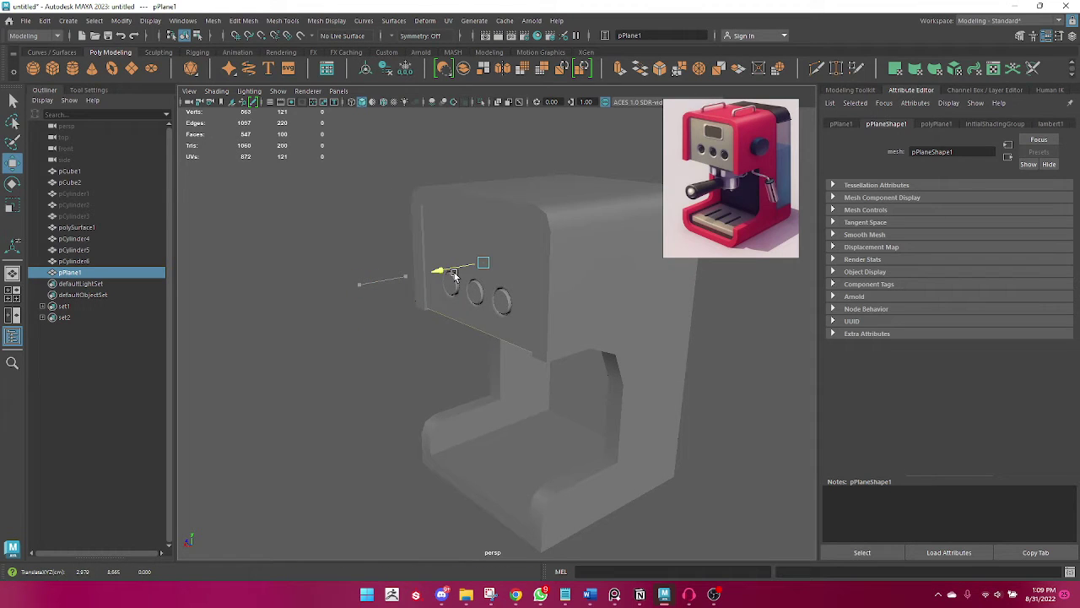
{"action": "mouse_move", "coordinate": [454, 275]}
{"action": "left_mouse_down"}
{"action": "mouse_move", "coordinate": [442, 281]}
{"action": "mouse_move", "coordinate": [540, 355]}
{"action": "mouse_move", "coordinate": [509, 318]}
{"action": "left_mouse_up"}
{"action": "scroll", "coordinate": [595, 389], "scroll_direction": "up", "scroll_amount": 3}
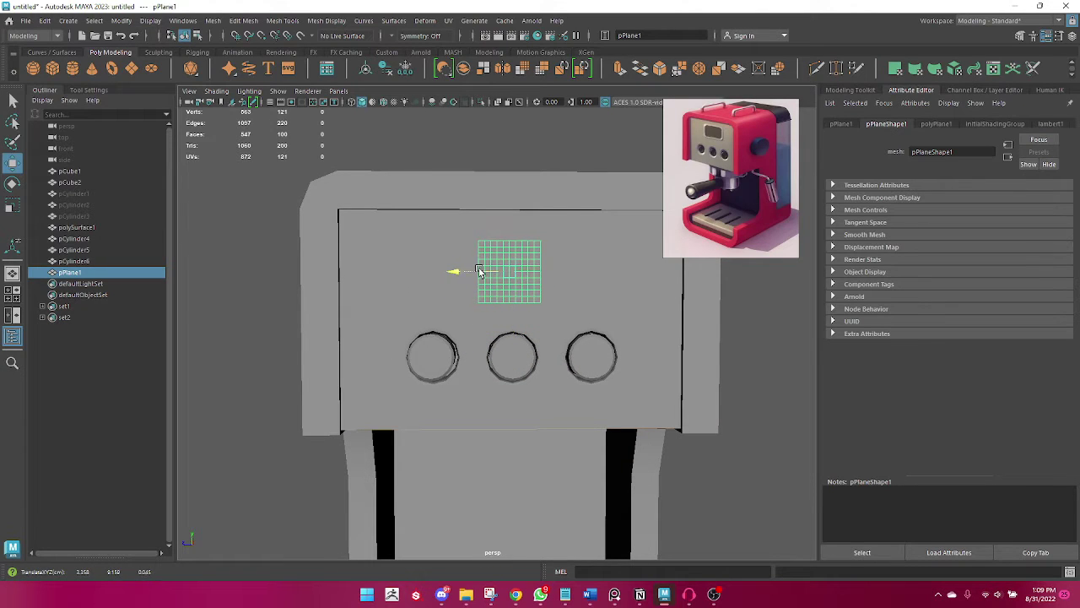
Scale the plane about 2.1× wider in X so it spans above the three knobs.
{"action": "key", "text": "r"}
{"action": "left_click_drag", "start_coordinate": [453, 271], "coordinate": [409, 279]}
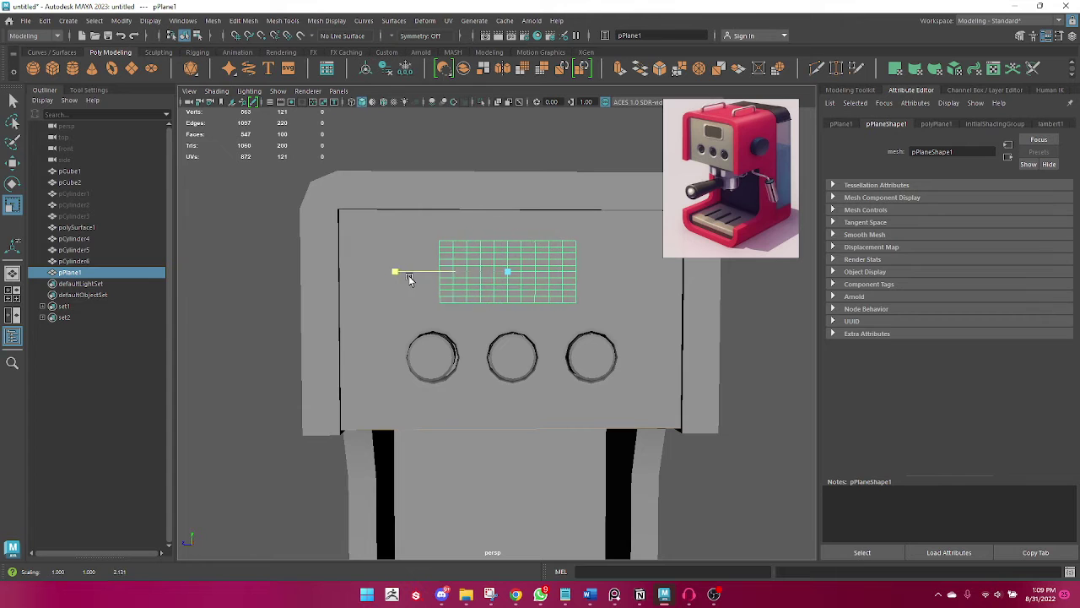
{"action": "left_click_drag", "start_coordinate": [704, 378], "coordinate": [624, 410], "text": "alt"}
{"action": "left_click", "coordinate": [363, 449]}
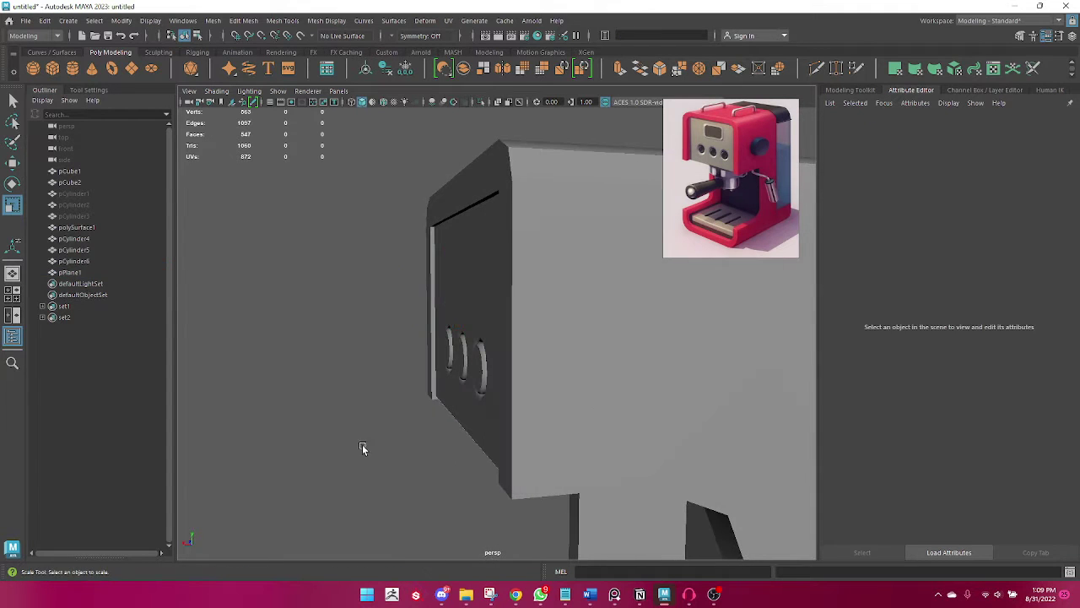
{"action": "mouse_move", "coordinate": [363, 449]}
{"action": "left_mouse_down", "text": "alt"}
{"action": "mouse_move", "coordinate": [489, 316]}
{"action": "mouse_move", "coordinate": [457, 350]}
{"action": "mouse_move", "coordinate": [527, 349]}
{"action": "left_mouse_up", "text": "alt"}
{"action": "left_click", "coordinate": [490, 312]}
{"action": "key", "text": "q"}
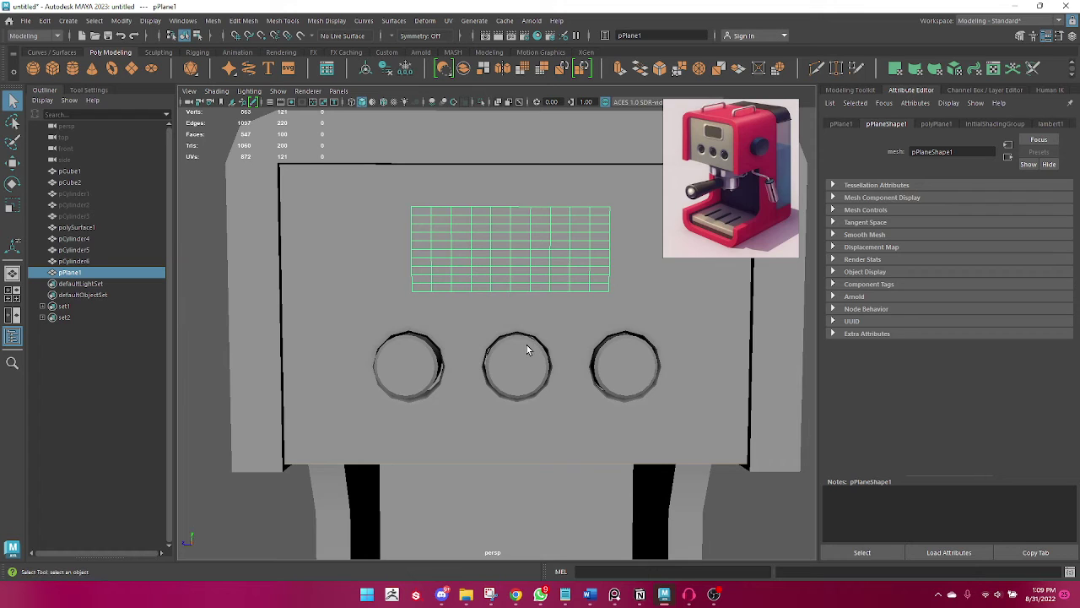
{"action": "scroll", "coordinate": [529, 348], "scroll_direction": "down", "scroll_amount": 3}
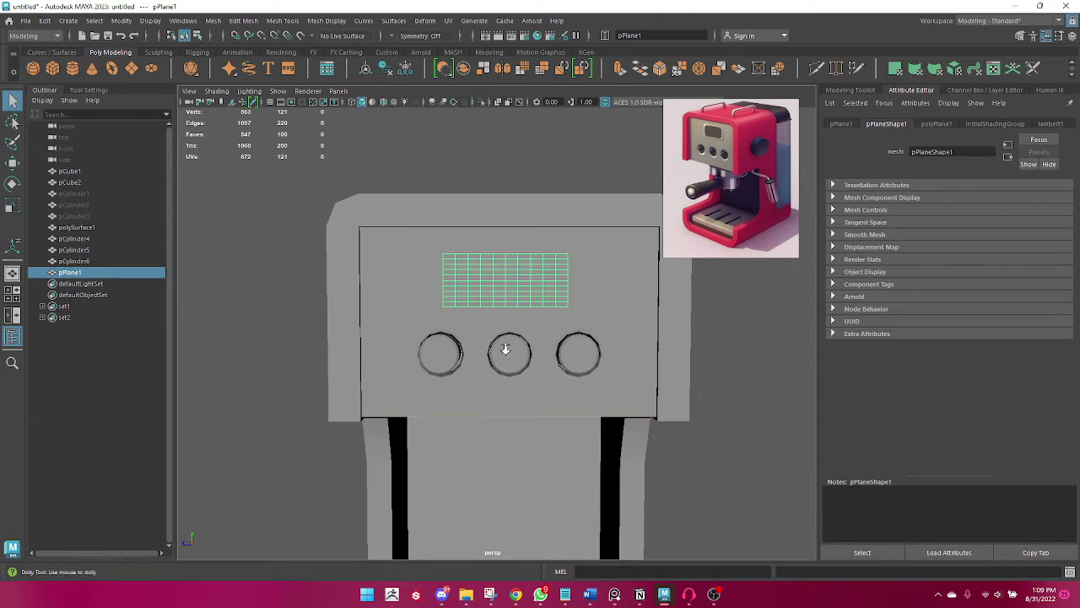
{"action": "scroll", "coordinate": [511, 348], "scroll_direction": "up", "scroll_amount": 1}
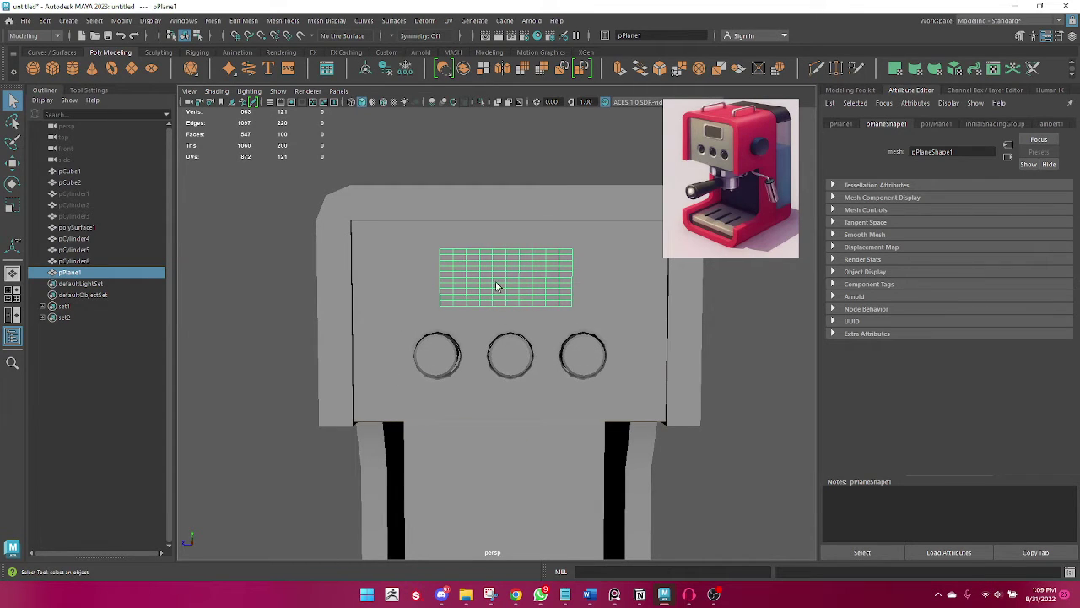
Switch the plane to edge mode and select its whole border edge loop.
{"action": "right_click_drag", "start_coordinate": [496, 269], "coordinate": [482, 203]}
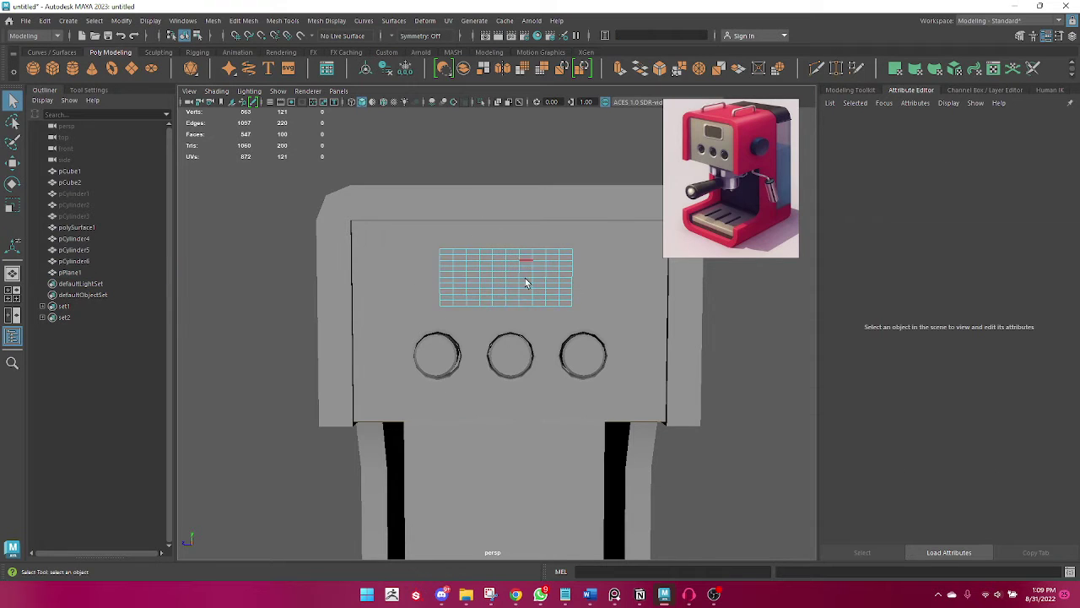
{"action": "mouse_move", "coordinate": [525, 277]}
{"action": "left_mouse_down", "text": "alt"}
{"action": "mouse_move", "coordinate": [461, 292]}
{"action": "mouse_move", "coordinate": [469, 266]}
{"action": "left_mouse_up", "text": "alt"}
{"action": "right_click_drag", "start_coordinate": [469, 267], "coordinate": [476, 295]}
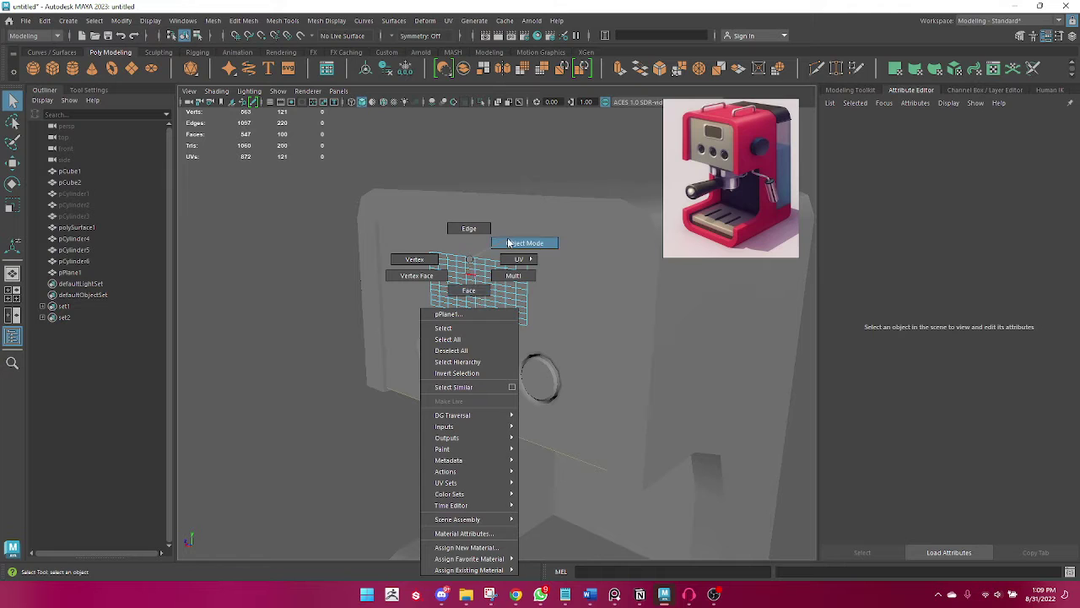
{"action": "right_click_drag", "start_coordinate": [476, 296], "coordinate": [517, 246]}
{"action": "right_click_drag", "start_coordinate": [479, 279], "coordinate": [472, 253]}
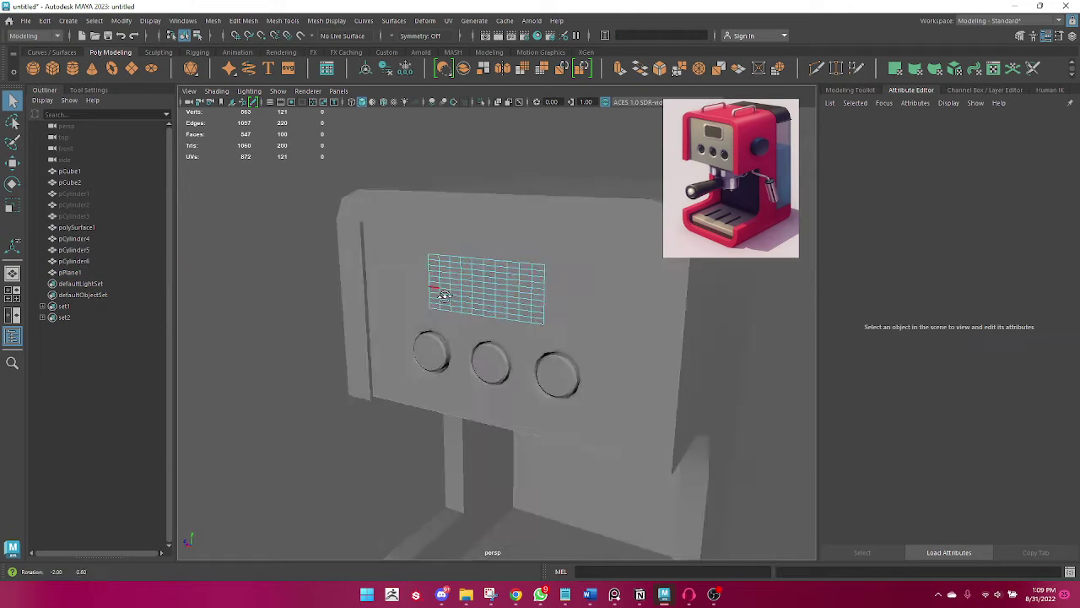
{"action": "left_click_drag", "start_coordinate": [498, 270], "coordinate": [572, 274], "text": "alt"}
{"action": "double_click", "coordinate": [564, 263]}
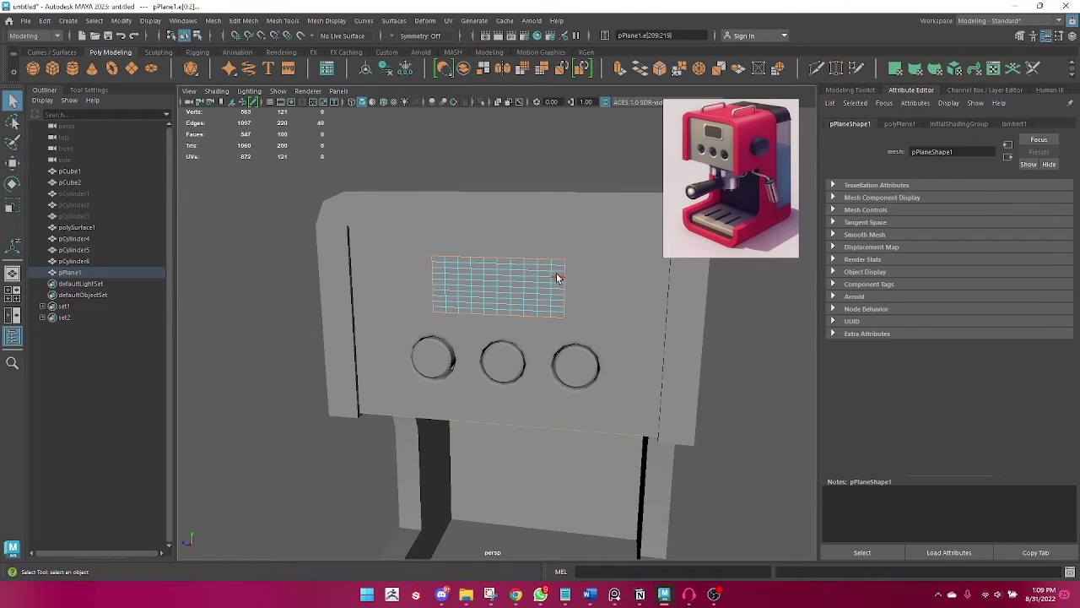
Try bevelling, extruding and scaling the plane's border edges, then undo the extrude.
{"action": "right_click_drag", "start_coordinate": [557, 277], "coordinate": [609, 277], "text": "shift"}
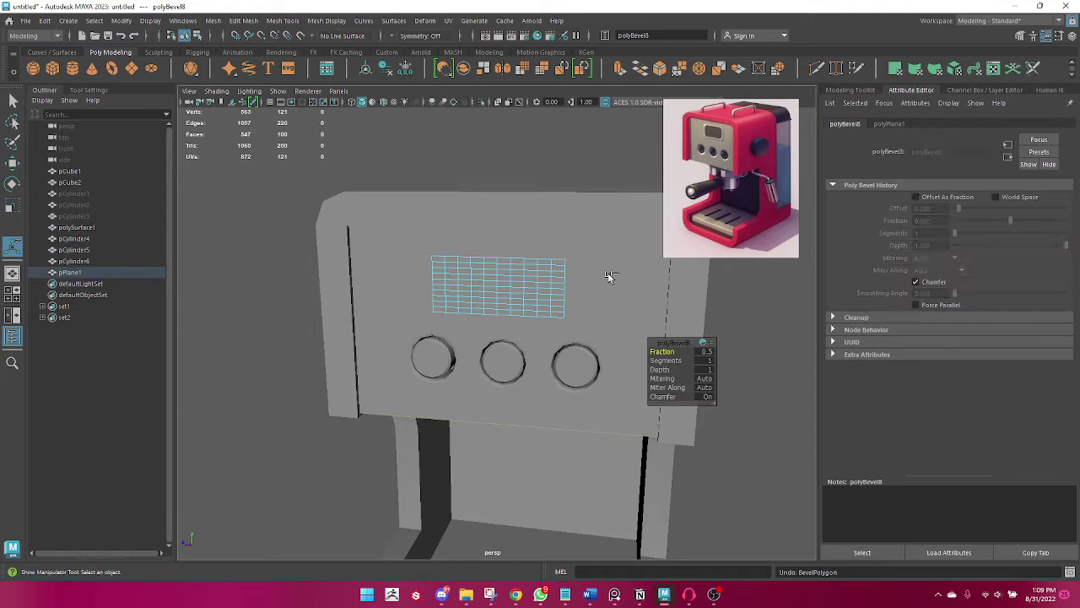
{"action": "left_click_drag", "start_coordinate": [610, 276], "coordinate": [519, 302], "text": "alt"}
{"action": "right_click_drag", "start_coordinate": [519, 301], "coordinate": [592, 324], "text": "alt"}
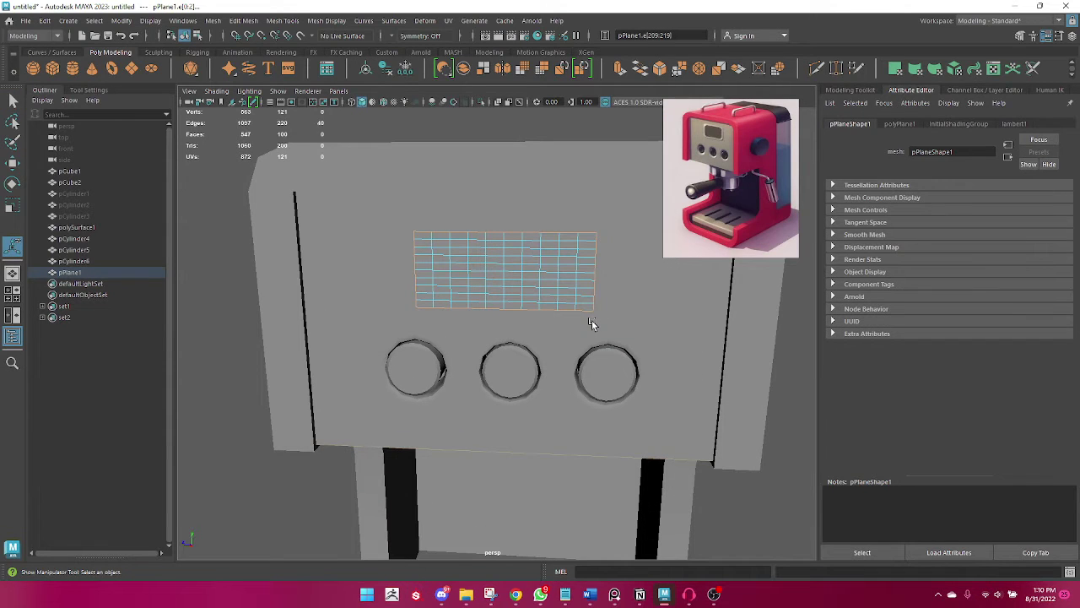
{"action": "key", "text": "ctrl+e"}
{"action": "left_click_drag", "start_coordinate": [510, 272], "coordinate": [516, 275]}
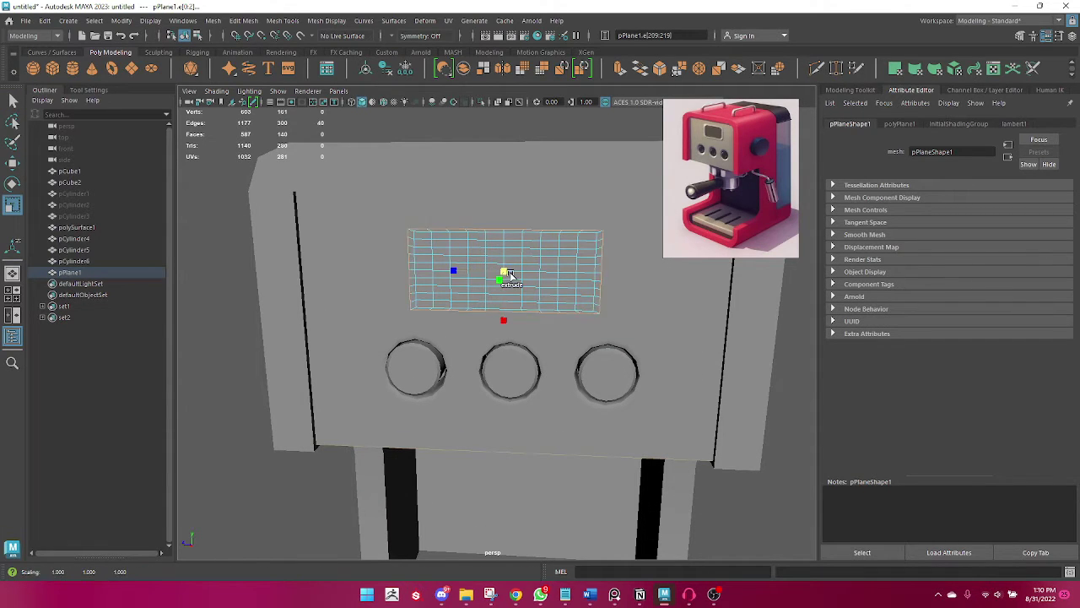
{"action": "key", "text": "ctrl+z"}
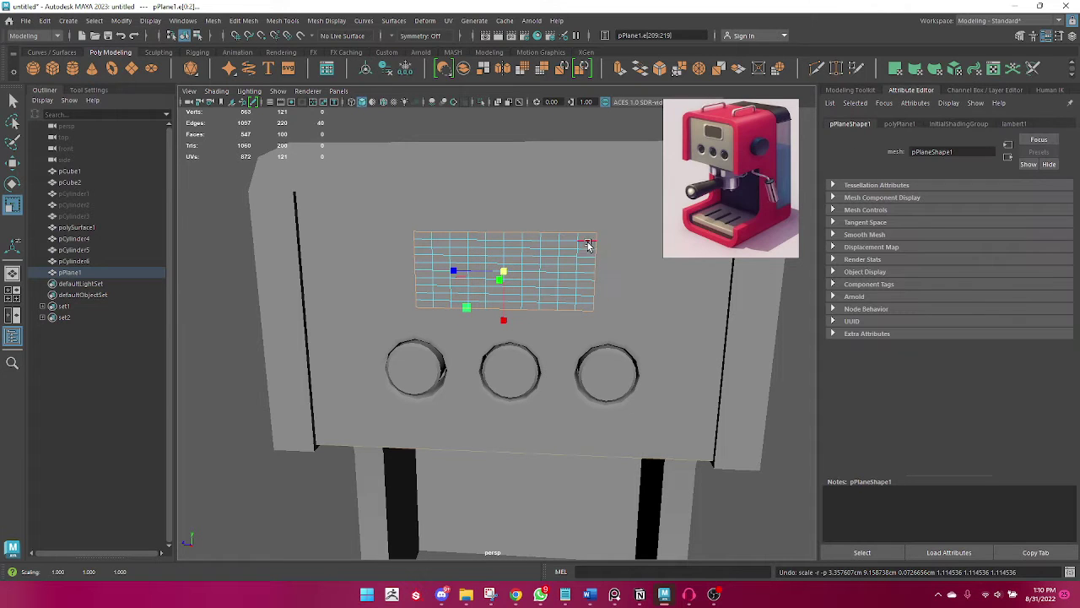
Return to Object Mode and delete the display plane pPlane1.
{"action": "right_click_drag", "start_coordinate": [602, 249], "coordinate": [637, 226]}
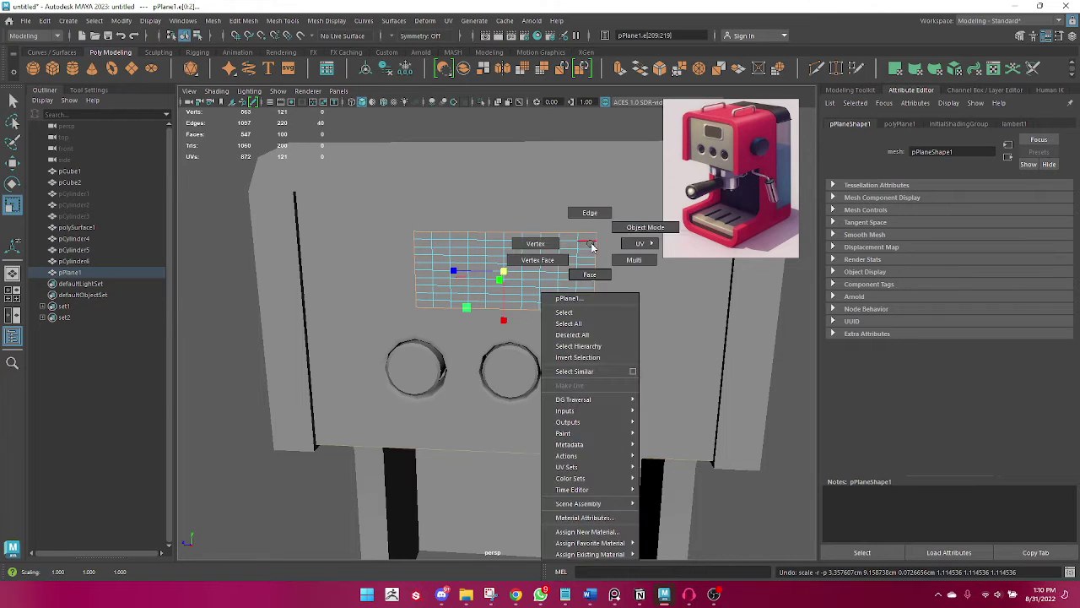
{"action": "left_click", "coordinate": [797, 357]}
{"action": "left_click", "coordinate": [539, 263]}
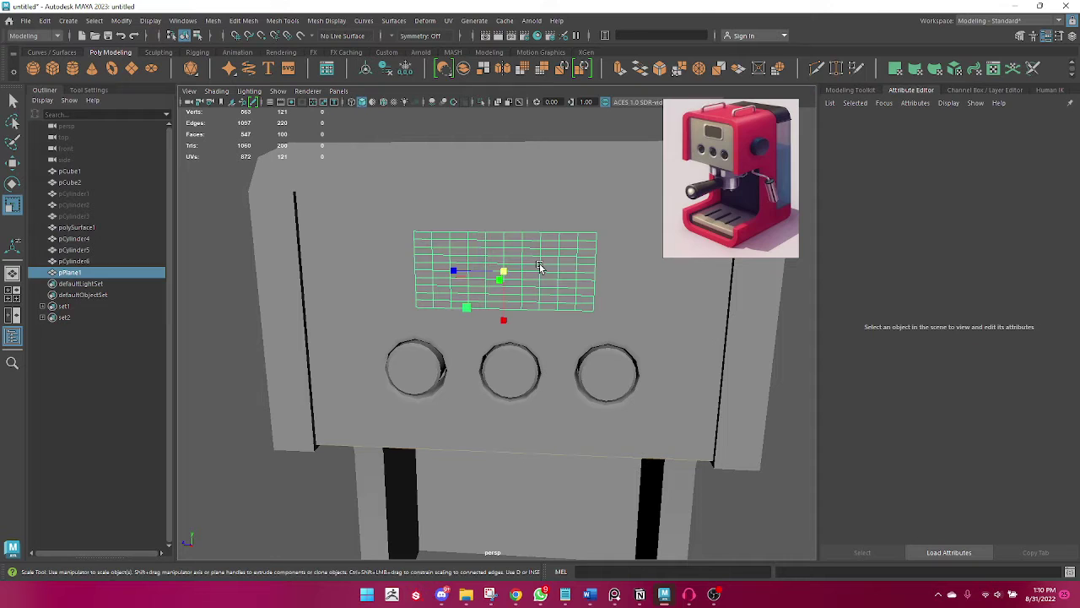
{"action": "key", "text": "ctrl+z"}
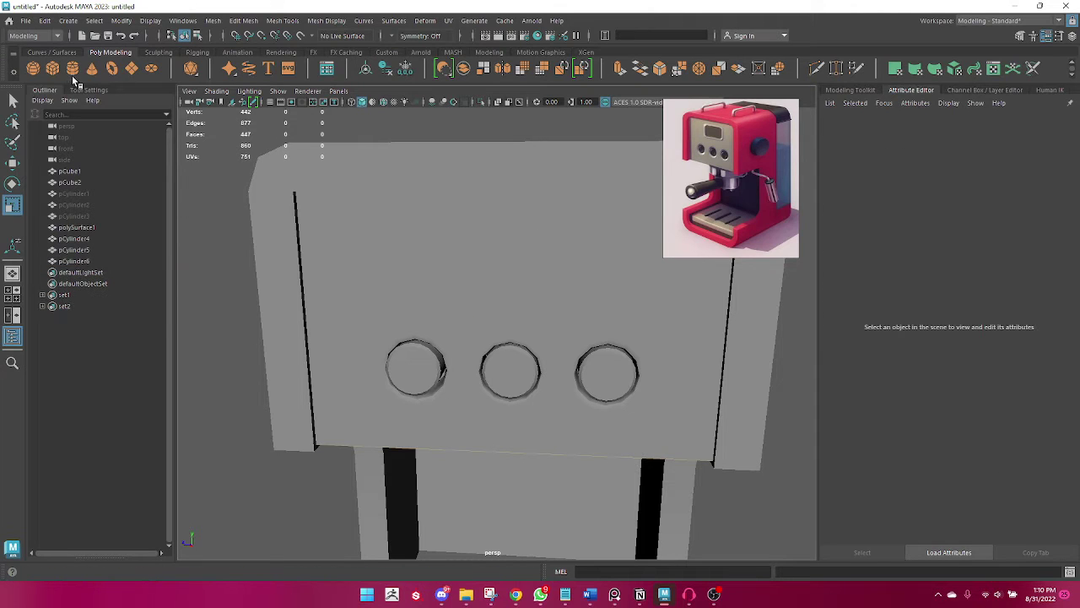
Move the new block pCube3 up and across toward the knobs on the front.
{"action": "key", "text": "ctrl+z"}
{"action": "left_click_drag", "start_coordinate": [512, 358], "coordinate": [543, 447], "text": "alt"}
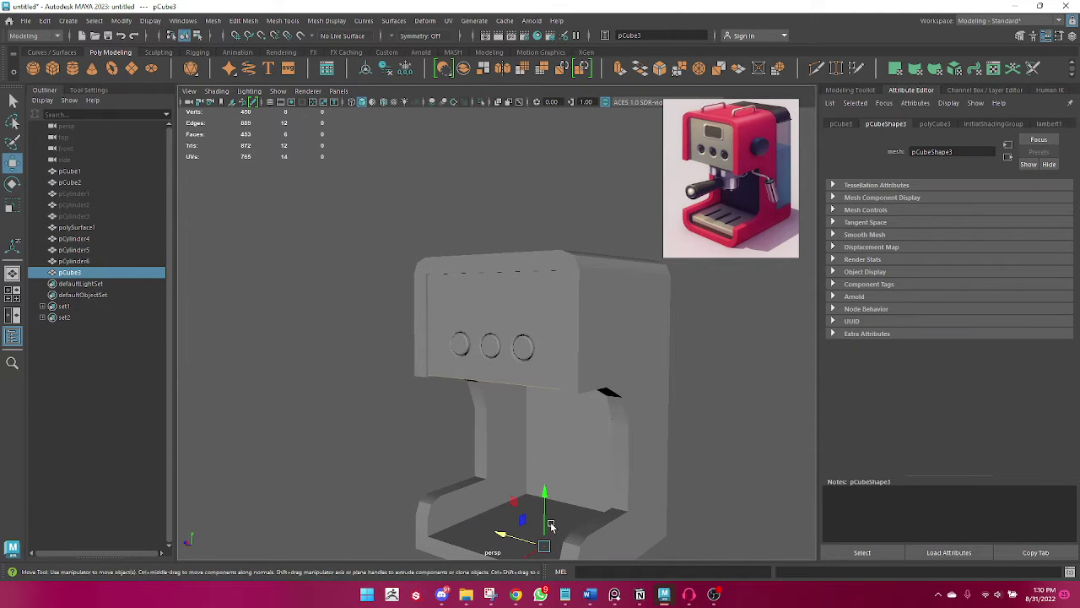
{"action": "mouse_move", "coordinate": [545, 490]}
{"action": "left_mouse_down"}
{"action": "mouse_move", "coordinate": [509, 311]}
{"action": "mouse_move", "coordinate": [413, 340]}
{"action": "left_mouse_up"}
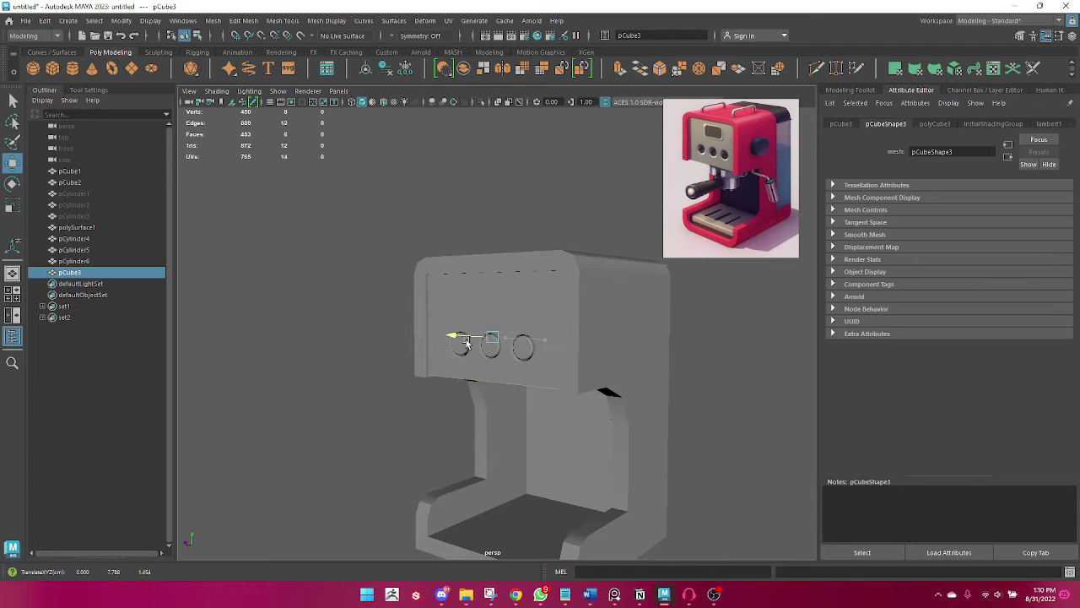
{"action": "key", "text": "ctrl+z"}
{"action": "mouse_move", "coordinate": [493, 373]}
{"action": "left_mouse_down", "text": "alt"}
{"action": "mouse_move", "coordinate": [473, 396]}
{"action": "mouse_move", "coordinate": [379, 431]}
{"action": "mouse_move", "coordinate": [464, 405]}
{"action": "left_mouse_up", "text": "alt"}
{"action": "right_click_drag", "start_coordinate": [463, 405], "coordinate": [550, 335], "text": "alt"}
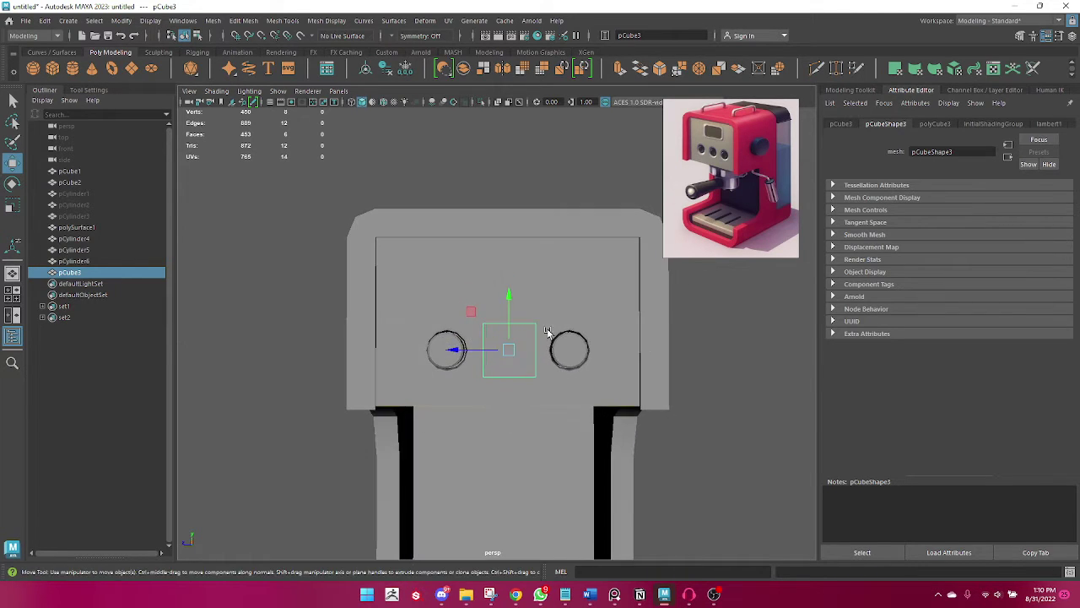
{"action": "mouse_move", "coordinate": [512, 303]}
{"action": "left_mouse_down"}
{"action": "mouse_move", "coordinate": [509, 243]}
{"action": "mouse_move", "coordinate": [422, 304]}
{"action": "mouse_move", "coordinate": [424, 345]}
{"action": "mouse_move", "coordinate": [454, 332]}
{"action": "left_mouse_up"}
{"action": "key", "text": "e"}
{"action": "key", "text": "r"}
{"action": "key", "text": "w"}
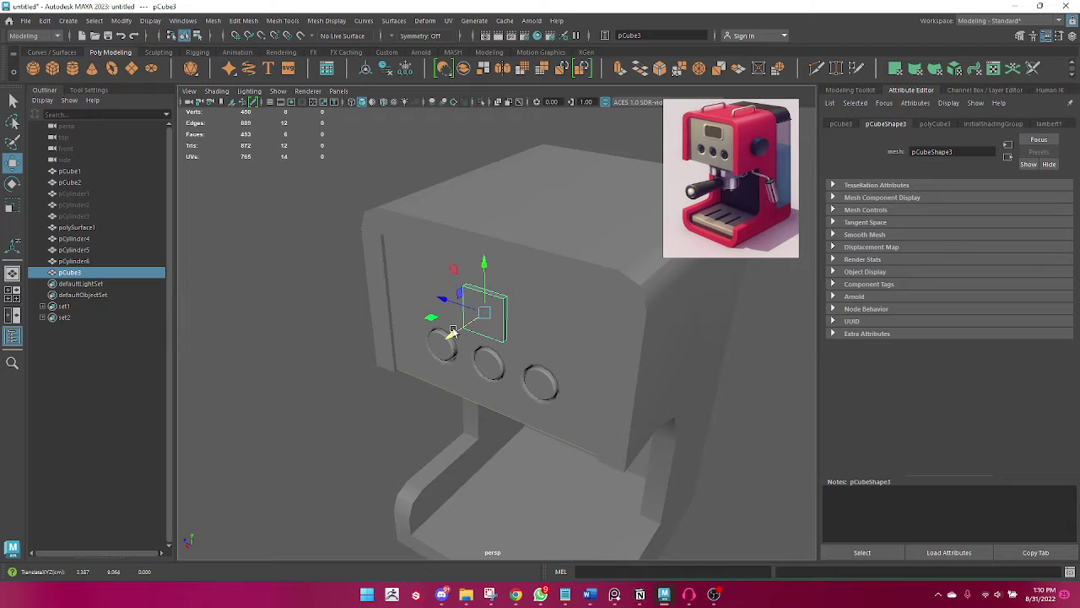
Scale pCube3 wide and flat and seat it on the front face above the knobs.
{"action": "mouse_move", "coordinate": [453, 331]}
{"action": "left_mouse_down", "text": "alt"}
{"action": "mouse_move", "coordinate": [506, 372]}
{"action": "mouse_move", "coordinate": [490, 359]}
{"action": "left_mouse_up", "text": "alt"}
{"action": "right_click_drag", "start_coordinate": [490, 359], "coordinate": [606, 359], "text": "alt"}
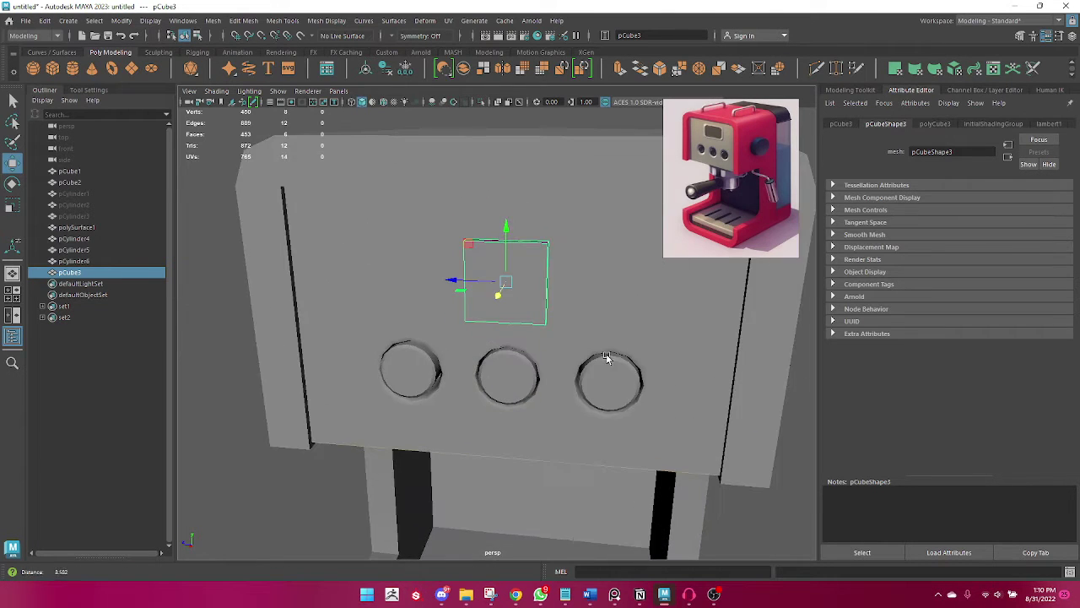
{"action": "left_click_drag", "start_coordinate": [606, 359], "coordinate": [515, 325], "text": "alt"}
{"action": "key", "text": "e"}
{"action": "key", "text": "r"}
{"action": "mouse_move", "coordinate": [466, 275]}
{"action": "left_mouse_down"}
{"action": "mouse_move", "coordinate": [405, 279]}
{"action": "mouse_move", "coordinate": [476, 351]}
{"action": "left_mouse_up"}
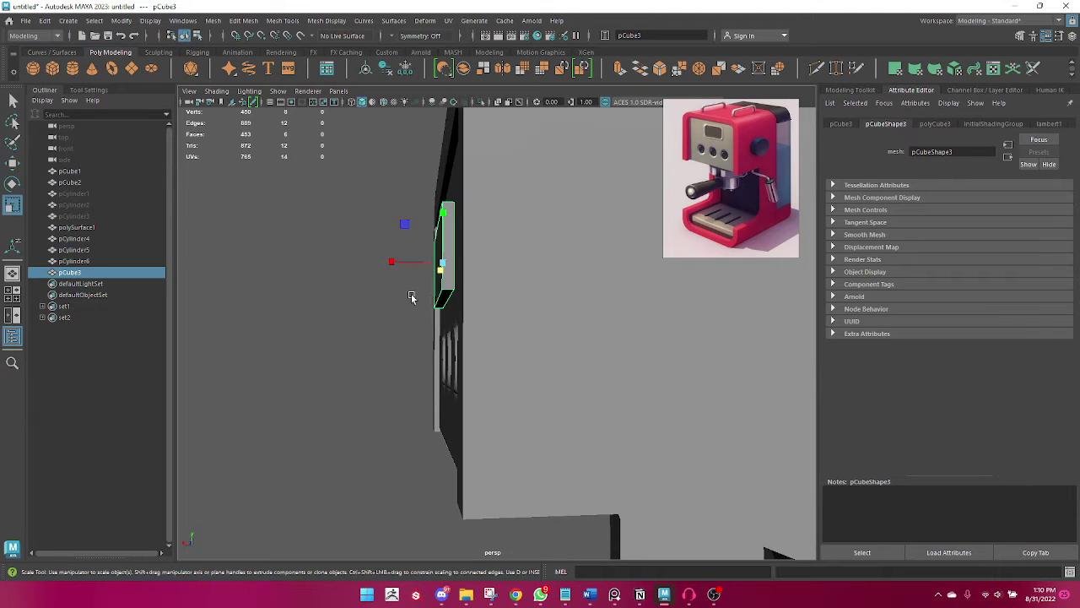
{"action": "key", "text": "w"}
{"action": "mouse_move", "coordinate": [397, 262]}
{"action": "left_mouse_down"}
{"action": "mouse_move", "coordinate": [429, 301]}
{"action": "mouse_move", "coordinate": [557, 343]}
{"action": "left_mouse_up"}
{"action": "key", "text": "q"}
{"action": "right_click_drag", "start_coordinate": [511, 300], "coordinate": [470, 269]}
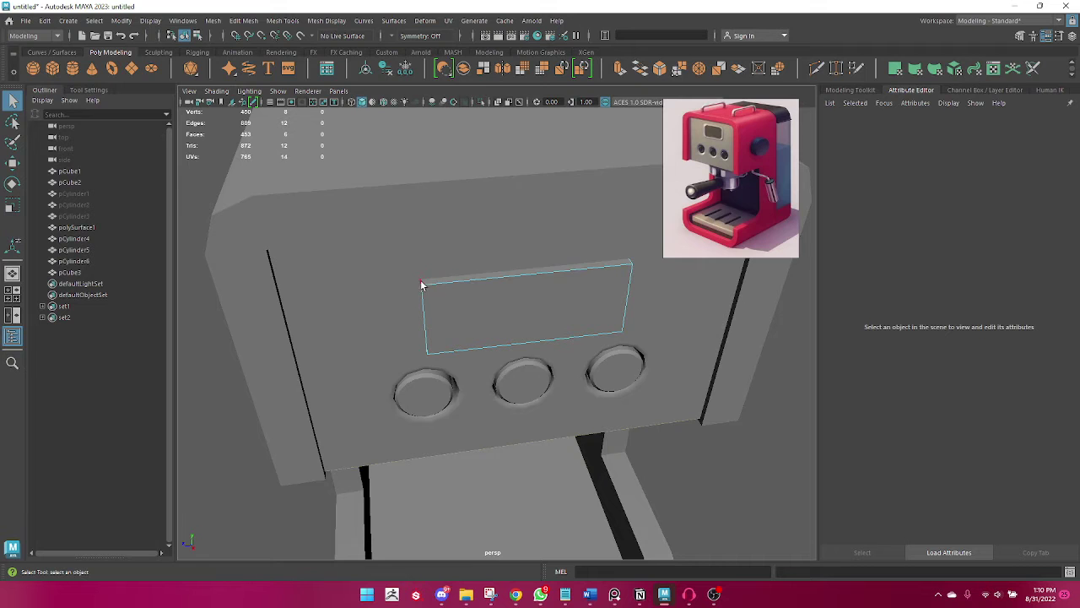
Bevel the display panel's corner edges at fraction 0.5 with 3 segments for rounded corners.
{"action": "mouse_move", "coordinate": [423, 284]}
{"action": "left_mouse_down", "text": "alt"}
{"action": "mouse_move", "coordinate": [475, 301]}
{"action": "mouse_move", "coordinate": [514, 270]}
{"action": "left_mouse_up", "text": "alt"}
{"action": "left_click", "coordinate": [477, 314]}
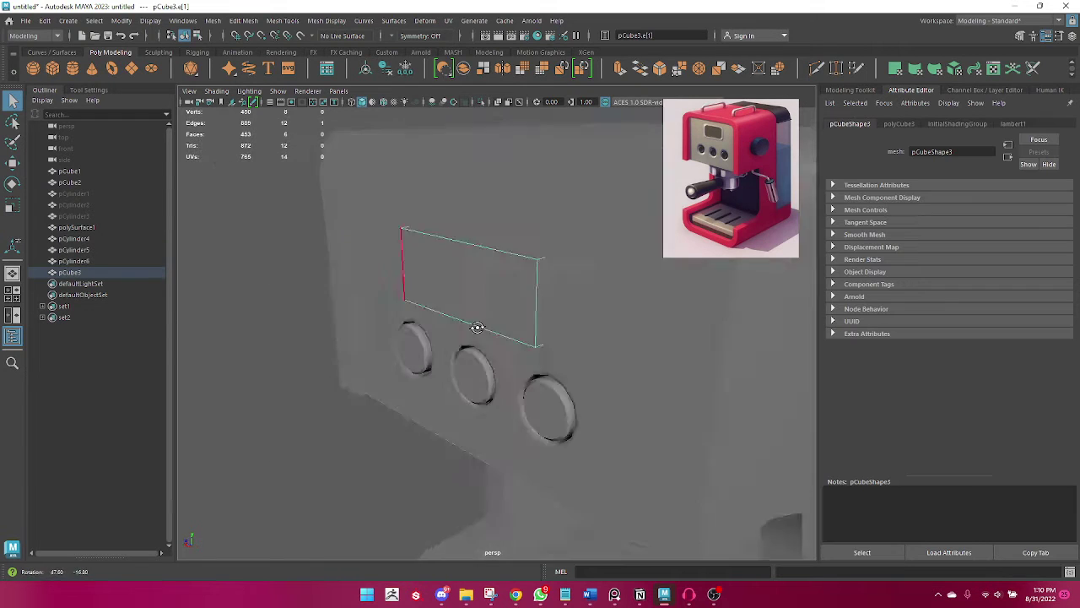
{"action": "left_click", "coordinate": [465, 343], "text": "shift"}
{"action": "mouse_move", "coordinate": [465, 343]}
{"action": "left_mouse_down", "text": "alt"}
{"action": "mouse_move", "coordinate": [514, 294]}
{"action": "mouse_move", "coordinate": [507, 282]}
{"action": "left_mouse_up", "text": "alt"}
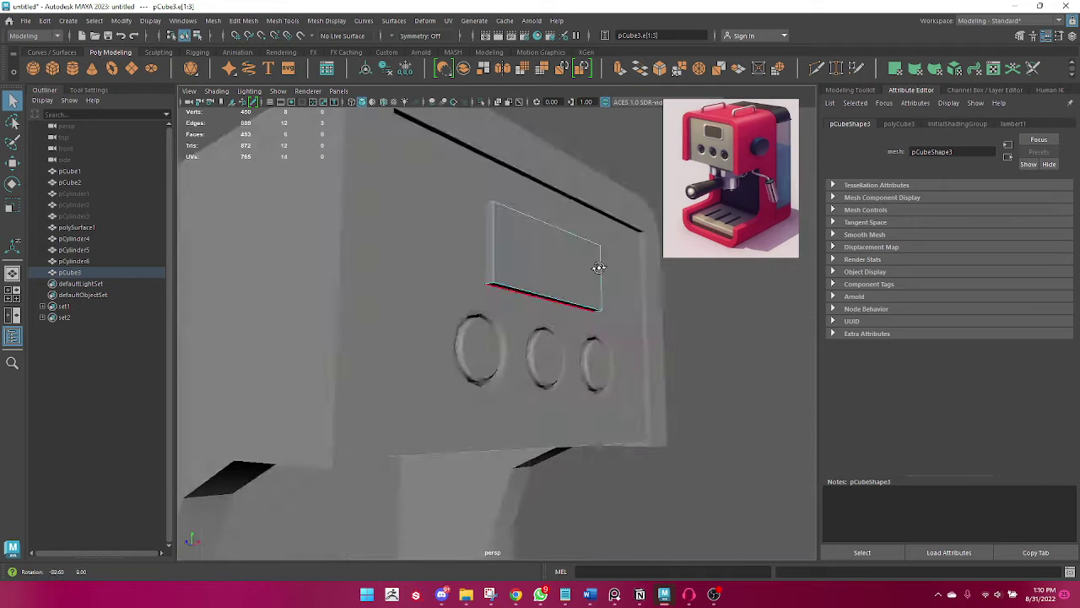
{"action": "left_click", "coordinate": [507, 284], "text": "shift"}
{"action": "right_click_drag", "start_coordinate": [507, 284], "coordinate": [567, 280], "text": "shift"}
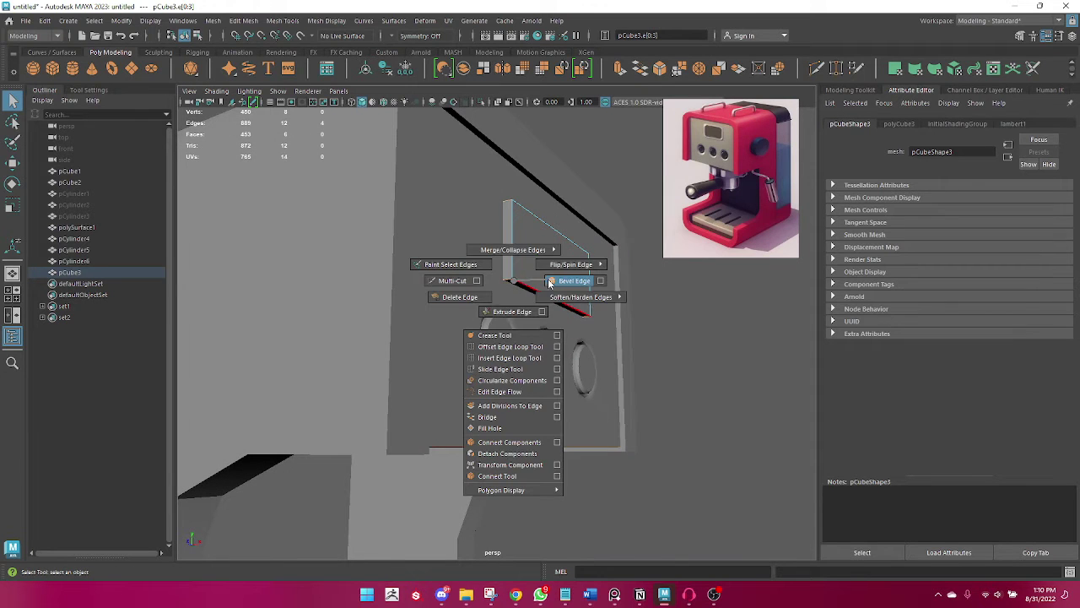
{"action": "left_click_drag", "start_coordinate": [568, 280], "coordinate": [525, 314], "text": "alt"}
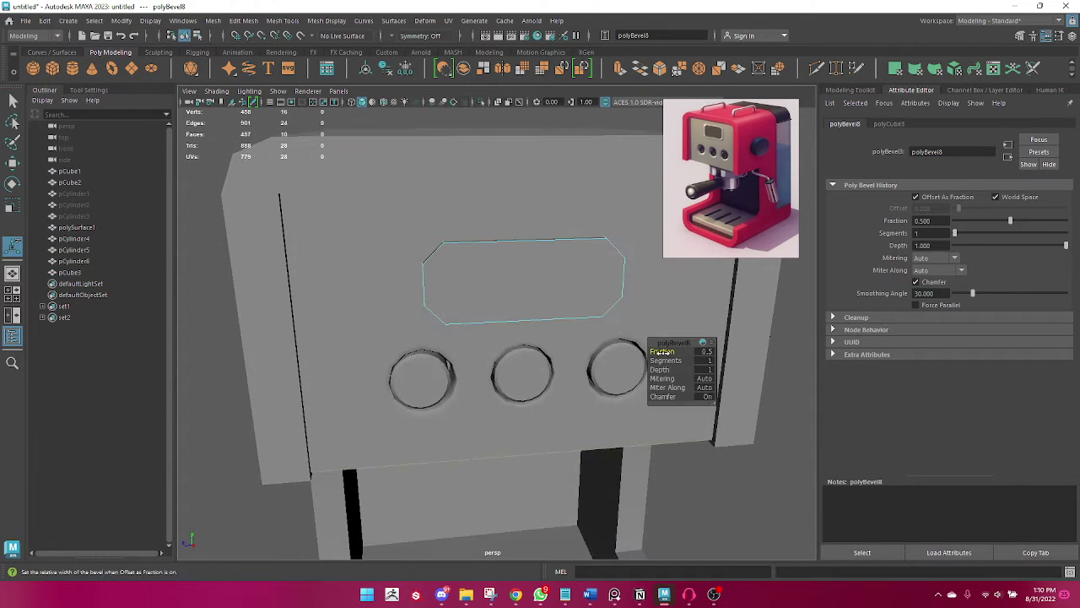
{"action": "mouse_move", "coordinate": [666, 361]}
{"action": "left_mouse_down"}
{"action": "mouse_move", "coordinate": [421, 336]}
{"action": "mouse_move", "coordinate": [669, 344]}
{"action": "mouse_move", "coordinate": [668, 360]}
{"action": "left_mouse_up"}
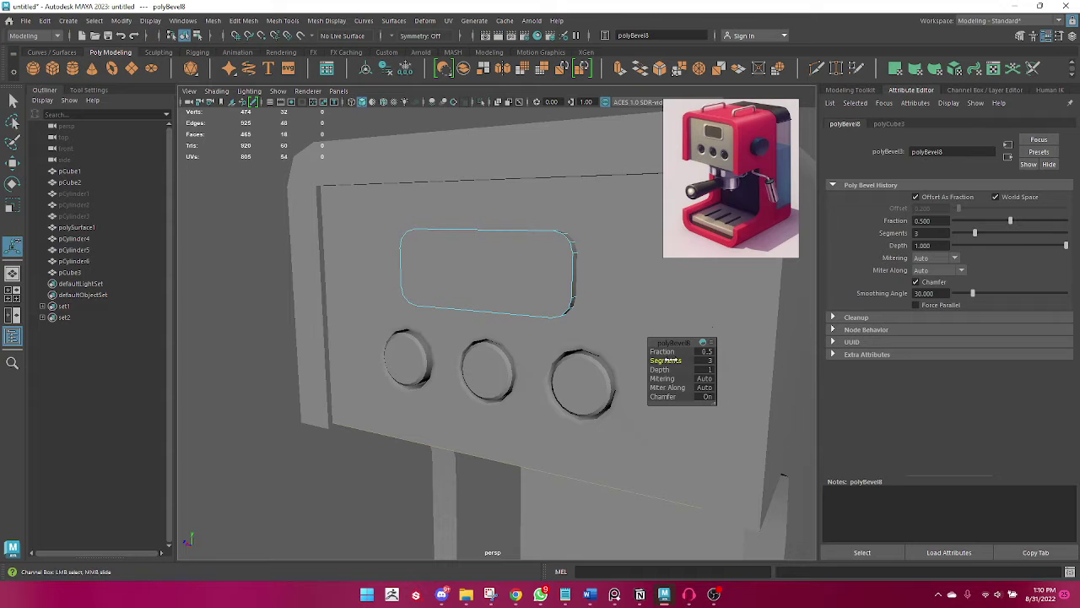
{"action": "key", "text": "q"}
{"action": "left_click", "coordinate": [499, 246]}
Move the rounded display panel in depth so it sits against the machine's front face.
{"action": "left_click", "coordinate": [330, 295]}
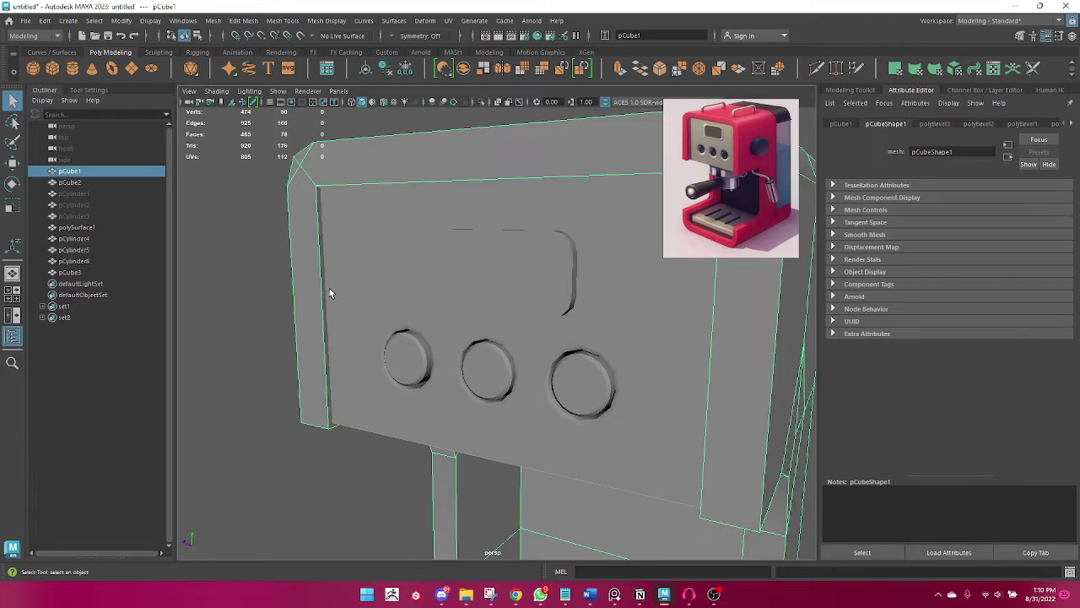
{"action": "mouse_move", "coordinate": [330, 294]}
{"action": "left_mouse_down", "text": "alt"}
{"action": "mouse_move", "coordinate": [369, 435]}
{"action": "mouse_move", "coordinate": [533, 355]}
{"action": "left_mouse_up", "text": "alt"}
{"action": "left_click", "coordinate": [370, 435]}
{"action": "left_click", "coordinate": [524, 304]}
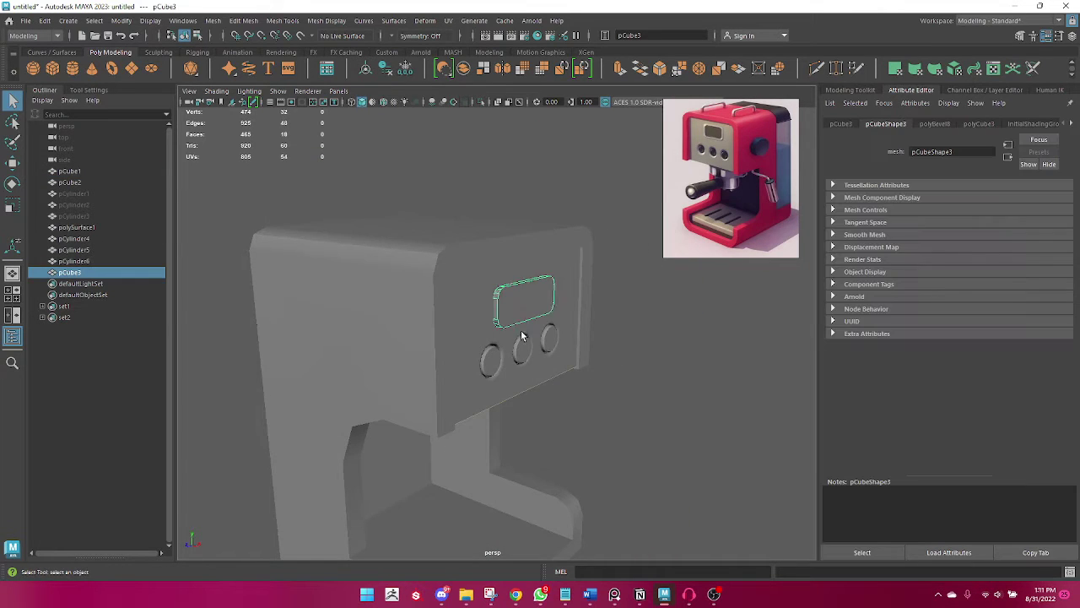
{"action": "left_click_drag", "start_coordinate": [523, 304], "coordinate": [525, 373], "text": "alt"}
{"action": "key", "text": "w"}
{"action": "left_click_drag", "start_coordinate": [573, 308], "coordinate": [557, 311]}
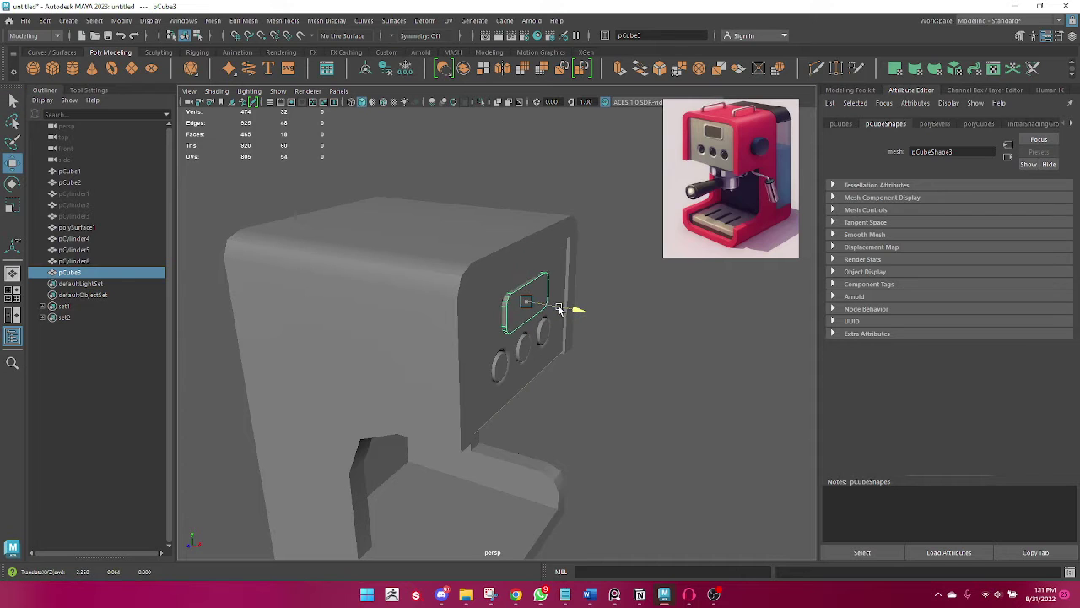
Scale the display panel along its depth so it fits snugly on the front.
{"action": "left_click_drag", "start_coordinate": [639, 379], "coordinate": [428, 383], "text": "alt"}
{"action": "key", "text": "e"}
{"action": "key", "text": "r"}
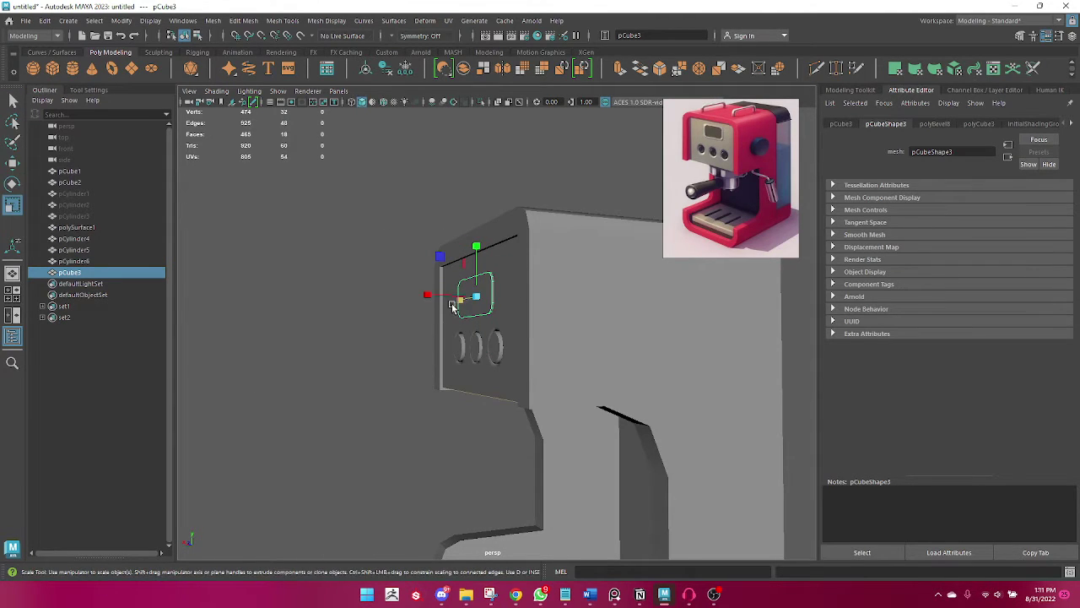
{"action": "left_click_drag", "start_coordinate": [432, 297], "coordinate": [396, 297]}
{"action": "left_click", "coordinate": [391, 379]}
{"action": "mouse_move", "coordinate": [391, 379]}
{"action": "left_mouse_down", "text": "alt"}
{"action": "mouse_move", "coordinate": [394, 409]}
{"action": "mouse_move", "coordinate": [421, 417]}
{"action": "left_mouse_up", "text": "alt"}
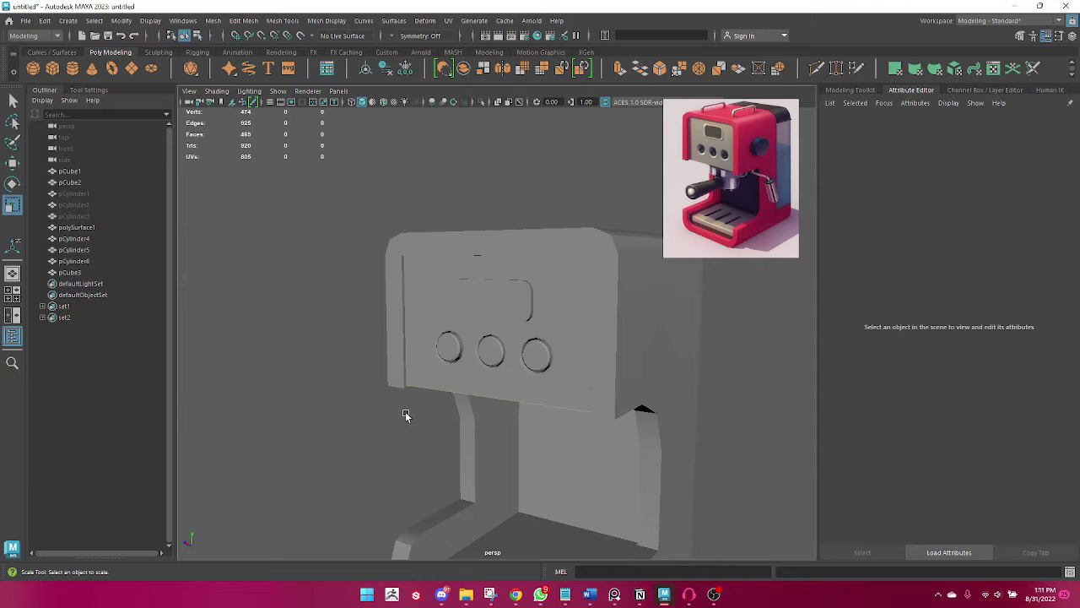
{"action": "left_click_drag", "start_coordinate": [405, 411], "coordinate": [472, 363], "text": "alt"}
{"action": "left_click", "coordinate": [498, 294]}
{"action": "mouse_move", "coordinate": [497, 294]}
{"action": "left_mouse_down", "text": "alt"}
{"action": "mouse_move", "coordinate": [452, 353]}
{"action": "mouse_move", "coordinate": [520, 352]}
{"action": "left_mouse_up", "text": "alt"}
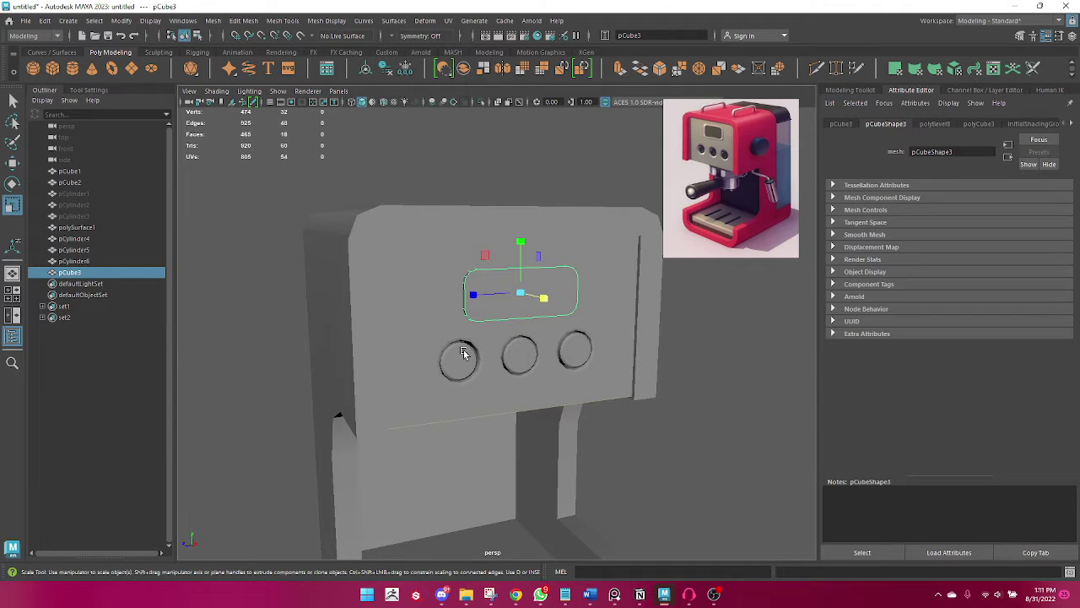
{"action": "key", "text": "w"}
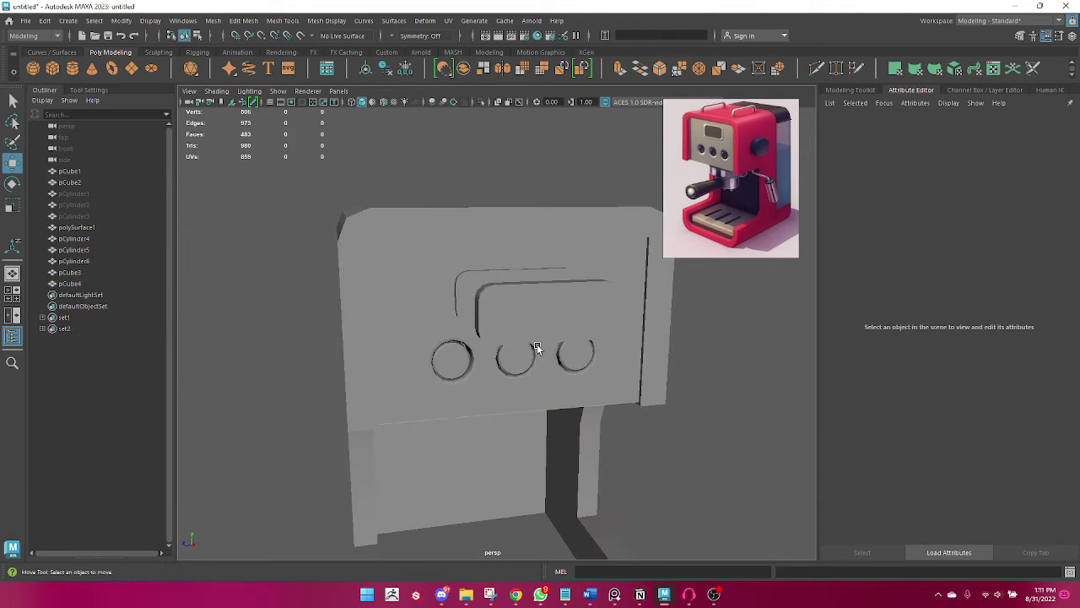
Isolate the display panel and delete its front and back faces.
{"action": "left_click", "coordinate": [470, 272]}
{"action": "mouse_move", "coordinate": [471, 275]}
{"action": "left_mouse_down", "text": "alt"}
{"action": "mouse_move", "coordinate": [483, 335]}
{"action": "mouse_move", "coordinate": [465, 330]}
{"action": "left_mouse_up", "text": "alt"}
{"action": "left_click", "coordinate": [477, 103]}
{"action": "right_click_drag", "start_coordinate": [495, 262], "coordinate": [502, 295]}
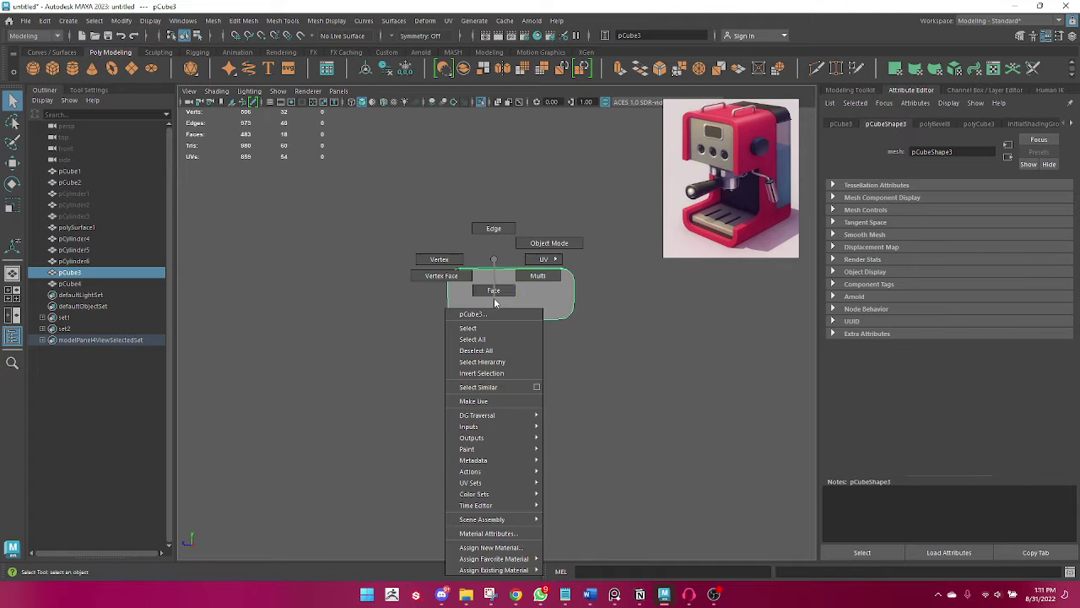
{"action": "left_click", "coordinate": [501, 295]}
{"action": "mouse_move", "coordinate": [501, 295]}
{"action": "left_mouse_down", "text": "alt"}
{"action": "mouse_move", "coordinate": [434, 341]}
{"action": "mouse_move", "coordinate": [441, 304]}
{"action": "mouse_move", "coordinate": [552, 295]}
{"action": "mouse_move", "coordinate": [501, 292]}
{"action": "left_mouse_up", "text": "alt"}
{"action": "left_click", "coordinate": [444, 304], "text": "shift"}
{"action": "key", "text": "Delete"}
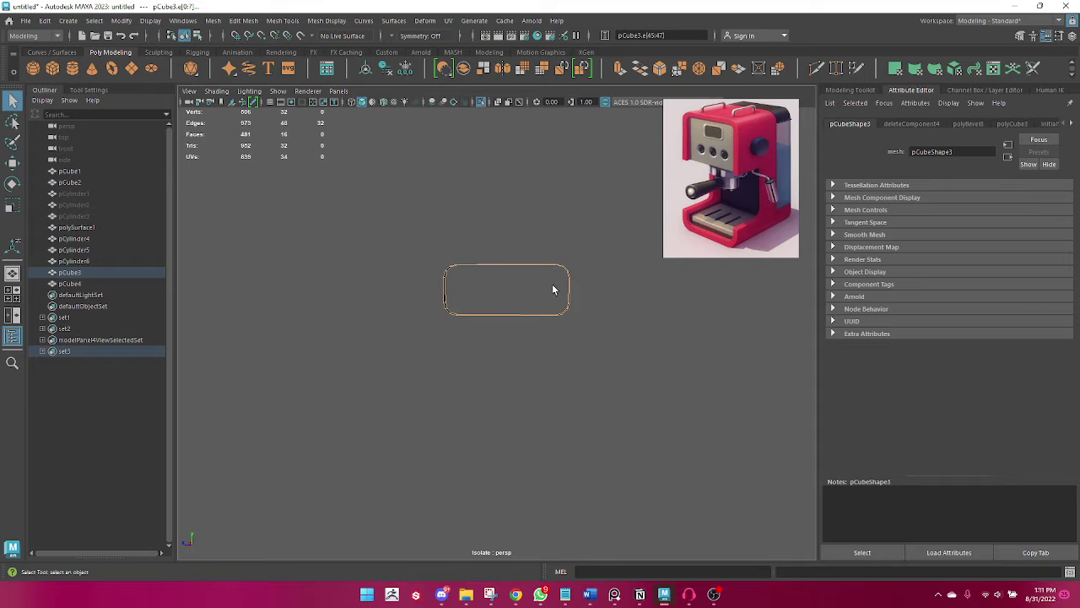
Select the hollow ring's border edge loop and extrude it.
{"action": "mouse_move", "coordinate": [572, 262]}
{"action": "right_mouse_down"}
{"action": "mouse_move", "coordinate": [573, 284]}
{"action": "mouse_move", "coordinate": [628, 243]}
{"action": "right_mouse_up"}
{"action": "left_click", "coordinate": [586, 275]}
{"action": "left_click", "coordinate": [570, 286]}
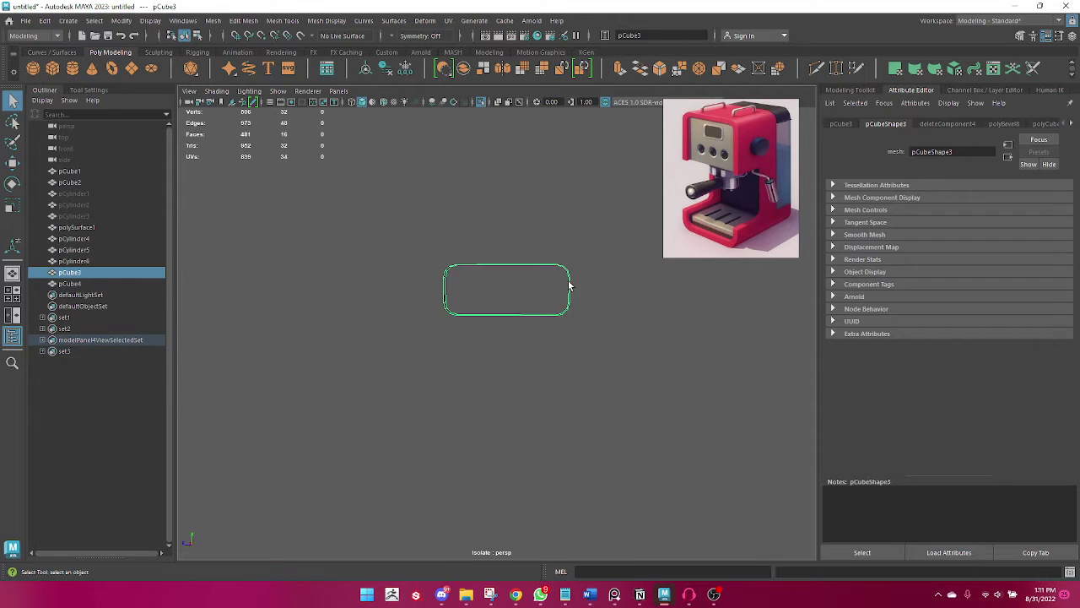
{"action": "mouse_move", "coordinate": [568, 285]}
{"action": "left_mouse_down", "text": "alt"}
{"action": "mouse_move", "coordinate": [523, 309]}
{"action": "mouse_move", "coordinate": [540, 309]}
{"action": "left_mouse_up", "text": "alt"}
{"action": "right_click_drag", "start_coordinate": [549, 295], "coordinate": [596, 352]}
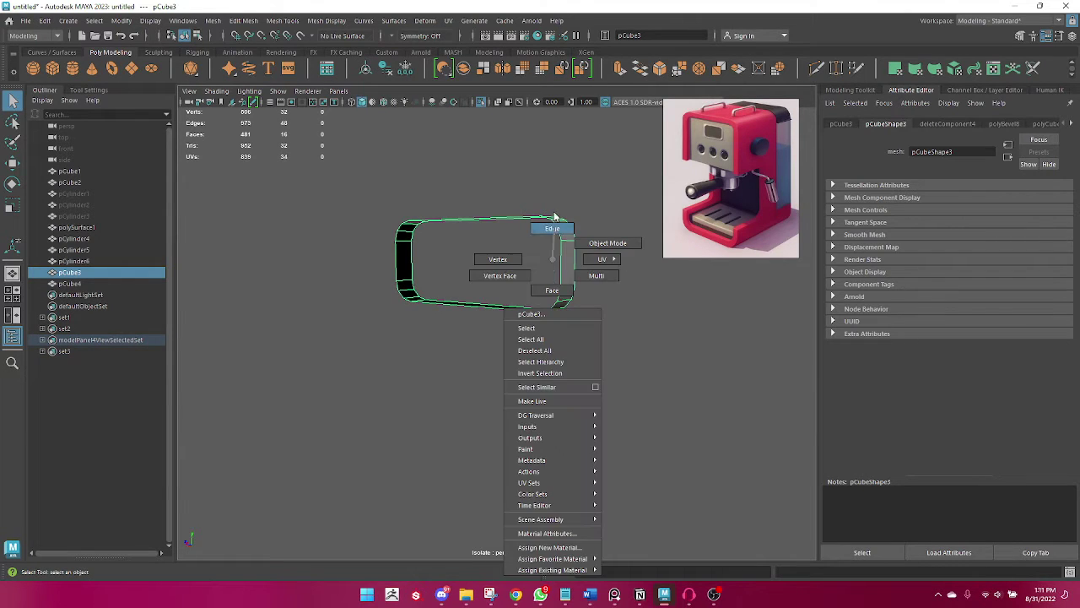
{"action": "middle_click_drag", "start_coordinate": [595, 352], "coordinate": [612, 385], "text": "alt"}
{"action": "double_click", "coordinate": [612, 384]}
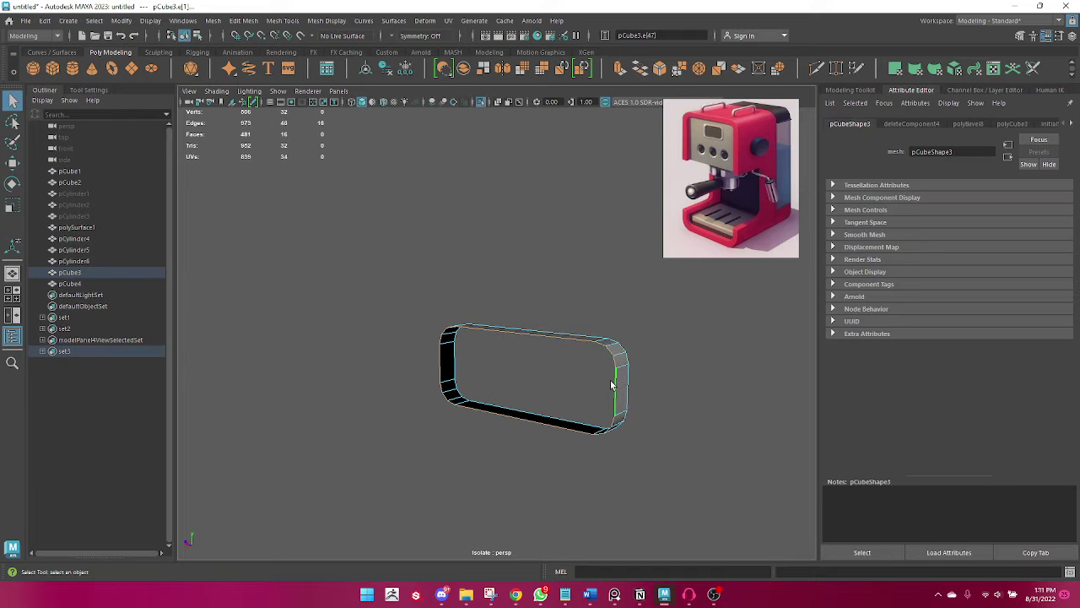
{"action": "key", "text": "ctrl+e"}
Scale the extruded border inward, push the ring back for depth, then show the whole machine.
{"action": "left_click_drag", "start_coordinate": [517, 376], "coordinate": [464, 403]}
{"action": "key", "text": "w"}
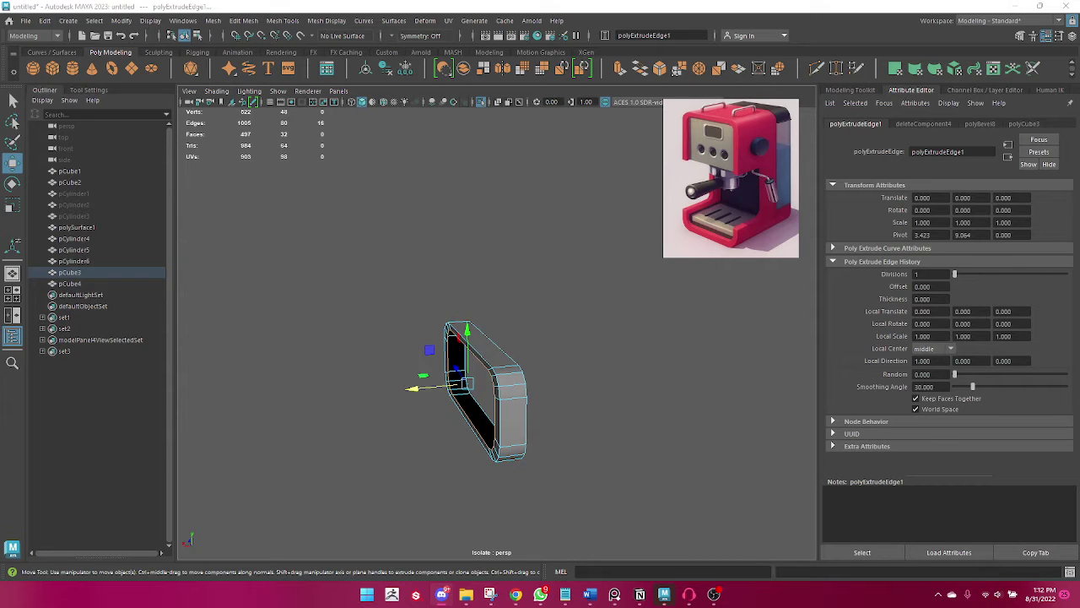
{"action": "left_click_drag", "start_coordinate": [519, 490], "coordinate": [462, 471], "text": "alt"}
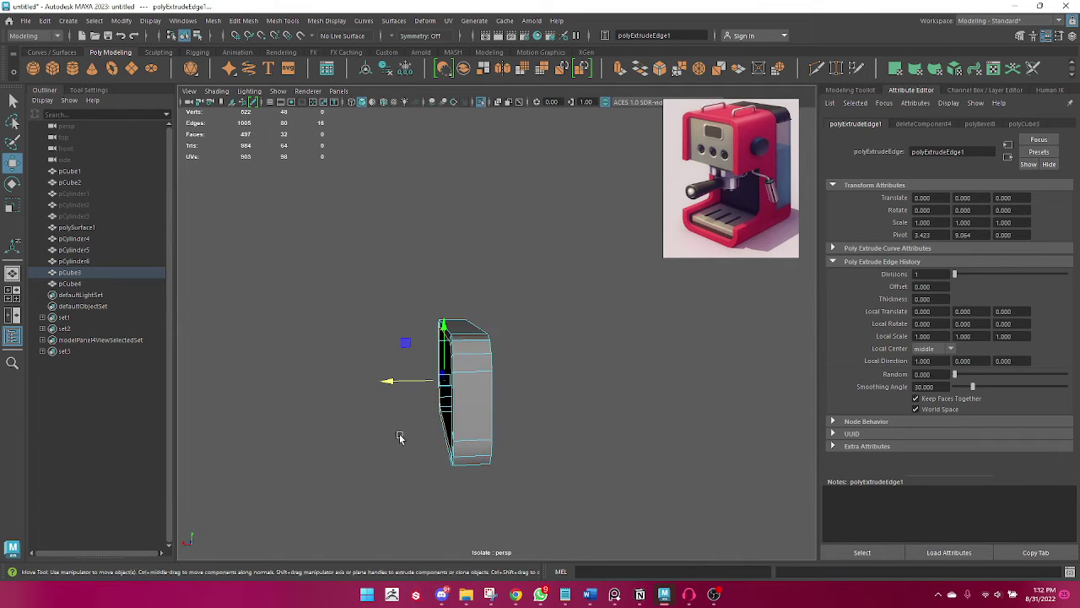
{"action": "left_click_drag", "start_coordinate": [405, 437], "coordinate": [402, 490], "text": "alt"}
{"action": "mouse_move", "coordinate": [397, 386]}
{"action": "left_mouse_down", "text": "shift"}
{"action": "mouse_move", "coordinate": [438, 389]}
{"action": "mouse_move", "coordinate": [559, 479]}
{"action": "mouse_move", "coordinate": [585, 482]}
{"action": "mouse_move", "coordinate": [571, 465]}
{"action": "mouse_move", "coordinate": [453, 469]}
{"action": "left_mouse_up", "text": "shift"}
{"action": "left_click", "coordinate": [603, 496]}
{"action": "left_click", "coordinate": [484, 101]}
Slide the copied rounded panel pCube4 along X to sit above the three knobs.
{"action": "scroll", "coordinate": [490, 321], "scroll_direction": "down", "scroll_amount": 3}
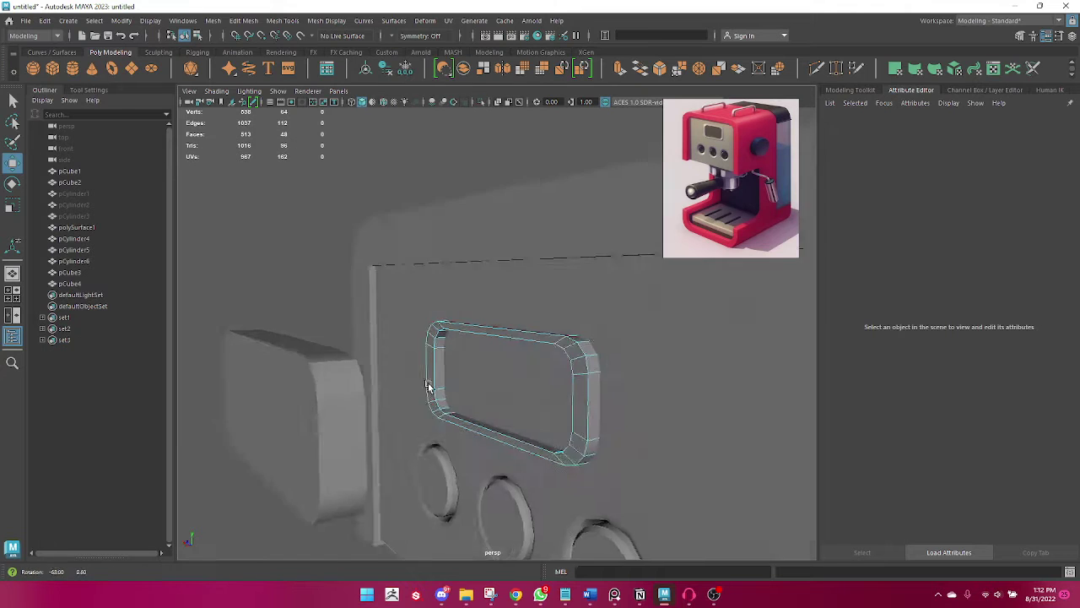
{"action": "left_click_drag", "start_coordinate": [489, 321], "coordinate": [499, 386], "text": "alt"}
{"action": "left_click_drag", "start_coordinate": [508, 437], "coordinate": [535, 374], "text": "alt"}
{"action": "left_click", "coordinate": [537, 372]}
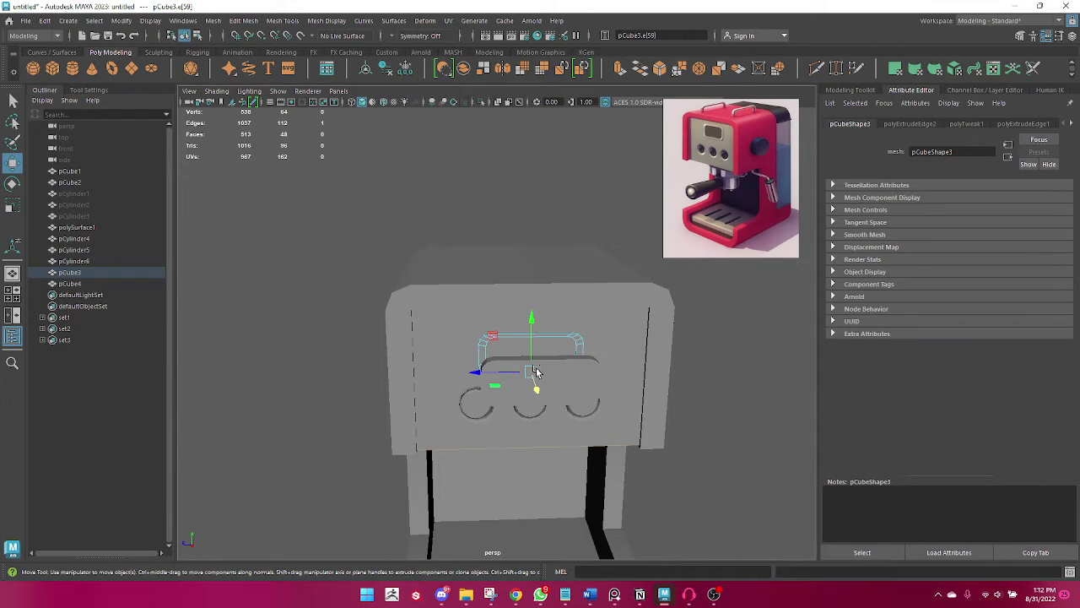
{"action": "left_click", "coordinate": [534, 383]}
{"action": "left_click_drag", "start_coordinate": [534, 383], "coordinate": [564, 424], "text": "alt"}
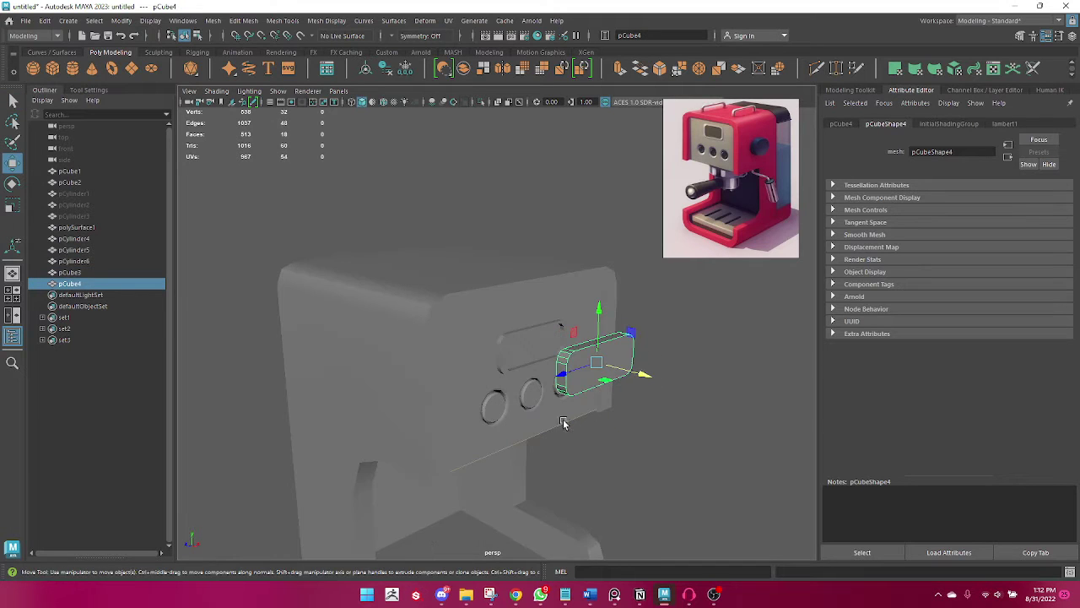
{"action": "left_click_drag", "start_coordinate": [634, 374], "coordinate": [568, 354]}
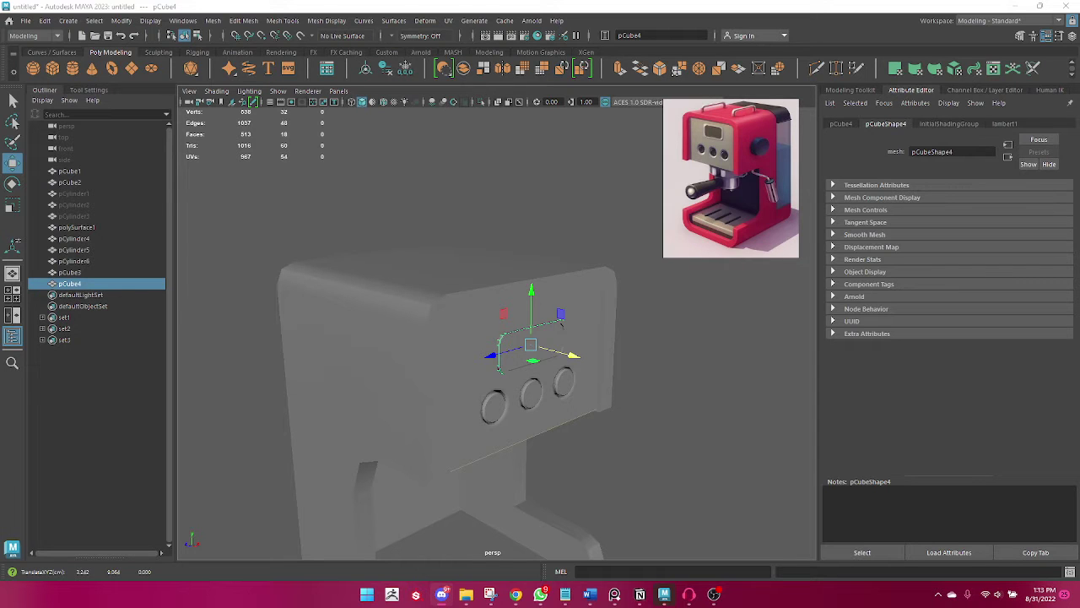
Scale the copied panel down and flatten it to fit inside the bezel.
{"action": "mouse_move", "coordinate": [608, 439]}
{"action": "left_mouse_down", "text": "alt"}
{"action": "mouse_move", "coordinate": [566, 434]}
{"action": "mouse_move", "coordinate": [550, 461]}
{"action": "mouse_move", "coordinate": [484, 448]}
{"action": "left_mouse_up", "text": "alt"}
{"action": "mouse_move", "coordinate": [484, 448]}
{"action": "right_mouse_down", "text": "alt"}
{"action": "mouse_move", "coordinate": [604, 510]}
{"action": "mouse_move", "coordinate": [560, 447]}
{"action": "right_mouse_up", "text": "alt"}
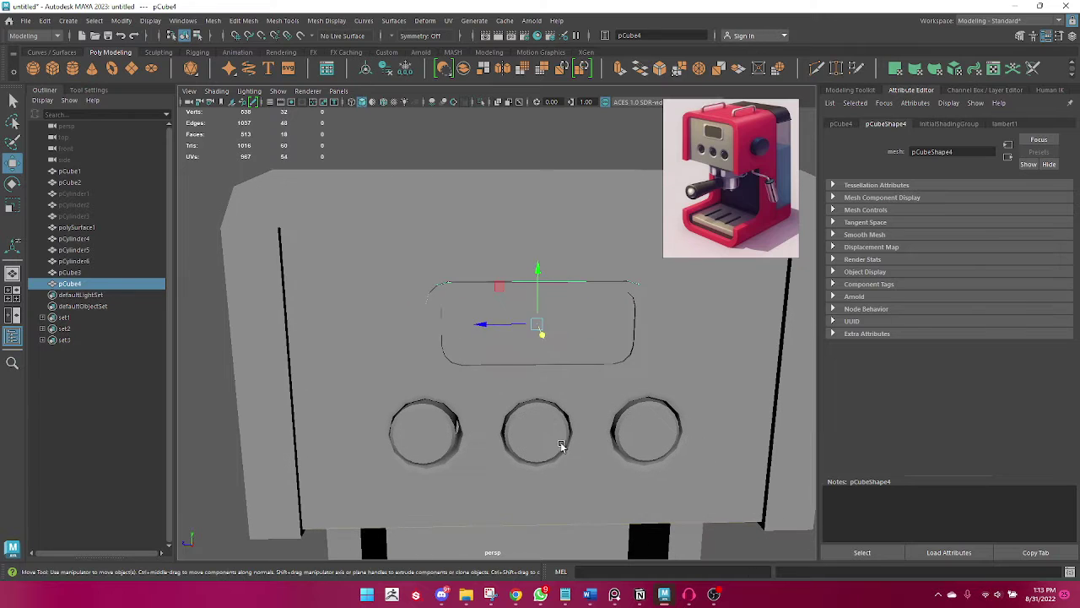
{"action": "key", "text": "e"}
{"action": "key", "text": "r"}
{"action": "mouse_move", "coordinate": [537, 324]}
{"action": "left_mouse_down"}
{"action": "mouse_move", "coordinate": [509, 329]}
{"action": "mouse_move", "coordinate": [494, 391]}
{"action": "mouse_move", "coordinate": [563, 387]}
{"action": "mouse_move", "coordinate": [489, 309]}
{"action": "mouse_move", "coordinate": [517, 321]}
{"action": "mouse_move", "coordinate": [482, 312]}
{"action": "left_mouse_up"}
{"action": "key", "text": "w"}
{"action": "scroll", "coordinate": [540, 352], "scroll_direction": "up", "scroll_amount": 2}
{"action": "key", "text": "r"}
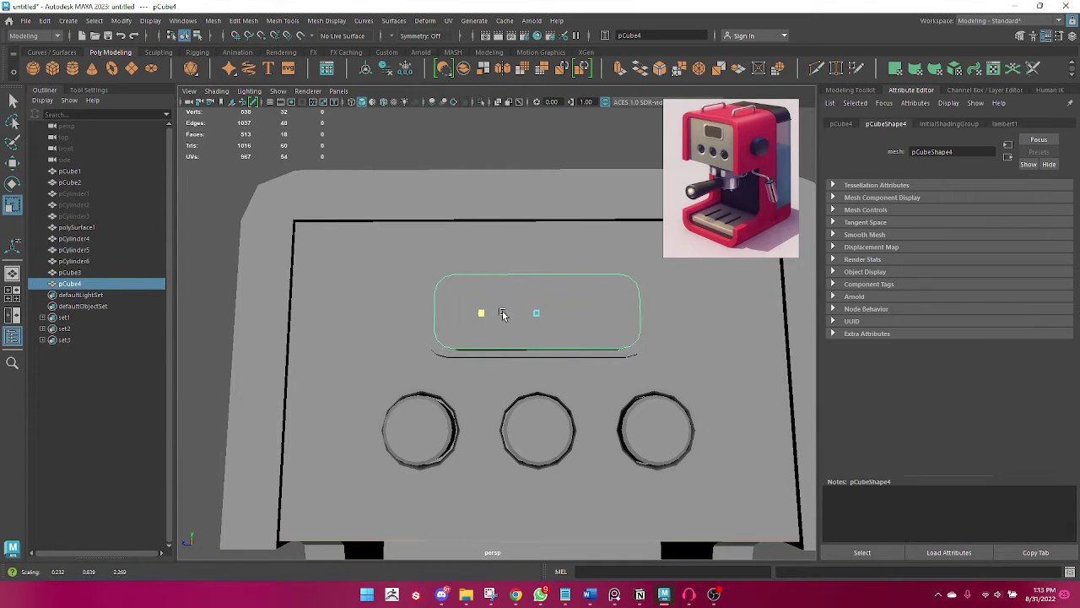
{"action": "scroll", "coordinate": [473, 222], "scroll_direction": "down", "scroll_amount": 4}
Check the front from an angle and reselect the screen insert for repositioning.
{"action": "left_click", "coordinate": [473, 222]}
{"action": "mouse_move", "coordinate": [473, 222]}
{"action": "left_mouse_down", "text": "alt"}
{"action": "mouse_move", "coordinate": [498, 312]}
{"action": "mouse_move", "coordinate": [451, 308]}
{"action": "mouse_move", "coordinate": [572, 308]}
{"action": "mouse_move", "coordinate": [622, 346]}
{"action": "left_mouse_up", "text": "alt"}
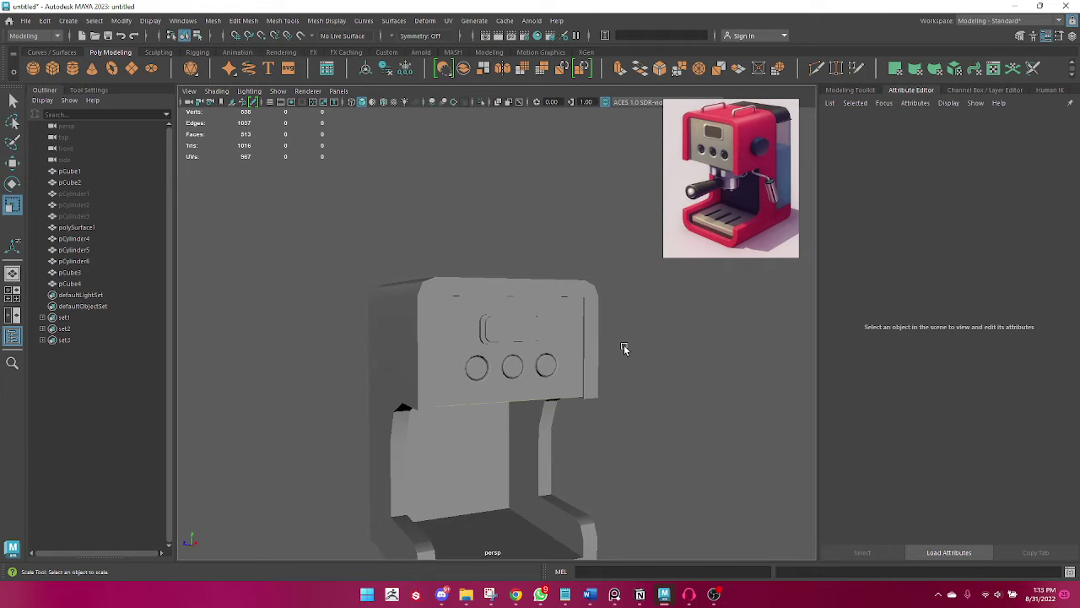
{"action": "scroll", "coordinate": [623, 348], "scroll_direction": "up", "scroll_amount": 3}
{"action": "left_click_drag", "start_coordinate": [623, 348], "coordinate": [590, 415], "text": "alt"}
{"action": "scroll", "coordinate": [590, 415], "scroll_direction": "up", "scroll_amount": 3}
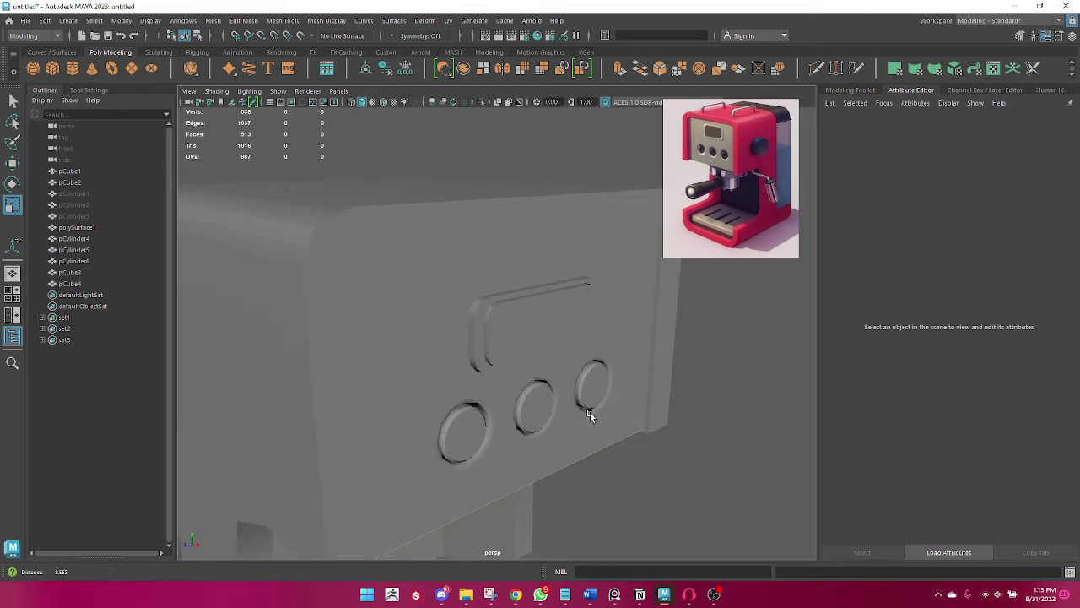
{"action": "left_click", "coordinate": [476, 345]}
{"action": "mouse_move", "coordinate": [479, 386]}
{"action": "left_mouse_down", "text": "alt"}
{"action": "mouse_move", "coordinate": [495, 386]}
{"action": "mouse_move", "coordinate": [562, 313]}
{"action": "left_mouse_up", "text": "alt"}
{"action": "key", "text": "w"}
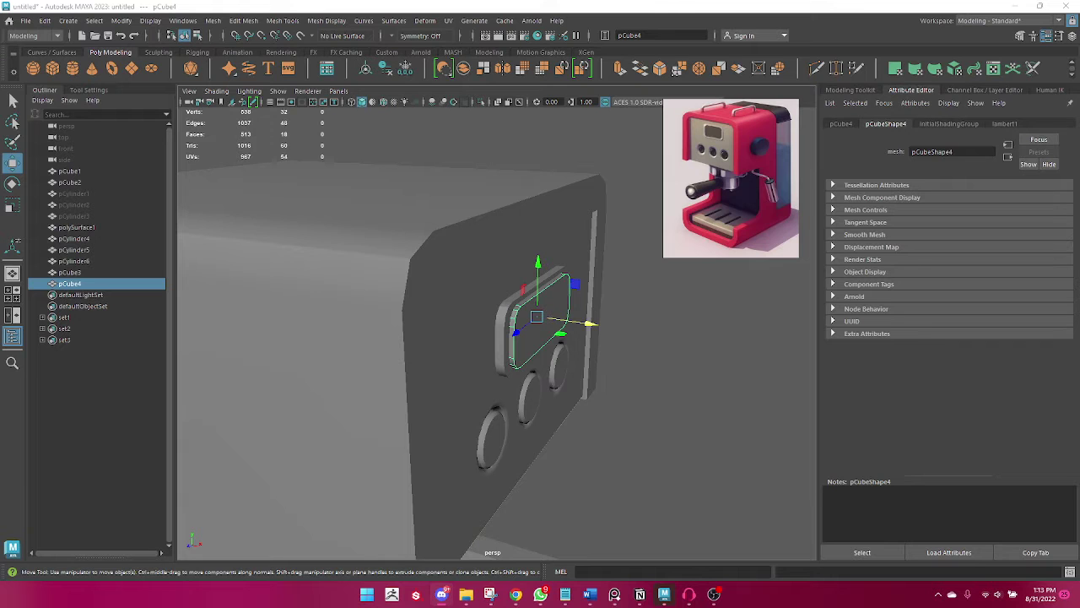
Nudge the screen insert into the bezel, then select the bezel frame.
{"action": "mouse_move", "coordinate": [521, 399]}
{"action": "left_mouse_down", "text": "alt"}
{"action": "mouse_move", "coordinate": [622, 414]}
{"action": "mouse_move", "coordinate": [391, 459]}
{"action": "mouse_move", "coordinate": [498, 362]}
{"action": "mouse_move", "coordinate": [454, 336]}
{"action": "left_mouse_up", "text": "alt"}
{"action": "left_click", "coordinate": [390, 447]}
{"action": "left_click", "coordinate": [500, 361]}
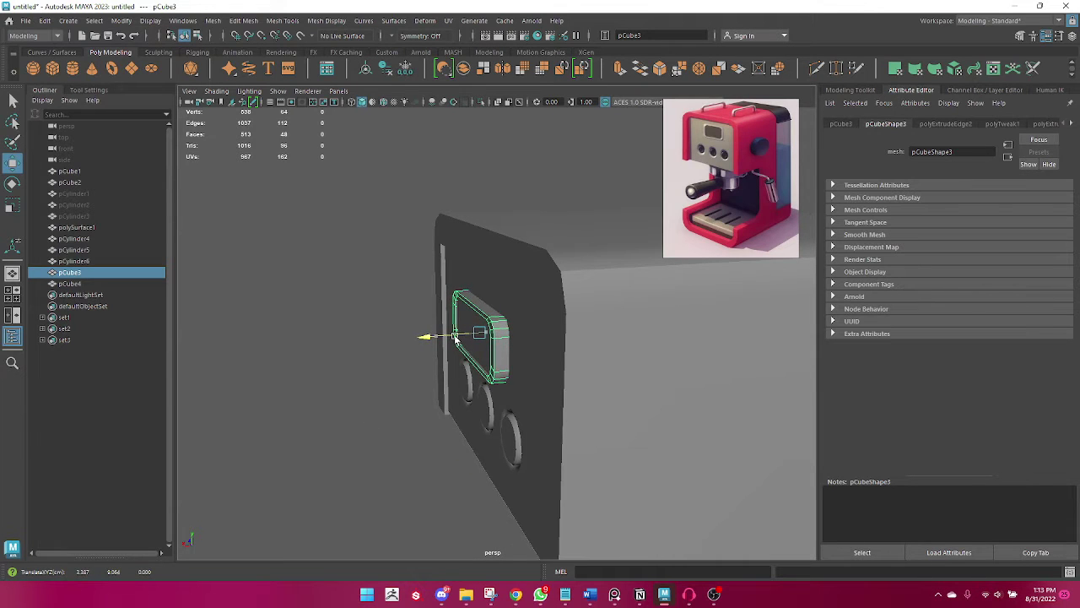
{"action": "mouse_move", "coordinate": [383, 413]}
{"action": "left_mouse_down", "text": "alt"}
{"action": "mouse_move", "coordinate": [525, 415]}
{"action": "mouse_move", "coordinate": [572, 427]}
{"action": "mouse_move", "coordinate": [641, 397]}
{"action": "left_mouse_up", "text": "alt"}
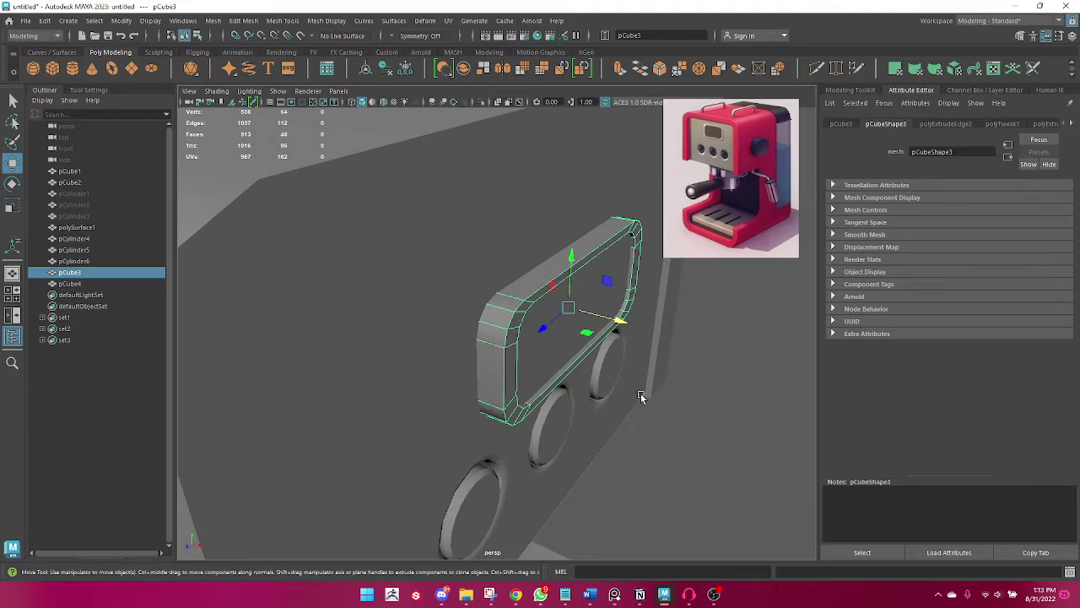
Shift the thin strip slightly sideways along the panel's lower edge and review the front.
{"action": "left_click", "coordinate": [555, 367]}
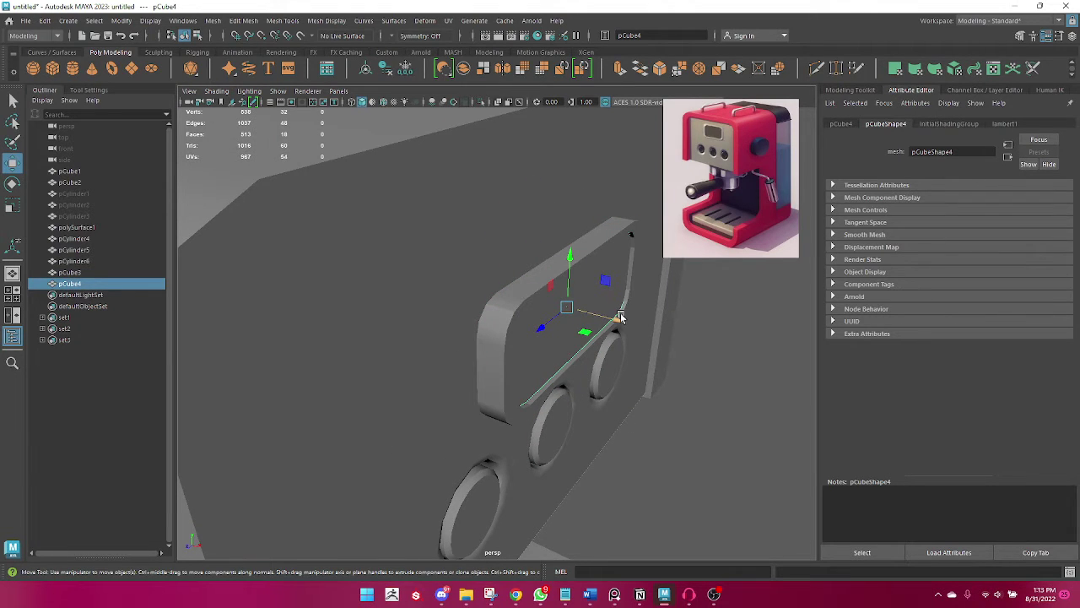
{"action": "left_click_drag", "start_coordinate": [617, 322], "coordinate": [614, 319]}
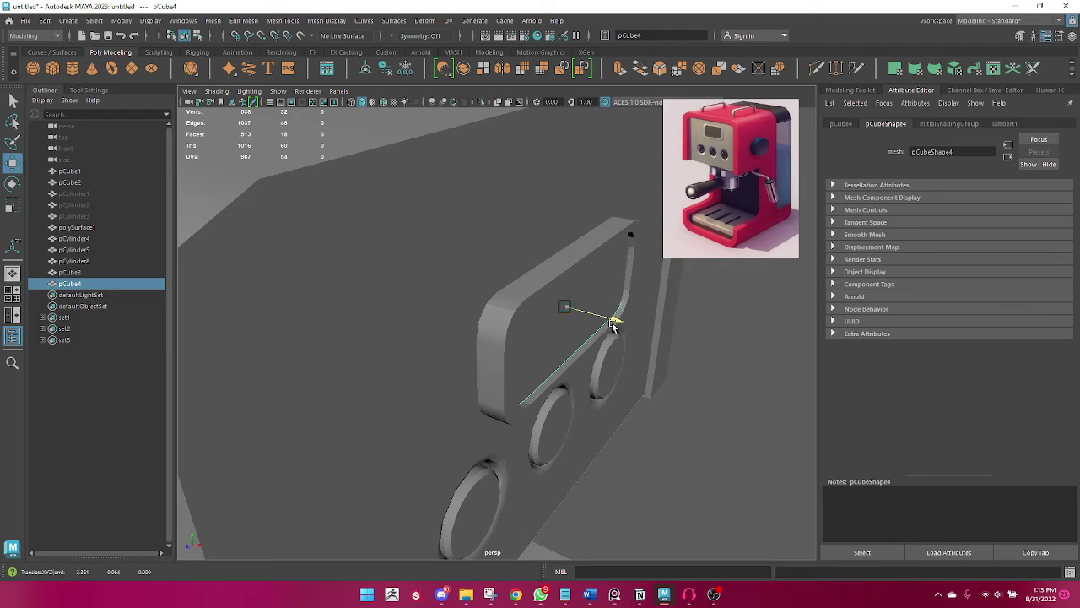
{"action": "mouse_move", "coordinate": [691, 439]}
{"action": "left_mouse_down", "text": "alt"}
{"action": "mouse_move", "coordinate": [535, 405]}
{"action": "mouse_move", "coordinate": [526, 434]}
{"action": "left_mouse_up", "text": "alt"}
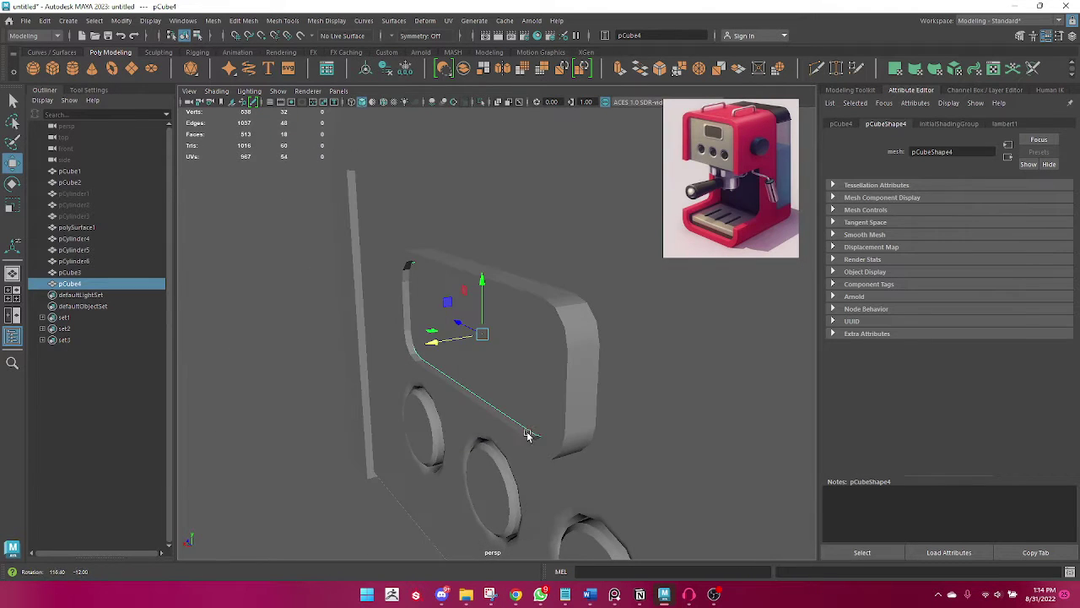
{"action": "left_click", "coordinate": [212, 417]}
{"action": "mouse_move", "coordinate": [212, 417]}
{"action": "left_mouse_down", "text": "alt"}
{"action": "mouse_move", "coordinate": [362, 386]}
{"action": "mouse_move", "coordinate": [945, 411]}
{"action": "mouse_move", "coordinate": [625, 419]}
{"action": "mouse_move", "coordinate": [923, 388]}
{"action": "mouse_move", "coordinate": [422, 429]}
{"action": "mouse_move", "coordinate": [493, 396]}
{"action": "left_mouse_up", "text": "alt"}
{"action": "left_click", "coordinate": [504, 351]}
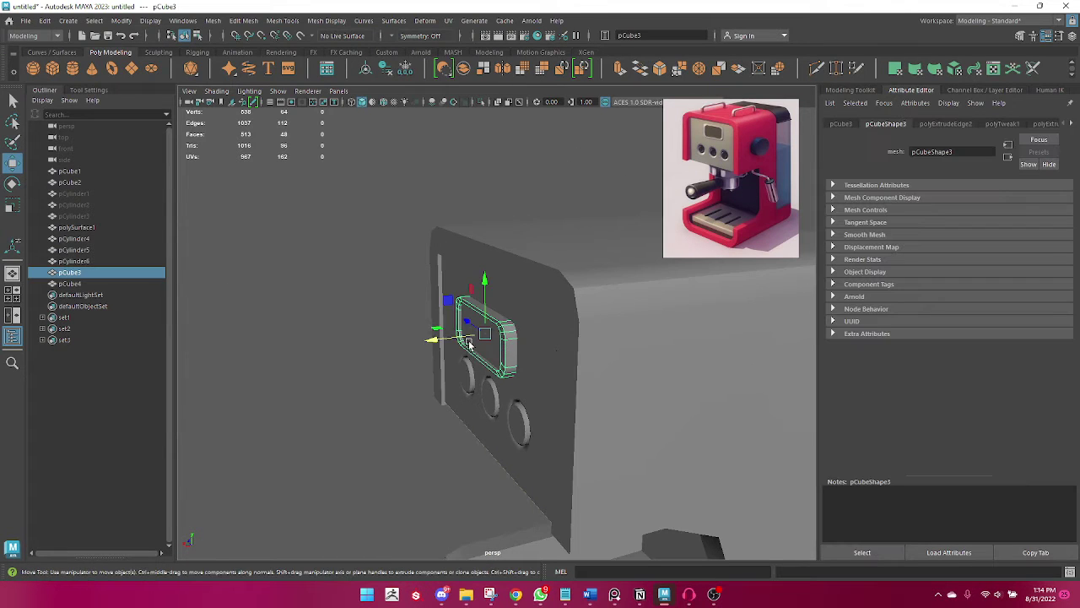
{"action": "left_click", "coordinate": [368, 447]}
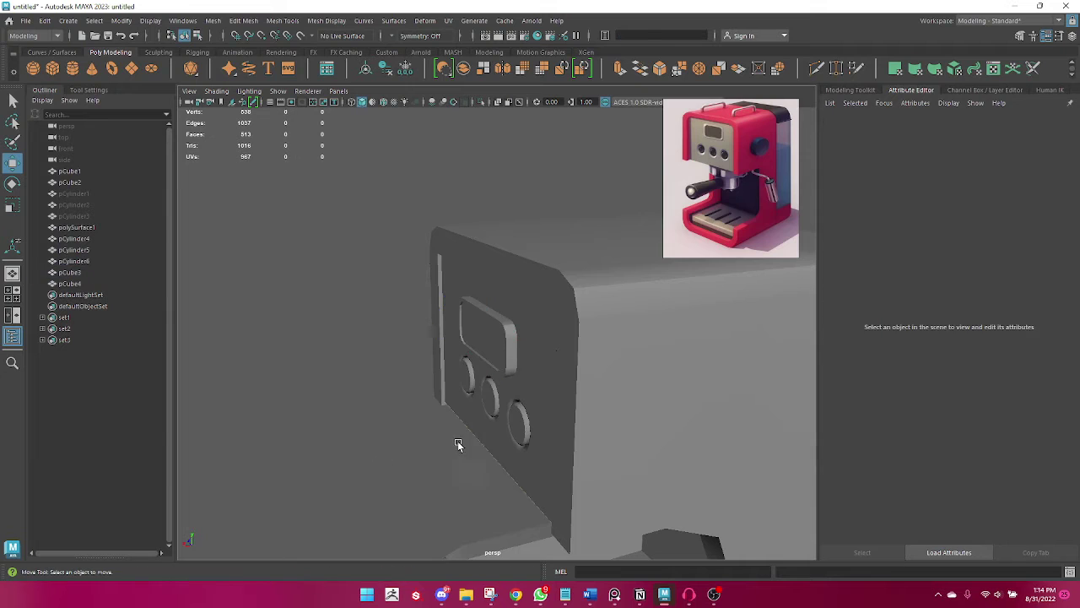
{"action": "left_click", "coordinate": [456, 444]}
{"action": "left_click", "coordinate": [395, 455]}
{"action": "left_click_drag", "start_coordinate": [395, 455], "coordinate": [519, 471], "text": "alt"}
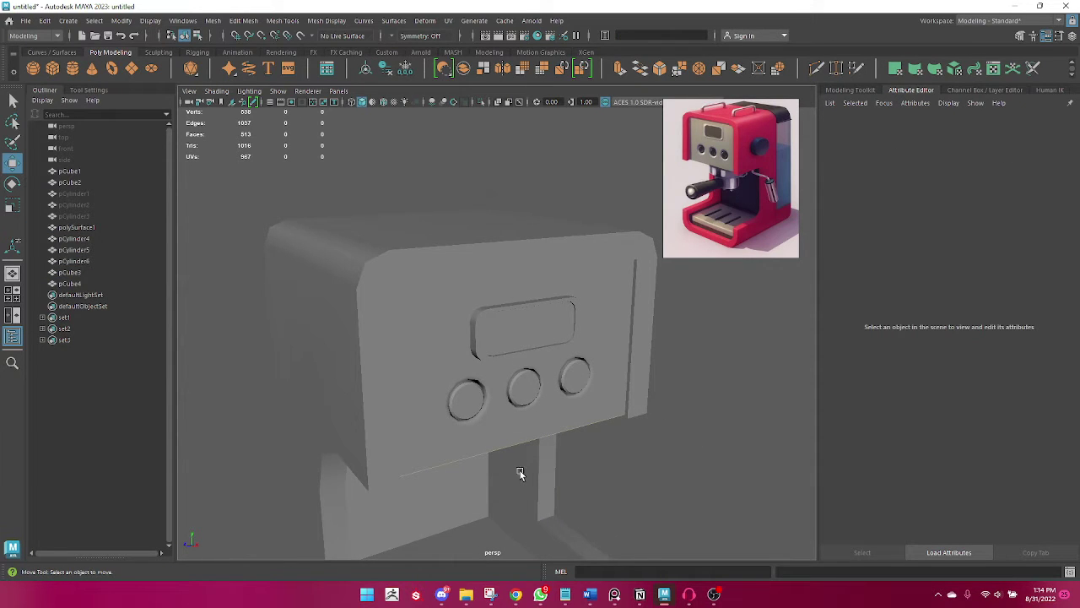
{"action": "mouse_move", "coordinate": [520, 473]}
{"action": "left_mouse_down", "text": "alt"}
{"action": "mouse_move", "coordinate": [507, 441]}
{"action": "mouse_move", "coordinate": [413, 410]}
{"action": "mouse_move", "coordinate": [451, 433]}
{"action": "left_mouse_up", "text": "alt"}
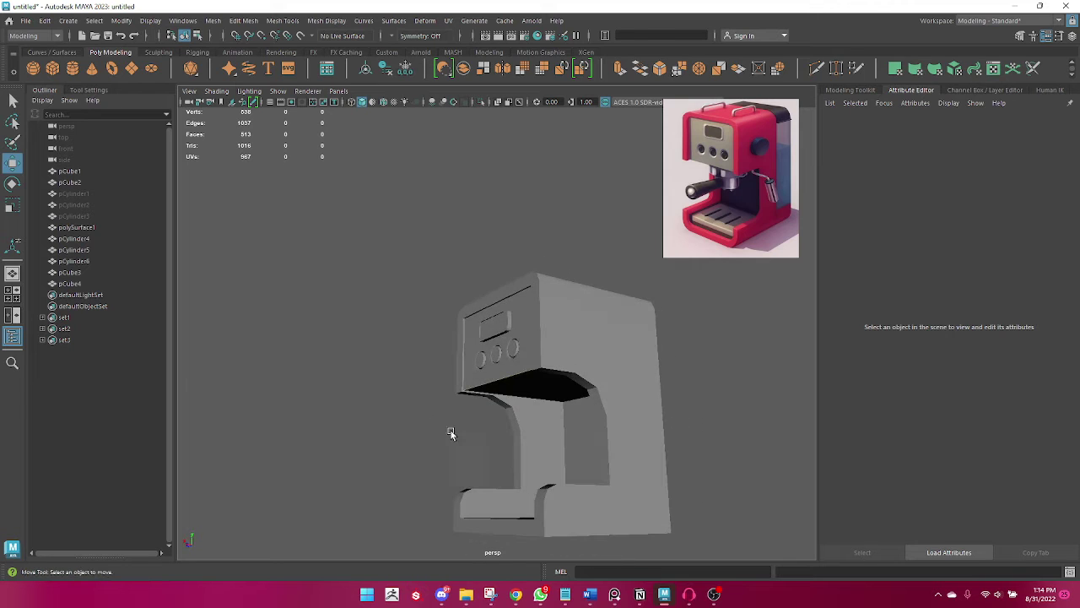
{"action": "middle_click_drag", "start_coordinate": [452, 433], "coordinate": [438, 408], "text": "alt"}
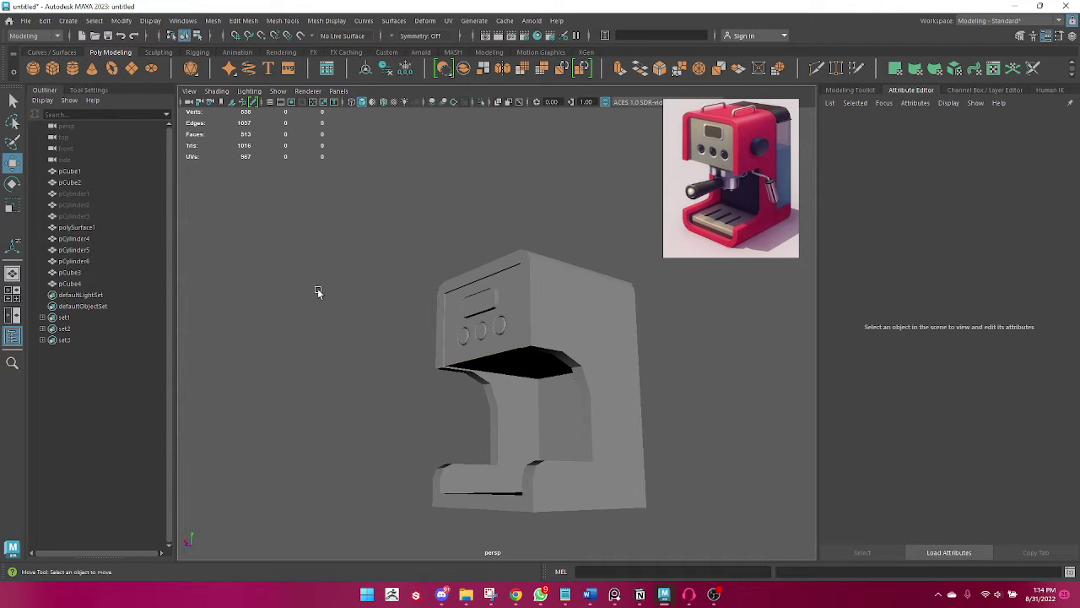
{"action": "left_click", "coordinate": [82, 67]}
Undo the unwanted cone and squash the new cylinder flat in Y.
{"action": "key", "text": "ctrl+z"}
{"action": "key", "text": "ctrl+z"}
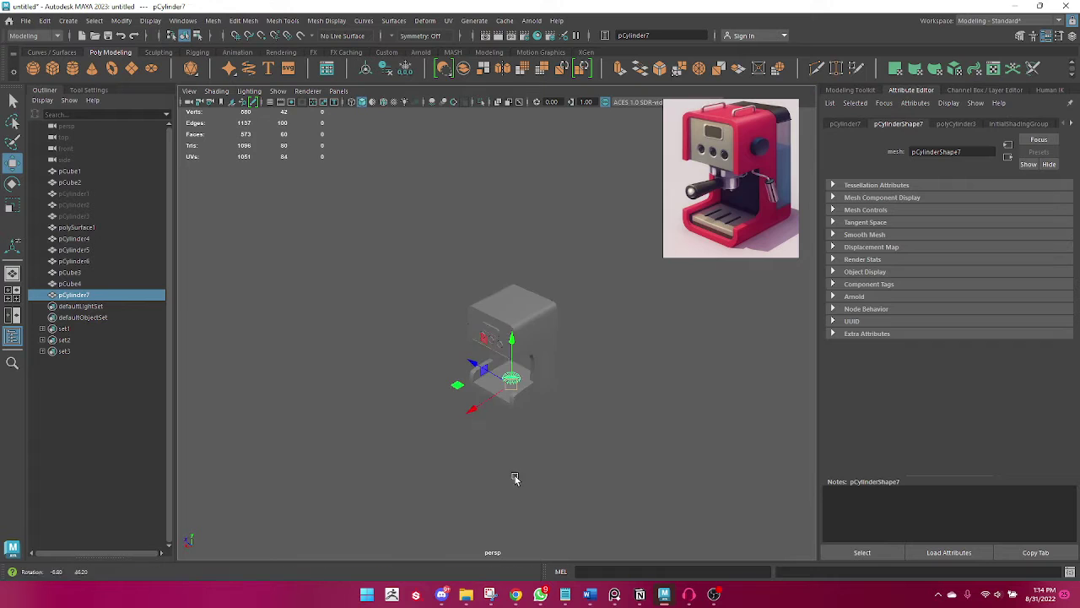
{"action": "scroll", "coordinate": [483, 409], "scroll_direction": "up", "scroll_amount": 5}
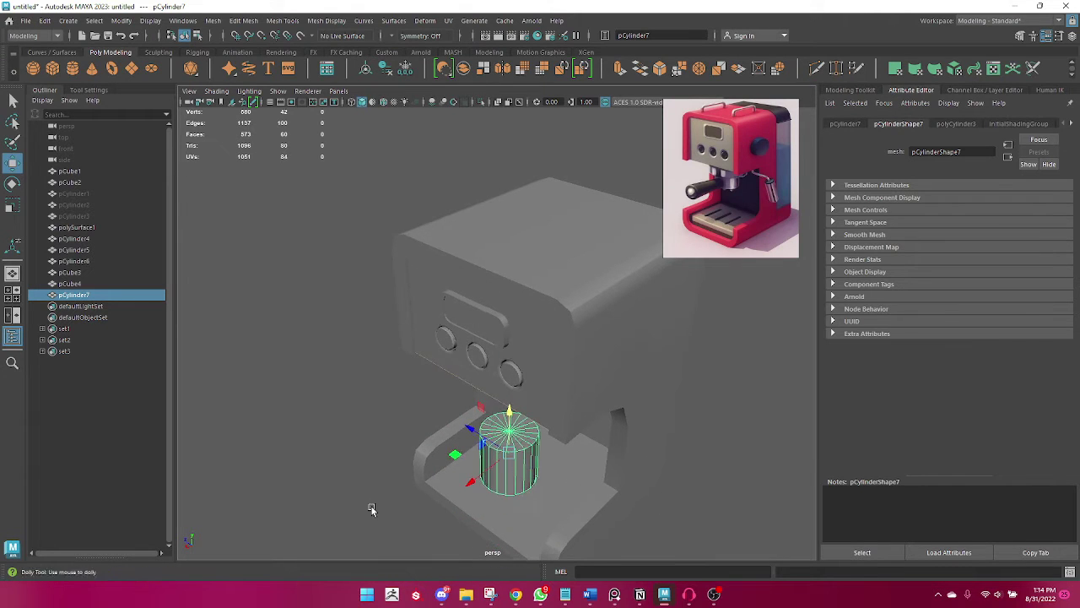
{"action": "mouse_move", "coordinate": [371, 506]}
{"action": "left_mouse_down", "text": "alt"}
{"action": "mouse_move", "coordinate": [546, 499]}
{"action": "mouse_move", "coordinate": [519, 430]}
{"action": "left_mouse_up", "text": "alt"}
{"action": "key", "text": "e"}
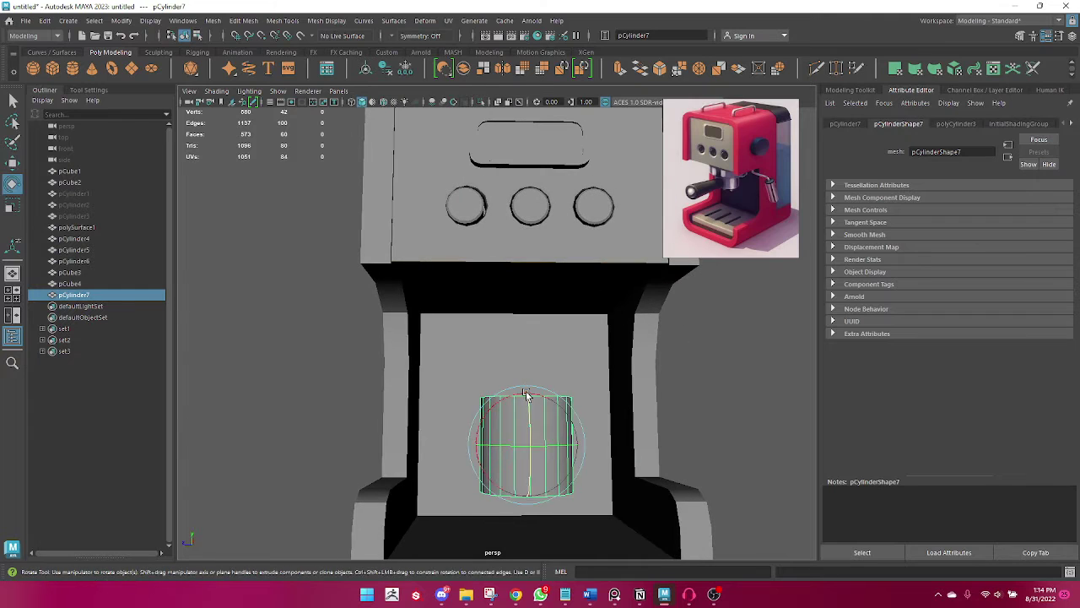
{"action": "key", "text": "r"}
{"action": "left_click_drag", "start_coordinate": [524, 392], "coordinate": [530, 445]}
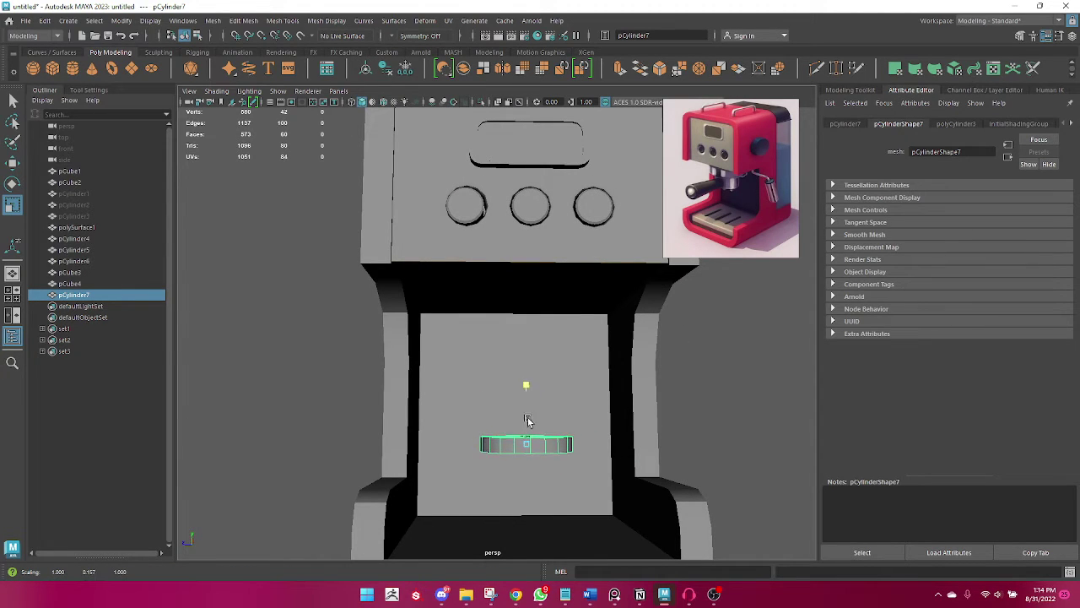
{"action": "key", "text": "w"}
Raise the flat cylinder into the recess under the machine's head.
{"action": "left_click", "coordinate": [668, 384]}
{"action": "left_click_drag", "start_coordinate": [668, 384], "coordinate": [665, 406], "text": "alt"}
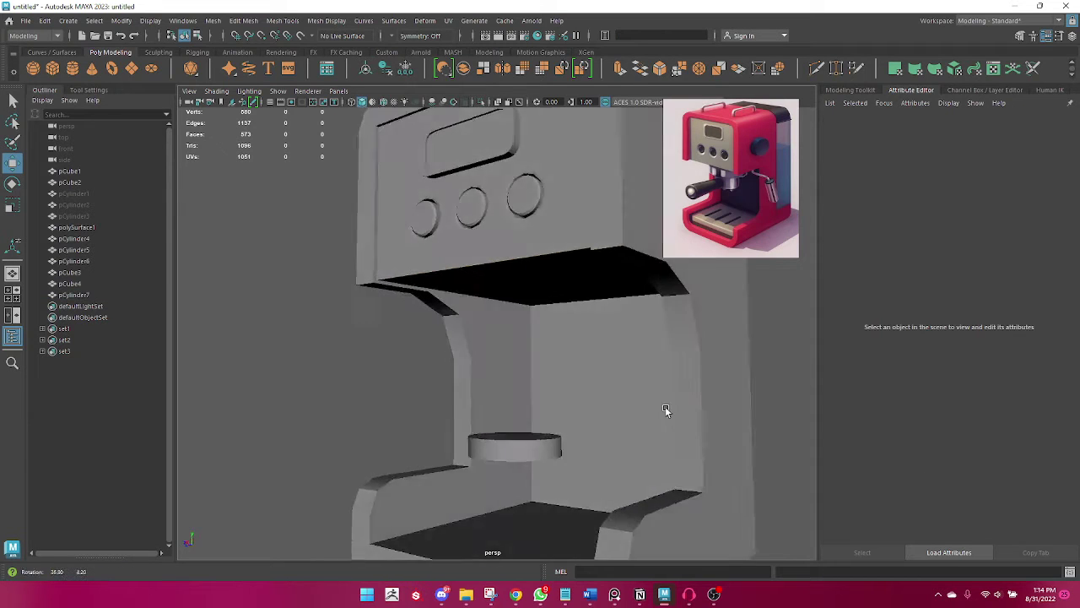
{"action": "left_click", "coordinate": [591, 355]}
{"action": "left_click", "coordinate": [506, 444]}
{"action": "mouse_move", "coordinate": [507, 407]}
{"action": "left_mouse_down"}
{"action": "mouse_move", "coordinate": [506, 246]}
{"action": "mouse_move", "coordinate": [433, 381]}
{"action": "mouse_move", "coordinate": [420, 355]}
{"action": "mouse_move", "coordinate": [504, 285]}
{"action": "left_mouse_up"}
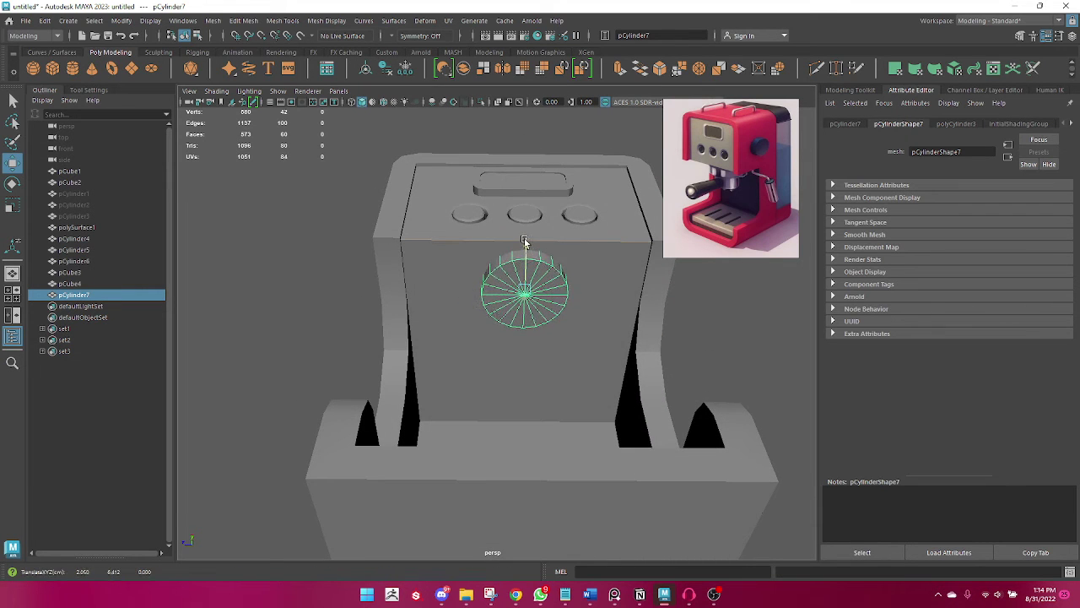
{"action": "left_click", "coordinate": [709, 295]}
Check the group head from several angles, then duplicate it just below the original.
{"action": "left_click_drag", "start_coordinate": [567, 325], "coordinate": [475, 333], "text": "alt"}
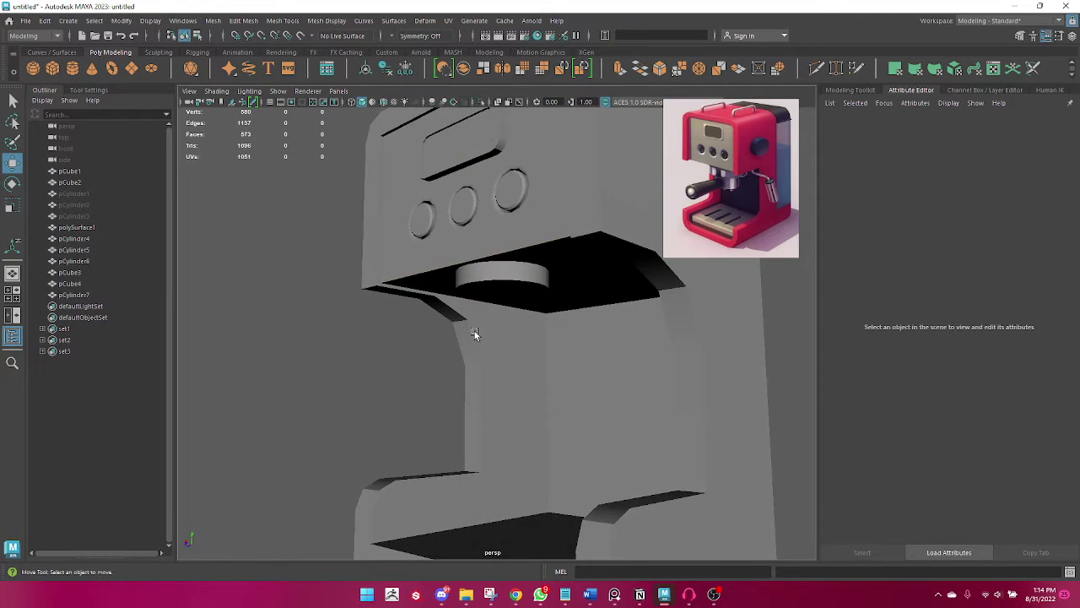
{"action": "left_click", "coordinate": [493, 274]}
{"action": "left_click_drag", "start_coordinate": [441, 369], "coordinate": [490, 313], "text": "alt"}
{"action": "key", "text": "e"}
{"action": "key", "text": "r"}
{"action": "key", "text": "w"}
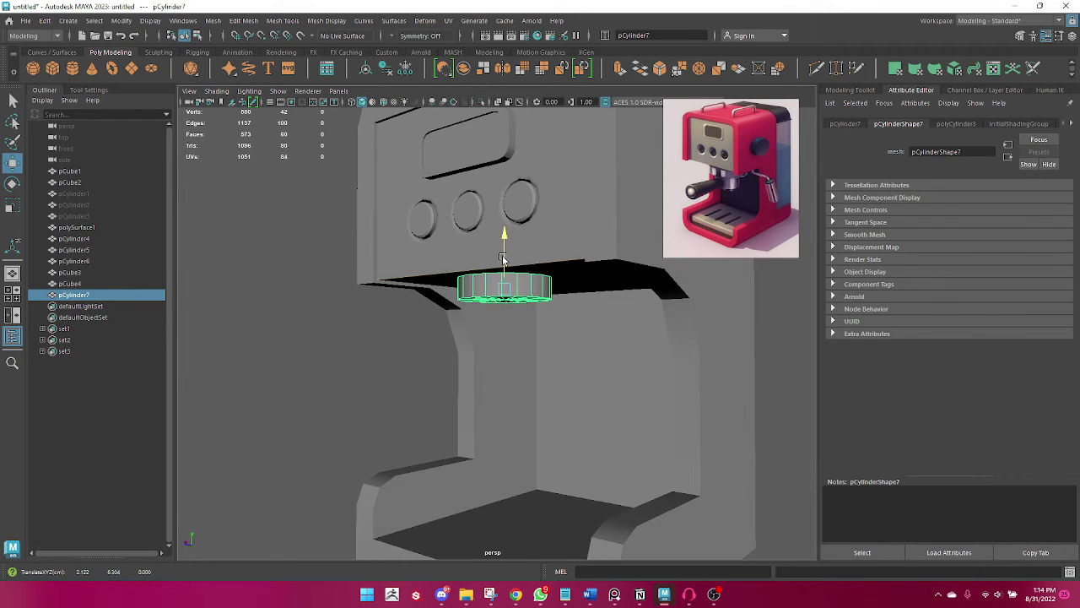
{"action": "left_click", "coordinate": [323, 401]}
{"action": "mouse_move", "coordinate": [323, 401]}
{"action": "left_mouse_down", "text": "alt"}
{"action": "mouse_move", "coordinate": [483, 390]}
{"action": "mouse_move", "coordinate": [616, 420]}
{"action": "mouse_move", "coordinate": [806, 386]}
{"action": "left_mouse_up", "text": "alt"}
{"action": "right_click_drag", "start_coordinate": [806, 385], "coordinate": [394, 381], "text": "alt"}
{"action": "left_click_drag", "start_coordinate": [394, 382], "coordinate": [441, 405], "text": "alt"}
{"action": "right_click_drag", "start_coordinate": [441, 405], "coordinate": [620, 403], "text": "alt"}
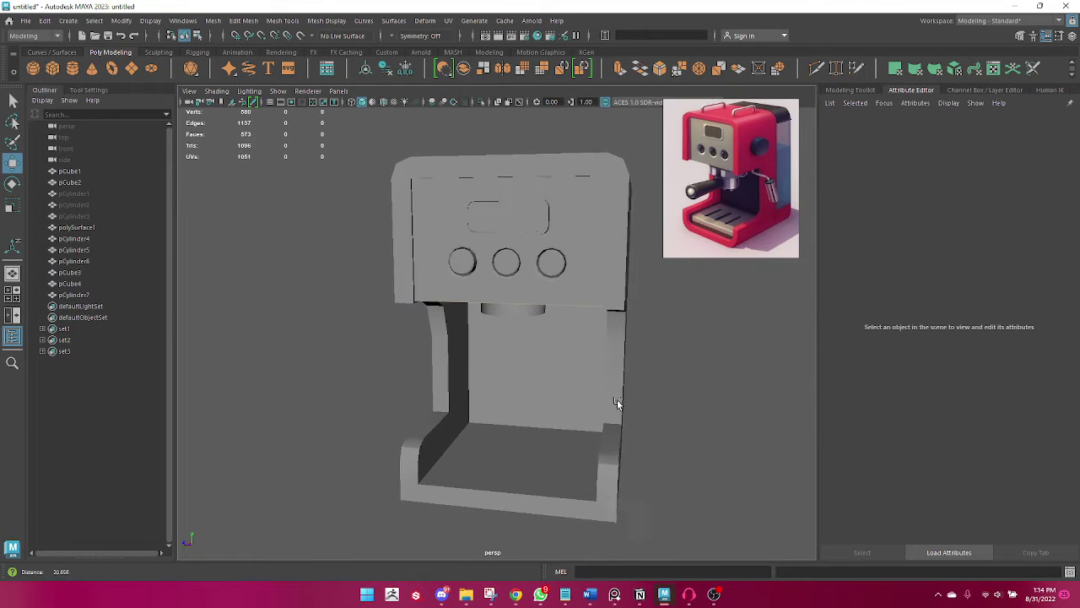
{"action": "left_click_drag", "start_coordinate": [620, 403], "coordinate": [549, 379], "text": "alt"}
{"action": "left_click", "coordinate": [507, 287]}
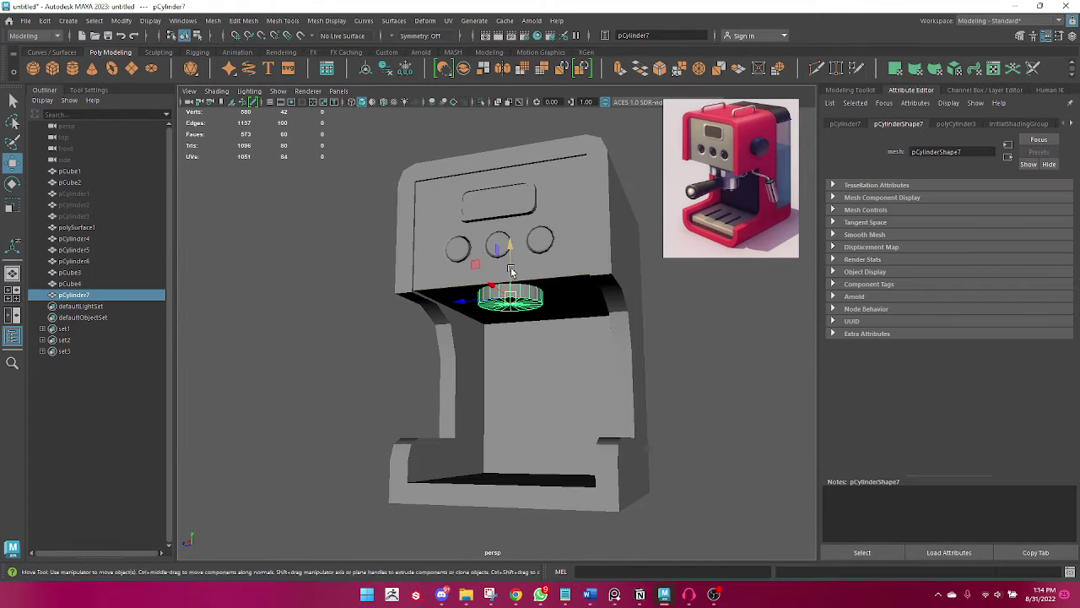
{"action": "left_click_drag", "start_coordinate": [511, 270], "coordinate": [511, 287], "text": "shift"}
Scale the duplicated cylinder narrower and taller so it hangs below the group-head disc.
{"action": "key", "text": "e"}
{"action": "key", "text": "r"}
{"action": "left_click_drag", "start_coordinate": [523, 350], "coordinate": [458, 355], "text": "alt"}
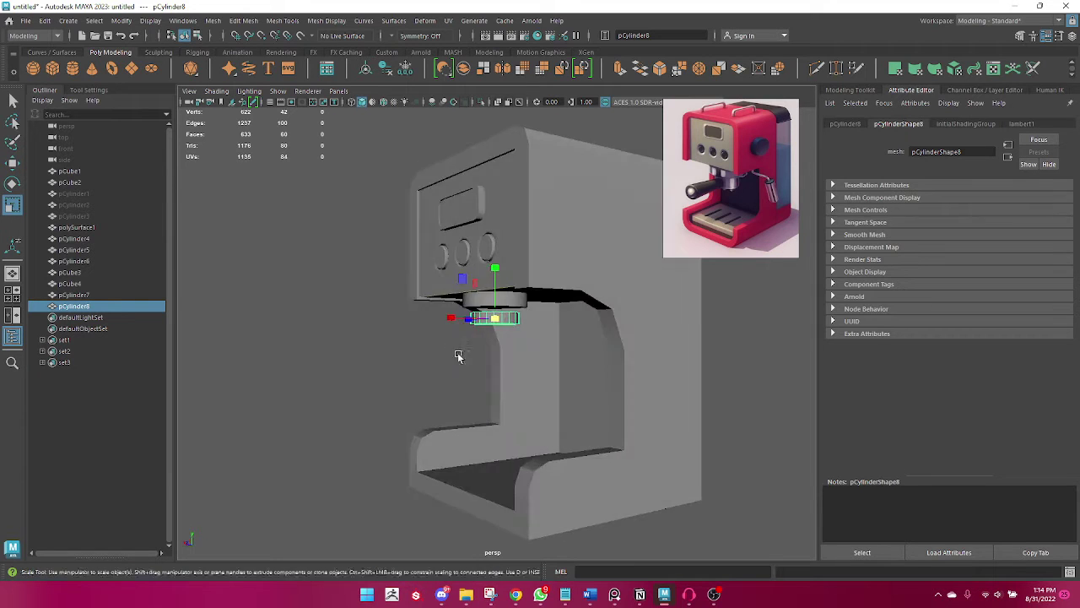
{"action": "right_click_drag", "start_coordinate": [458, 356], "coordinate": [591, 389], "text": "alt"}
{"action": "mouse_move", "coordinate": [496, 281]}
{"action": "left_mouse_down"}
{"action": "mouse_move", "coordinate": [481, 194]}
{"action": "mouse_move", "coordinate": [492, 246]}
{"action": "left_mouse_up"}
{"action": "key", "text": "w"}
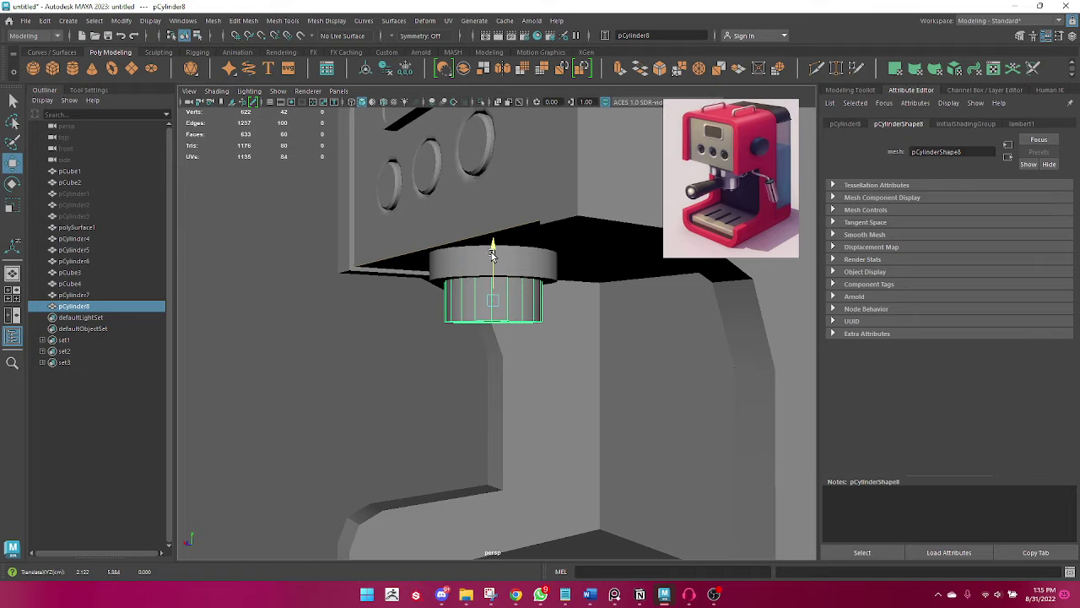
{"action": "left_click", "coordinate": [382, 360]}
{"action": "left_click_drag", "start_coordinate": [382, 360], "coordinate": [446, 358], "text": "alt"}
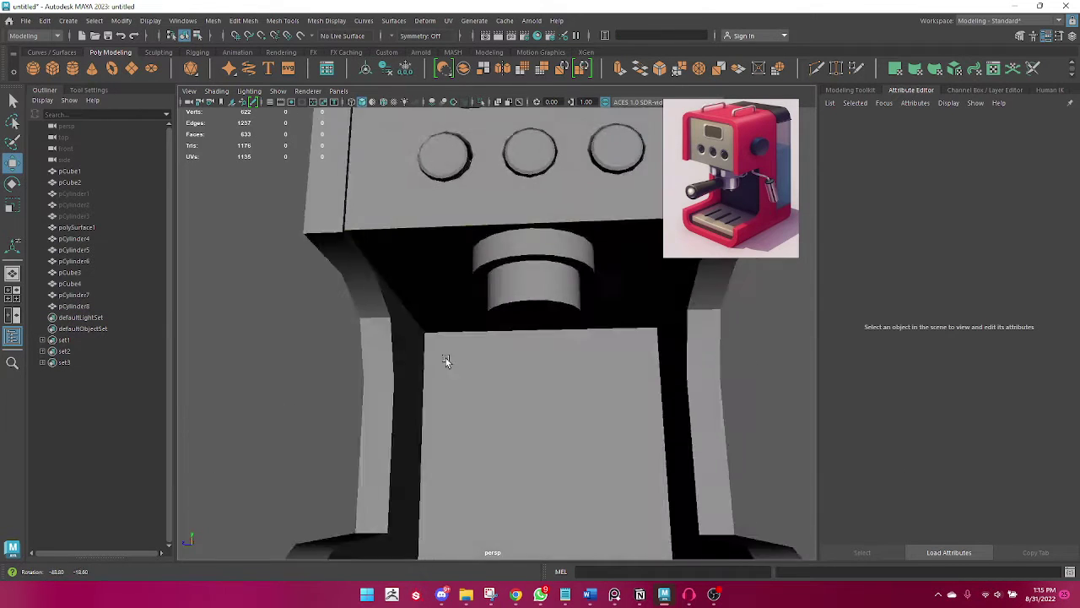
{"action": "right_click_drag", "start_coordinate": [446, 358], "coordinate": [506, 349], "text": "alt"}
{"action": "mouse_move", "coordinate": [507, 349]}
{"action": "left_mouse_down", "text": "alt"}
{"action": "mouse_move", "coordinate": [493, 341]}
{"action": "mouse_move", "coordinate": [501, 305]}
{"action": "mouse_move", "coordinate": [454, 357]}
{"action": "left_mouse_up", "text": "alt"}
{"action": "left_click", "coordinate": [504, 310]}
Shrink another duplicate into a tiny nozzle and raise it under the group head.
{"action": "key", "text": "e"}
{"action": "key", "text": "r"}
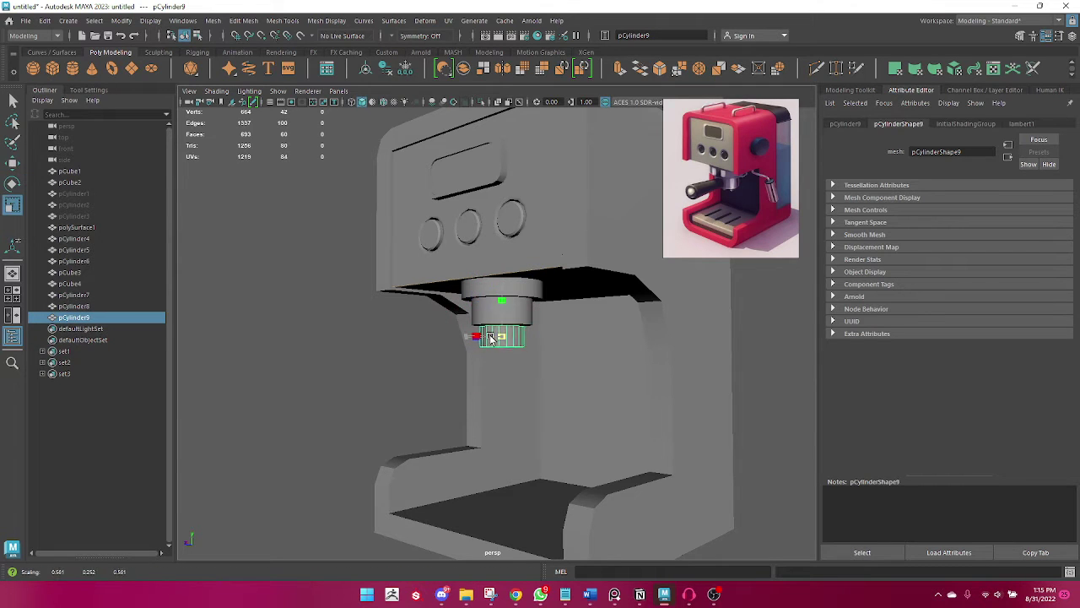
{"action": "key", "text": "f"}
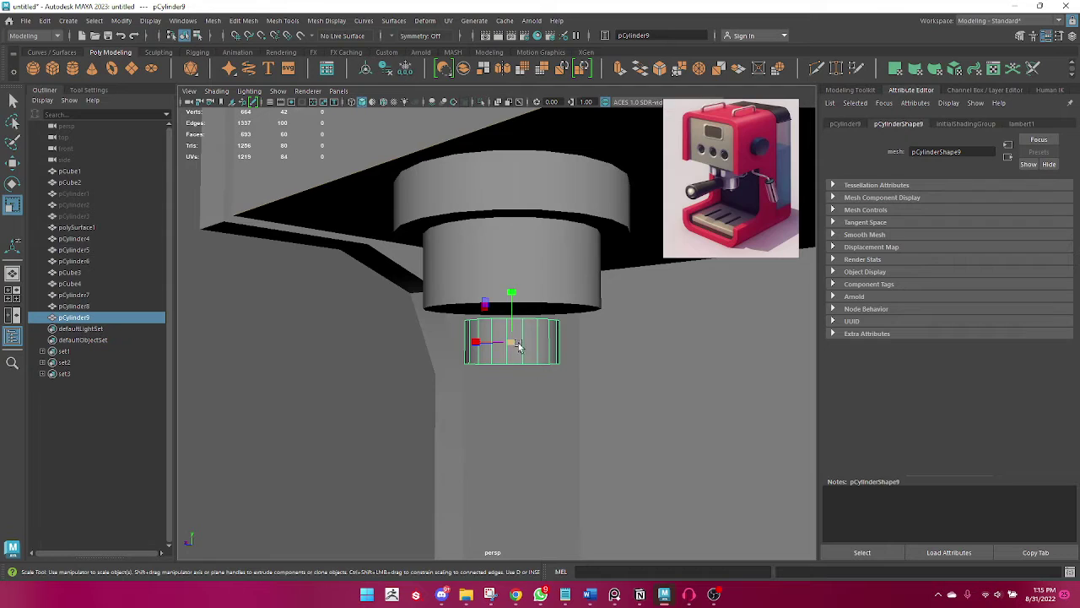
{"action": "mouse_move", "coordinate": [519, 346]}
{"action": "left_mouse_down"}
{"action": "mouse_move", "coordinate": [483, 354]}
{"action": "mouse_move", "coordinate": [489, 330]}
{"action": "mouse_move", "coordinate": [497, 430]}
{"action": "mouse_move", "coordinate": [620, 476]}
{"action": "mouse_move", "coordinate": [531, 459]}
{"action": "mouse_move", "coordinate": [514, 503]}
{"action": "left_mouse_up"}
{"action": "key", "text": "4"}
{"action": "key", "text": "w"}
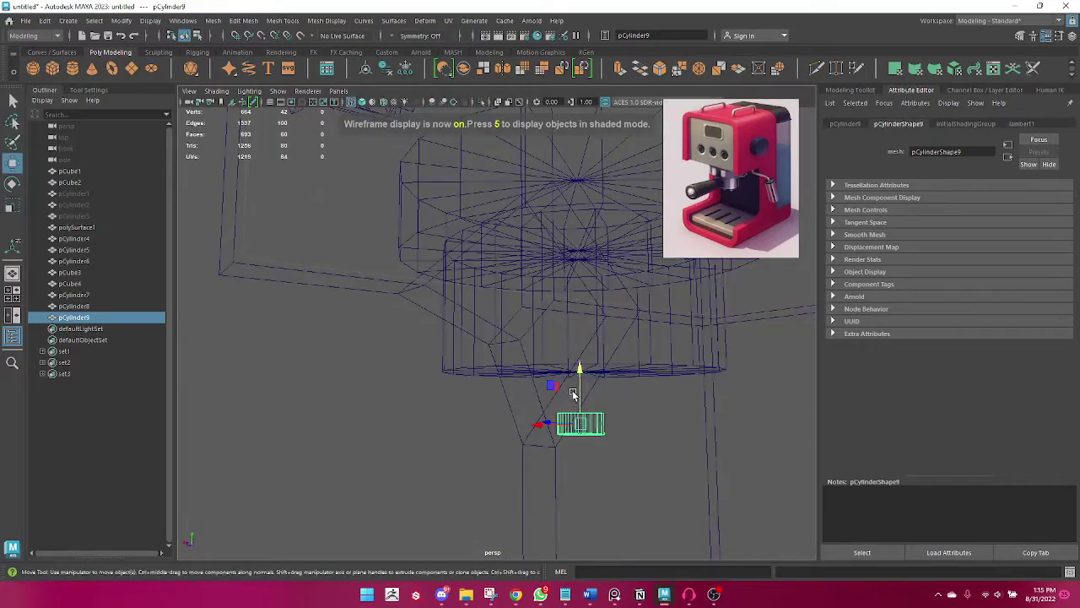
{"action": "left_click", "coordinate": [579, 373]}
{"action": "key", "text": "ctrl+z"}
{"action": "mouse_move", "coordinate": [580, 399]}
{"action": "left_mouse_down"}
{"action": "mouse_move", "coordinate": [580, 378]}
{"action": "mouse_move", "coordinate": [591, 405]}
{"action": "mouse_move", "coordinate": [560, 355]}
{"action": "mouse_move", "coordinate": [606, 346]}
{"action": "mouse_move", "coordinate": [527, 400]}
{"action": "mouse_move", "coordinate": [557, 430]}
{"action": "mouse_move", "coordinate": [638, 366]}
{"action": "mouse_move", "coordinate": [577, 493]}
{"action": "mouse_move", "coordinate": [543, 405]}
{"action": "mouse_move", "coordinate": [492, 442]}
{"action": "mouse_move", "coordinate": [520, 391]}
{"action": "mouse_move", "coordinate": [504, 458]}
{"action": "mouse_move", "coordinate": [484, 400]}
{"action": "mouse_move", "coordinate": [650, 451]}
{"action": "left_mouse_up"}
{"action": "key", "text": "5"}
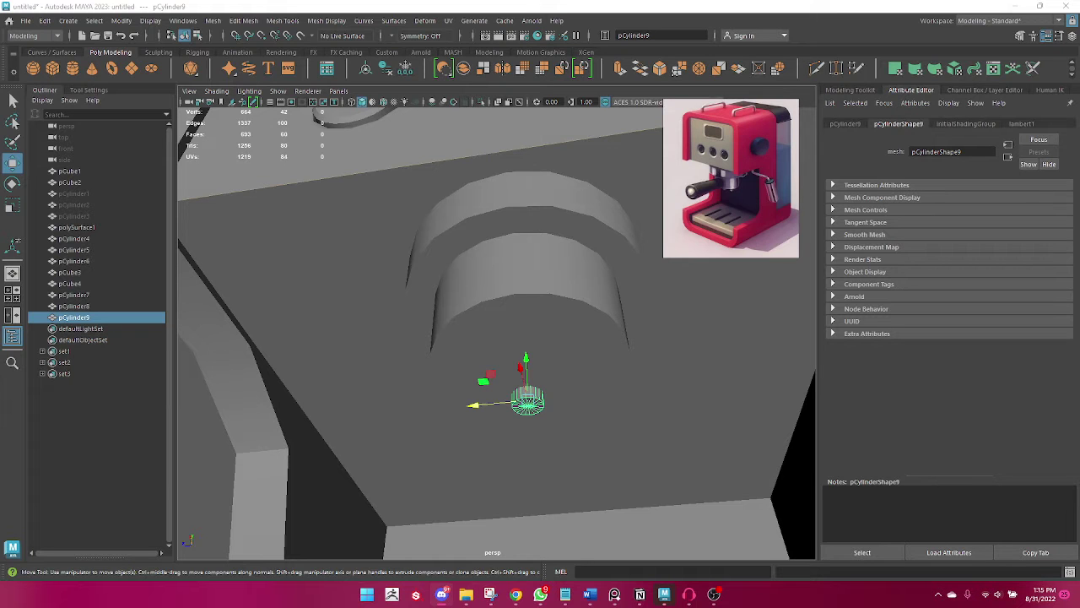
Shift-clone the small nozzle cylinder into extra copies and place them under the group head.
{"action": "mouse_move", "coordinate": [448, 468]}
{"action": "left_mouse_down", "text": "alt"}
{"action": "mouse_move", "coordinate": [525, 433]}
{"action": "mouse_move", "coordinate": [430, 400]}
{"action": "mouse_move", "coordinate": [504, 437]}
{"action": "mouse_move", "coordinate": [494, 410]}
{"action": "left_mouse_up", "text": "alt"}
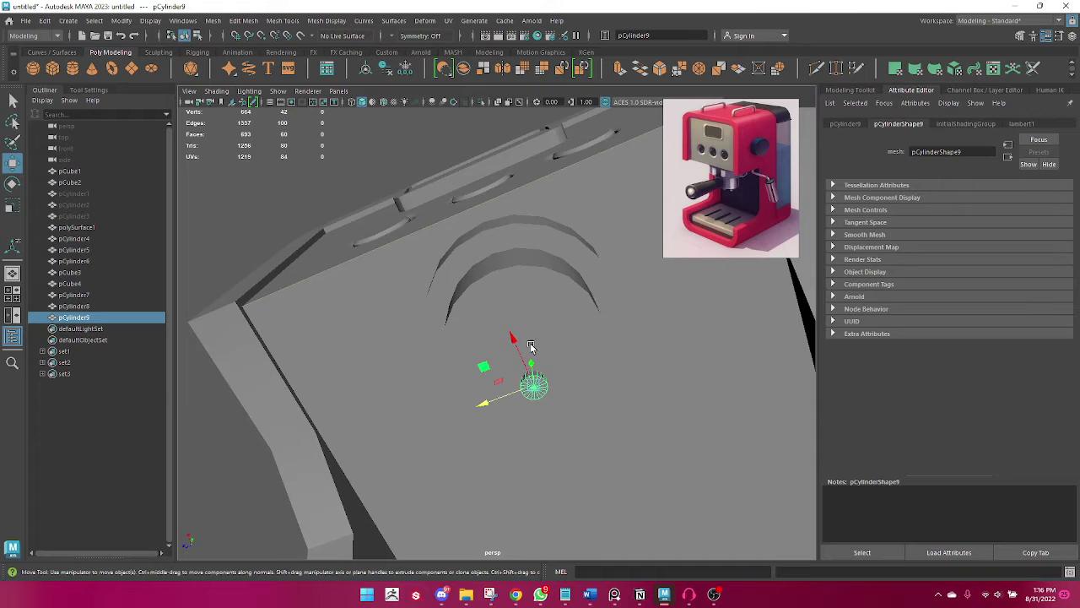
{"action": "mouse_move", "coordinate": [523, 354]}
{"action": "left_mouse_down", "text": "shift"}
{"action": "mouse_move", "coordinate": [465, 273]}
{"action": "mouse_move", "coordinate": [514, 304]}
{"action": "mouse_move", "coordinate": [595, 318]}
{"action": "mouse_move", "coordinate": [547, 283]}
{"action": "left_mouse_up", "text": "shift"}
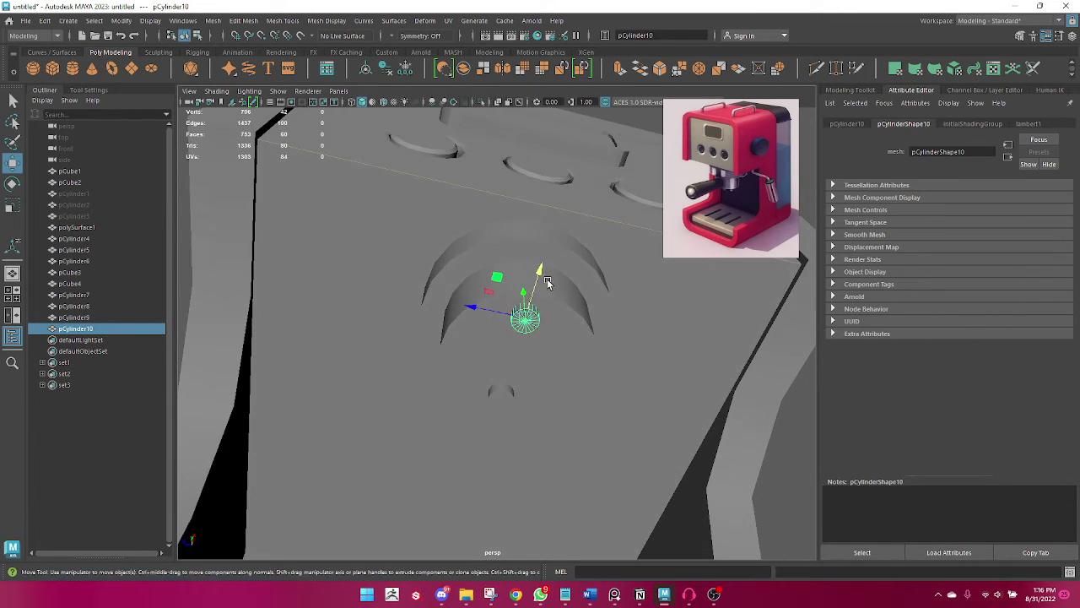
{"action": "left_click", "coordinate": [506, 390]}
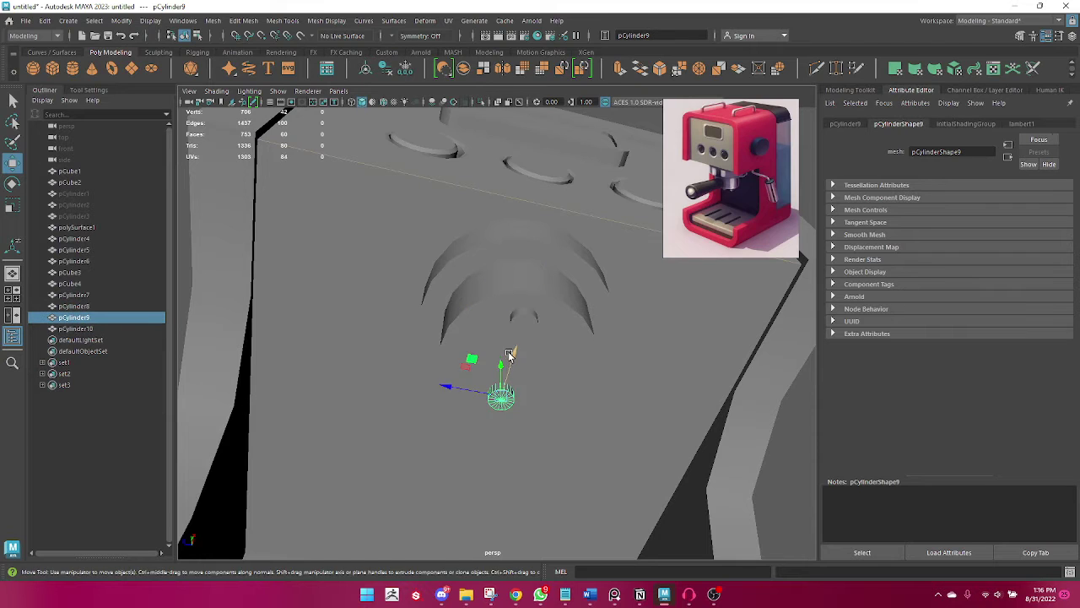
{"action": "left_click_drag", "start_coordinate": [509, 354], "coordinate": [517, 334]}
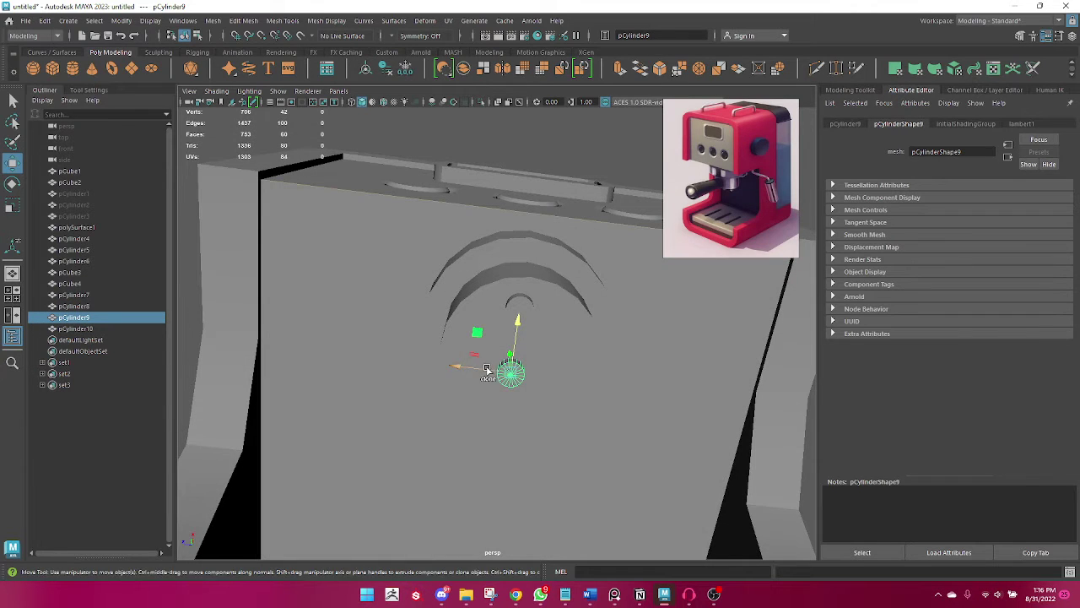
{"action": "left_click_drag", "start_coordinate": [493, 377], "coordinate": [545, 380], "text": "shift"}
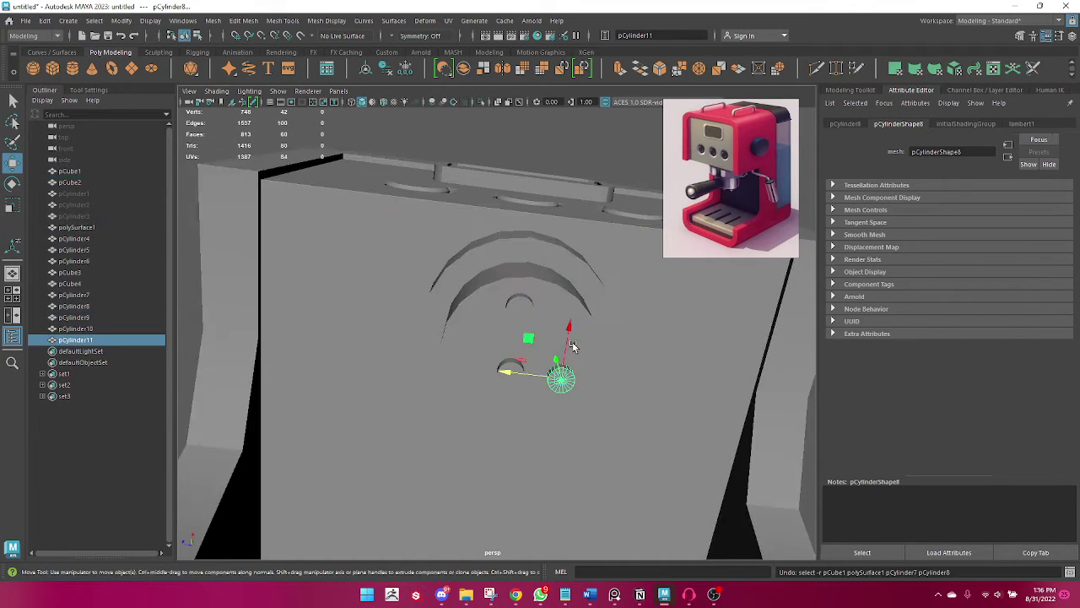
{"action": "left_click_drag", "start_coordinate": [564, 337], "coordinate": [568, 306]}
{"action": "left_click_drag", "start_coordinate": [540, 350], "coordinate": [472, 347], "text": "shift"}
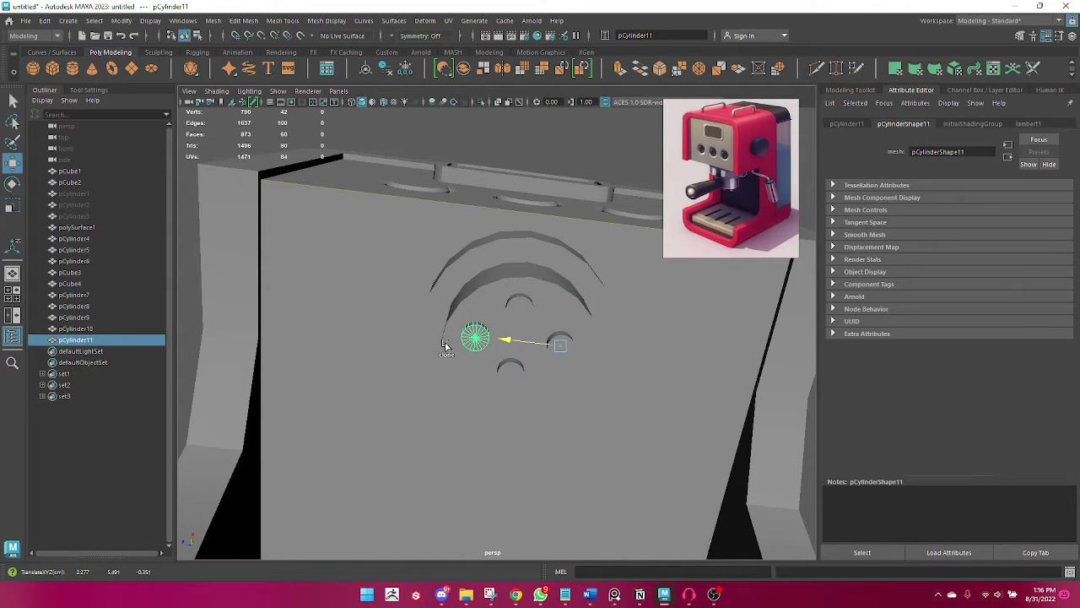
Spread the nozzles apart, sliding the right one further right and the left one sideways.
{"action": "scroll", "coordinate": [506, 337], "scroll_direction": "down", "scroll_amount": 5}
{"action": "left_click", "coordinate": [560, 251]}
{"action": "mouse_move", "coordinate": [508, 313]}
{"action": "left_mouse_down", "text": "alt"}
{"action": "mouse_move", "coordinate": [369, 341]}
{"action": "mouse_move", "coordinate": [622, 407]}
{"action": "left_mouse_up", "text": "alt"}
{"action": "left_click", "coordinate": [529, 361]}
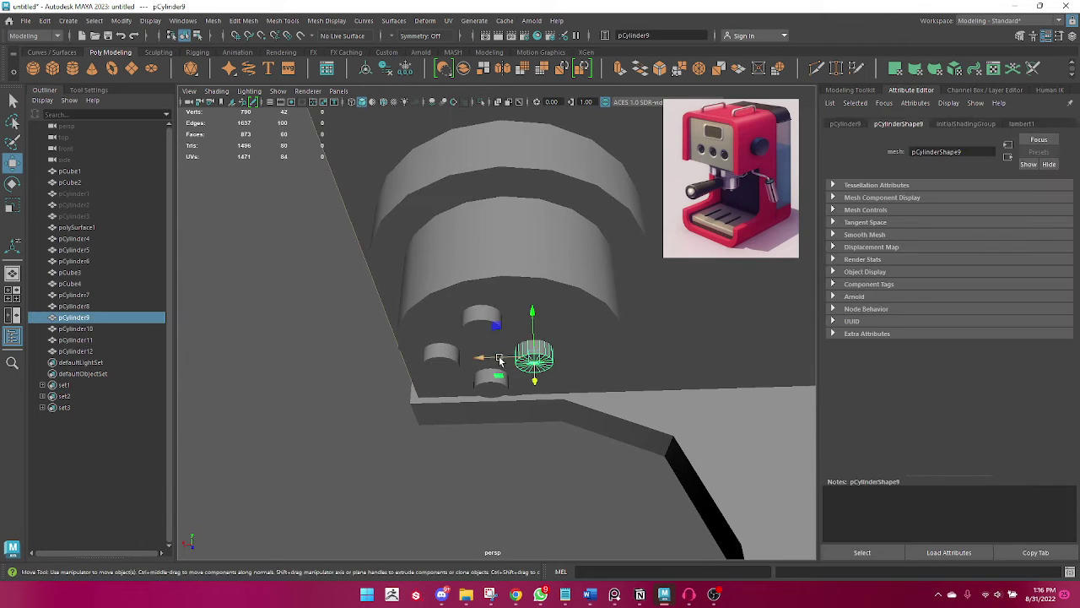
{"action": "left_click_drag", "start_coordinate": [475, 365], "coordinate": [534, 356]}
{"action": "left_click", "coordinate": [471, 321]}
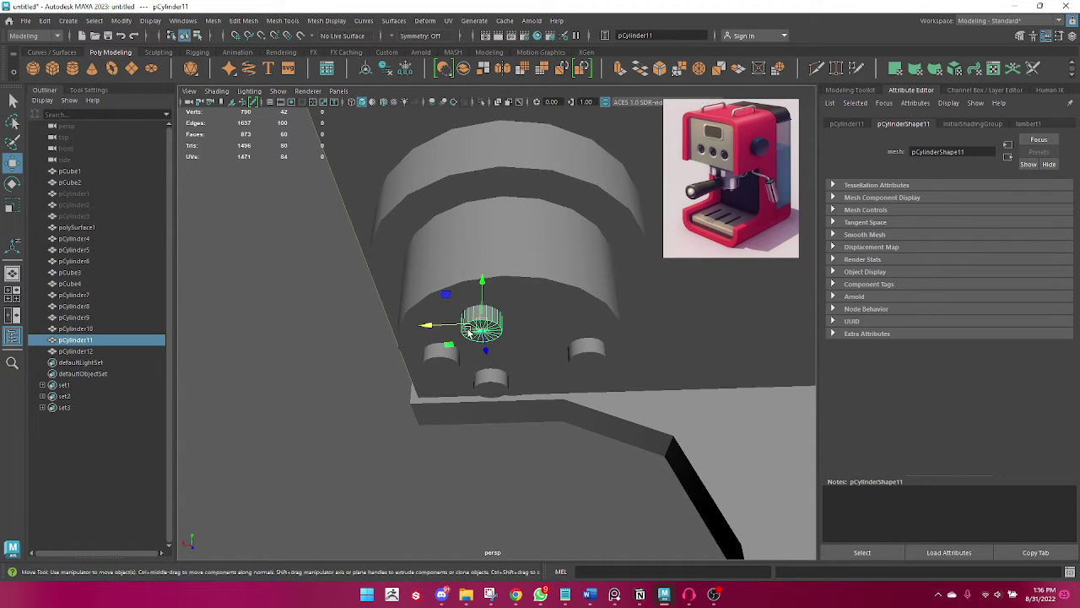
{"action": "mouse_move", "coordinate": [469, 326]}
{"action": "left_mouse_down"}
{"action": "mouse_move", "coordinate": [496, 380]}
{"action": "mouse_move", "coordinate": [487, 385]}
{"action": "left_mouse_up"}
{"action": "left_click", "coordinate": [507, 319]}
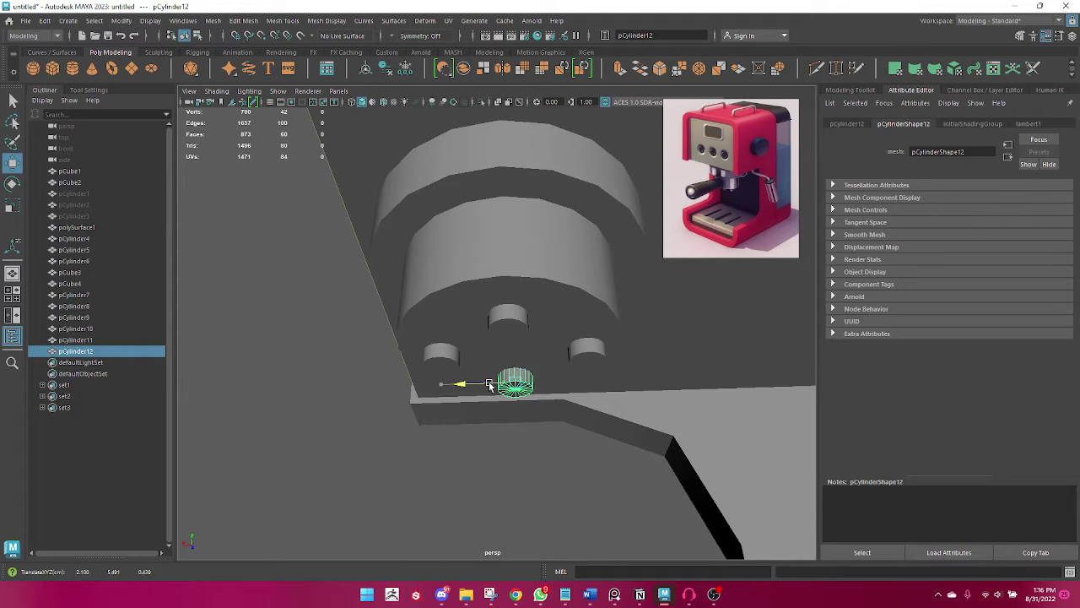
{"action": "left_click", "coordinate": [452, 360]}
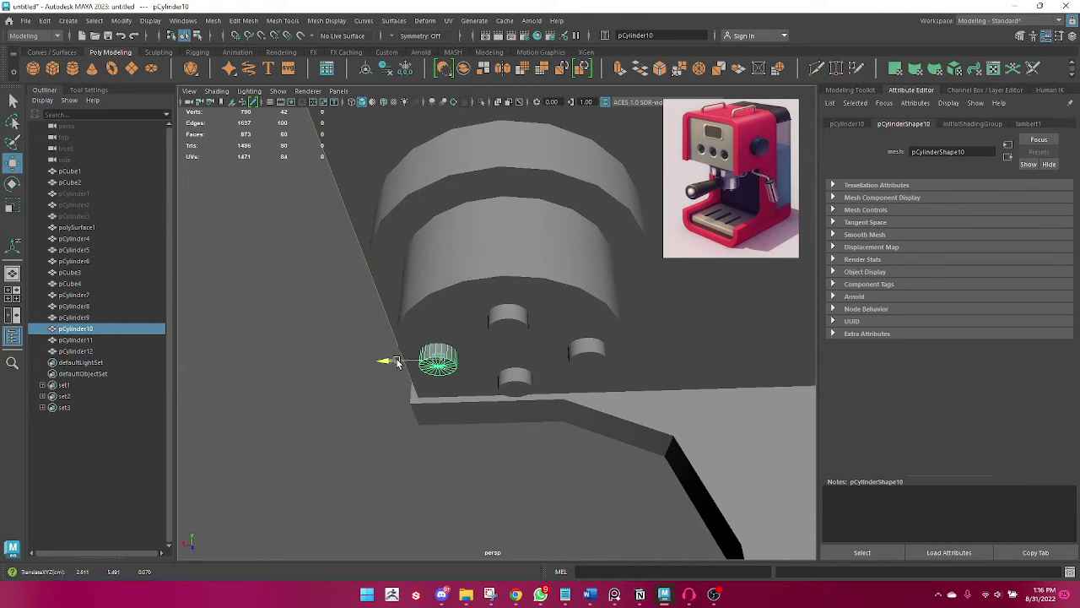
Orbit around the machine to view the nozzle row from below the group head.
{"action": "left_click", "coordinate": [331, 365]}
{"action": "mouse_move", "coordinate": [328, 372]}
{"action": "left_mouse_down", "text": "alt"}
{"action": "mouse_move", "coordinate": [424, 360]}
{"action": "mouse_move", "coordinate": [398, 411]}
{"action": "left_mouse_up", "text": "alt"}
{"action": "right_click_drag", "start_coordinate": [397, 410], "coordinate": [315, 433], "text": "alt"}
{"action": "left_click_drag", "start_coordinate": [316, 434], "coordinate": [497, 419], "text": "alt"}
{"action": "right_click_drag", "start_coordinate": [497, 418], "coordinate": [679, 439], "text": "alt"}
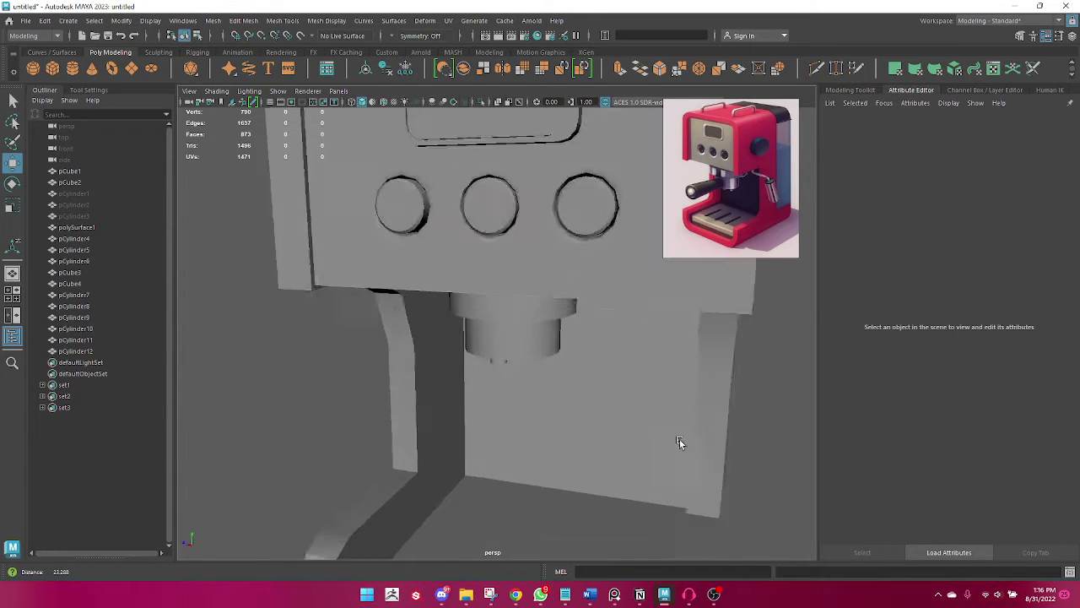
{"action": "mouse_move", "coordinate": [680, 439]}
{"action": "left_mouse_down", "text": "alt"}
{"action": "mouse_move", "coordinate": [614, 426]}
{"action": "mouse_move", "coordinate": [628, 397]}
{"action": "mouse_move", "coordinate": [624, 369]}
{"action": "left_mouse_up", "text": "alt"}
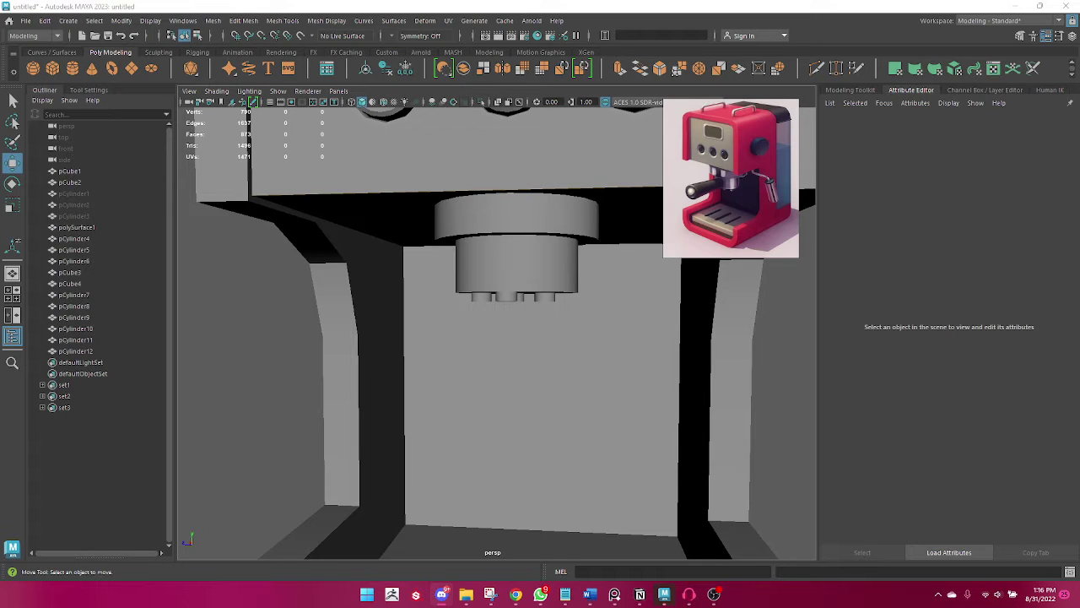
Frame the machine and select the four small nozzles under the group head.
{"action": "key", "text": "f"}
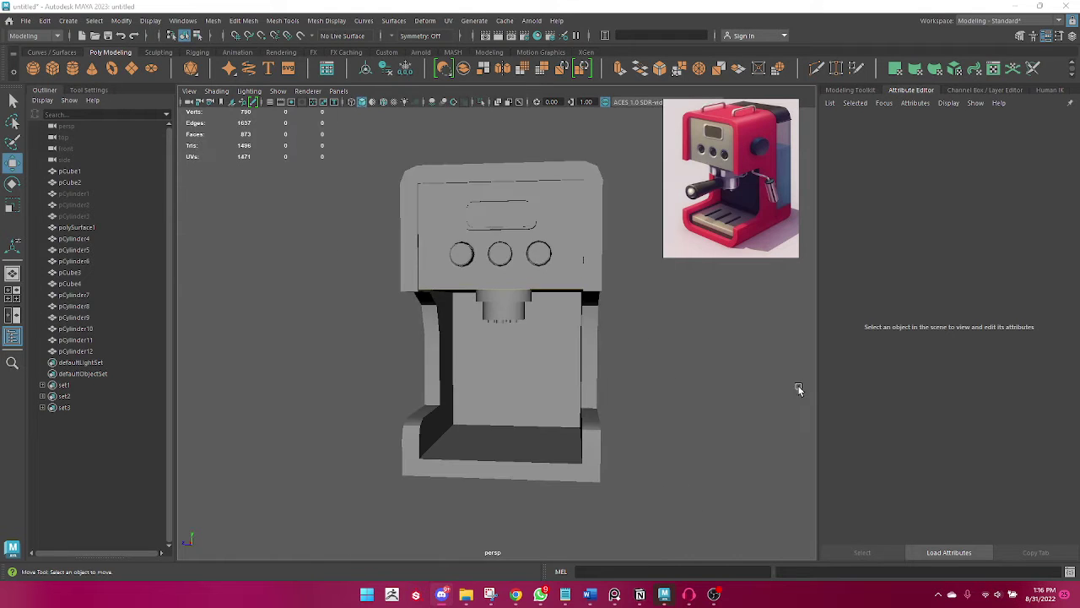
{"action": "left_click_drag", "start_coordinate": [552, 377], "coordinate": [670, 482], "text": "alt"}
{"action": "left_click", "coordinate": [523, 331]}
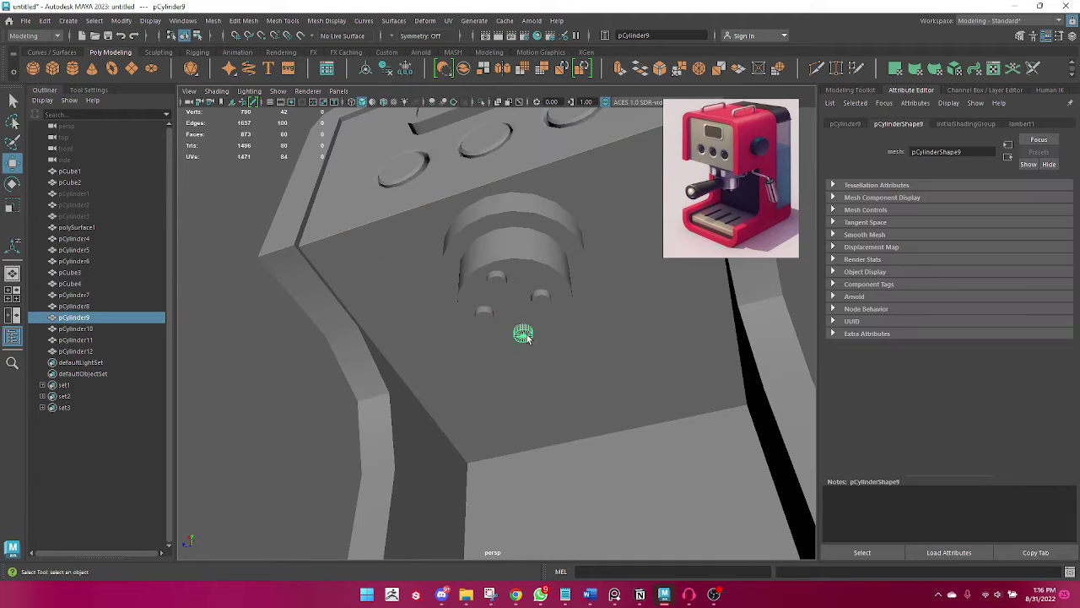
{"action": "key", "text": "q"}
{"action": "left_click", "coordinate": [483, 316], "text": "shift"}
{"action": "left_click", "coordinate": [496, 281], "text": "shift"}
{"action": "left_click", "coordinate": [550, 307], "text": "shift"}
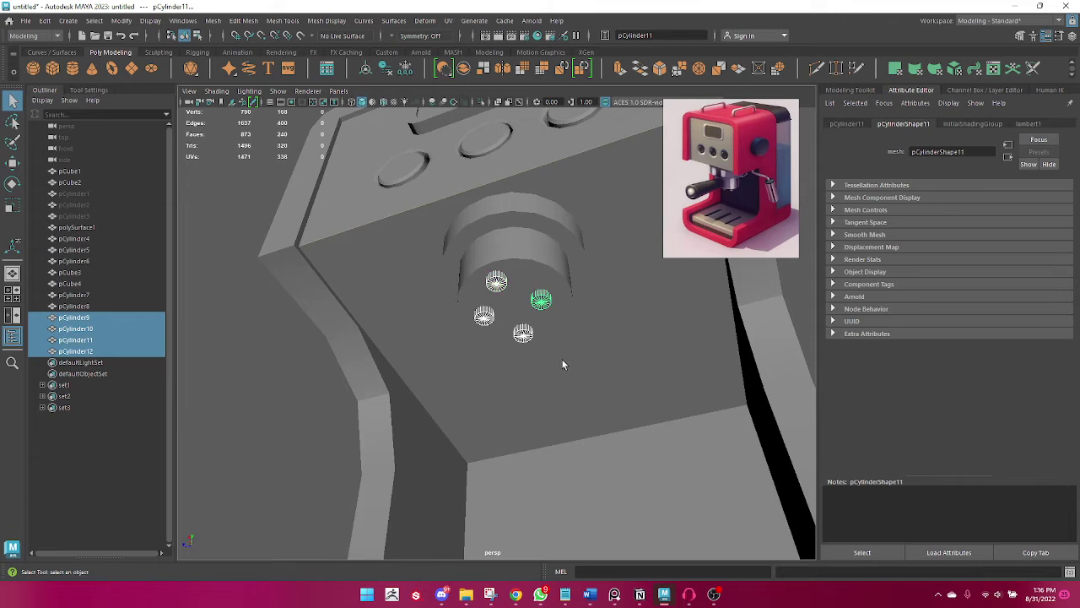
{"action": "left_click_drag", "start_coordinate": [562, 360], "coordinate": [583, 344], "text": "alt"}
Nudge individual nozzles slightly right and sideways to even their spacing.
{"action": "key", "text": "w"}
{"action": "left_click", "coordinate": [545, 319]}
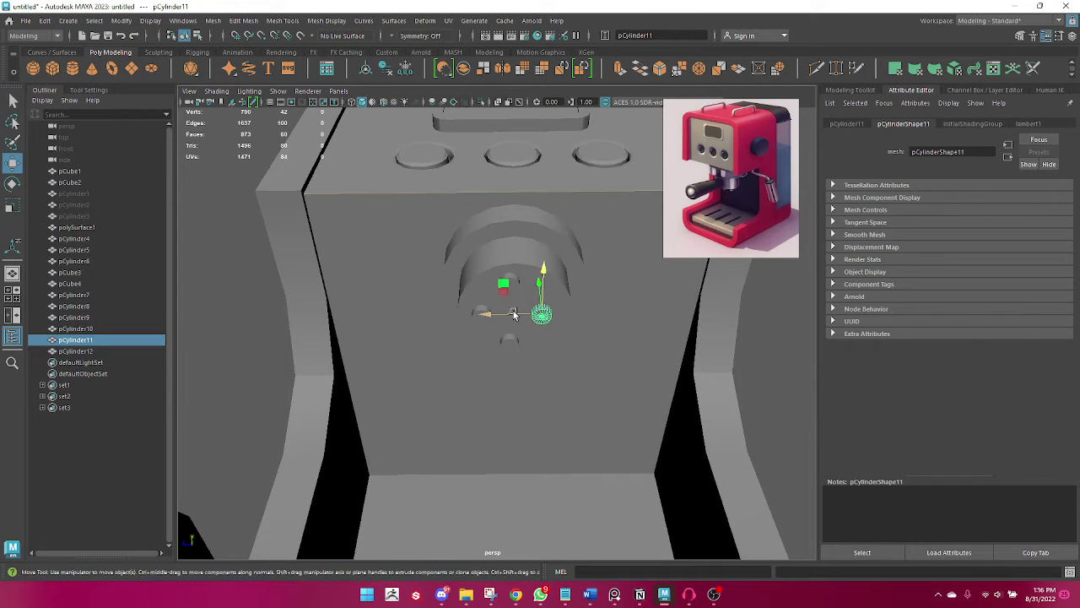
{"action": "left_click_drag", "start_coordinate": [523, 318], "coordinate": [538, 318]}
{"action": "left_click", "coordinate": [501, 286]}
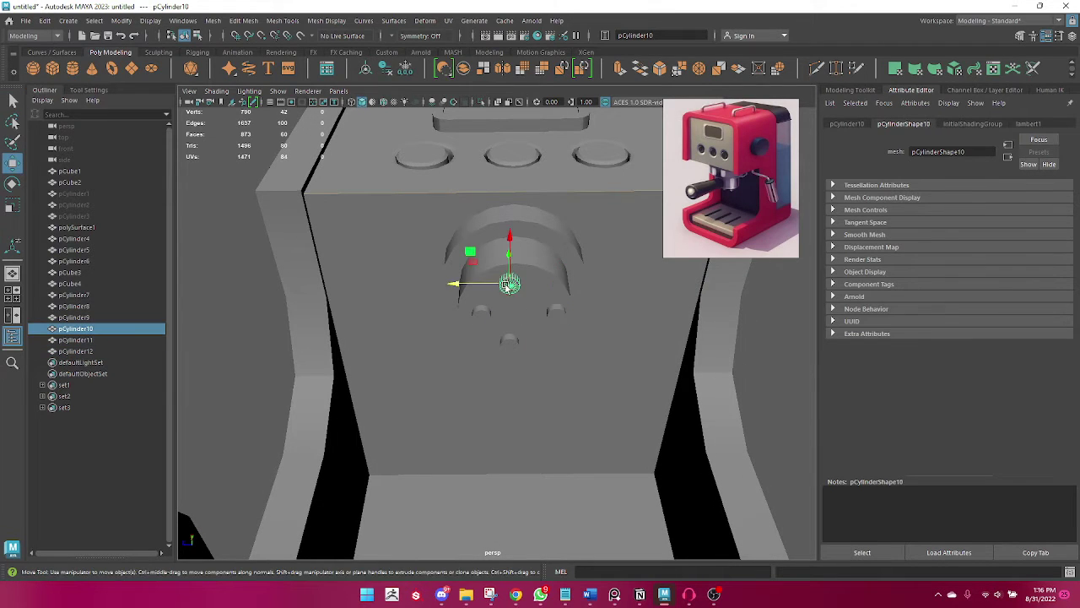
{"action": "left_click_drag", "start_coordinate": [501, 286], "coordinate": [492, 303]}
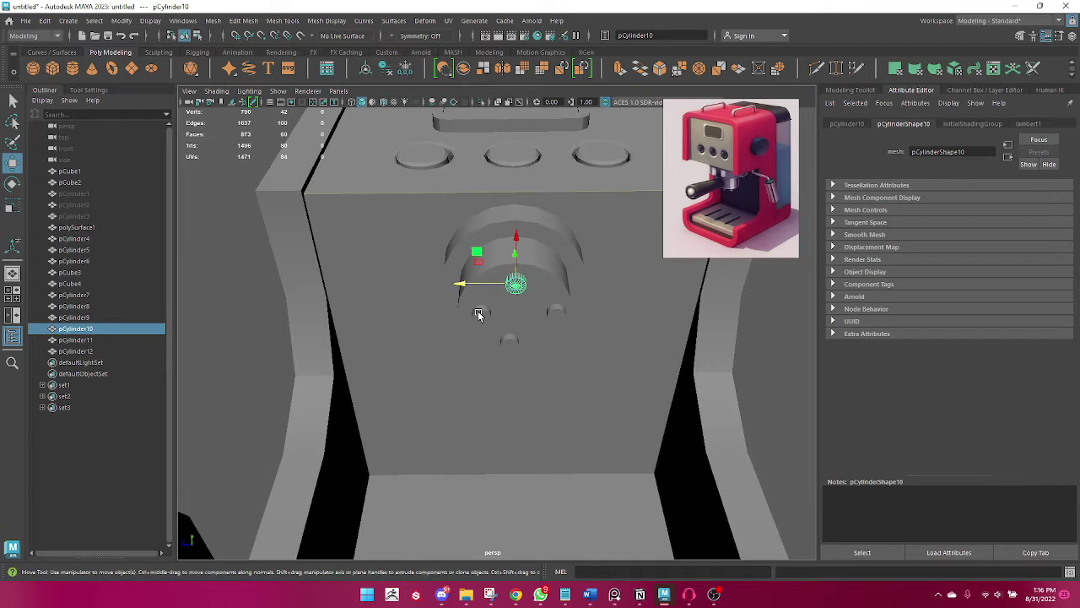
{"action": "left_click", "coordinate": [487, 299]}
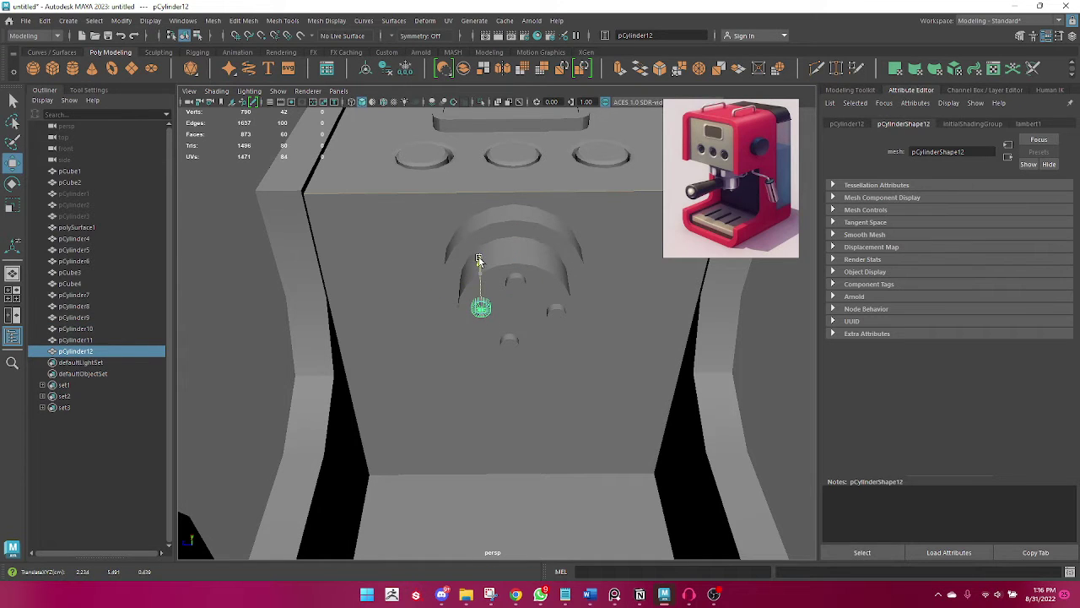
{"action": "left_click_drag", "start_coordinate": [511, 347], "coordinate": [509, 344]}
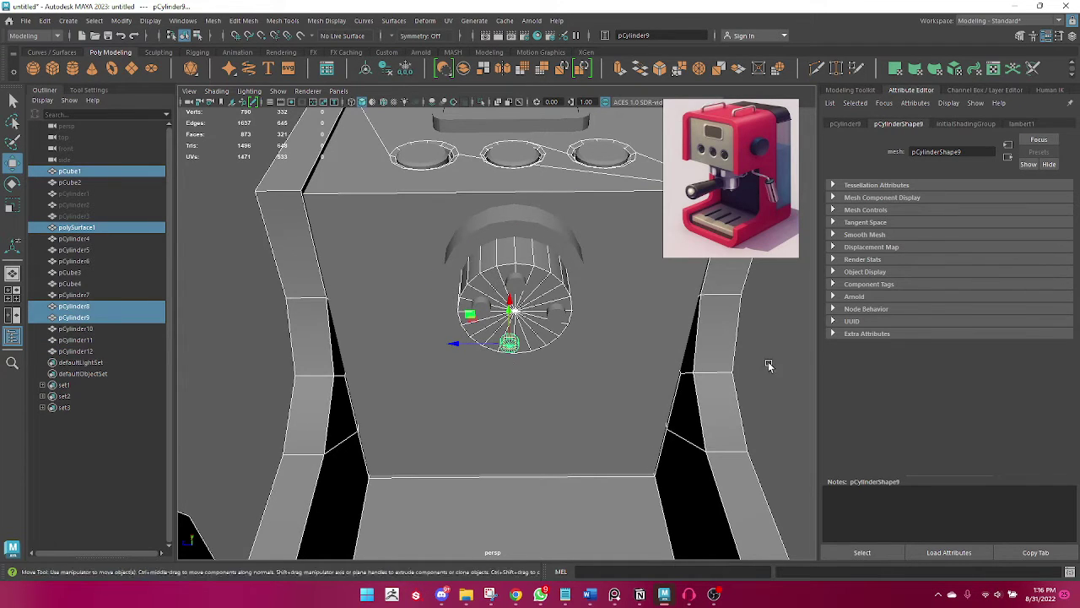
{"action": "left_click", "coordinate": [497, 342]}
Nudge the nozzle copy slightly back and shift the lower nozzle slightly right.
{"action": "left_click", "coordinate": [506, 341]}
{"action": "left_click", "coordinate": [479, 304]}
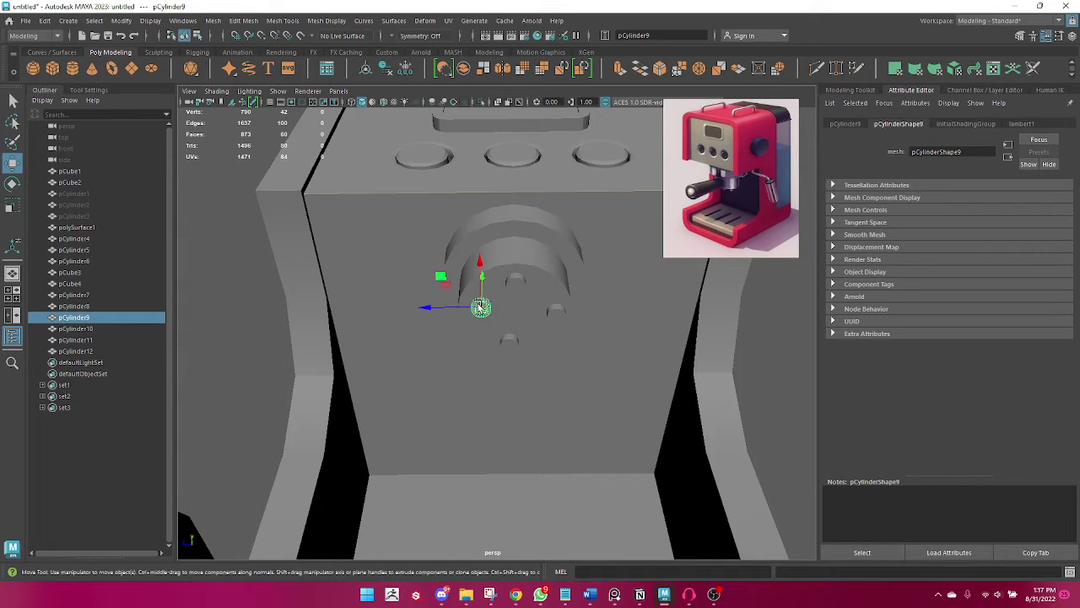
{"action": "left_click_drag", "start_coordinate": [454, 312], "coordinate": [475, 281]}
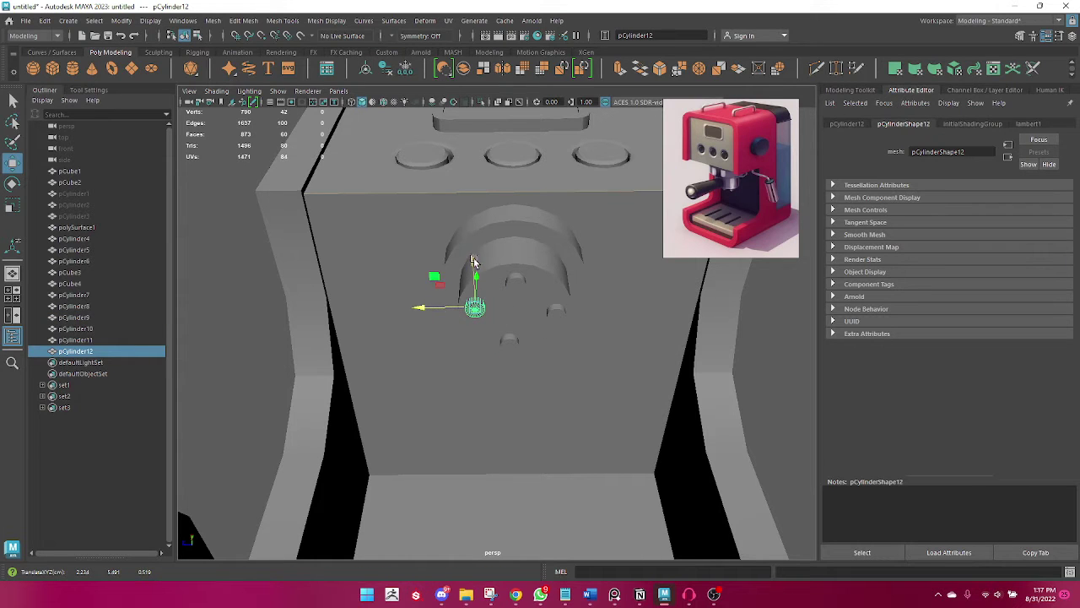
{"action": "left_click", "coordinate": [507, 341]}
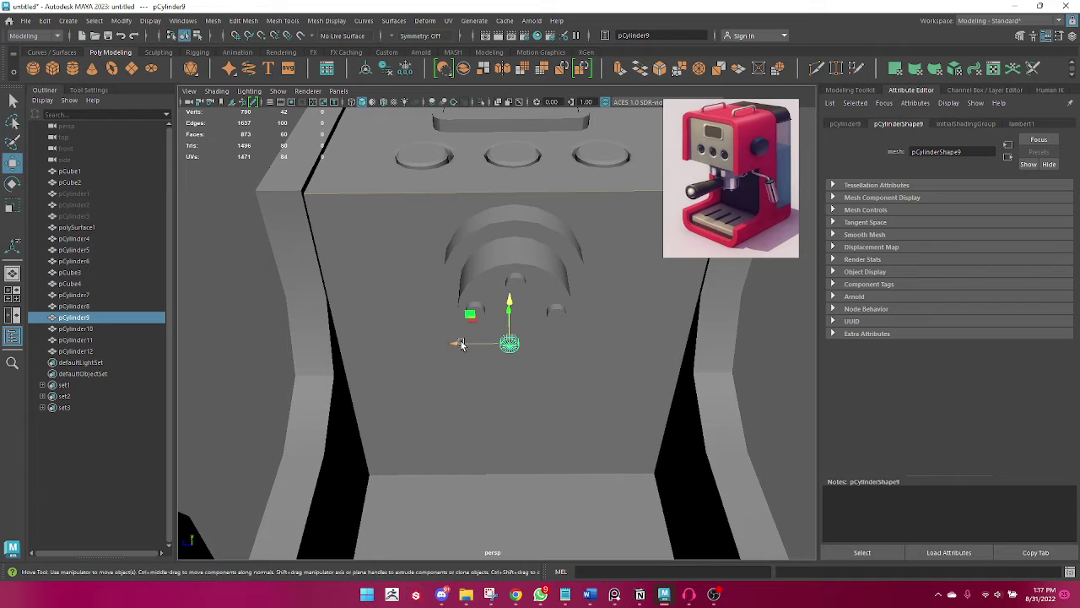
{"action": "left_click_drag", "start_coordinate": [460, 343], "coordinate": [463, 344]}
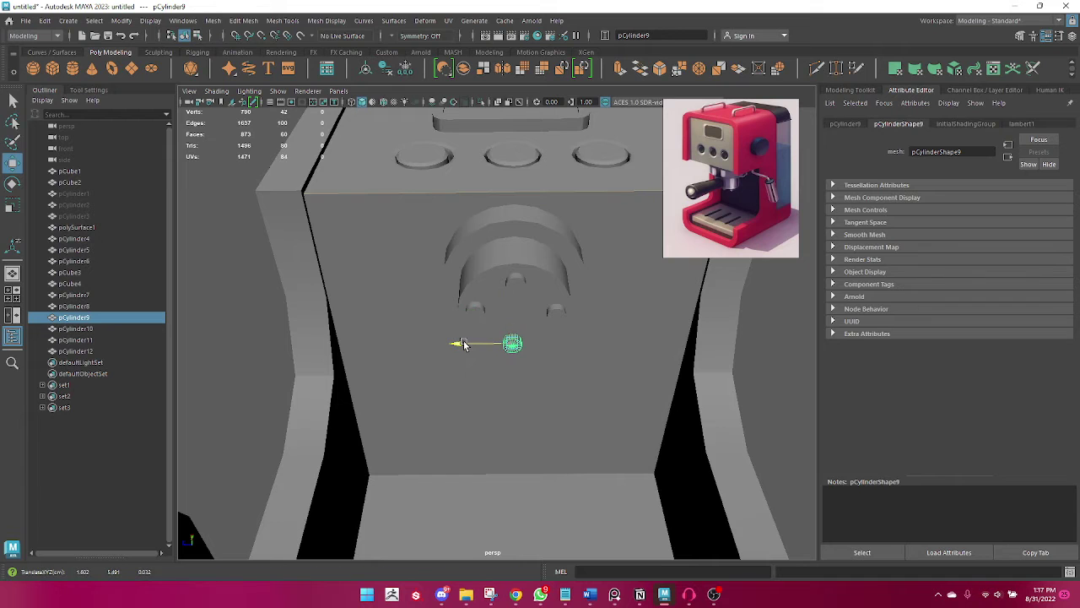
{"action": "left_click", "coordinate": [779, 355]}
Clone the top nozzle pCylinder10 into pCylinder13 and place it lower, centred among the nozzles.
{"action": "mouse_move", "coordinate": [682, 381]}
{"action": "left_mouse_down", "text": "alt"}
{"action": "mouse_move", "coordinate": [539, 404]}
{"action": "mouse_move", "coordinate": [564, 384]}
{"action": "mouse_move", "coordinate": [624, 405]}
{"action": "mouse_move", "coordinate": [555, 326]}
{"action": "left_mouse_up", "text": "alt"}
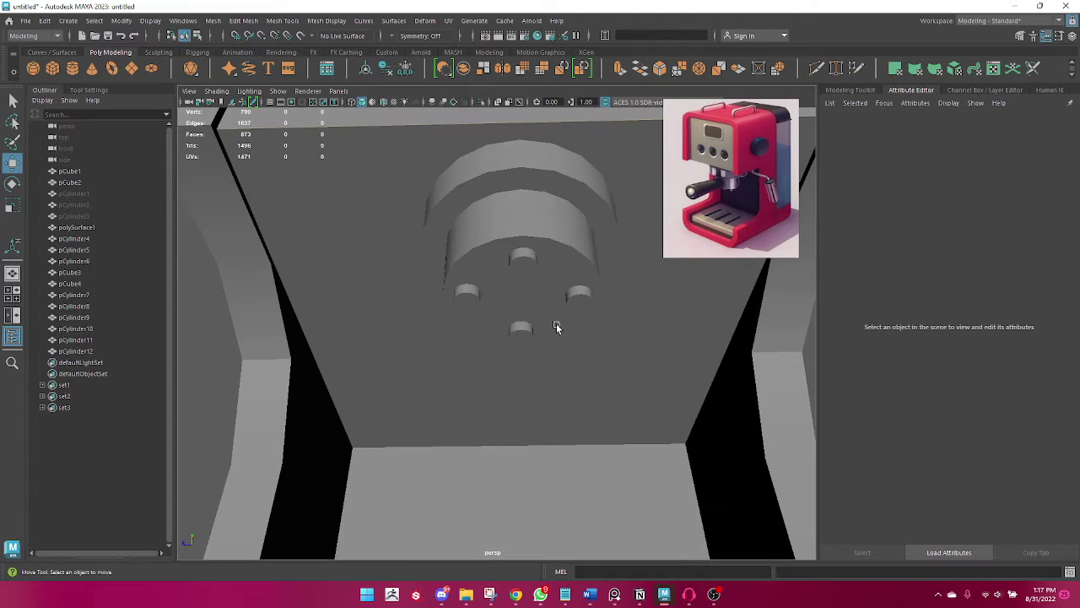
{"action": "left_click", "coordinate": [525, 265]}
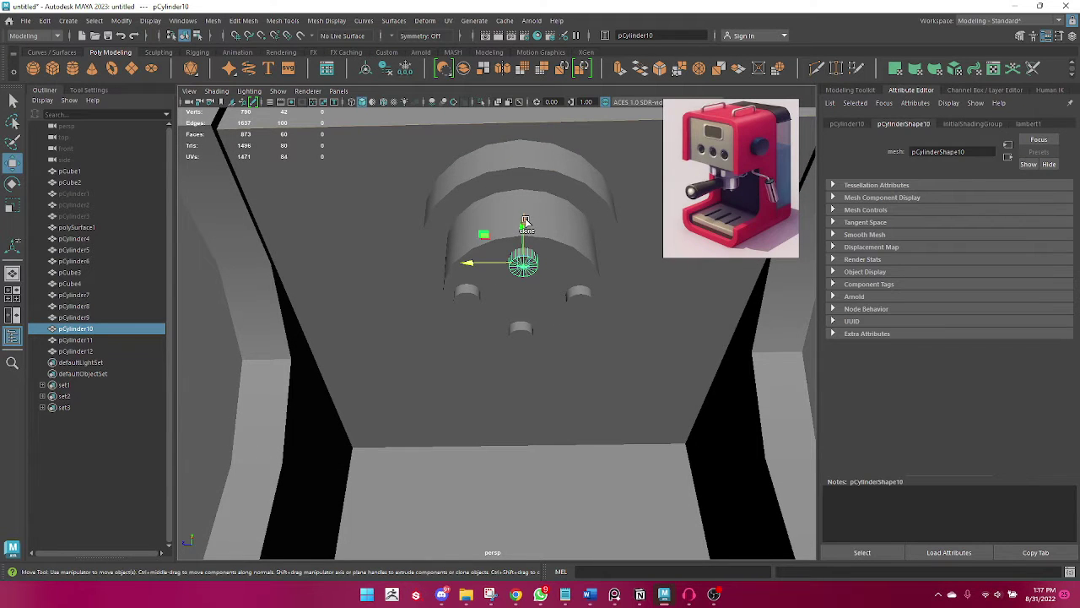
{"action": "left_click_drag", "start_coordinate": [523, 241], "coordinate": [522, 277], "text": "shift"}
{"action": "mouse_move", "coordinate": [542, 364]}
{"action": "left_mouse_down", "text": "alt"}
{"action": "mouse_move", "coordinate": [461, 372]}
{"action": "mouse_move", "coordinate": [459, 333]}
{"action": "mouse_move", "coordinate": [441, 362]}
{"action": "mouse_move", "coordinate": [497, 361]}
{"action": "mouse_move", "coordinate": [493, 329]}
{"action": "mouse_move", "coordinate": [270, 366]}
{"action": "mouse_move", "coordinate": [524, 354]}
{"action": "mouse_move", "coordinate": [595, 382]}
{"action": "mouse_move", "coordinate": [512, 366]}
{"action": "left_mouse_up", "text": "alt"}
{"action": "left_click", "coordinate": [270, 366]}
{"action": "scroll", "coordinate": [599, 371], "scroll_direction": "down", "scroll_amount": 5}
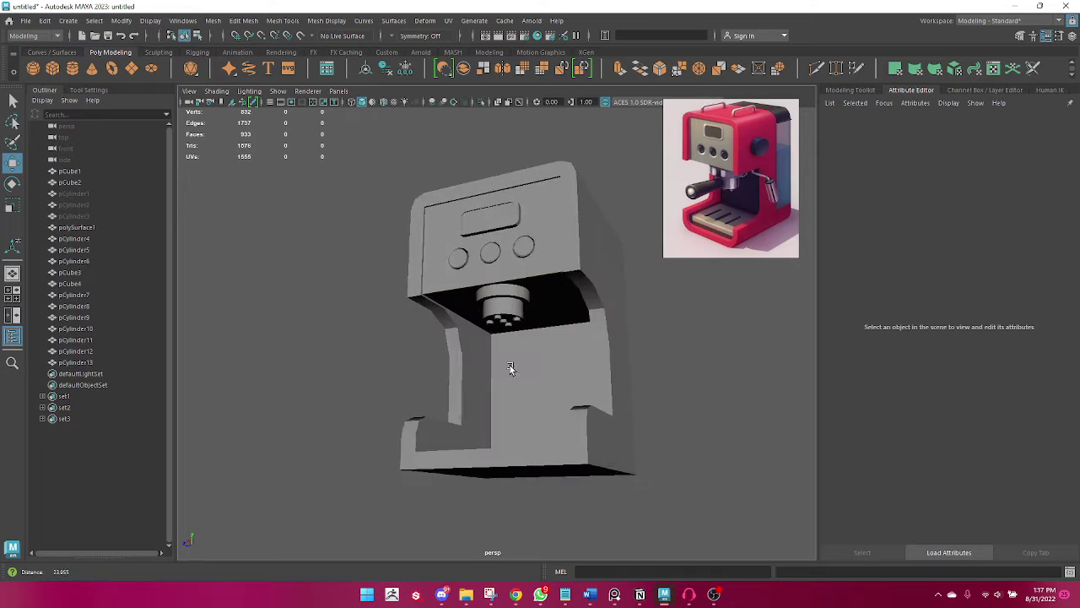
{"action": "right_click_drag", "start_coordinate": [512, 367], "coordinate": [613, 366], "text": "alt"}
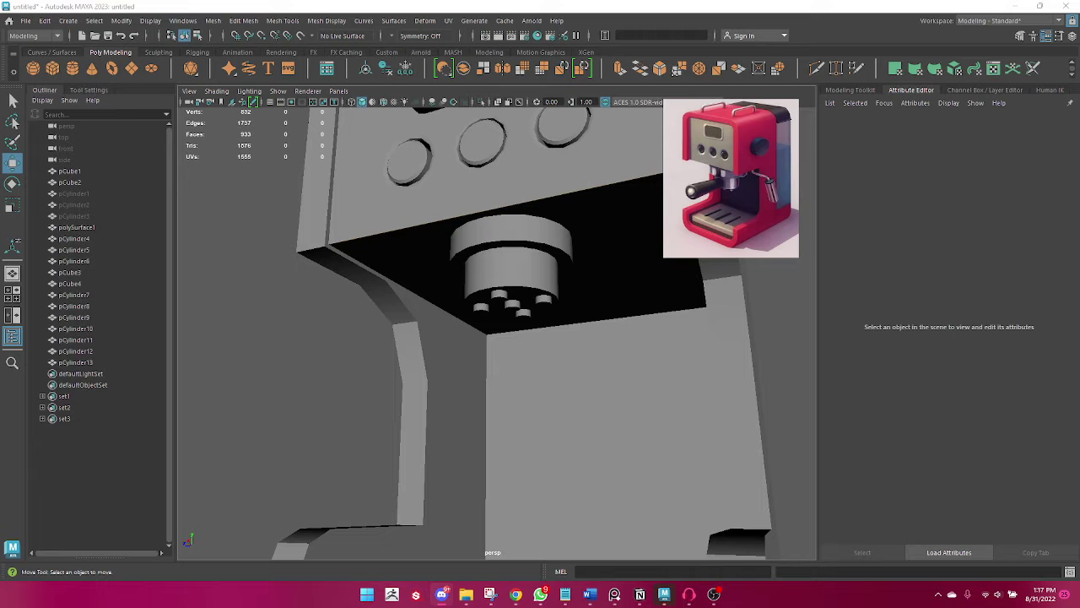
Select the five small cylinders (pCylinder9–13) under the group head.
{"action": "scroll", "coordinate": [422, 362], "scroll_direction": "down", "scroll_amount": 5}
{"action": "scroll", "coordinate": [326, 379], "scroll_direction": "up", "scroll_amount": 5}
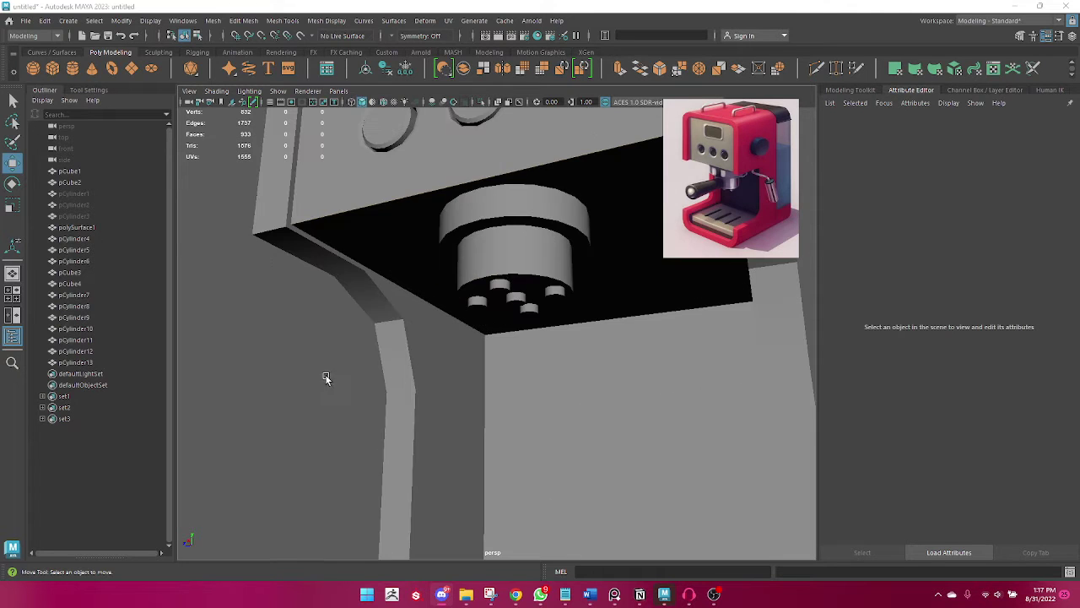
{"action": "left_click_drag", "start_coordinate": [326, 379], "coordinate": [376, 360], "text": "alt"}
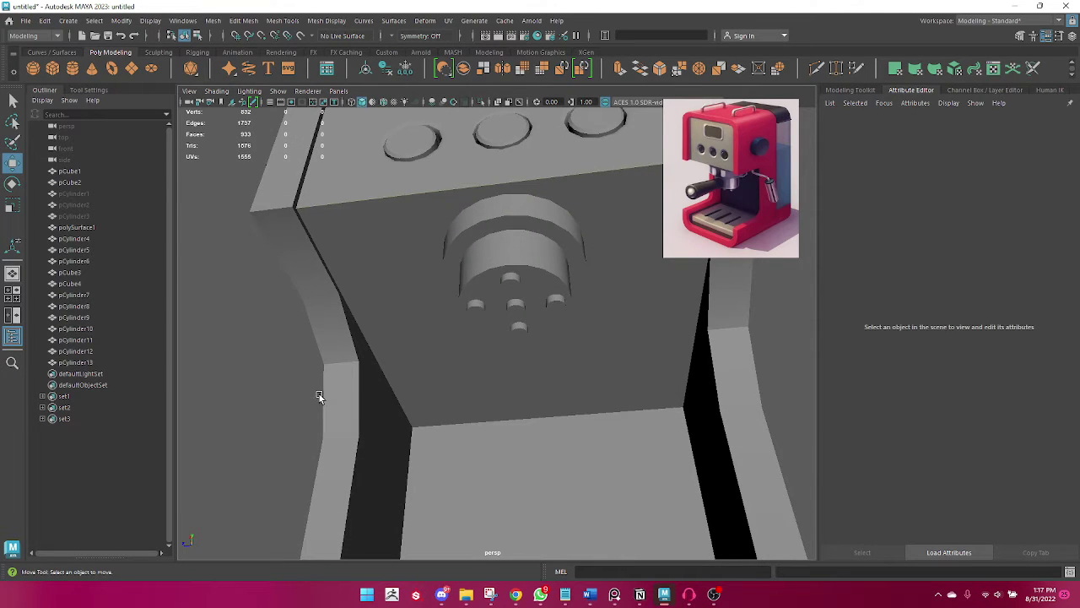
{"action": "scroll", "coordinate": [299, 380], "scroll_direction": "up", "scroll_amount": 3}
{"action": "left_click", "coordinate": [456, 292]}
{"action": "left_click", "coordinate": [540, 291], "text": "shift"}
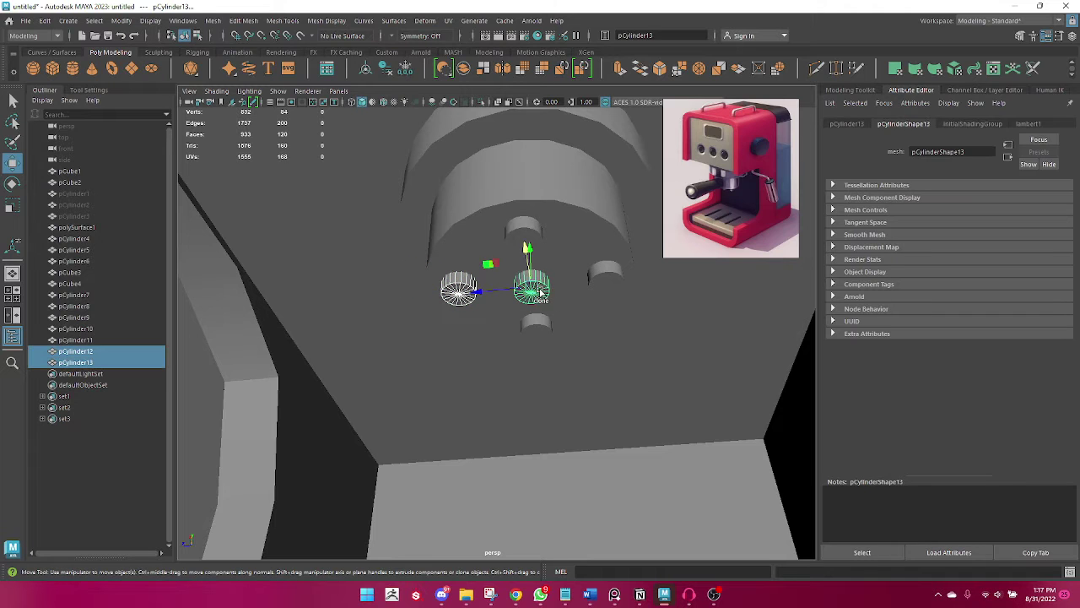
{"action": "left_click", "coordinate": [612, 275], "text": "shift"}
{"action": "left_click", "coordinate": [540, 331], "text": "shift"}
{"action": "left_click", "coordinate": [517, 226], "text": "shift"}
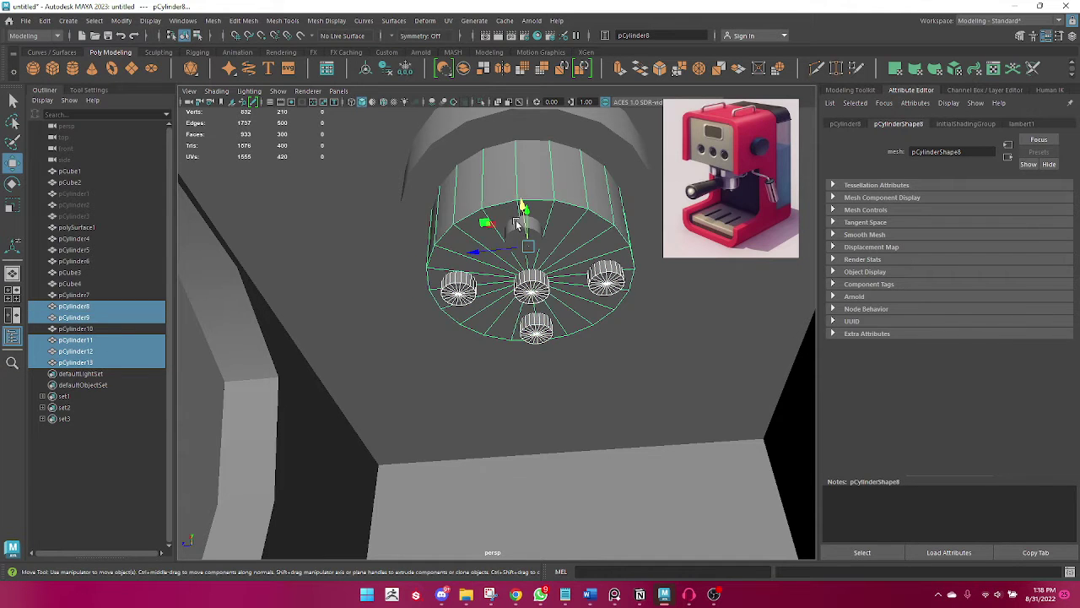
{"action": "key", "text": "ctrl+z"}
{"action": "left_click", "coordinate": [517, 228], "text": "shift"}
{"action": "mouse_move", "coordinate": [517, 228]}
{"action": "left_mouse_down", "text": "alt"}
{"action": "mouse_move", "coordinate": [524, 337]}
{"action": "mouse_move", "coordinate": [485, 355]}
{"action": "mouse_move", "coordinate": [487, 374]}
{"action": "left_mouse_up", "text": "alt"}
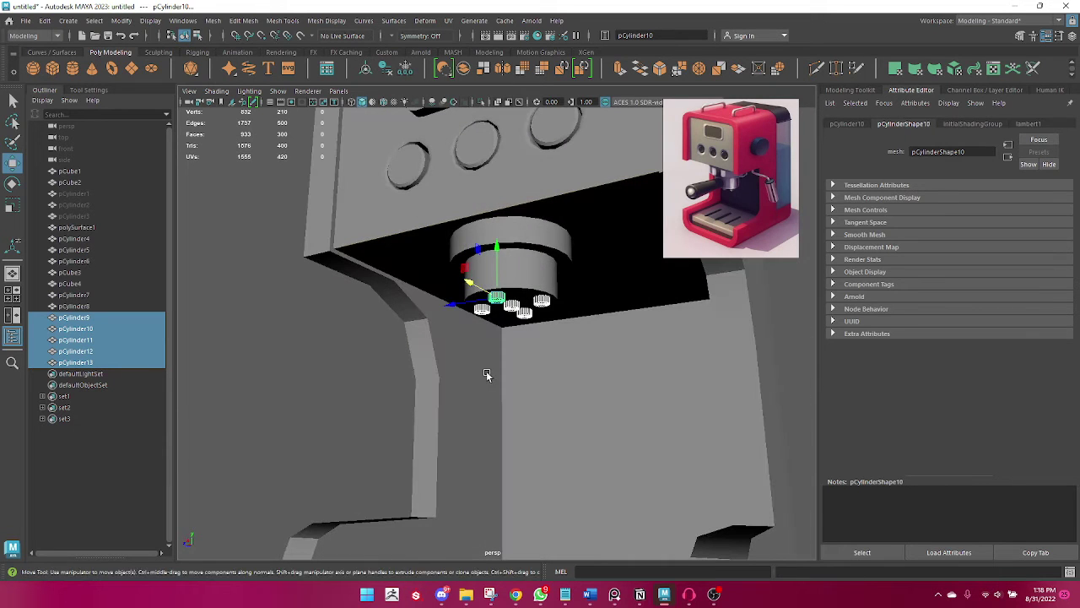
Combine them into pCylinder14, delete its construction history, and deselect.
{"action": "left_click", "coordinate": [214, 20]}
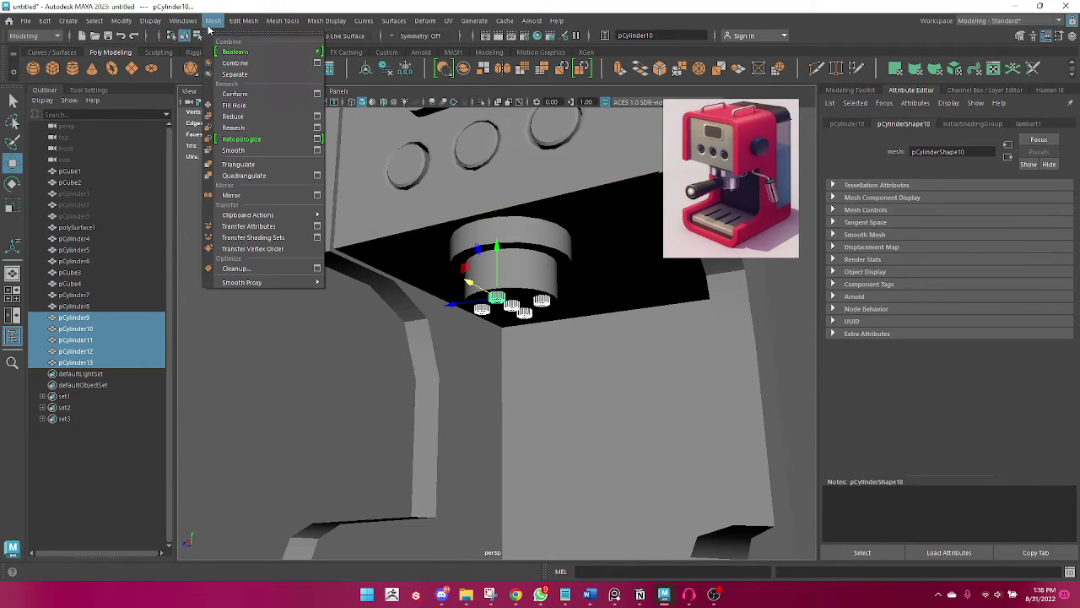
{"action": "left_click", "coordinate": [234, 64]}
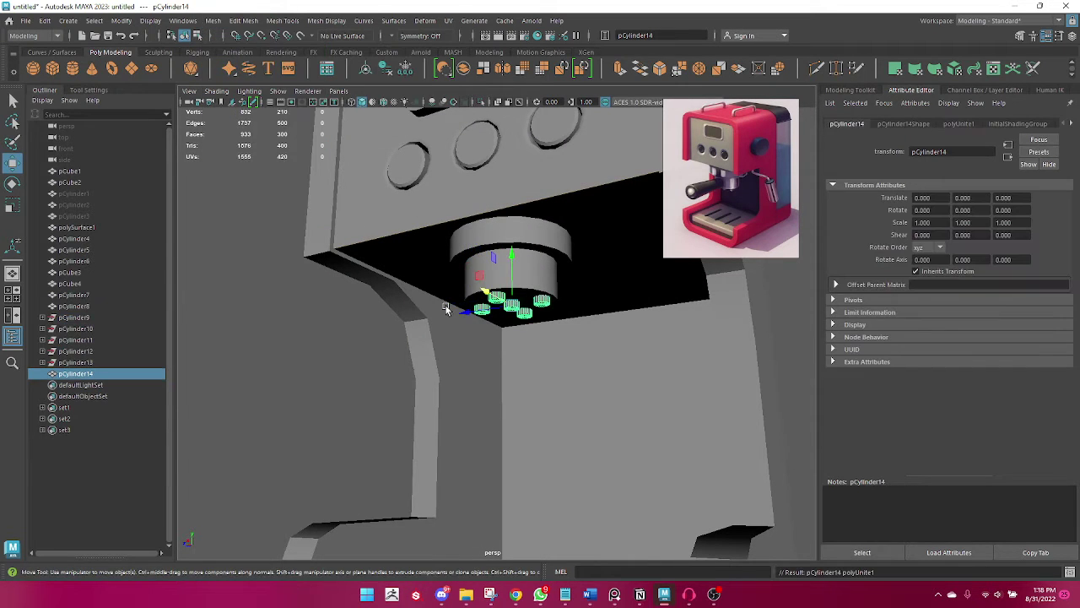
{"action": "left_click", "coordinate": [489, 51]}
{"action": "left_click", "coordinate": [701, 67]}
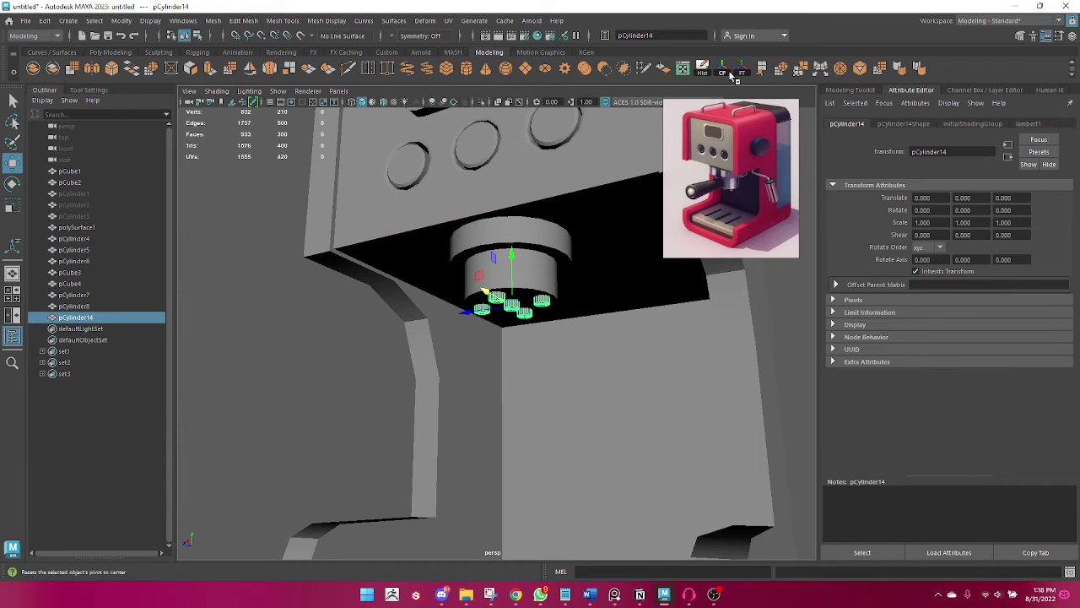
{"action": "left_click", "coordinate": [442, 335]}
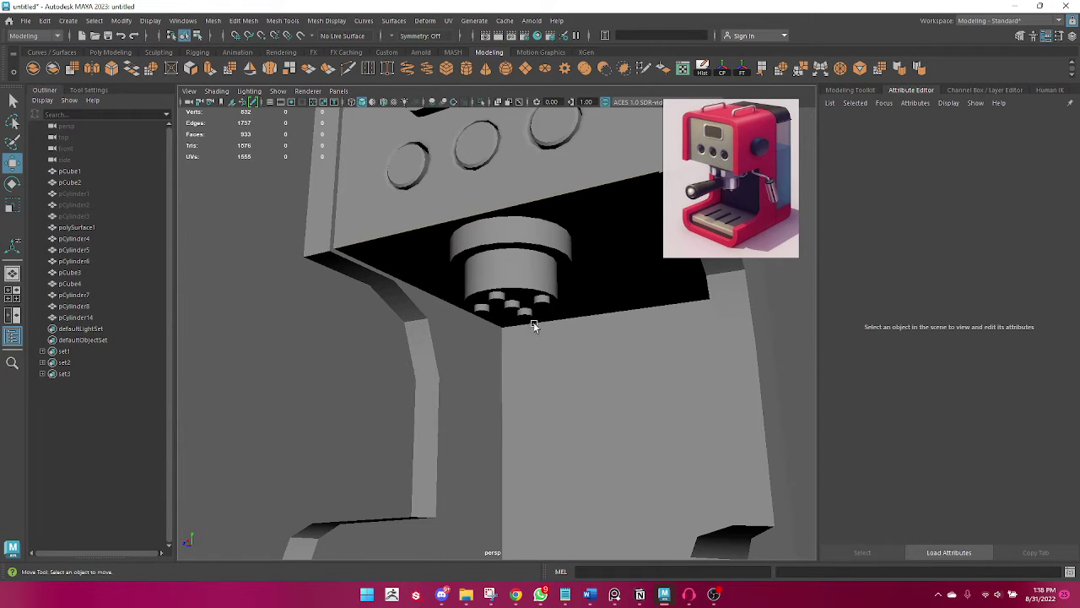
Tumble through three-quarter, front and side views of the machine, then restore the Poly Modeling tool set.
{"action": "left_click", "coordinate": [518, 314]}
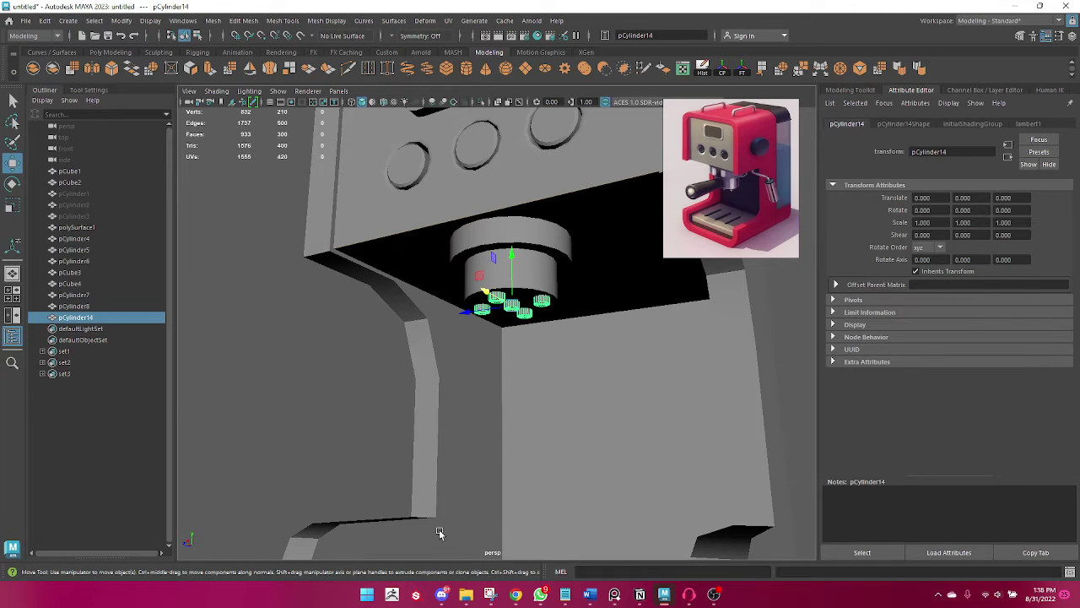
{"action": "scroll", "coordinate": [282, 402], "scroll_direction": "down", "scroll_amount": 5}
{"action": "left_click", "coordinate": [315, 396]}
{"action": "mouse_move", "coordinate": [414, 405]}
{"action": "left_mouse_down", "text": "alt"}
{"action": "mouse_move", "coordinate": [567, 397]}
{"action": "mouse_move", "coordinate": [754, 429]}
{"action": "mouse_move", "coordinate": [553, 430]}
{"action": "mouse_move", "coordinate": [597, 429]}
{"action": "left_mouse_up", "text": "alt"}
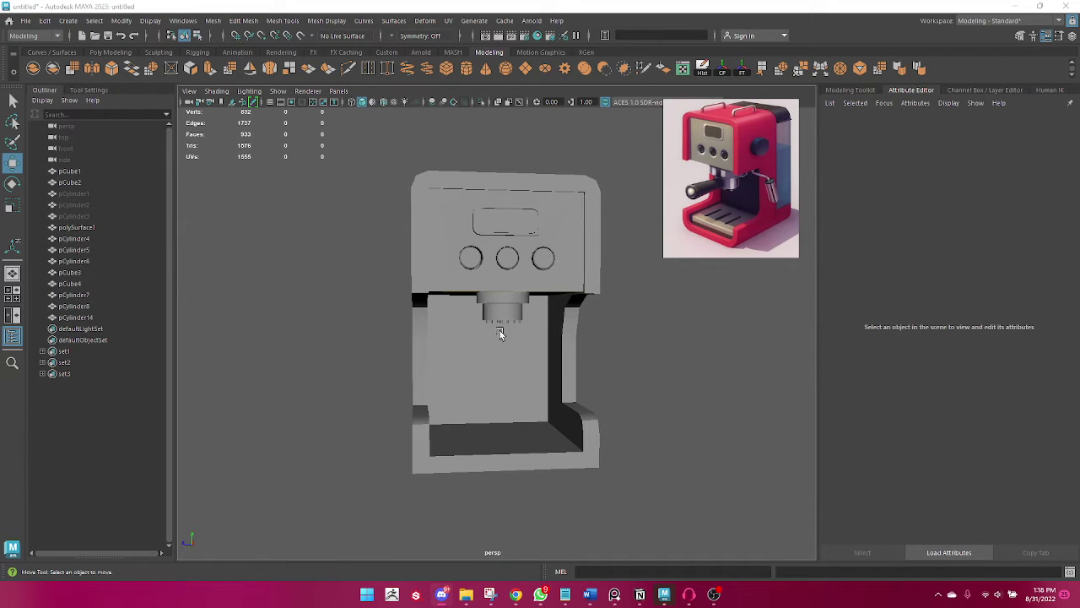
{"action": "mouse_move", "coordinate": [500, 334]}
{"action": "left_mouse_down", "text": "alt"}
{"action": "mouse_move", "coordinate": [415, 338]}
{"action": "mouse_move", "coordinate": [400, 326]}
{"action": "left_mouse_up", "text": "alt"}
{"action": "scroll", "coordinate": [400, 326], "scroll_direction": "up", "scroll_amount": 3}
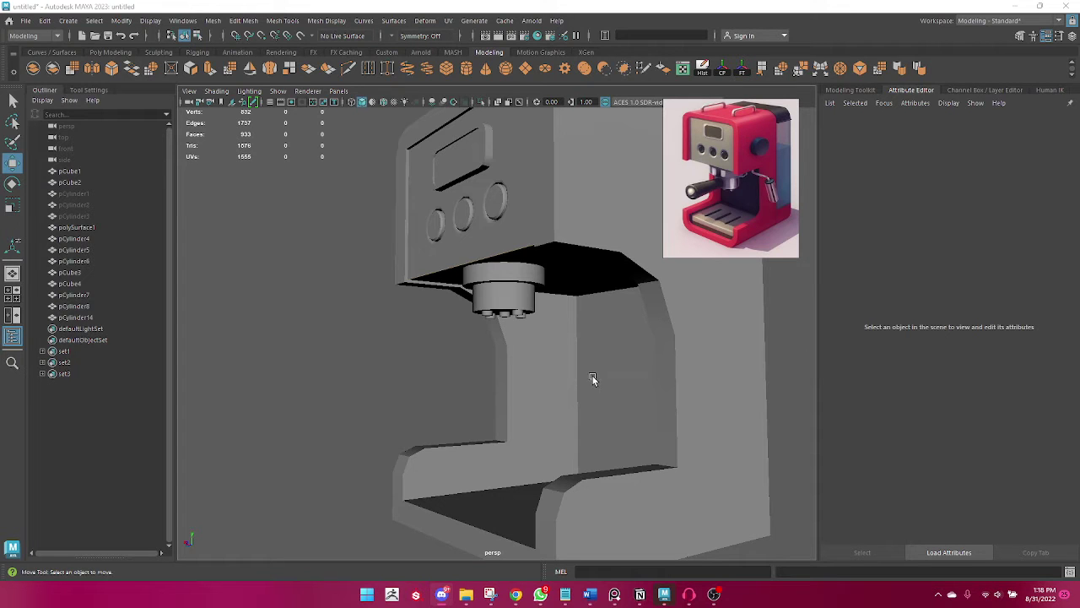
{"action": "left_click_drag", "start_coordinate": [593, 379], "coordinate": [622, 374], "text": "alt"}
{"action": "left_click_drag", "start_coordinate": [525, 351], "coordinate": [540, 340], "text": "alt"}
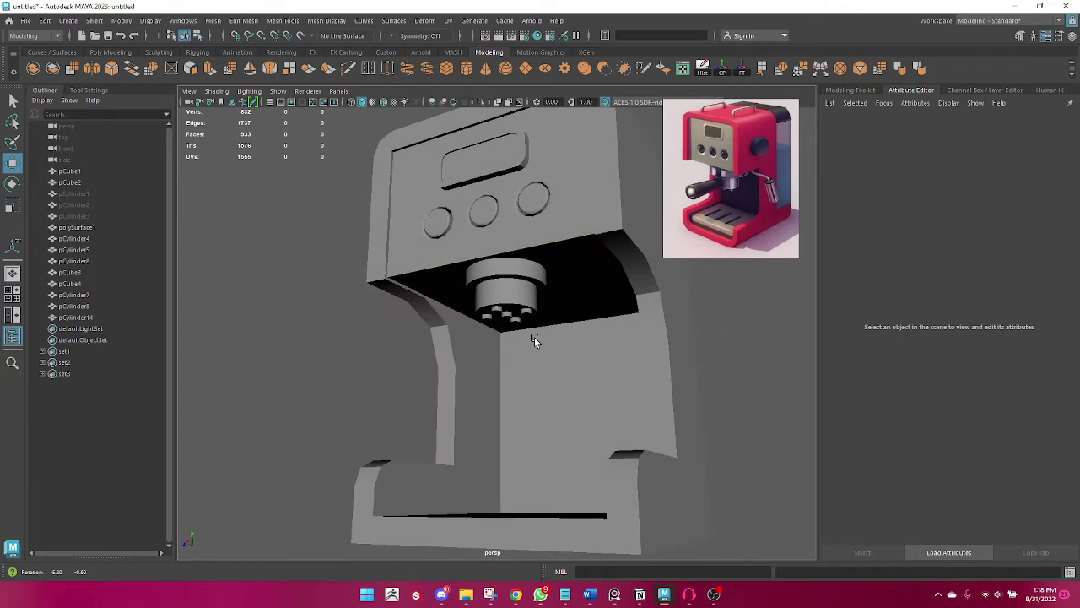
{"action": "left_click_drag", "start_coordinate": [475, 349], "coordinate": [53, 54], "text": "alt"}
{"action": "left_click", "coordinate": [92, 51]}
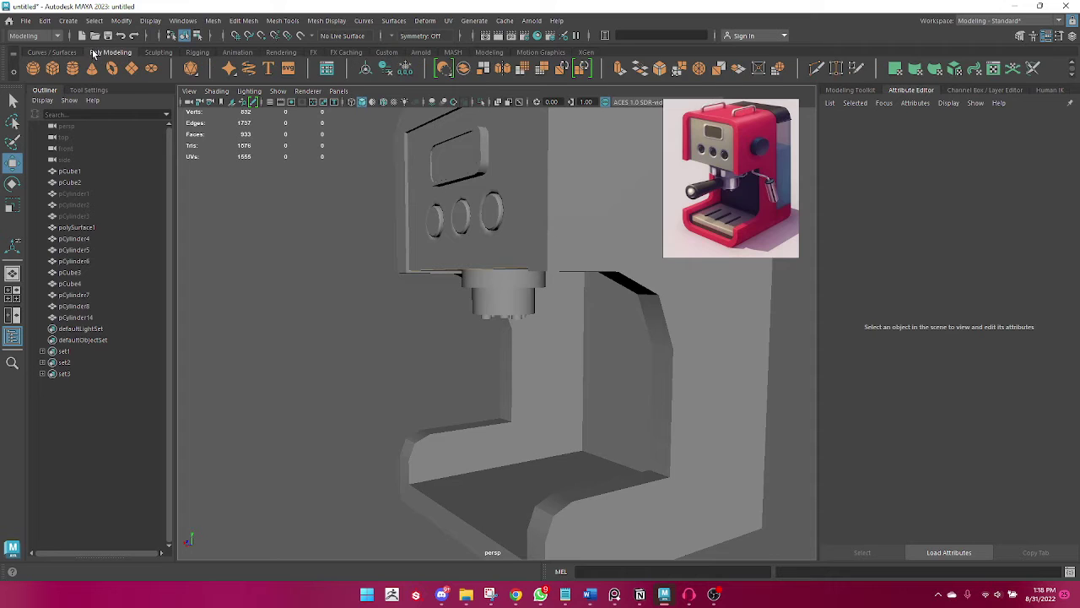
Create a polygon cylinder, lift it, rotate it 90° onto its side, and slide it beside the group head.
{"action": "left_click", "coordinate": [71, 68]}
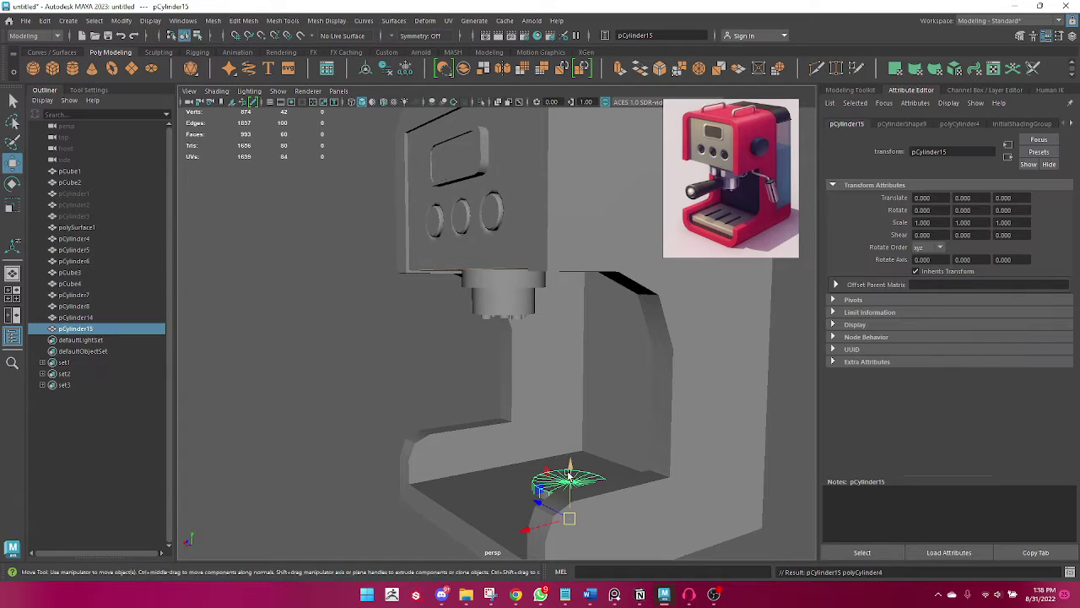
{"action": "mouse_move", "coordinate": [570, 469]}
{"action": "left_mouse_down"}
{"action": "mouse_move", "coordinate": [541, 314]}
{"action": "mouse_move", "coordinate": [448, 334]}
{"action": "mouse_move", "coordinate": [483, 387]}
{"action": "left_mouse_up"}
{"action": "key", "text": "e"}
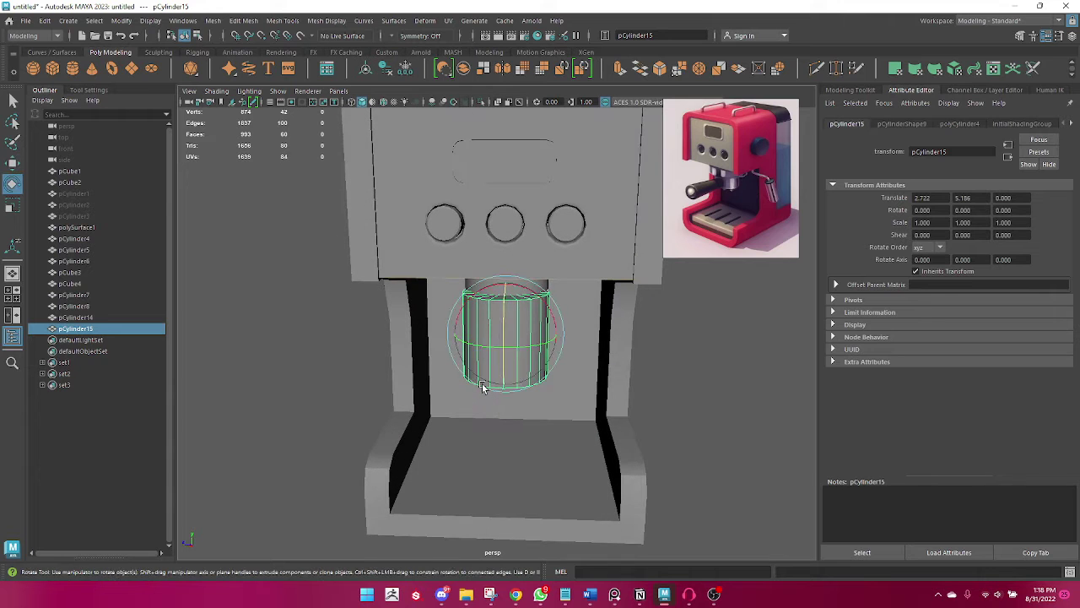
{"action": "mouse_move", "coordinate": [483, 386]}
{"action": "left_mouse_down"}
{"action": "mouse_move", "coordinate": [501, 387]}
{"action": "mouse_move", "coordinate": [408, 359]}
{"action": "mouse_move", "coordinate": [514, 379]}
{"action": "left_mouse_up"}
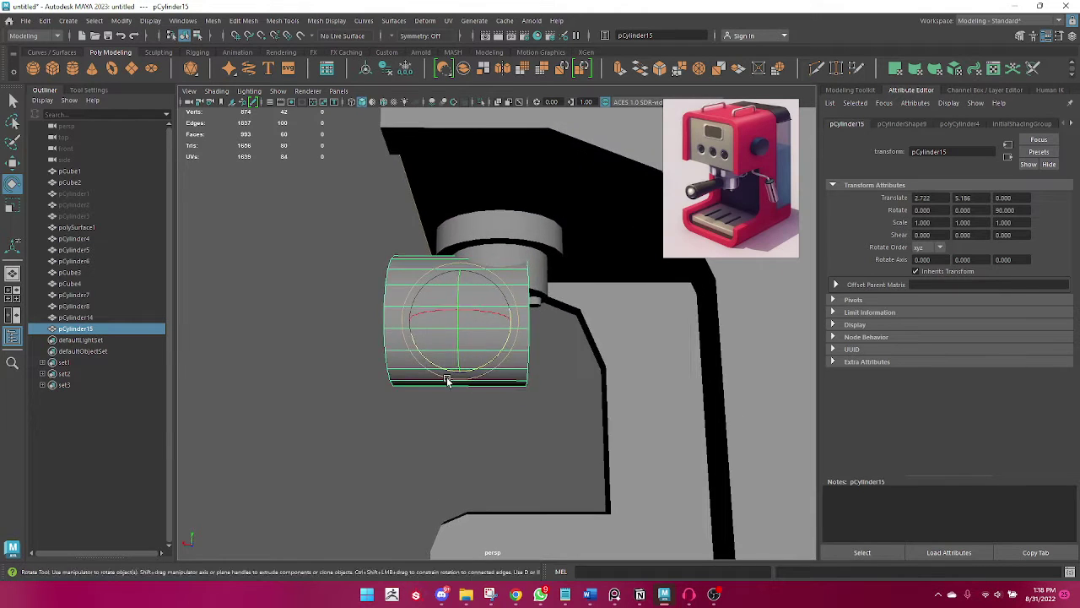
{"action": "key", "text": "w"}
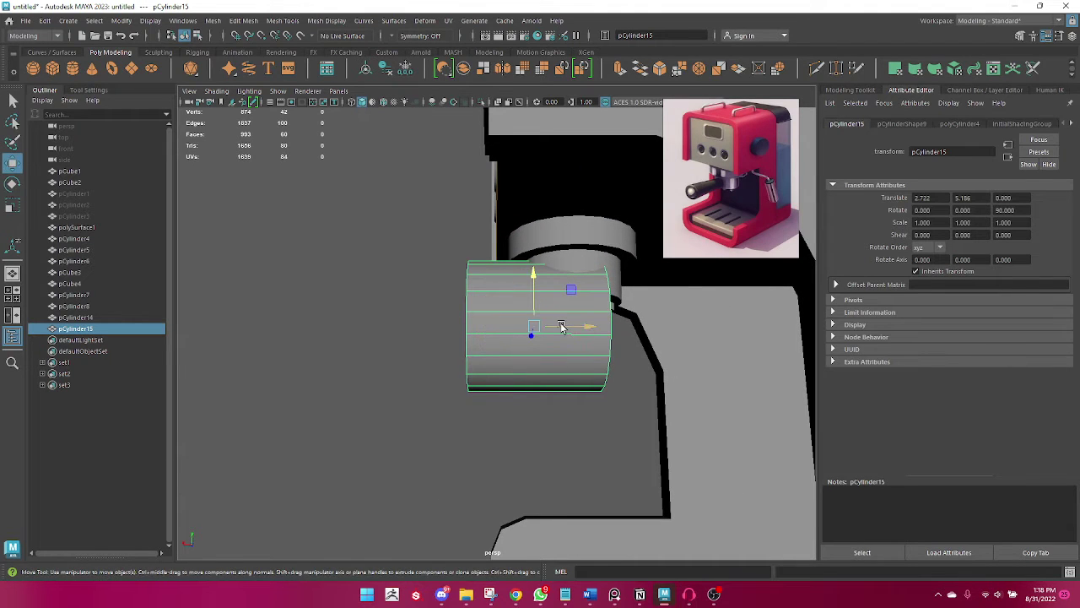
{"action": "left_click_drag", "start_coordinate": [562, 328], "coordinate": [513, 328]}
{"action": "key", "text": "ctrl+z"}
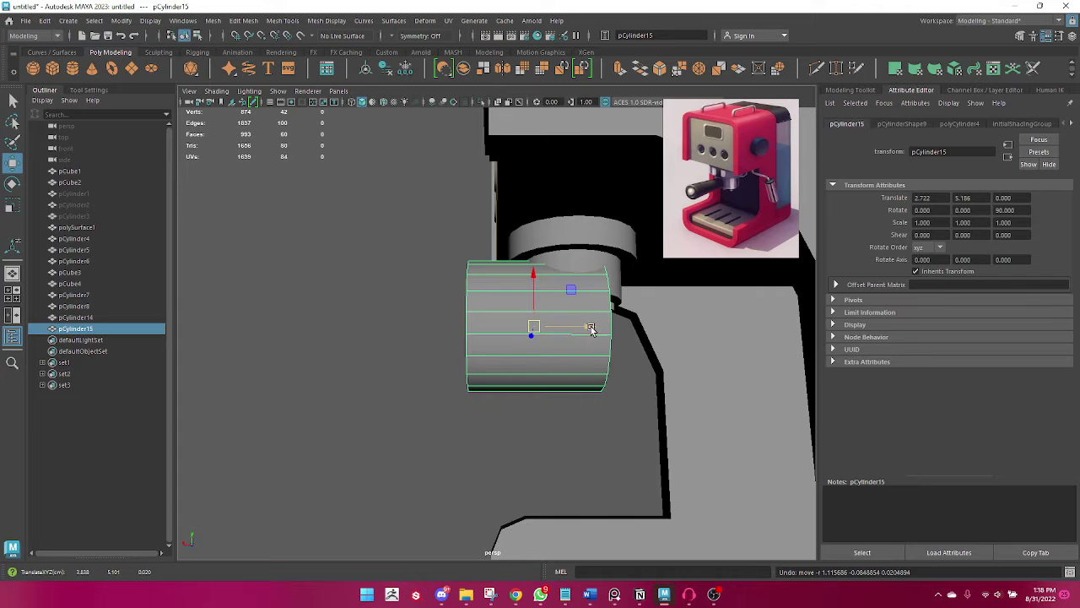
{"action": "left_click_drag", "start_coordinate": [592, 329], "coordinate": [525, 333]}
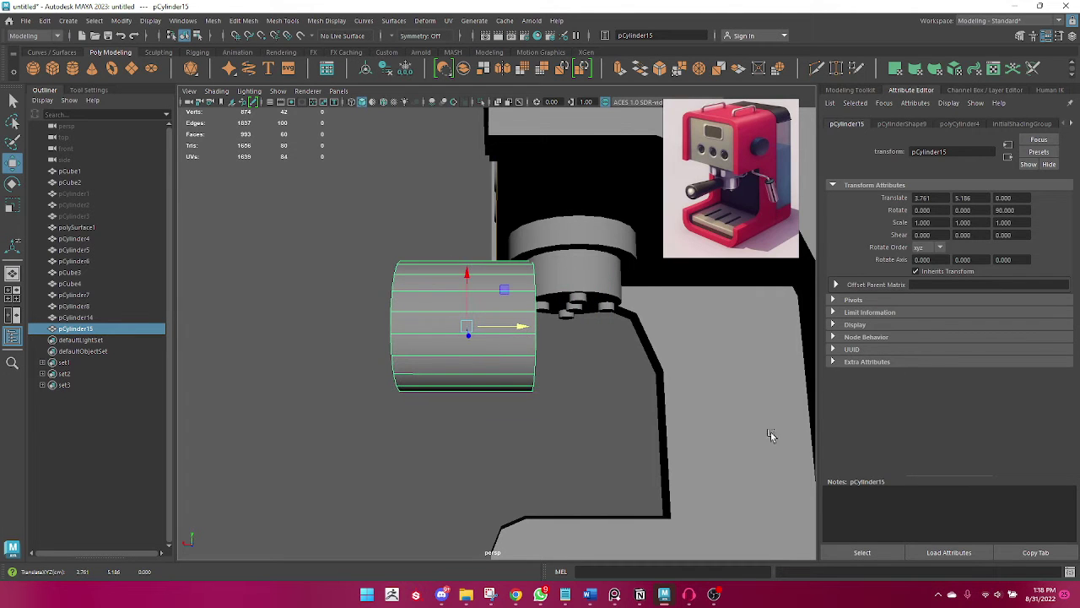
{"action": "left_click_drag", "start_coordinate": [478, 482], "coordinate": [622, 501], "text": "alt"}
{"action": "left_click_drag", "start_coordinate": [582, 436], "coordinate": [544, 450], "text": "alt"}
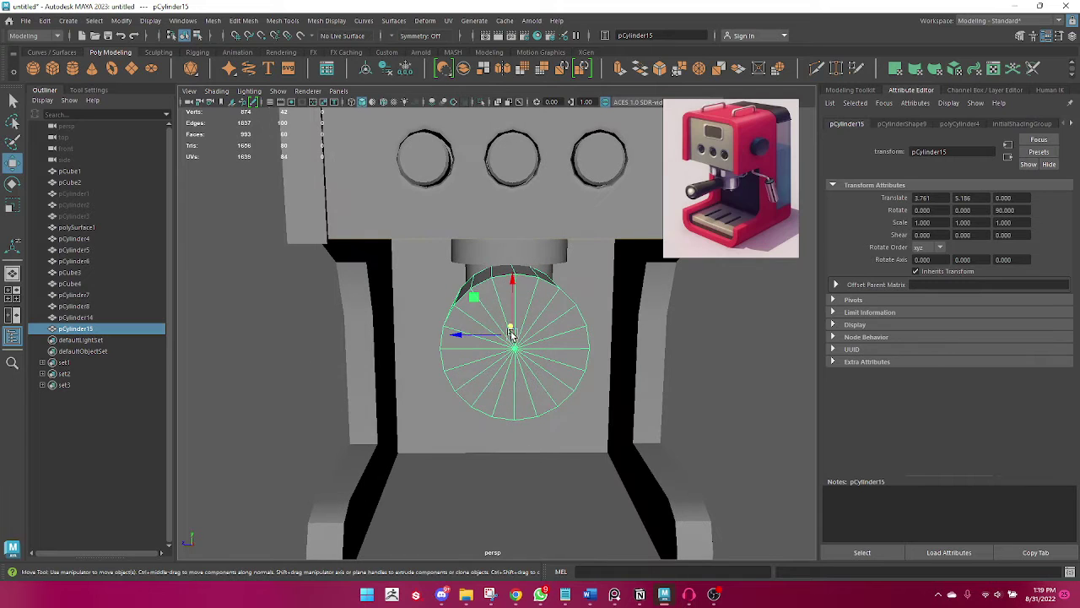
{"action": "mouse_move", "coordinate": [513, 335]}
{"action": "left_mouse_down"}
{"action": "mouse_move", "coordinate": [521, 274]}
{"action": "mouse_move", "coordinate": [555, 363]}
{"action": "mouse_move", "coordinate": [485, 296]}
{"action": "left_mouse_up"}
Scale the cylinder's outer end edge down to taper it into a cone.
{"action": "right_click", "coordinate": [471, 301]}
{"action": "left_click", "coordinate": [469, 227]}
{"action": "left_click", "coordinate": [461, 311]}
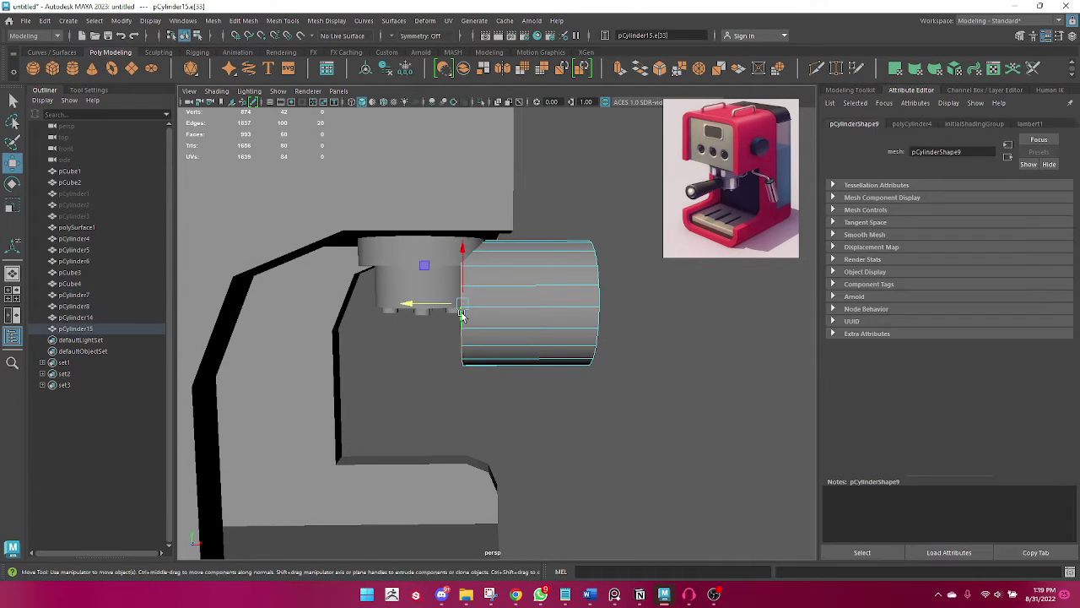
{"action": "key", "text": "r"}
{"action": "left_click_drag", "start_coordinate": [466, 313], "coordinate": [397, 309]}
{"action": "key", "text": "w"}
{"action": "mouse_move", "coordinate": [519, 391]}
{"action": "left_mouse_down", "text": "alt"}
{"action": "mouse_move", "coordinate": [488, 403]}
{"action": "mouse_move", "coordinate": [468, 322]}
{"action": "left_mouse_up", "text": "alt"}
{"action": "key", "text": "F8"}
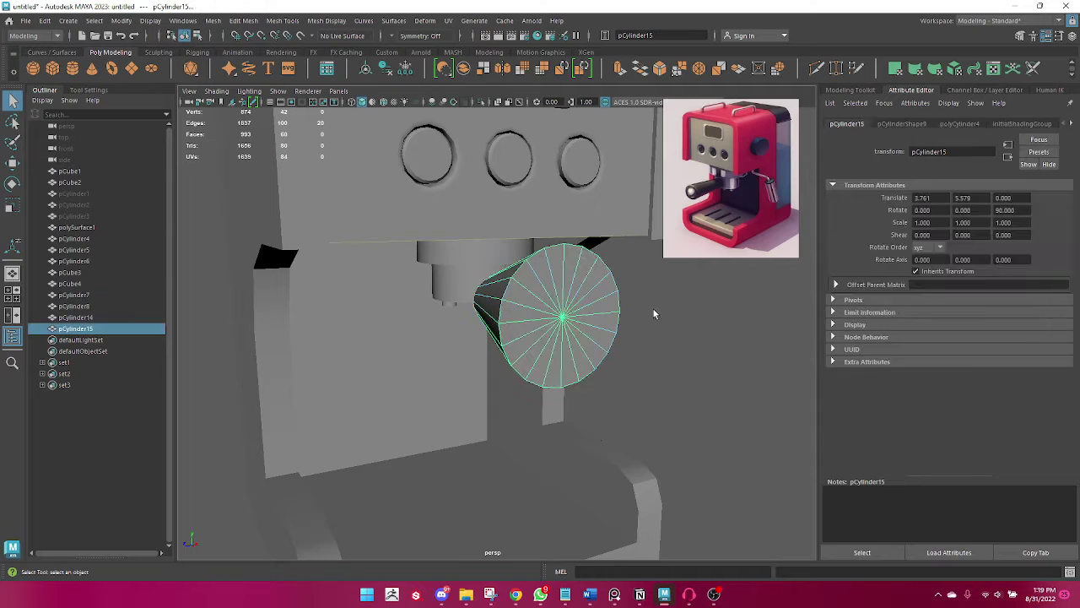
{"action": "left_click", "coordinate": [652, 307]}
{"action": "mouse_move", "coordinate": [652, 307]}
{"action": "left_mouse_down", "text": "alt"}
{"action": "mouse_move", "coordinate": [504, 393]}
{"action": "mouse_move", "coordinate": [541, 338]}
{"action": "mouse_move", "coordinate": [434, 326]}
{"action": "mouse_move", "coordinate": [366, 349]}
{"action": "mouse_move", "coordinate": [434, 317]}
{"action": "left_mouse_up", "text": "alt"}
Shrink the cone uniformly, stretch it along its length, and raise it slightly.
{"action": "left_click", "coordinate": [543, 335]}
{"action": "key", "text": "w"}
{"action": "key", "text": "r"}
{"action": "left_click_drag", "start_coordinate": [503, 298], "coordinate": [520, 296]}
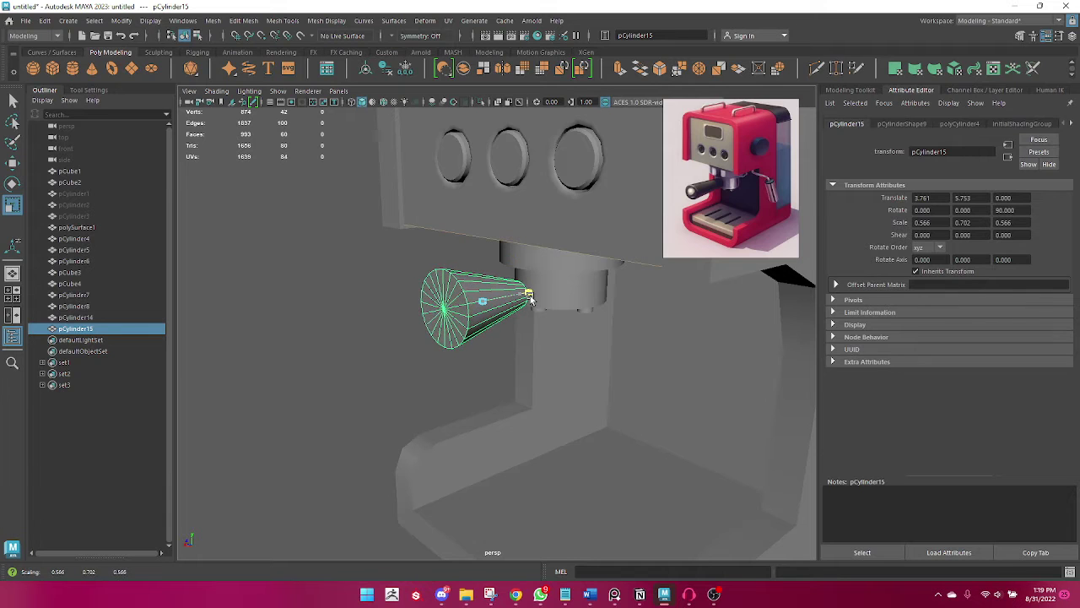
{"action": "mouse_move", "coordinate": [492, 351]}
{"action": "left_mouse_down", "text": "alt"}
{"action": "mouse_move", "coordinate": [413, 321]}
{"action": "mouse_move", "coordinate": [521, 296]}
{"action": "left_mouse_up", "text": "alt"}
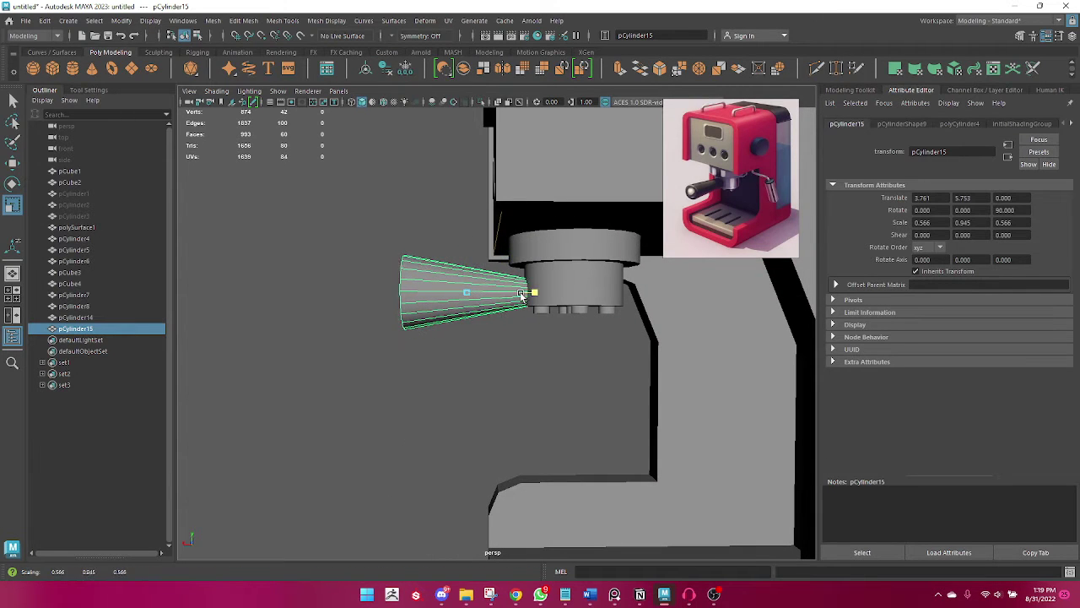
{"action": "key", "text": "w"}
{"action": "mouse_move", "coordinate": [466, 253]}
{"action": "left_mouse_down"}
{"action": "mouse_move", "coordinate": [533, 356]}
{"action": "mouse_move", "coordinate": [632, 351]}
{"action": "mouse_move", "coordinate": [497, 276]}
{"action": "mouse_move", "coordinate": [512, 287]}
{"action": "left_mouse_up"}
{"action": "key", "text": "q"}
{"action": "left_click", "coordinate": [607, 358]}
Make the cone thinner and longer, ending at scale 0.393, 0.988, 0.393.
{"action": "left_click", "coordinate": [497, 276]}
{"action": "key", "text": "w"}
{"action": "key", "text": "r"}
{"action": "left_click", "coordinate": [683, 368]}
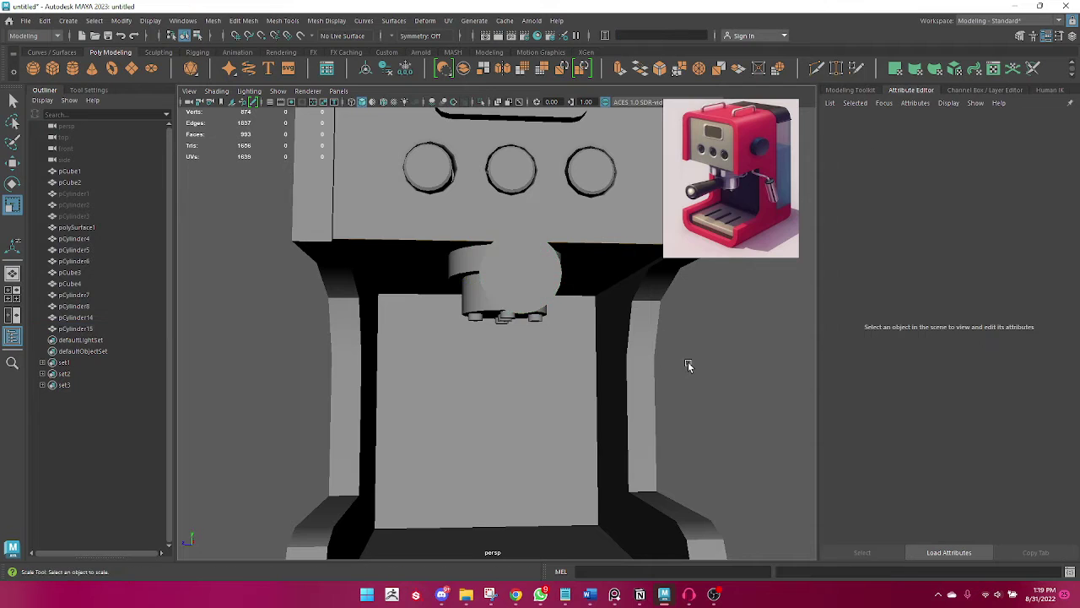
{"action": "mouse_move", "coordinate": [687, 366]}
{"action": "left_mouse_down", "text": "alt"}
{"action": "mouse_move", "coordinate": [583, 378]}
{"action": "mouse_move", "coordinate": [464, 293]}
{"action": "mouse_move", "coordinate": [439, 302]}
{"action": "left_mouse_up", "text": "alt"}
{"action": "left_click", "coordinate": [462, 293]}
{"action": "left_click_drag", "start_coordinate": [511, 297], "coordinate": [533, 302]}
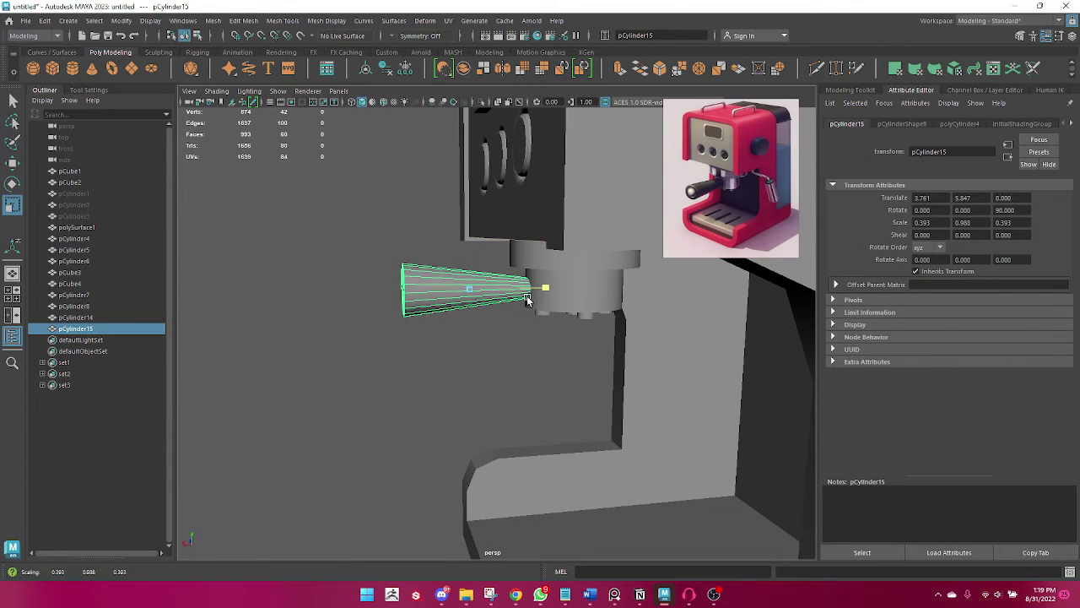
{"action": "left_click", "coordinate": [382, 410]}
{"action": "mouse_move", "coordinate": [383, 410]}
{"action": "left_mouse_down", "text": "alt"}
{"action": "mouse_move", "coordinate": [501, 434]}
{"action": "mouse_move", "coordinate": [517, 312]}
{"action": "mouse_move", "coordinate": [350, 333]}
{"action": "mouse_move", "coordinate": [434, 362]}
{"action": "mouse_move", "coordinate": [507, 348]}
{"action": "left_mouse_up", "text": "alt"}
Select the cone's end-cap faces and delete them.
{"action": "left_click", "coordinate": [517, 313]}
{"action": "key", "text": "q"}
{"action": "right_click_drag", "start_coordinate": [511, 292], "coordinate": [564, 245]}
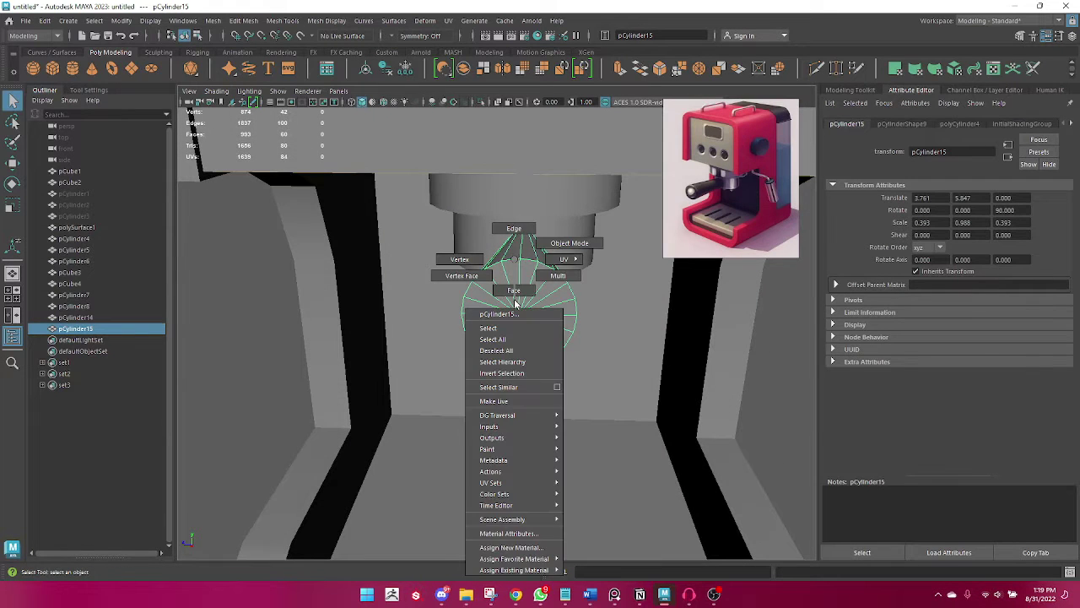
{"action": "left_click", "coordinate": [523, 274]}
{"action": "left_click_drag", "start_coordinate": [543, 288], "coordinate": [558, 314]}
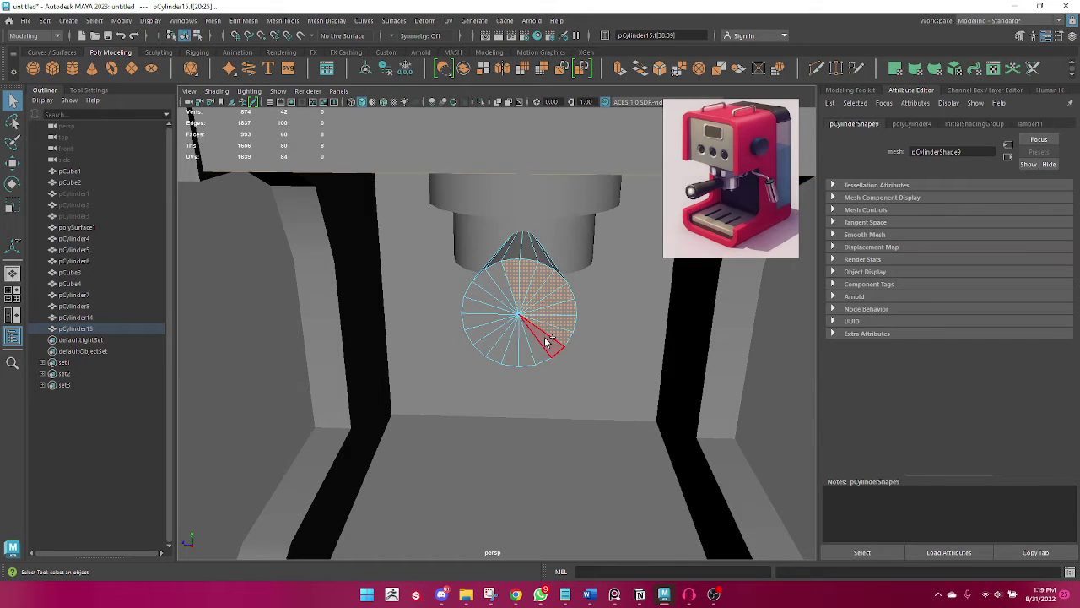
{"action": "left_click_drag", "start_coordinate": [500, 353], "coordinate": [481, 336]}
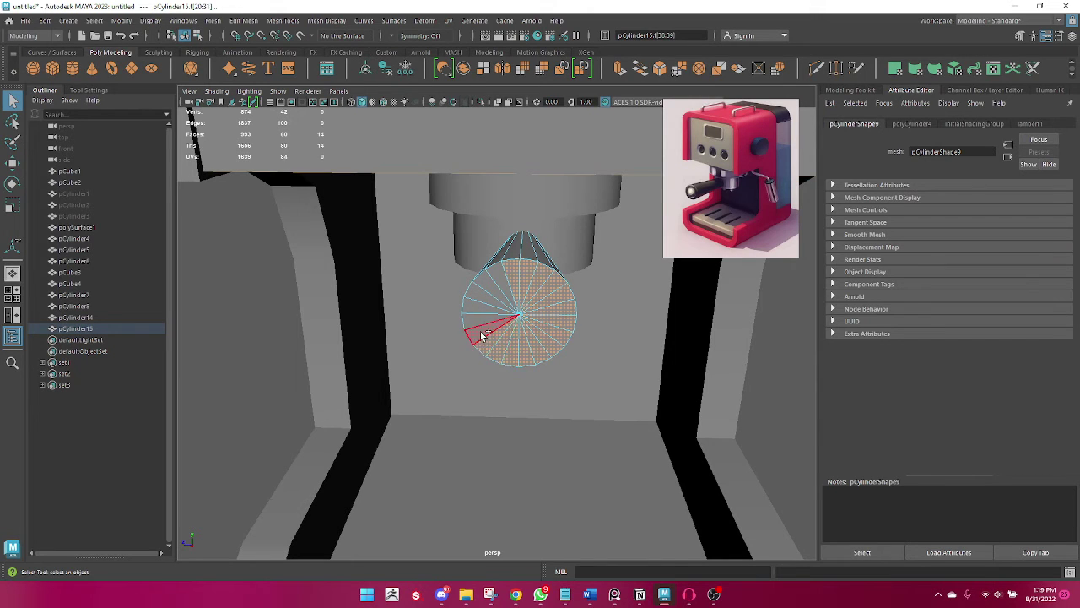
{"action": "left_click_drag", "start_coordinate": [487, 298], "coordinate": [504, 279]}
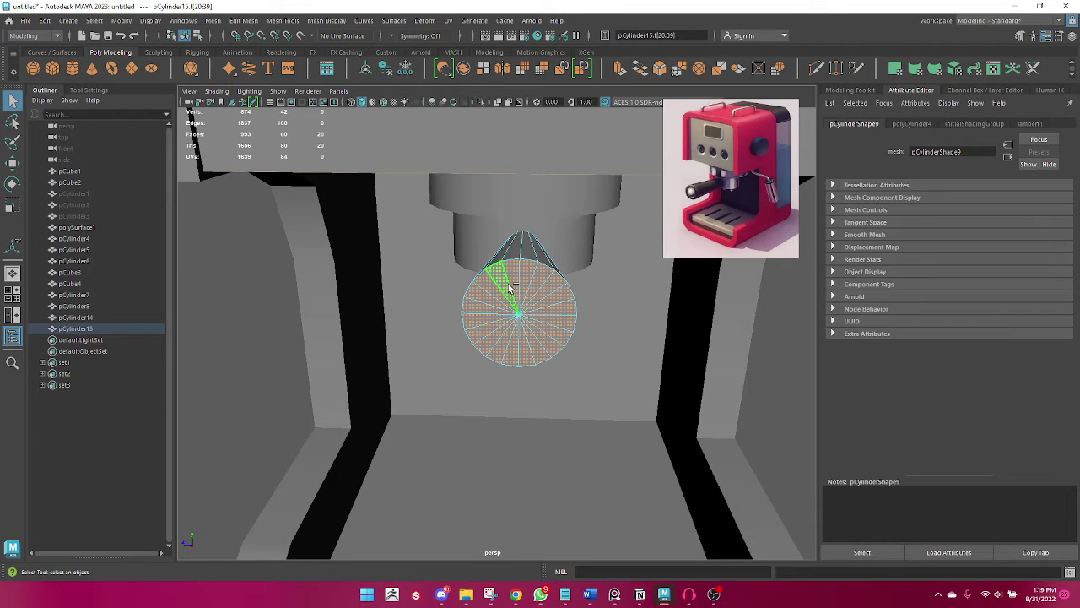
{"action": "key", "text": "Delete"}
Return to object mode and reselect the whole cone, viewed end-on.
{"action": "left_click_drag", "start_coordinate": [509, 288], "coordinate": [524, 219], "text": "alt"}
{"action": "right_click", "coordinate": [524, 219]}
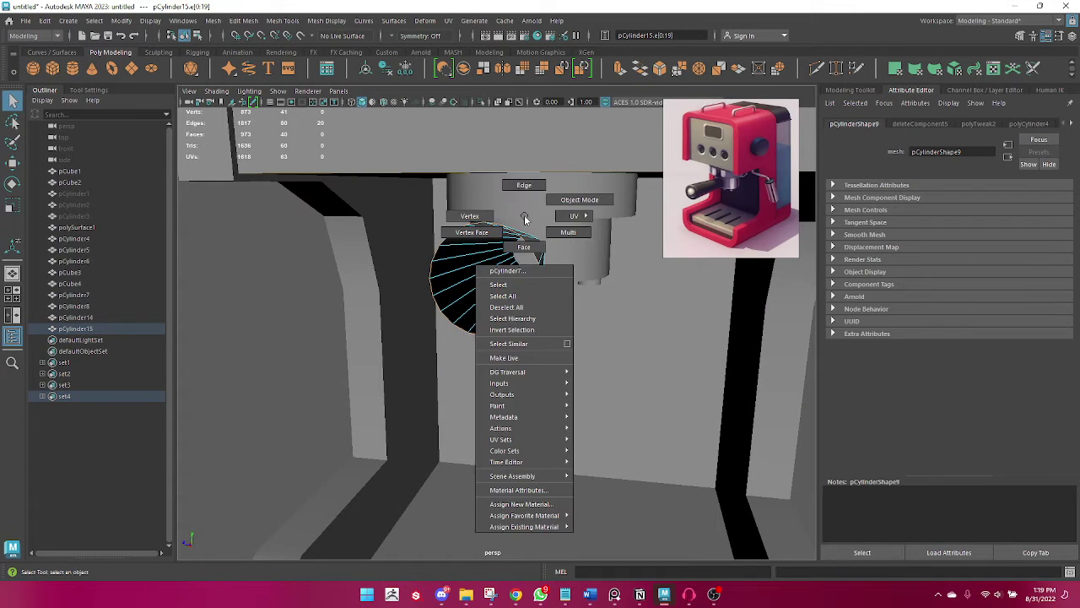
{"action": "left_click", "coordinate": [283, 324]}
{"action": "left_click_drag", "start_coordinate": [437, 311], "coordinate": [403, 279], "text": "alt"}
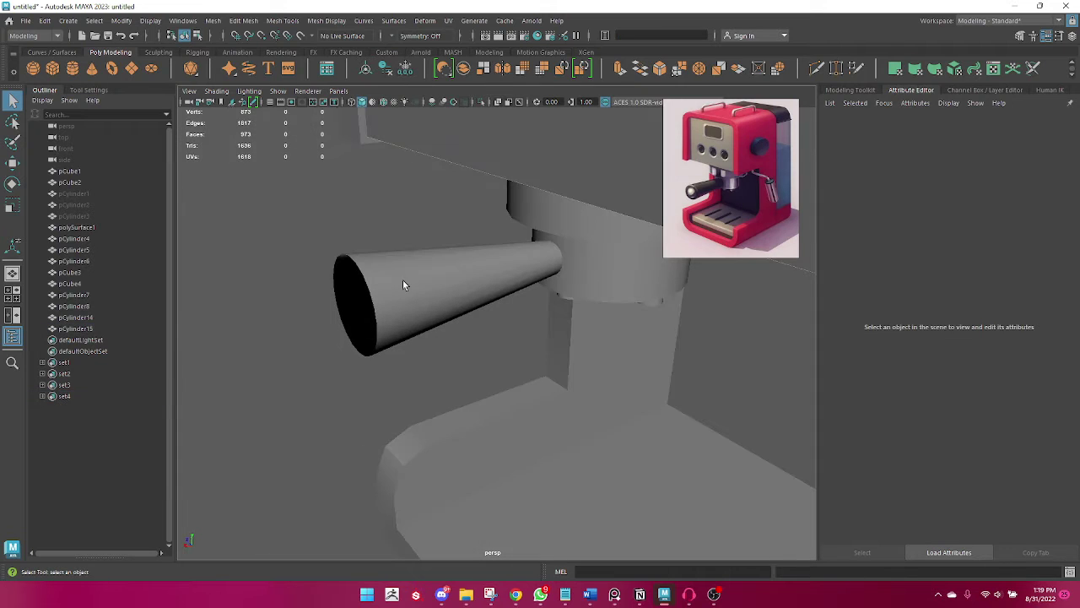
{"action": "right_click_drag", "start_coordinate": [403, 285], "coordinate": [477, 241]}
{"action": "left_click", "coordinate": [391, 279]}
{"action": "left_click_drag", "start_coordinate": [272, 355], "coordinate": [433, 277], "text": "alt"}
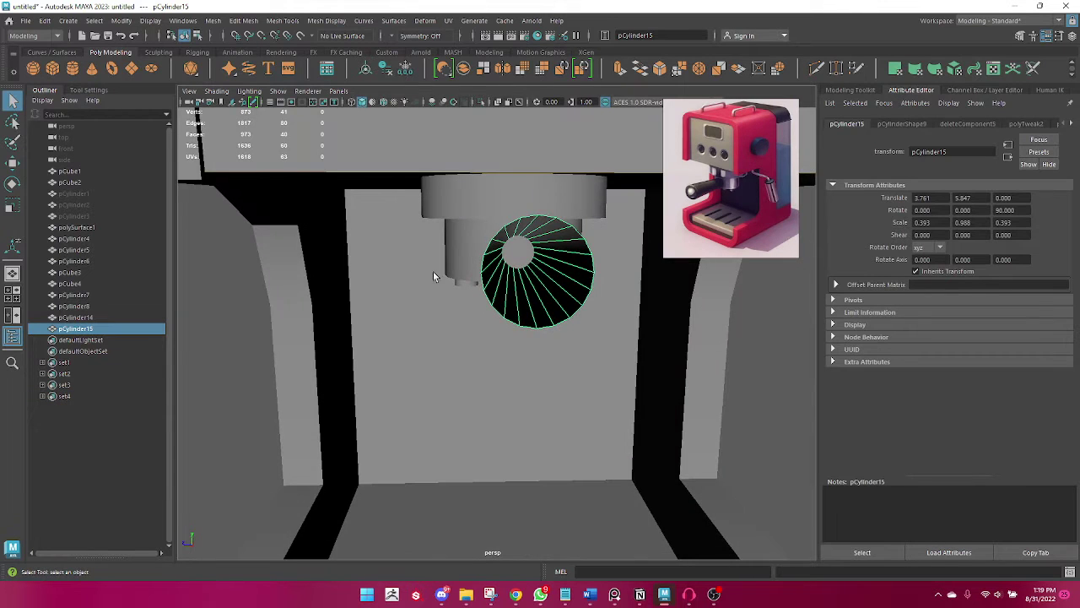
Isolate the cone and delete its remaining end-cap faces.
{"action": "left_click", "coordinate": [481, 102]}
{"action": "mouse_move", "coordinate": [484, 110]}
{"action": "left_mouse_down", "text": "alt"}
{"action": "mouse_move", "coordinate": [414, 246]}
{"action": "mouse_move", "coordinate": [393, 241]}
{"action": "left_mouse_up", "text": "alt"}
{"action": "right_click_drag", "start_coordinate": [394, 241], "coordinate": [630, 275], "text": "alt"}
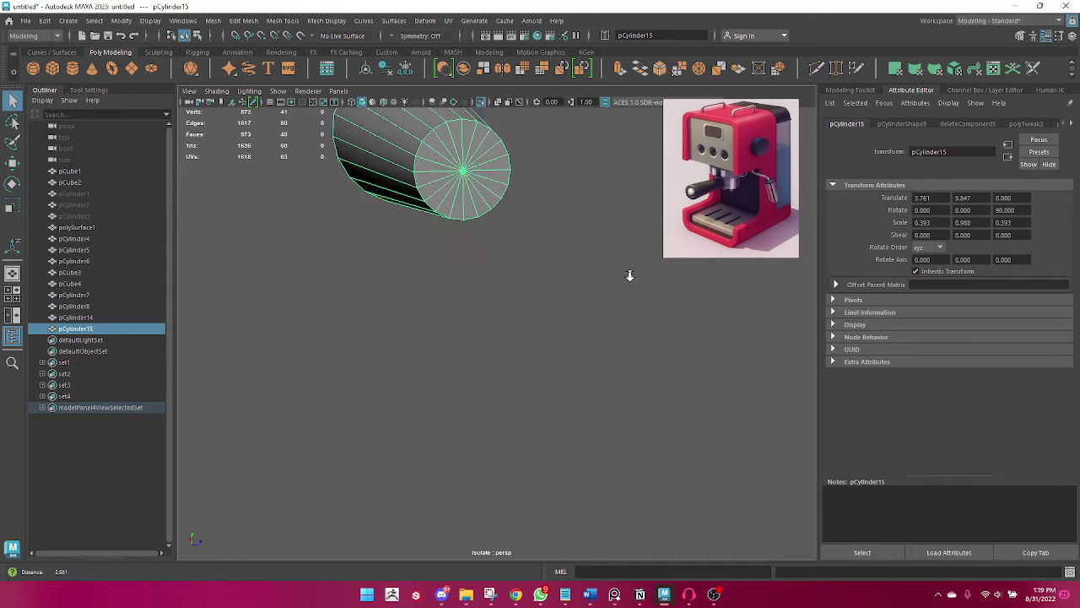
{"action": "left_click_drag", "start_coordinate": [630, 275], "coordinate": [550, 369], "text": "alt"}
{"action": "right_click_drag", "start_coordinate": [540, 268], "coordinate": [550, 362]}
{"action": "mouse_move", "coordinate": [550, 362]}
{"action": "left_mouse_down", "text": "alt"}
{"action": "mouse_move", "coordinate": [465, 375]}
{"action": "mouse_move", "coordinate": [417, 355]}
{"action": "mouse_move", "coordinate": [494, 320]}
{"action": "mouse_move", "coordinate": [508, 338]}
{"action": "mouse_move", "coordinate": [542, 298]}
{"action": "left_mouse_up", "text": "alt"}
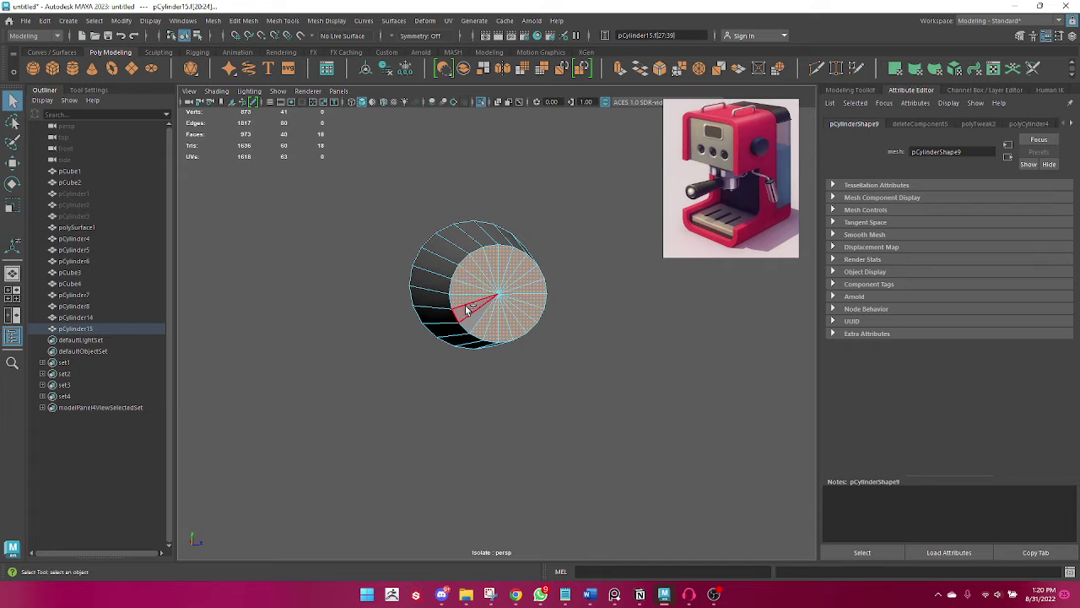
{"action": "key", "text": "Delete"}
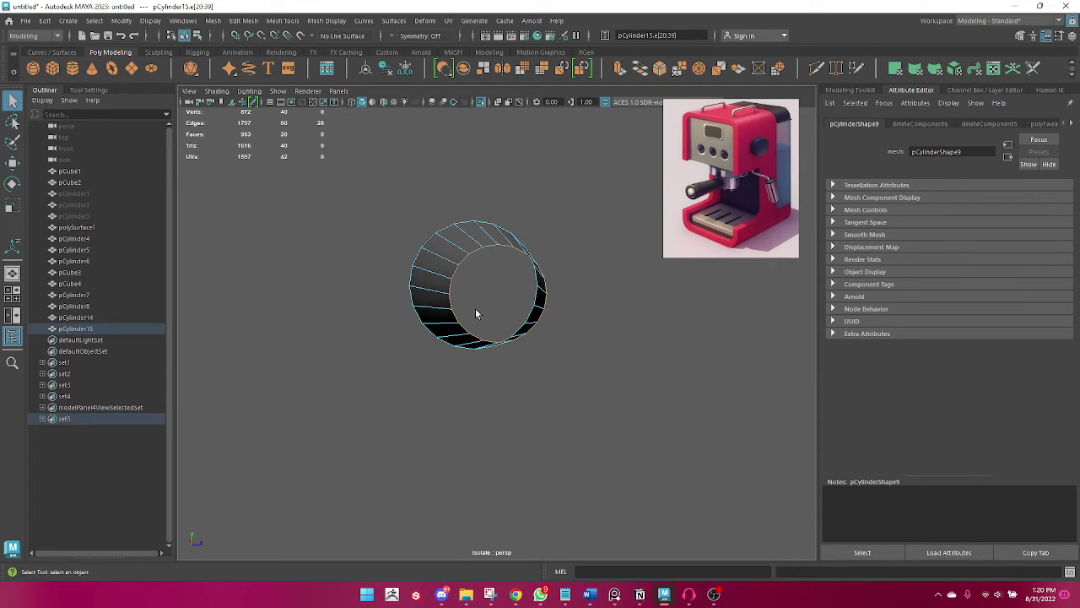
Turn Isolate Select off, reselect the cone and select all its faces.
{"action": "mouse_move", "coordinate": [476, 314]}
{"action": "left_mouse_down", "text": "alt"}
{"action": "mouse_move", "coordinate": [599, 306]}
{"action": "mouse_move", "coordinate": [488, 263]}
{"action": "left_mouse_up", "text": "alt"}
{"action": "key", "text": "F8"}
{"action": "left_click", "coordinate": [570, 203]}
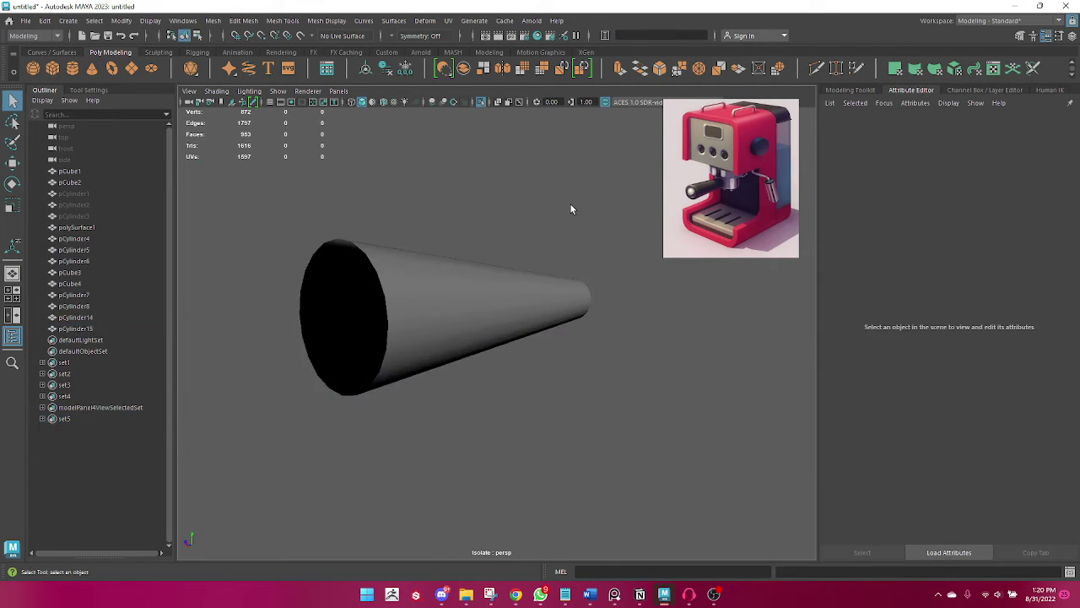
{"action": "left_click", "coordinate": [478, 102]}
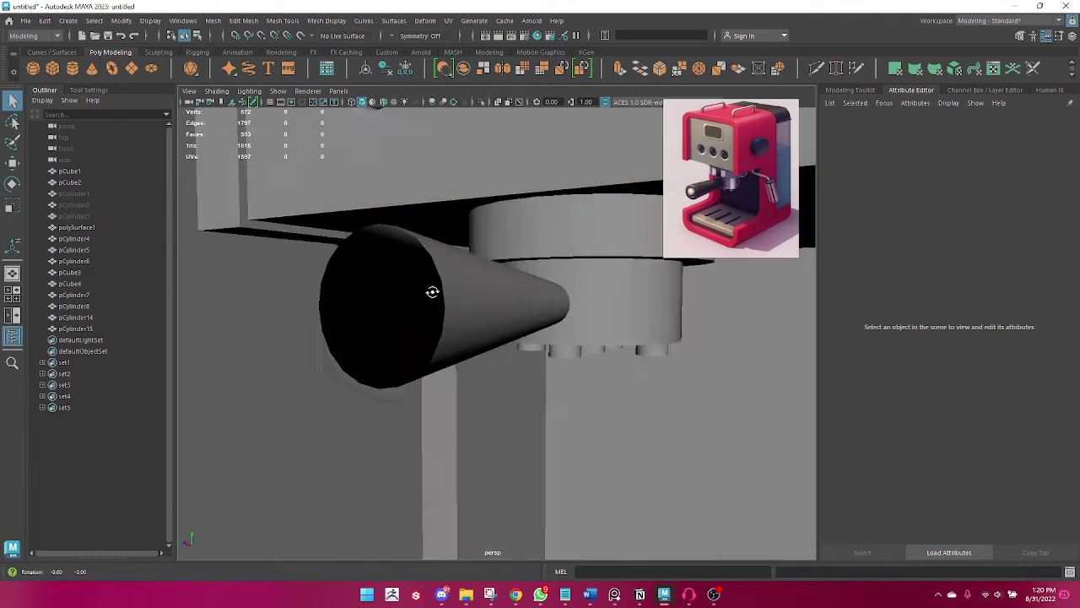
{"action": "mouse_move", "coordinate": [431, 292]}
{"action": "left_mouse_down", "text": "alt"}
{"action": "mouse_move", "coordinate": [562, 323]}
{"action": "mouse_move", "coordinate": [596, 309]}
{"action": "mouse_move", "coordinate": [448, 299]}
{"action": "left_mouse_up", "text": "alt"}
{"action": "right_click_drag", "start_coordinate": [449, 299], "coordinate": [460, 297], "text": "alt"}
{"action": "mouse_move", "coordinate": [460, 297]}
{"action": "left_mouse_down", "text": "alt"}
{"action": "mouse_move", "coordinate": [374, 357]}
{"action": "mouse_move", "coordinate": [437, 357]}
{"action": "left_mouse_up", "text": "alt"}
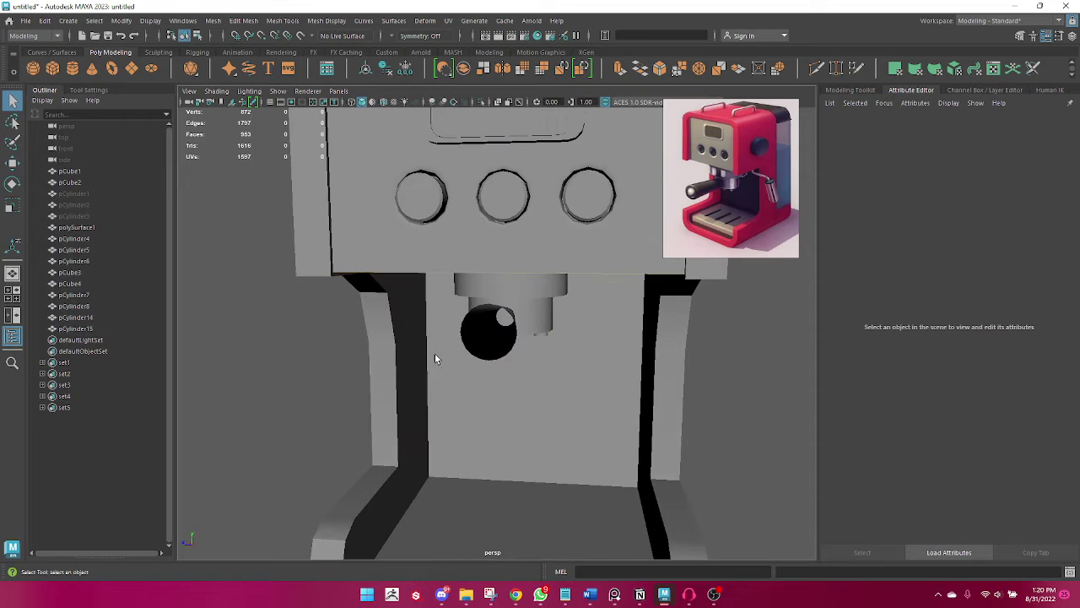
{"action": "left_click", "coordinate": [493, 337]}
{"action": "left_click_drag", "start_coordinate": [493, 338], "coordinate": [443, 330], "text": "alt"}
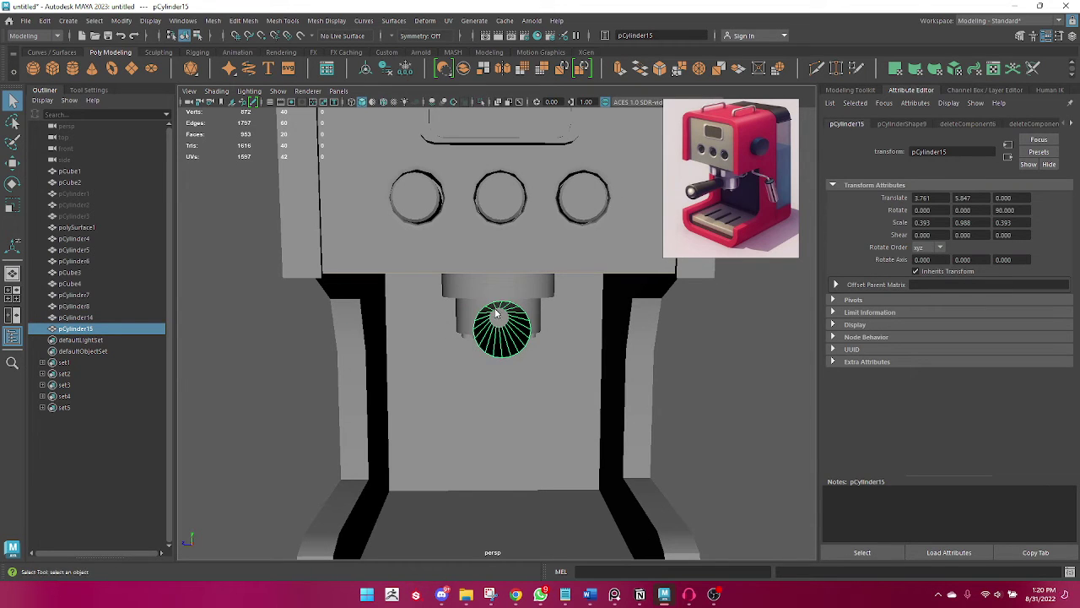
{"action": "right_click_drag", "start_coordinate": [497, 314], "coordinate": [496, 353]}
{"action": "left_click_drag", "start_coordinate": [464, 291], "coordinate": [536, 359]}
Extrude the nozzle faces with a negative thickness to give the wall depth.
{"action": "mouse_move", "coordinate": [497, 309]}
{"action": "right_mouse_down", "text": "shift"}
{"action": "mouse_move", "coordinate": [522, 317]}
{"action": "mouse_move", "coordinate": [493, 336]}
{"action": "right_mouse_up", "text": "shift"}
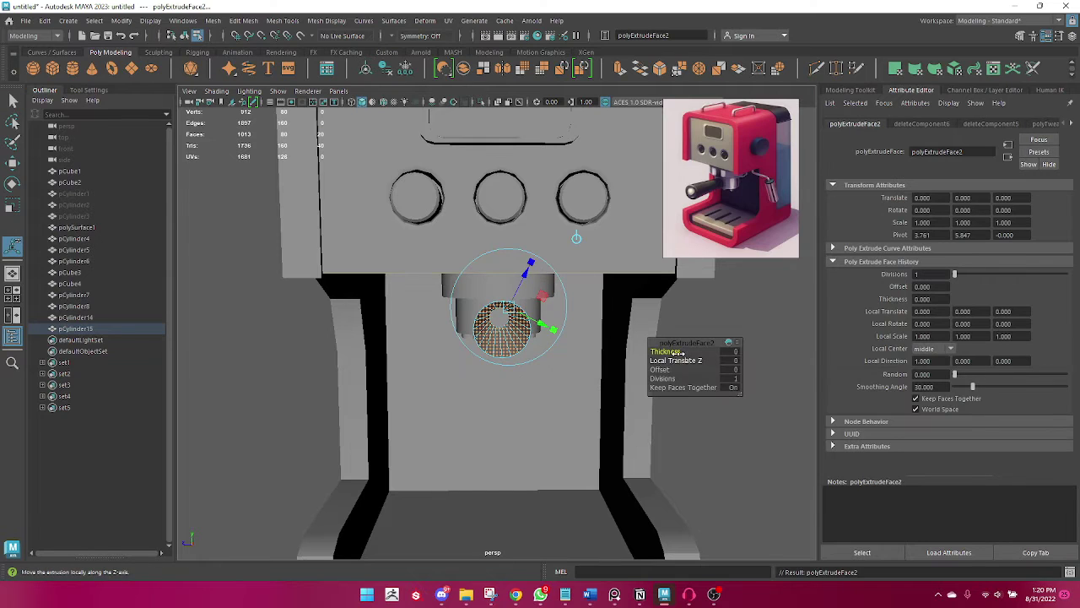
{"action": "mouse_move", "coordinate": [679, 352]}
{"action": "left_mouse_down"}
{"action": "mouse_move", "coordinate": [664, 351]}
{"action": "mouse_move", "coordinate": [673, 351]}
{"action": "left_mouse_up"}
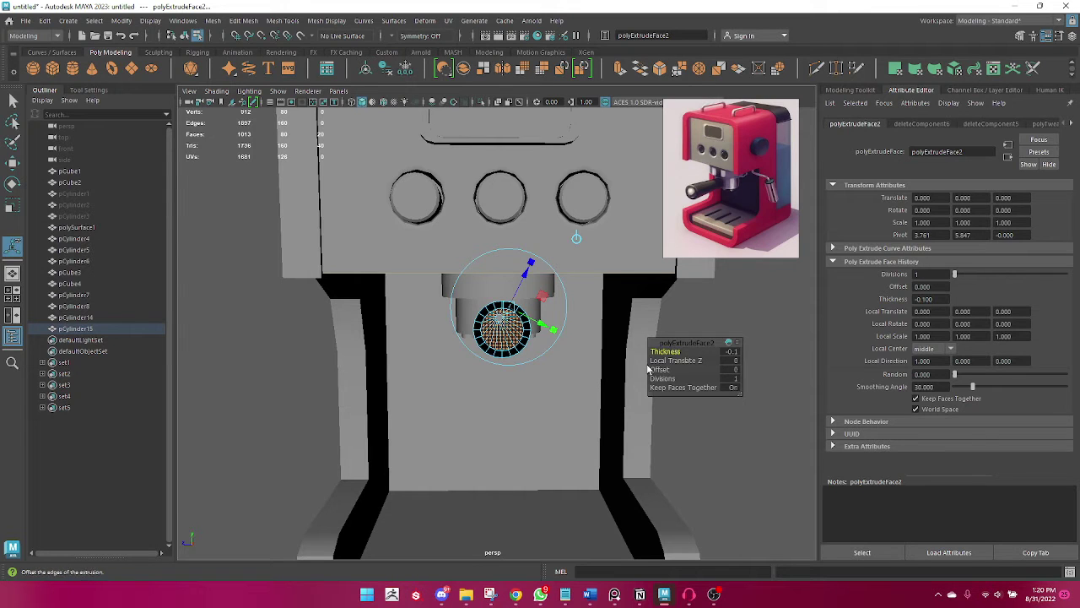
{"action": "right_click_drag", "start_coordinate": [502, 270], "coordinate": [549, 244]}
{"action": "left_click_drag", "start_coordinate": [690, 355], "coordinate": [449, 387], "text": "alt"}
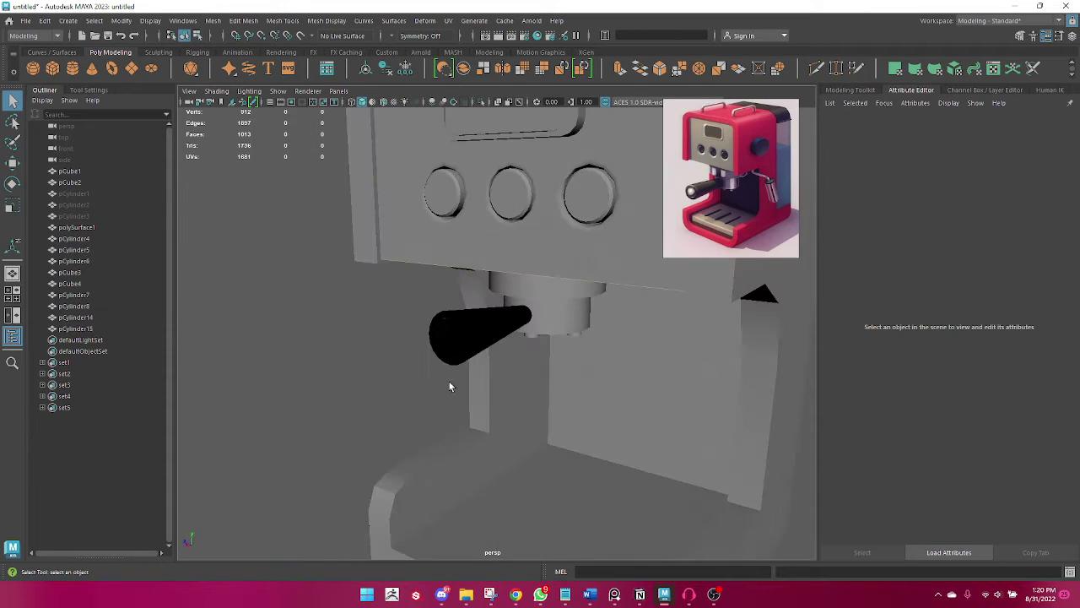
Conform the cone's normals so they point consistently.
{"action": "left_click", "coordinate": [477, 336]}
{"action": "left_click", "coordinate": [326, 20]}
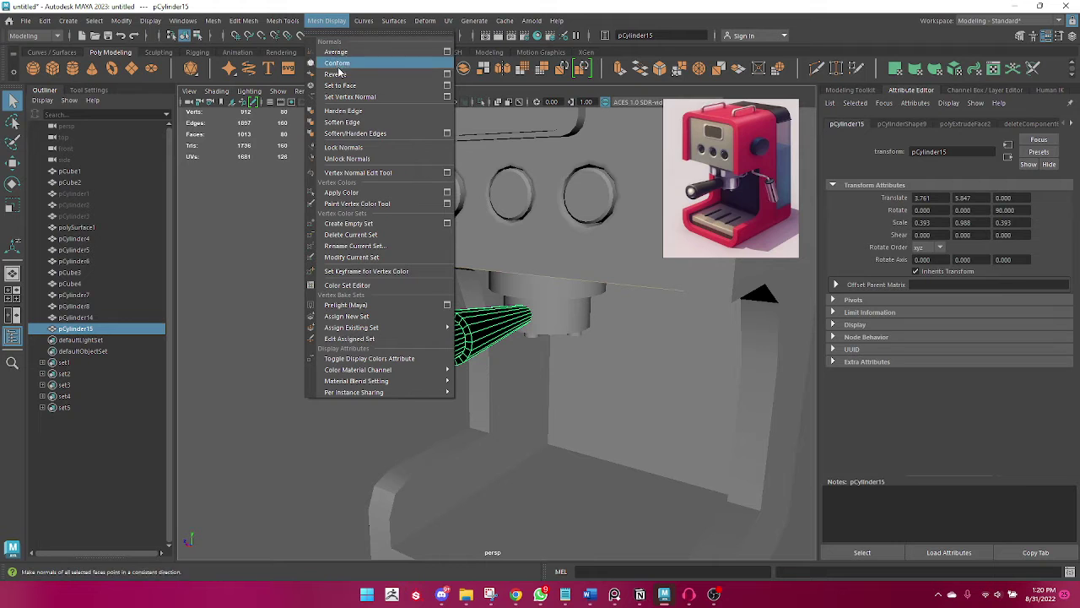
{"action": "left_click", "coordinate": [338, 64]}
{"action": "left_click", "coordinate": [329, 345]}
{"action": "mouse_move", "coordinate": [328, 345]}
{"action": "left_mouse_down", "text": "alt"}
{"action": "mouse_move", "coordinate": [472, 360]}
{"action": "mouse_move", "coordinate": [400, 338]}
{"action": "mouse_move", "coordinate": [439, 355]}
{"action": "mouse_move", "coordinate": [458, 345]}
{"action": "mouse_move", "coordinate": [439, 333]}
{"action": "left_mouse_up", "text": "alt"}
Bevel the nozzle rim edge loop with fraction 0.5 and 2 segments.
{"action": "left_click", "coordinate": [458, 345]}
{"action": "right_click_drag", "start_coordinate": [434, 275], "coordinate": [428, 245]}
{"action": "mouse_move", "coordinate": [374, 326]}
{"action": "left_mouse_down", "text": "alt"}
{"action": "mouse_move", "coordinate": [370, 356]}
{"action": "mouse_move", "coordinate": [444, 354]}
{"action": "left_mouse_up", "text": "alt"}
{"action": "double_click", "coordinate": [444, 357]}
{"action": "right_click_drag", "start_coordinate": [444, 357], "coordinate": [492, 357], "text": "shift"}
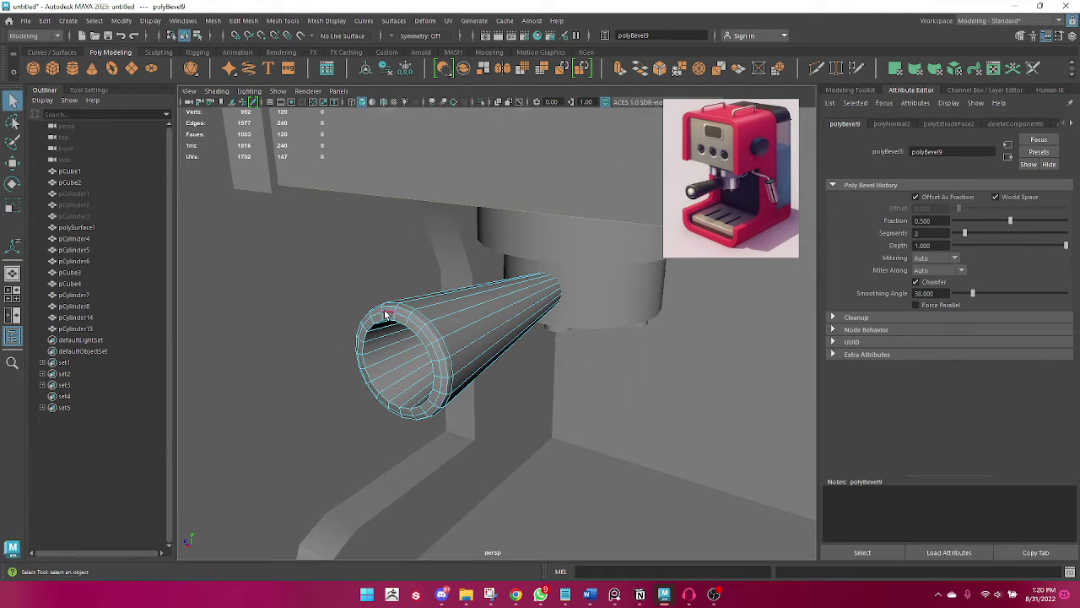
{"action": "right_click_drag", "start_coordinate": [386, 314], "coordinate": [442, 241]}
{"action": "left_click", "coordinate": [330, 281]}
{"action": "mouse_move", "coordinate": [331, 280]}
{"action": "left_mouse_down", "text": "alt"}
{"action": "mouse_move", "coordinate": [394, 373]}
{"action": "mouse_move", "coordinate": [543, 379]}
{"action": "mouse_move", "coordinate": [451, 357]}
{"action": "mouse_move", "coordinate": [477, 331]}
{"action": "mouse_move", "coordinate": [427, 338]}
{"action": "mouse_move", "coordinate": [434, 362]}
{"action": "mouse_move", "coordinate": [415, 391]}
{"action": "mouse_move", "coordinate": [448, 390]}
{"action": "left_mouse_up", "text": "alt"}
{"action": "left_click", "coordinate": [480, 327]}
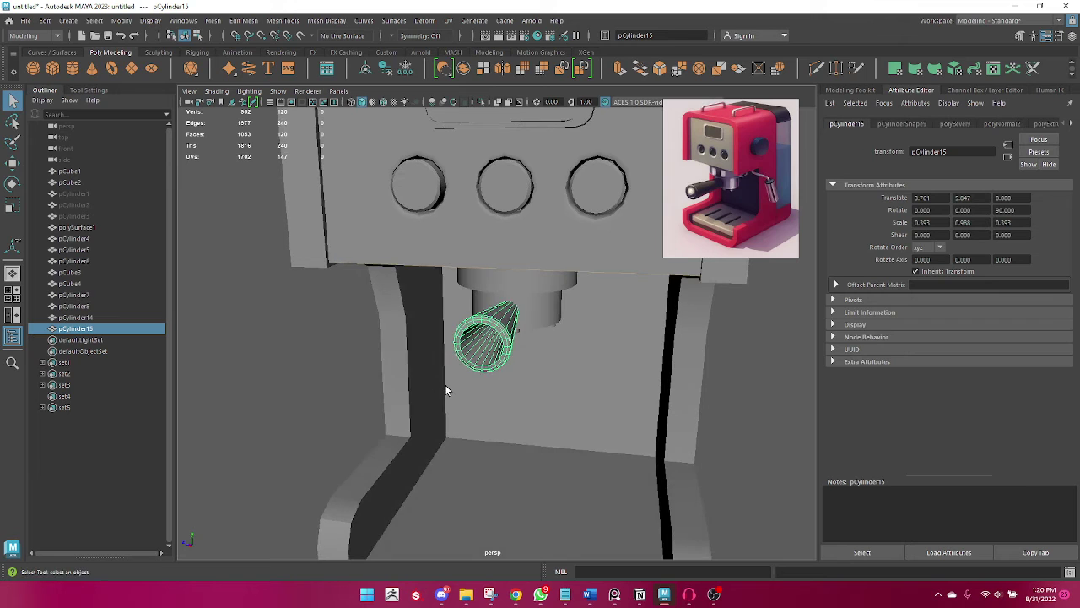
{"action": "scroll", "coordinate": [573, 333], "scroll_direction": "down", "scroll_amount": 3}
{"action": "mouse_move", "coordinate": [574, 332]}
{"action": "left_mouse_down", "text": "alt"}
{"action": "mouse_move", "coordinate": [383, 340]}
{"action": "mouse_move", "coordinate": [608, 233]}
{"action": "left_mouse_up", "text": "alt"}
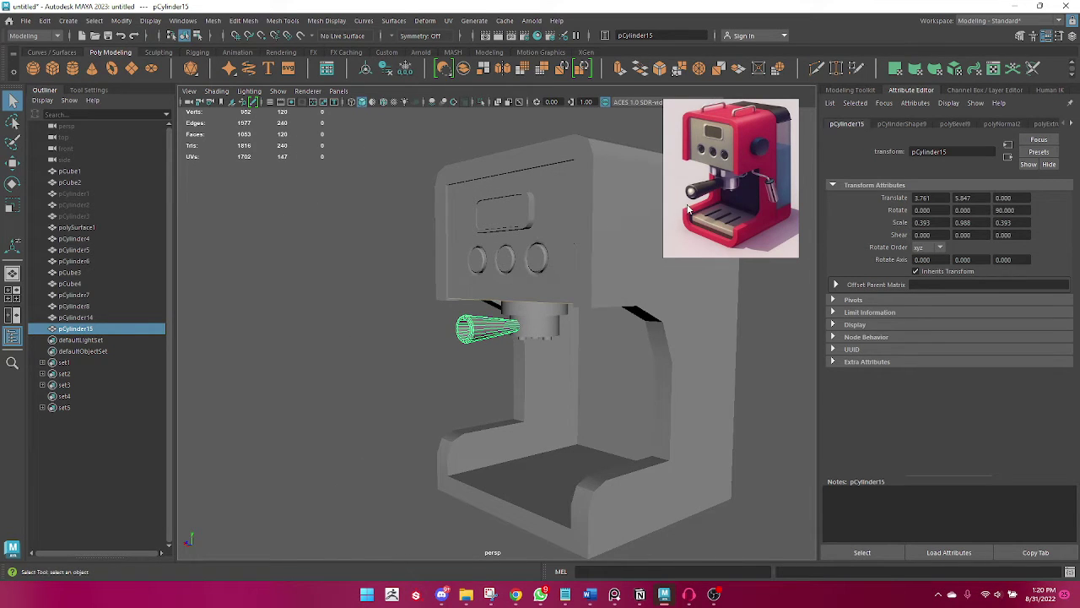
{"action": "scroll", "coordinate": [692, 209], "scroll_direction": "down", "scroll_amount": 2}
{"action": "scroll", "coordinate": [732, 198], "scroll_direction": "up", "scroll_amount": 2}
{"action": "scroll", "coordinate": [732, 198], "scroll_direction": "up", "scroll_amount": 2}
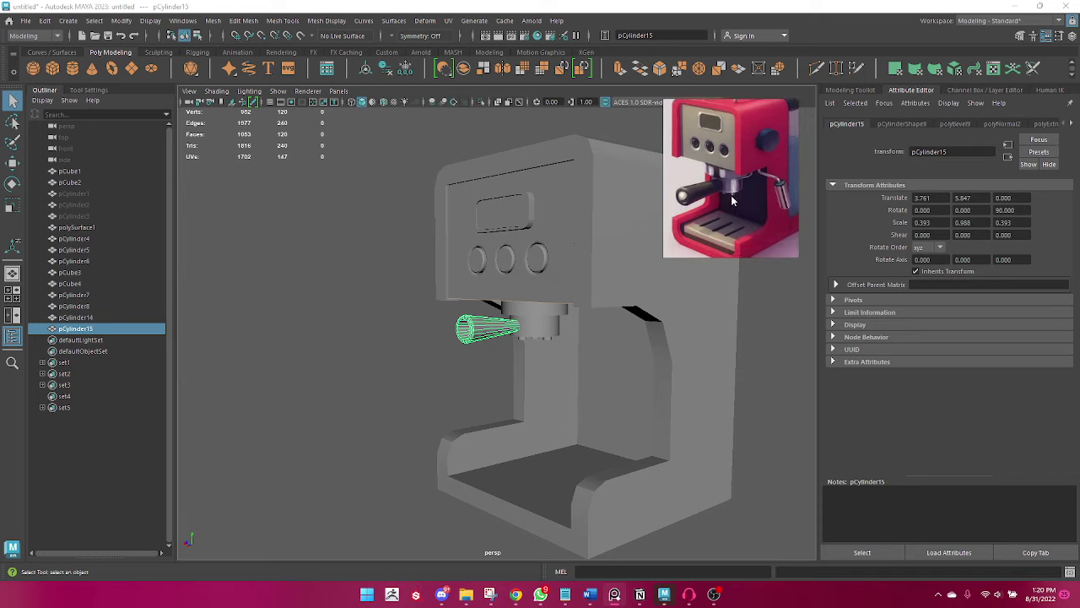
{"action": "mouse_move", "coordinate": [523, 354]}
{"action": "left_mouse_down", "text": "alt"}
{"action": "mouse_move", "coordinate": [493, 358]}
{"action": "mouse_move", "coordinate": [683, 373]}
{"action": "left_mouse_up", "text": "alt"}
{"action": "left_click", "coordinate": [683, 373]}
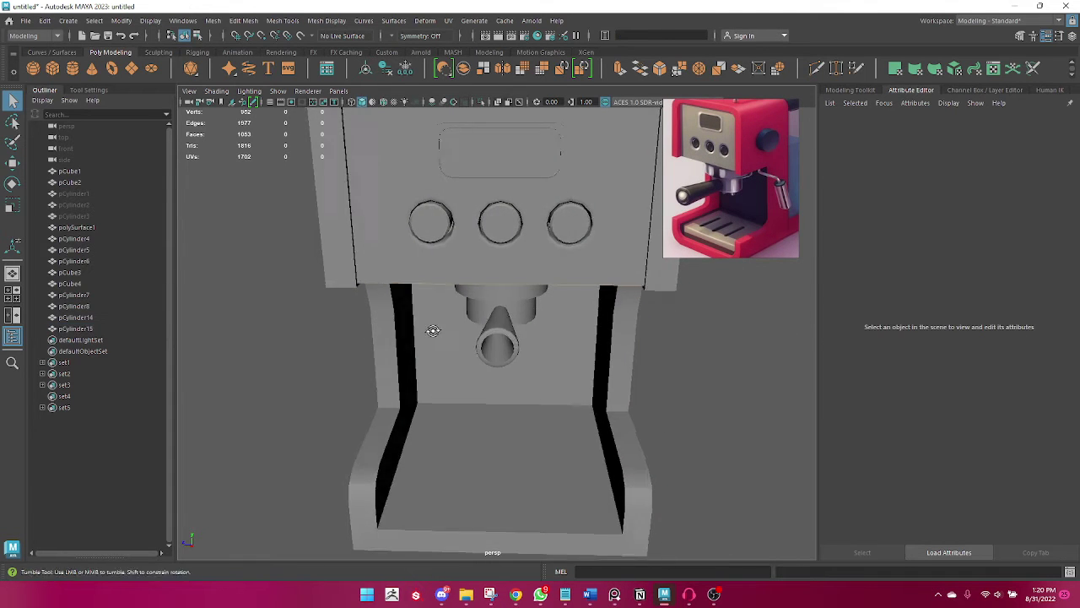
{"action": "mouse_move", "coordinate": [434, 326]}
{"action": "left_mouse_down", "text": "alt"}
{"action": "mouse_move", "coordinate": [326, 330]}
{"action": "mouse_move", "coordinate": [396, 319]}
{"action": "mouse_move", "coordinate": [353, 309]}
{"action": "mouse_move", "coordinate": [326, 258]}
{"action": "mouse_move", "coordinate": [357, 315]}
{"action": "left_mouse_up", "text": "alt"}
{"action": "scroll", "coordinate": [353, 309], "scroll_direction": "down", "scroll_amount": 2}
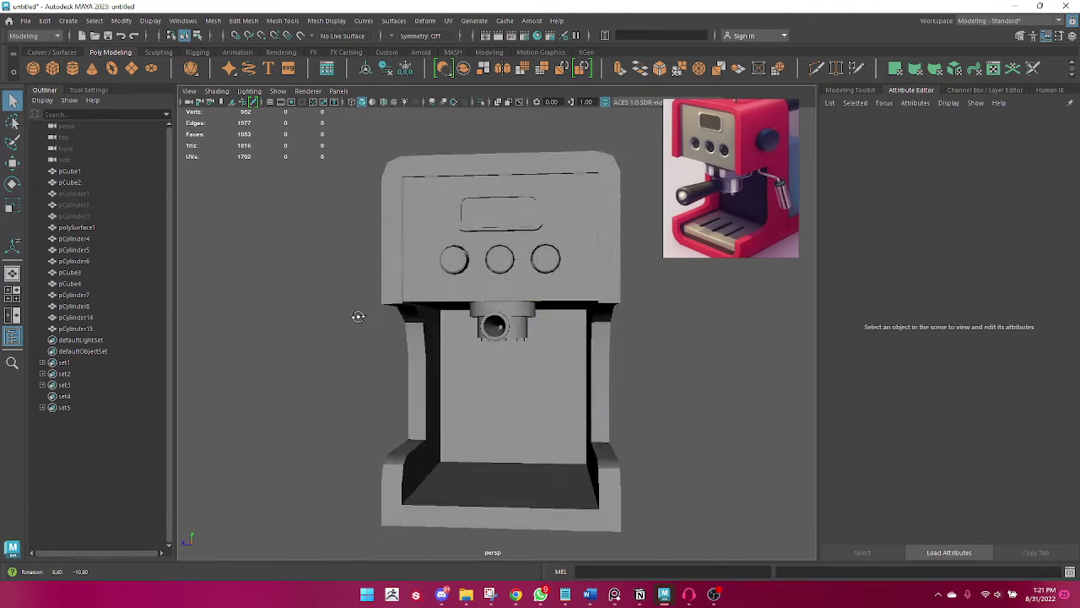
{"action": "scroll", "coordinate": [386, 333], "scroll_direction": "up", "scroll_amount": 2}
{"action": "scroll", "coordinate": [410, 343], "scroll_direction": "up", "scroll_amount": 2}
{"action": "mouse_move", "coordinate": [412, 343]}
{"action": "left_mouse_down", "text": "alt"}
{"action": "mouse_move", "coordinate": [361, 361]}
{"action": "mouse_move", "coordinate": [458, 378]}
{"action": "mouse_move", "coordinate": [456, 364]}
{"action": "mouse_move", "coordinate": [540, 357]}
{"action": "mouse_move", "coordinate": [487, 369]}
{"action": "mouse_move", "coordinate": [580, 370]}
{"action": "mouse_move", "coordinate": [468, 357]}
{"action": "mouse_move", "coordinate": [377, 306]}
{"action": "mouse_move", "coordinate": [417, 367]}
{"action": "left_mouse_up", "text": "alt"}
{"action": "right_click_drag", "start_coordinate": [417, 367], "coordinate": [430, 365], "text": "alt"}
{"action": "left_click_drag", "start_coordinate": [430, 366], "coordinate": [433, 350], "text": "alt"}
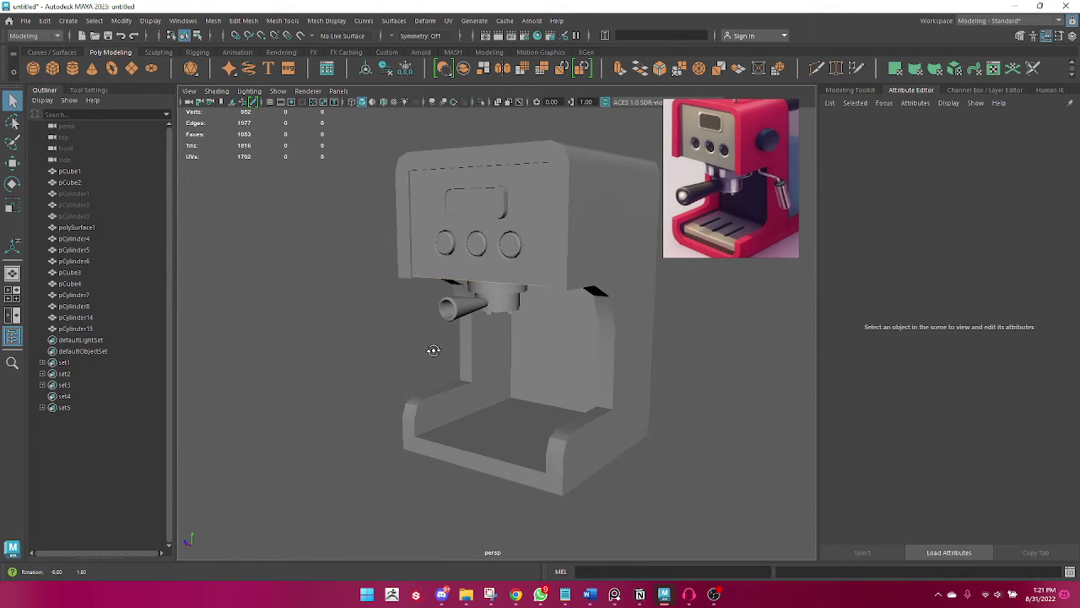
Create a new polygon cylinder and raise it up under the group head.
{"action": "left_click", "coordinate": [73, 69]}
{"action": "scroll", "coordinate": [633, 398], "scroll_direction": "up", "scroll_amount": 3}
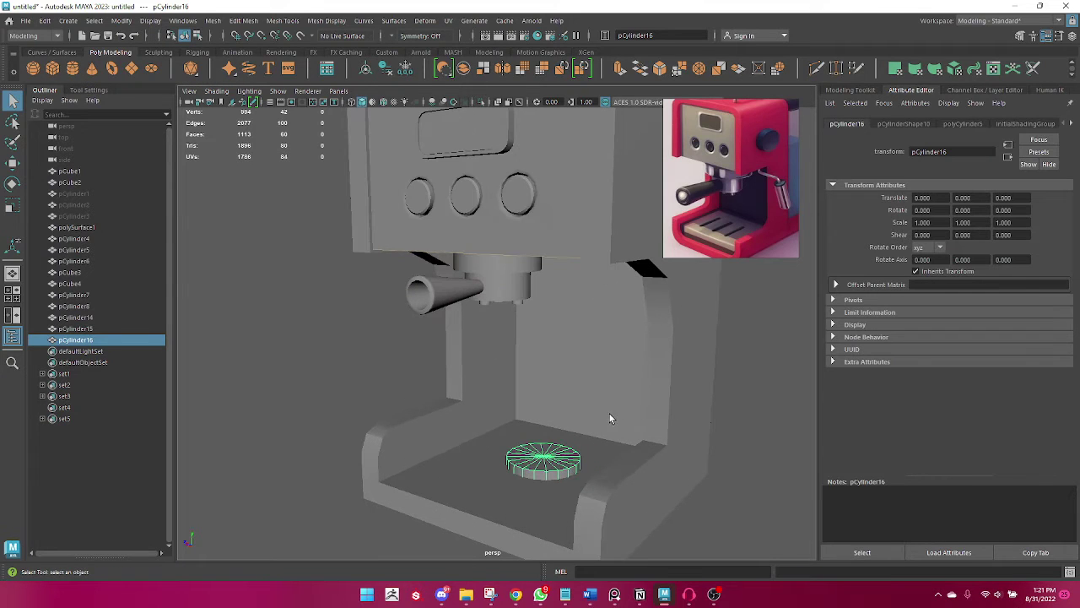
{"action": "key", "text": "w"}
{"action": "left_click_drag", "start_coordinate": [548, 423], "coordinate": [540, 391]}
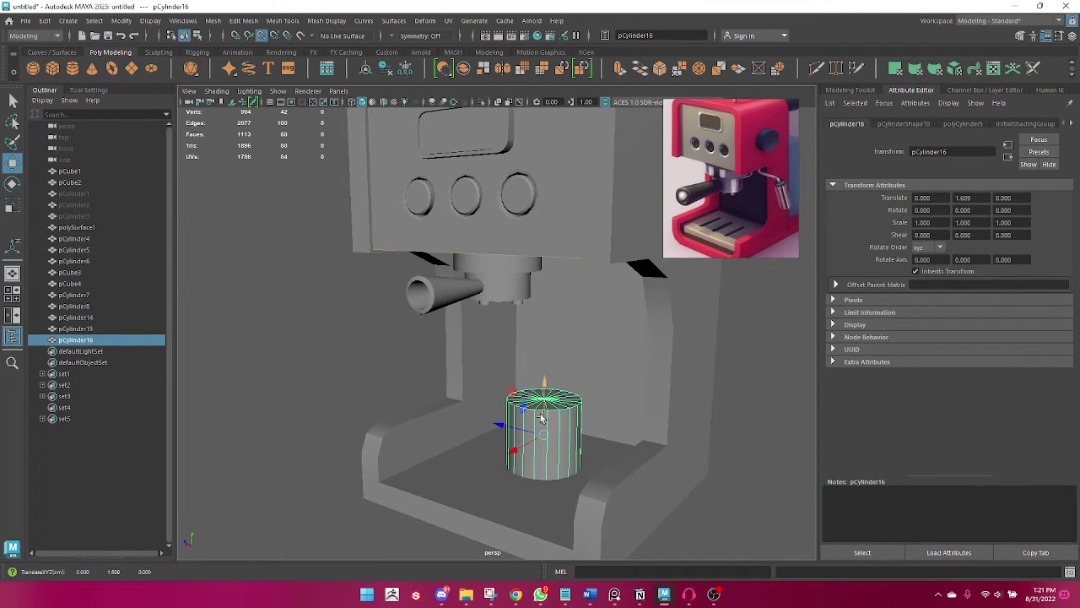
{"action": "left_click_drag", "start_coordinate": [545, 438], "coordinate": [440, 333]}
{"action": "left_click_drag", "start_coordinate": [439, 386], "coordinate": [482, 397], "text": "alt"}
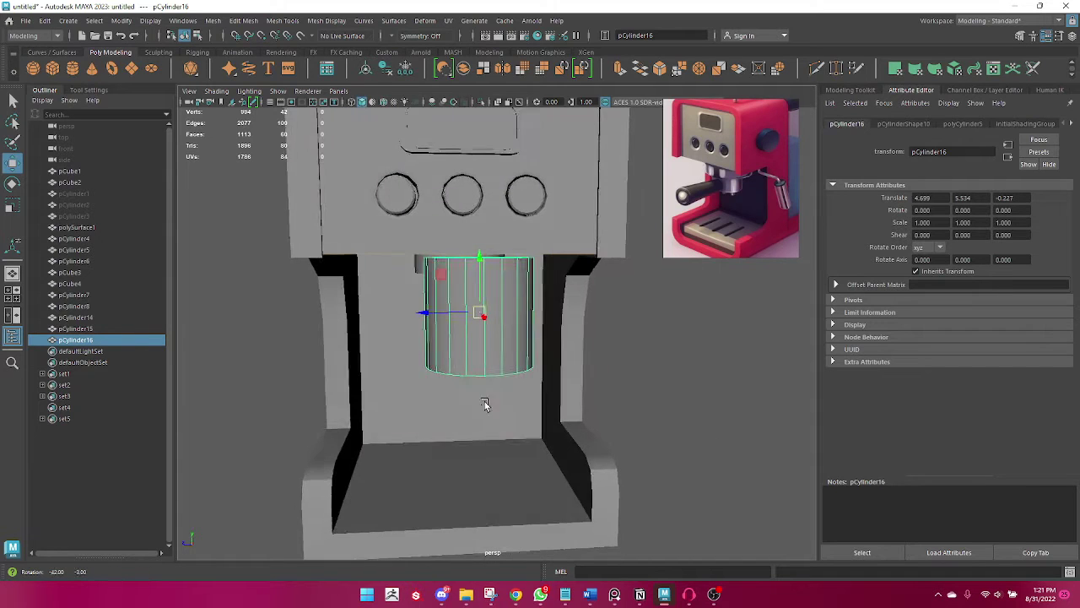
Turn the cylinder 90° to face the front and shrink it to about half size.
{"action": "key", "text": "e"}
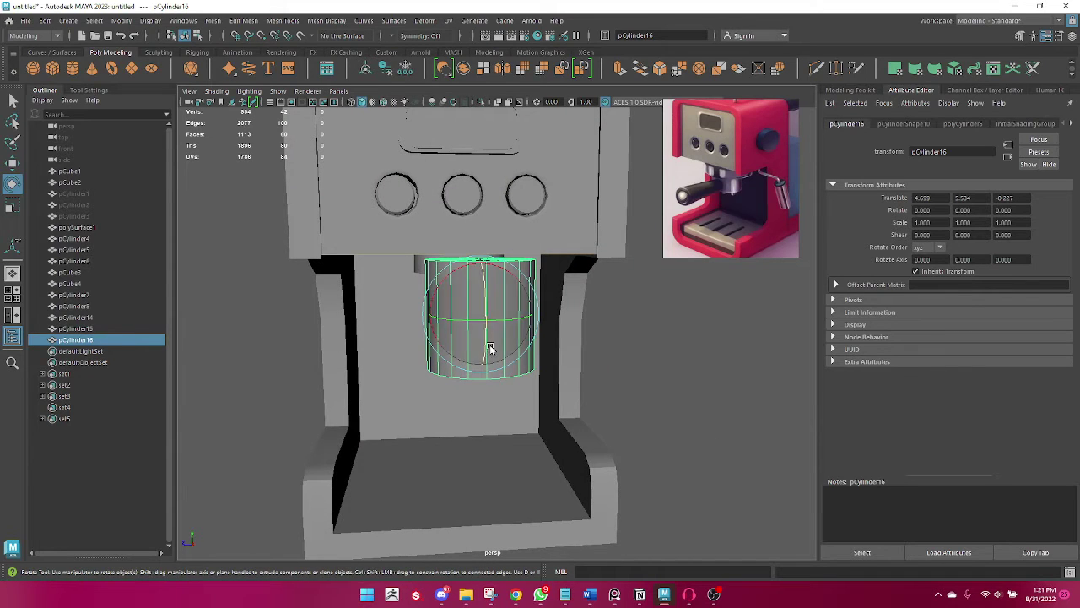
{"action": "mouse_move", "coordinate": [484, 299]}
{"action": "left_mouse_down"}
{"action": "mouse_move", "coordinate": [492, 378]}
{"action": "mouse_move", "coordinate": [425, 388]}
{"action": "left_mouse_up"}
{"action": "key", "text": "r"}
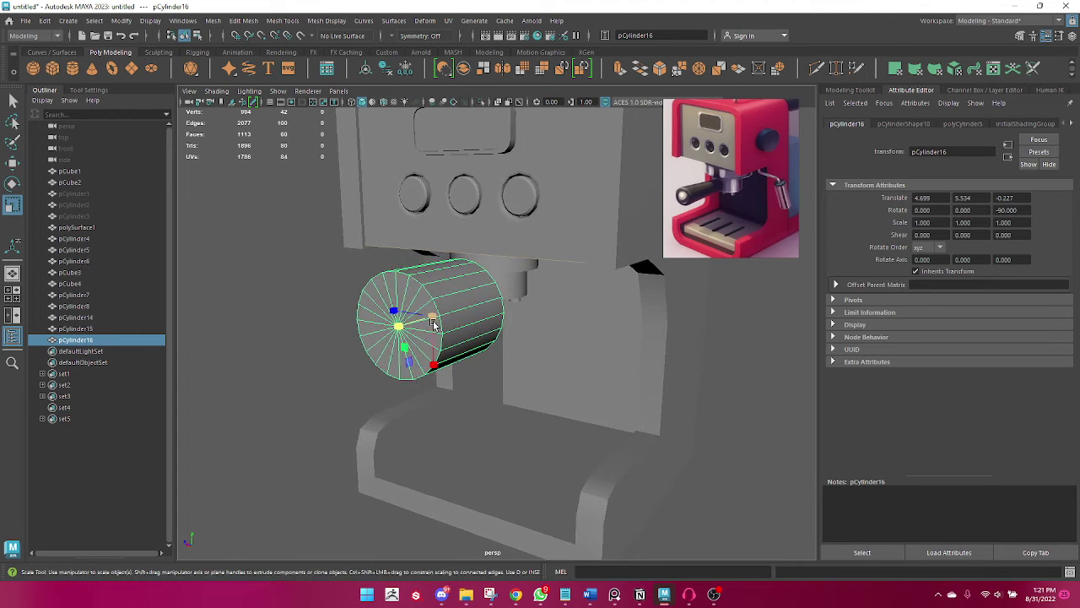
{"action": "mouse_move", "coordinate": [395, 325]}
{"action": "left_mouse_down"}
{"action": "mouse_move", "coordinate": [390, 346]}
{"action": "mouse_move", "coordinate": [454, 330]}
{"action": "mouse_move", "coordinate": [442, 333]}
{"action": "left_mouse_up"}
{"action": "key", "text": "w"}
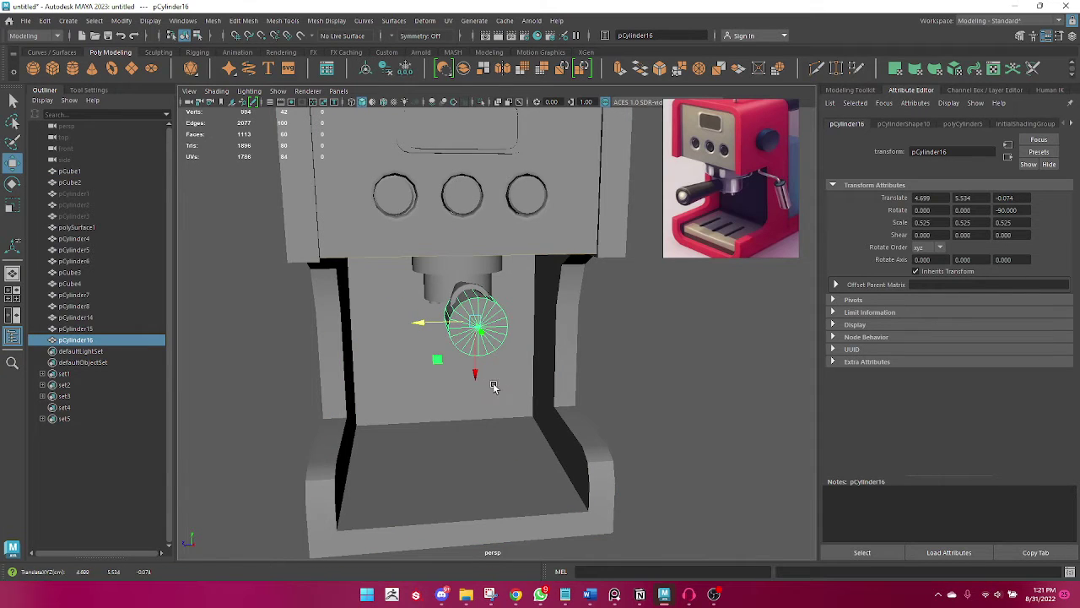
Re-rotate the cylinder 90° so it points the other way, then reselect it.
{"action": "left_click_drag", "start_coordinate": [494, 386], "coordinate": [480, 375], "text": "alt"}
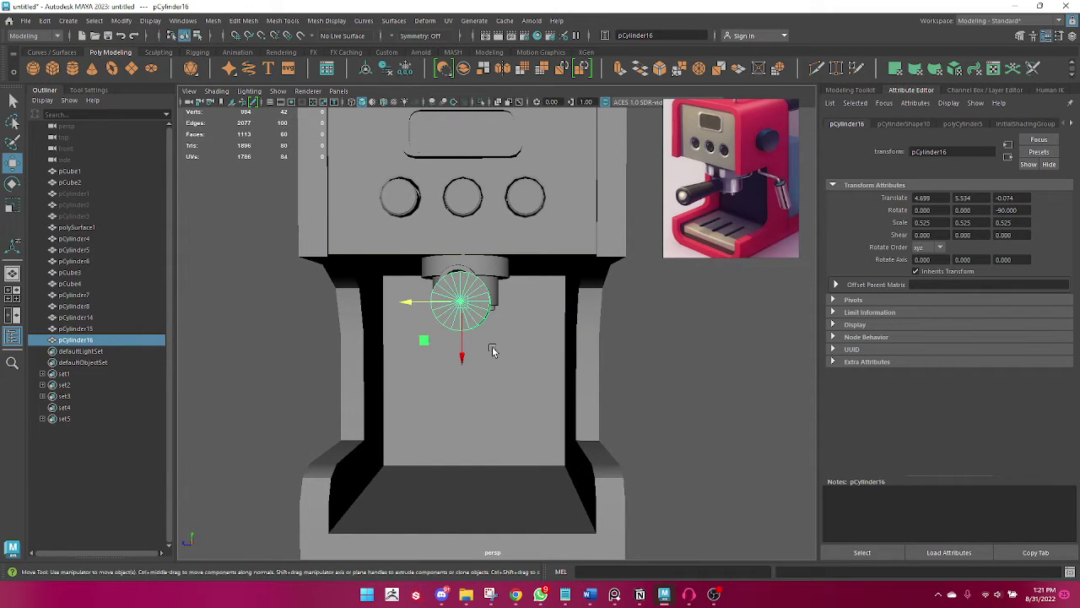
{"action": "key", "text": "e"}
{"action": "mouse_move", "coordinate": [494, 350]}
{"action": "left_mouse_down"}
{"action": "mouse_move", "coordinate": [477, 235]}
{"action": "mouse_move", "coordinate": [620, 320]}
{"action": "left_mouse_up"}
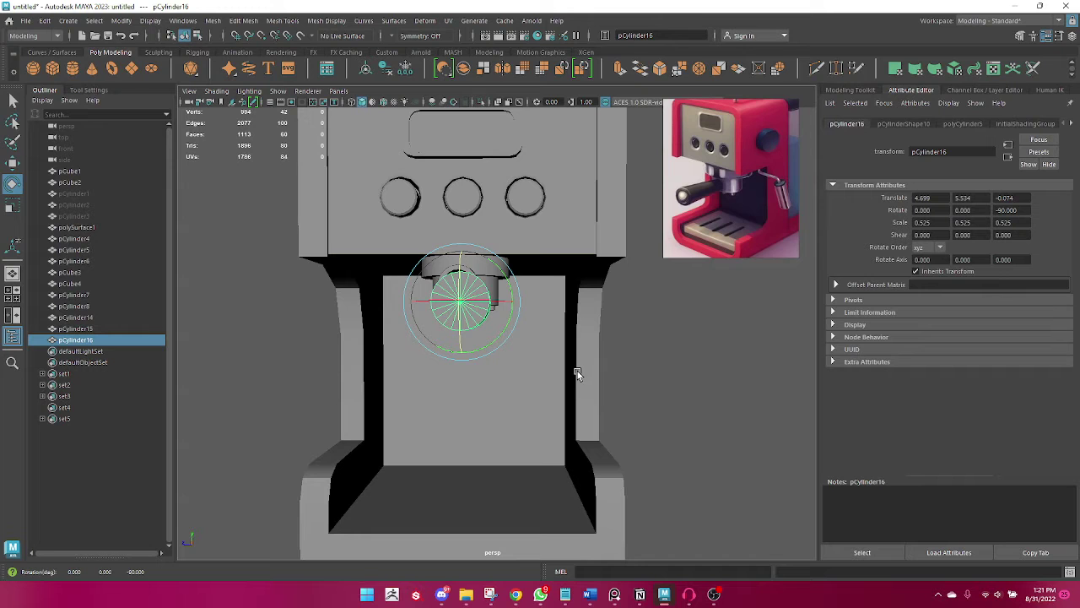
{"action": "mouse_move", "coordinate": [540, 383]}
{"action": "left_mouse_down", "text": "alt"}
{"action": "mouse_move", "coordinate": [354, 396]}
{"action": "mouse_move", "coordinate": [490, 397]}
{"action": "left_mouse_up", "text": "alt"}
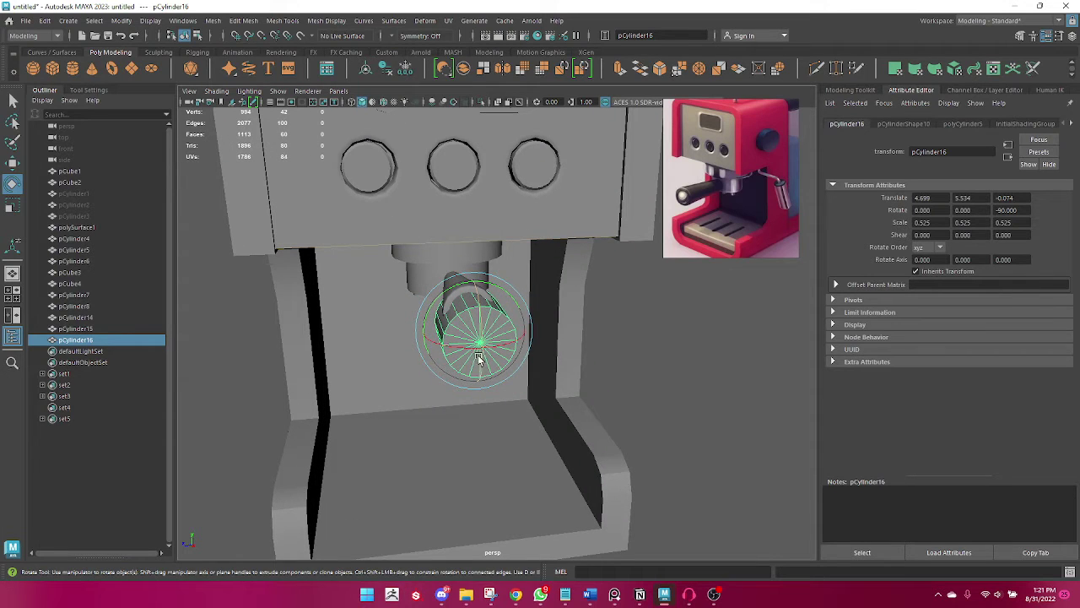
{"action": "left_click_drag", "start_coordinate": [479, 359], "coordinate": [462, 240]}
{"action": "left_click", "coordinate": [533, 360]}
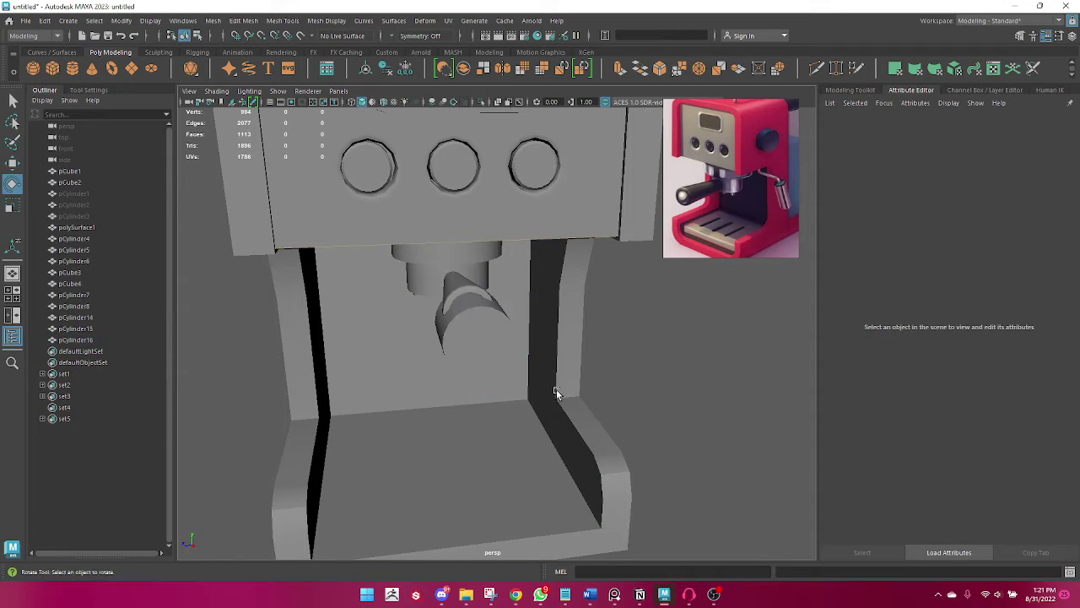
{"action": "left_click_drag", "start_coordinate": [559, 386], "coordinate": [494, 430], "text": "alt"}
{"action": "left_click", "coordinate": [477, 365]}
Raise the end cap slightly and nudge it forward along Z toward the handle tip.
{"action": "mouse_move", "coordinate": [477, 365]}
{"action": "left_mouse_down", "text": "alt"}
{"action": "mouse_move", "coordinate": [429, 422]}
{"action": "mouse_move", "coordinate": [357, 405]}
{"action": "mouse_move", "coordinate": [369, 381]}
{"action": "mouse_move", "coordinate": [489, 406]}
{"action": "mouse_move", "coordinate": [544, 363]}
{"action": "mouse_move", "coordinate": [507, 364]}
{"action": "left_mouse_up", "text": "alt"}
{"action": "key", "text": "r"}
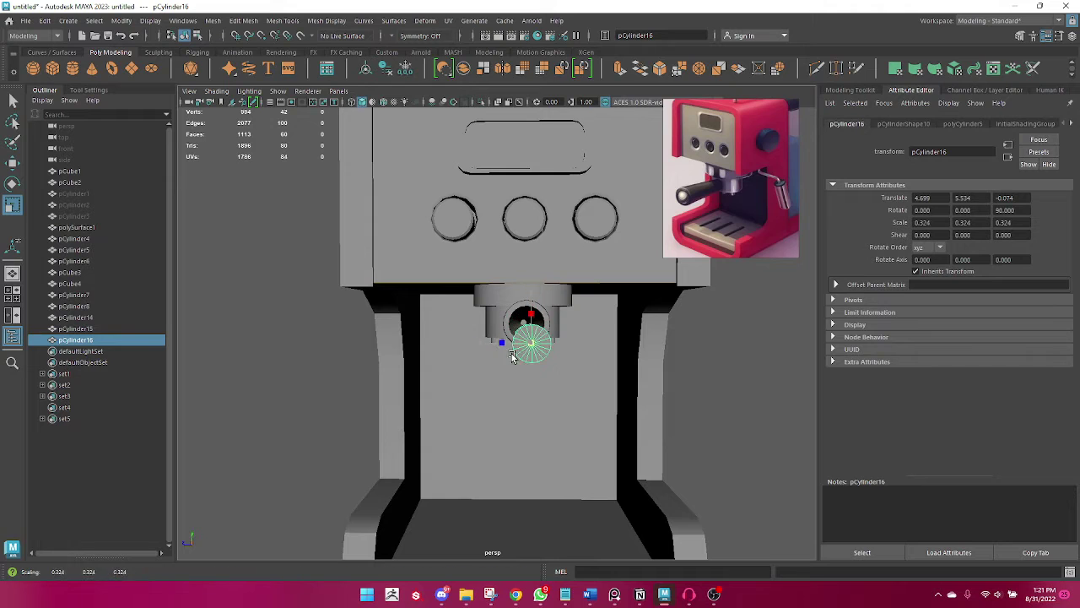
{"action": "key", "text": "w"}
{"action": "left_click_drag", "start_coordinate": [529, 324], "coordinate": [528, 305]}
{"action": "scroll", "coordinate": [490, 352], "scroll_direction": "up", "scroll_amount": 1}
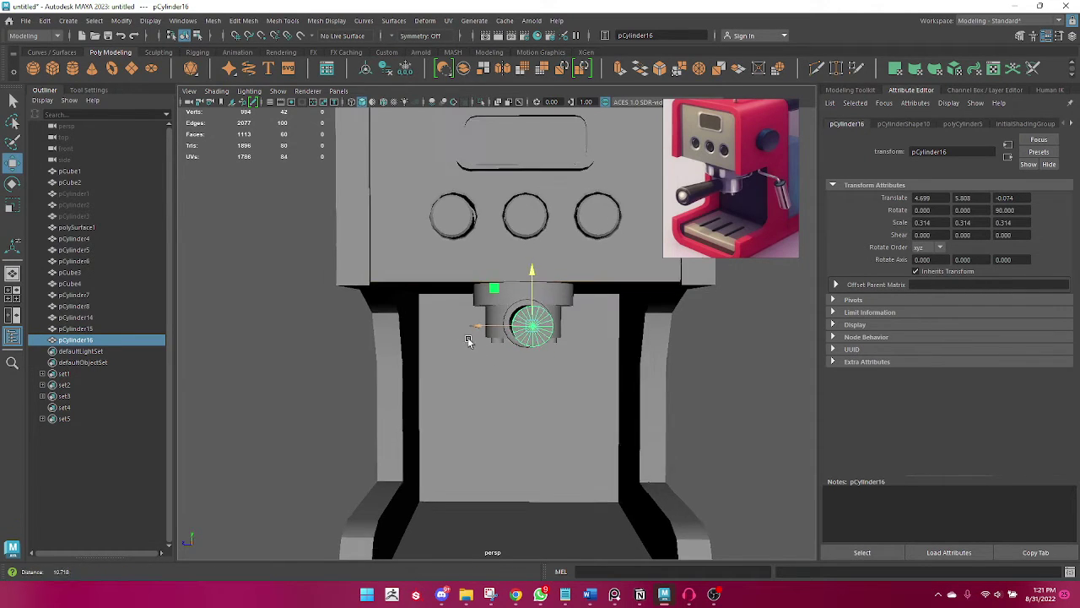
{"action": "scroll", "coordinate": [490, 354], "scroll_direction": "up", "scroll_amount": 2}
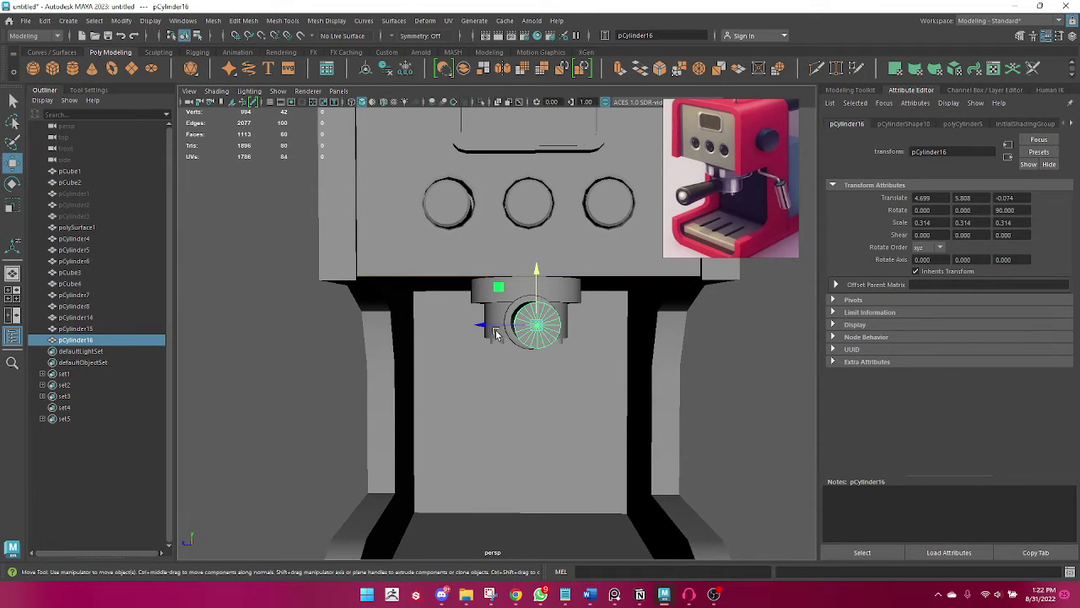
{"action": "mouse_move", "coordinate": [494, 326]}
{"action": "left_mouse_down"}
{"action": "mouse_move", "coordinate": [506, 354]}
{"action": "mouse_move", "coordinate": [479, 398]}
{"action": "left_mouse_up"}
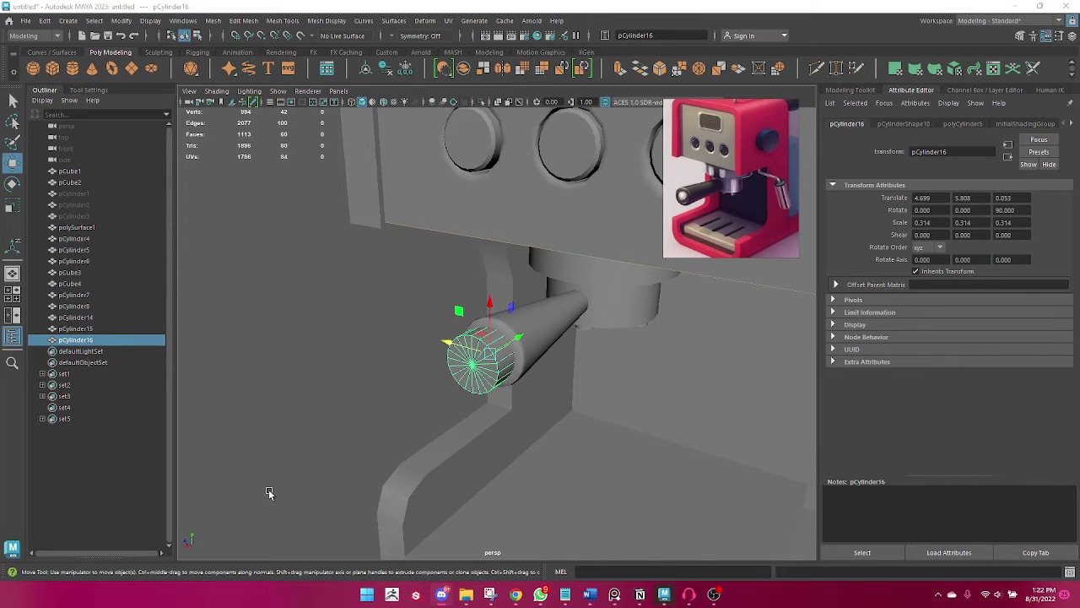
Centre the end cap along Z and raise it a little more on the handle tip.
{"action": "mouse_move", "coordinate": [268, 493]}
{"action": "left_mouse_down", "text": "alt"}
{"action": "mouse_move", "coordinate": [388, 442]}
{"action": "mouse_move", "coordinate": [430, 441]}
{"action": "mouse_move", "coordinate": [415, 439]}
{"action": "mouse_move", "coordinate": [431, 454]}
{"action": "mouse_move", "coordinate": [416, 461]}
{"action": "left_mouse_up", "text": "alt"}
{"action": "left_click_drag", "start_coordinate": [499, 338], "coordinate": [503, 336]}
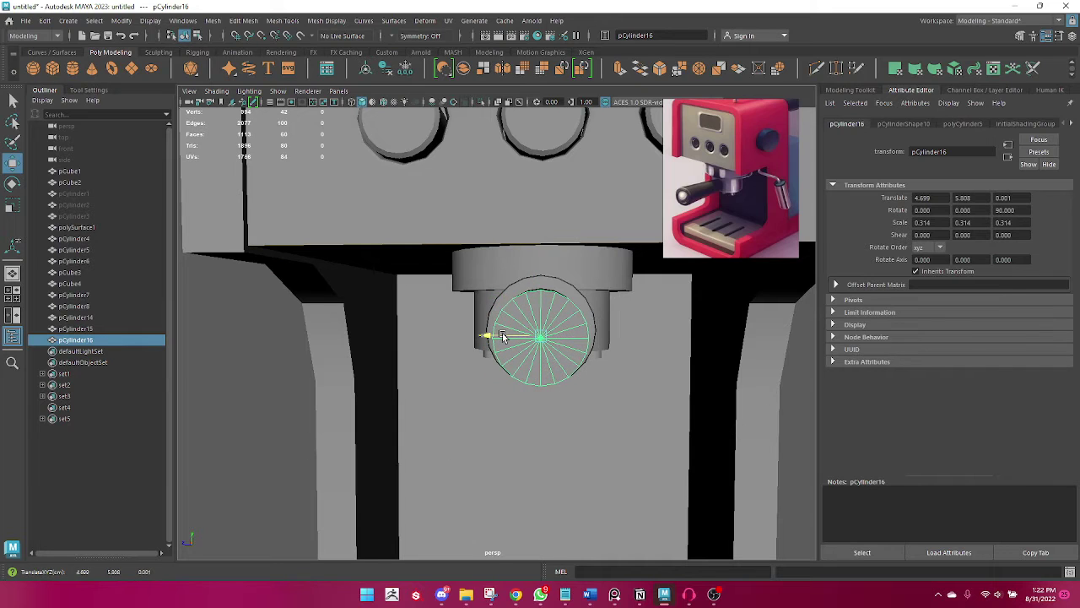
{"action": "left_click_drag", "start_coordinate": [542, 296], "coordinate": [535, 294]}
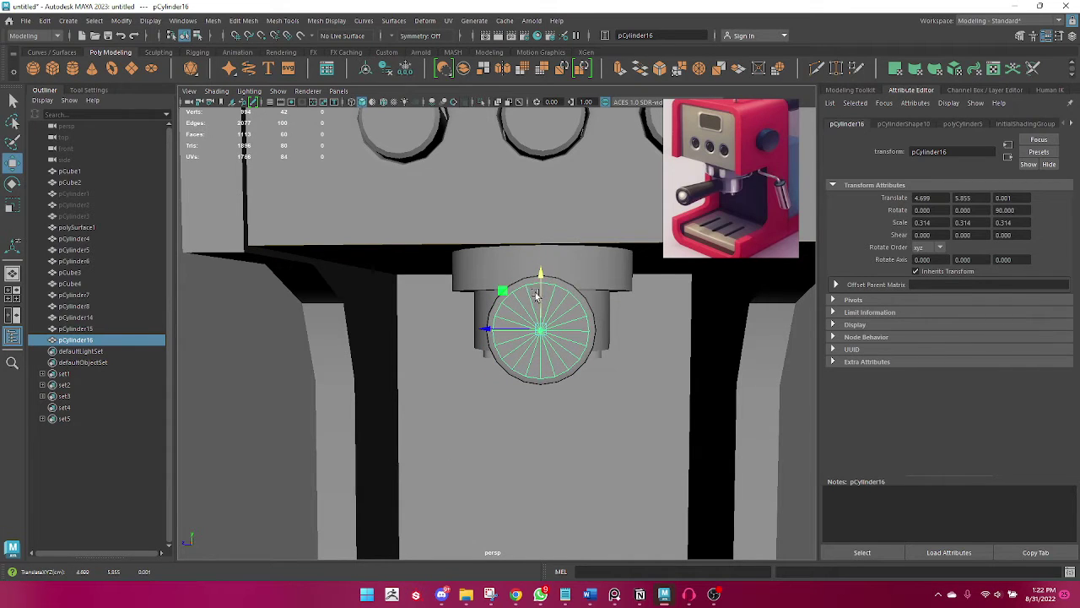
{"action": "mouse_move", "coordinate": [509, 328]}
{"action": "left_mouse_down"}
{"action": "mouse_move", "coordinate": [510, 342]}
{"action": "mouse_move", "coordinate": [542, 355]}
{"action": "mouse_move", "coordinate": [541, 314]}
{"action": "mouse_move", "coordinate": [520, 334]}
{"action": "left_mouse_up"}
{"action": "key", "text": "r"}
{"action": "key", "text": "w"}
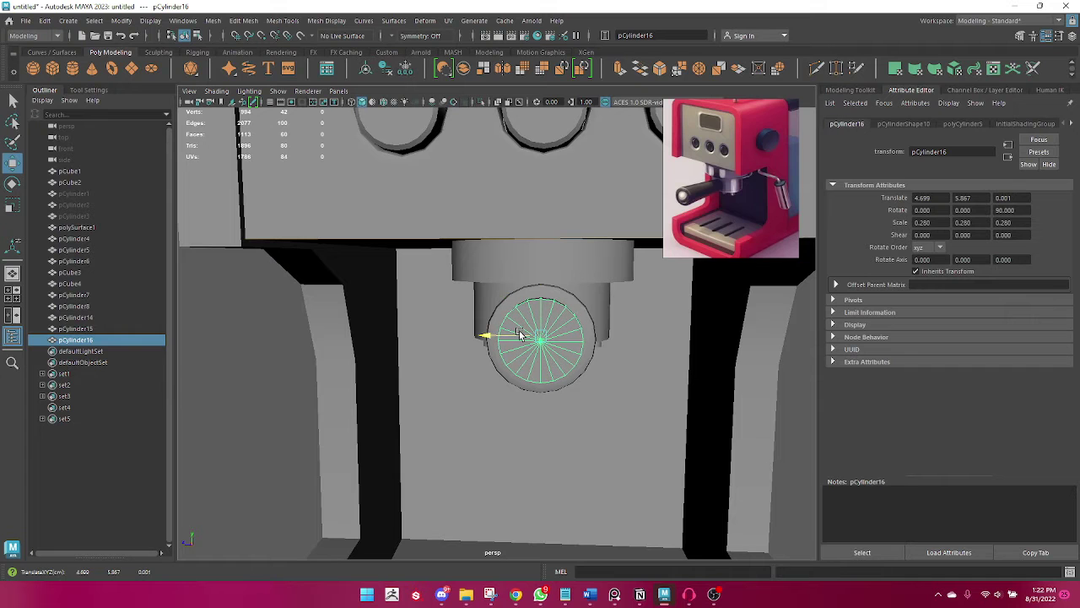
Fine-tune the end cap's height and Z position, scale it to 0.295, and deselect.
{"action": "mouse_move", "coordinate": [541, 381]}
{"action": "left_mouse_down", "text": "alt"}
{"action": "mouse_move", "coordinate": [410, 422]}
{"action": "mouse_move", "coordinate": [451, 422]}
{"action": "mouse_move", "coordinate": [463, 400]}
{"action": "mouse_move", "coordinate": [427, 379]}
{"action": "mouse_move", "coordinate": [437, 400]}
{"action": "left_mouse_up", "text": "alt"}
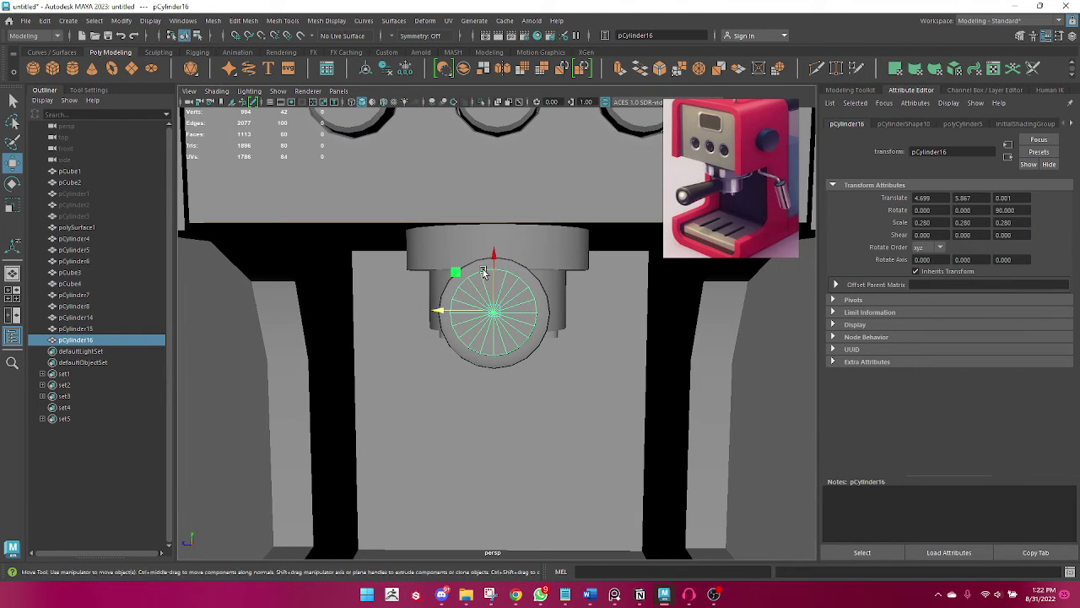
{"action": "left_click_drag", "start_coordinate": [494, 264], "coordinate": [494, 269]}
{"action": "left_click_drag", "start_coordinate": [456, 338], "coordinate": [473, 371], "text": "alt"}
{"action": "left_click_drag", "start_coordinate": [509, 278], "coordinate": [509, 283]}
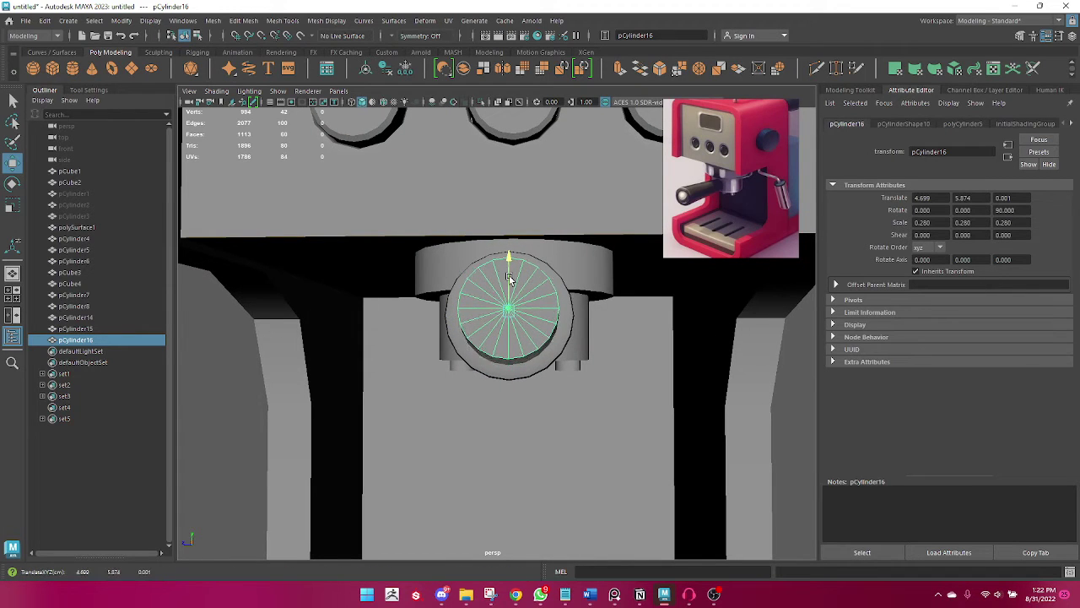
{"action": "left_click_drag", "start_coordinate": [482, 318], "coordinate": [517, 312]}
{"action": "key", "text": "r"}
{"action": "key", "text": "q"}
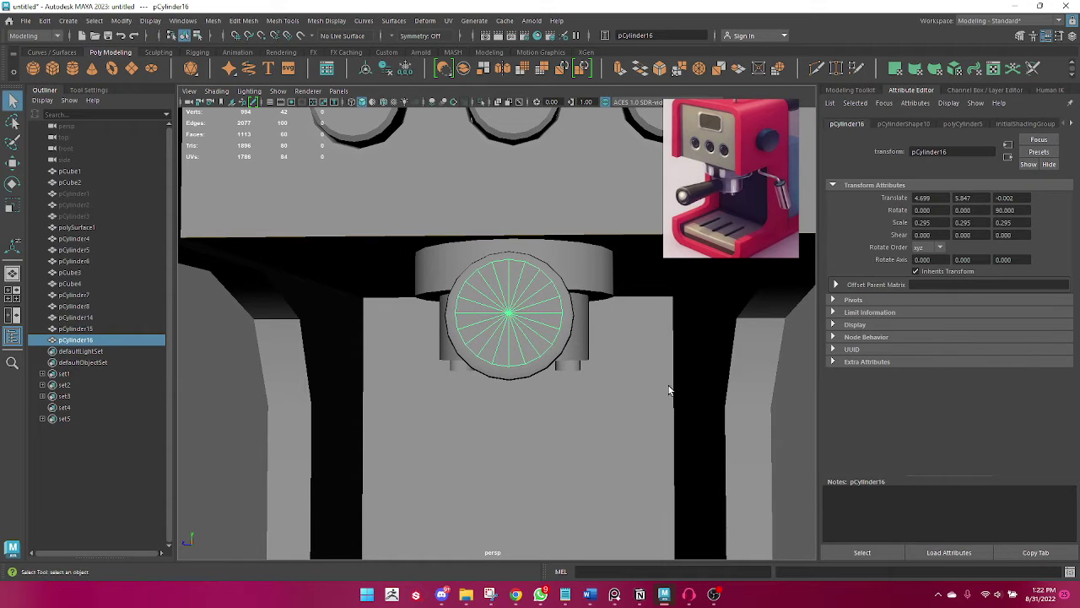
{"action": "left_click", "coordinate": [673, 391]}
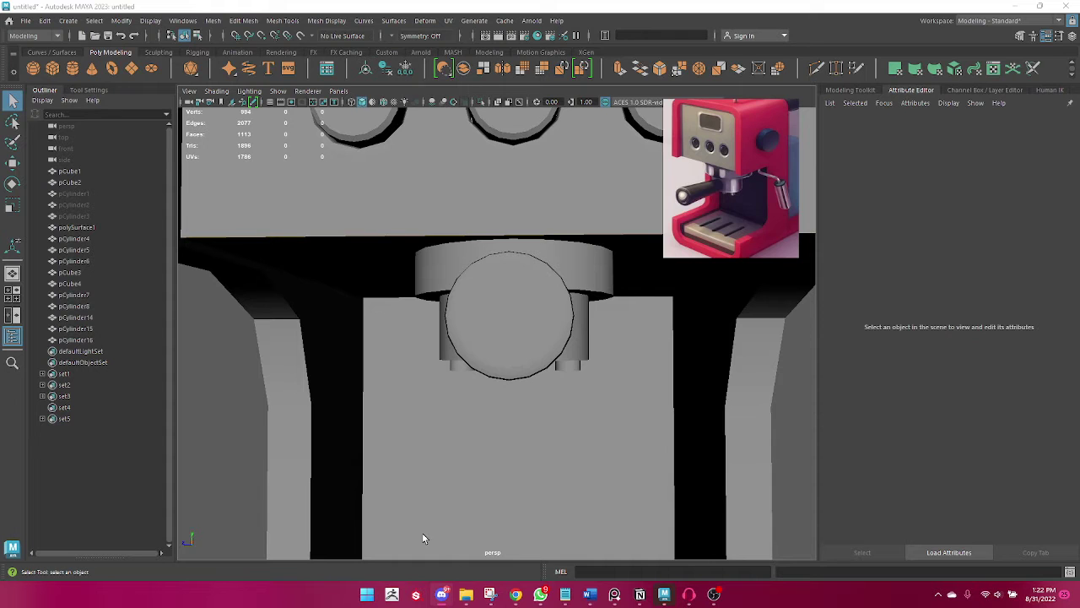
Select pCylinder16 and pick its front rim edge loop in edge mode.
{"action": "scroll", "coordinate": [501, 366], "scroll_direction": "down", "scroll_amount": 5}
{"action": "left_click_drag", "start_coordinate": [501, 366], "coordinate": [433, 378], "text": "alt"}
{"action": "left_click_drag", "start_coordinate": [632, 417], "coordinate": [357, 402], "text": "alt"}
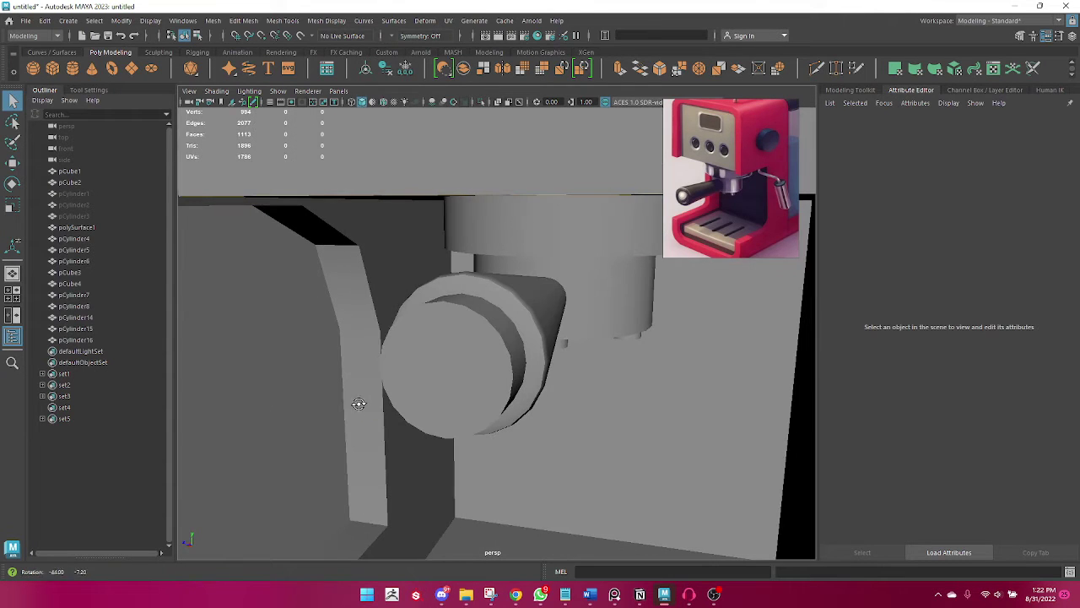
{"action": "left_click", "coordinate": [458, 369]}
{"action": "mouse_move", "coordinate": [462, 363]}
{"action": "right_mouse_down"}
{"action": "mouse_move", "coordinate": [539, 329]}
{"action": "mouse_move", "coordinate": [566, 351]}
{"action": "right_mouse_up"}
{"action": "double_click", "coordinate": [498, 332]}
Bevel the rim at fraction 0.2 with 2 segments, then return to object mode.
{"action": "left_click_drag", "start_coordinate": [663, 352], "coordinate": [664, 354]}
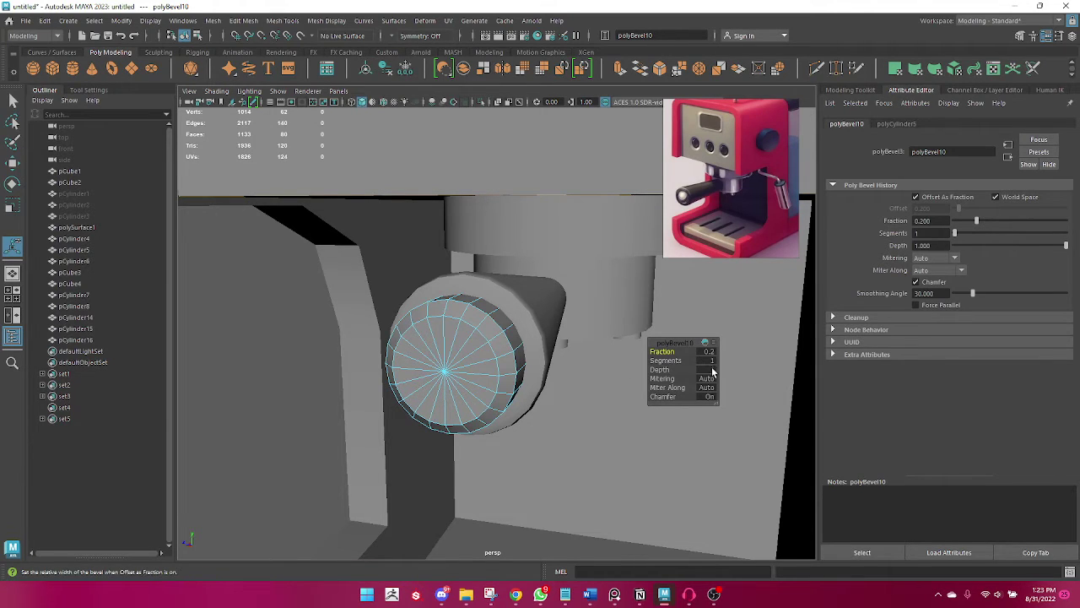
{"action": "mouse_move", "coordinate": [667, 361]}
{"action": "left_mouse_down"}
{"action": "mouse_move", "coordinate": [678, 361]}
{"action": "mouse_move", "coordinate": [664, 361]}
{"action": "left_mouse_up"}
{"action": "key", "text": "q"}
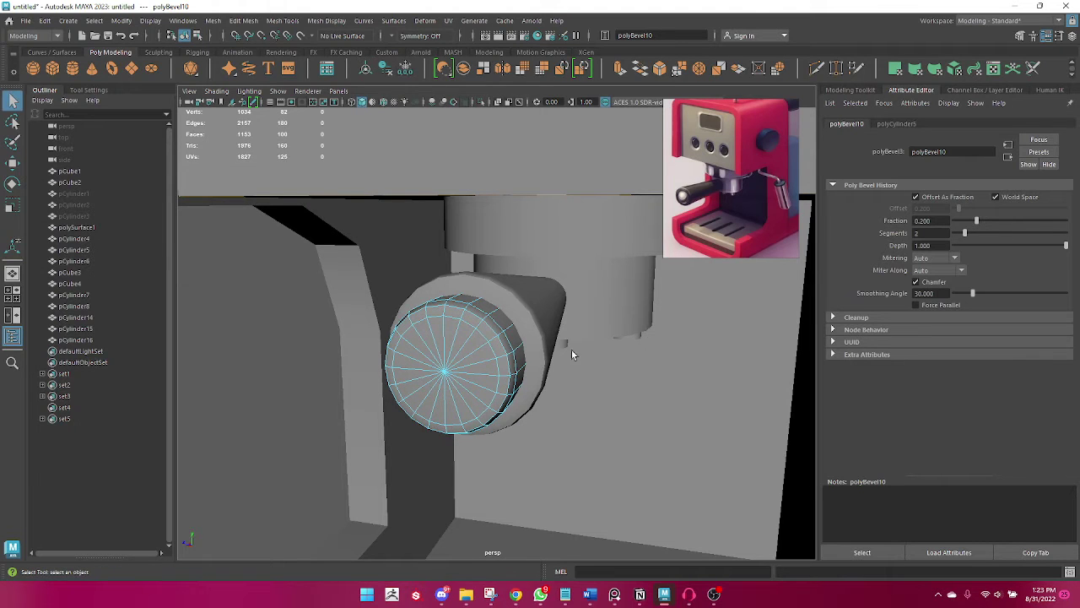
{"action": "right_click_drag", "start_coordinate": [477, 291], "coordinate": [315, 367]}
{"action": "left_click", "coordinate": [316, 367]}
{"action": "mouse_move", "coordinate": [316, 367]}
{"action": "left_mouse_down", "text": "alt"}
{"action": "mouse_move", "coordinate": [548, 328]}
{"action": "mouse_move", "coordinate": [461, 359]}
{"action": "left_mouse_up", "text": "alt"}
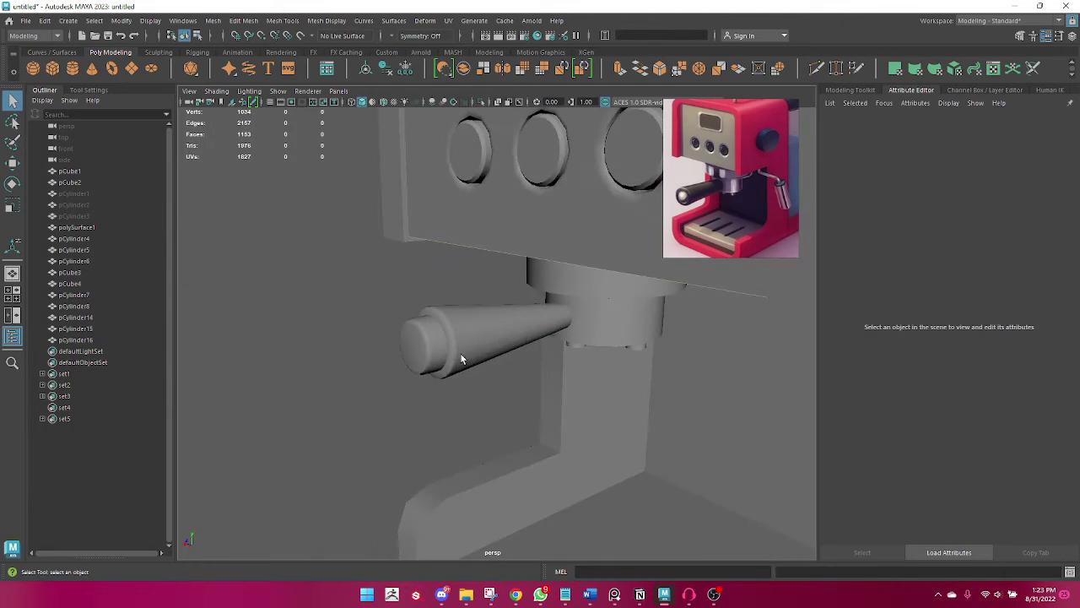
{"action": "left_click", "coordinate": [440, 351]}
{"action": "key", "text": "w"}
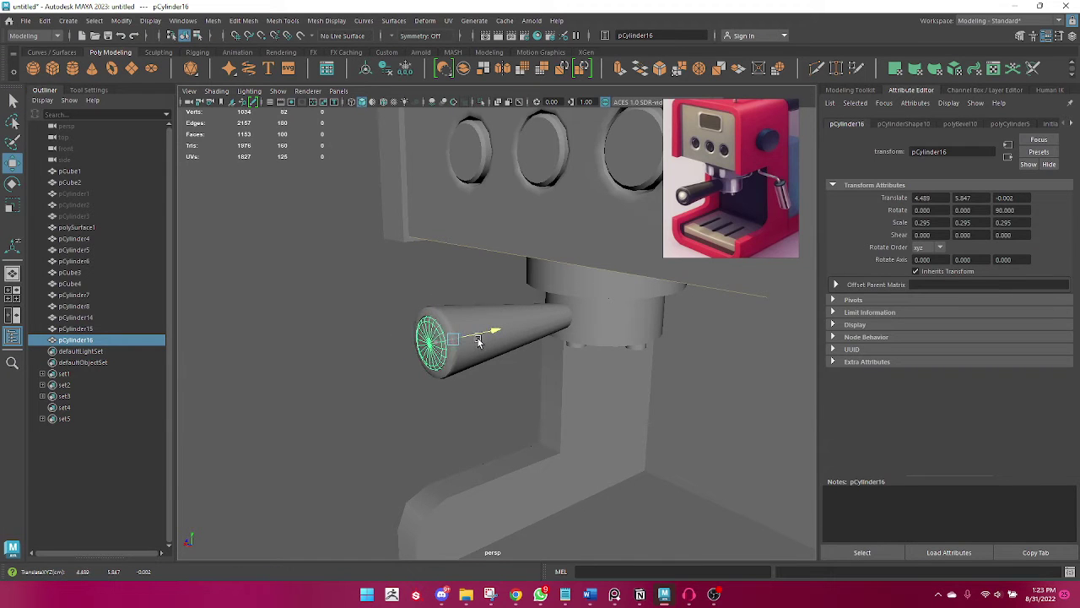
Select both the end cap pCylinder16 and the handle pCylinder15.
{"action": "left_click", "coordinate": [361, 400]}
{"action": "mouse_move", "coordinate": [361, 400]}
{"action": "left_mouse_down", "text": "alt"}
{"action": "mouse_move", "coordinate": [265, 446]}
{"action": "mouse_move", "coordinate": [564, 450]}
{"action": "mouse_move", "coordinate": [797, 432]}
{"action": "mouse_move", "coordinate": [644, 400]}
{"action": "left_mouse_up", "text": "alt"}
{"action": "right_click_drag", "start_coordinate": [644, 400], "coordinate": [376, 403], "text": "alt"}
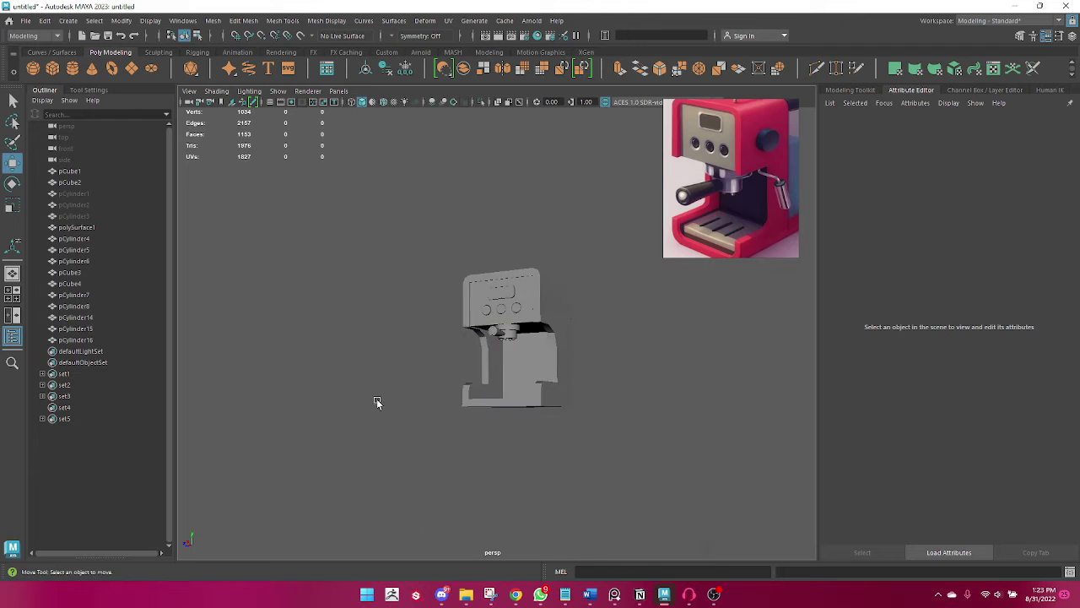
{"action": "mouse_move", "coordinate": [376, 402]}
{"action": "left_mouse_down", "text": "alt"}
{"action": "mouse_move", "coordinate": [486, 429]}
{"action": "mouse_move", "coordinate": [436, 417]}
{"action": "left_mouse_up", "text": "alt"}
{"action": "right_click_drag", "start_coordinate": [437, 417], "coordinate": [624, 420], "text": "alt"}
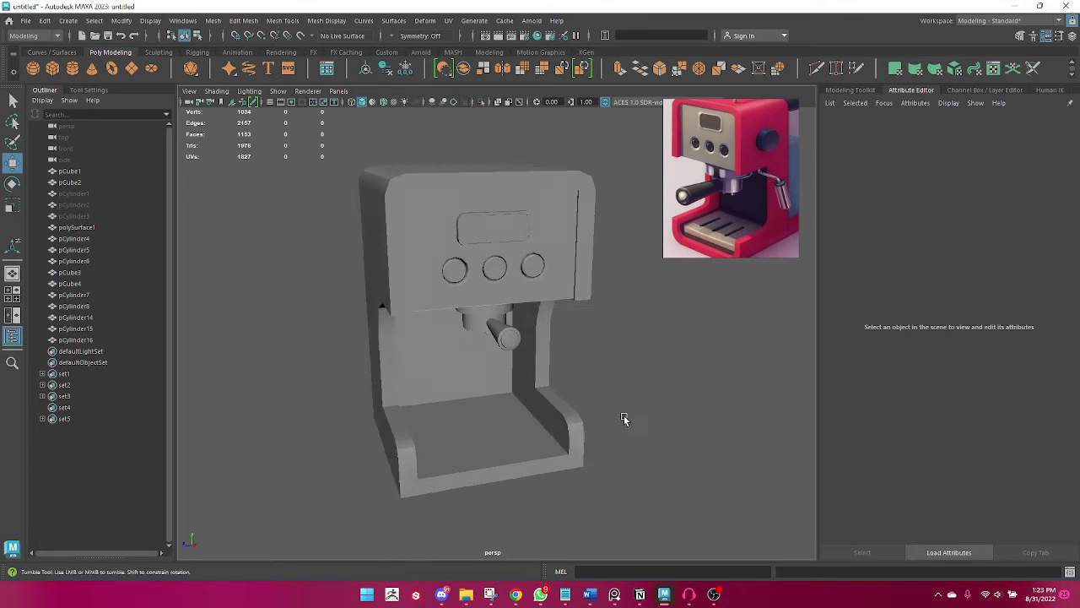
{"action": "mouse_move", "coordinate": [625, 420]}
{"action": "left_mouse_down", "text": "alt"}
{"action": "mouse_move", "coordinate": [499, 335]}
{"action": "mouse_move", "coordinate": [415, 365]}
{"action": "left_mouse_up", "text": "alt"}
{"action": "left_click", "coordinate": [500, 339]}
{"action": "key", "text": "q"}
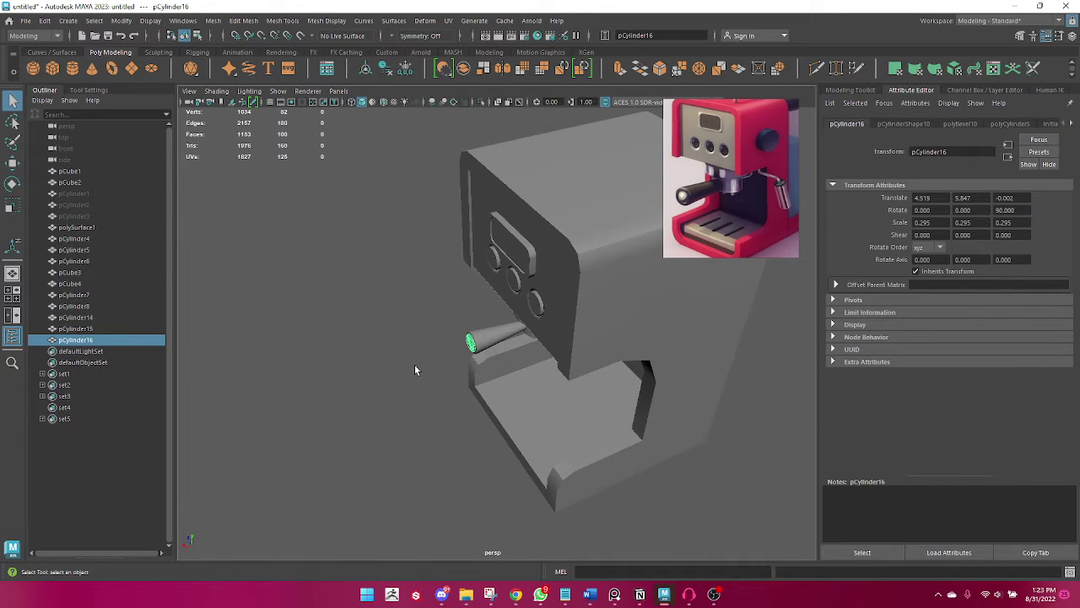
{"action": "left_click", "coordinate": [489, 346]}
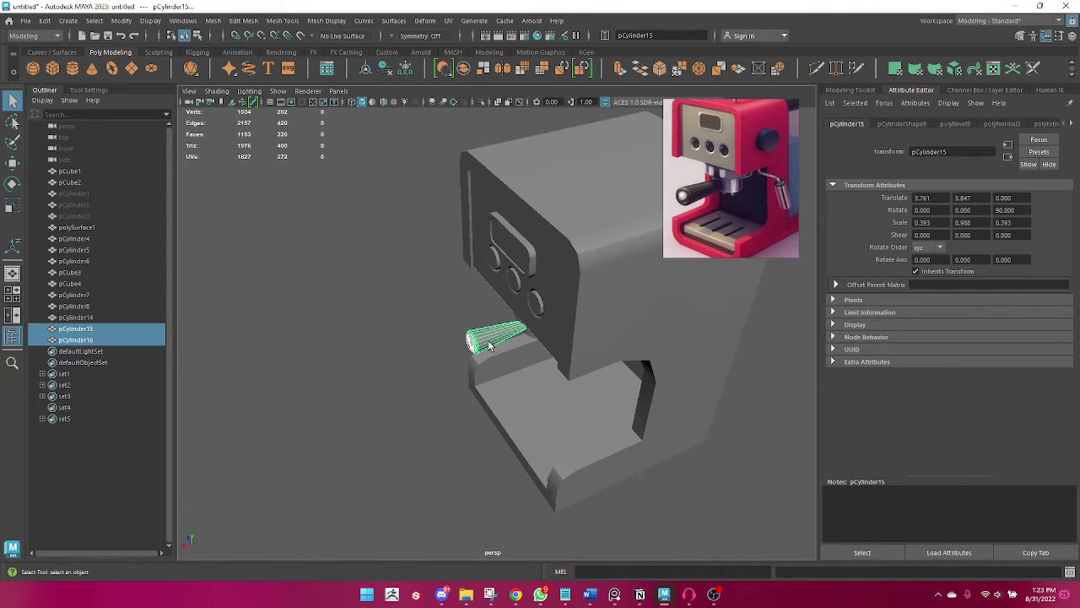
Combine them into pCylinder17 and delete its construction history.
{"action": "left_click", "coordinate": [214, 21]}
{"action": "left_click", "coordinate": [238, 65]}
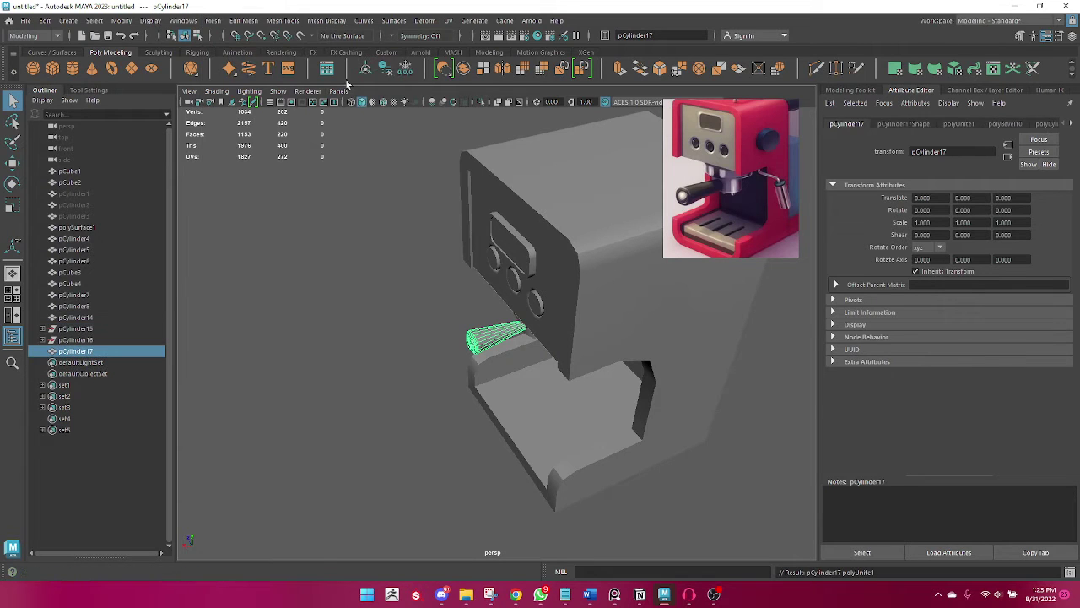
{"action": "left_click", "coordinate": [489, 53]}
{"action": "left_click", "coordinate": [702, 67]}
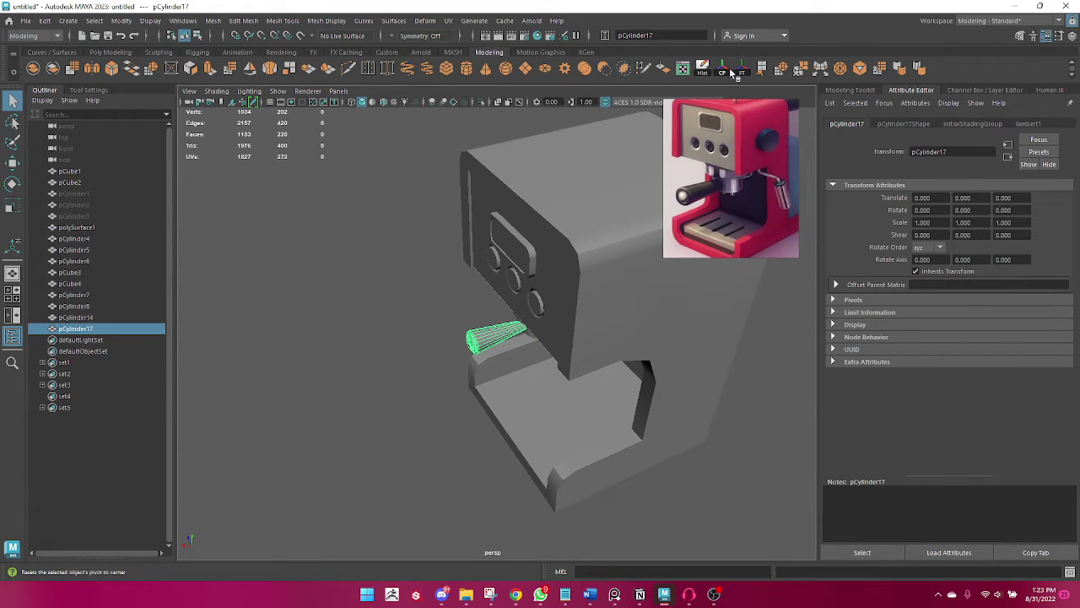
Scale the combined handle pCylinder17 uniformly to 1.342.
{"action": "left_click", "coordinate": [412, 335]}
{"action": "mouse_move", "coordinate": [412, 335]}
{"action": "left_mouse_down", "text": "alt"}
{"action": "mouse_move", "coordinate": [410, 381]}
{"action": "mouse_move", "coordinate": [527, 341]}
{"action": "left_mouse_up", "text": "alt"}
{"action": "left_click", "coordinate": [499, 342]}
{"action": "key", "text": "r"}
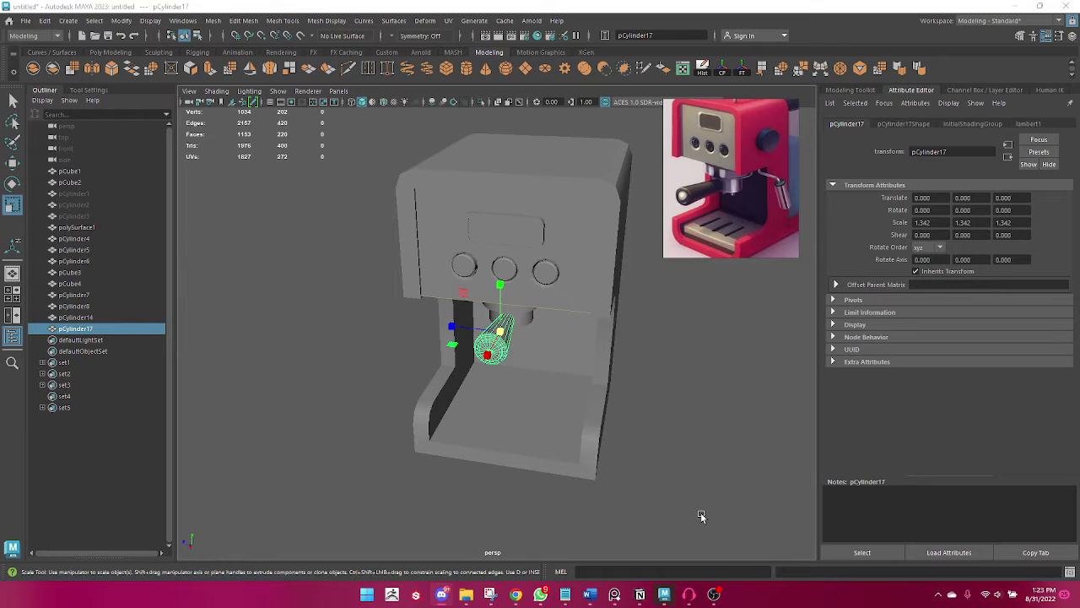
{"action": "scroll", "coordinate": [467, 389], "scroll_direction": "up", "scroll_amount": 3}
{"action": "left_click", "coordinate": [368, 374]}
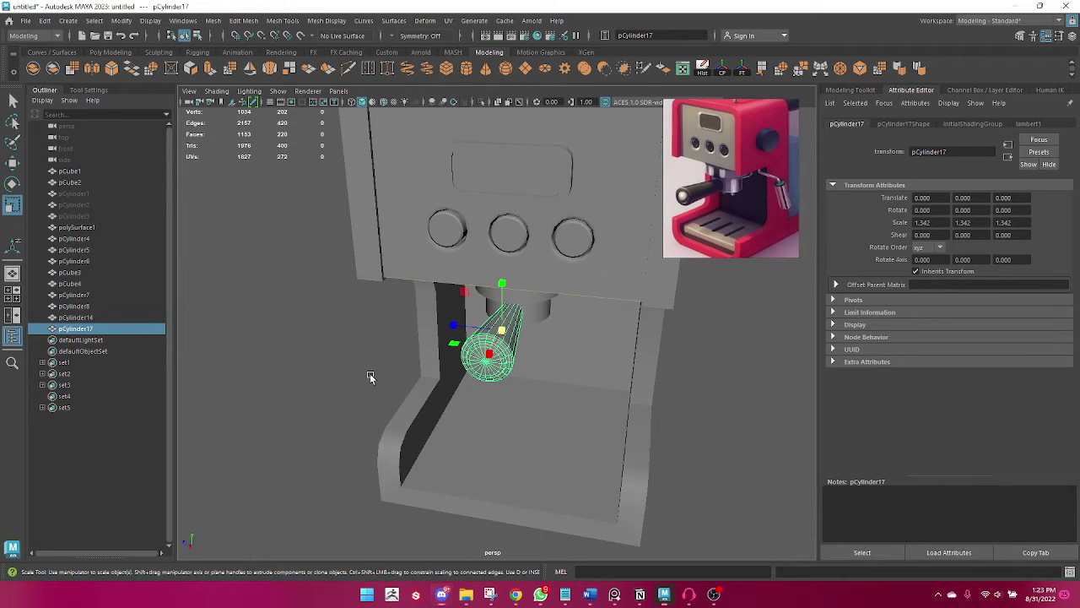
{"action": "left_click_drag", "start_coordinate": [456, 404], "coordinate": [392, 390], "text": "alt"}
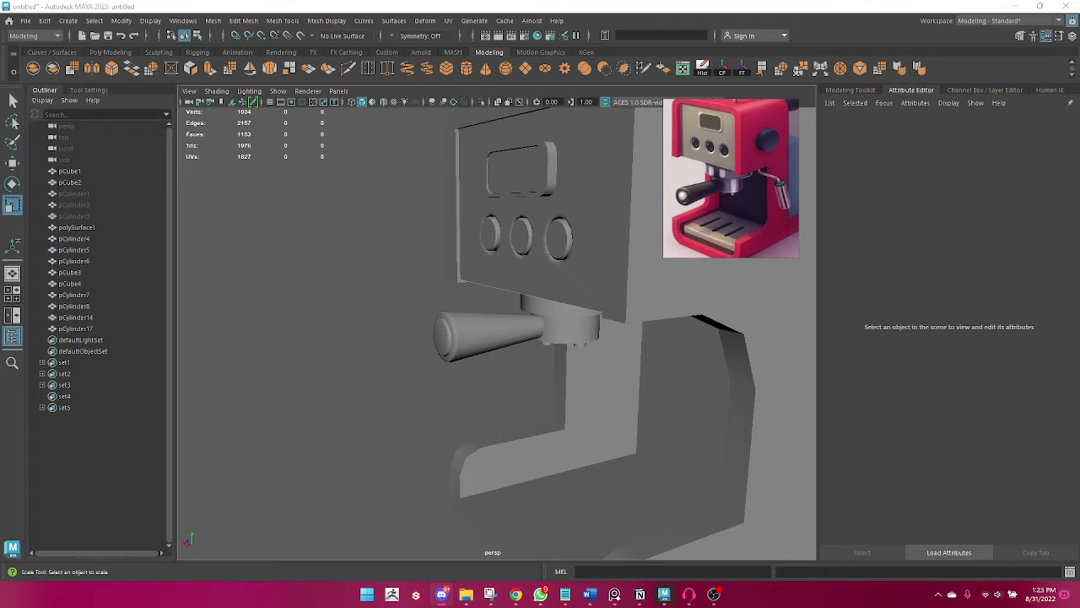
Move the handle 0.619 along X so it juts from under the group head.
{"action": "left_click", "coordinate": [486, 334]}
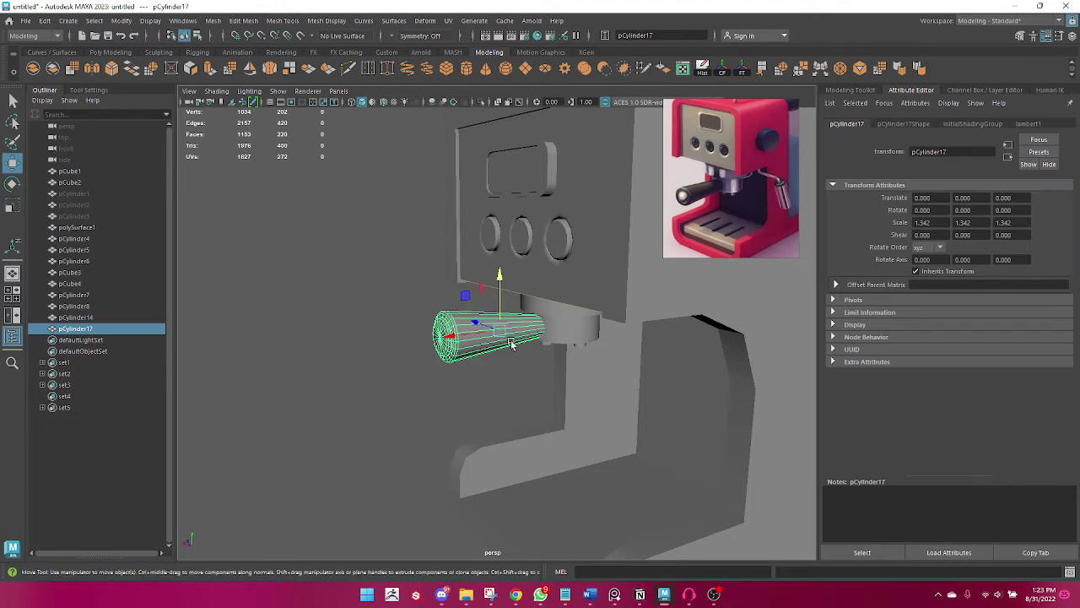
{"action": "mouse_move", "coordinate": [473, 330]}
{"action": "left_mouse_down", "text": "alt"}
{"action": "mouse_move", "coordinate": [468, 358]}
{"action": "mouse_move", "coordinate": [439, 334]}
{"action": "left_mouse_up", "text": "alt"}
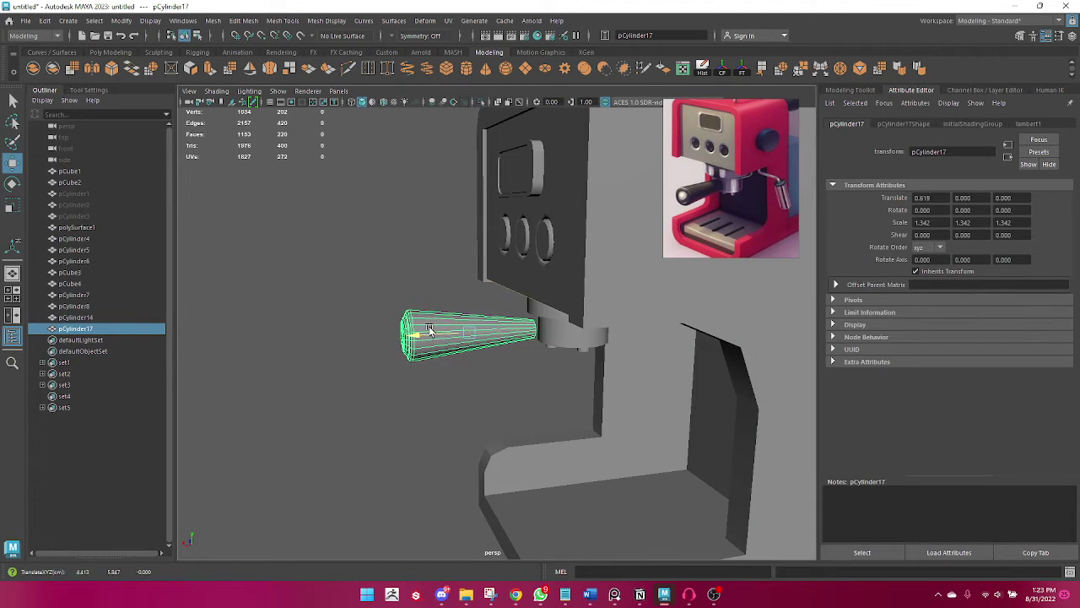
{"action": "left_click", "coordinate": [397, 455]}
{"action": "mouse_move", "coordinate": [398, 454]}
{"action": "left_mouse_down", "text": "alt"}
{"action": "mouse_move", "coordinate": [456, 429]}
{"action": "mouse_move", "coordinate": [386, 439]}
{"action": "mouse_move", "coordinate": [663, 460]}
{"action": "mouse_move", "coordinate": [836, 434]}
{"action": "mouse_move", "coordinate": [613, 434]}
{"action": "mouse_move", "coordinate": [598, 417]}
{"action": "mouse_move", "coordinate": [535, 397]}
{"action": "mouse_move", "coordinate": [390, 407]}
{"action": "left_mouse_up", "text": "alt"}
{"action": "scroll", "coordinate": [759, 194], "scroll_direction": "down", "scroll_amount": 2}
{"action": "scroll", "coordinate": [760, 194], "scroll_direction": "down", "scroll_amount": 1}
{"action": "mouse_move", "coordinate": [591, 363]}
{"action": "left_mouse_down", "text": "alt"}
{"action": "mouse_move", "coordinate": [526, 374]}
{"action": "mouse_move", "coordinate": [515, 354]}
{"action": "mouse_move", "coordinate": [479, 348]}
{"action": "mouse_move", "coordinate": [507, 359]}
{"action": "mouse_move", "coordinate": [486, 334]}
{"action": "mouse_move", "coordinate": [490, 346]}
{"action": "left_mouse_up", "text": "alt"}
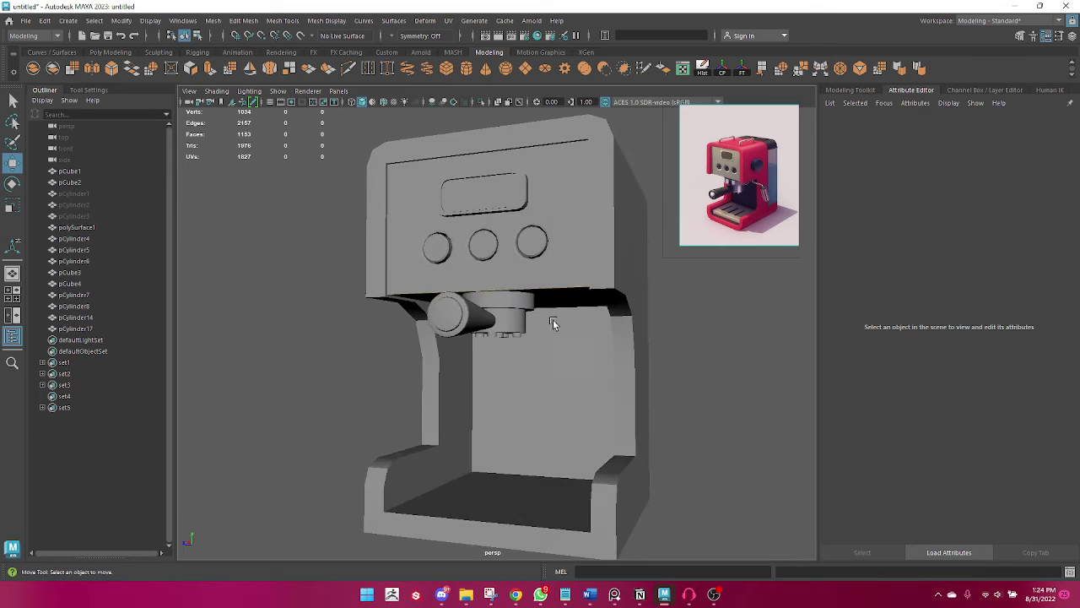
Create a new cylinder, pCylinder18, with 12 axis subdivisions.
{"action": "left_click_drag", "start_coordinate": [553, 324], "coordinate": [506, 339], "text": "alt"}
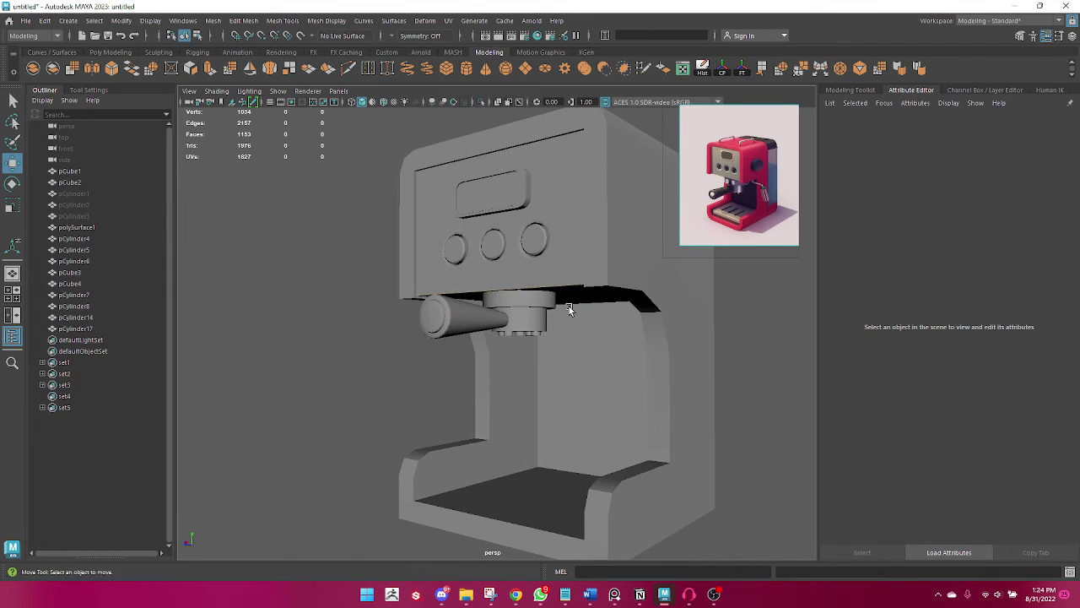
{"action": "left_click_drag", "start_coordinate": [591, 309], "coordinate": [561, 312], "text": "alt"}
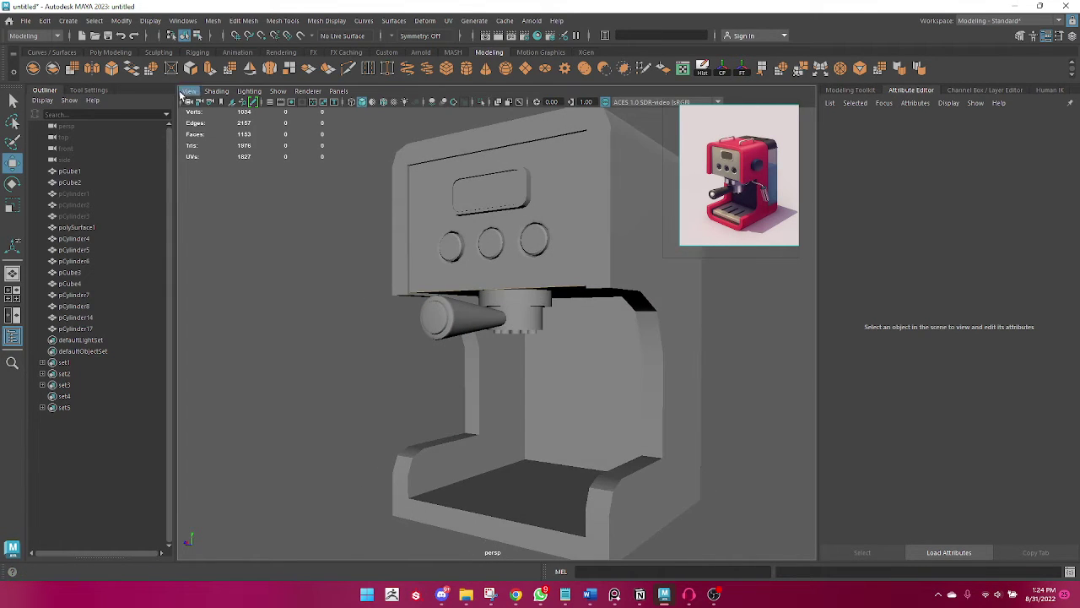
{"action": "left_click", "coordinate": [110, 52]}
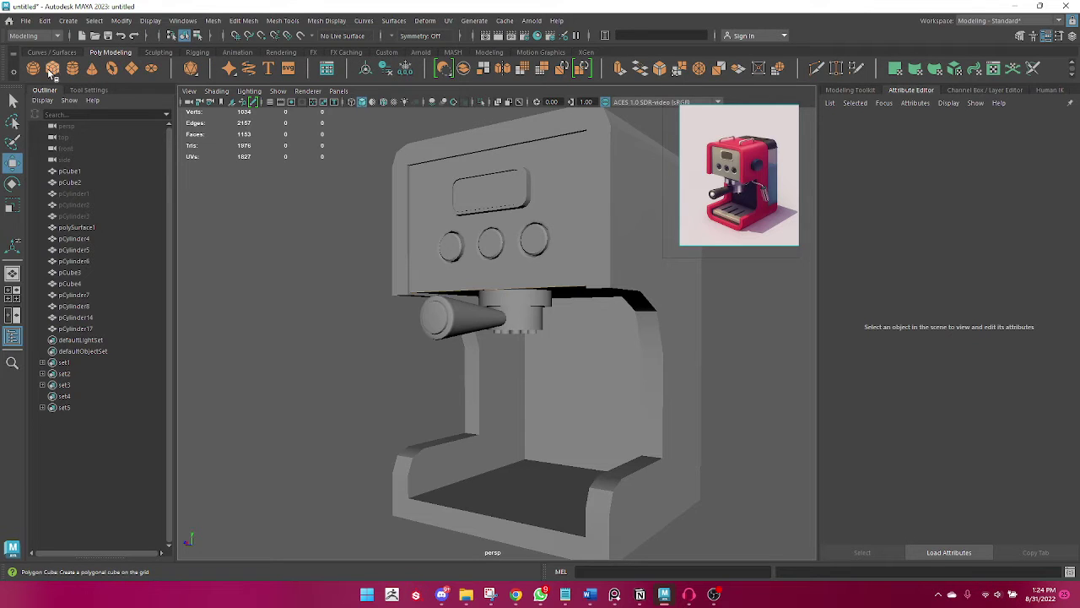
{"action": "left_click", "coordinate": [73, 75]}
{"action": "scroll", "coordinate": [592, 447], "scroll_direction": "up", "scroll_amount": 2}
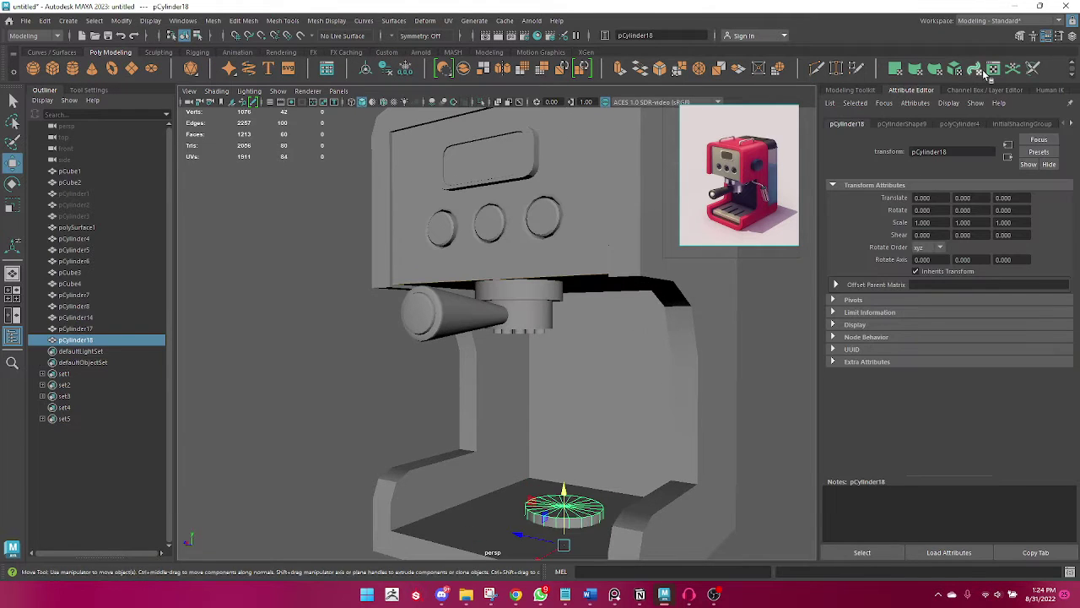
{"action": "left_click", "coordinate": [1073, 36]}
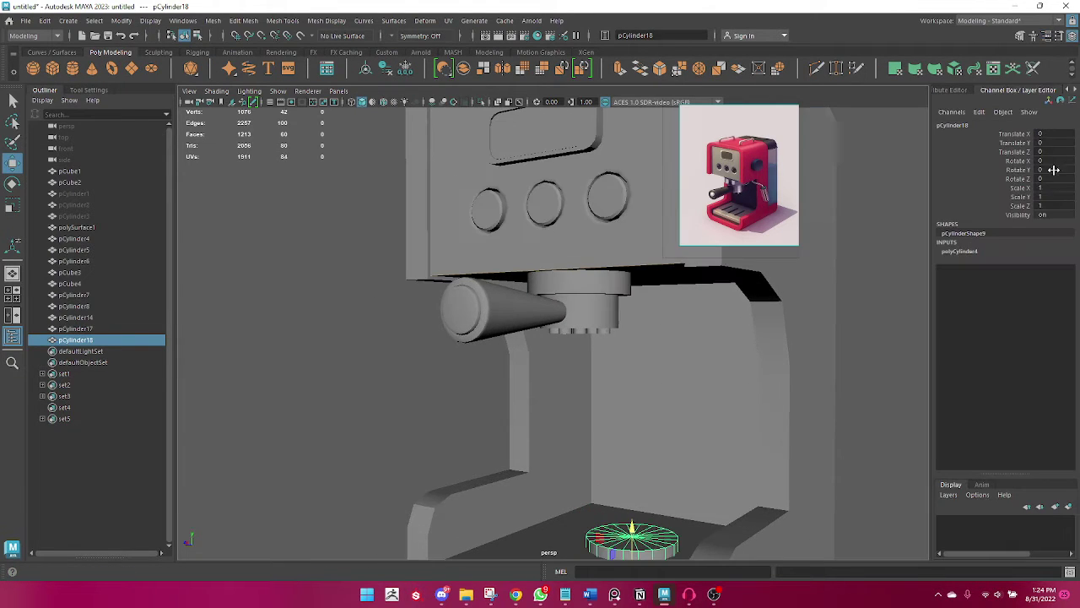
{"action": "left_click", "coordinate": [999, 252]}
{"action": "key", "text": "Return"}
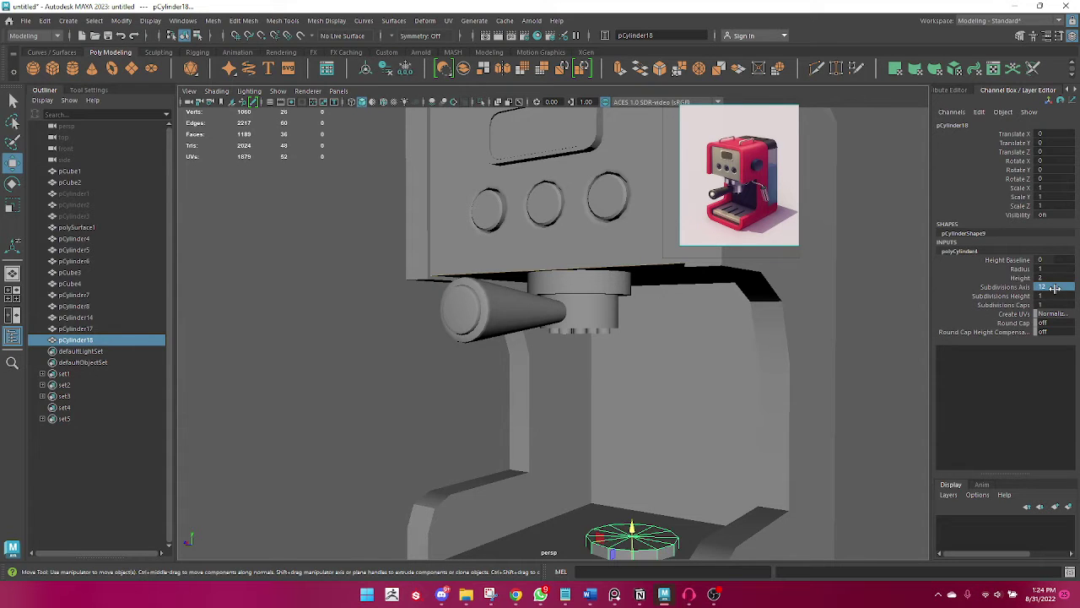
{"action": "scroll", "coordinate": [685, 397], "scroll_direction": "down", "scroll_amount": 5}
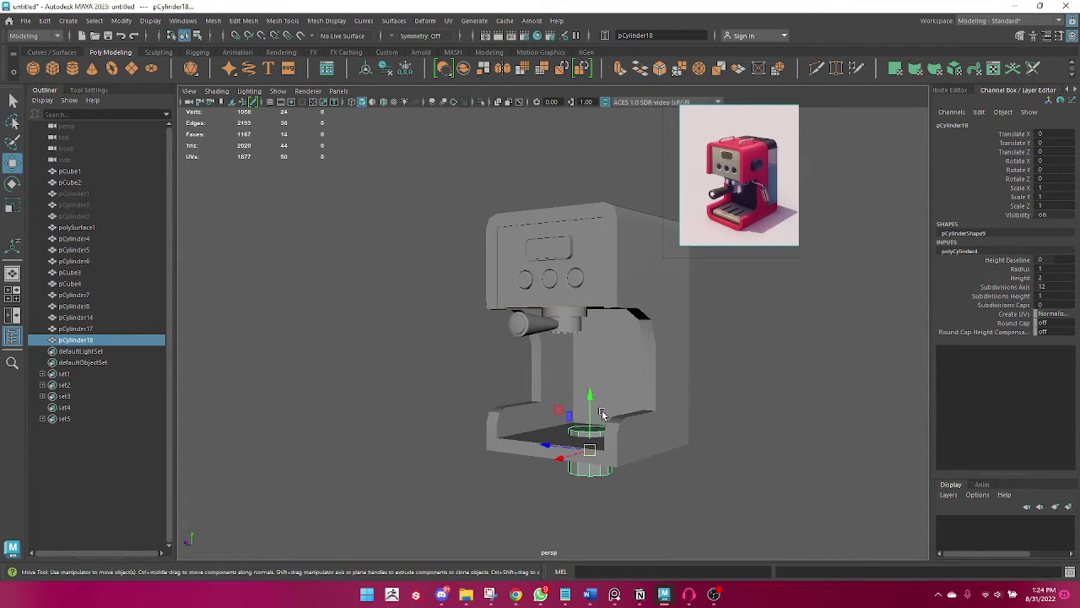
Raise the cylinder under the upper body and slide it beside the portafilter.
{"action": "mouse_move", "coordinate": [591, 406]}
{"action": "left_mouse_down"}
{"action": "mouse_move", "coordinate": [591, 279]}
{"action": "mouse_move", "coordinate": [268, 345]}
{"action": "left_mouse_up"}
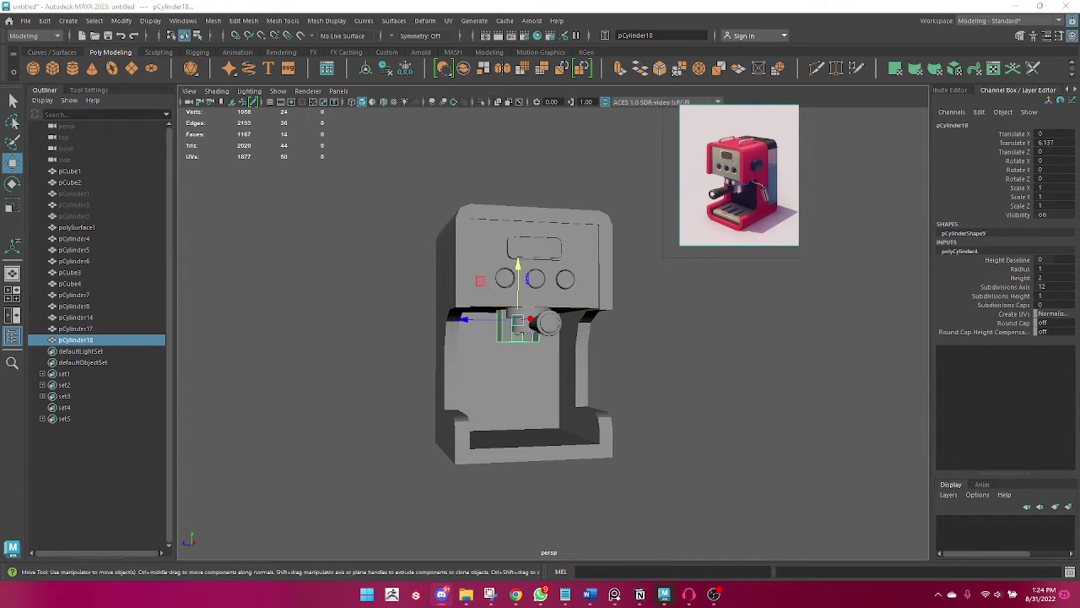
{"action": "left_click_drag", "start_coordinate": [516, 490], "coordinate": [418, 482], "text": "alt"}
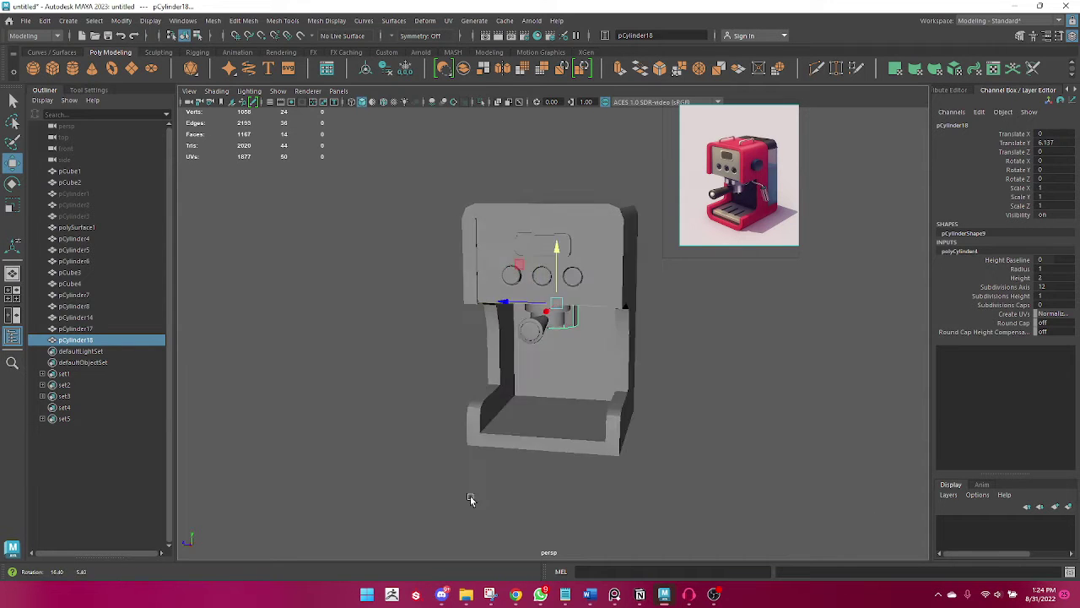
{"action": "mouse_move", "coordinate": [538, 419]}
{"action": "left_mouse_down", "text": "alt"}
{"action": "mouse_move", "coordinate": [492, 424]}
{"action": "mouse_move", "coordinate": [486, 406]}
{"action": "left_mouse_up", "text": "alt"}
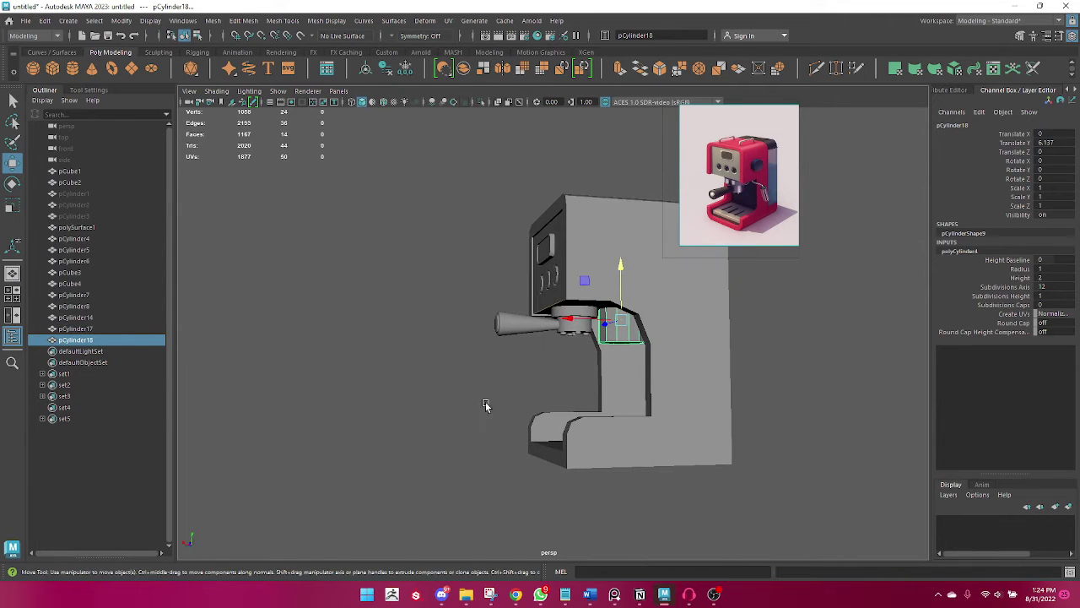
{"action": "mouse_move", "coordinate": [577, 328]}
{"action": "left_mouse_down"}
{"action": "mouse_move", "coordinate": [500, 330]}
{"action": "mouse_move", "coordinate": [537, 329]}
{"action": "mouse_move", "coordinate": [528, 318]}
{"action": "mouse_move", "coordinate": [541, 342]}
{"action": "mouse_move", "coordinate": [558, 327]}
{"action": "mouse_move", "coordinate": [620, 367]}
{"action": "left_mouse_up"}
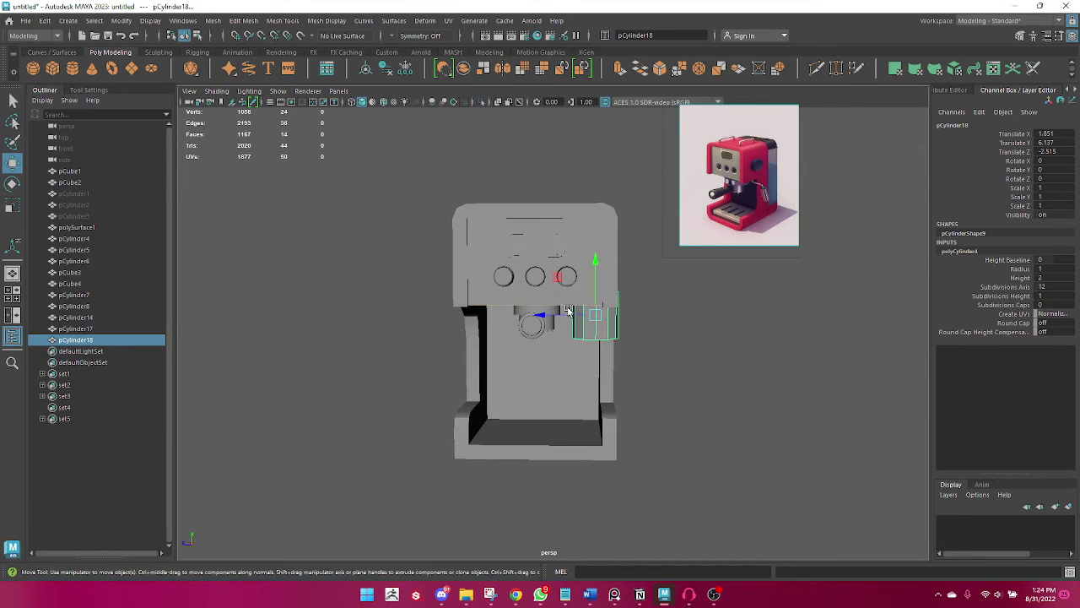
{"action": "mouse_move", "coordinate": [571, 313]}
{"action": "left_mouse_down"}
{"action": "mouse_move", "coordinate": [545, 316]}
{"action": "mouse_move", "coordinate": [557, 319]}
{"action": "left_mouse_up"}
Shrink the cylinder to 0.185 nozzle size and switch it to face selection.
{"action": "key", "text": "r"}
{"action": "key", "text": "q"}
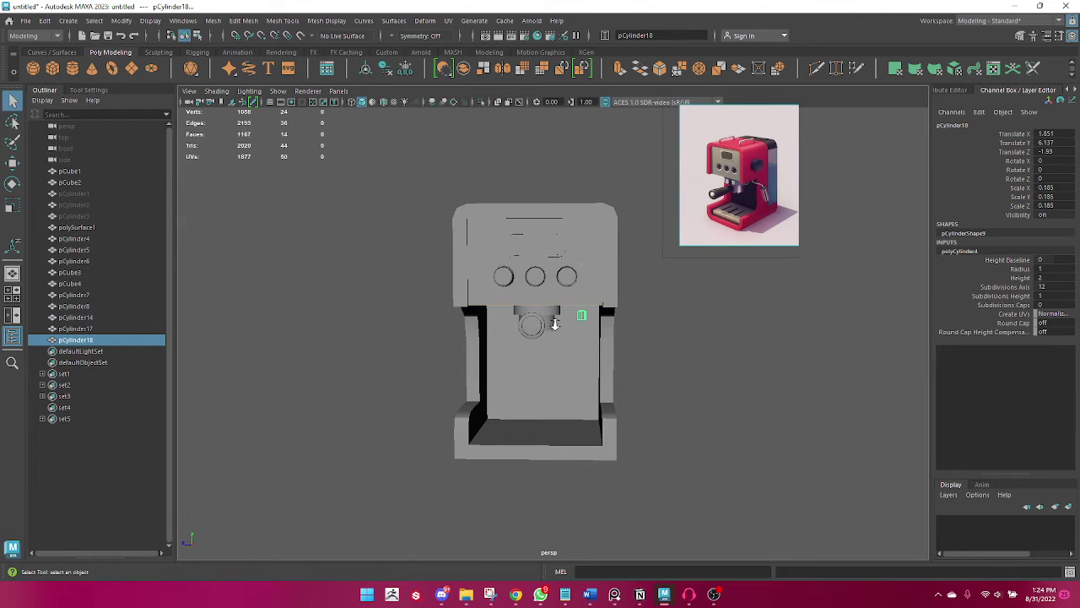
{"action": "scroll", "coordinate": [554, 319], "scroll_direction": "up", "scroll_amount": 5}
{"action": "left_click_drag", "start_coordinate": [724, 357], "coordinate": [736, 357], "text": "alt"}
{"action": "right_click", "coordinate": [699, 287]}
{"action": "left_click", "coordinate": [698, 287]}
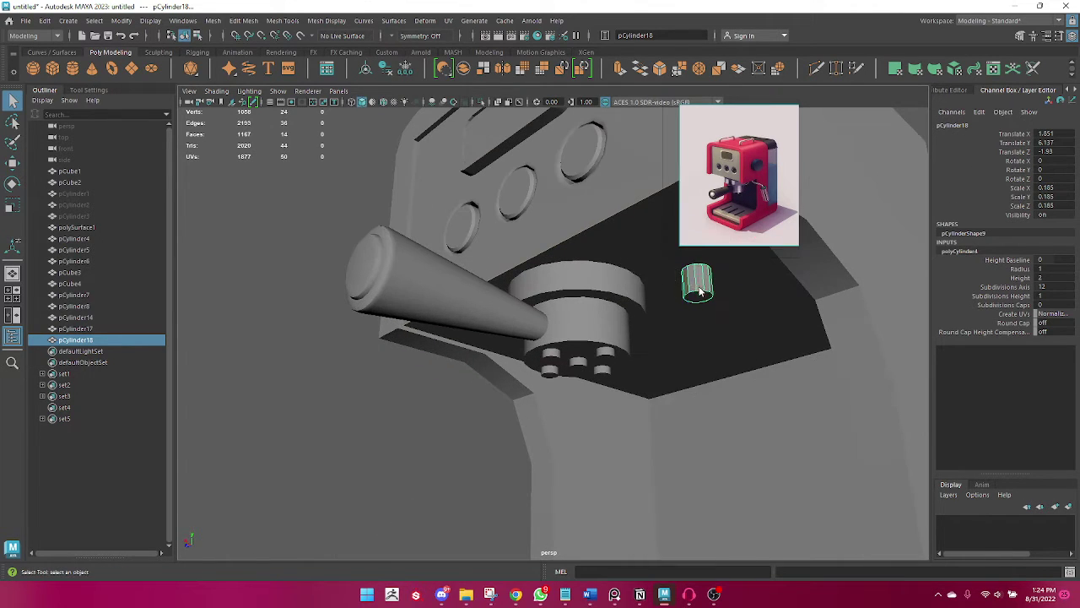
{"action": "left_click", "coordinate": [699, 291]}
{"action": "left_click_drag", "start_coordinate": [667, 345], "coordinate": [535, 376], "text": "alt"}
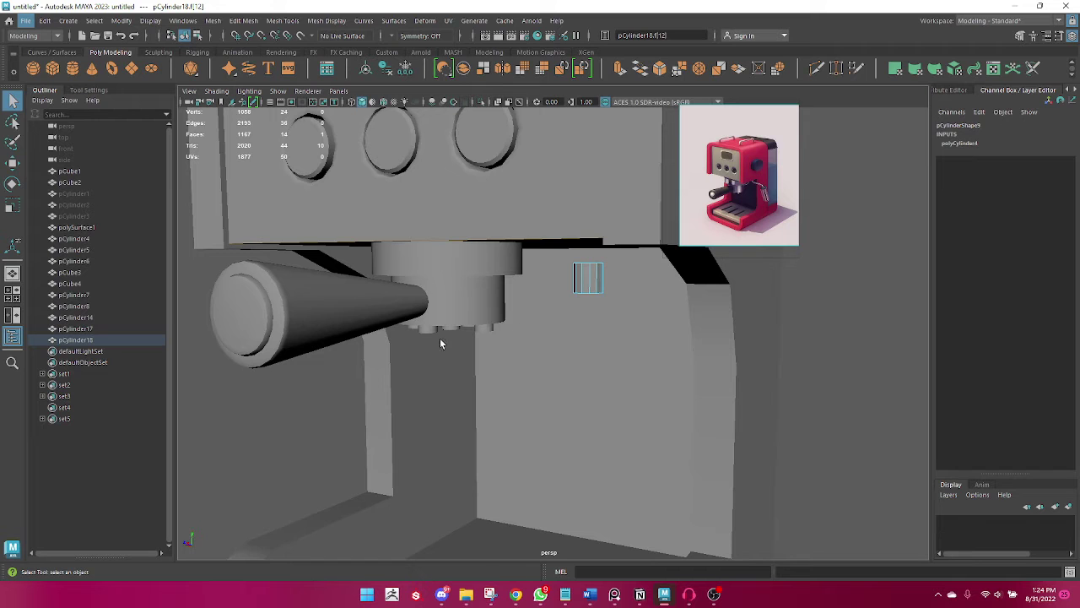
{"action": "mouse_move", "coordinate": [420, 338]}
{"action": "left_mouse_down", "text": "alt"}
{"action": "mouse_move", "coordinate": [439, 321]}
{"action": "mouse_move", "coordinate": [446, 357]}
{"action": "mouse_move", "coordinate": [696, 190]}
{"action": "left_mouse_up", "text": "alt"}
{"action": "scroll", "coordinate": [696, 190], "scroll_direction": "up", "scroll_amount": 3}
{"action": "scroll", "coordinate": [748, 209], "scroll_direction": "up", "scroll_amount": 2}
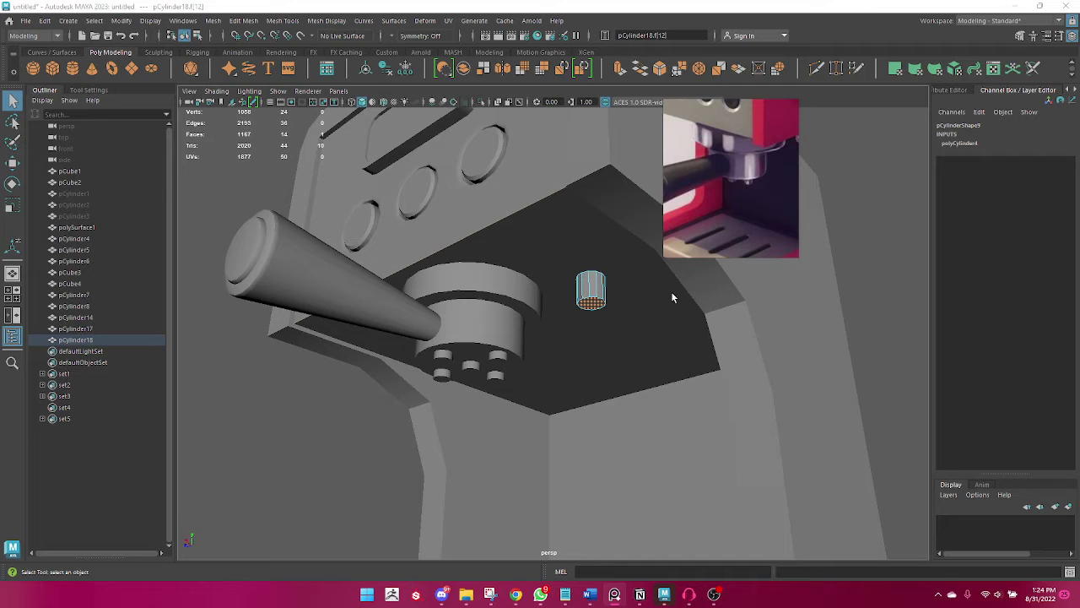
Delete the five small cylinders (pCylinder14) under the portafilter.
{"action": "left_click", "coordinate": [482, 382]}
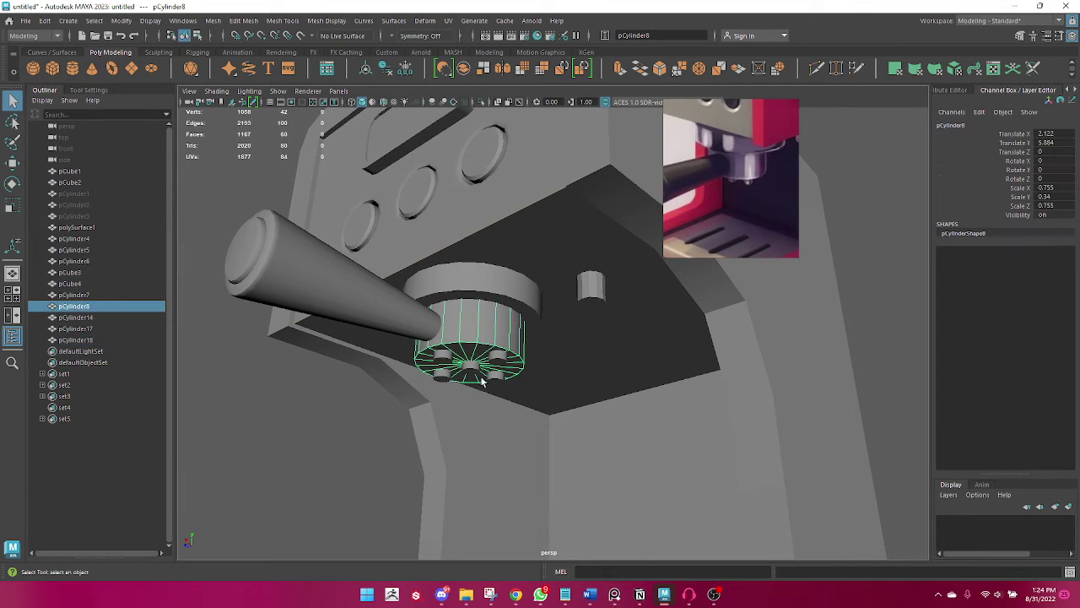
{"action": "left_click", "coordinate": [494, 382]}
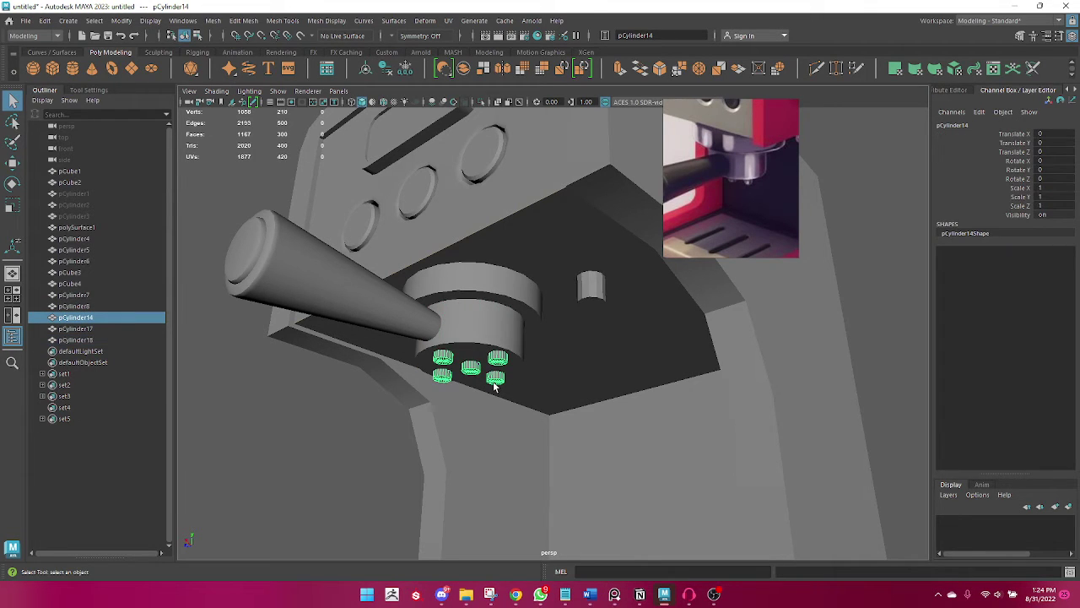
{"action": "key", "text": "Delete"}
{"action": "left_click_drag", "start_coordinate": [494, 386], "coordinate": [626, 411], "text": "alt"}
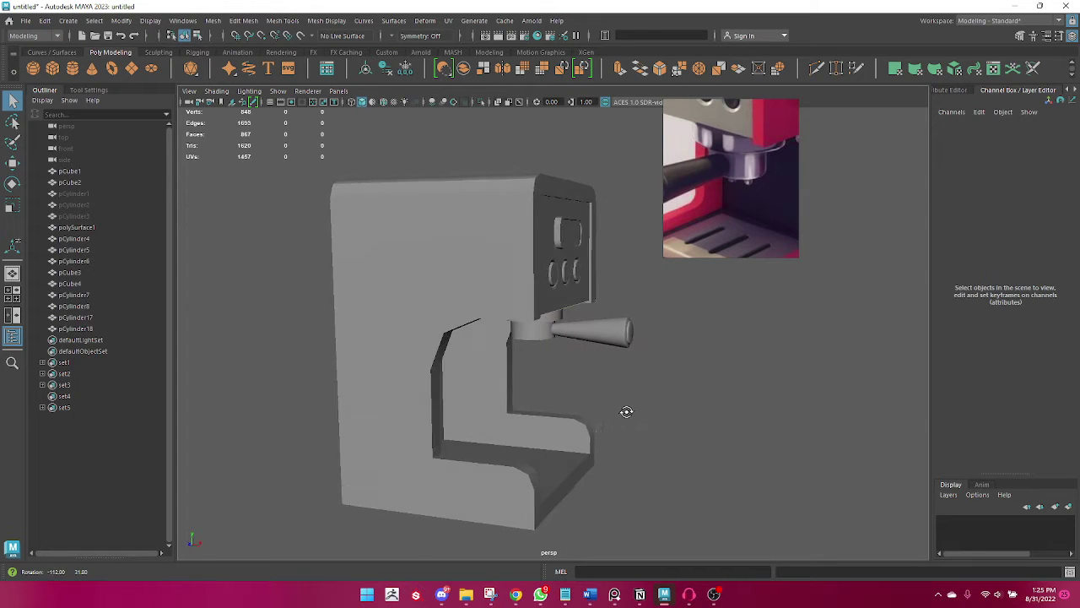
{"action": "scroll", "coordinate": [627, 411], "scroll_direction": "up", "scroll_amount": 5}
Select the portafilter cylinder pCylinder8 and isolate it in the view.
{"action": "left_click", "coordinate": [540, 336]}
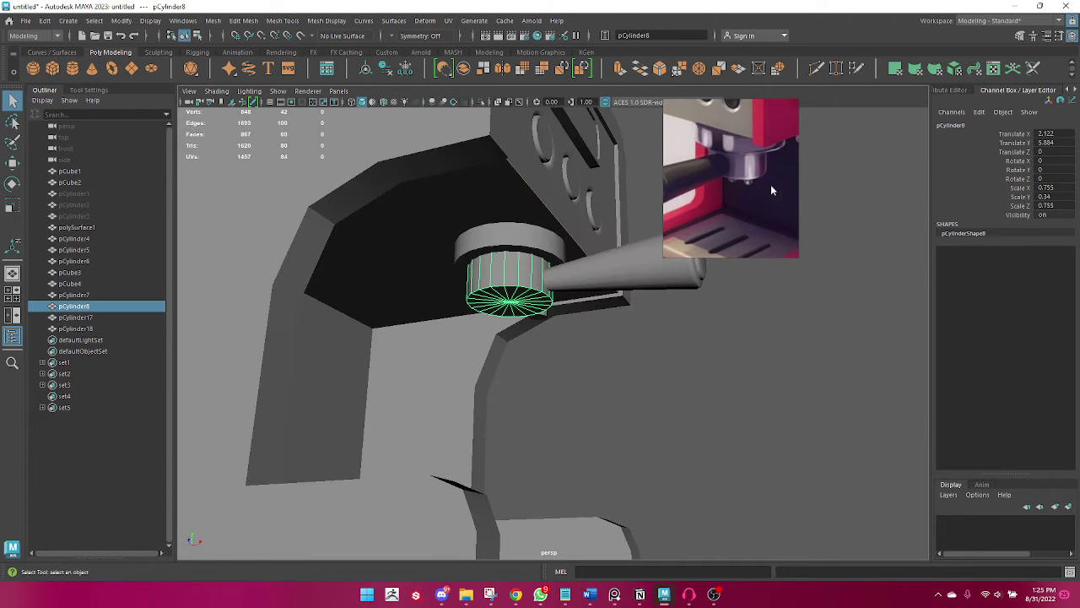
{"action": "mouse_move", "coordinate": [609, 329]}
{"action": "left_mouse_down", "text": "alt"}
{"action": "mouse_move", "coordinate": [526, 357]}
{"action": "mouse_move", "coordinate": [543, 362]}
{"action": "left_mouse_up", "text": "alt"}
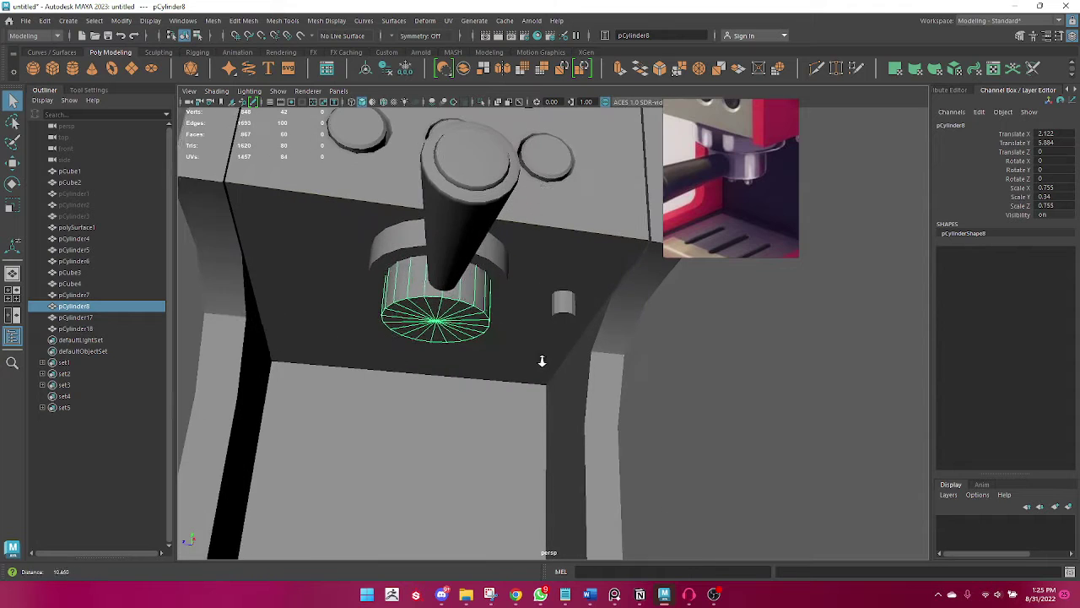
{"action": "right_click_drag", "start_coordinate": [449, 259], "coordinate": [453, 292]}
{"action": "left_click_drag", "start_coordinate": [542, 326], "coordinate": [574, 329], "text": "alt"}
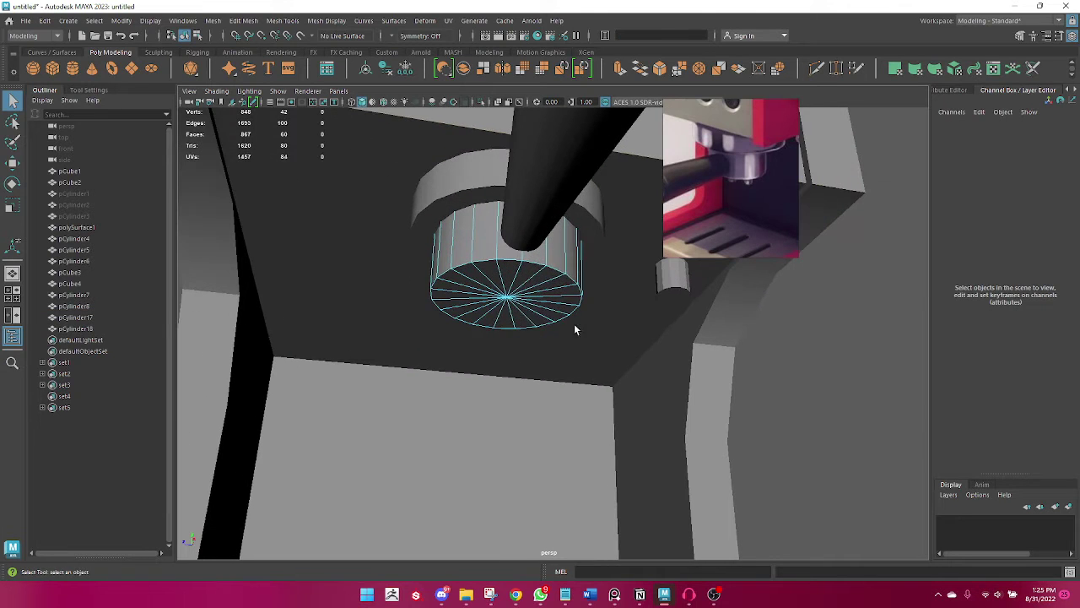
{"action": "right_click_drag", "start_coordinate": [521, 276], "coordinate": [519, 243]}
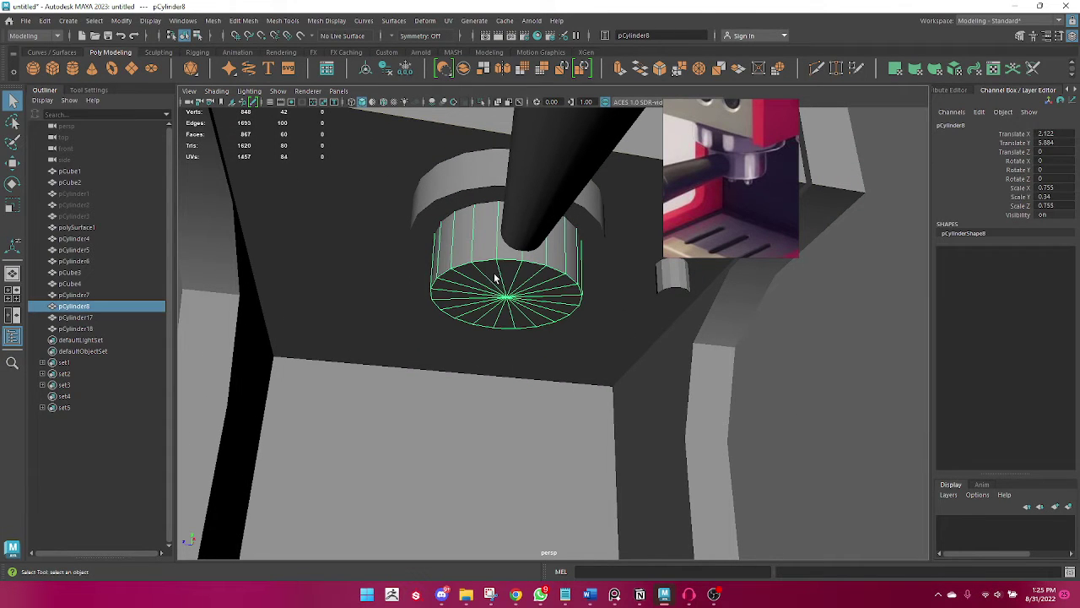
{"action": "left_click", "coordinate": [478, 102]}
{"action": "mouse_move", "coordinate": [549, 243]}
{"action": "left_mouse_down", "text": "alt"}
{"action": "mouse_move", "coordinate": [402, 326]}
{"action": "mouse_move", "coordinate": [495, 273]}
{"action": "left_mouse_up", "text": "alt"}
Select the cylinder's cap faces and delete them, leaving an open tube.
{"action": "right_click_drag", "start_coordinate": [493, 260], "coordinate": [496, 281]}
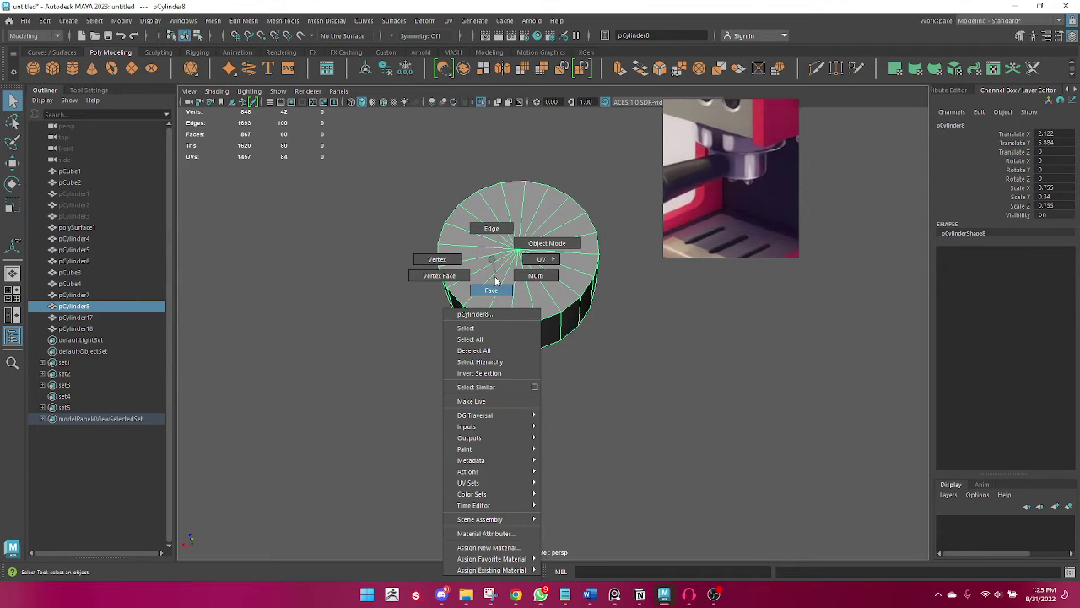
{"action": "left_click_drag", "start_coordinate": [506, 291], "coordinate": [537, 309]}
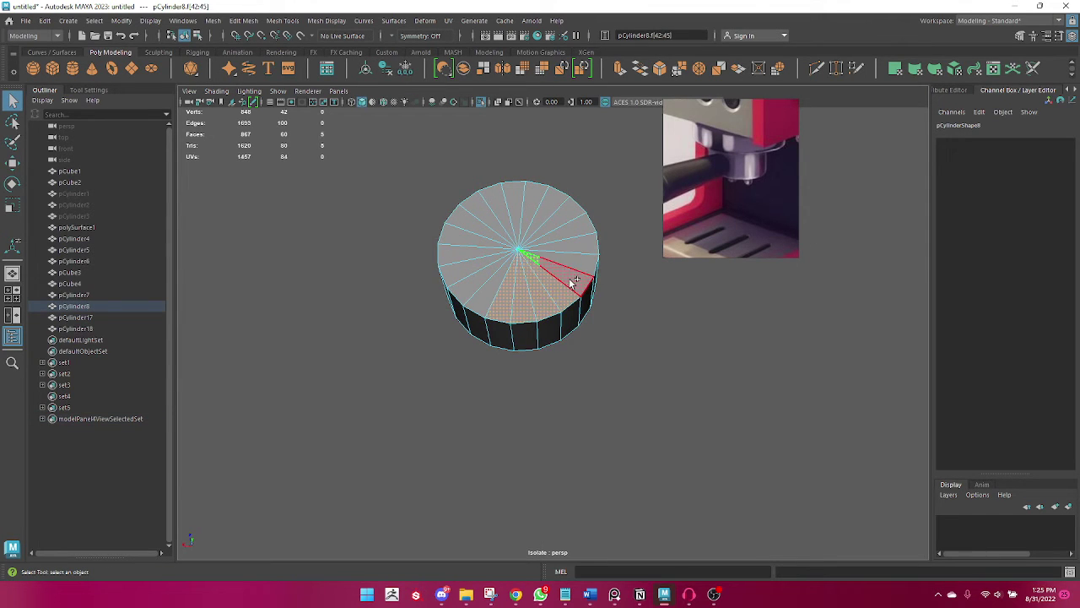
{"action": "left_click", "coordinate": [568, 221], "text": "shift"}
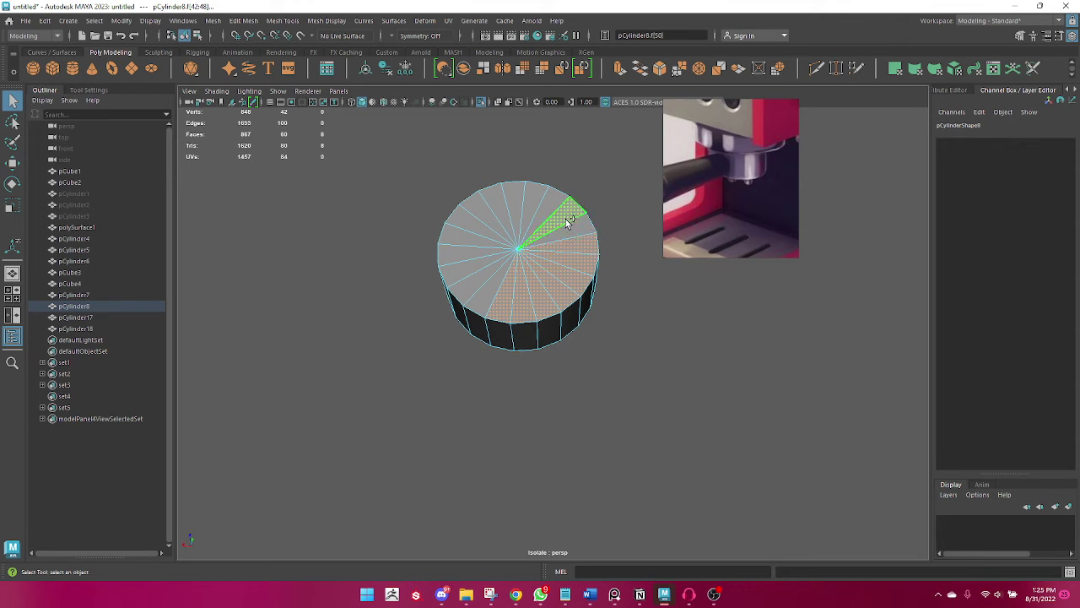
{"action": "mouse_move", "coordinate": [567, 206]}
{"action": "left_mouse_down", "text": "shift"}
{"action": "mouse_move", "coordinate": [472, 232]}
{"action": "mouse_move", "coordinate": [528, 362]}
{"action": "mouse_move", "coordinate": [494, 234]}
{"action": "left_mouse_up", "text": "shift"}
{"action": "mouse_move", "coordinate": [541, 336]}
{"action": "left_mouse_down", "text": "shift"}
{"action": "mouse_move", "coordinate": [486, 365]}
{"action": "mouse_move", "coordinate": [547, 413]}
{"action": "mouse_move", "coordinate": [586, 393]}
{"action": "mouse_move", "coordinate": [597, 344]}
{"action": "mouse_move", "coordinate": [574, 429]}
{"action": "left_mouse_up", "text": "shift"}
{"action": "key", "text": "Delete"}
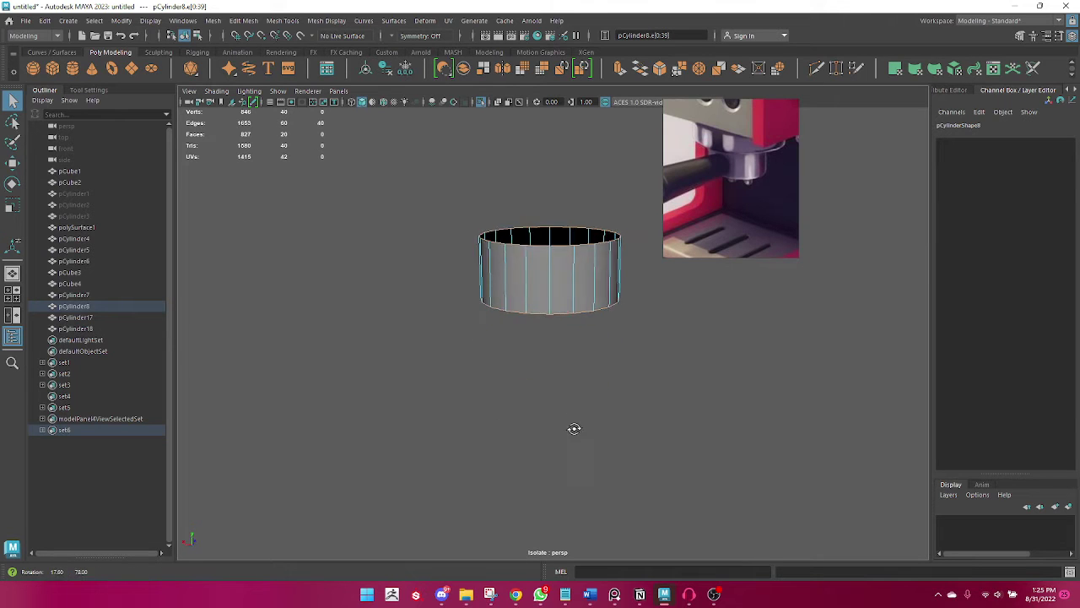
Select the tube's full rim edge loop in edge mode.
{"action": "right_click_drag", "start_coordinate": [498, 270], "coordinate": [546, 216]}
{"action": "middle_click_drag", "start_coordinate": [546, 216], "coordinate": [572, 309], "text": "alt"}
{"action": "right_click_drag", "start_coordinate": [571, 308], "coordinate": [665, 248]}
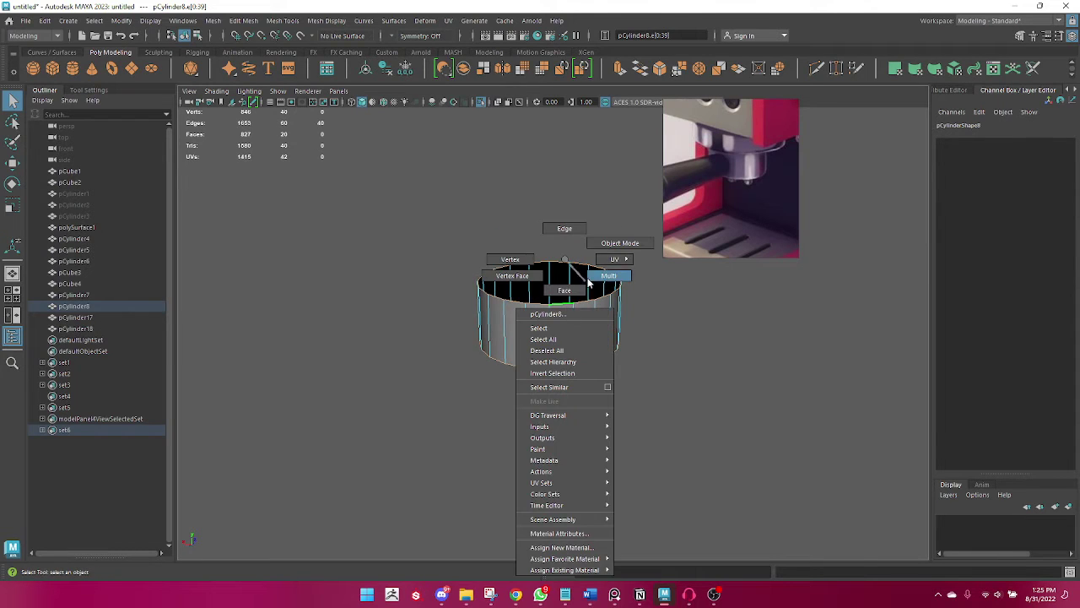
{"action": "right_click_drag", "start_coordinate": [582, 291], "coordinate": [625, 243]}
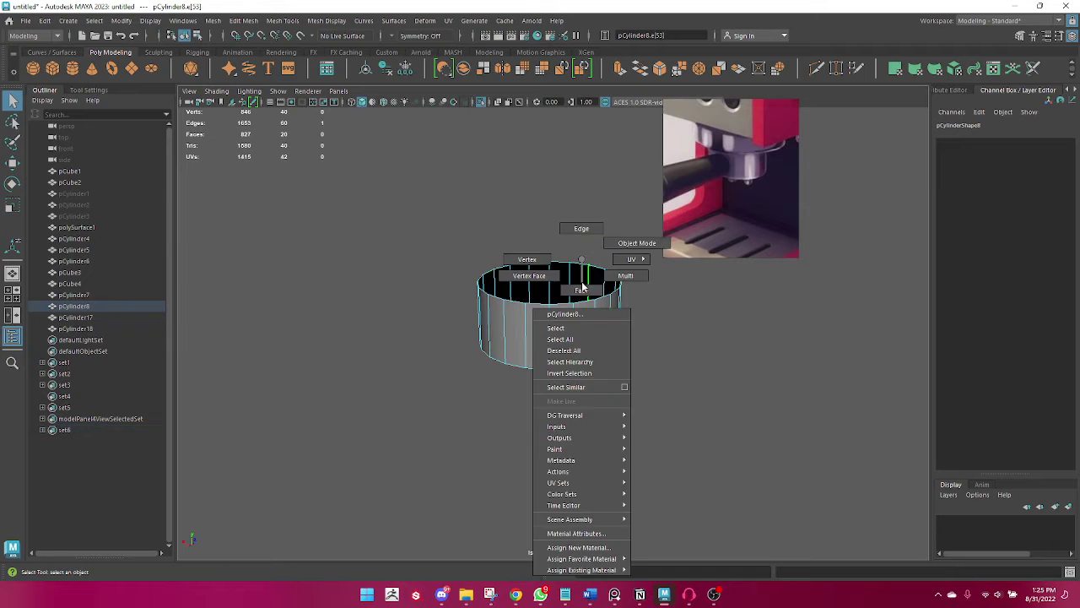
{"action": "right_click", "coordinate": [557, 330]}
{"action": "left_click", "coordinate": [552, 228]}
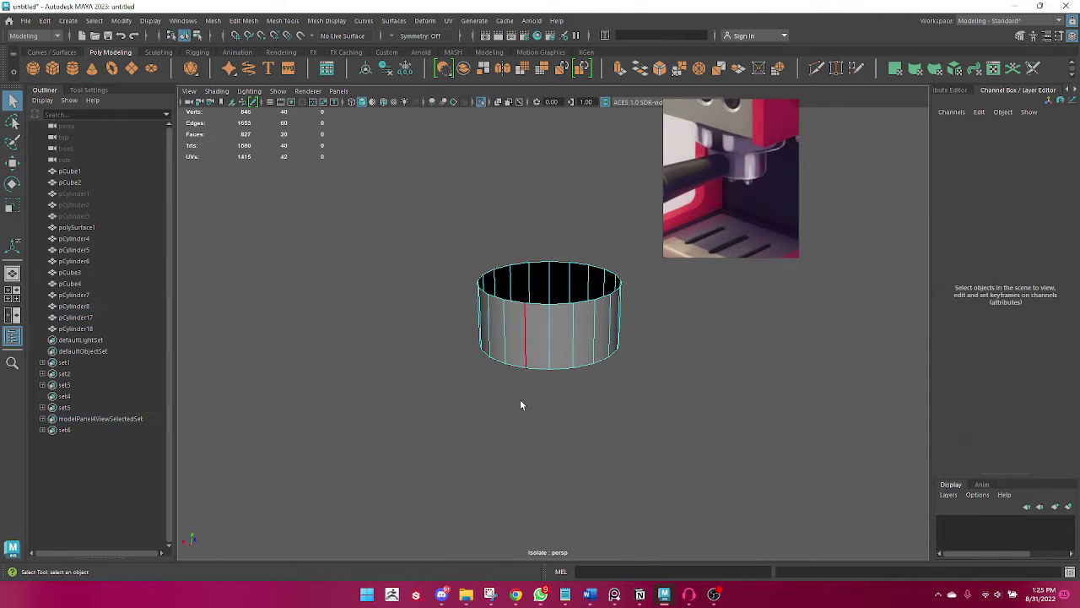
{"action": "double_click", "coordinate": [553, 336]}
Extrude the rim loop inward and then upward to form a thick inner wall.
{"action": "key", "text": "w"}
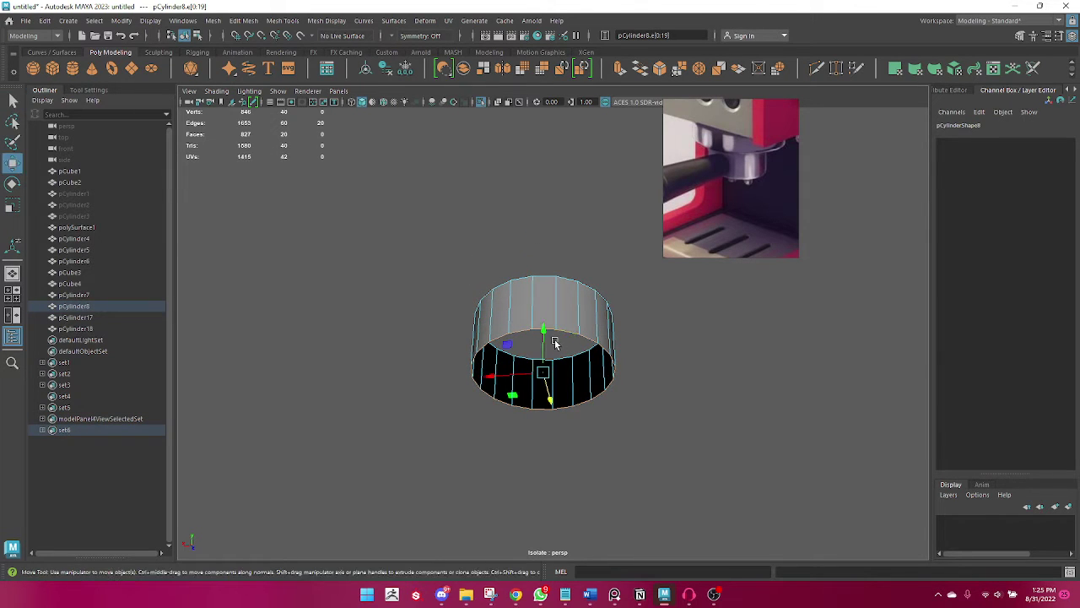
{"action": "key", "text": "r"}
{"action": "mouse_move", "coordinate": [548, 376]}
{"action": "left_mouse_down", "text": "shift"}
{"action": "mouse_move", "coordinate": [530, 377]}
{"action": "mouse_move", "coordinate": [521, 400]}
{"action": "mouse_move", "coordinate": [542, 319]}
{"action": "left_mouse_up", "text": "shift"}
{"action": "key", "text": "w"}
{"action": "key", "text": "e"}
{"action": "key", "text": "r"}
{"action": "key", "text": "ctrl+e"}
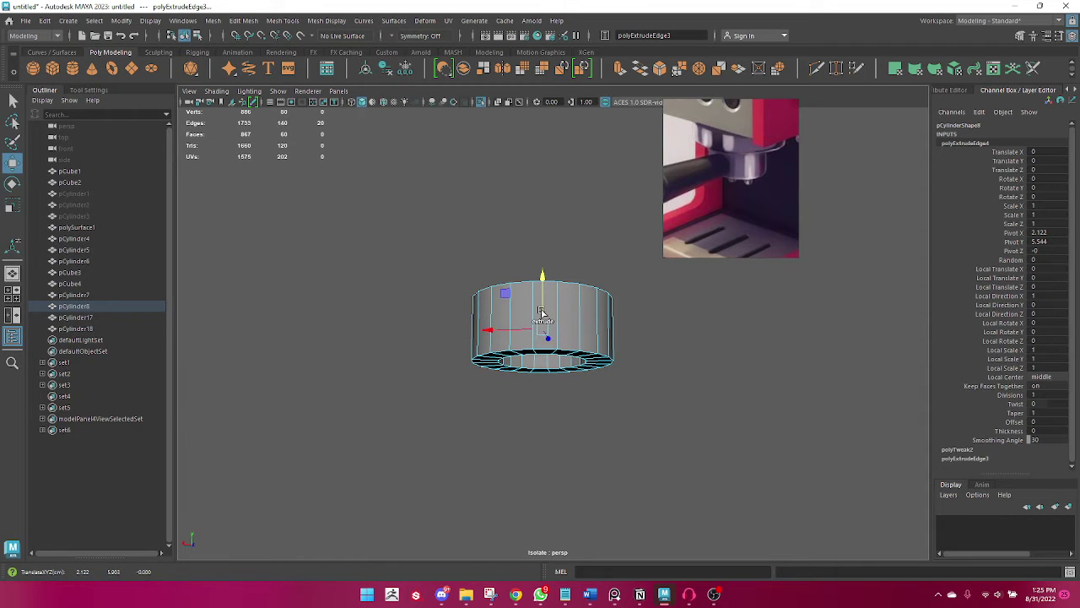
Bevel the ring's outer edge loop at fraction 0.3 with 2 segments.
{"action": "left_click_drag", "start_coordinate": [523, 366], "coordinate": [516, 422], "text": "alt"}
{"action": "scroll", "coordinate": [549, 406], "scroll_direction": "up", "scroll_amount": 3}
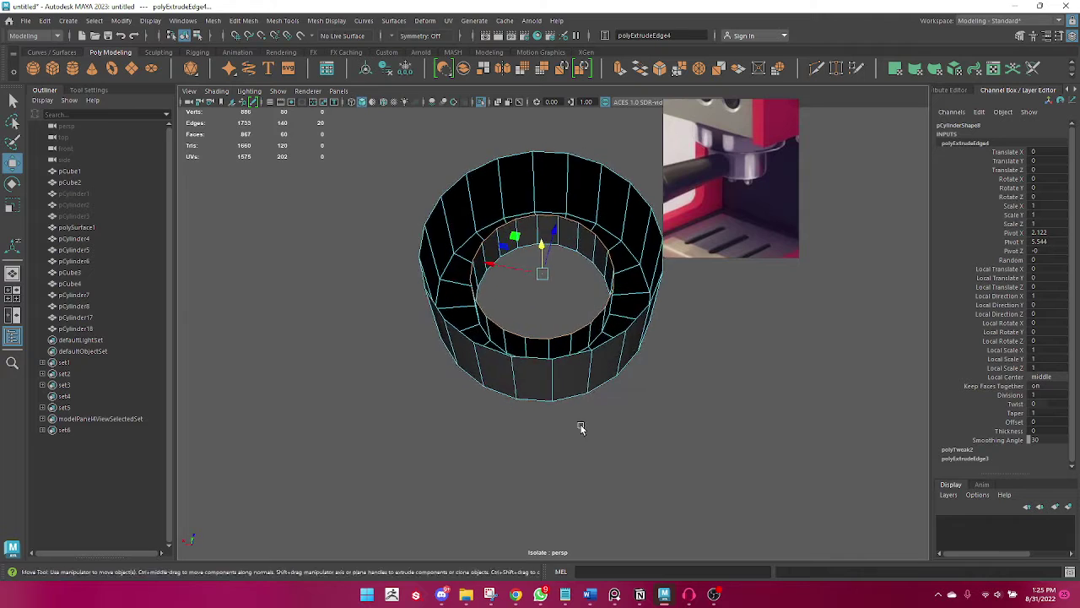
{"action": "left_click_drag", "start_coordinate": [581, 428], "coordinate": [591, 363], "text": "alt"}
{"action": "left_click", "coordinate": [638, 234]}
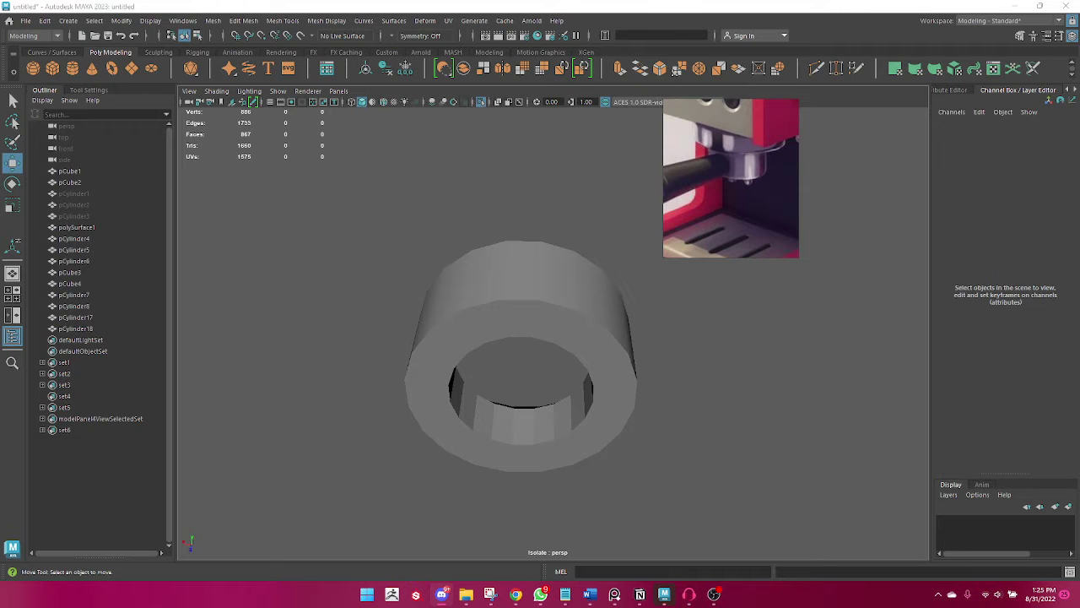
{"action": "left_click", "coordinate": [582, 422]}
{"action": "mouse_move", "coordinate": [583, 438]}
{"action": "left_mouse_down", "text": "alt"}
{"action": "mouse_move", "coordinate": [565, 426]}
{"action": "mouse_move", "coordinate": [615, 470]}
{"action": "mouse_move", "coordinate": [585, 427]}
{"action": "mouse_move", "coordinate": [617, 439]}
{"action": "mouse_move", "coordinate": [475, 449]}
{"action": "mouse_move", "coordinate": [557, 468]}
{"action": "left_mouse_up", "text": "alt"}
{"action": "scroll", "coordinate": [564, 427], "scroll_direction": "up", "scroll_amount": 2}
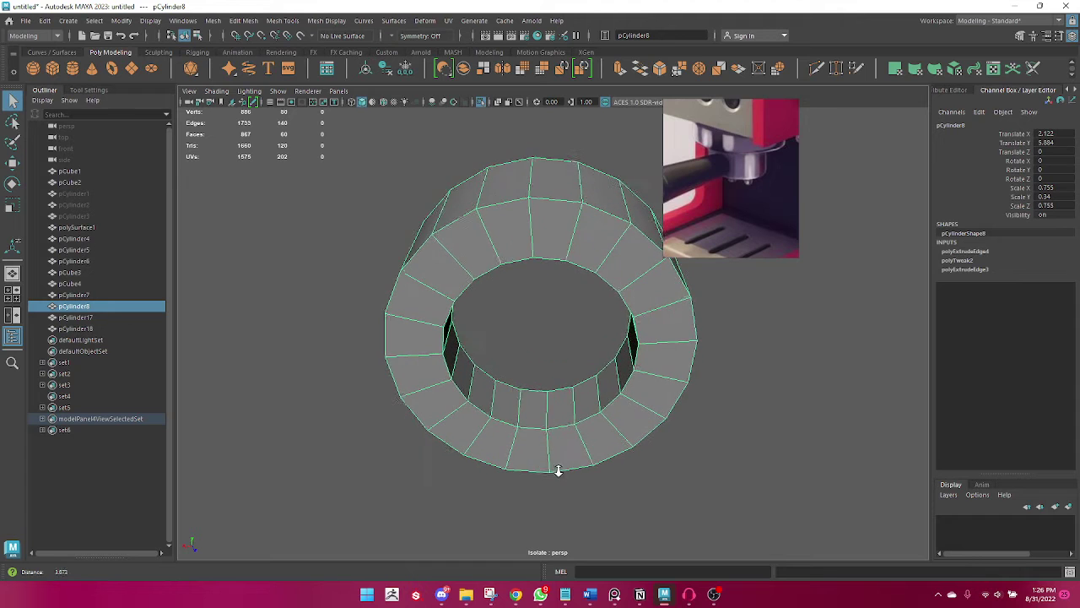
{"action": "right_click_drag", "start_coordinate": [548, 259], "coordinate": [549, 433]}
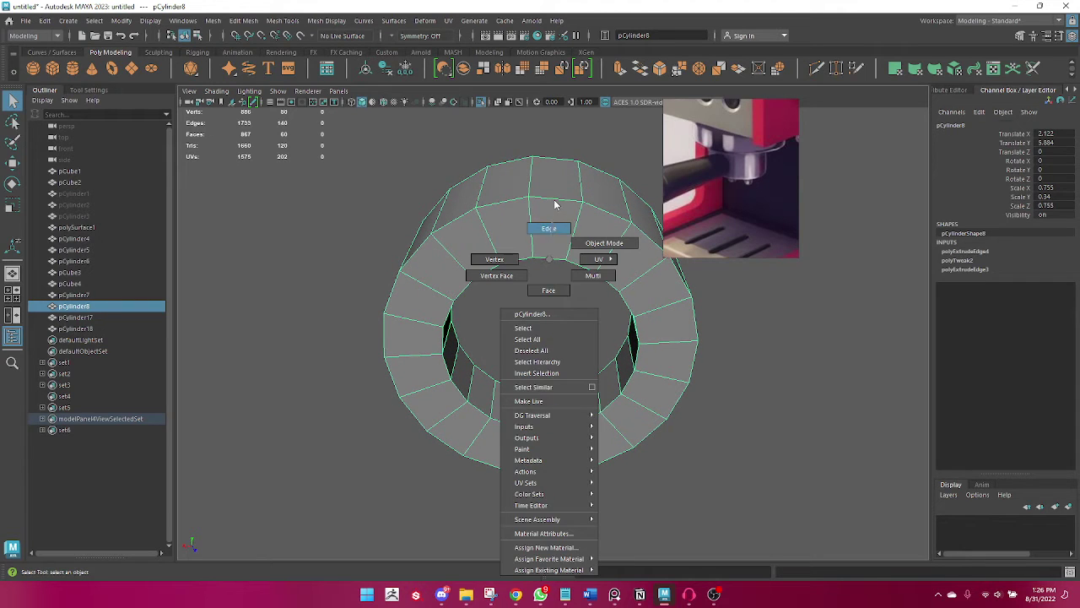
{"action": "double_click", "coordinate": [564, 426]}
{"action": "right_click_drag", "start_coordinate": [564, 361], "coordinate": [613, 368], "text": "shift"}
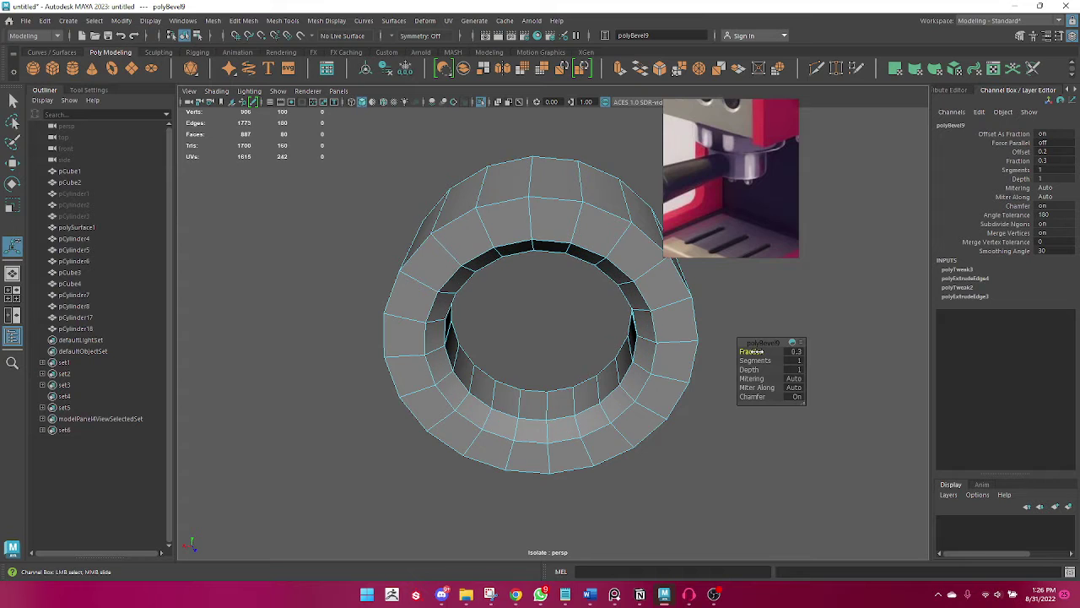
{"action": "left_click", "coordinate": [755, 360]}
{"action": "middle_click_drag", "start_coordinate": [756, 361], "coordinate": [473, 397]}
Finish the ring bevel, return the ring to object selection and inspect it from above.
{"action": "key", "text": "q"}
{"action": "right_click_drag", "start_coordinate": [457, 410], "coordinate": [512, 241]}
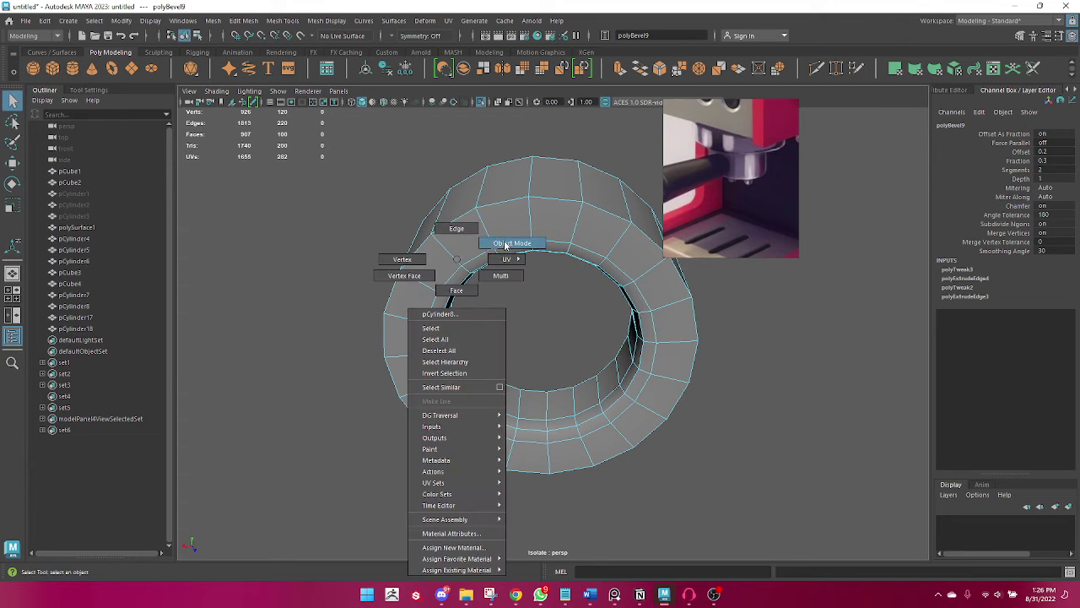
{"action": "left_click", "coordinate": [760, 357]}
{"action": "mouse_move", "coordinate": [759, 357]}
{"action": "left_mouse_down", "text": "alt"}
{"action": "mouse_move", "coordinate": [595, 473]}
{"action": "mouse_move", "coordinate": [603, 492]}
{"action": "left_mouse_up", "text": "alt"}
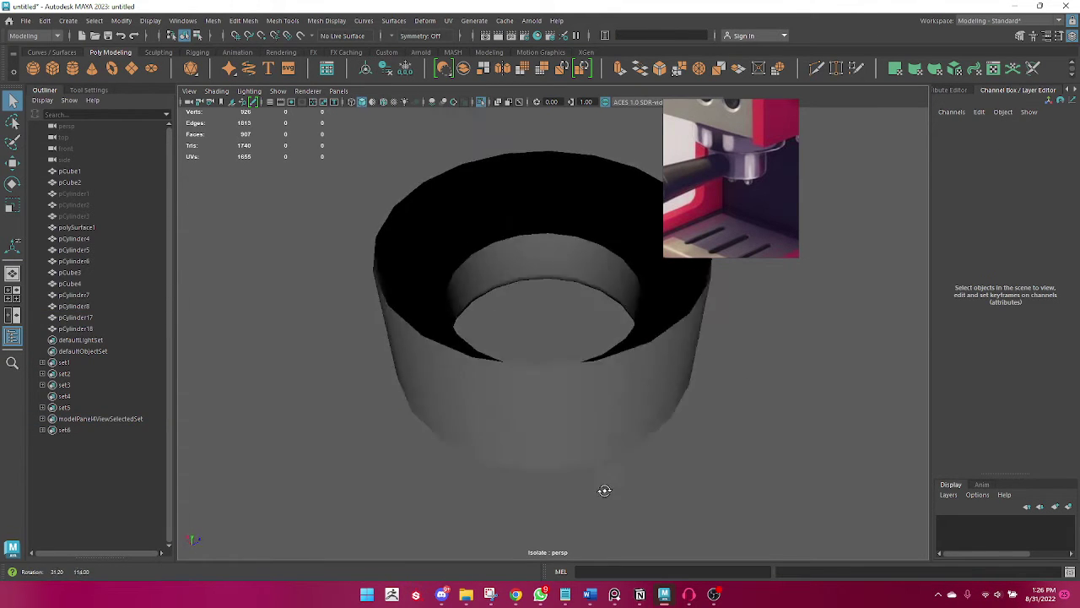
{"action": "right_click_drag", "start_coordinate": [603, 492], "coordinate": [363, 391], "text": "alt"}
Turn off Isolate Select on the cup so the whole espresso machine is visible.
{"action": "left_click", "coordinate": [579, 287]}
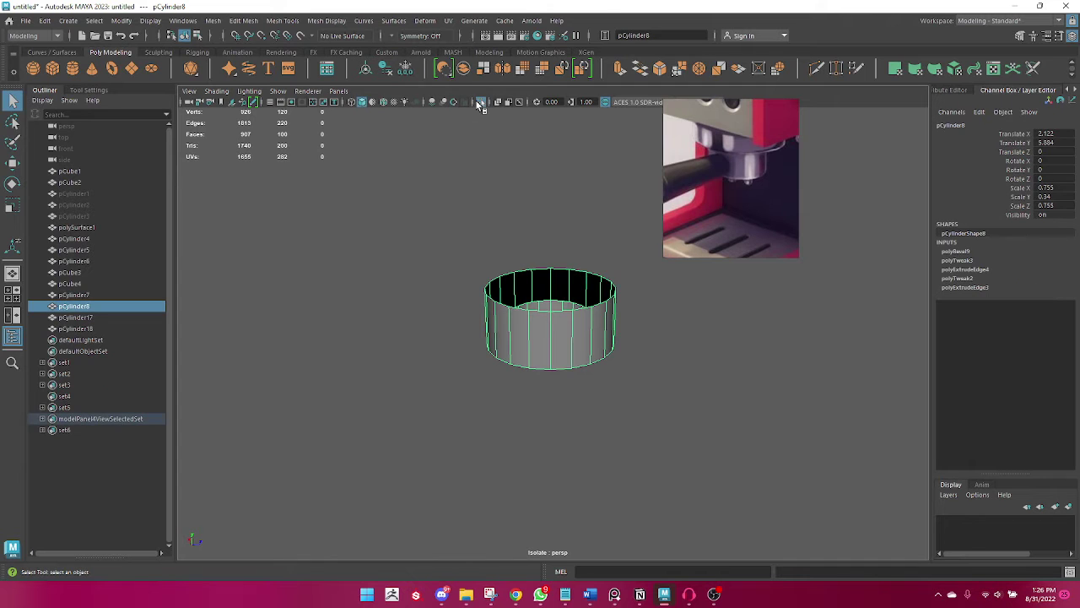
{"action": "left_click", "coordinate": [481, 101]}
{"action": "left_click", "coordinate": [581, 411]}
{"action": "mouse_move", "coordinate": [580, 412]}
{"action": "left_mouse_down", "text": "alt"}
{"action": "mouse_move", "coordinate": [409, 411]}
{"action": "mouse_move", "coordinate": [512, 385]}
{"action": "left_mouse_up", "text": "alt"}
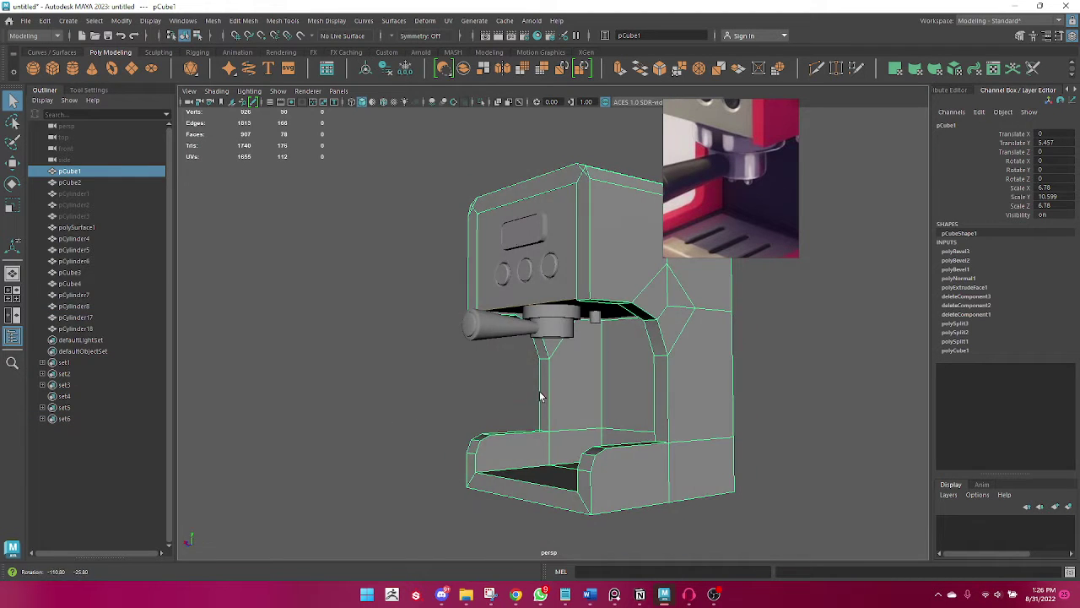
{"action": "left_click", "coordinate": [754, 361]}
{"action": "mouse_move", "coordinate": [590, 400]}
{"action": "left_mouse_down", "text": "alt"}
{"action": "mouse_move", "coordinate": [663, 336]}
{"action": "mouse_move", "coordinate": [609, 270]}
{"action": "left_mouse_up", "text": "alt"}
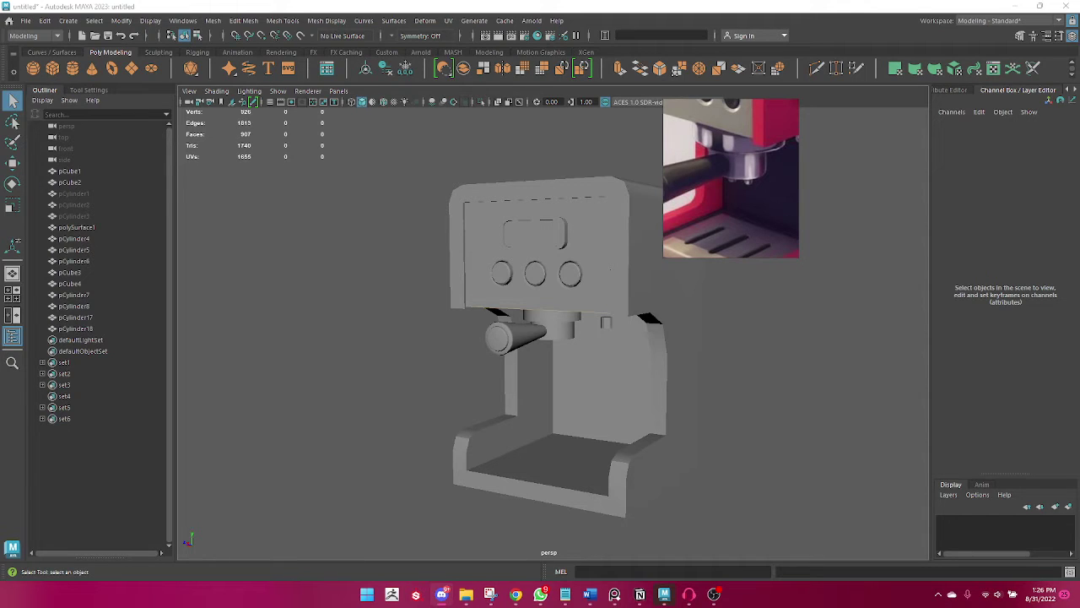
Tumble around the full machine and select the small cylinder beside the group head.
{"action": "scroll", "coordinate": [447, 480], "scroll_direction": "up", "scroll_amount": 3}
{"action": "scroll", "coordinate": [446, 479], "scroll_direction": "down", "scroll_amount": 3}
{"action": "left_click_drag", "start_coordinate": [514, 450], "coordinate": [461, 414], "text": "alt"}
{"action": "mouse_move", "coordinate": [461, 415]}
{"action": "right_mouse_down", "text": "alt"}
{"action": "mouse_move", "coordinate": [632, 444]}
{"action": "mouse_move", "coordinate": [719, 495]}
{"action": "mouse_move", "coordinate": [923, 526]}
{"action": "mouse_move", "coordinate": [437, 447]}
{"action": "right_mouse_up", "text": "alt"}
{"action": "mouse_move", "coordinate": [437, 447]}
{"action": "left_mouse_down", "text": "alt"}
{"action": "mouse_move", "coordinate": [390, 391]}
{"action": "mouse_move", "coordinate": [757, 386]}
{"action": "left_mouse_up", "text": "alt"}
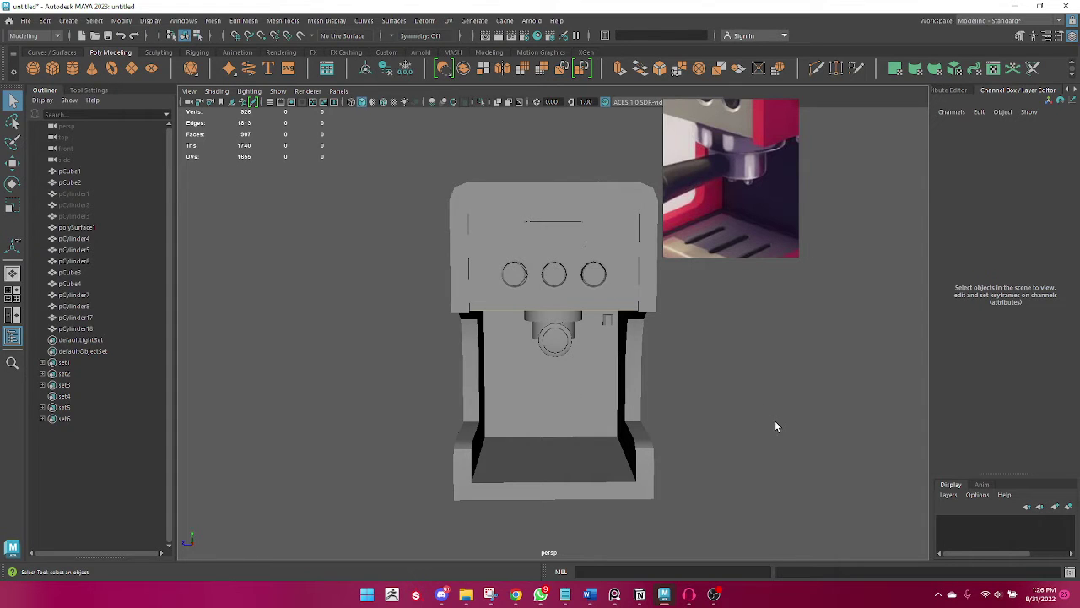
{"action": "mouse_move", "coordinate": [775, 422]}
{"action": "left_mouse_down", "text": "alt"}
{"action": "mouse_move", "coordinate": [664, 379]}
{"action": "mouse_move", "coordinate": [725, 389]}
{"action": "mouse_move", "coordinate": [600, 316]}
{"action": "mouse_move", "coordinate": [564, 410]}
{"action": "left_mouse_up", "text": "alt"}
{"action": "left_click", "coordinate": [608, 315]}
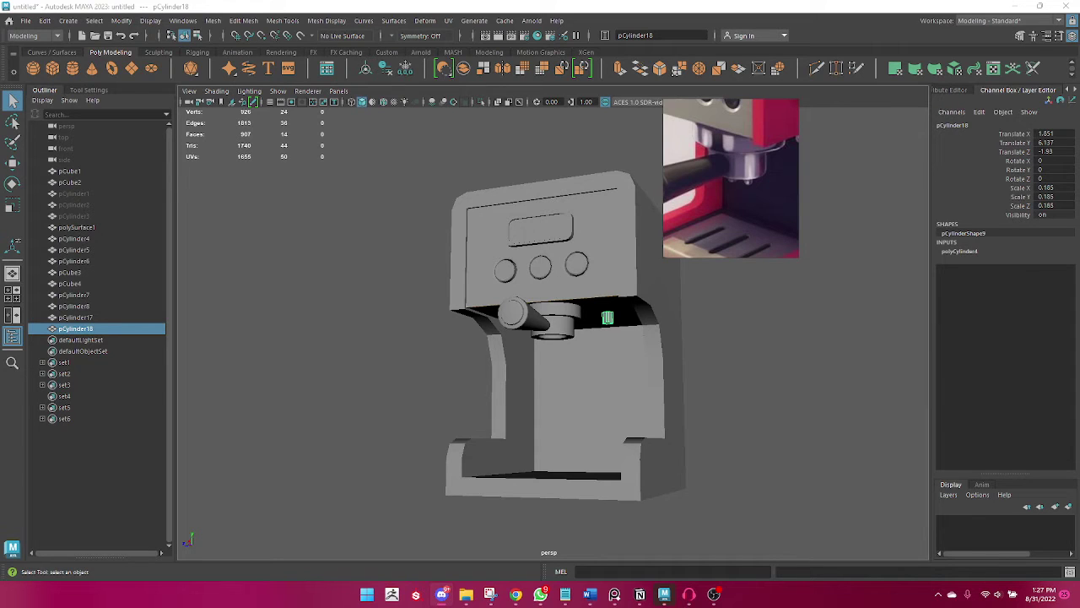
Zoom in on the portafilter area and delete the small cylinder's cap face.
{"action": "scroll", "coordinate": [641, 402], "scroll_direction": "down", "scroll_amount": 2}
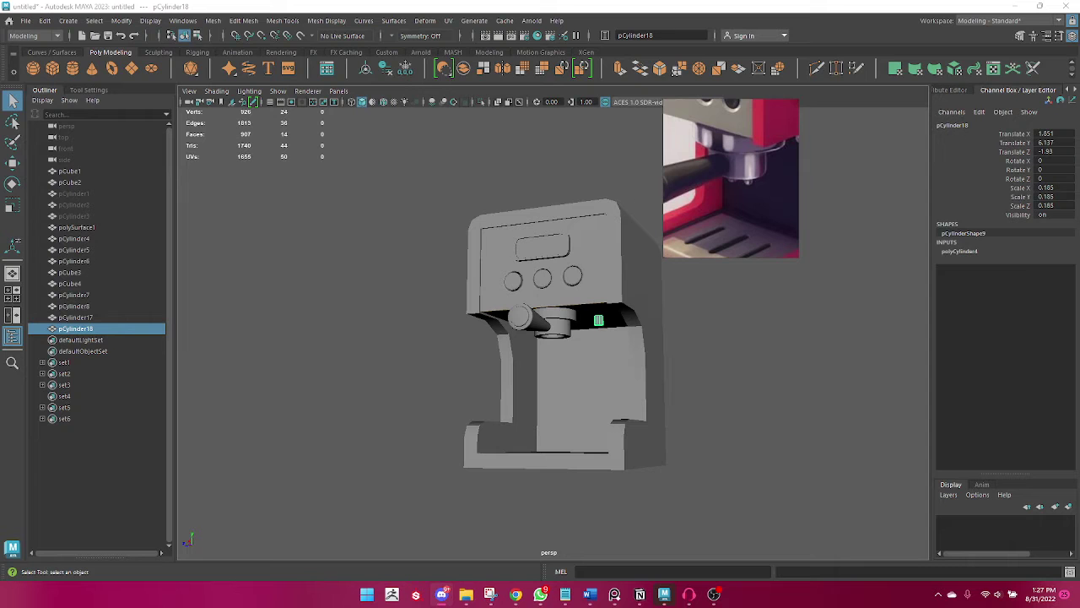
{"action": "left_click_drag", "start_coordinate": [545, 366], "coordinate": [497, 363], "text": "alt"}
{"action": "scroll", "coordinate": [496, 363], "scroll_direction": "up", "scroll_amount": 3}
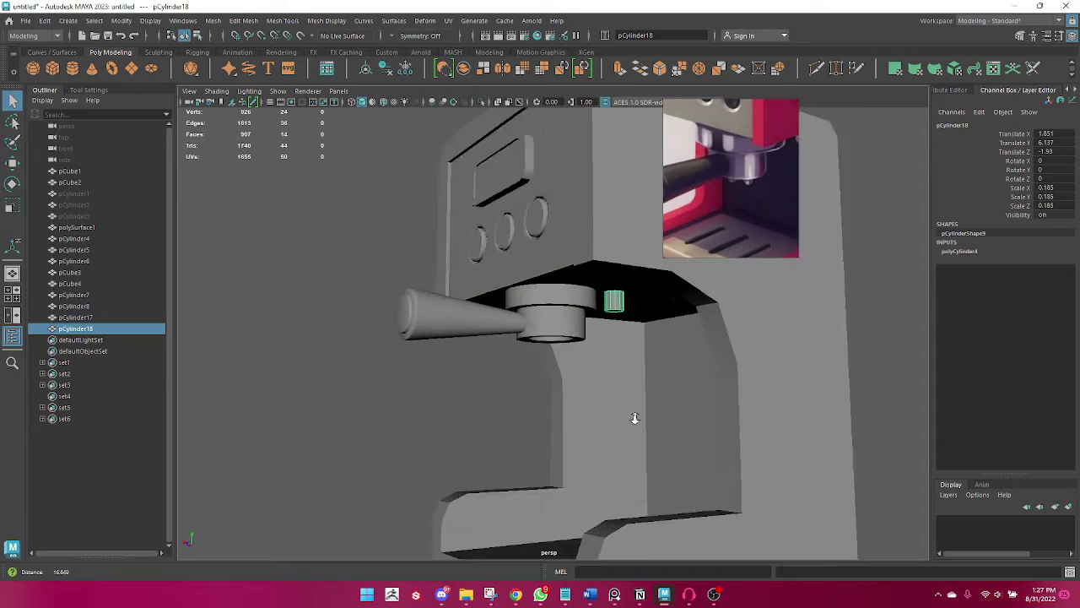
{"action": "left_click_drag", "start_coordinate": [634, 414], "coordinate": [621, 382], "text": "alt"}
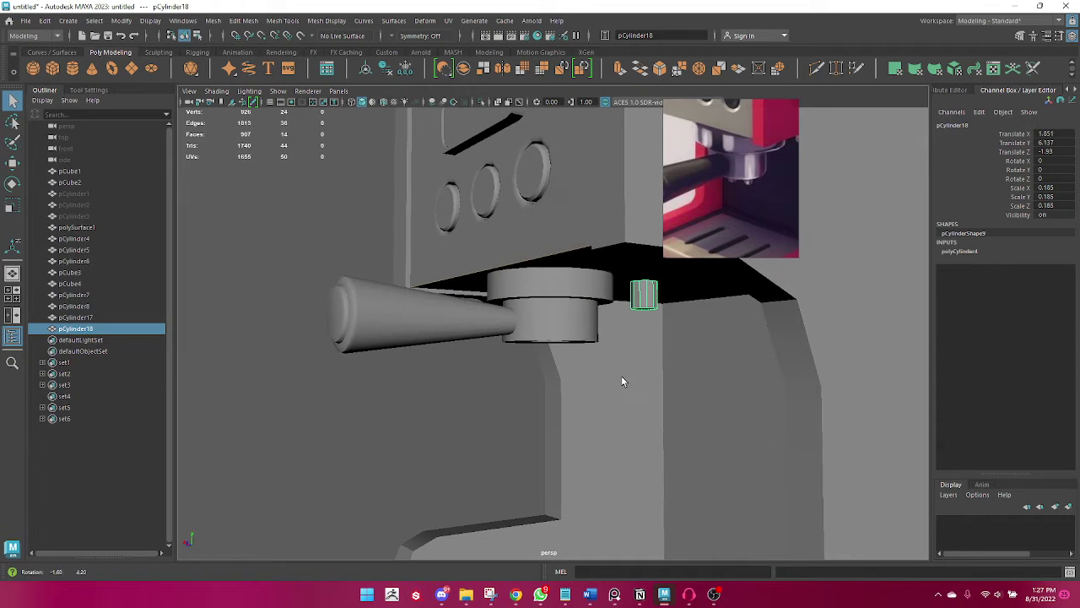
{"action": "key", "text": "F11"}
{"action": "left_click", "coordinate": [635, 291]}
{"action": "mouse_move", "coordinate": [635, 291]}
{"action": "left_mouse_down", "text": "alt"}
{"action": "mouse_move", "coordinate": [617, 336]}
{"action": "mouse_move", "coordinate": [693, 362]}
{"action": "mouse_move", "coordinate": [646, 349]}
{"action": "mouse_move", "coordinate": [637, 309]}
{"action": "left_mouse_up", "text": "alt"}
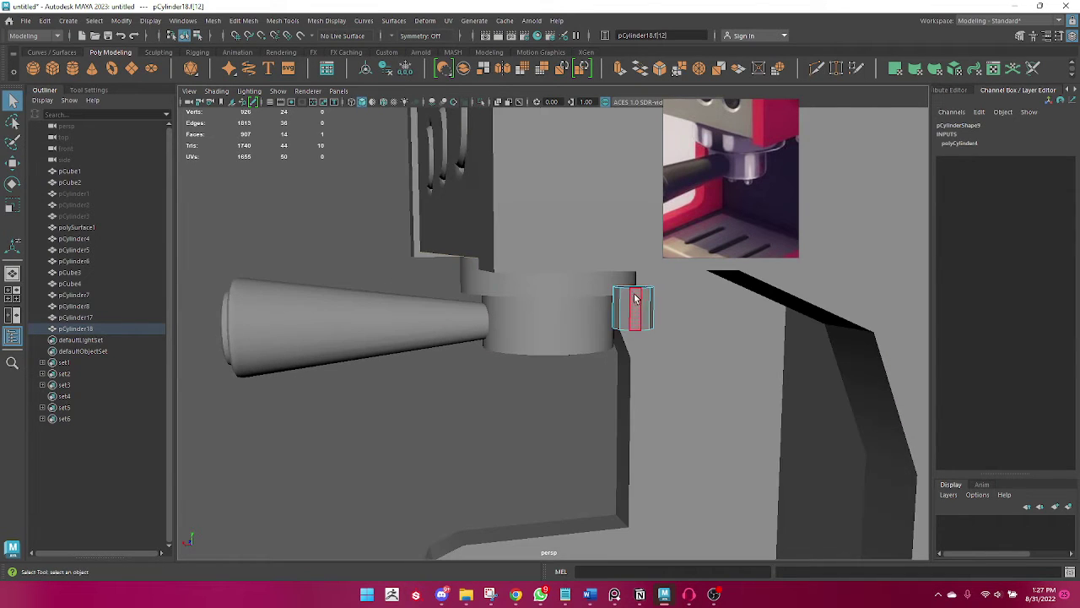
{"action": "key", "text": "Delete"}
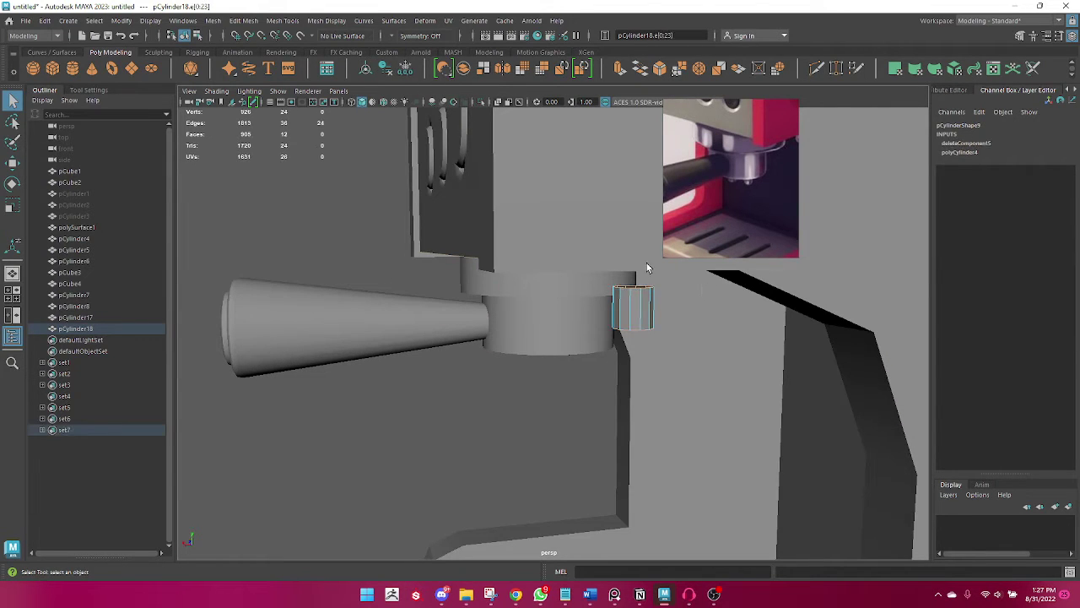
Return the cylinder to object mode and select the edge loop around its open end.
{"action": "right_click_drag", "start_coordinate": [637, 309], "coordinate": [674, 240]}
{"action": "left_click", "coordinate": [461, 444]}
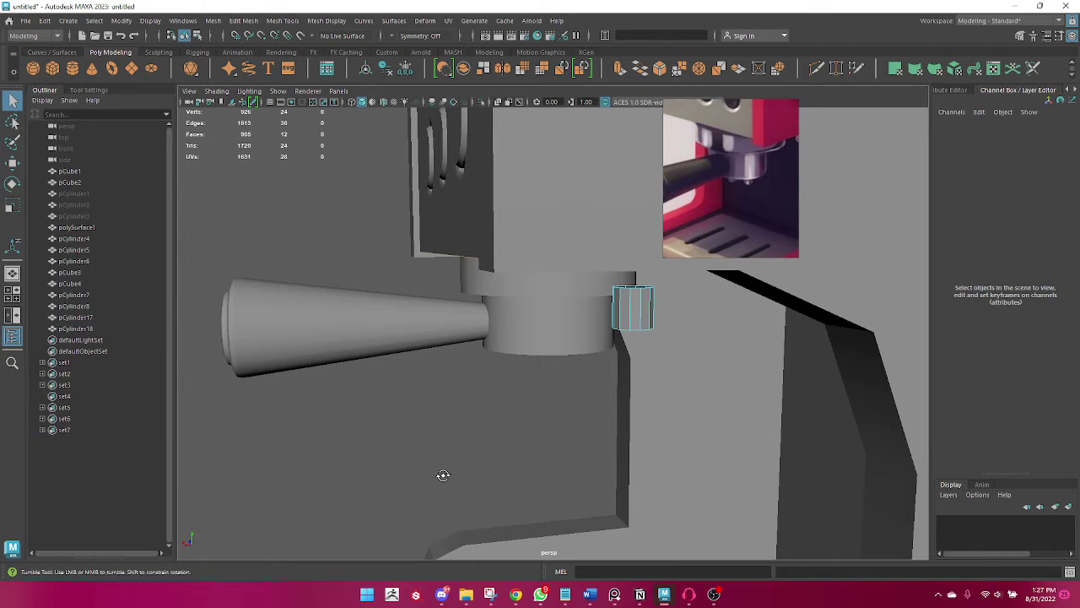
{"action": "left_click_drag", "start_coordinate": [441, 473], "coordinate": [626, 304], "text": "alt"}
{"action": "double_click", "coordinate": [623, 292]}
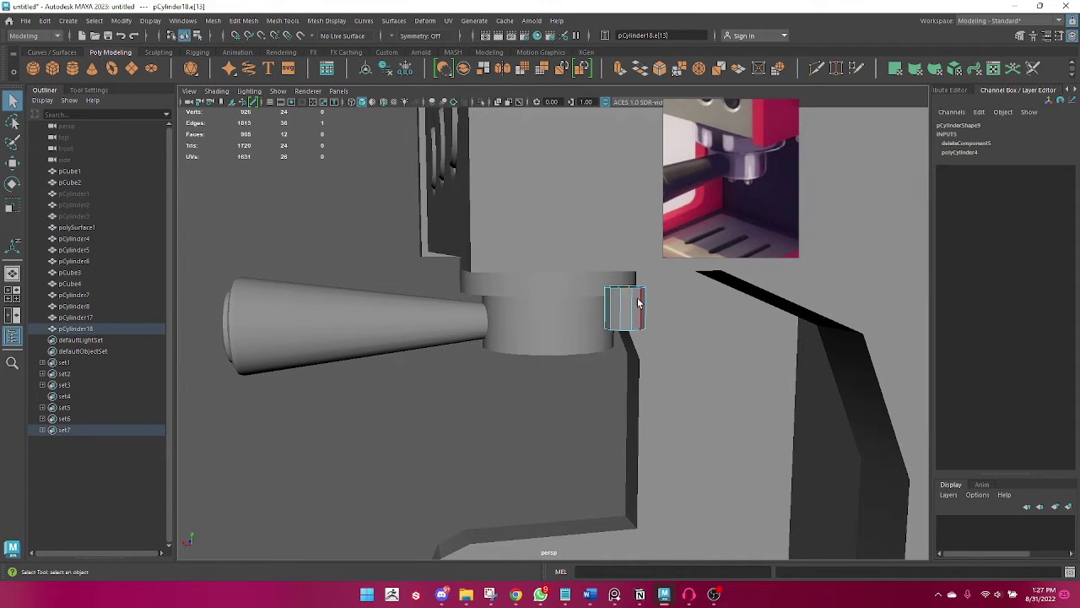
Raise the open-end edges, then select the cylinder's bottom edge loop.
{"action": "key", "text": "w"}
{"action": "mouse_move", "coordinate": [625, 254]}
{"action": "left_mouse_down"}
{"action": "mouse_move", "coordinate": [623, 212]}
{"action": "mouse_move", "coordinate": [686, 320]}
{"action": "mouse_move", "coordinate": [535, 333]}
{"action": "mouse_move", "coordinate": [774, 405]}
{"action": "left_mouse_up"}
{"action": "left_click", "coordinate": [774, 405]}
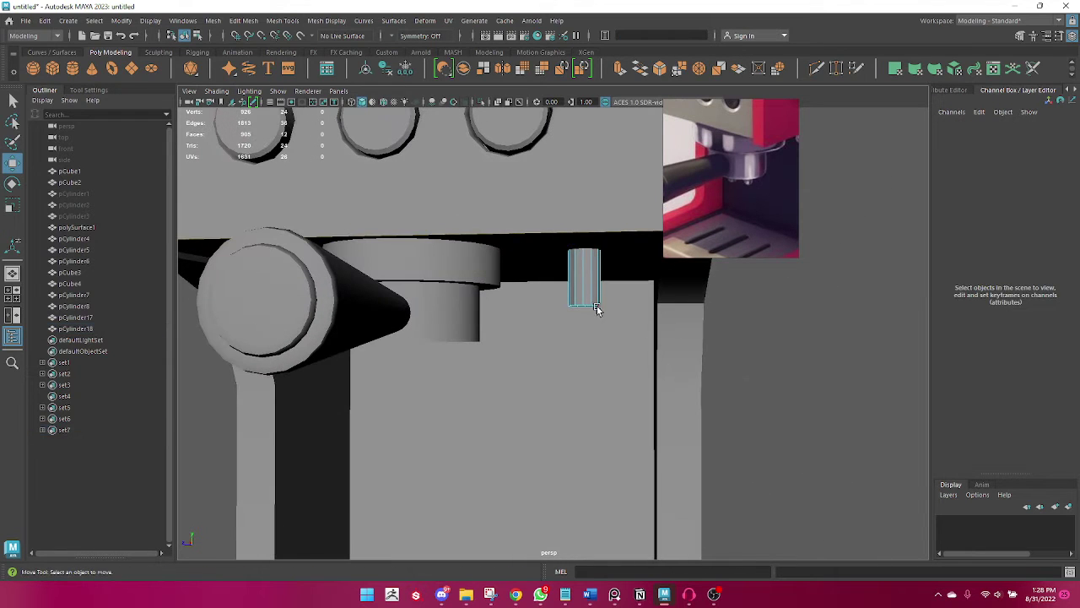
{"action": "left_click", "coordinate": [589, 306]}
{"action": "left_click", "coordinate": [735, 327]}
{"action": "double_click", "coordinate": [589, 307]}
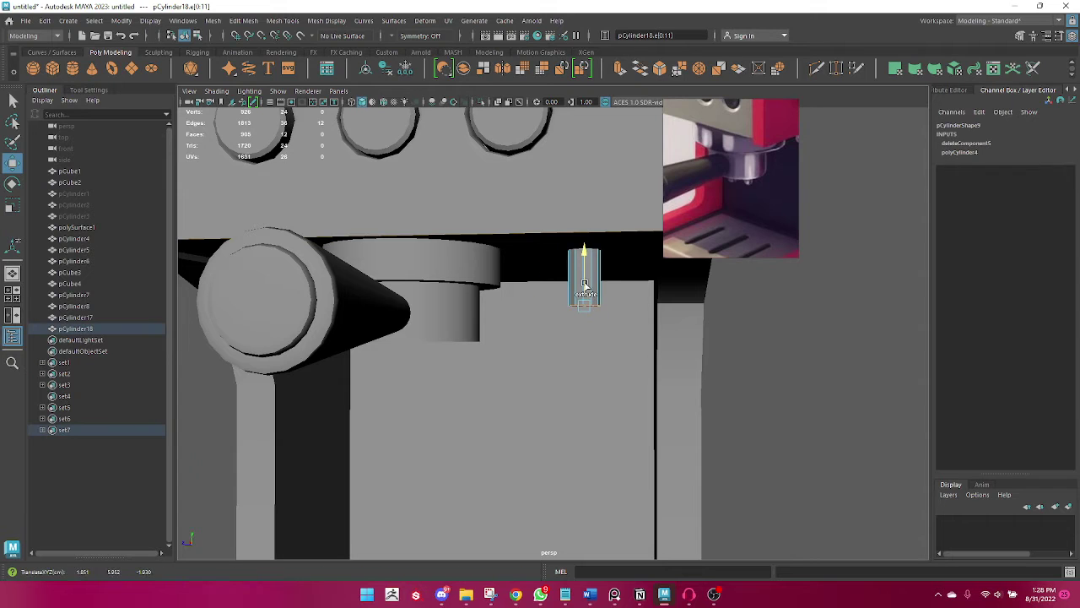
Extrude the bottom edge loop and bend it down and right, tilting the end.
{"action": "key", "text": "ctrl+e"}
{"action": "key", "text": "w"}
{"action": "key", "text": "e"}
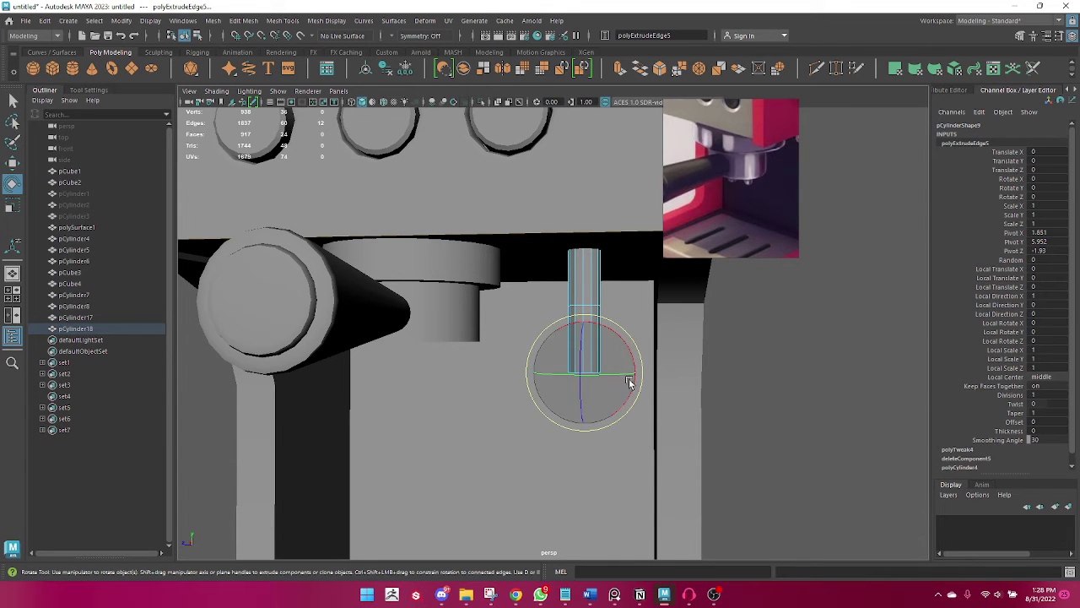
{"action": "key", "text": "w"}
{"action": "left_click_drag", "start_coordinate": [579, 379], "coordinate": [601, 387]}
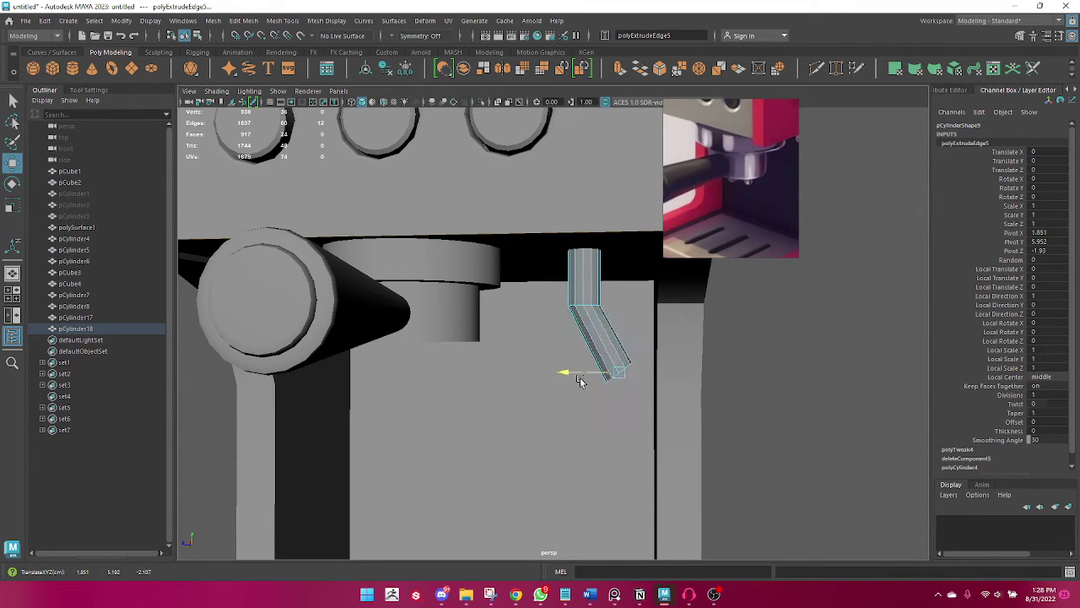
{"action": "left_click_drag", "start_coordinate": [680, 404], "coordinate": [553, 397], "text": "alt"}
{"action": "key", "text": "e"}
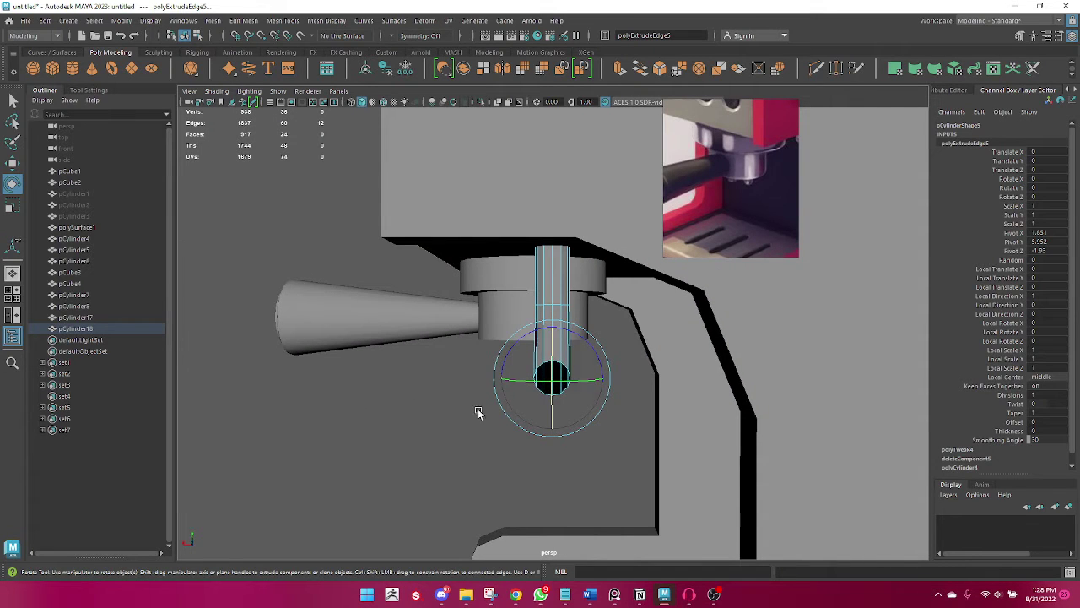
{"action": "mouse_move", "coordinate": [477, 410]}
{"action": "left_mouse_down", "text": "alt"}
{"action": "mouse_move", "coordinate": [703, 170]}
{"action": "mouse_move", "coordinate": [619, 292]}
{"action": "mouse_move", "coordinate": [690, 305]}
{"action": "left_mouse_up", "text": "alt"}
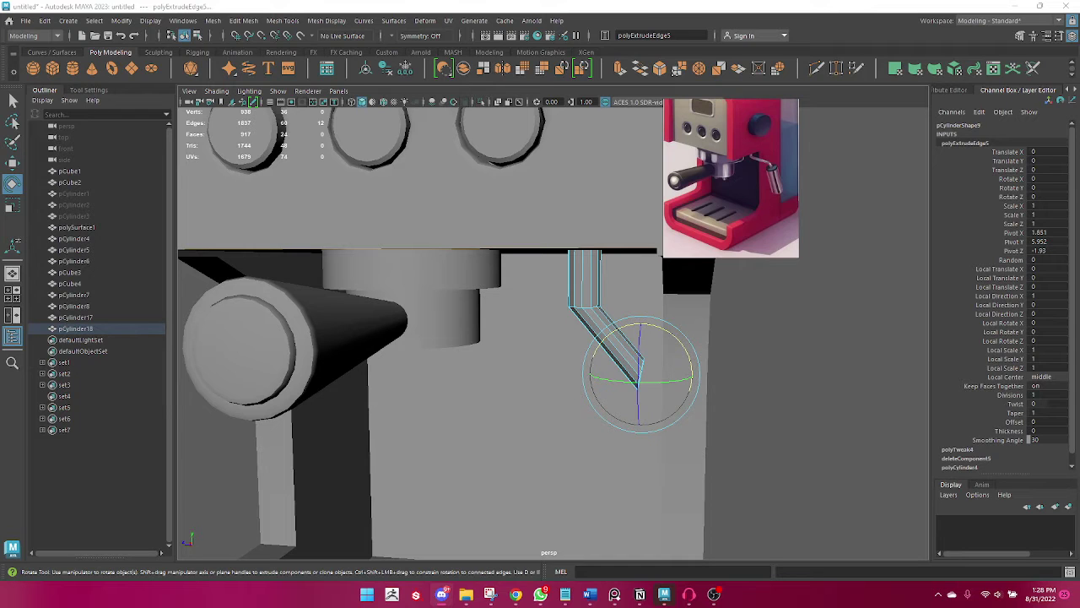
Extrude the wand end again, pulling it sideways and lowering it.
{"action": "key", "text": "bracketleft"}
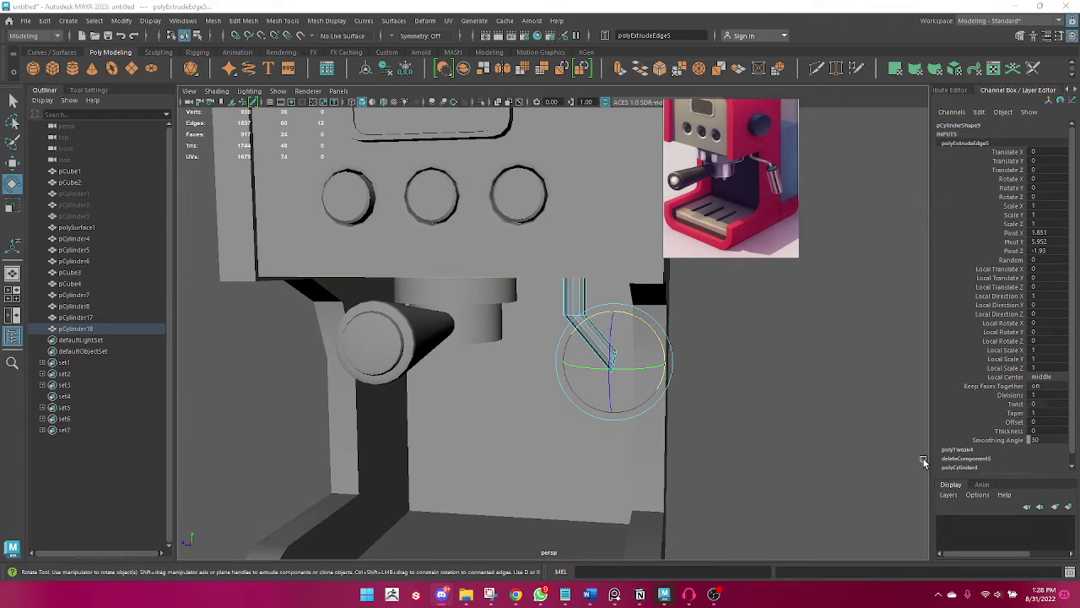
{"action": "key", "text": "bracketright"}
{"action": "key", "text": "bracketleft"}
{"action": "mouse_move", "coordinate": [634, 439]}
{"action": "left_mouse_down", "text": "alt"}
{"action": "mouse_move", "coordinate": [540, 422]}
{"action": "mouse_move", "coordinate": [549, 427]}
{"action": "mouse_move", "coordinate": [615, 434]}
{"action": "mouse_move", "coordinate": [526, 393]}
{"action": "left_mouse_up", "text": "alt"}
{"action": "key", "text": "bracketleft"}
{"action": "key", "text": "bracketleft"}
{"action": "key", "text": "bracketleft"}
{"action": "key", "text": "bracketleft"}
{"action": "key", "text": "w"}
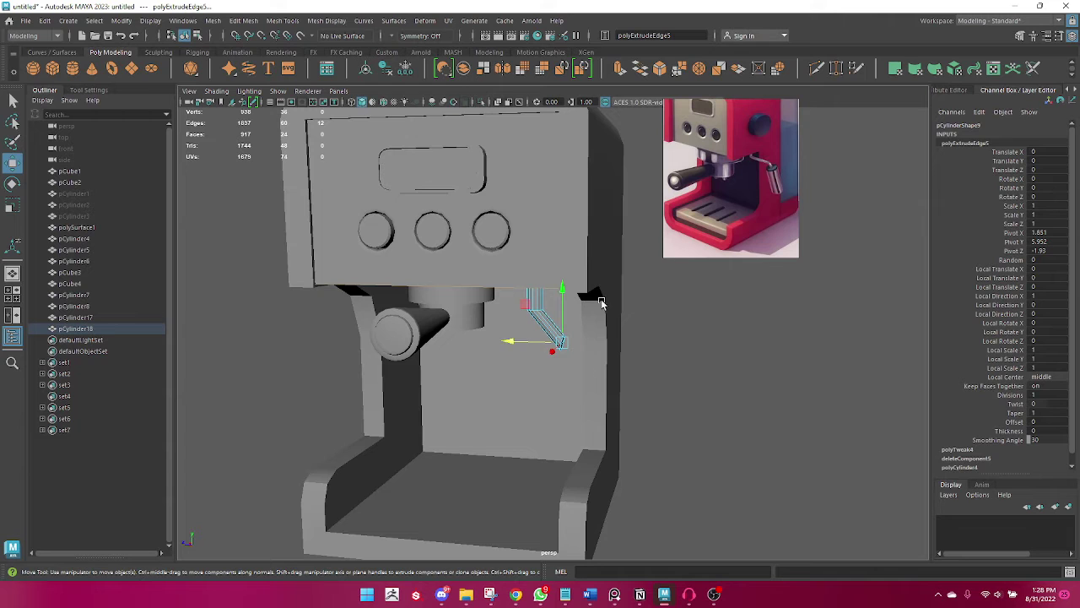
{"action": "left_click_drag", "start_coordinate": [532, 342], "coordinate": [583, 346], "text": "shift"}
{"action": "key", "text": "e"}
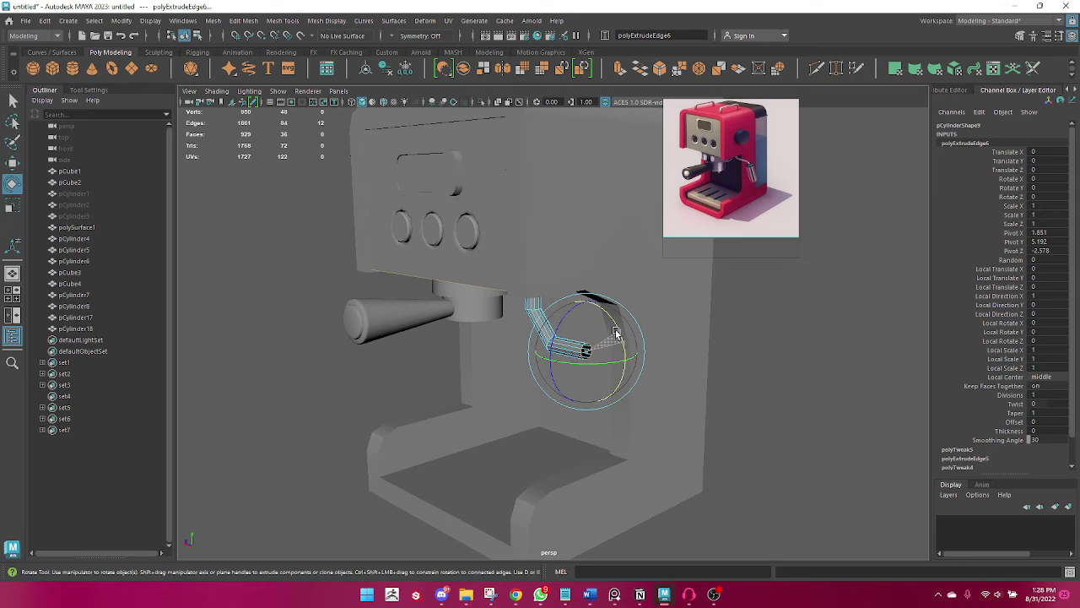
{"action": "key", "text": "w"}
{"action": "mouse_move", "coordinate": [588, 327]}
{"action": "left_mouse_down"}
{"action": "mouse_move", "coordinate": [590, 344]}
{"action": "mouse_move", "coordinate": [540, 405]}
{"action": "left_mouse_up"}
Nudge the wand tip into its final position and clear the selection.
{"action": "key", "text": "e"}
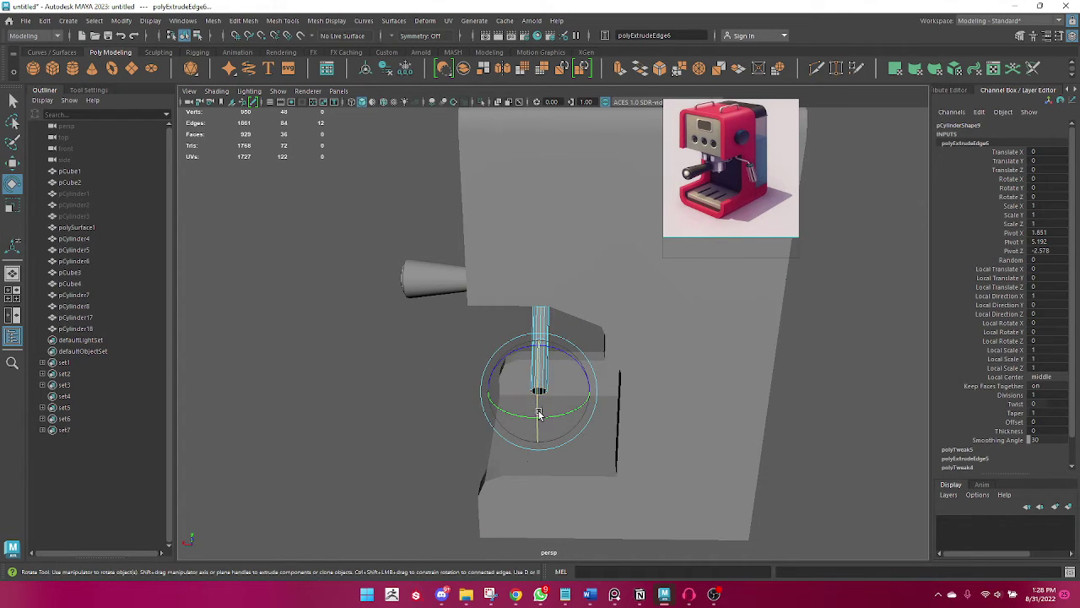
{"action": "mouse_move", "coordinate": [415, 461]}
{"action": "left_mouse_down", "text": "alt"}
{"action": "mouse_move", "coordinate": [507, 439]}
{"action": "mouse_move", "coordinate": [637, 464]}
{"action": "left_mouse_up", "text": "alt"}
{"action": "key", "text": "q"}
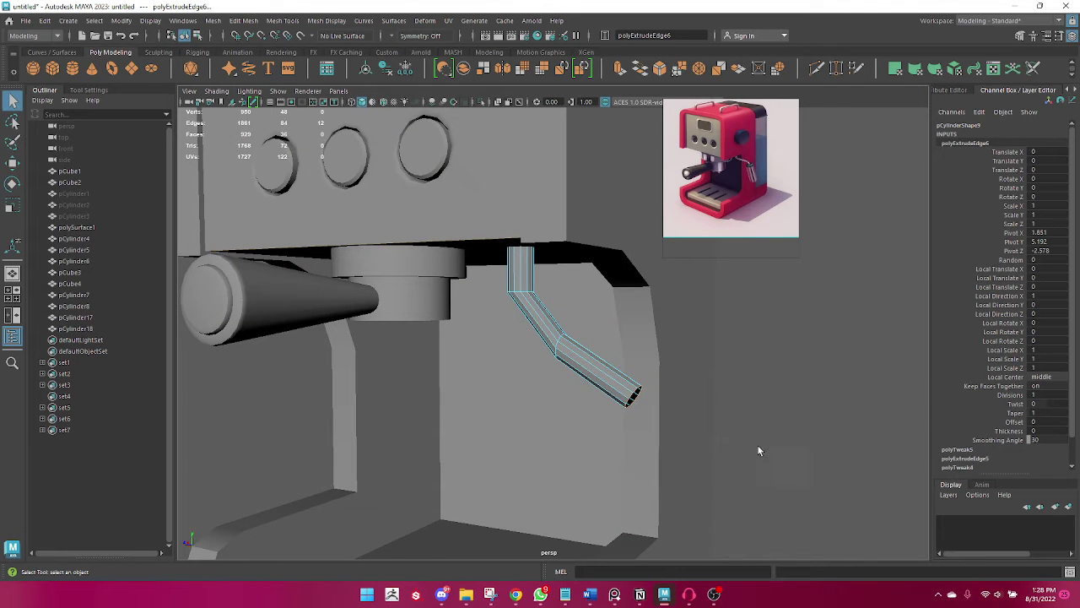
{"action": "key", "text": "e"}
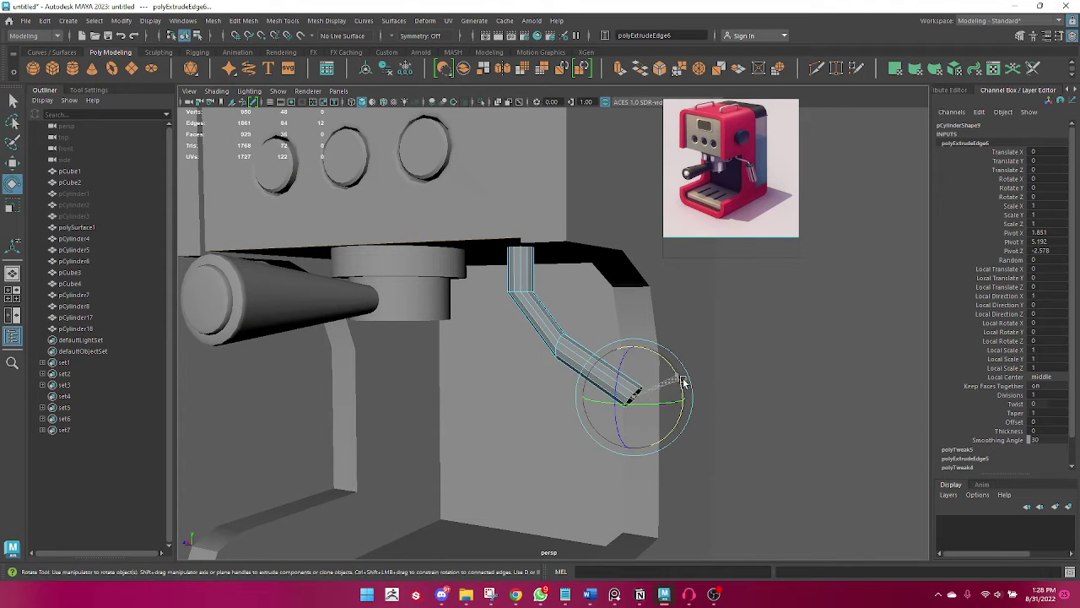
{"action": "key", "text": "w"}
{"action": "left_click_drag", "start_coordinate": [591, 393], "coordinate": [570, 391]}
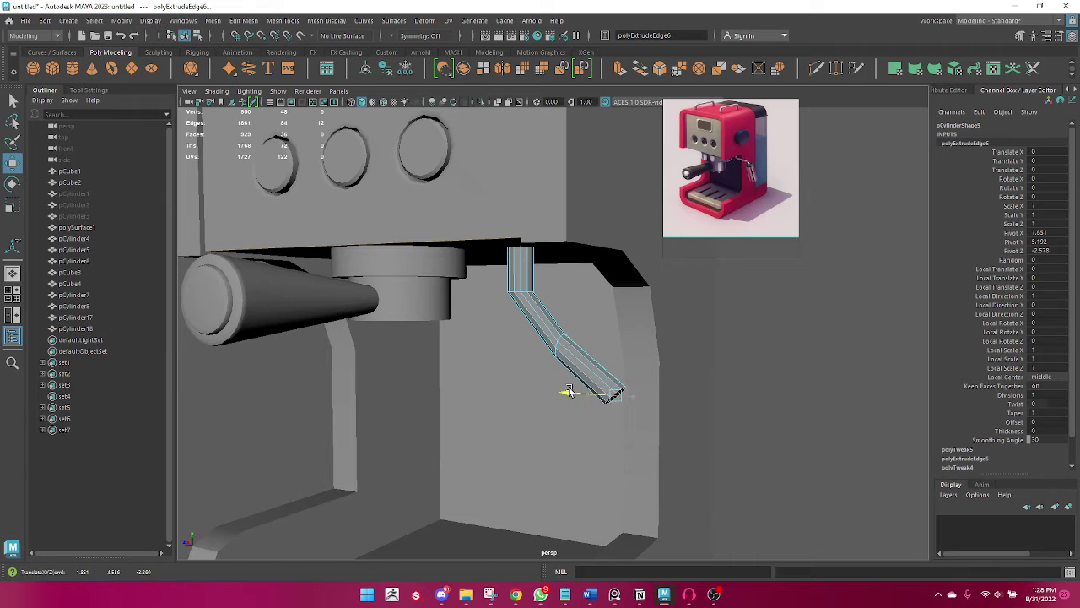
{"action": "left_click", "coordinate": [745, 422]}
{"action": "left_click_drag", "start_coordinate": [747, 430], "coordinate": [533, 287], "text": "alt"}
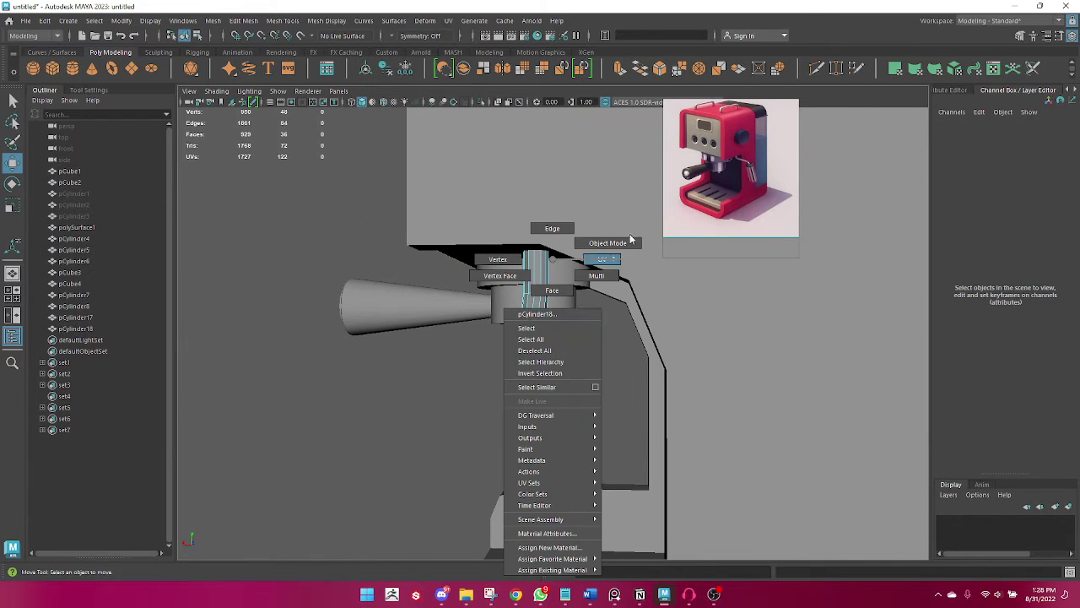
Return the steam wand to object mode and soften its edges with Soften Edge.
{"action": "right_click_drag", "start_coordinate": [533, 287], "coordinate": [624, 241]}
{"action": "left_click", "coordinate": [391, 413]}
{"action": "left_click_drag", "start_coordinate": [391, 413], "coordinate": [519, 410], "text": "alt"}
{"action": "left_click", "coordinate": [564, 337]}
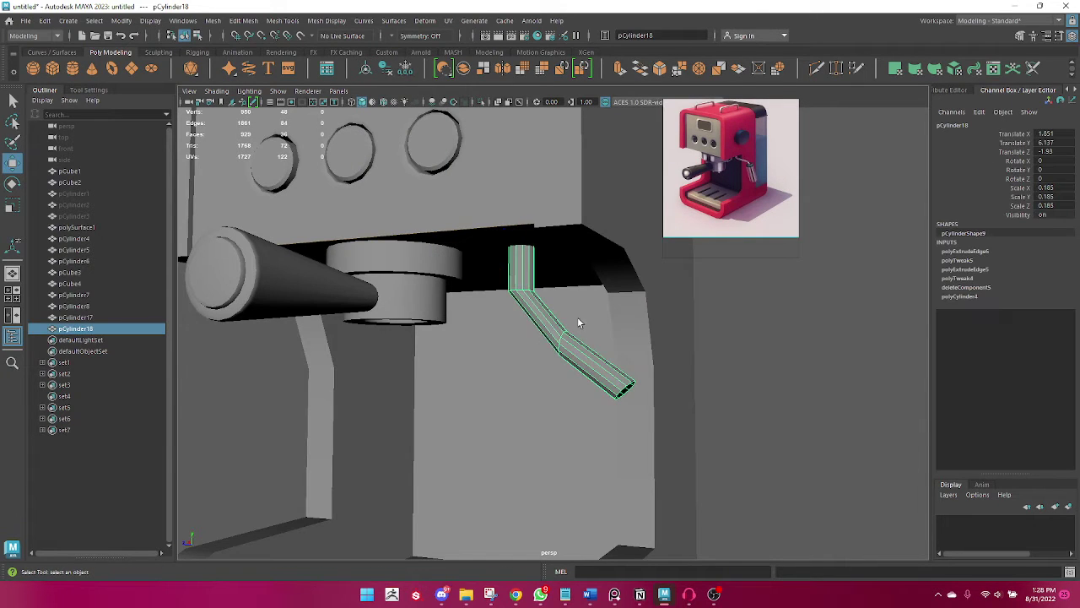
{"action": "key", "text": "q"}
{"action": "left_click", "coordinate": [490, 53]}
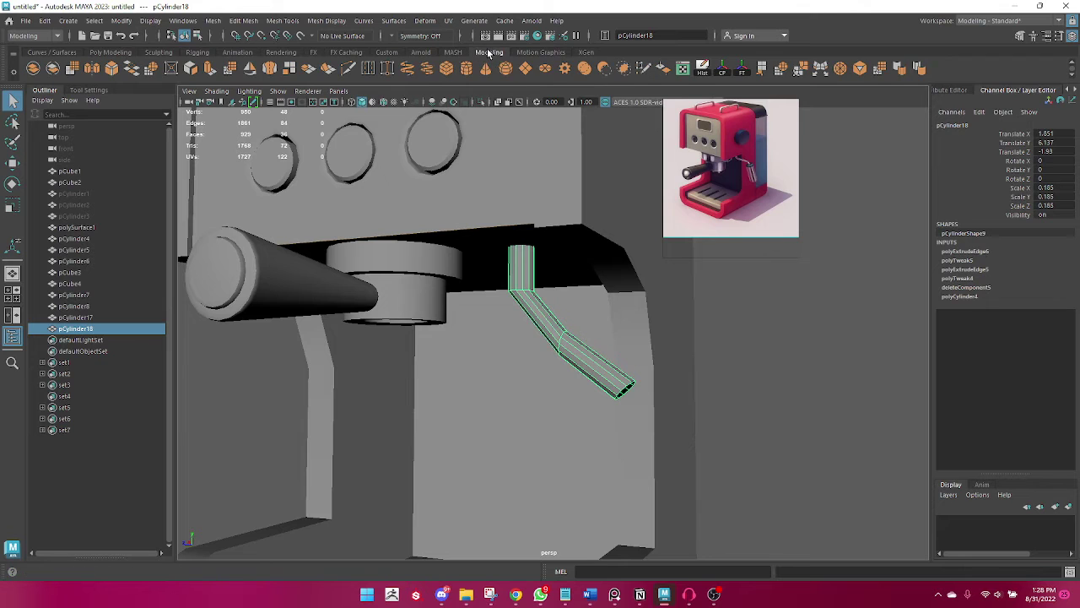
{"action": "left_click", "coordinate": [920, 69]}
Scale the wand down to about 0.123 and raise it to Y 6.363 under the group head.
{"action": "left_click_drag", "start_coordinate": [628, 322], "coordinate": [526, 369], "text": "alt"}
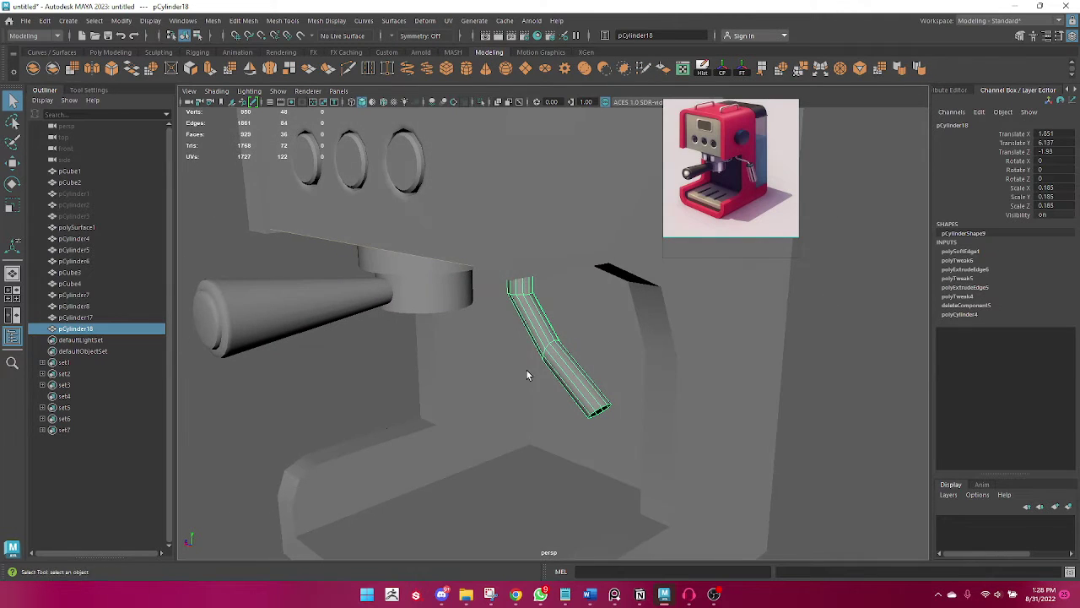
{"action": "key", "text": "e"}
{"action": "key", "text": "r"}
{"action": "mouse_move", "coordinate": [520, 281]}
{"action": "left_mouse_down"}
{"action": "mouse_move", "coordinate": [470, 292]}
{"action": "mouse_move", "coordinate": [579, 352]}
{"action": "left_mouse_up"}
{"action": "key", "text": "w"}
{"action": "left_click_drag", "start_coordinate": [527, 245], "coordinate": [527, 221]}
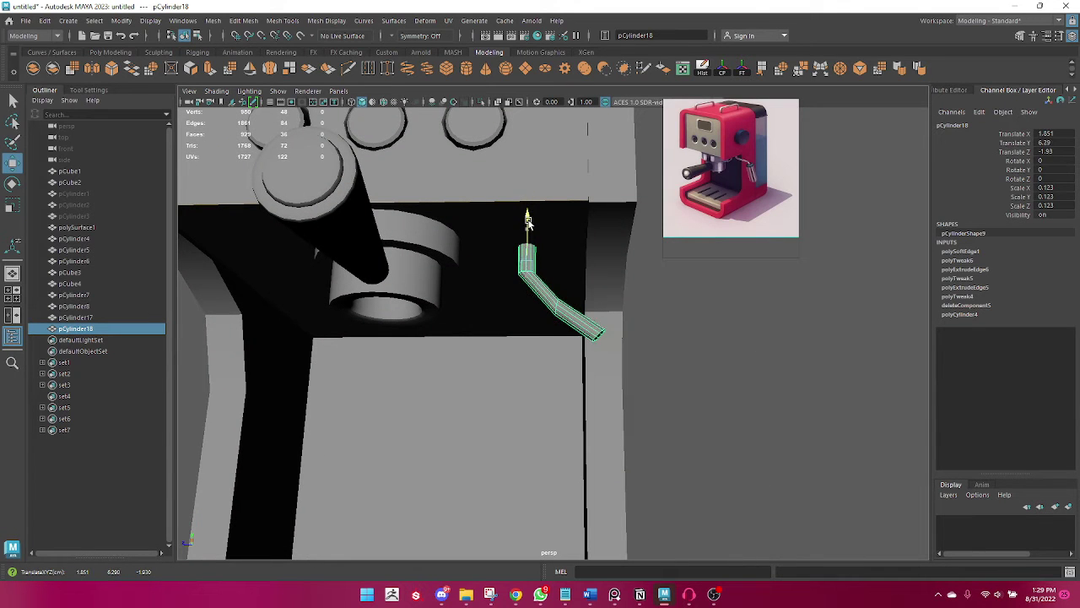
Reselect the wand from below and switch the pipe into component editing.
{"action": "left_click", "coordinate": [748, 380]}
{"action": "mouse_move", "coordinate": [748, 380]}
{"action": "left_mouse_down", "text": "alt"}
{"action": "mouse_move", "coordinate": [585, 381]}
{"action": "mouse_move", "coordinate": [515, 310]}
{"action": "mouse_move", "coordinate": [396, 422]}
{"action": "mouse_move", "coordinate": [440, 450]}
{"action": "mouse_move", "coordinate": [540, 405]}
{"action": "left_mouse_up", "text": "alt"}
{"action": "left_click", "coordinate": [516, 310]}
{"action": "key", "text": "q"}
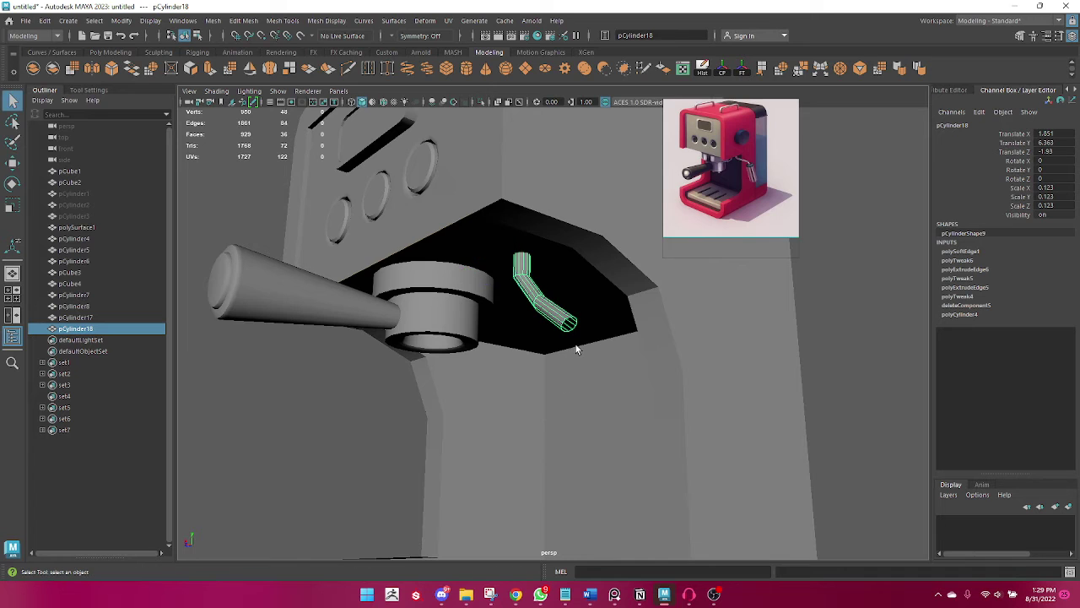
{"action": "left_click_drag", "start_coordinate": [586, 350], "coordinate": [571, 361], "text": "alt"}
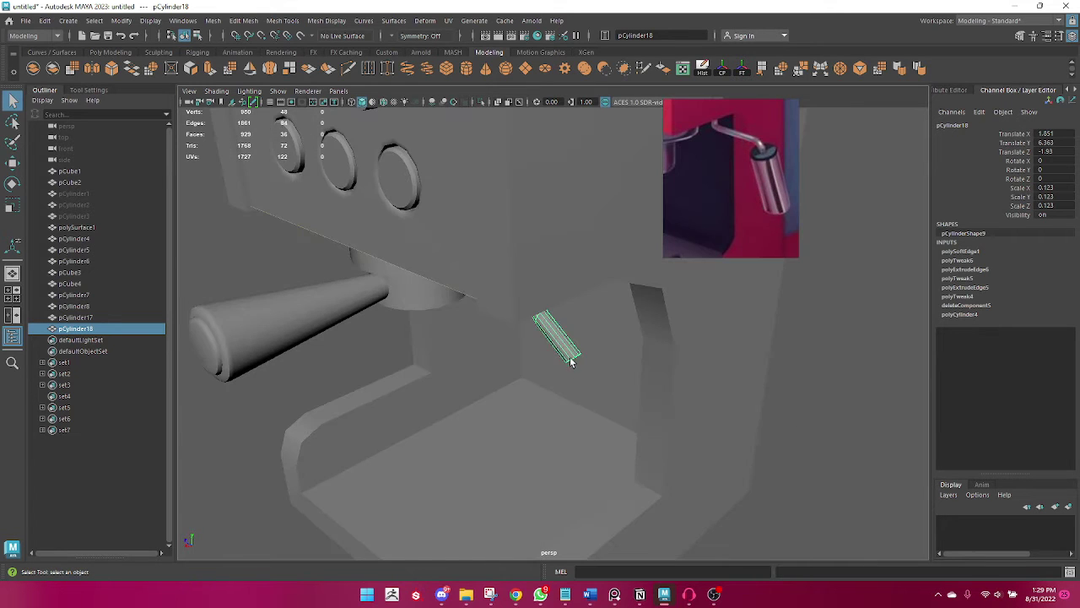
{"action": "right_click_drag", "start_coordinate": [567, 258], "coordinate": [514, 278]}
Frame the pipe, select its end cap face and tilt it further down.
{"action": "key", "text": "f"}
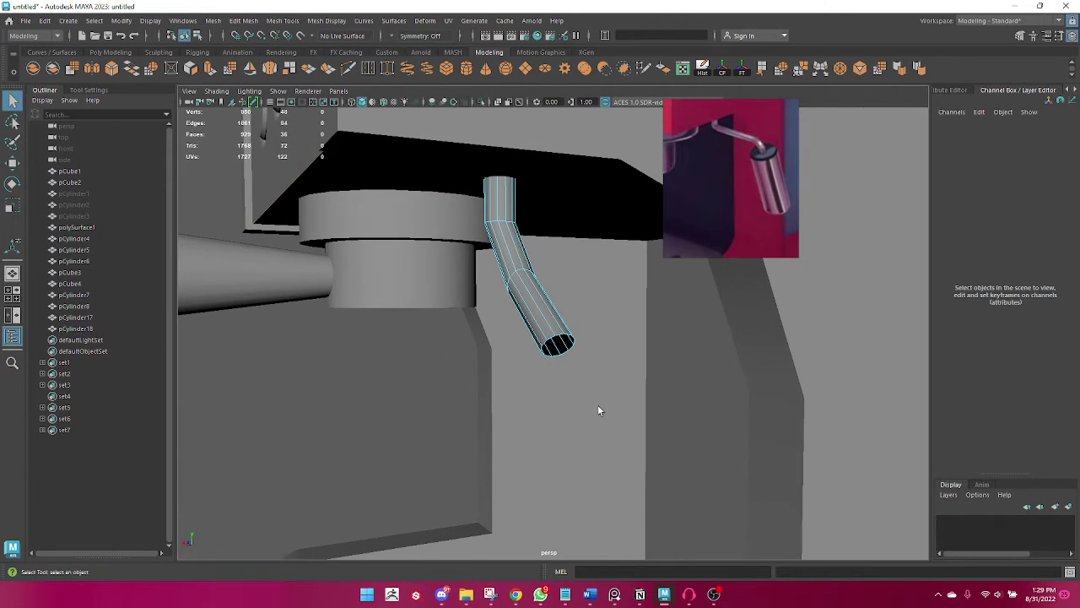
{"action": "left_click", "coordinate": [556, 341]}
{"action": "key", "text": "w"}
{"action": "left_click_drag", "start_coordinate": [506, 398], "coordinate": [679, 359], "text": "alt"}
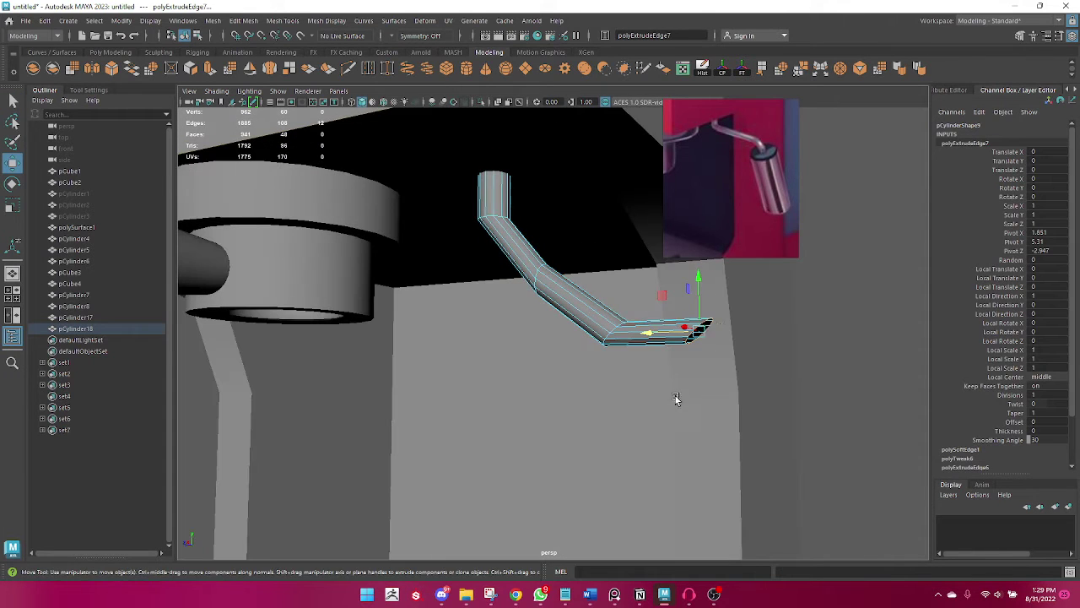
{"action": "key", "text": "e"}
{"action": "left_click_drag", "start_coordinate": [740, 309], "coordinate": [733, 277]}
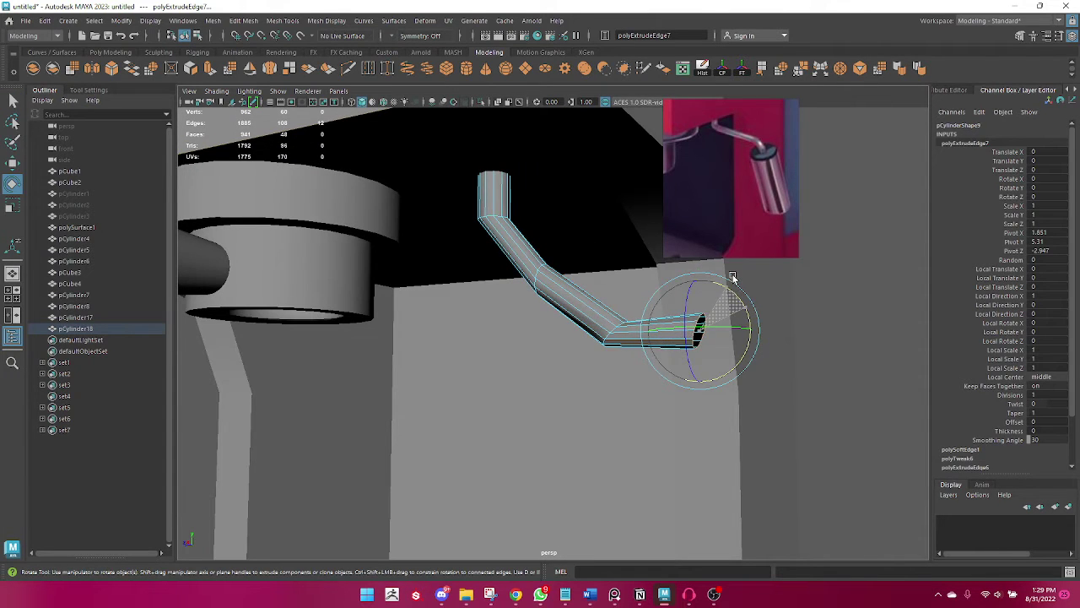
{"action": "mouse_move", "coordinate": [642, 402]}
{"action": "left_mouse_down", "text": "alt"}
{"action": "mouse_move", "coordinate": [512, 425]}
{"action": "mouse_move", "coordinate": [628, 404]}
{"action": "mouse_move", "coordinate": [571, 301]}
{"action": "mouse_move", "coordinate": [590, 417]}
{"action": "mouse_move", "coordinate": [695, 419]}
{"action": "left_mouse_up", "text": "alt"}
Bevel the edge loop near the pipe's nozzle end.
{"action": "key", "text": "q"}
{"action": "left_click", "coordinate": [771, 409]}
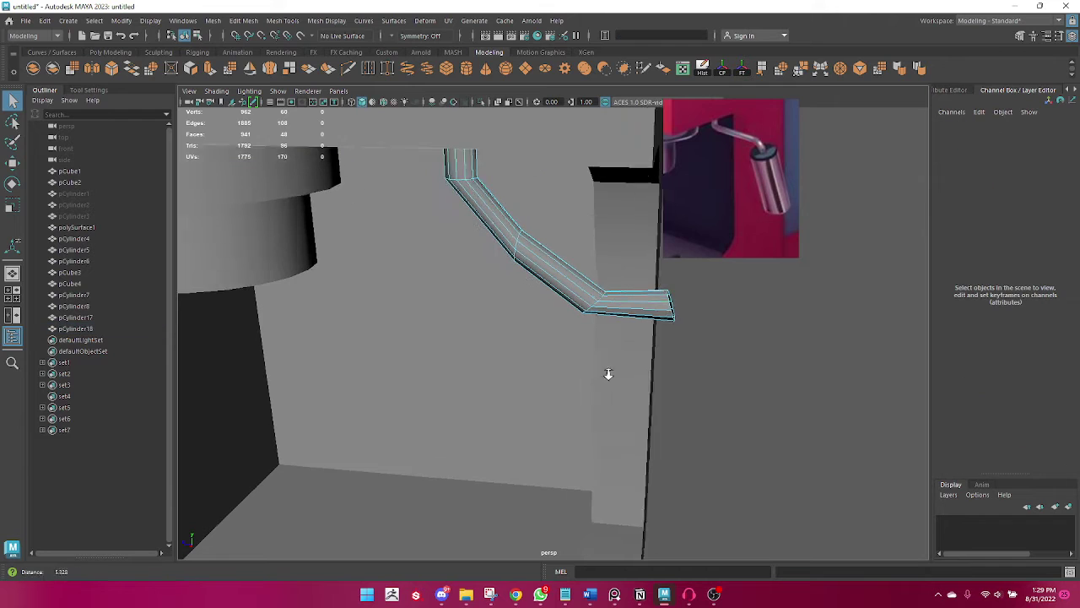
{"action": "left_click_drag", "start_coordinate": [608, 374], "coordinate": [586, 286], "text": "alt"}
{"action": "double_click", "coordinate": [602, 301]}
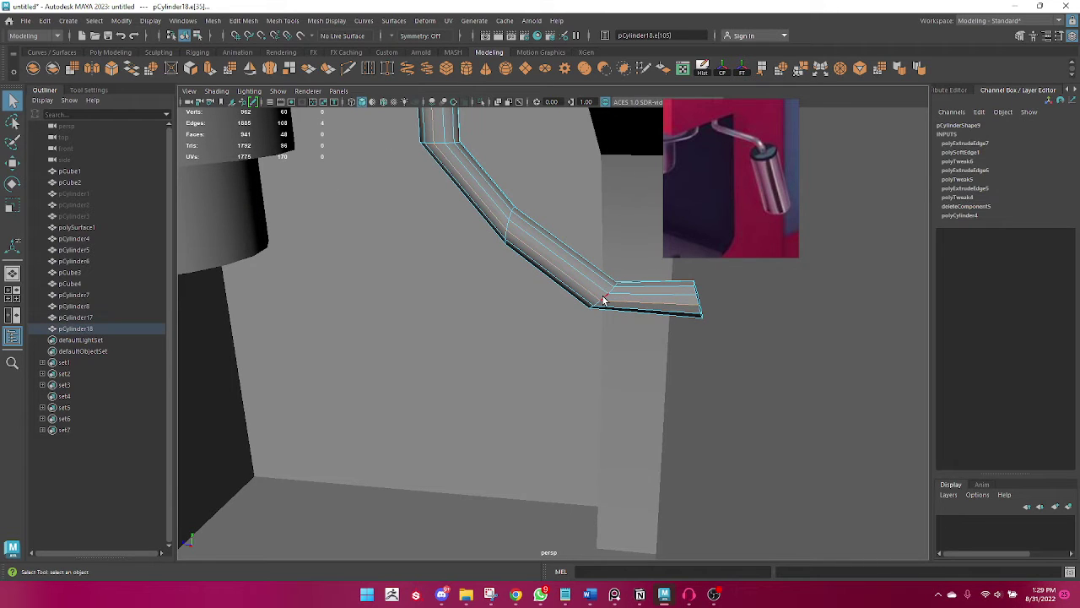
{"action": "right_click_drag", "start_coordinate": [605, 299], "coordinate": [650, 300], "text": "shift"}
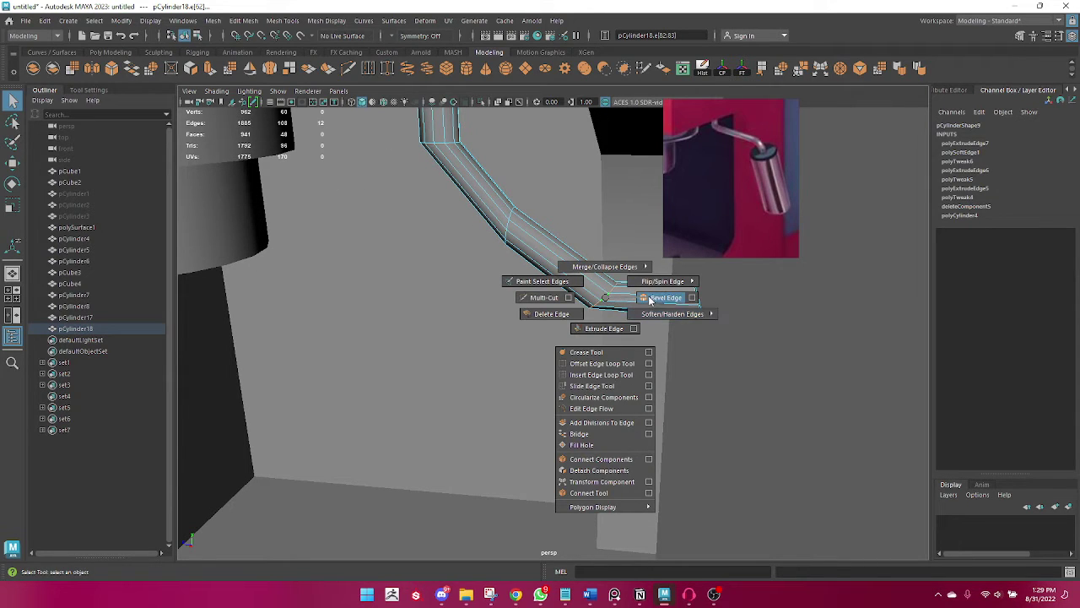
{"action": "right_click_drag", "start_coordinate": [691, 259], "coordinate": [694, 294]}
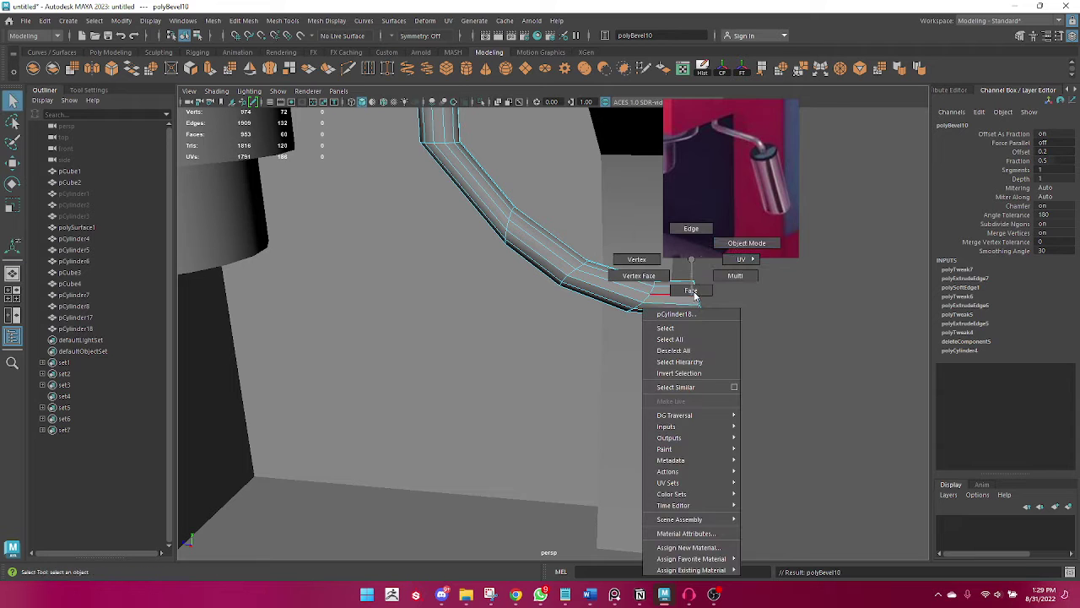
{"action": "left_click", "coordinate": [747, 243]}
Review the whole machine, then select the pipe's end edge loop.
{"action": "mouse_move", "coordinate": [676, 374]}
{"action": "left_mouse_down", "text": "alt"}
{"action": "mouse_move", "coordinate": [745, 411]}
{"action": "mouse_move", "coordinate": [738, 377]}
{"action": "left_mouse_up", "text": "alt"}
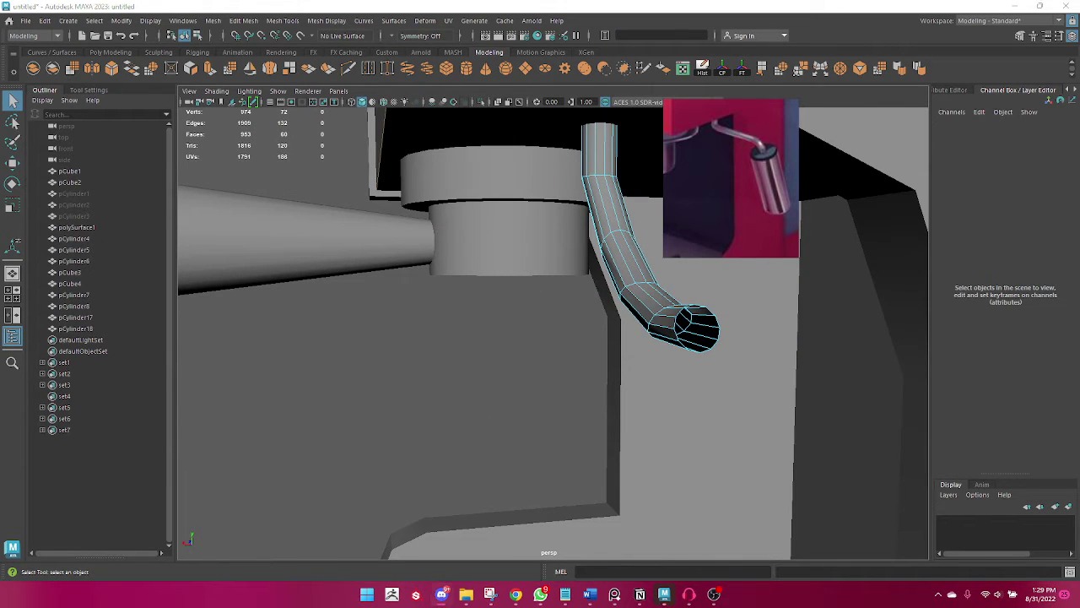
{"action": "scroll", "coordinate": [696, 448], "scroll_direction": "down", "scroll_amount": 3}
{"action": "mouse_move", "coordinate": [788, 417]}
{"action": "left_mouse_down", "text": "alt"}
{"action": "mouse_move", "coordinate": [450, 430]}
{"action": "mouse_move", "coordinate": [533, 450]}
{"action": "left_mouse_up", "text": "alt"}
{"action": "mouse_move", "coordinate": [533, 444]}
{"action": "right_mouse_down", "text": "alt"}
{"action": "mouse_move", "coordinate": [446, 379]}
{"action": "mouse_move", "coordinate": [702, 451]}
{"action": "mouse_move", "coordinate": [448, 510]}
{"action": "right_mouse_up", "text": "alt"}
{"action": "scroll", "coordinate": [417, 387], "scroll_direction": "up", "scroll_amount": 3}
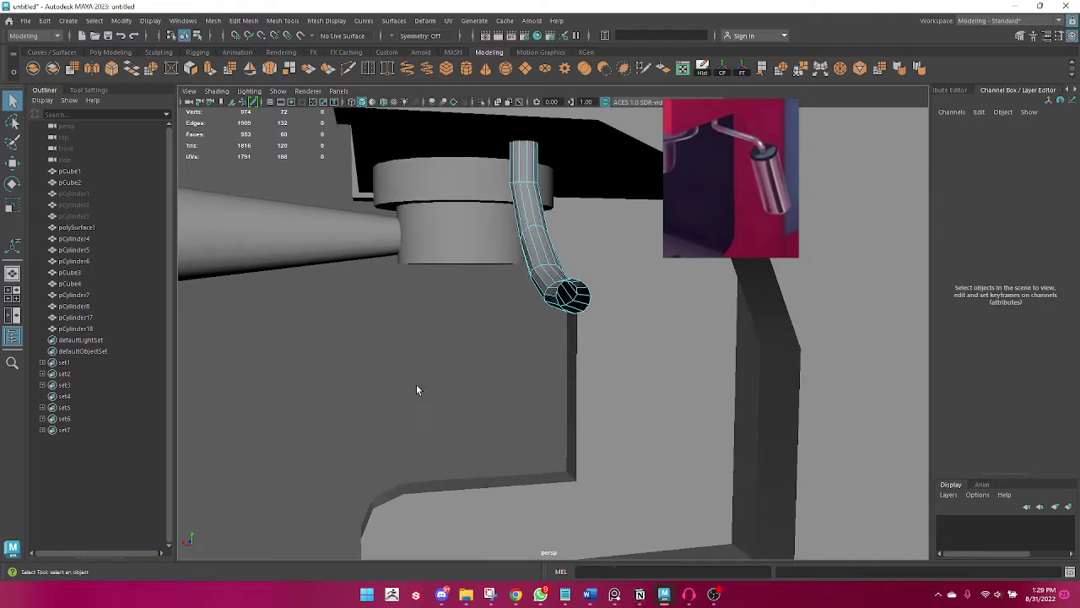
{"action": "scroll", "coordinate": [541, 335], "scroll_direction": "up", "scroll_amount": 2}
{"action": "left_click", "coordinate": [586, 323]}
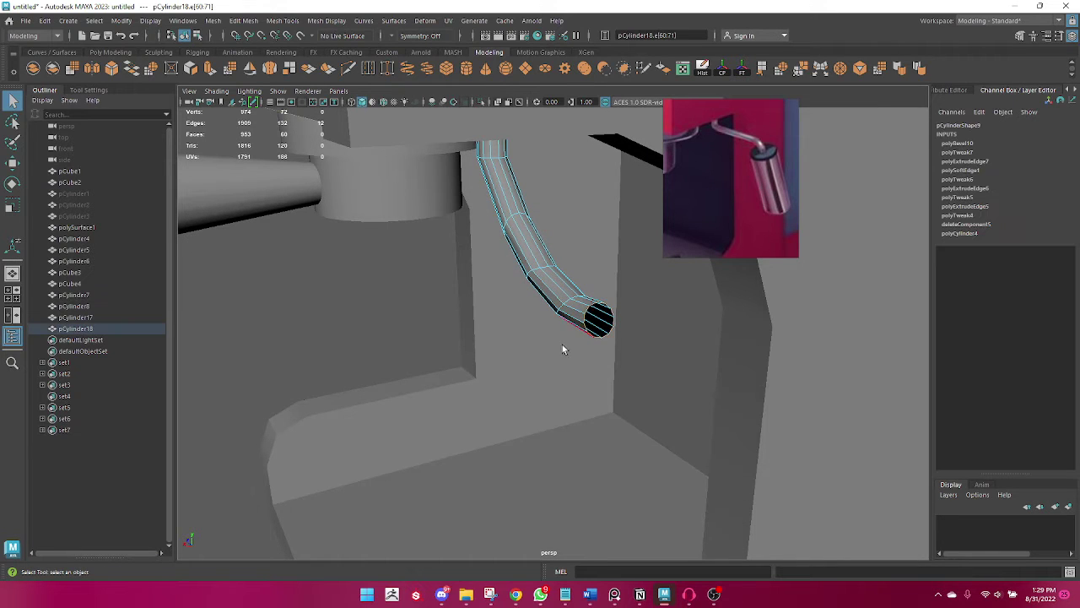
{"action": "left_click_drag", "start_coordinate": [562, 344], "coordinate": [656, 332], "text": "alt"}
{"action": "double_click", "coordinate": [656, 332]}
Rotate and pull the pipe's end edge loop further downward.
{"action": "key", "text": "e"}
{"action": "left_click_drag", "start_coordinate": [676, 287], "coordinate": [684, 295]}
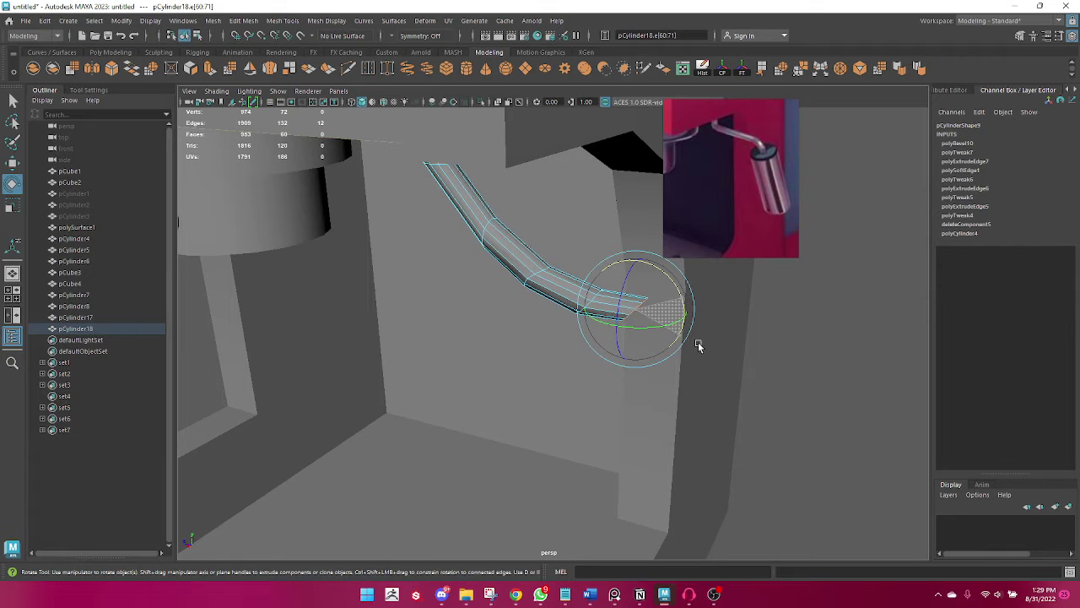
{"action": "key", "text": "w"}
{"action": "left_click_drag", "start_coordinate": [637, 270], "coordinate": [639, 312]}
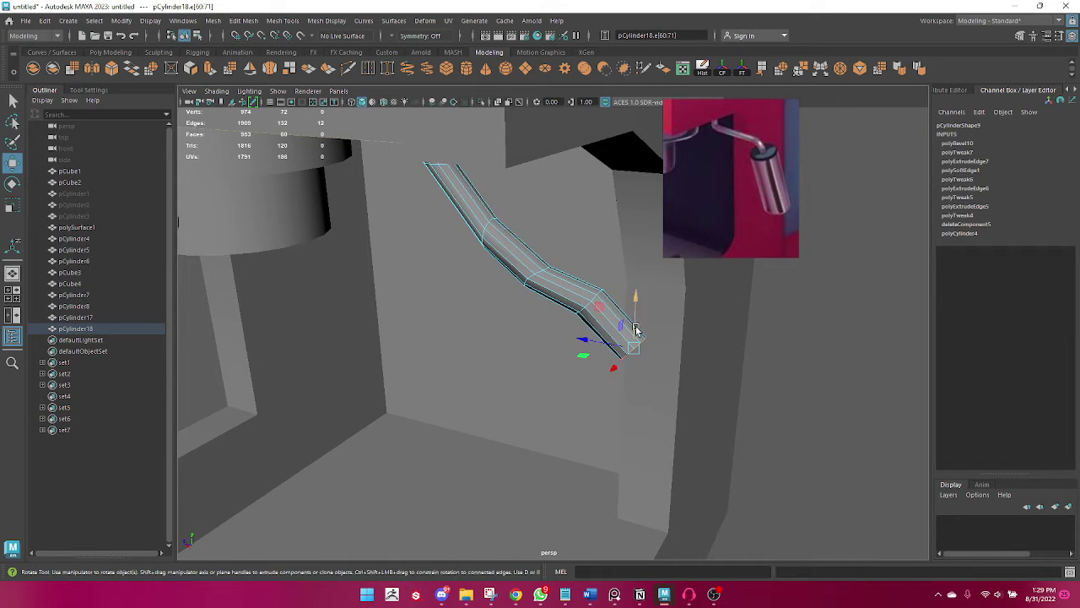
{"action": "key", "text": "e"}
{"action": "mouse_move", "coordinate": [683, 341]}
{"action": "left_mouse_down"}
{"action": "mouse_move", "coordinate": [688, 386]}
{"action": "mouse_move", "coordinate": [540, 362]}
{"action": "left_mouse_up"}
{"action": "key", "text": "w"}
{"action": "left_click_drag", "start_coordinate": [523, 300], "coordinate": [498, 365]}
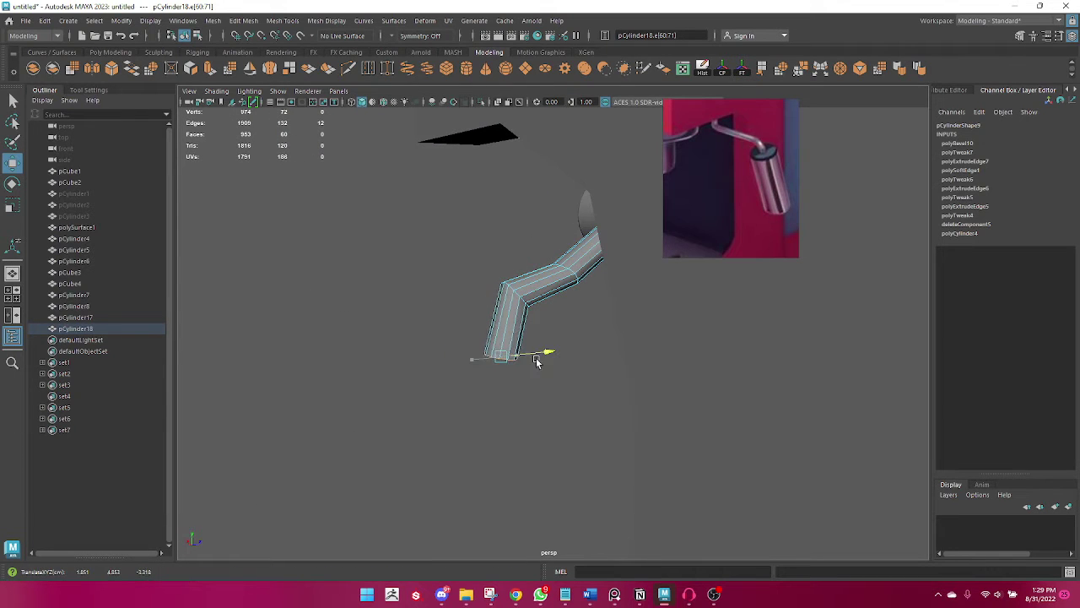
{"action": "key", "text": "q"}
{"action": "left_click", "coordinate": [406, 382]}
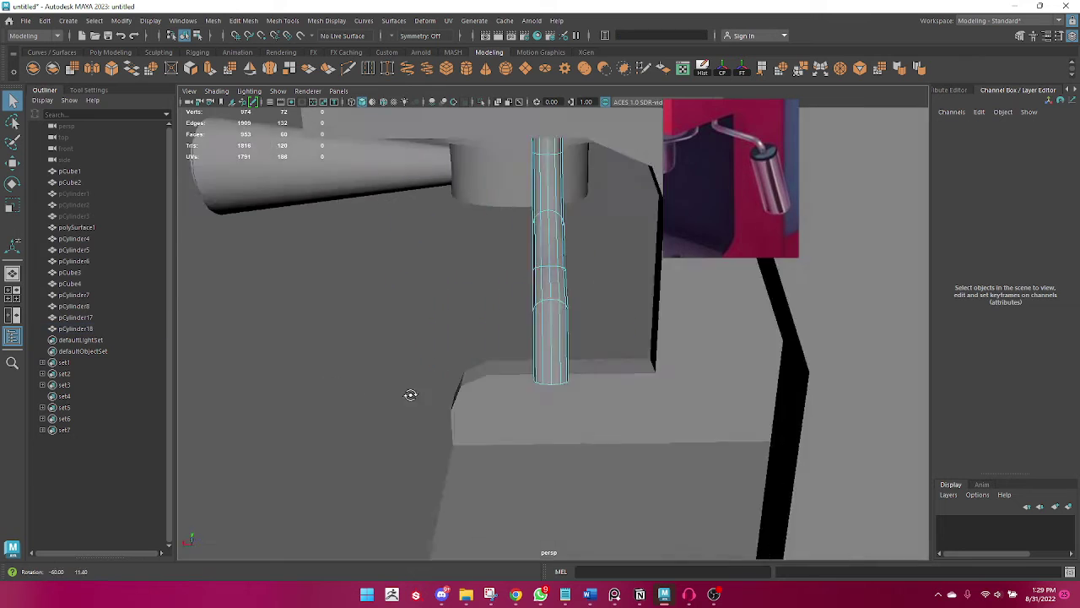
Bevel the edge loop at the pipe's bend with 2 segments.
{"action": "left_click_drag", "start_coordinate": [407, 388], "coordinate": [562, 320], "text": "alt"}
{"action": "double_click", "coordinate": [589, 298]}
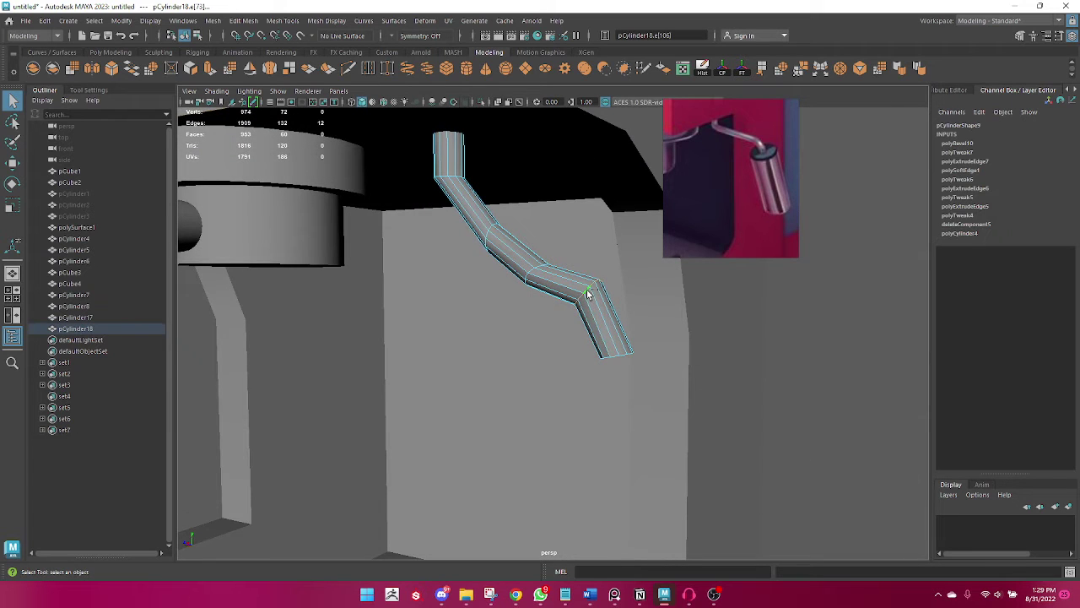
{"action": "right_click_drag", "start_coordinate": [588, 295], "coordinate": [665, 303], "text": "shift"}
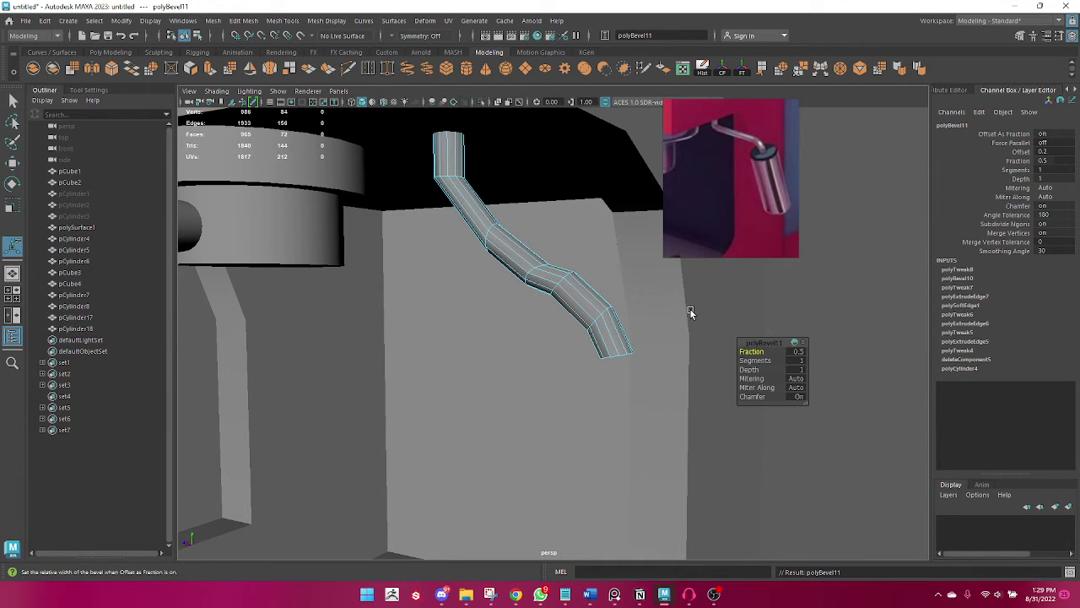
{"action": "left_click_drag", "start_coordinate": [690, 312], "coordinate": [546, 321], "text": "alt"}
{"action": "right_click_drag", "start_coordinate": [546, 320], "coordinate": [666, 338], "text": "alt"}
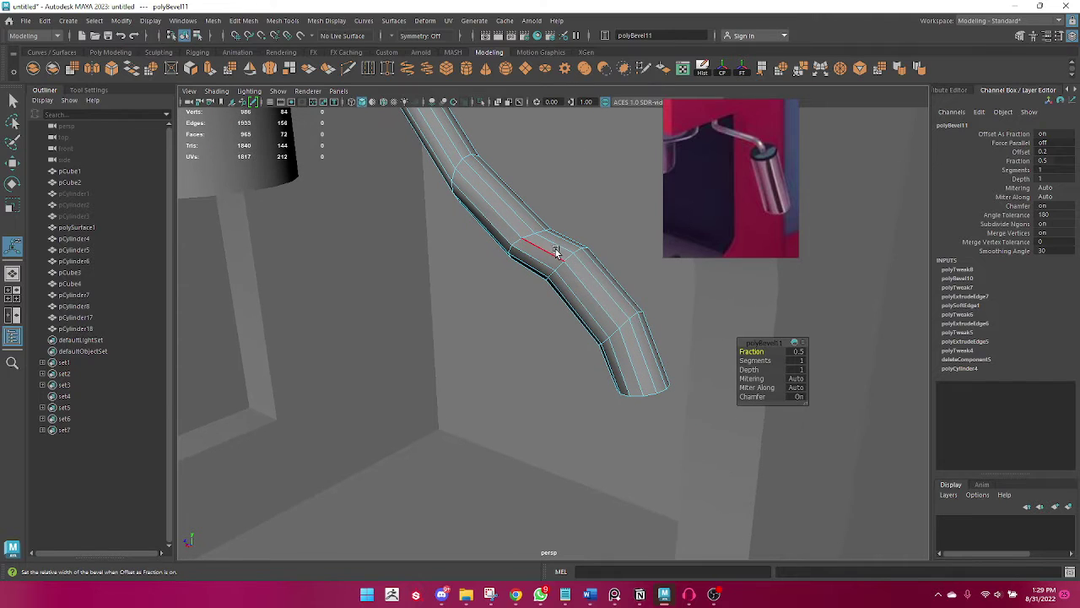
{"action": "left_click_drag", "start_coordinate": [773, 363], "coordinate": [794, 363]}
{"action": "key", "text": "q"}
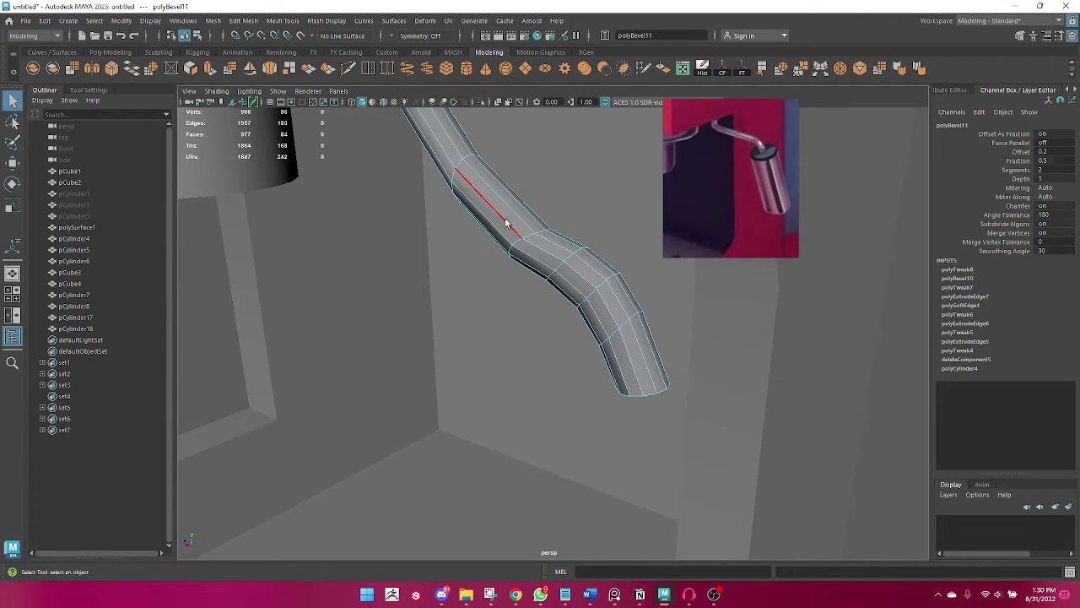
Undo an extra bevel on another loop, frame the pipe and return to object mode.
{"action": "double_click", "coordinate": [531, 240]}
{"action": "right_click_drag", "start_coordinate": [533, 238], "coordinate": [576, 243], "text": "shift"}
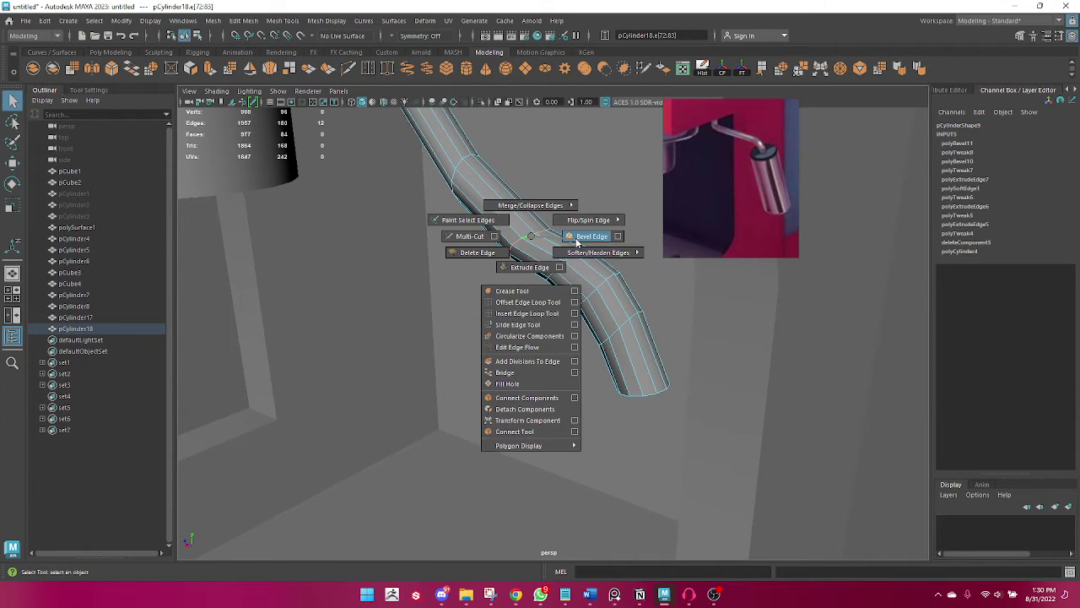
{"action": "key", "text": "ctrl+z"}
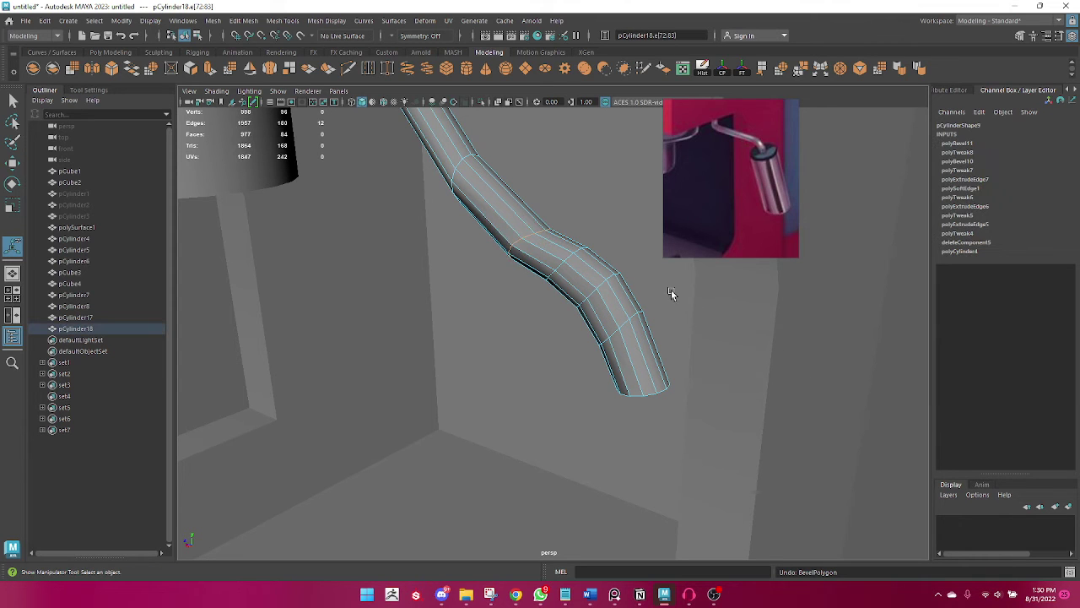
{"action": "key", "text": "w"}
{"action": "key", "text": "e"}
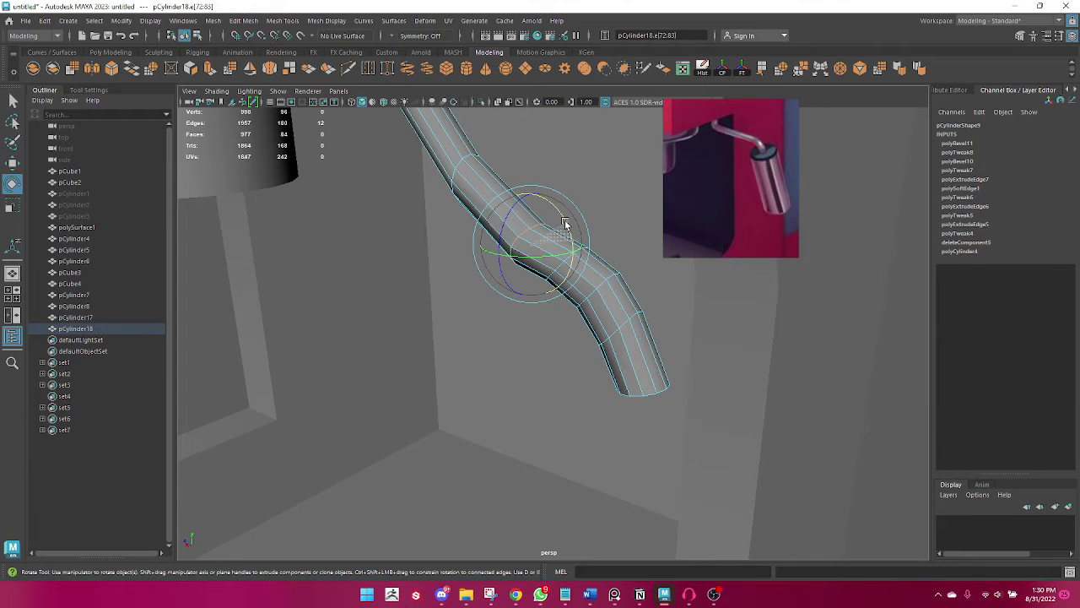
{"action": "key", "text": "q"}
{"action": "scroll", "coordinate": [712, 314], "scroll_direction": "down", "scroll_amount": 3}
{"action": "key", "text": "f"}
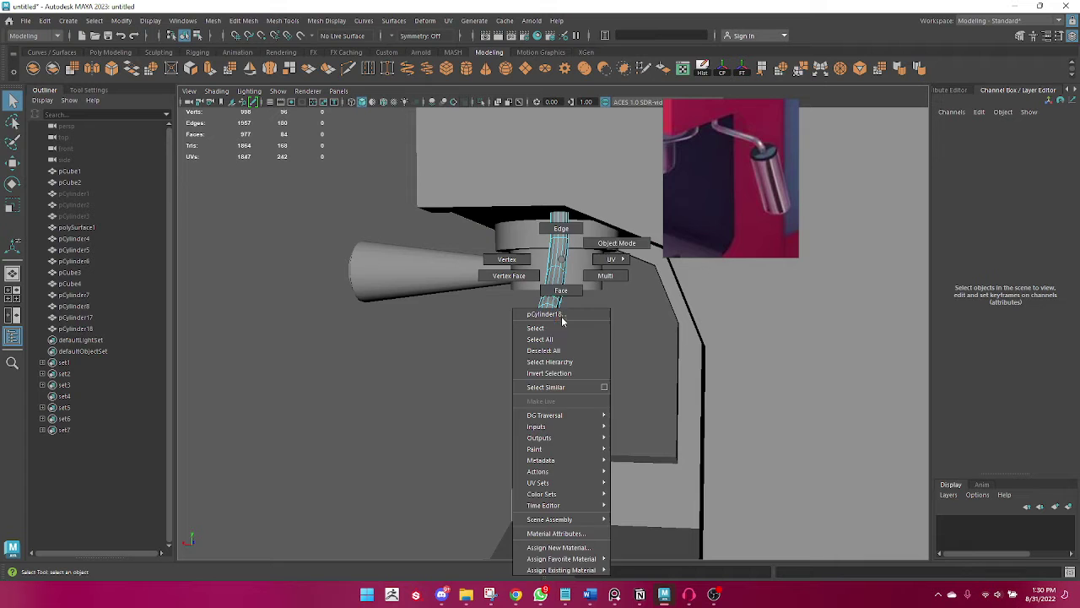
{"action": "right_click_drag", "start_coordinate": [561, 316], "coordinate": [617, 237]}
Orbit to a front view of the machine and create a new polygon cylinder.
{"action": "left_click", "coordinate": [442, 330]}
{"action": "scroll", "coordinate": [456, 342], "scroll_direction": "down", "scroll_amount": 3}
{"action": "left_click_drag", "start_coordinate": [470, 357], "coordinate": [706, 390], "text": "alt"}
{"action": "scroll", "coordinate": [706, 391], "scroll_direction": "up", "scroll_amount": 5}
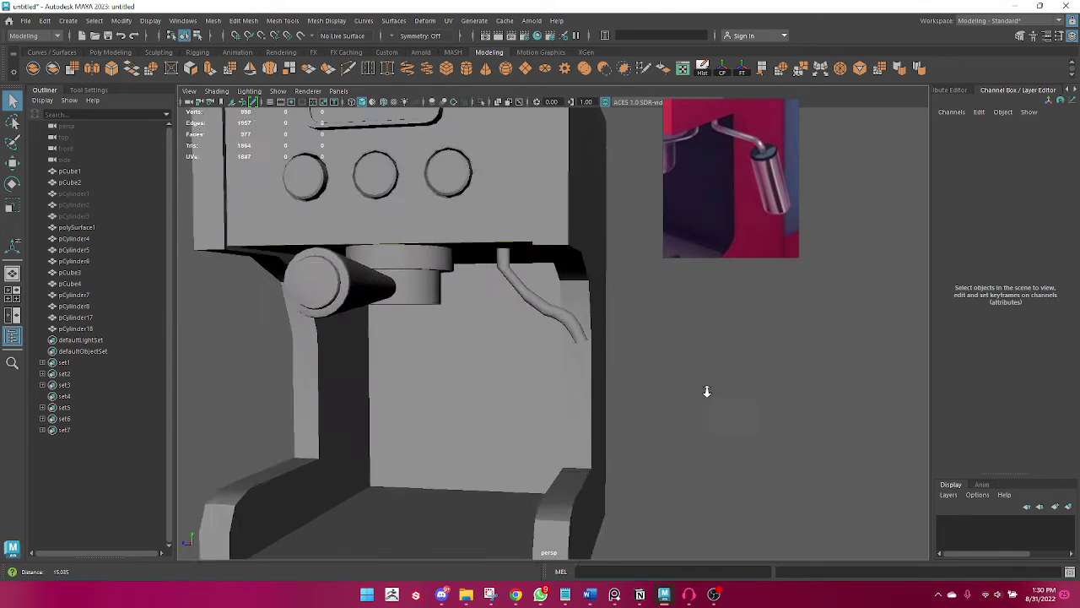
{"action": "scroll", "coordinate": [709, 389], "scroll_direction": "up", "scroll_amount": 3}
{"action": "scroll", "coordinate": [699, 238], "scroll_direction": "down", "scroll_amount": 2}
{"action": "scroll", "coordinate": [562, 369], "scroll_direction": "down", "scroll_amount": 3}
{"action": "scroll", "coordinate": [339, 274], "scroll_direction": "down", "scroll_amount": 2}
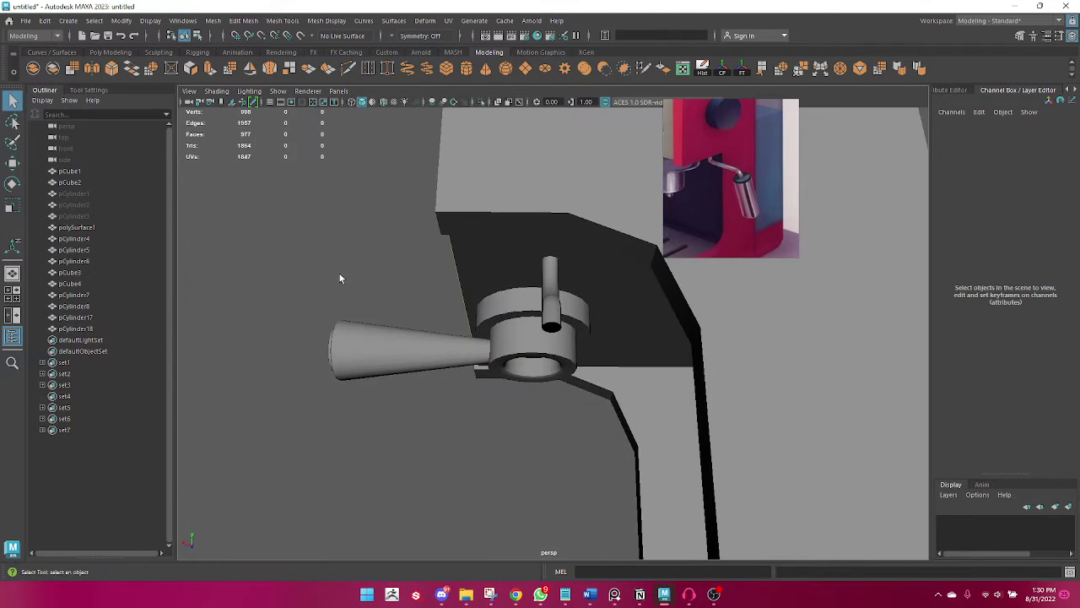
{"action": "left_click", "coordinate": [110, 52]}
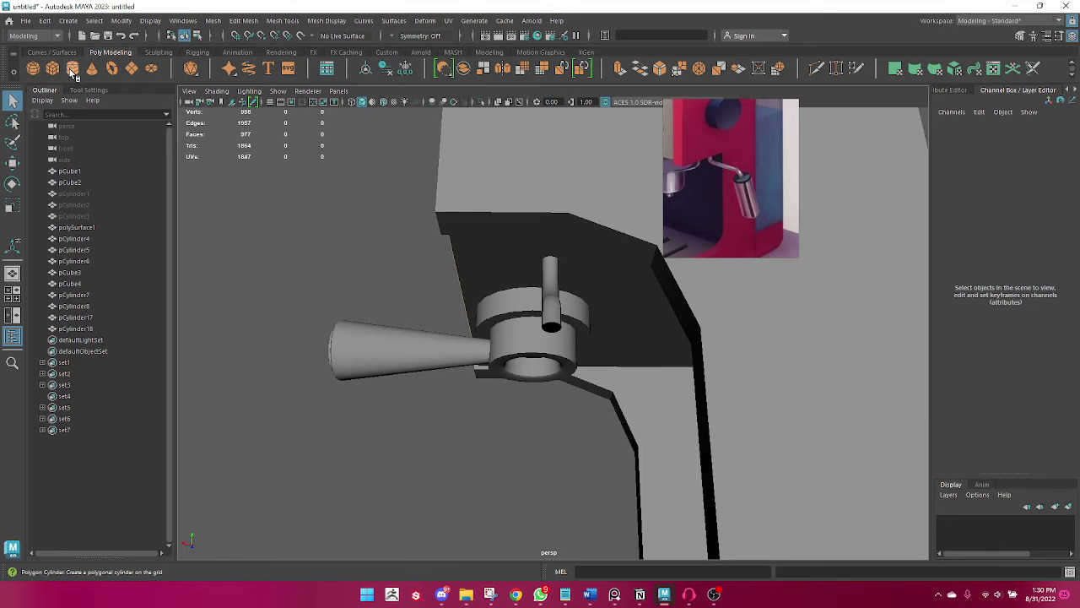
{"action": "left_click", "coordinate": [72, 69]}
Move the new cylinder along X, Z and Y up under the steam wand's spout.
{"action": "scroll", "coordinate": [362, 384], "scroll_direction": "down", "scroll_amount": 2}
{"action": "left_click_drag", "start_coordinate": [362, 384], "coordinate": [448, 453], "text": "alt"}
{"action": "scroll", "coordinate": [497, 418], "scroll_direction": "down", "scroll_amount": 3}
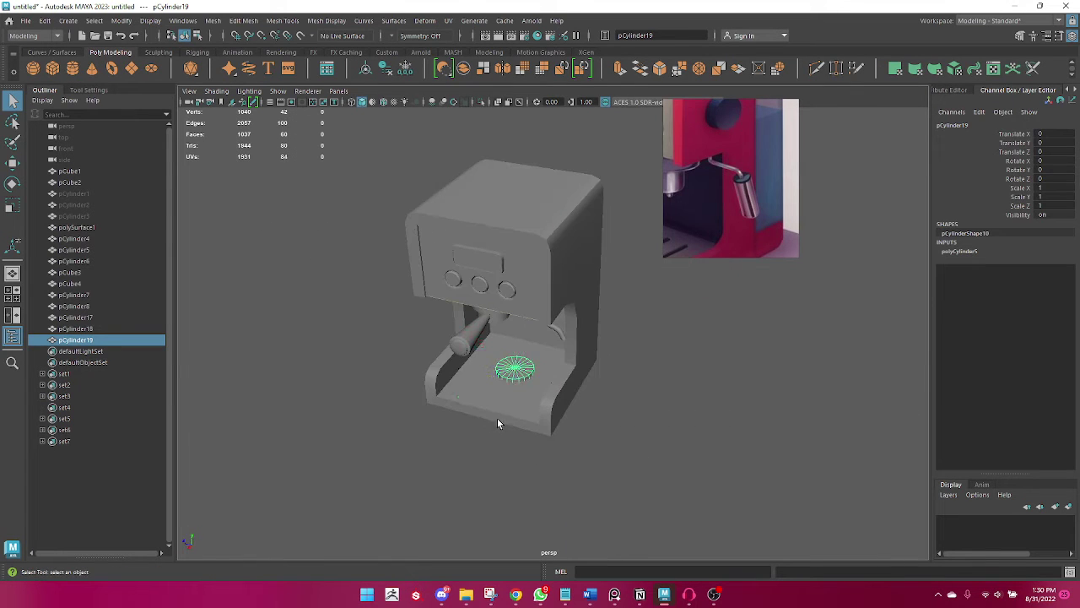
{"action": "key", "text": "w"}
{"action": "mouse_move", "coordinate": [503, 381]}
{"action": "left_mouse_down"}
{"action": "mouse_move", "coordinate": [568, 390]}
{"action": "mouse_move", "coordinate": [557, 398]}
{"action": "mouse_move", "coordinate": [586, 432]}
{"action": "mouse_move", "coordinate": [505, 421]}
{"action": "mouse_move", "coordinate": [543, 336]}
{"action": "mouse_move", "coordinate": [525, 363]}
{"action": "mouse_move", "coordinate": [543, 363]}
{"action": "left_mouse_up"}
{"action": "left_click_drag", "start_coordinate": [543, 363], "coordinate": [591, 405], "text": "alt"}
{"action": "scroll", "coordinate": [696, 440], "scroll_direction": "up", "scroll_amount": 5}
{"action": "scroll", "coordinate": [630, 458], "scroll_direction": "up", "scroll_amount": 3}
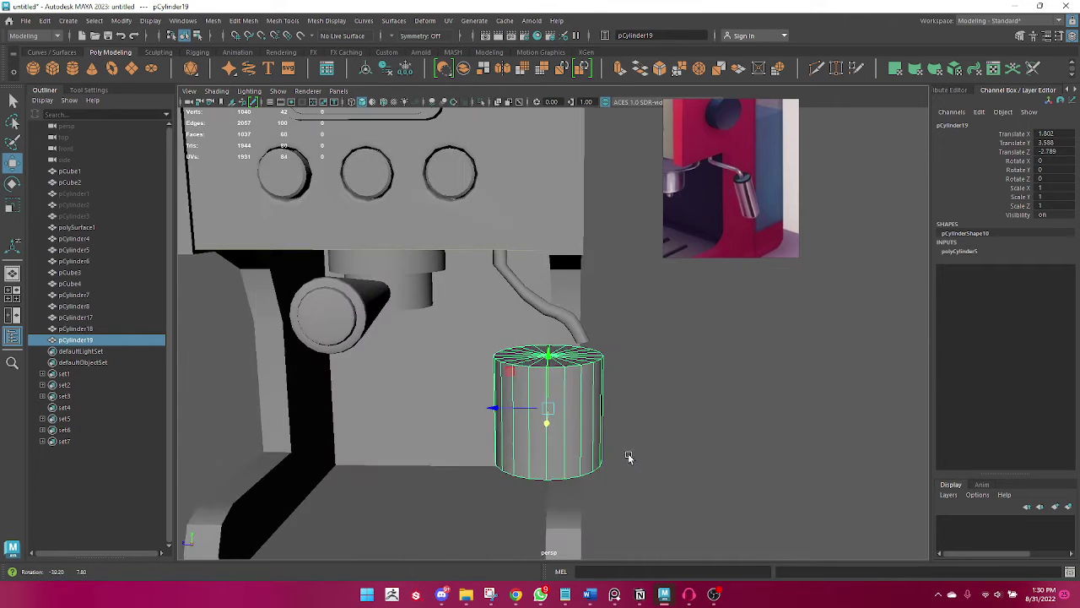
{"action": "left_click_drag", "start_coordinate": [505, 411], "coordinate": [548, 411]}
{"action": "mouse_move", "coordinate": [593, 371]}
{"action": "left_mouse_down"}
{"action": "mouse_move", "coordinate": [593, 353]}
{"action": "mouse_move", "coordinate": [596, 384]}
{"action": "mouse_move", "coordinate": [594, 334]}
{"action": "left_mouse_up"}
Reduce the cylinder's number of sides and raise it further toward the spout.
{"action": "key", "text": "r"}
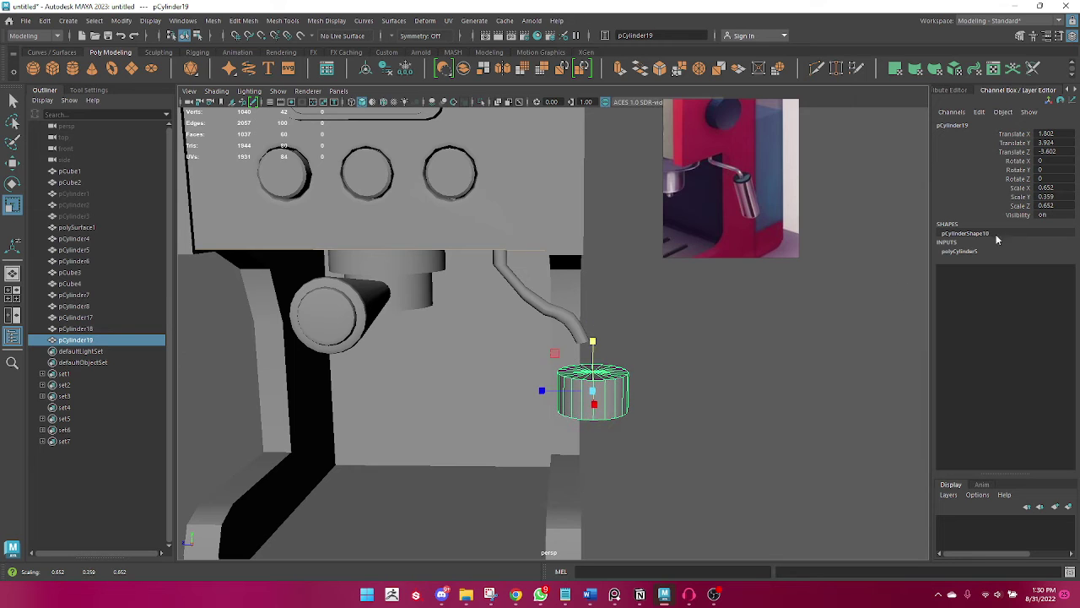
{"action": "left_click", "coordinate": [1000, 251]}
{"action": "left_click_drag", "start_coordinate": [1050, 290], "coordinate": [1041, 289]}
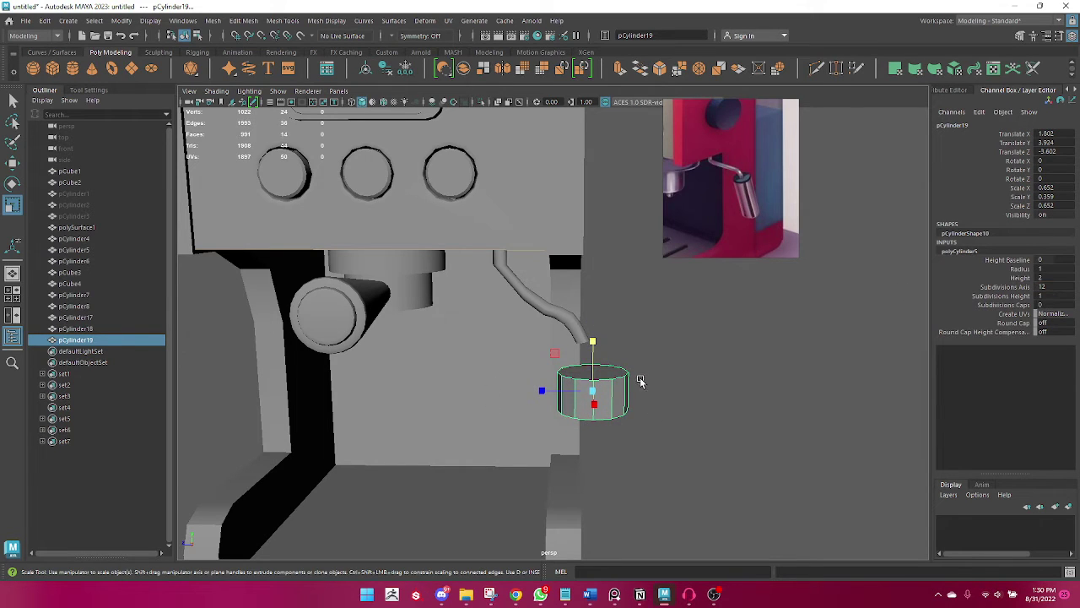
{"action": "left_click", "coordinate": [671, 380]}
{"action": "left_click_drag", "start_coordinate": [597, 395], "coordinate": [642, 405], "text": "alt"}
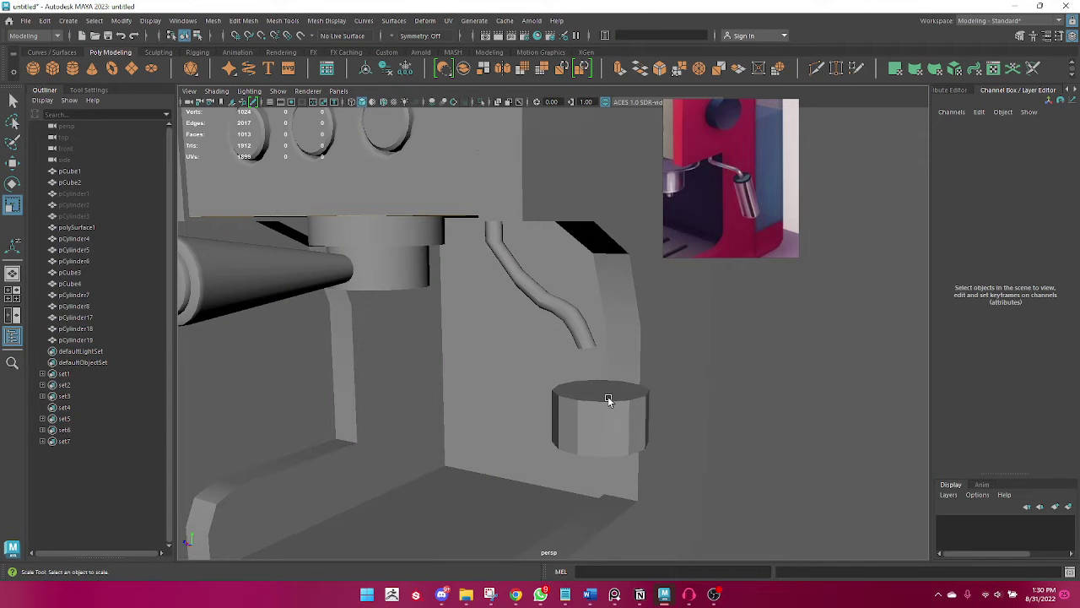
{"action": "left_click", "coordinate": [607, 400]}
{"action": "key", "text": "w"}
{"action": "left_click_drag", "start_coordinate": [586, 372], "coordinate": [585, 326]}
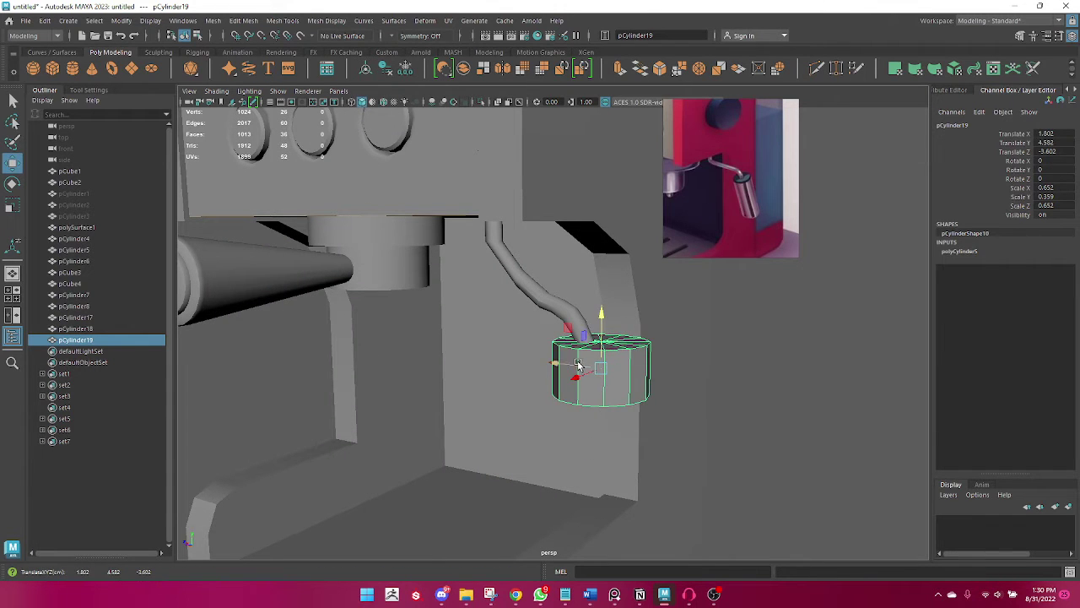
{"action": "mouse_move", "coordinate": [578, 365]}
{"action": "left_mouse_down"}
{"action": "mouse_move", "coordinate": [533, 375]}
{"action": "mouse_move", "coordinate": [561, 376]}
{"action": "mouse_move", "coordinate": [579, 367]}
{"action": "mouse_move", "coordinate": [550, 364]}
{"action": "mouse_move", "coordinate": [590, 346]}
{"action": "mouse_move", "coordinate": [537, 420]}
{"action": "mouse_move", "coordinate": [449, 412]}
{"action": "mouse_move", "coordinate": [683, 373]}
{"action": "left_mouse_up"}
{"action": "key", "text": "r"}
{"action": "key", "text": "w"}
Flatten the cylinder vertically into a thin ring at the wand tip.
{"action": "mouse_move", "coordinate": [554, 392]}
{"action": "left_mouse_down", "text": "alt"}
{"action": "mouse_move", "coordinate": [513, 391]}
{"action": "mouse_move", "coordinate": [527, 387]}
{"action": "mouse_move", "coordinate": [515, 392]}
{"action": "mouse_move", "coordinate": [591, 426]}
{"action": "left_mouse_up", "text": "alt"}
{"action": "left_click", "coordinate": [518, 390]}
{"action": "left_click", "coordinate": [525, 393]}
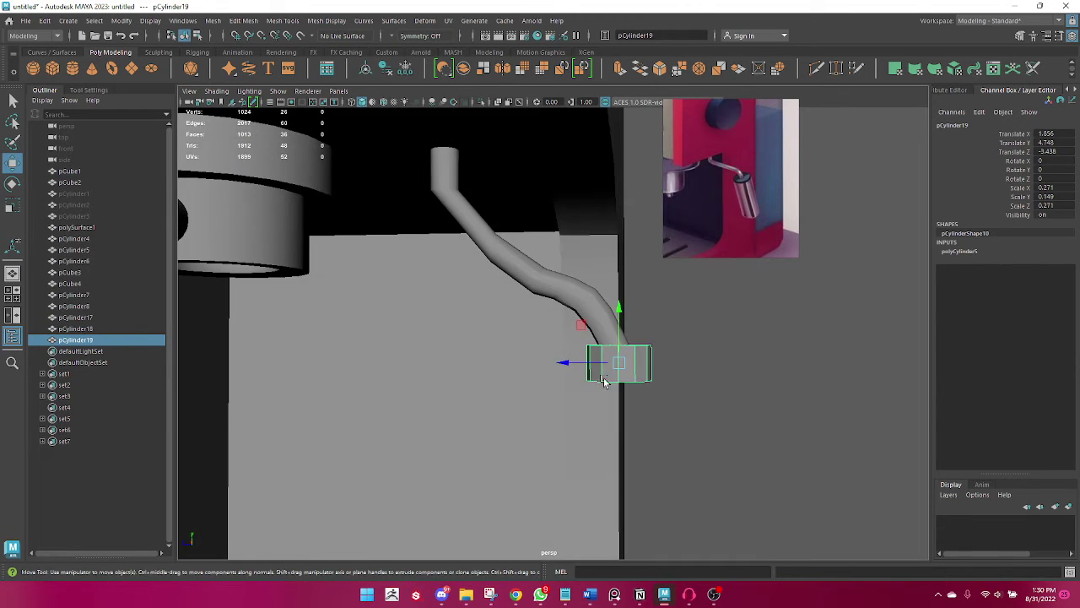
{"action": "key", "text": "e"}
{"action": "key", "text": "r"}
{"action": "left_click_drag", "start_coordinate": [620, 321], "coordinate": [622, 341]}
{"action": "key", "text": "e"}
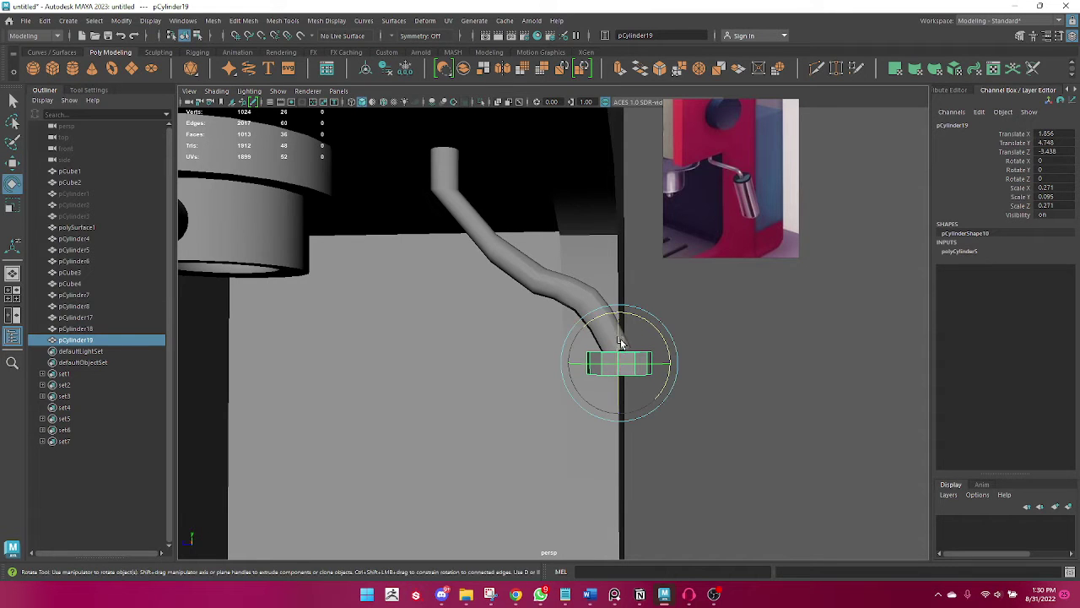
{"action": "key", "text": "w"}
{"action": "left_click", "coordinate": [783, 393]}
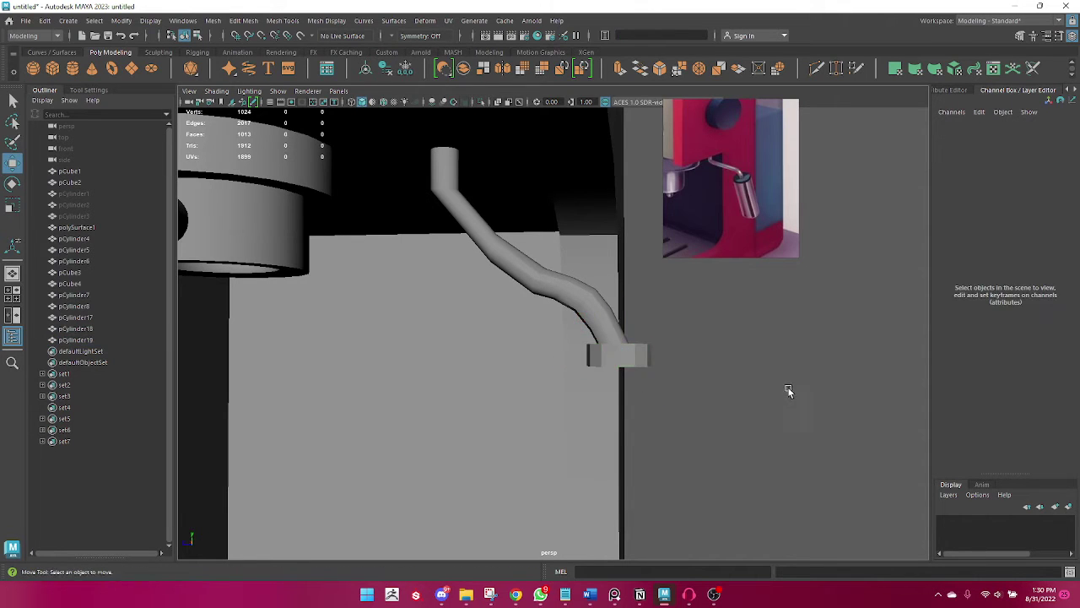
Orbit and zoom the view around the ring at the wand tip.
{"action": "left_click_drag", "start_coordinate": [783, 393], "coordinate": [662, 411], "text": "alt"}
{"action": "left_click", "coordinate": [551, 378]}
{"action": "key", "text": "q"}
{"action": "scroll", "coordinate": [506, 422], "scroll_direction": "up", "scroll_amount": 2}
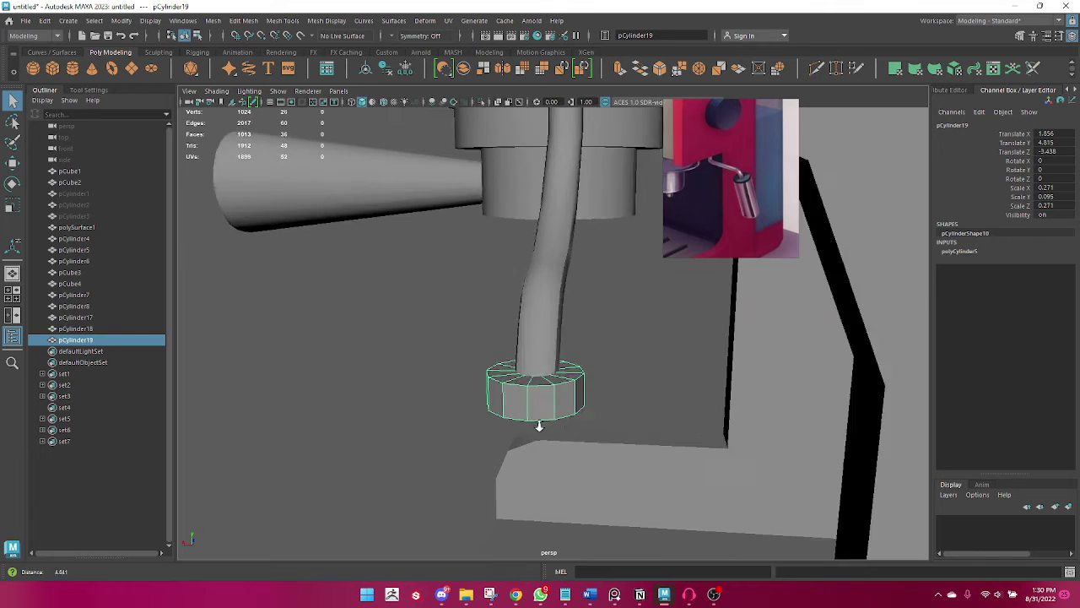
{"action": "scroll", "coordinate": [523, 443], "scroll_direction": "up", "scroll_amount": 2}
{"action": "left_click_drag", "start_coordinate": [526, 446], "coordinate": [456, 447], "text": "alt"}
{"action": "scroll", "coordinate": [386, 448], "scroll_direction": "down", "scroll_amount": 3}
{"action": "left_click_drag", "start_coordinate": [386, 448], "coordinate": [506, 412], "text": "alt"}
Flatten the ring further to about 0.053 in Y, a thin collar on the pipe.
{"action": "key", "text": "w"}
{"action": "key", "text": "e"}
{"action": "key", "text": "r"}
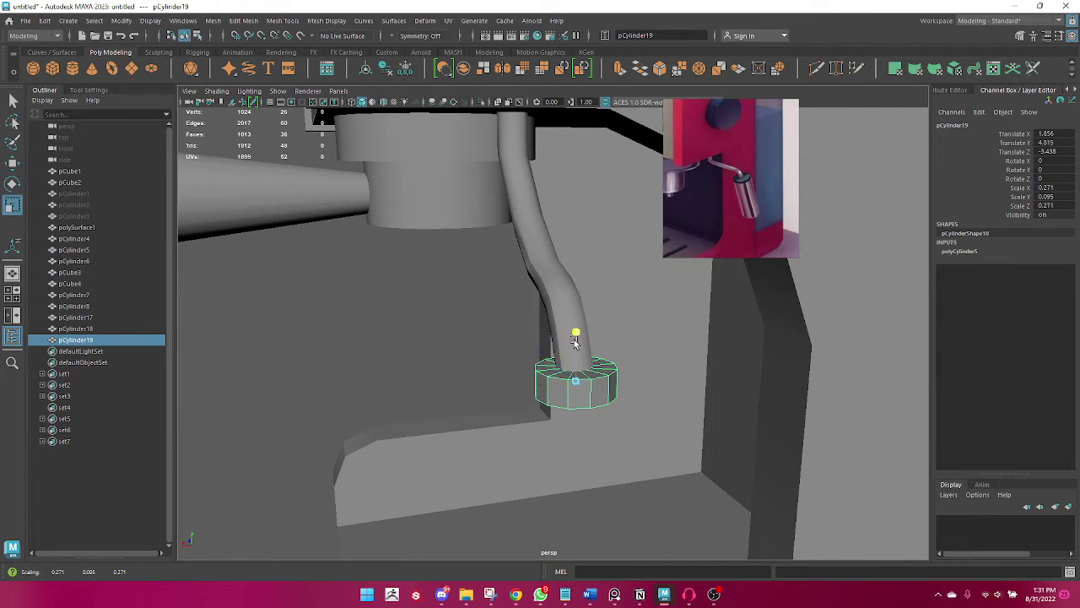
{"action": "mouse_move", "coordinate": [574, 330]}
{"action": "left_mouse_down"}
{"action": "mouse_move", "coordinate": [575, 368]}
{"action": "mouse_move", "coordinate": [572, 350]}
{"action": "left_mouse_up"}
{"action": "key", "text": "w"}
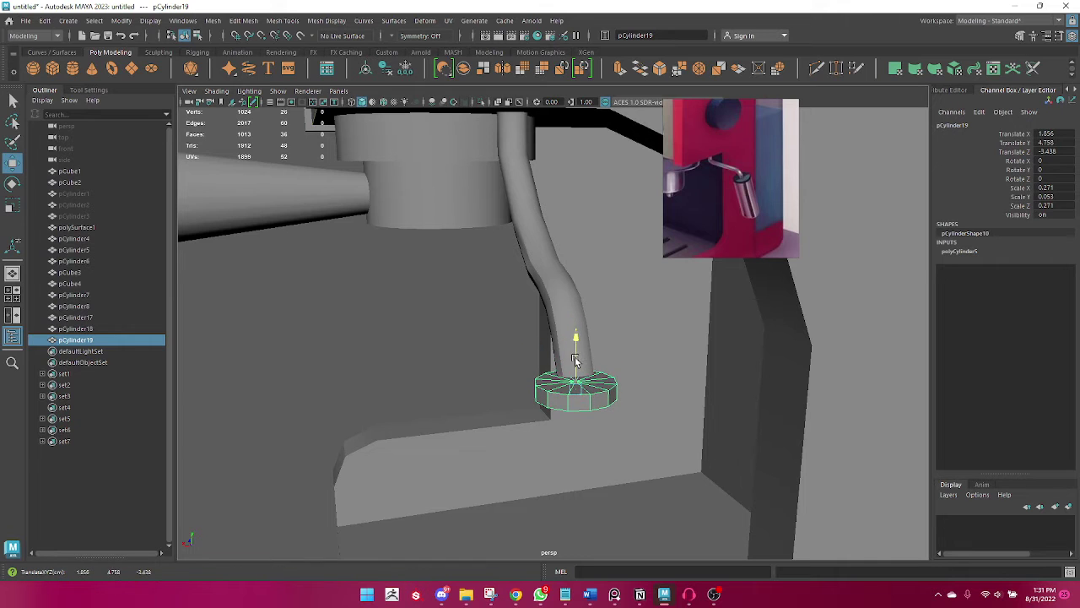
{"action": "mouse_move", "coordinate": [515, 425]}
{"action": "left_mouse_down", "text": "alt"}
{"action": "mouse_move", "coordinate": [712, 458]}
{"action": "mouse_move", "coordinate": [706, 410]}
{"action": "mouse_move", "coordinate": [585, 403]}
{"action": "left_mouse_up", "text": "alt"}
{"action": "left_click", "coordinate": [735, 434]}
{"action": "left_click", "coordinate": [558, 340]}
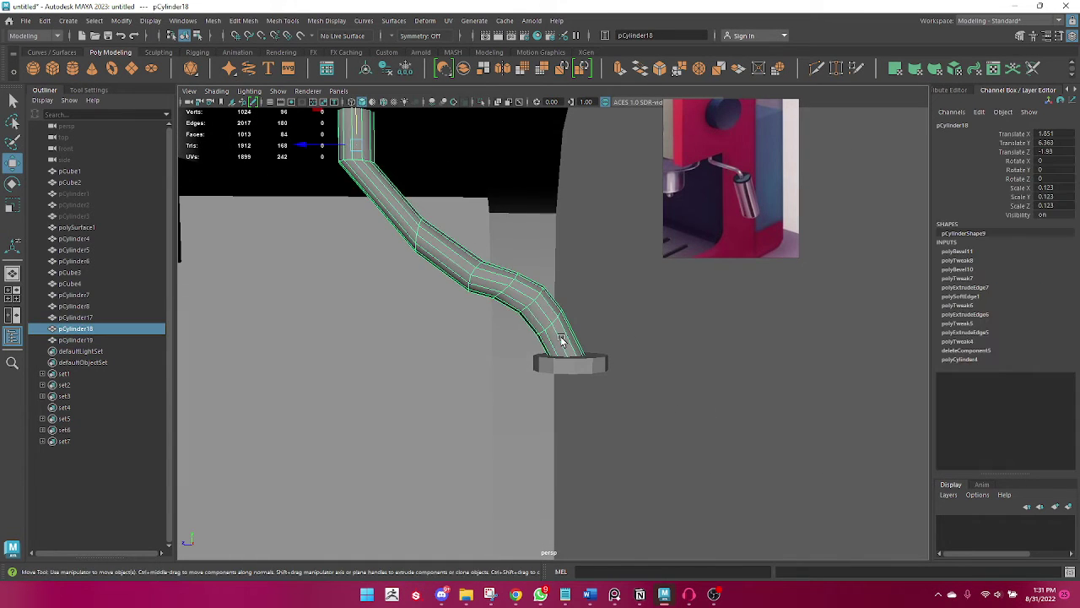
Isolate the steam pipe, then center its pivot, delete history and freeze transforms.
{"action": "right_click_drag", "start_coordinate": [573, 337], "coordinate": [624, 257]}
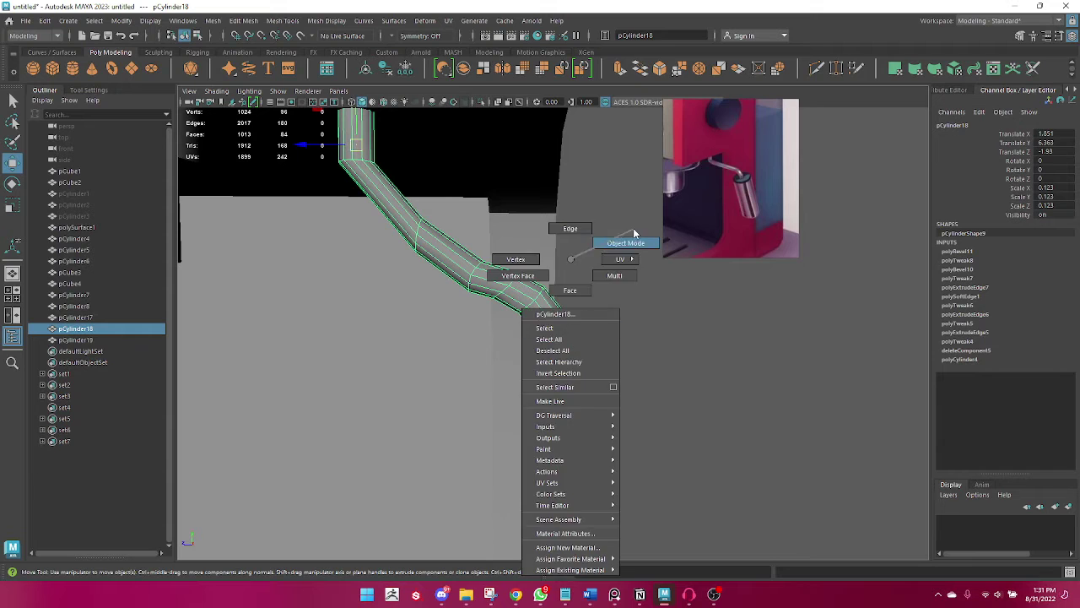
{"action": "left_click", "coordinate": [485, 102]}
{"action": "right_click_drag", "start_coordinate": [553, 263], "coordinate": [604, 297]}
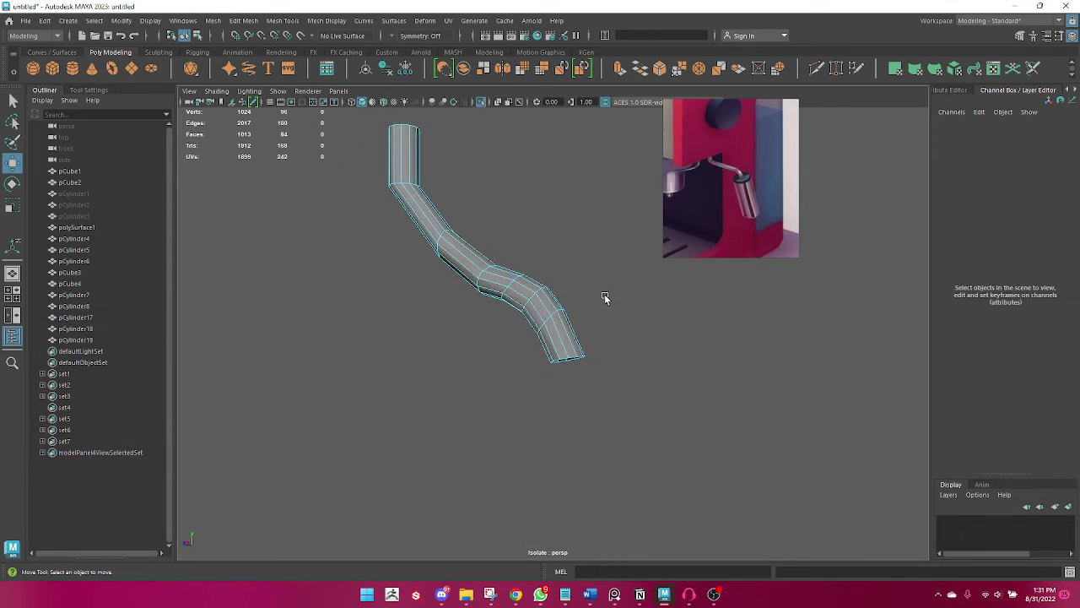
{"action": "right_click_drag", "start_coordinate": [515, 288], "coordinate": [579, 229]}
{"action": "left_click", "coordinate": [504, 282]}
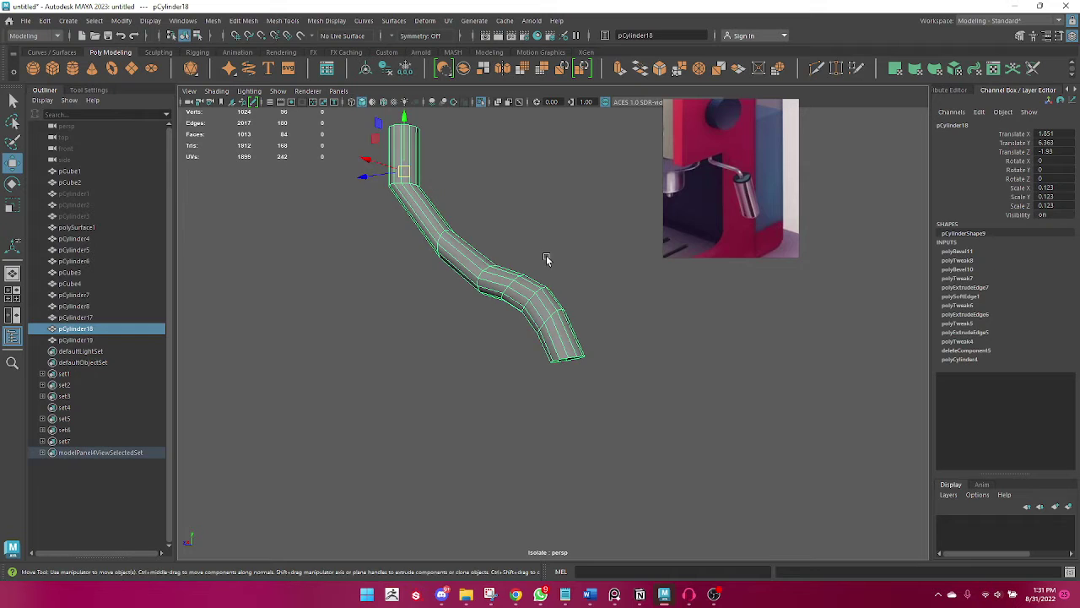
{"action": "left_click", "coordinate": [489, 52]}
{"action": "left_click", "coordinate": [721, 69]}
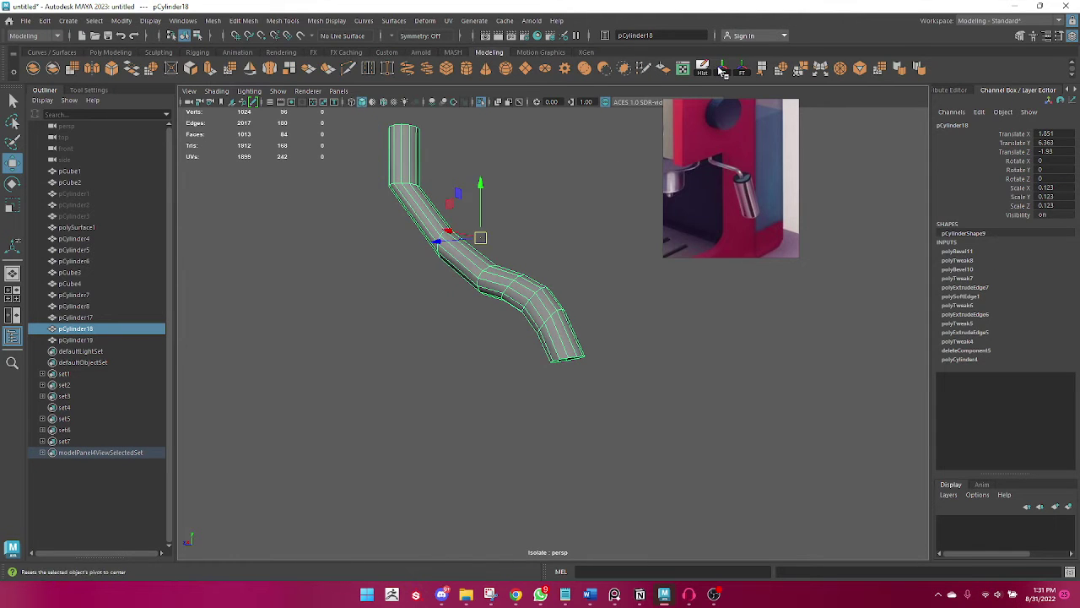
{"action": "left_click", "coordinate": [702, 68]}
{"action": "left_click", "coordinate": [738, 78]}
Rotate the pipe's tip edge loop to face straight down and shift it along X.
{"action": "left_click", "coordinate": [574, 361]}
{"action": "mouse_move", "coordinate": [574, 361]}
{"action": "left_mouse_down", "text": "alt"}
{"action": "mouse_move", "coordinate": [502, 338]}
{"action": "mouse_move", "coordinate": [555, 333]}
{"action": "left_mouse_up", "text": "alt"}
{"action": "left_click", "coordinate": [555, 333]}
{"action": "left_click", "coordinate": [559, 279]}
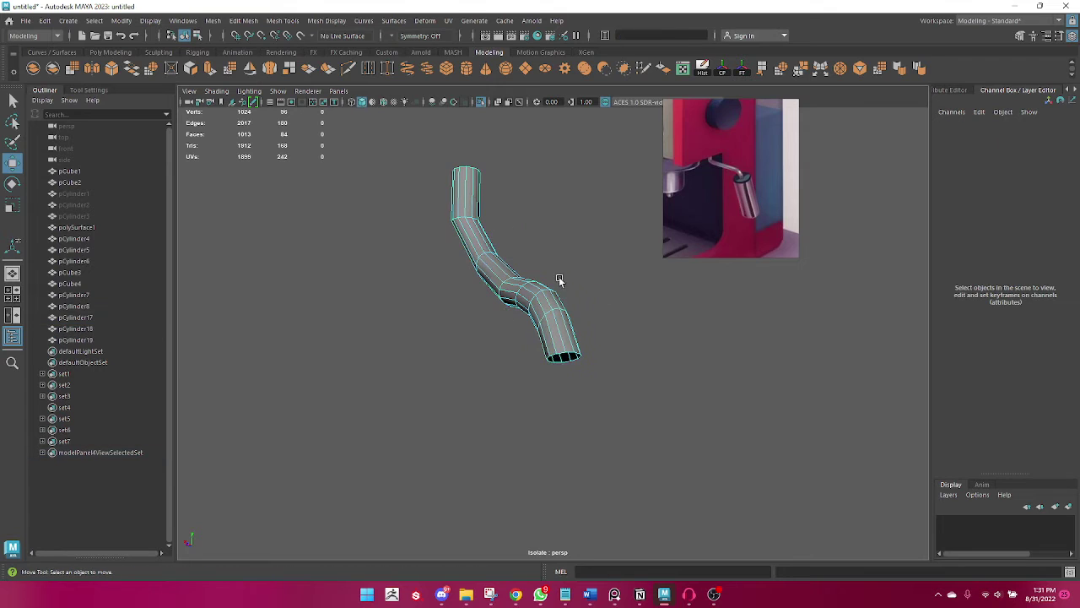
{"action": "double_click", "coordinate": [560, 354]}
{"action": "scroll", "coordinate": [557, 388], "scroll_direction": "up", "scroll_amount": 2}
{"action": "key", "text": "e"}
{"action": "left_click_drag", "start_coordinate": [602, 341], "coordinate": [614, 351]}
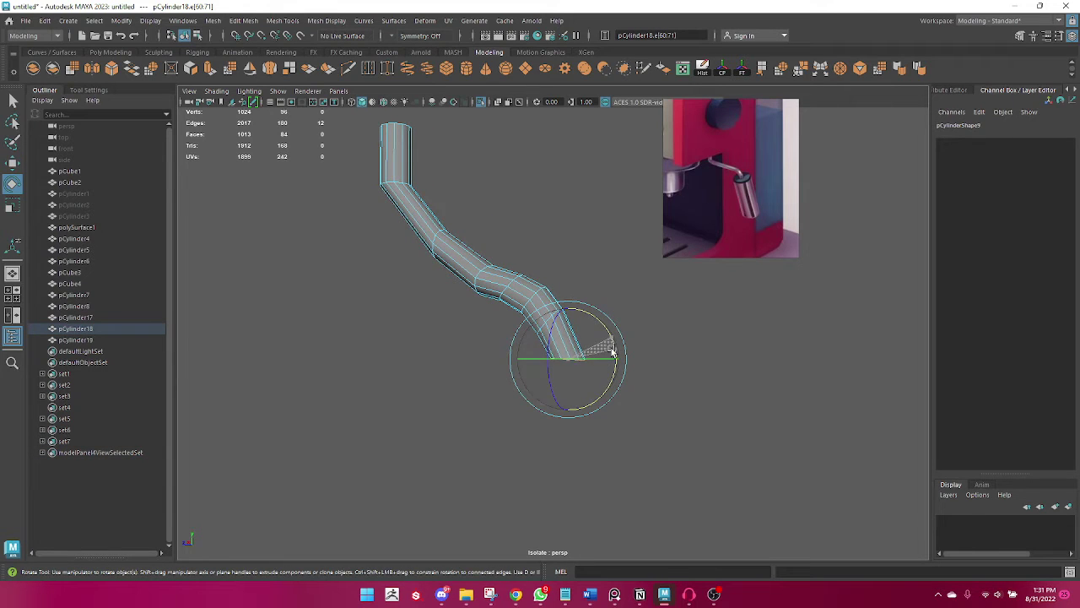
{"action": "key", "text": "w"}
{"action": "mouse_move", "coordinate": [524, 391]}
{"action": "left_mouse_down", "text": "alt"}
{"action": "mouse_move", "coordinate": [531, 355]}
{"action": "mouse_move", "coordinate": [523, 362]}
{"action": "left_mouse_up", "text": "alt"}
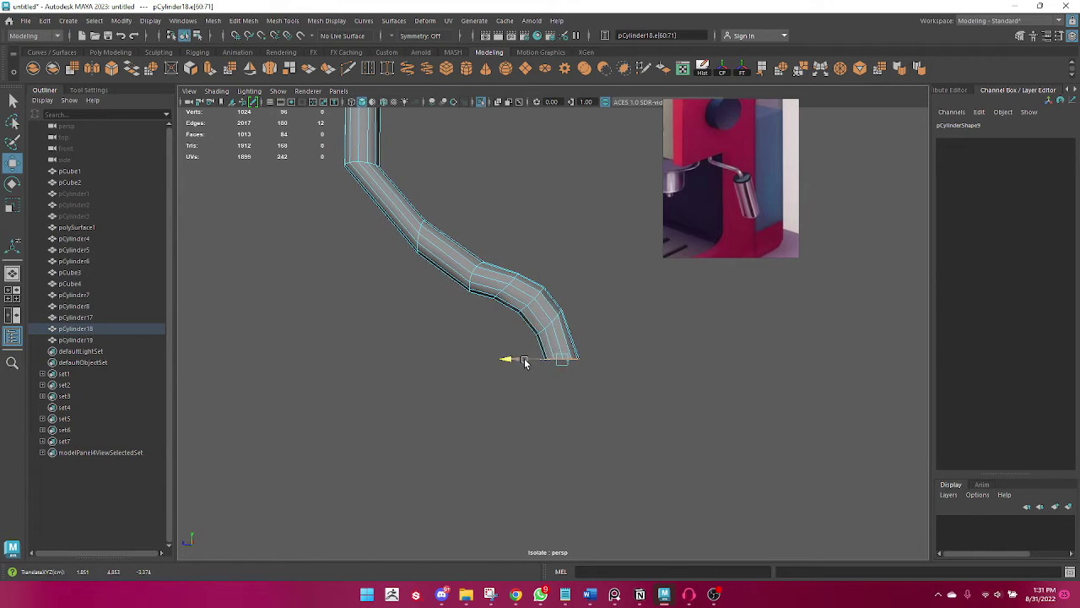
{"action": "key", "text": "q"}
{"action": "left_click", "coordinate": [643, 222]}
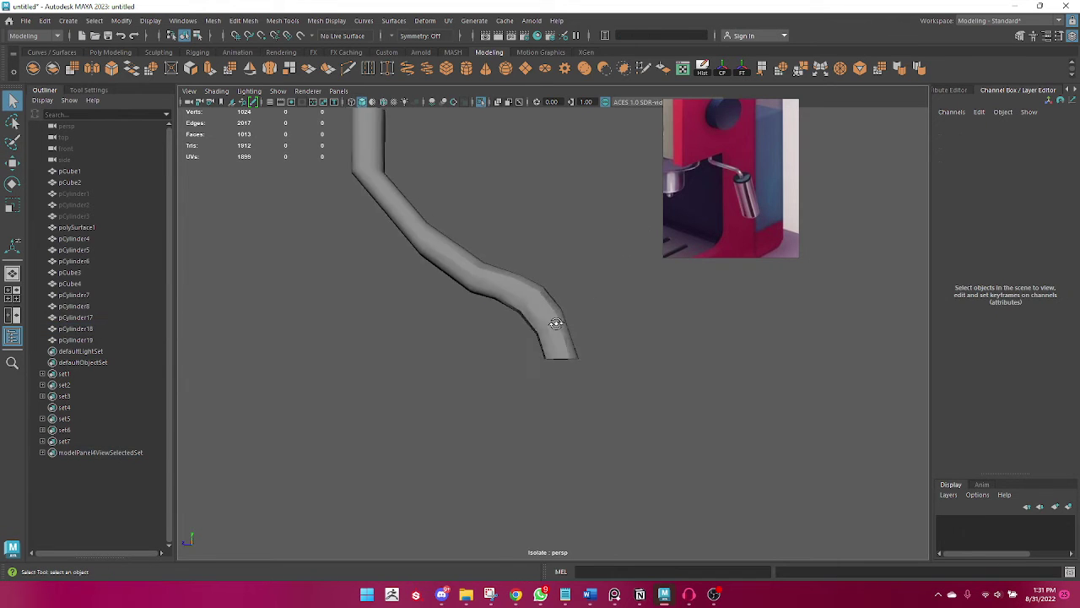
Soften the pipe's edges for smooth shading and bring the whole machine back into view.
{"action": "left_click_drag", "start_coordinate": [555, 320], "coordinate": [535, 278], "text": "alt"}
{"action": "left_click", "coordinate": [535, 278]}
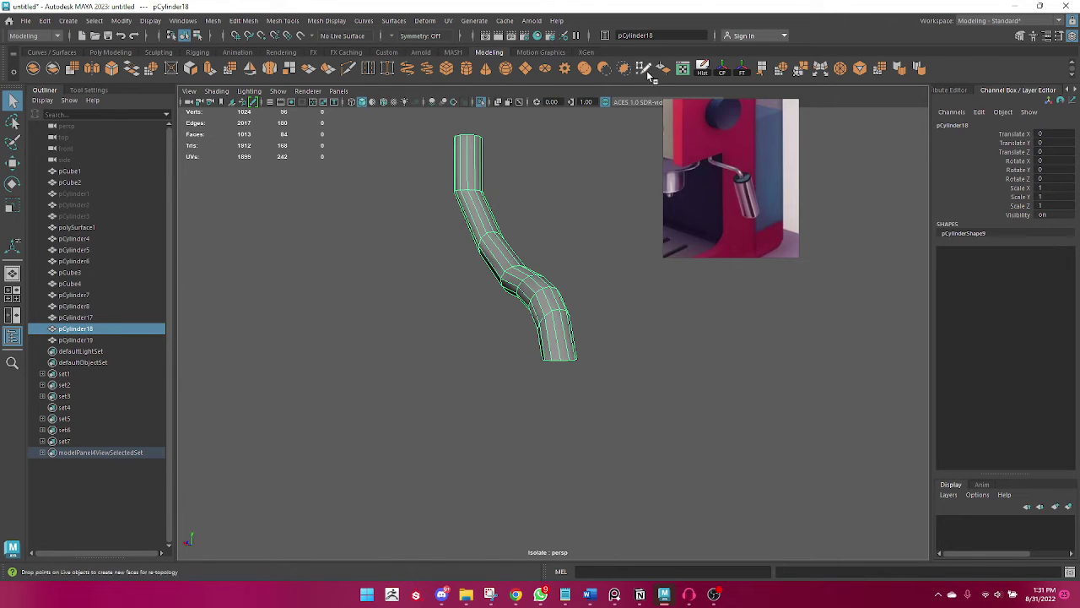
{"action": "left_click", "coordinate": [919, 67]}
{"action": "left_click", "coordinate": [611, 287]}
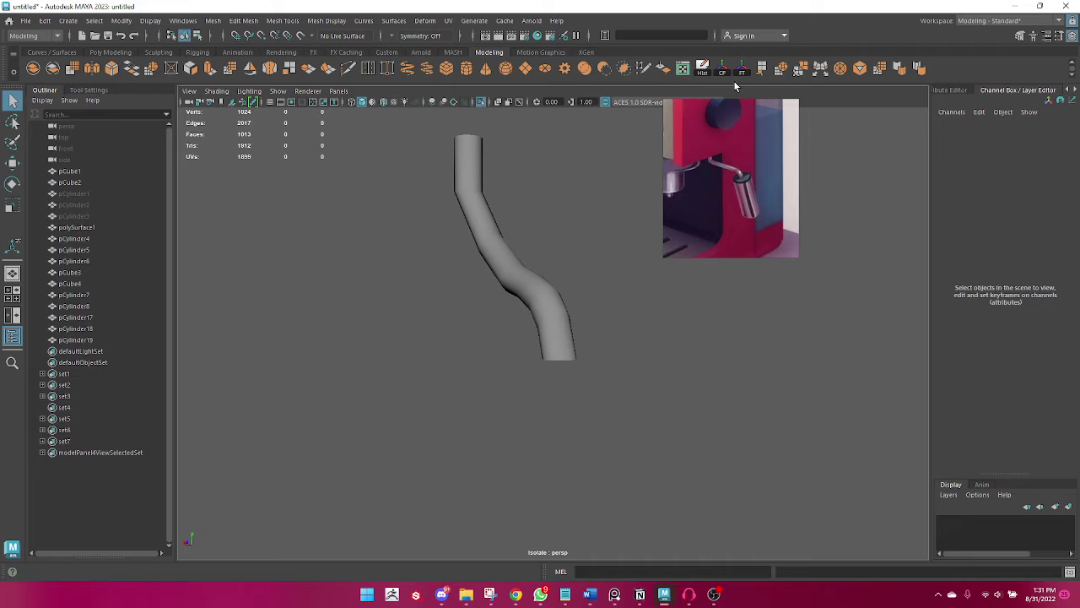
{"action": "left_click_drag", "start_coordinate": [517, 314], "coordinate": [673, 125]}
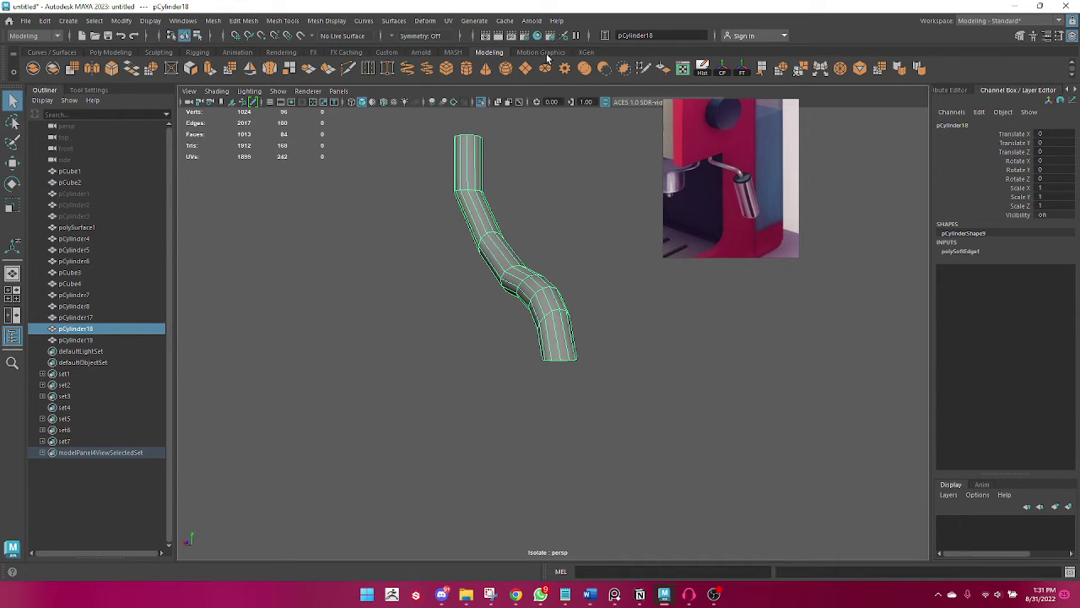
{"action": "left_click", "coordinate": [480, 101]}
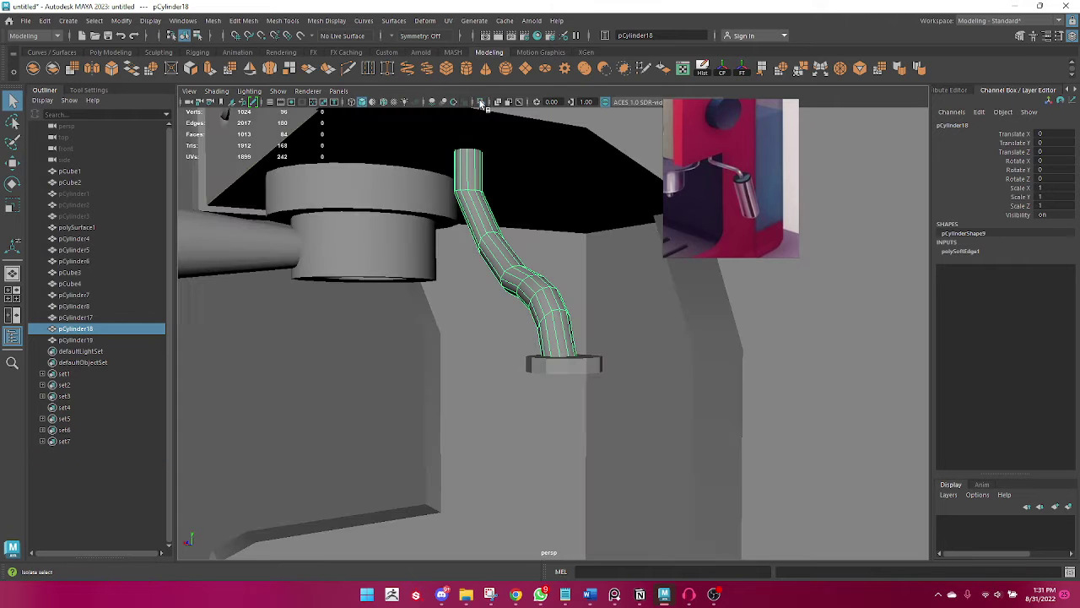
Duplicate the collar ring below the wand tip.
{"action": "mouse_move", "coordinate": [831, 405]}
{"action": "left_mouse_down", "text": "alt"}
{"action": "mouse_move", "coordinate": [784, 392]}
{"action": "mouse_move", "coordinate": [837, 396]}
{"action": "mouse_move", "coordinate": [608, 400]}
{"action": "mouse_move", "coordinate": [639, 398]}
{"action": "mouse_move", "coordinate": [569, 363]}
{"action": "left_mouse_up", "text": "alt"}
{"action": "left_click", "coordinate": [837, 399]}
{"action": "left_click", "coordinate": [569, 368]}
{"action": "key", "text": "w"}
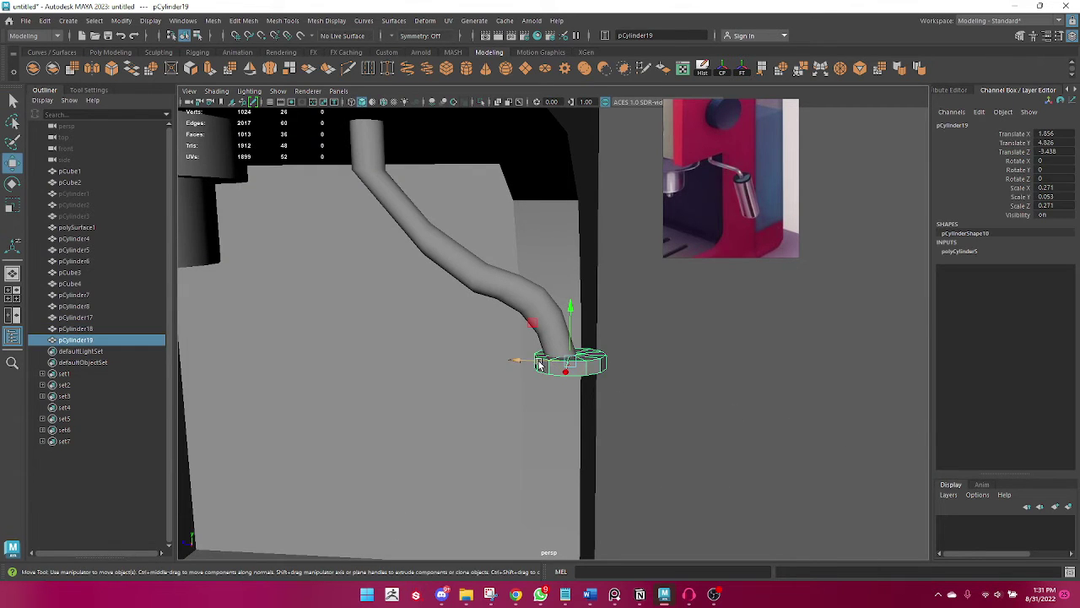
{"action": "left_click", "coordinate": [636, 406]}
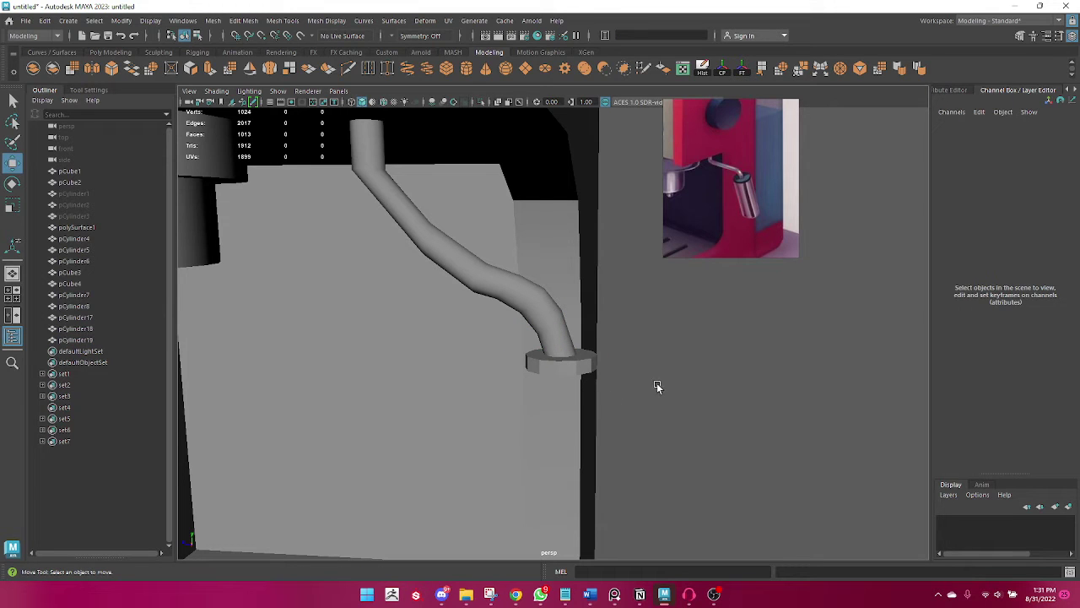
{"action": "left_click", "coordinate": [570, 374]}
{"action": "key", "text": "ctrl+d"}
{"action": "mouse_move", "coordinate": [561, 333]}
{"action": "left_mouse_down"}
{"action": "mouse_move", "coordinate": [566, 353]}
{"action": "mouse_move", "coordinate": [530, 144]}
{"action": "left_mouse_up"}
Stretch the copy into a taller, slightly slimmer nozzle sleeve hanging below the collar.
{"action": "key", "text": "r"}
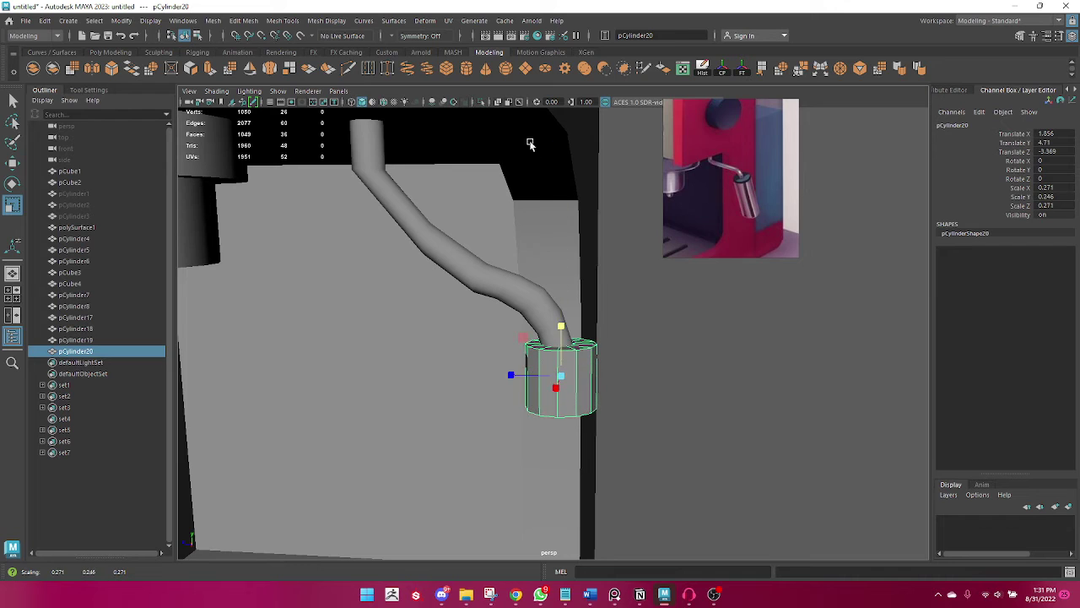
{"action": "left_click_drag", "start_coordinate": [556, 340], "coordinate": [556, 296]}
{"action": "key", "text": "w"}
{"action": "left_click_drag", "start_coordinate": [555, 355], "coordinate": [550, 393]}
{"action": "key", "text": "r"}
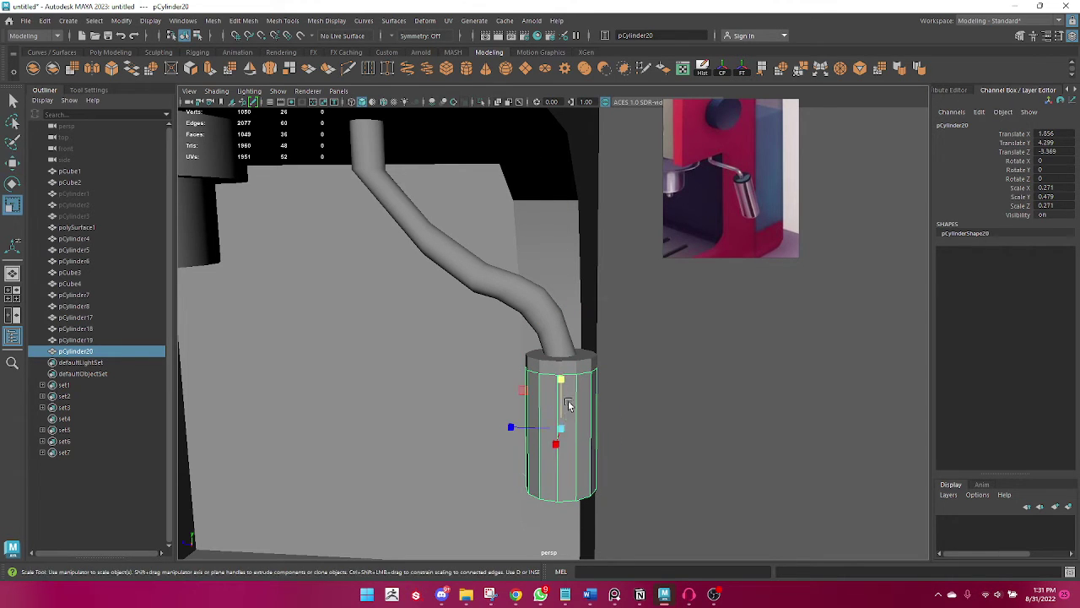
{"action": "left_click_drag", "start_coordinate": [574, 432], "coordinate": [562, 431]}
{"action": "key", "text": "w"}
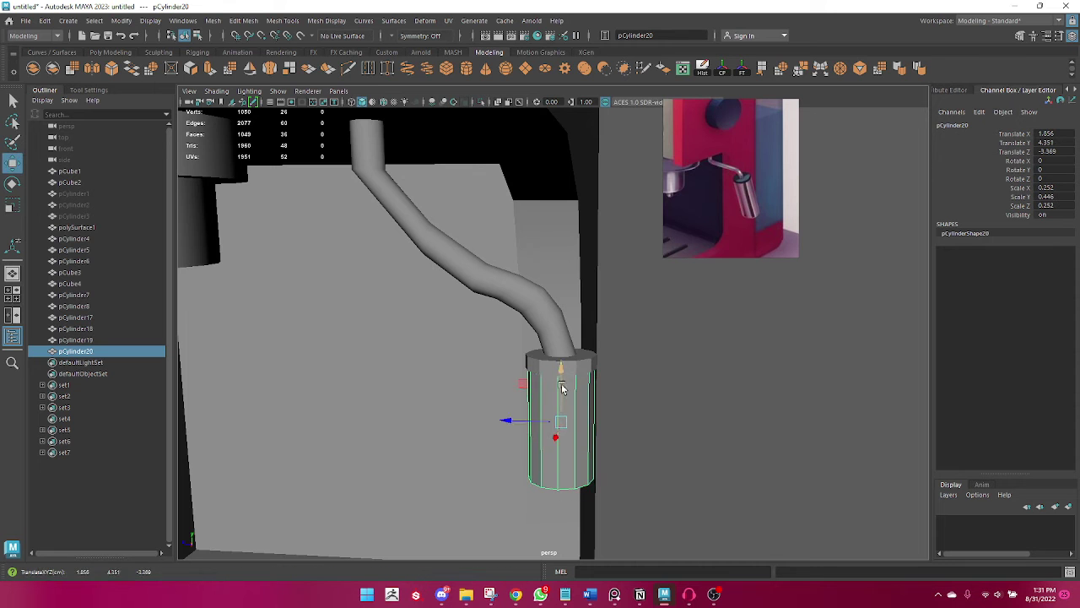
{"action": "left_click", "coordinate": [730, 405]}
{"action": "mouse_move", "coordinate": [731, 405]}
{"action": "left_mouse_down", "text": "alt"}
{"action": "mouse_move", "coordinate": [622, 362]}
{"action": "mouse_move", "coordinate": [633, 321]}
{"action": "mouse_move", "coordinate": [422, 366]}
{"action": "mouse_move", "coordinate": [596, 406]}
{"action": "left_mouse_up", "text": "alt"}
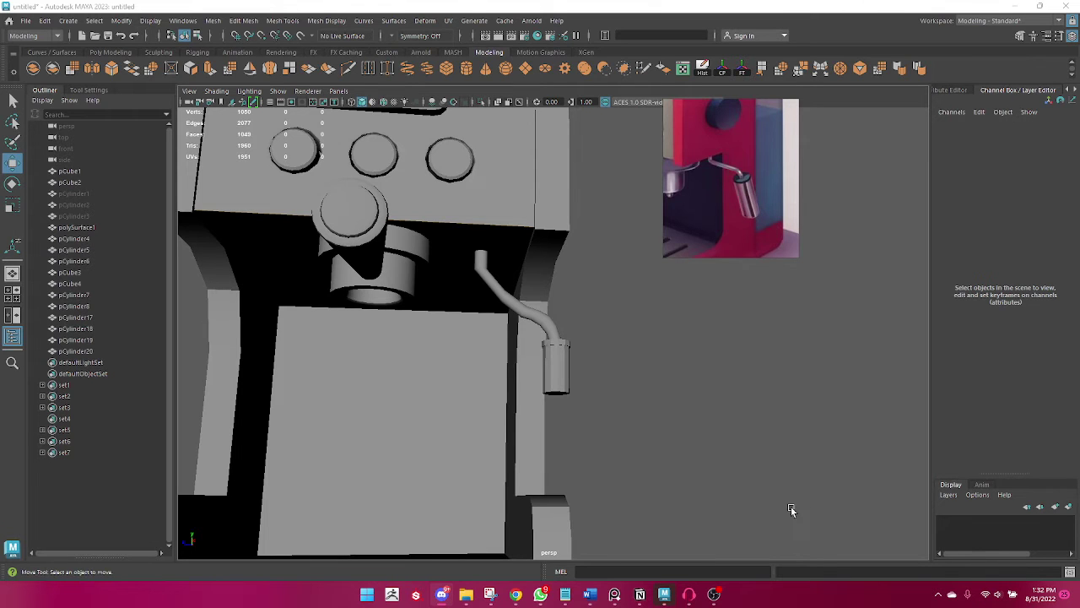
Bevel the collar's top edge loop where the steam wand meets the nozzle, using 2 segments.
{"action": "right_click_drag", "start_coordinate": [766, 497], "coordinate": [608, 362], "text": "alt"}
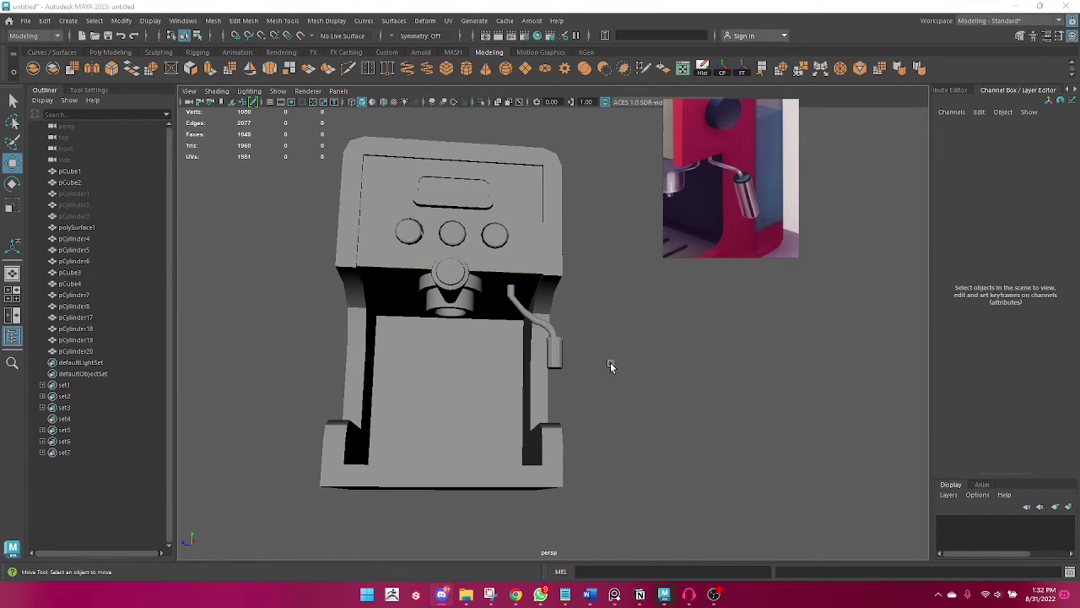
{"action": "left_click_drag", "start_coordinate": [607, 362], "coordinate": [530, 374], "text": "alt"}
{"action": "right_click_drag", "start_coordinate": [530, 373], "coordinate": [766, 456], "text": "alt"}
{"action": "mouse_move", "coordinate": [577, 419]}
{"action": "right_mouse_down", "text": "alt"}
{"action": "mouse_move", "coordinate": [531, 437]}
{"action": "mouse_move", "coordinate": [647, 475]}
{"action": "right_mouse_up", "text": "alt"}
{"action": "mouse_move", "coordinate": [646, 475]}
{"action": "left_mouse_down", "text": "alt"}
{"action": "mouse_move", "coordinate": [514, 451]}
{"action": "mouse_move", "coordinate": [511, 425]}
{"action": "mouse_move", "coordinate": [559, 339]}
{"action": "left_mouse_up", "text": "alt"}
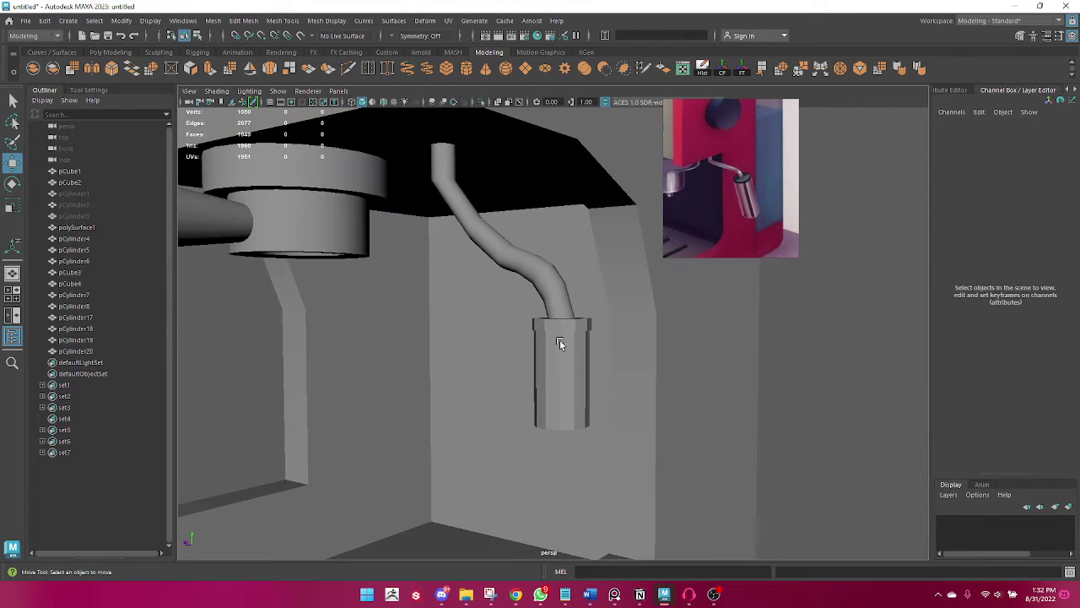
{"action": "left_click", "coordinate": [559, 339]}
{"action": "left_click_drag", "start_coordinate": [516, 418], "coordinate": [662, 394], "text": "alt"}
{"action": "key", "text": "q"}
{"action": "left_click", "coordinate": [610, 334]}
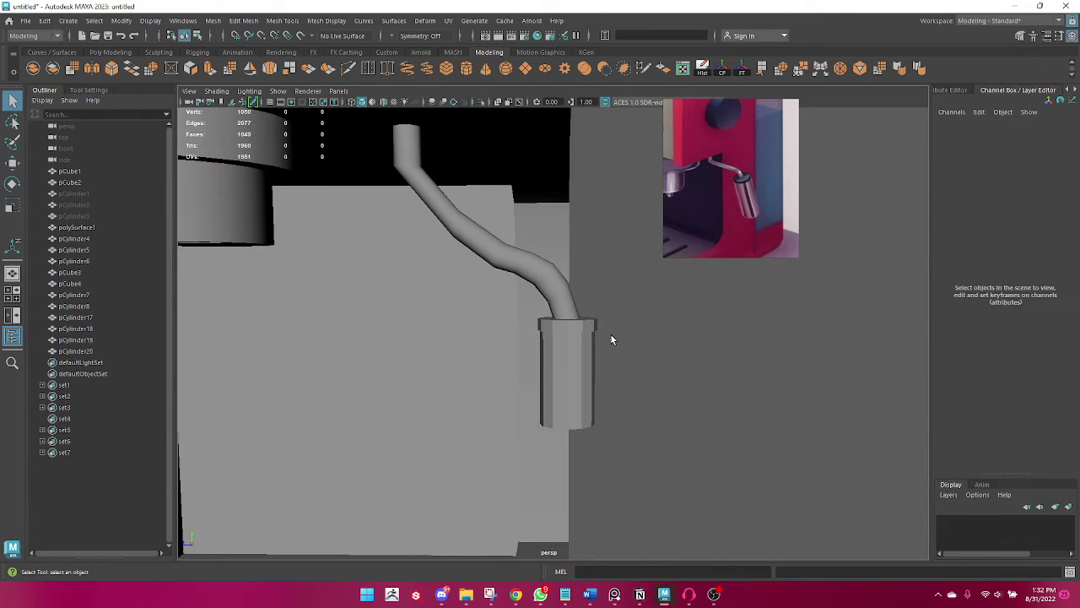
{"action": "left_click", "coordinate": [591, 325]}
{"action": "right_click_drag", "start_coordinate": [596, 258], "coordinate": [641, 243]}
{"action": "left_click_drag", "start_coordinate": [611, 338], "coordinate": [556, 383], "text": "alt"}
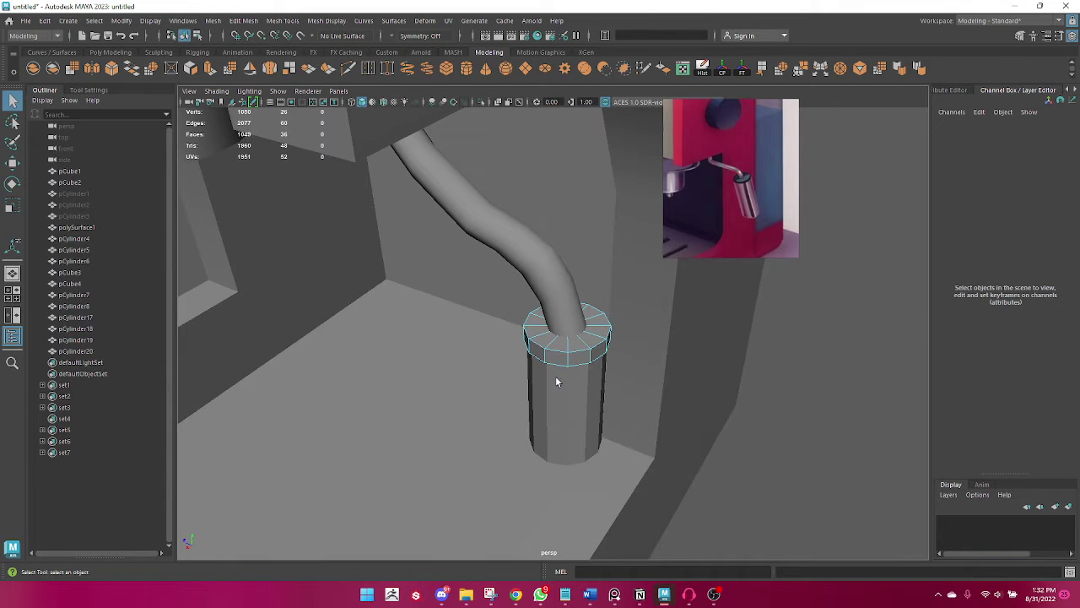
{"action": "double_click", "coordinate": [579, 352]}
{"action": "right_click_drag", "start_coordinate": [579, 353], "coordinate": [621, 336], "text": "shift"}
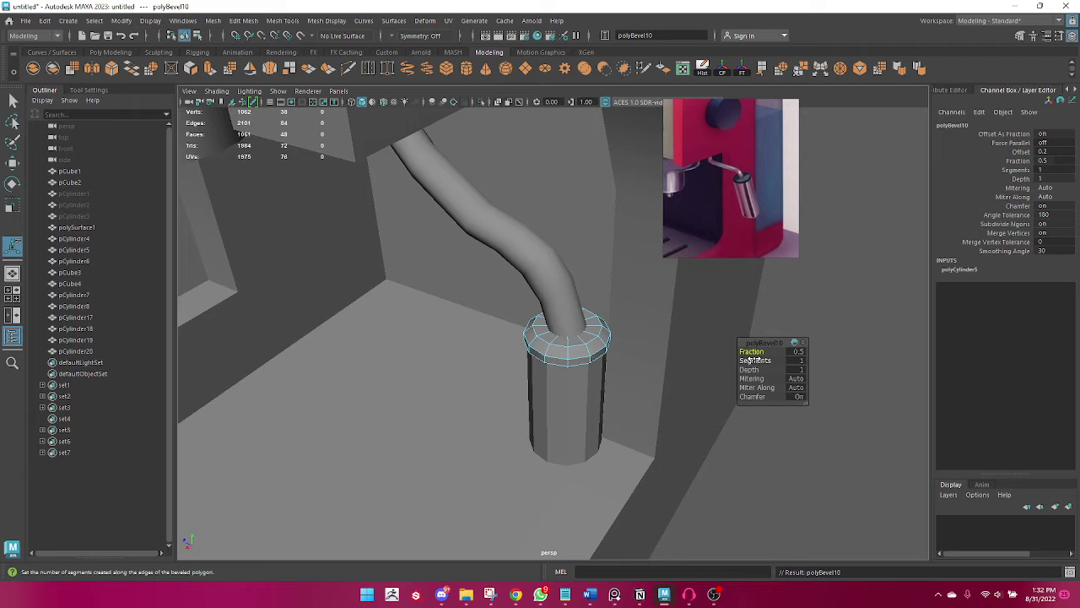
{"action": "mouse_move", "coordinate": [753, 361]}
{"action": "left_mouse_down"}
{"action": "mouse_move", "coordinate": [847, 470]}
{"action": "mouse_move", "coordinate": [801, 447]}
{"action": "mouse_move", "coordinate": [608, 410]}
{"action": "mouse_move", "coordinate": [612, 396]}
{"action": "left_mouse_up"}
{"action": "scroll", "coordinate": [611, 396], "scroll_direction": "up", "scroll_amount": 2}
Bevel the remaining edges of the nozzle collar.
{"action": "right_click", "coordinate": [537, 291]}
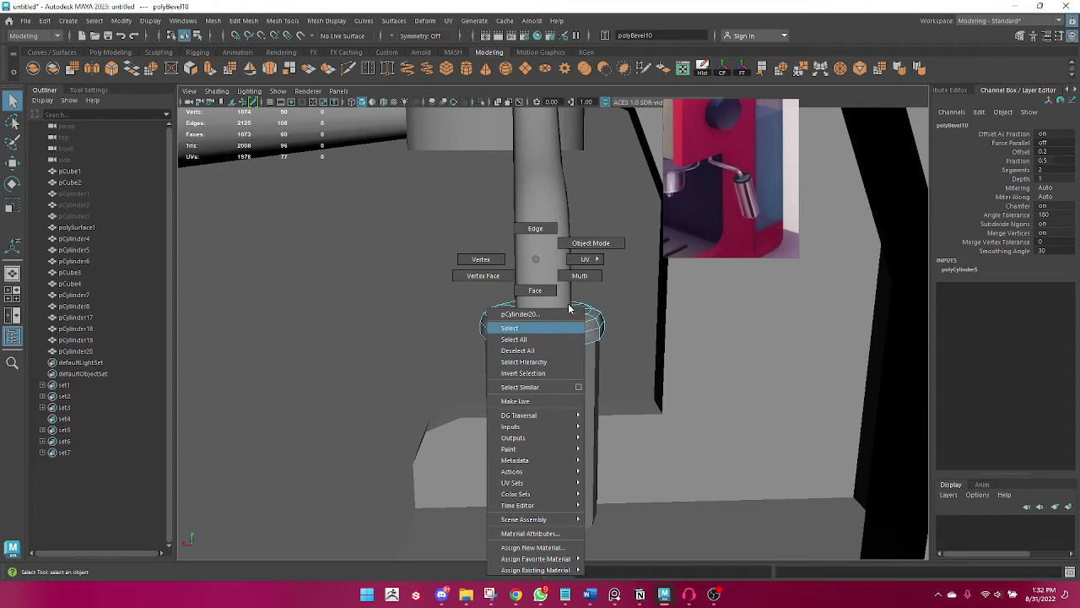
{"action": "left_click", "coordinate": [588, 242]}
{"action": "right_click_drag", "start_coordinate": [572, 321], "coordinate": [555, 243]}
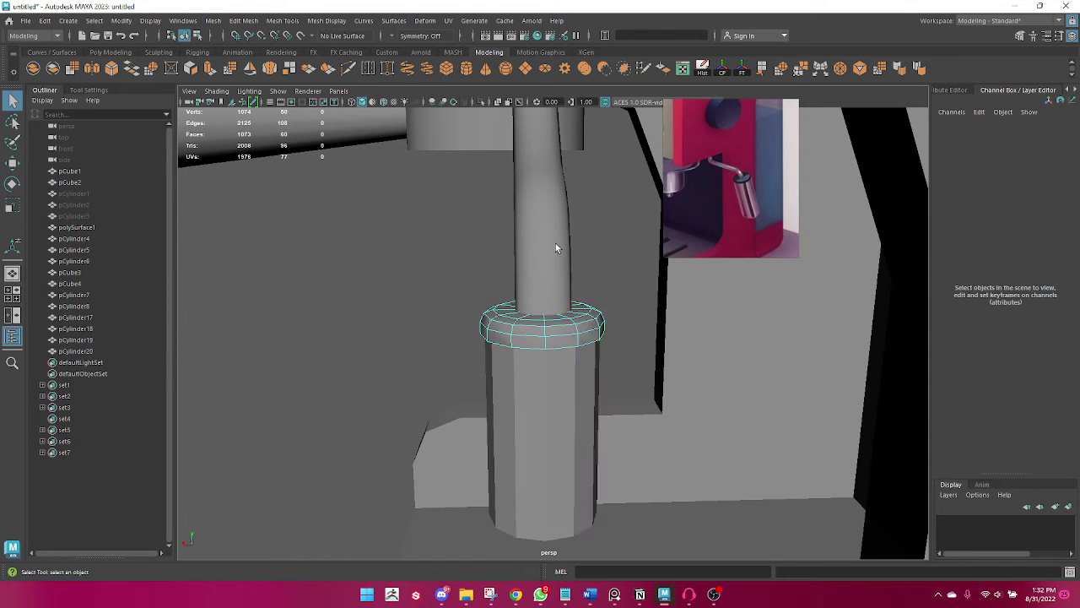
{"action": "left_click_drag", "start_coordinate": [555, 244], "coordinate": [495, 374], "text": "alt"}
{"action": "scroll", "coordinate": [495, 373], "scroll_direction": "up", "scroll_amount": 1}
{"action": "left_click", "coordinate": [545, 325]}
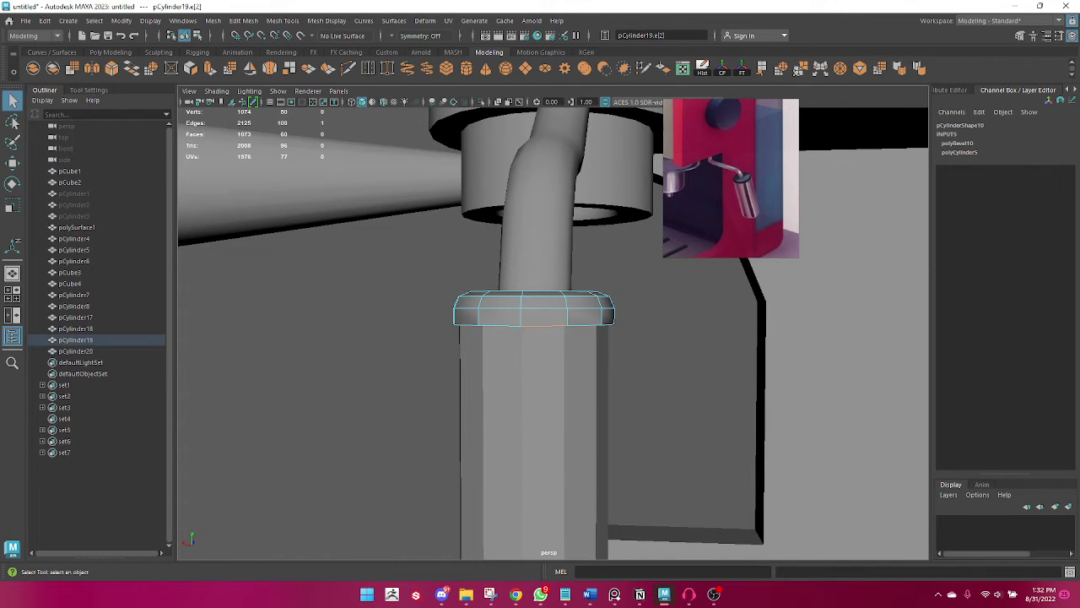
{"action": "left_click_drag", "start_coordinate": [653, 397], "coordinate": [517, 354], "text": "alt"}
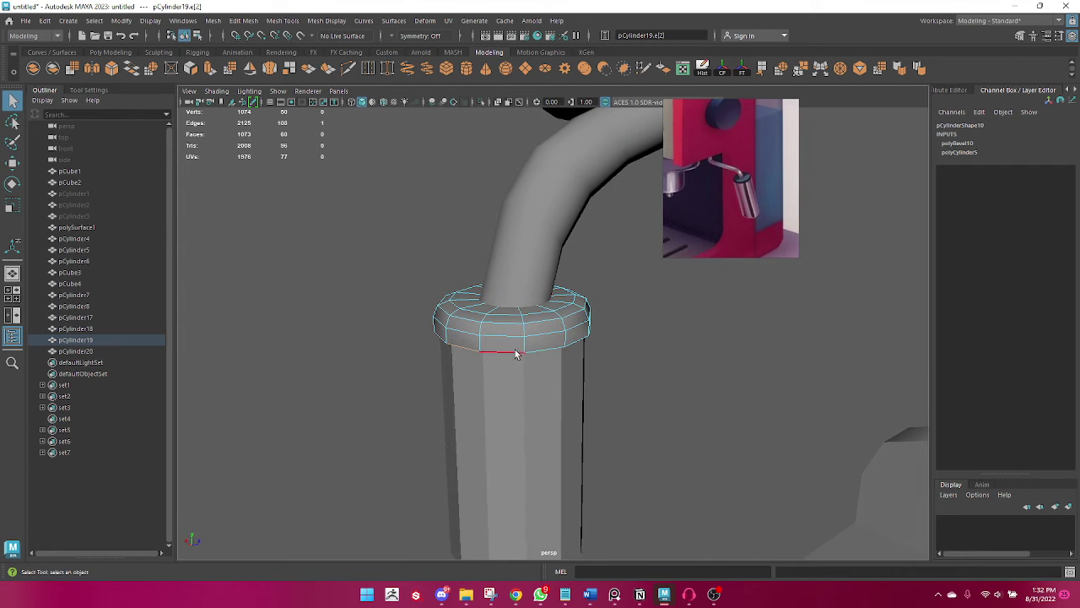
{"action": "right_click_drag", "start_coordinate": [510, 354], "coordinate": [550, 357], "text": "shift"}
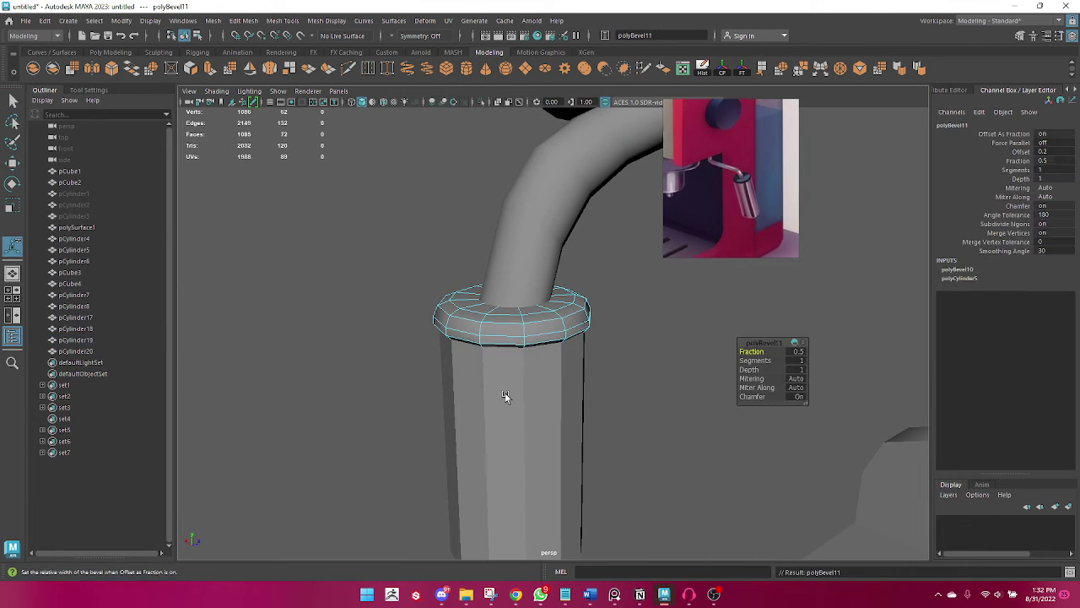
{"action": "left_click_drag", "start_coordinate": [506, 394], "coordinate": [587, 376], "text": "alt"}
Return to object mode and select the steam wand nozzle cylinder to check the bent pipe.
{"action": "key", "text": "q"}
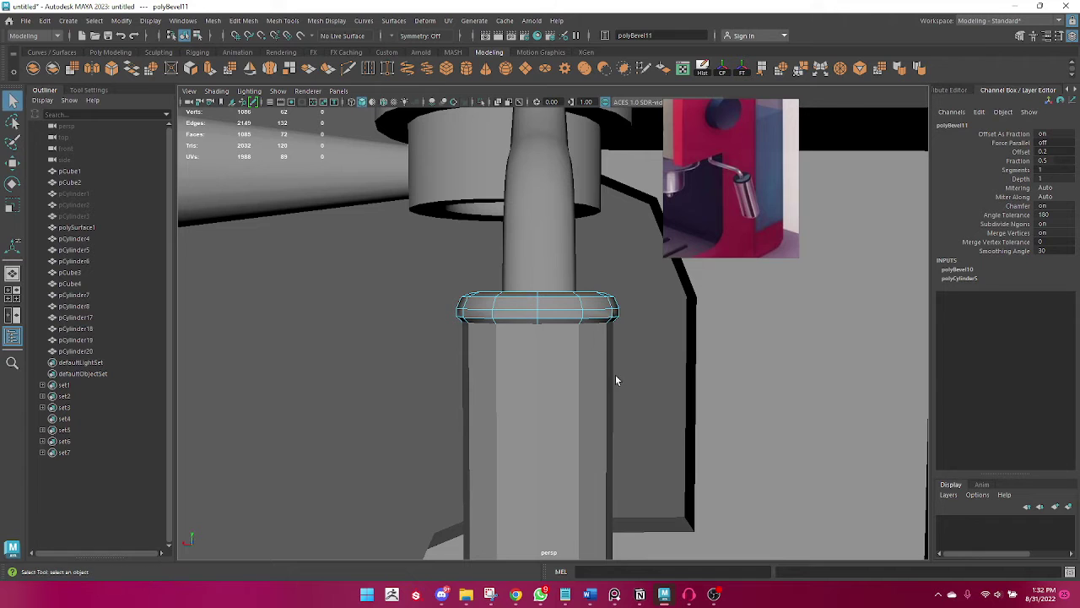
{"action": "right_click_drag", "start_coordinate": [553, 331], "coordinate": [608, 249]}
{"action": "left_click", "coordinate": [615, 338]}
{"action": "scroll", "coordinate": [615, 338], "scroll_direction": "down", "scroll_amount": 3}
{"action": "left_click_drag", "start_coordinate": [616, 344], "coordinate": [666, 380], "text": "alt"}
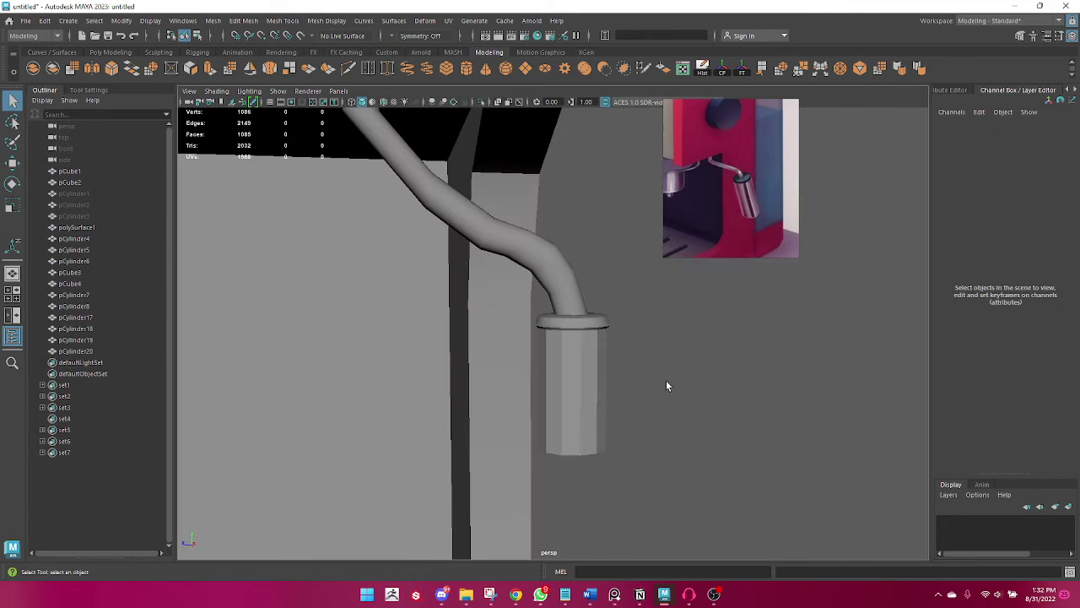
{"action": "left_click", "coordinate": [589, 371]}
{"action": "key", "text": "w"}
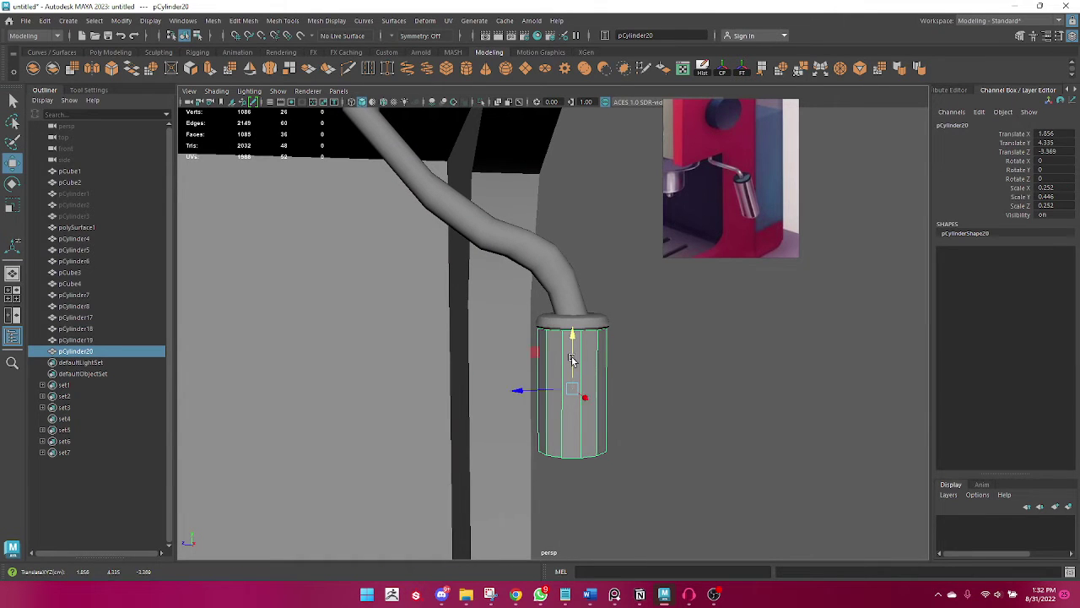
{"action": "key", "text": "e"}
{"action": "key", "text": "q"}
{"action": "scroll", "coordinate": [601, 380], "scroll_direction": "up", "scroll_amount": 2}
{"action": "scroll", "coordinate": [601, 380], "scroll_direction": "up", "scroll_amount": 2}
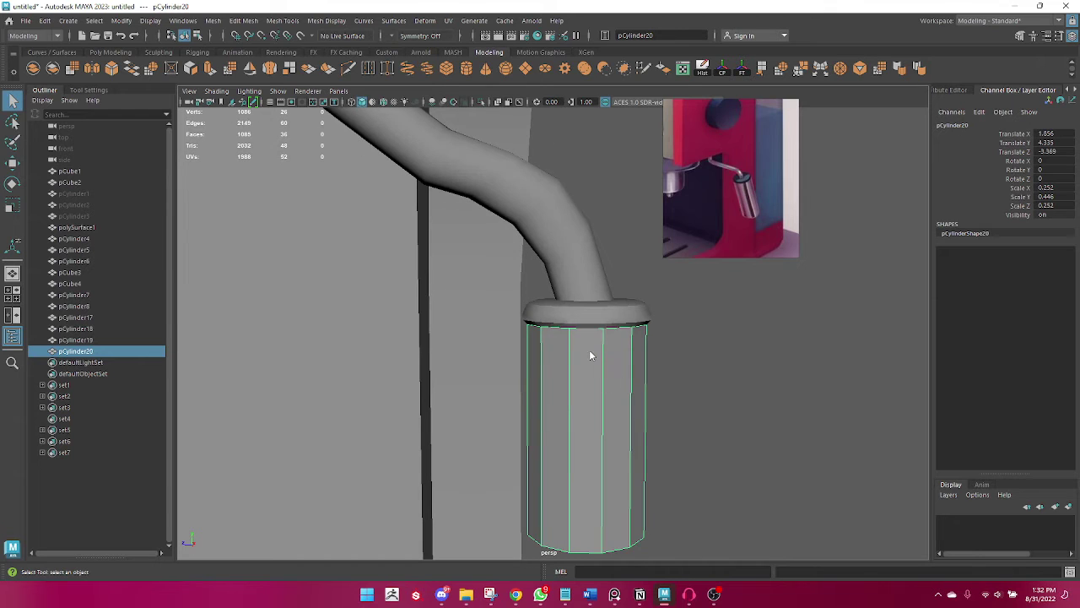
Soften the edges of the nozzle collar pCylinder19 for smooth shading.
{"action": "right_click_drag", "start_coordinate": [591, 356], "coordinate": [639, 245]}
{"action": "left_click_drag", "start_coordinate": [639, 244], "coordinate": [568, 363], "text": "alt"}
{"action": "left_click", "coordinate": [567, 363]}
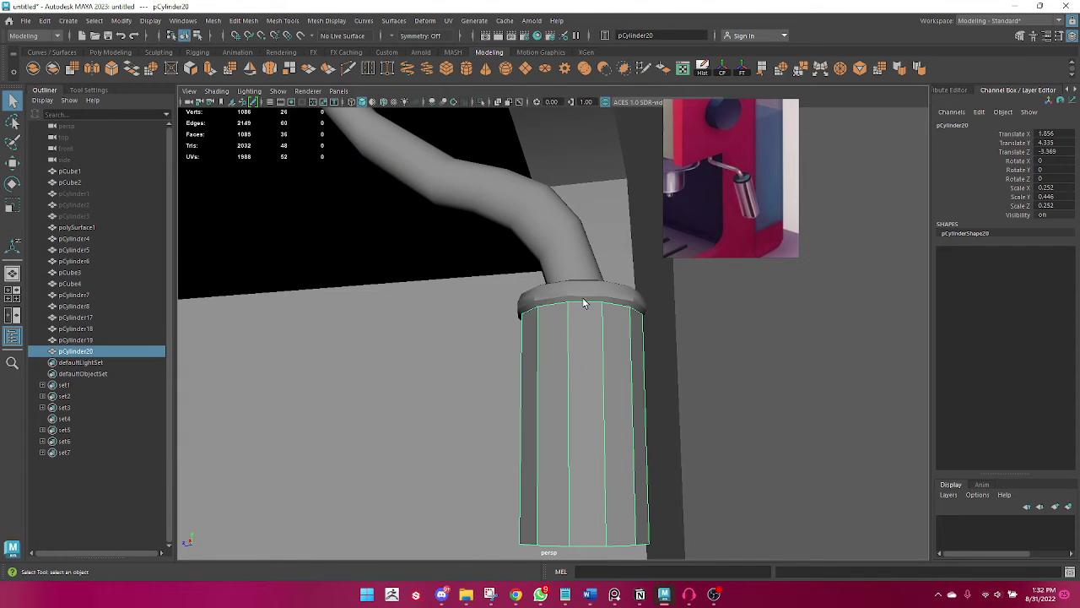
{"action": "left_click", "coordinate": [919, 72]}
{"action": "scroll", "coordinate": [592, 380], "scroll_direction": "down", "scroll_amount": 5}
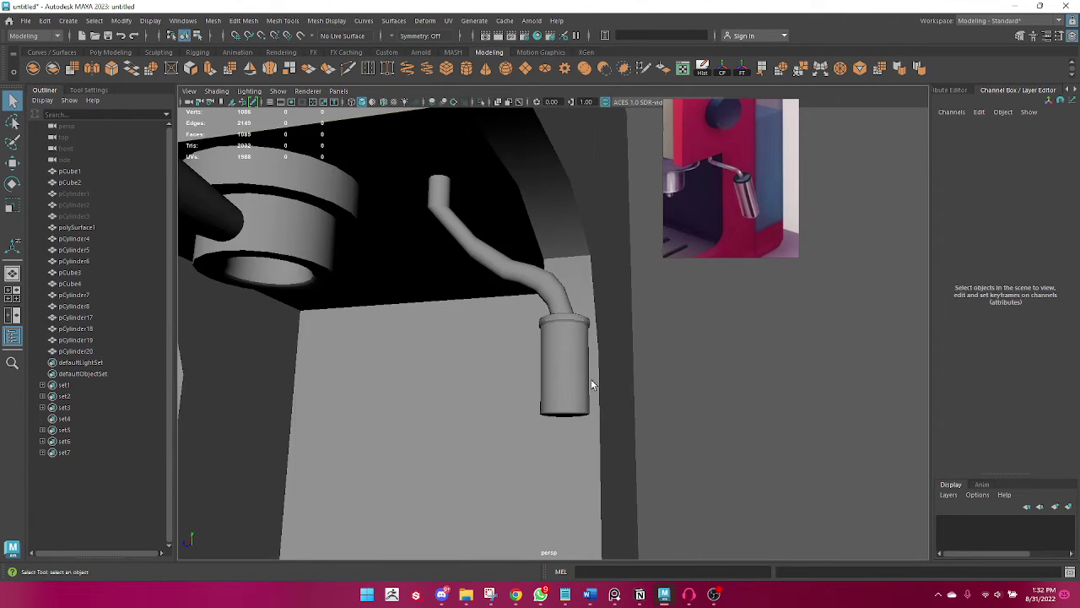
{"action": "left_click", "coordinate": [898, 118]}
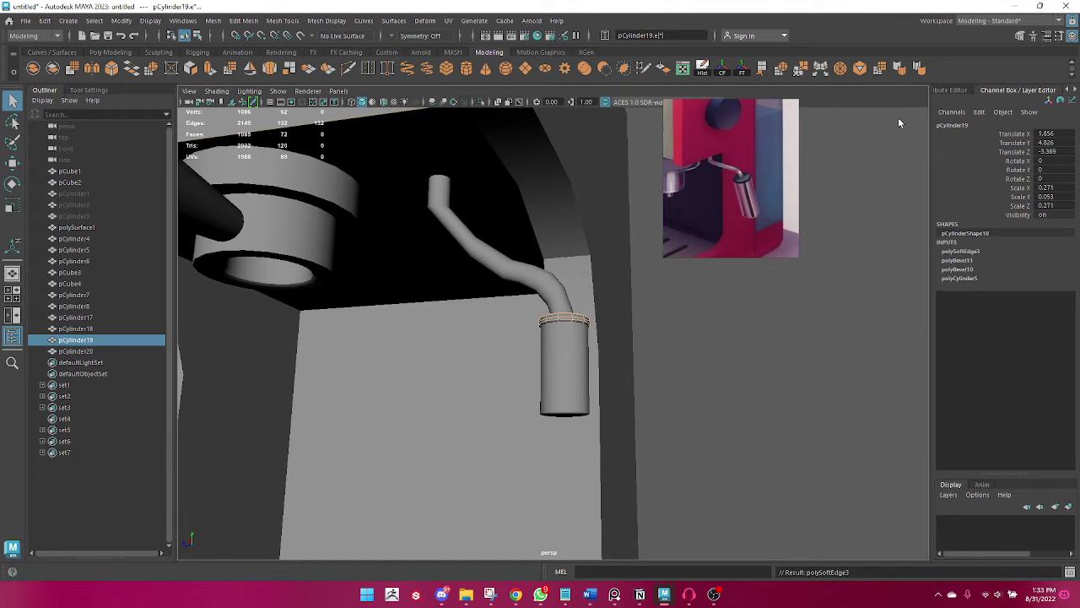
{"action": "scroll", "coordinate": [746, 377], "scroll_direction": "down", "scroll_amount": 5}
{"action": "mouse_move", "coordinate": [746, 376]}
{"action": "left_mouse_down", "text": "alt"}
{"action": "mouse_move", "coordinate": [408, 385]}
{"action": "mouse_move", "coordinate": [254, 362]}
{"action": "left_mouse_up", "text": "alt"}
{"action": "left_click_drag", "start_coordinate": [622, 365], "coordinate": [555, 374], "text": "alt"}
{"action": "mouse_move", "coordinate": [555, 374]}
{"action": "right_mouse_down", "text": "alt"}
{"action": "mouse_move", "coordinate": [509, 369]}
{"action": "mouse_move", "coordinate": [633, 392]}
{"action": "right_mouse_up", "text": "alt"}
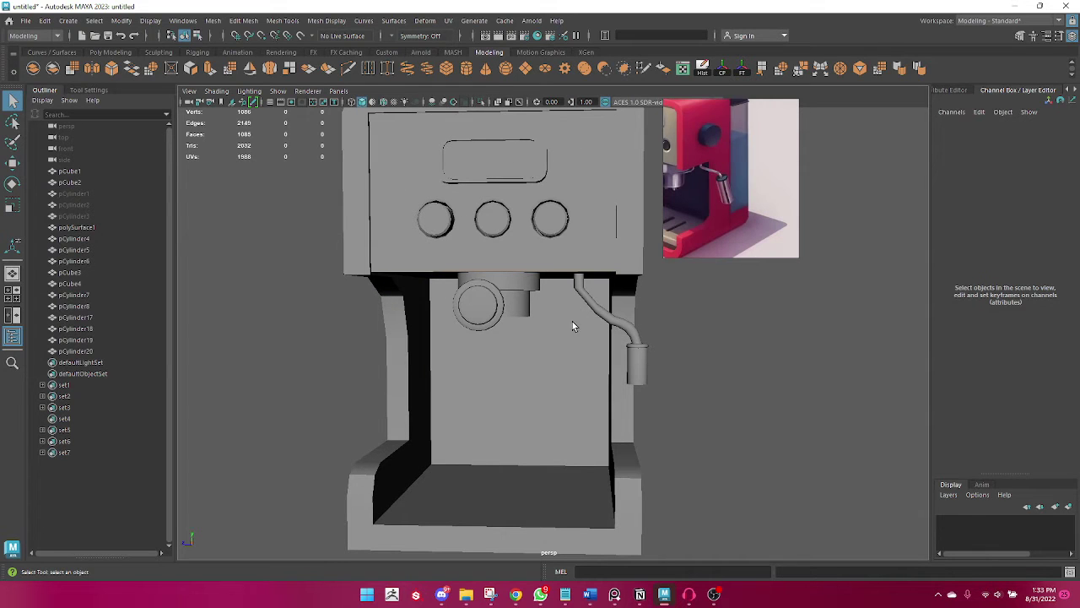
Move the reference picture aside and orbit the machine to compare it with the reference.
{"action": "mouse_move", "coordinate": [572, 322]}
{"action": "left_mouse_down", "text": "alt"}
{"action": "mouse_move", "coordinate": [494, 308]}
{"action": "mouse_move", "coordinate": [465, 354]}
{"action": "mouse_move", "coordinate": [570, 330]}
{"action": "left_mouse_up", "text": "alt"}
{"action": "scroll", "coordinate": [571, 329], "scroll_direction": "down", "scroll_amount": 3}
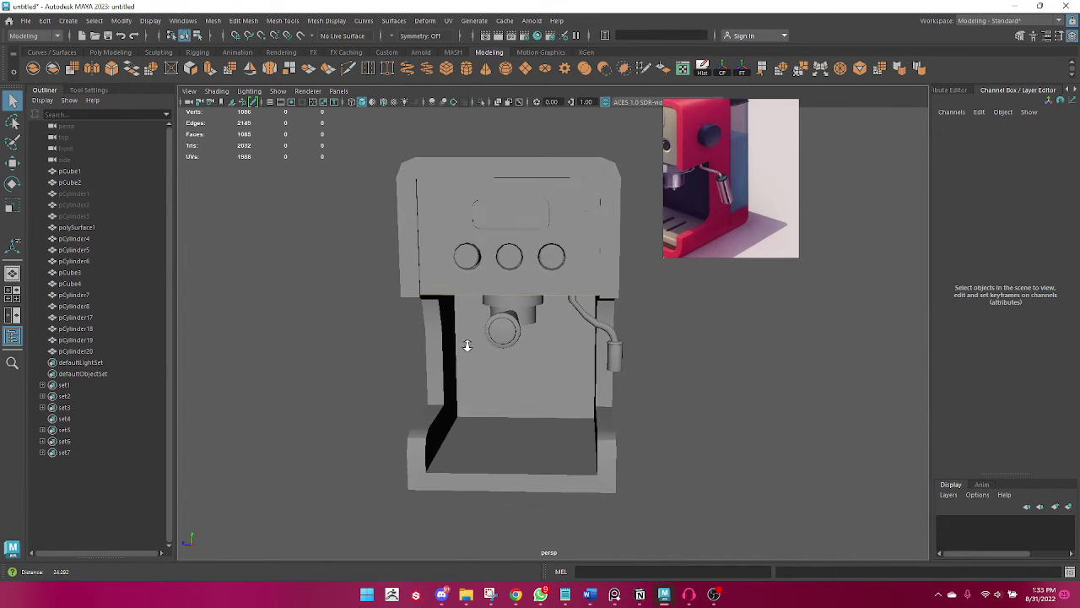
{"action": "scroll", "coordinate": [464, 342], "scroll_direction": "down", "scroll_amount": 3}
{"action": "scroll", "coordinate": [731, 177], "scroll_direction": "down", "scroll_amount": 2}
{"action": "scroll", "coordinate": [608, 243], "scroll_direction": "down", "scroll_amount": 1}
{"action": "left_click_drag", "start_coordinate": [610, 248], "coordinate": [465, 379], "text": "alt"}
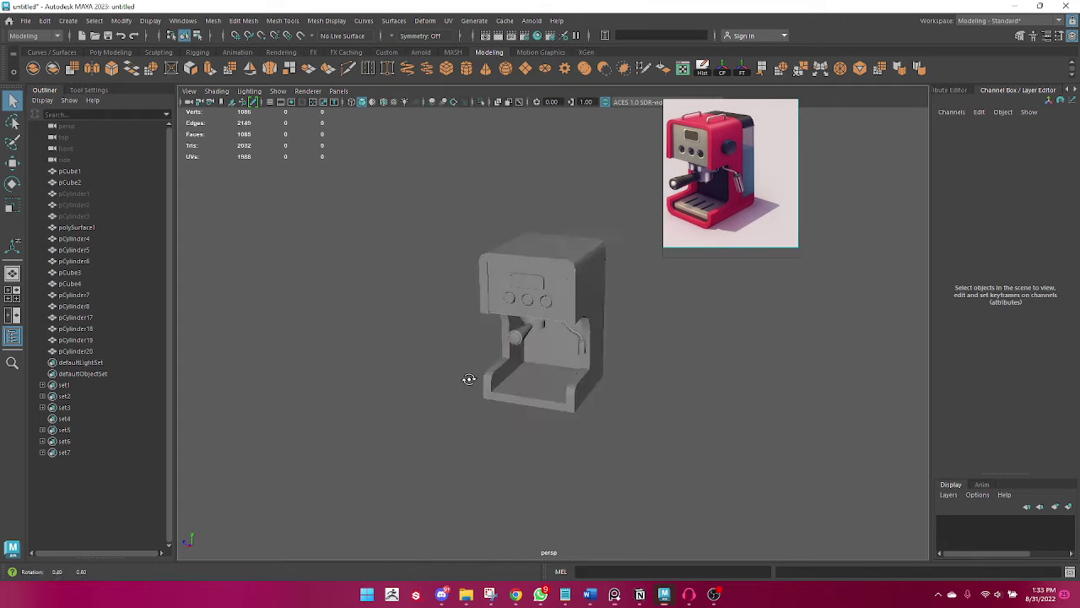
{"action": "right_click_drag", "start_coordinate": [465, 379], "coordinate": [631, 410], "text": "alt"}
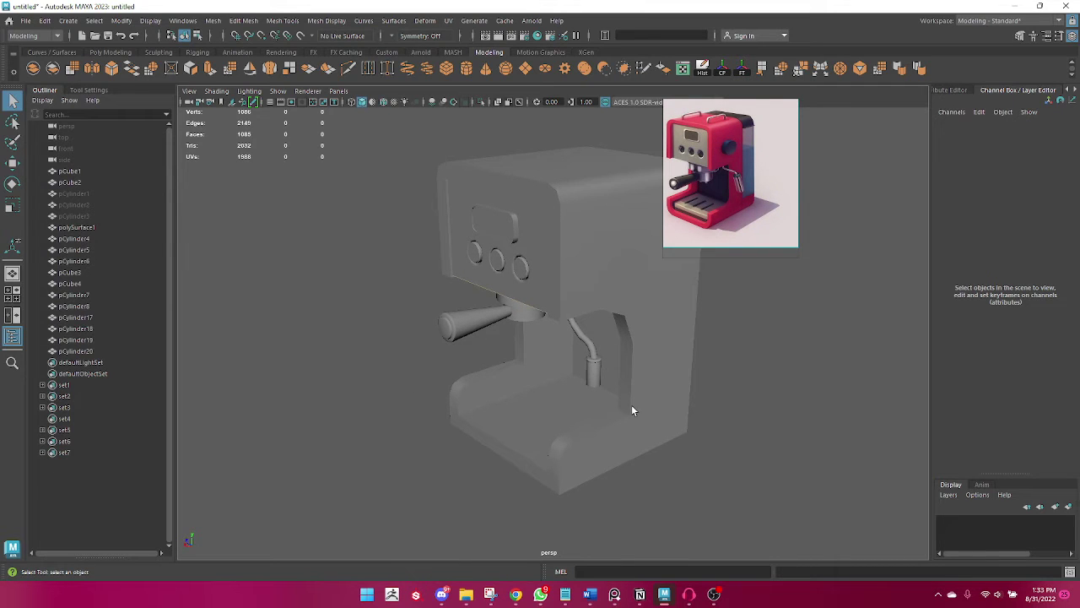
{"action": "left_click_drag", "start_coordinate": [707, 230], "coordinate": [833, 270]}
{"action": "mouse_move", "coordinate": [668, 354]}
{"action": "left_mouse_down", "text": "alt"}
{"action": "mouse_move", "coordinate": [509, 417]}
{"action": "mouse_move", "coordinate": [542, 415]}
{"action": "mouse_move", "coordinate": [588, 398]}
{"action": "mouse_move", "coordinate": [529, 371]}
{"action": "mouse_move", "coordinate": [496, 373]}
{"action": "left_mouse_up", "text": "alt"}
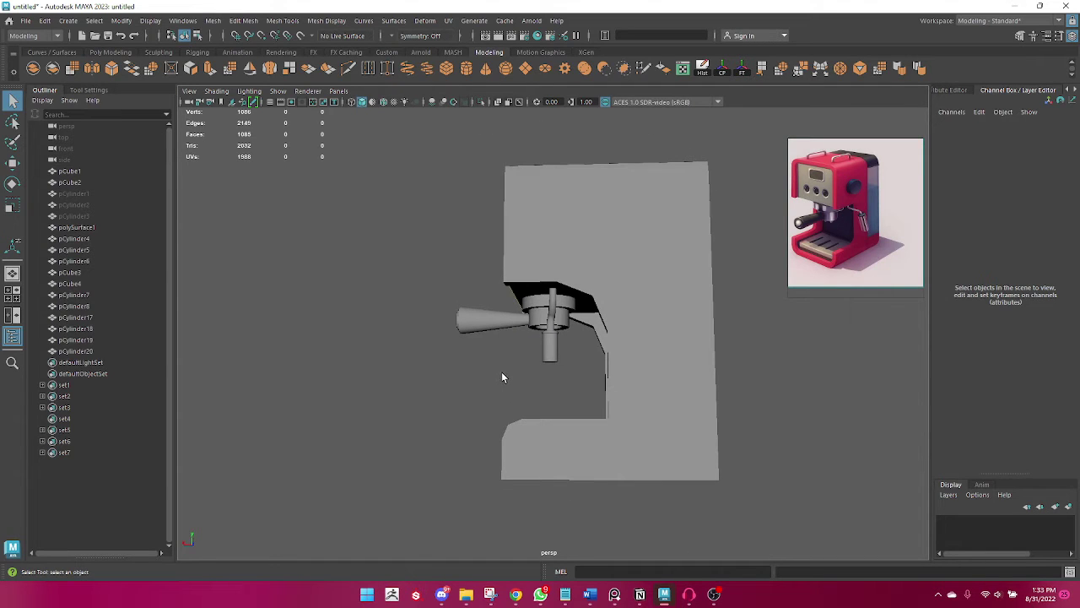
{"action": "mouse_move", "coordinate": [618, 318]}
{"action": "left_mouse_down", "text": "alt"}
{"action": "mouse_move", "coordinate": [619, 300]}
{"action": "mouse_move", "coordinate": [707, 335]}
{"action": "left_mouse_up", "text": "alt"}
Select the main body pCube1 and bring up its editing-mode marking menu.
{"action": "left_click", "coordinate": [620, 302]}
{"action": "left_click", "coordinate": [701, 381]}
{"action": "mouse_move", "coordinate": [701, 381]}
{"action": "left_mouse_down", "text": "alt"}
{"action": "mouse_move", "coordinate": [543, 366]}
{"action": "mouse_move", "coordinate": [627, 386]}
{"action": "mouse_move", "coordinate": [620, 392]}
{"action": "left_mouse_up", "text": "alt"}
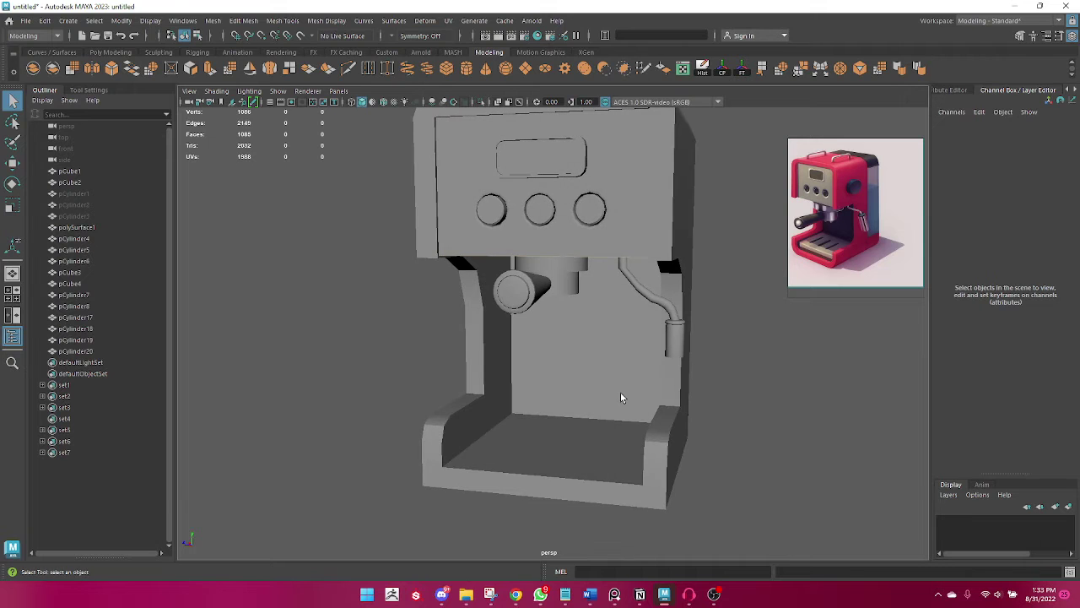
{"action": "left_click", "coordinate": [688, 402]}
{"action": "mouse_move", "coordinate": [750, 409]}
{"action": "left_mouse_down", "text": "alt"}
{"action": "mouse_move", "coordinate": [679, 395]}
{"action": "mouse_move", "coordinate": [660, 405]}
{"action": "mouse_move", "coordinate": [676, 422]}
{"action": "left_mouse_up", "text": "alt"}
{"action": "right_click_drag", "start_coordinate": [683, 258], "coordinate": [684, 439]}
Bevel the inner vertical corner edge of pCube1 with 2 segments.
{"action": "right_click_drag", "start_coordinate": [674, 244], "coordinate": [676, 240]}
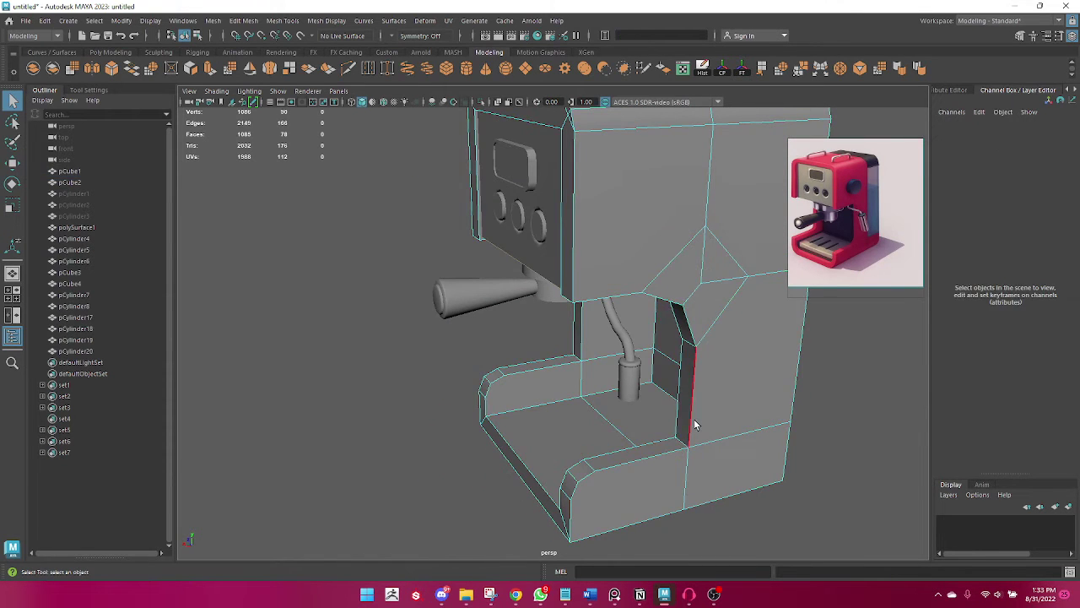
{"action": "left_click", "coordinate": [683, 438]}
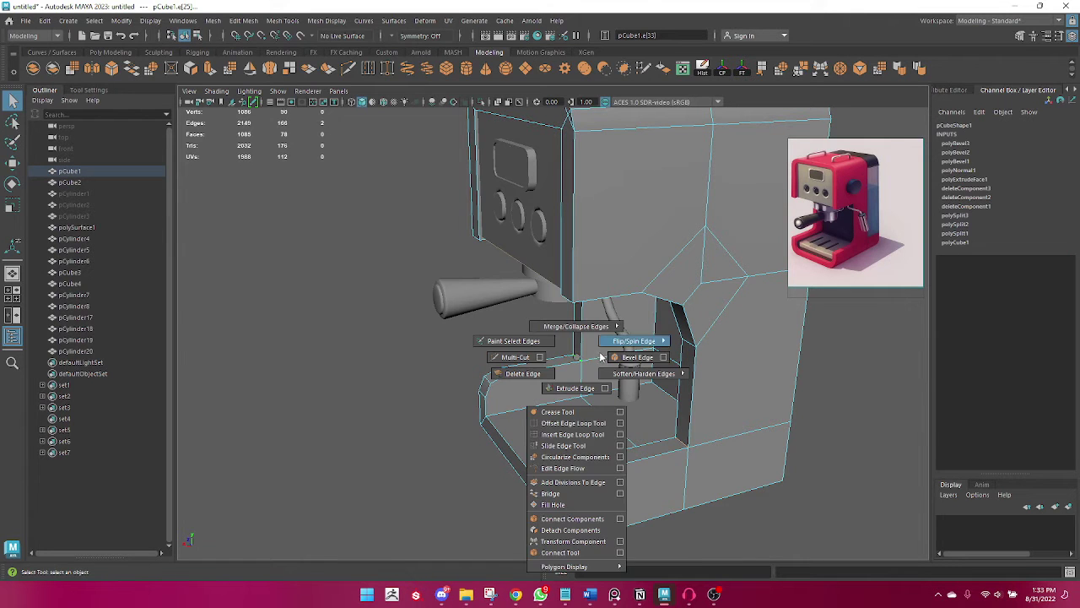
{"action": "right_click_drag", "start_coordinate": [579, 360], "coordinate": [633, 340], "text": "shift"}
{"action": "left_click", "coordinate": [764, 361]}
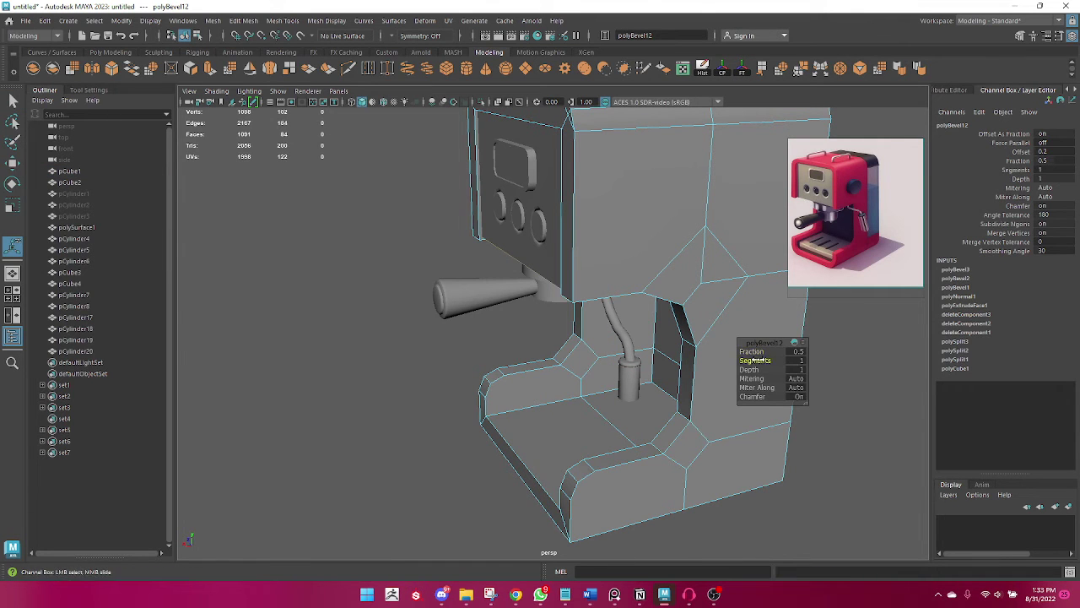
{"action": "middle_click_drag", "start_coordinate": [764, 363], "coordinate": [743, 422]}
{"action": "left_click_drag", "start_coordinate": [724, 445], "coordinate": [744, 433], "text": "alt"}
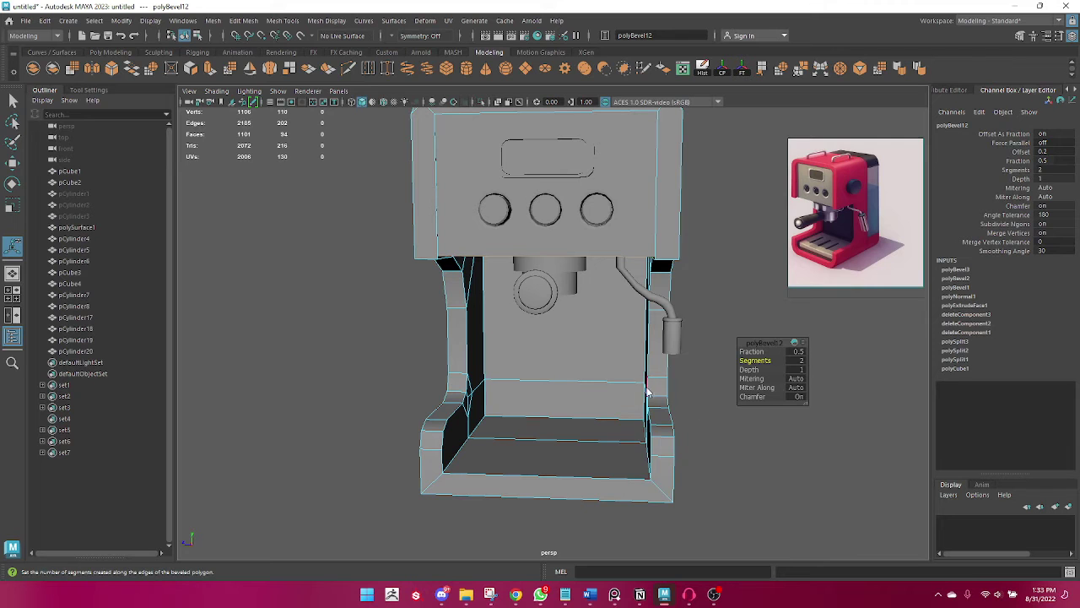
Back in object mode, inspect the whole machine and select the front button panel.
{"action": "right_click_drag", "start_coordinate": [648, 393], "coordinate": [729, 255]}
{"action": "mouse_move", "coordinate": [656, 384]}
{"action": "left_mouse_down", "text": "alt"}
{"action": "mouse_move", "coordinate": [577, 363]}
{"action": "mouse_move", "coordinate": [634, 360]}
{"action": "left_mouse_up", "text": "alt"}
{"action": "right_click_drag", "start_coordinate": [634, 360], "coordinate": [535, 349], "text": "alt"}
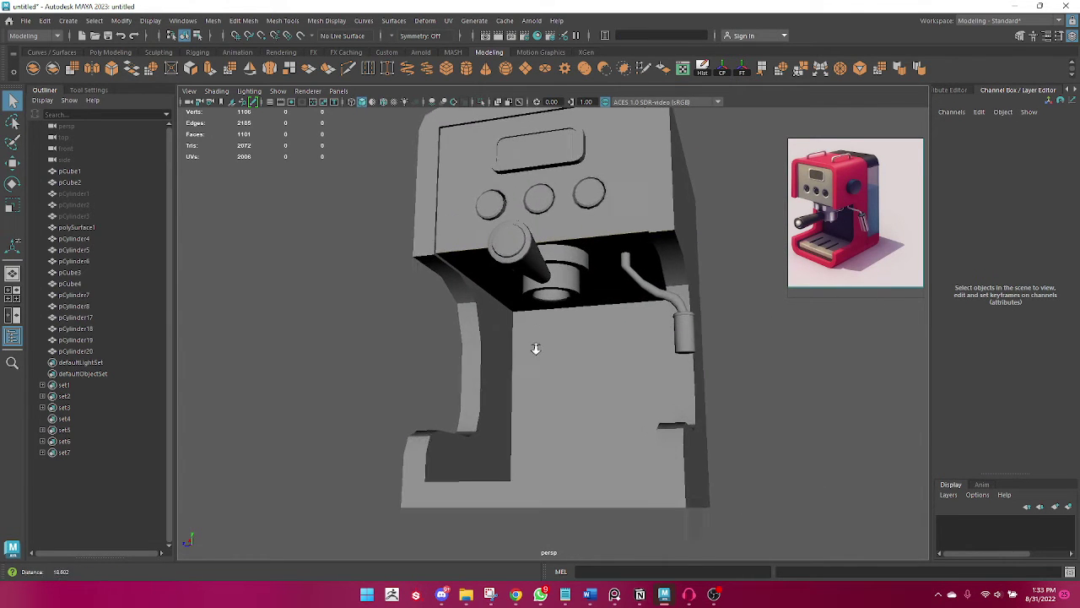
{"action": "mouse_move", "coordinate": [535, 349]}
{"action": "left_mouse_down", "text": "alt"}
{"action": "mouse_move", "coordinate": [462, 374]}
{"action": "mouse_move", "coordinate": [569, 379]}
{"action": "mouse_move", "coordinate": [562, 391]}
{"action": "left_mouse_up", "text": "alt"}
{"action": "right_click_drag", "start_coordinate": [562, 391], "coordinate": [391, 405], "text": "alt"}
{"action": "left_click_drag", "start_coordinate": [391, 406], "coordinate": [346, 406], "text": "alt"}
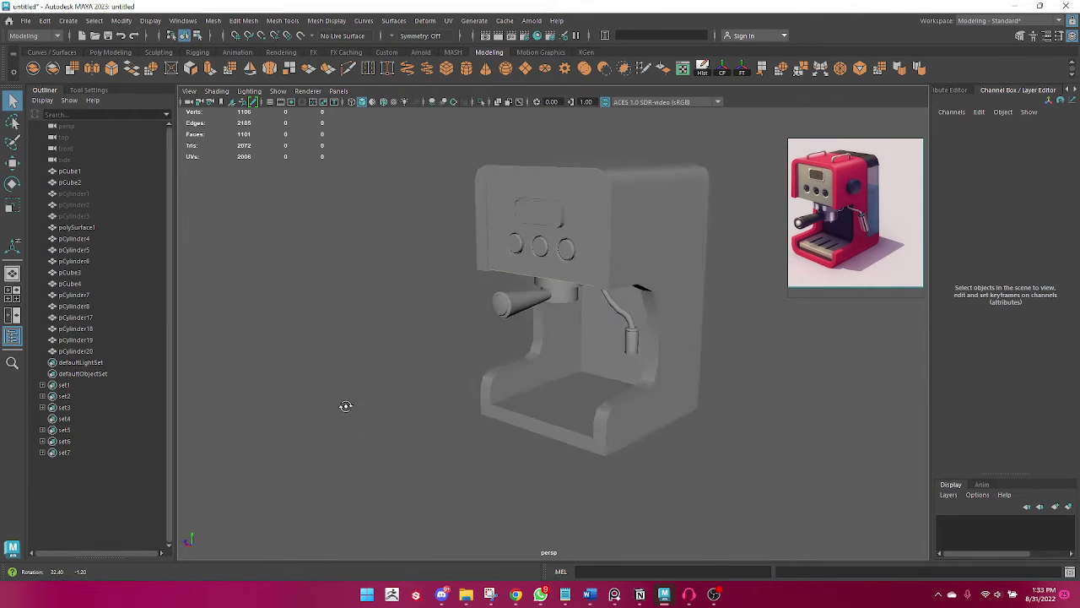
{"action": "right_click_drag", "start_coordinate": [346, 406], "coordinate": [405, 417], "text": "alt"}
{"action": "mouse_move", "coordinate": [405, 417]}
{"action": "left_mouse_down", "text": "alt"}
{"action": "mouse_move", "coordinate": [456, 422]}
{"action": "mouse_move", "coordinate": [447, 434]}
{"action": "left_mouse_up", "text": "alt"}
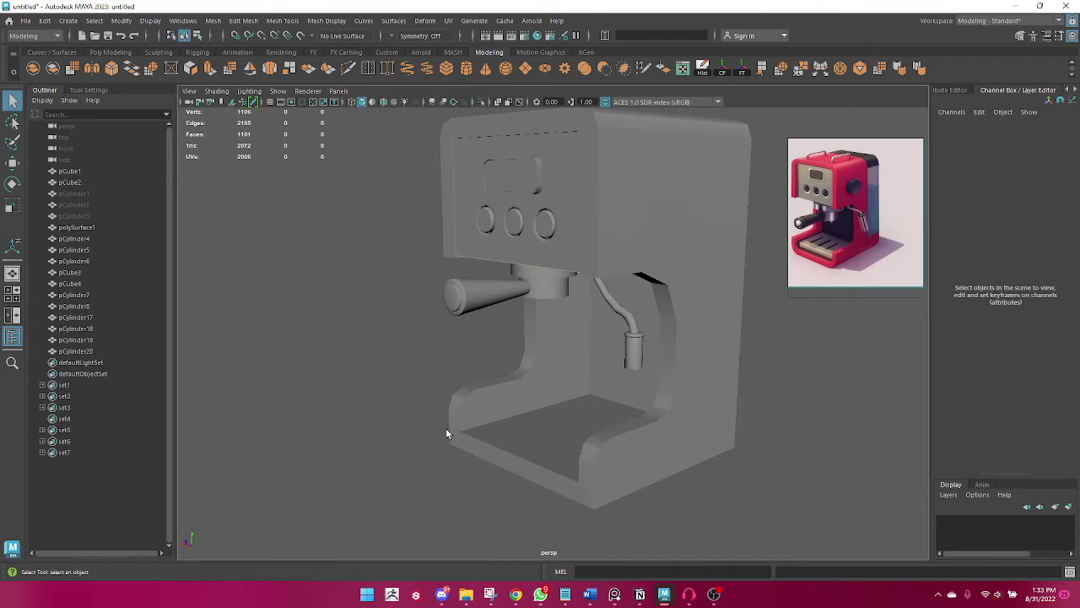
{"action": "left_click_drag", "start_coordinate": [537, 302], "coordinate": [506, 336], "text": "alt"}
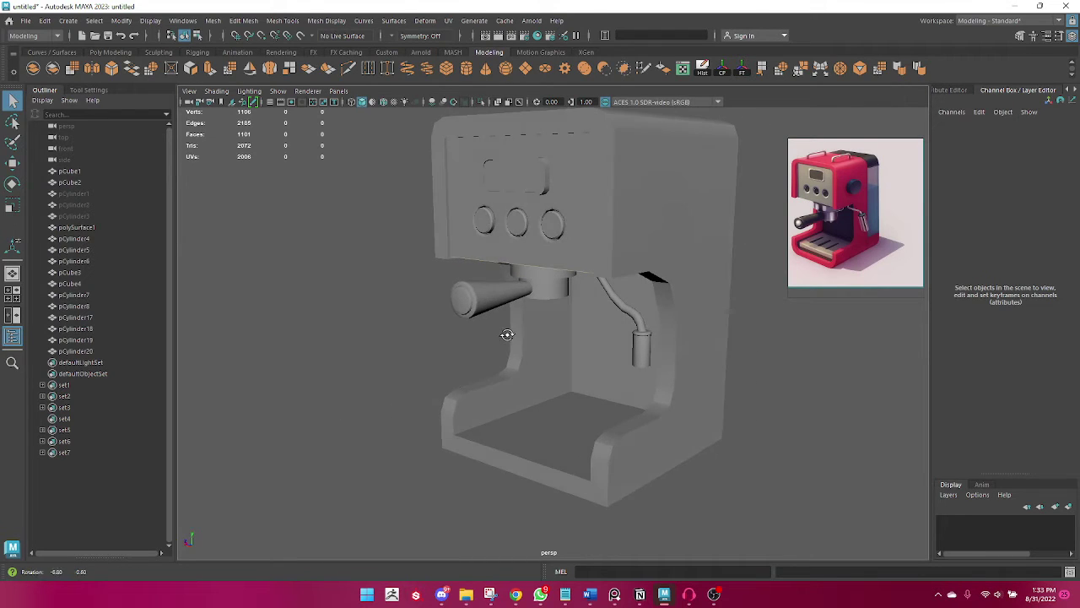
{"action": "left_click", "coordinate": [530, 264]}
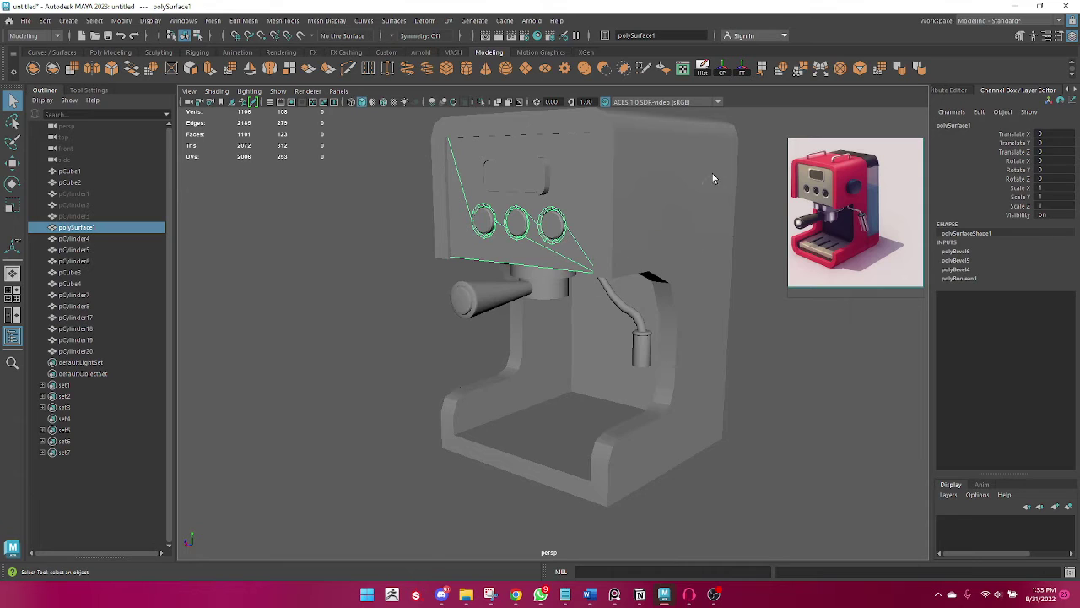
Create a new polygon cube and raise it into the machine's tray area.
{"action": "left_click", "coordinate": [682, 378]}
{"action": "left_click", "coordinate": [110, 52]}
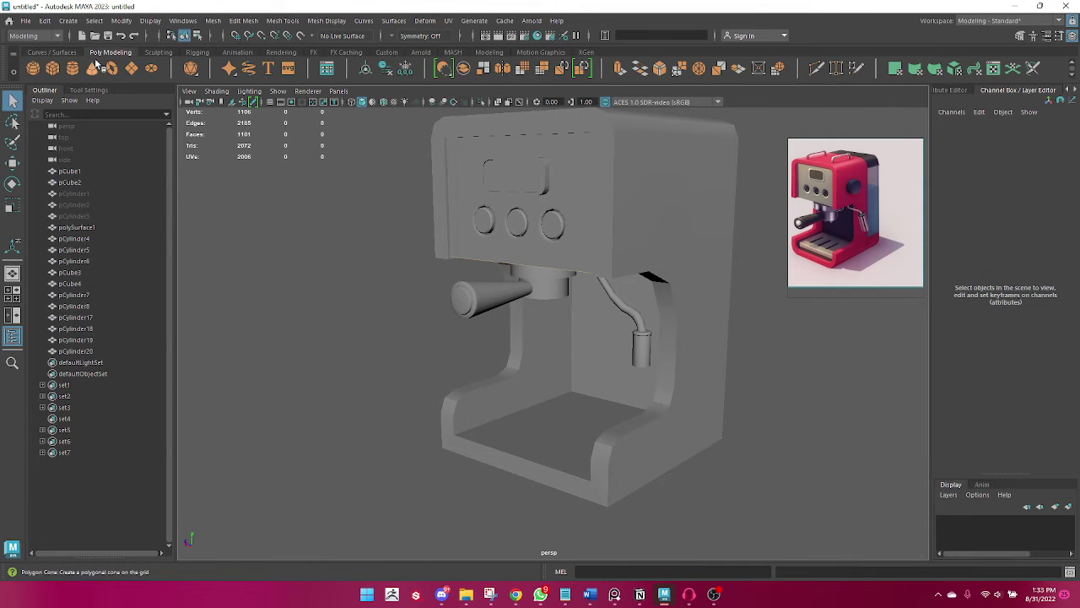
{"action": "left_click", "coordinate": [53, 68]}
{"action": "scroll", "coordinate": [647, 424], "scroll_direction": "up", "scroll_amount": 2}
{"action": "key", "text": "w"}
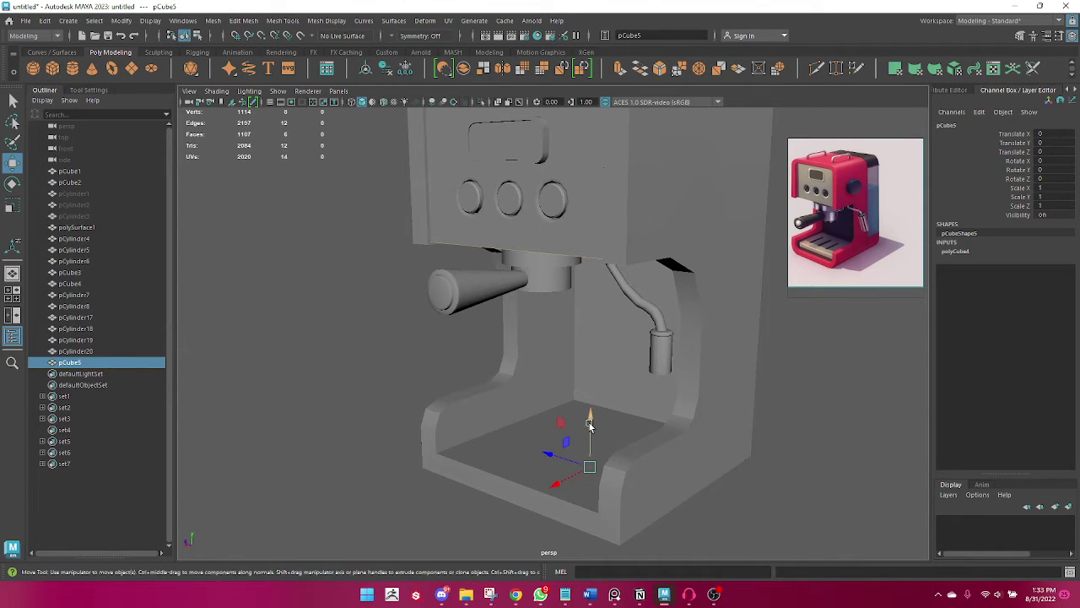
{"action": "left_click_drag", "start_coordinate": [589, 425], "coordinate": [589, 351]}
Flatten the cube into the base recess, scaled 6.588 × 1.155 × 5.632 and shifted 0.197 in X.
{"action": "key", "text": "r"}
{"action": "mouse_move", "coordinate": [591, 404]}
{"action": "left_mouse_down"}
{"action": "mouse_move", "coordinate": [608, 415]}
{"action": "mouse_move", "coordinate": [612, 458]}
{"action": "mouse_move", "coordinate": [591, 494]}
{"action": "left_mouse_up"}
{"action": "left_click_drag", "start_coordinate": [493, 410], "coordinate": [475, 418]}
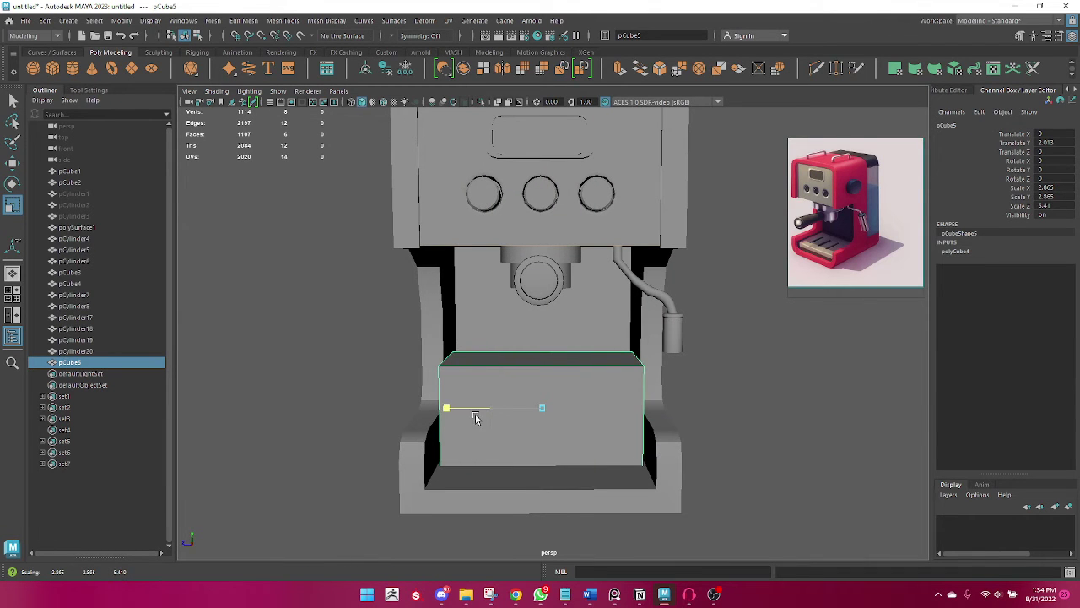
{"action": "mouse_move", "coordinate": [542, 376]}
{"action": "left_mouse_down"}
{"action": "mouse_move", "coordinate": [543, 405]}
{"action": "mouse_move", "coordinate": [608, 368]}
{"action": "mouse_move", "coordinate": [591, 397]}
{"action": "mouse_move", "coordinate": [600, 390]}
{"action": "mouse_move", "coordinate": [552, 402]}
{"action": "mouse_move", "coordinate": [571, 447]}
{"action": "mouse_move", "coordinate": [632, 447]}
{"action": "mouse_move", "coordinate": [570, 459]}
{"action": "mouse_move", "coordinate": [511, 414]}
{"action": "mouse_move", "coordinate": [521, 422]}
{"action": "mouse_move", "coordinate": [510, 387]}
{"action": "mouse_move", "coordinate": [454, 390]}
{"action": "mouse_move", "coordinate": [514, 413]}
{"action": "mouse_move", "coordinate": [507, 482]}
{"action": "left_mouse_up"}
{"action": "key", "text": "w"}
{"action": "key", "text": "r"}
{"action": "key", "text": "w"}
{"action": "key", "text": "r"}
{"action": "key", "text": "q"}
{"action": "right_click_drag", "start_coordinate": [565, 386], "coordinate": [630, 198]}
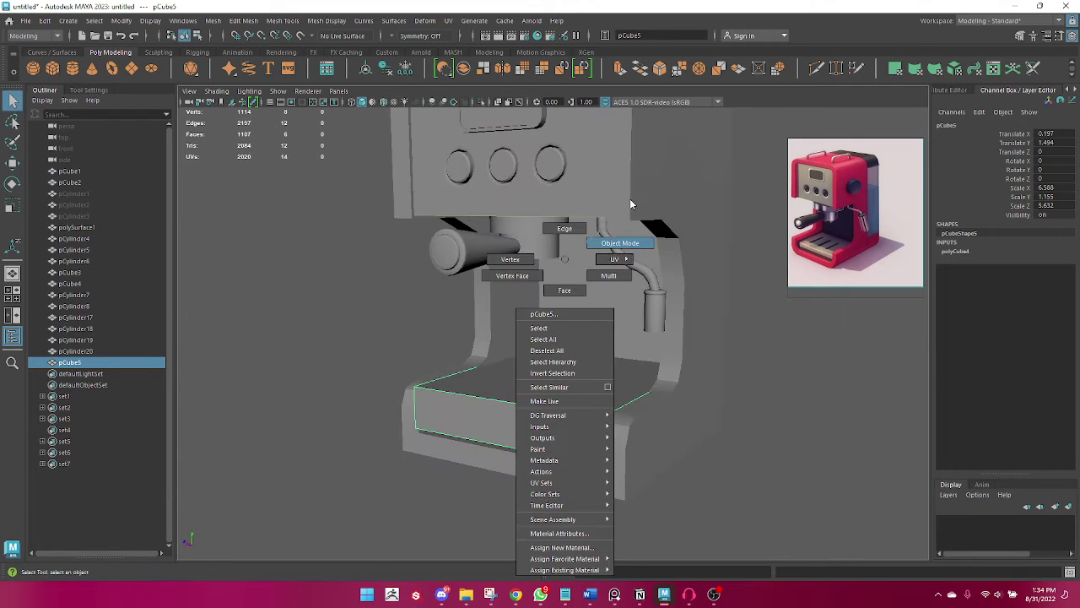
{"action": "left_click", "coordinate": [785, 416]}
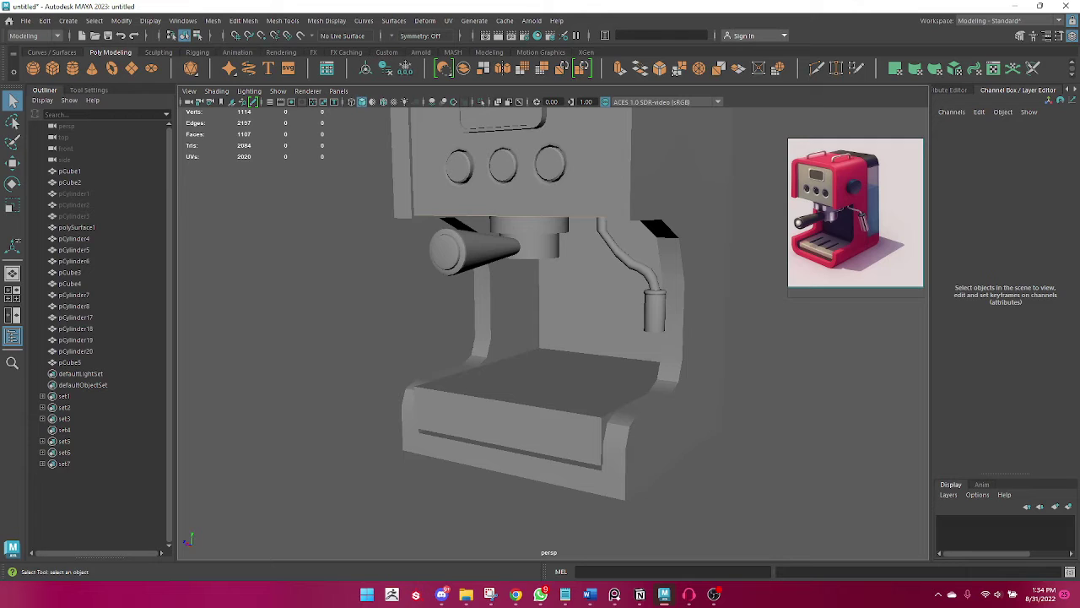
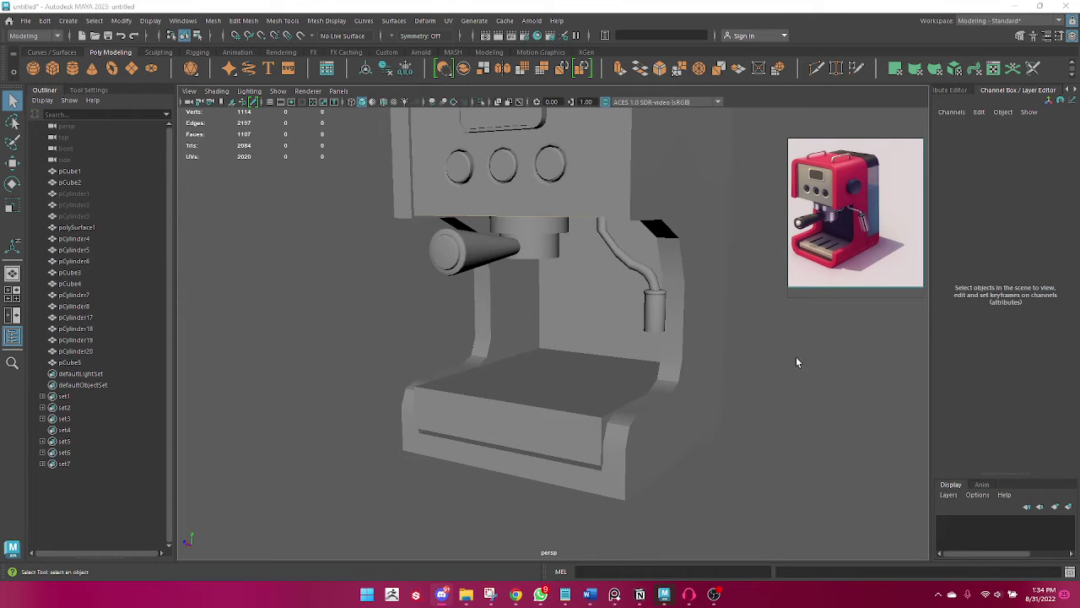
Lower the drip tray pCube5 slightly and reduce its depth scale.
{"action": "mouse_move", "coordinate": [611, 469]}
{"action": "left_mouse_down", "text": "alt"}
{"action": "mouse_move", "coordinate": [554, 482]}
{"action": "mouse_move", "coordinate": [587, 475]}
{"action": "left_mouse_up", "text": "alt"}
{"action": "left_click", "coordinate": [557, 451]}
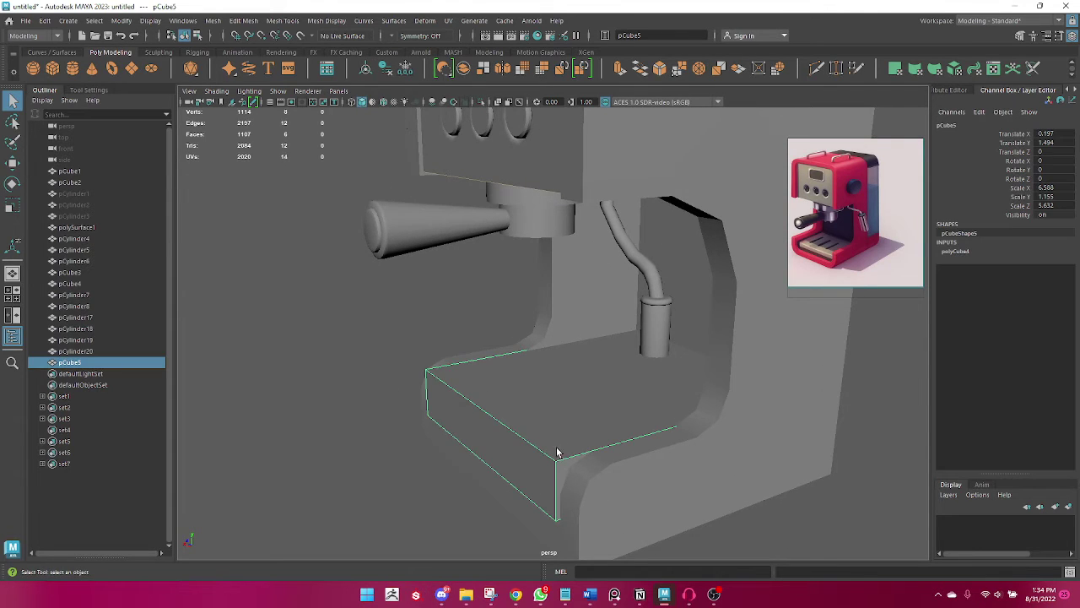
{"action": "key", "text": "w"}
{"action": "mouse_move", "coordinate": [603, 375]}
{"action": "left_mouse_down"}
{"action": "mouse_move", "coordinate": [515, 487]}
{"action": "mouse_move", "coordinate": [572, 465]}
{"action": "left_mouse_up"}
{"action": "key", "text": "r"}
{"action": "left_click_drag", "start_coordinate": [504, 419], "coordinate": [470, 420]}
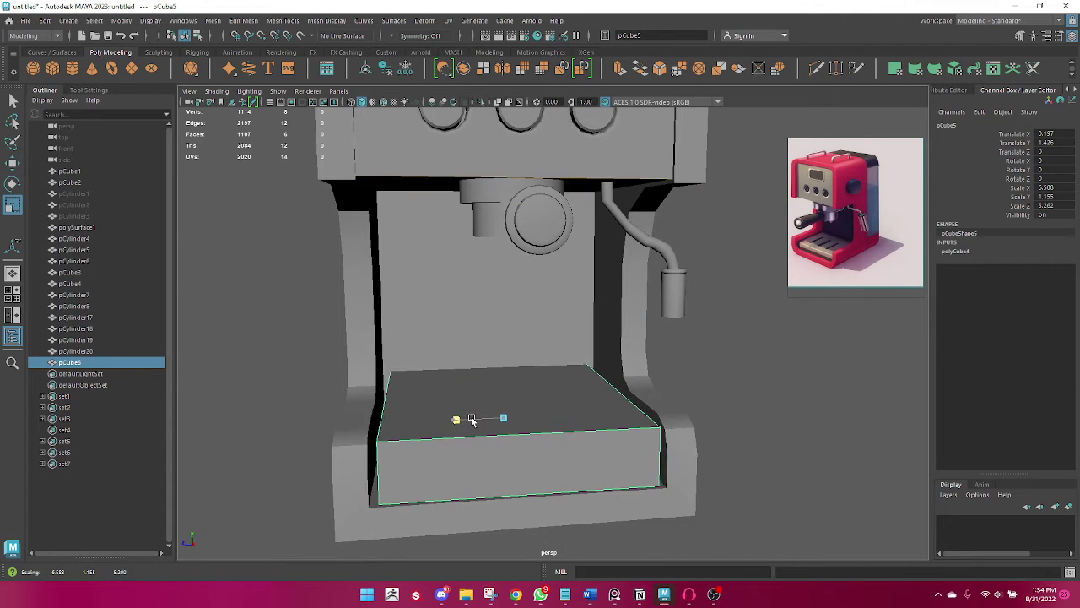
Sink the drip tray further into the base and fine-tune its depth.
{"action": "left_click", "coordinate": [844, 391]}
{"action": "mouse_move", "coordinate": [844, 390]}
{"action": "left_mouse_down", "text": "alt"}
{"action": "mouse_move", "coordinate": [581, 431]}
{"action": "mouse_move", "coordinate": [682, 414]}
{"action": "mouse_move", "coordinate": [735, 434]}
{"action": "left_mouse_up", "text": "alt"}
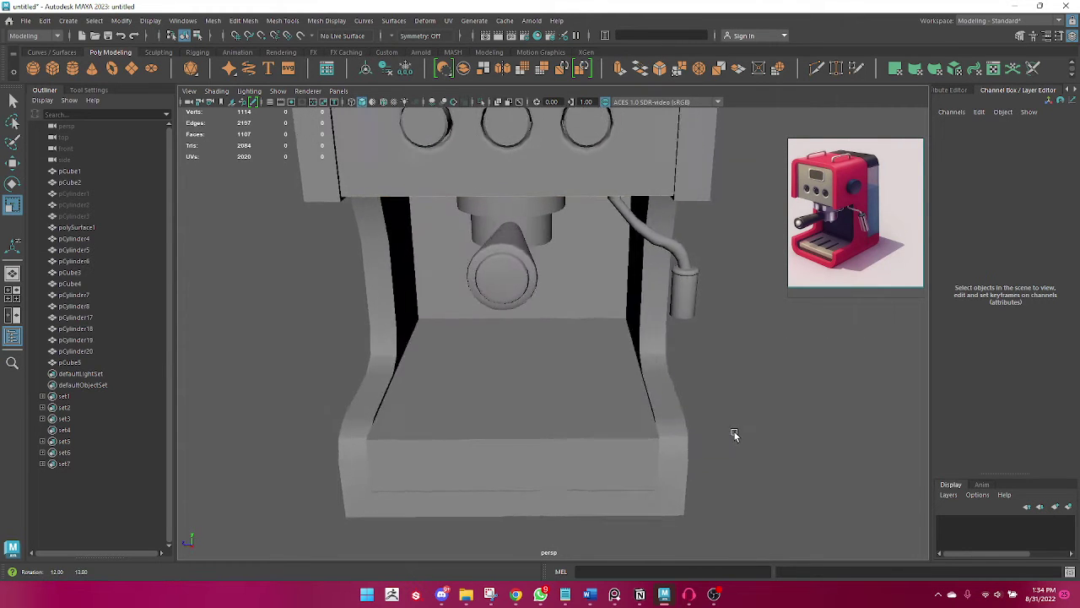
{"action": "left_click", "coordinate": [586, 463]}
{"action": "mouse_move", "coordinate": [587, 463]}
{"action": "left_mouse_down", "text": "alt"}
{"action": "mouse_move", "coordinate": [586, 436]}
{"action": "mouse_move", "coordinate": [554, 403]}
{"action": "mouse_move", "coordinate": [568, 372]}
{"action": "mouse_move", "coordinate": [595, 430]}
{"action": "left_mouse_up", "text": "alt"}
{"action": "key", "text": "e"}
{"action": "key", "text": "r"}
{"action": "key", "text": "w"}
{"action": "left_click_drag", "start_coordinate": [508, 381], "coordinate": [508, 392]}
{"action": "key", "text": "e"}
{"action": "key", "text": "r"}
{"action": "left_click_drag", "start_coordinate": [473, 430], "coordinate": [470, 430]}
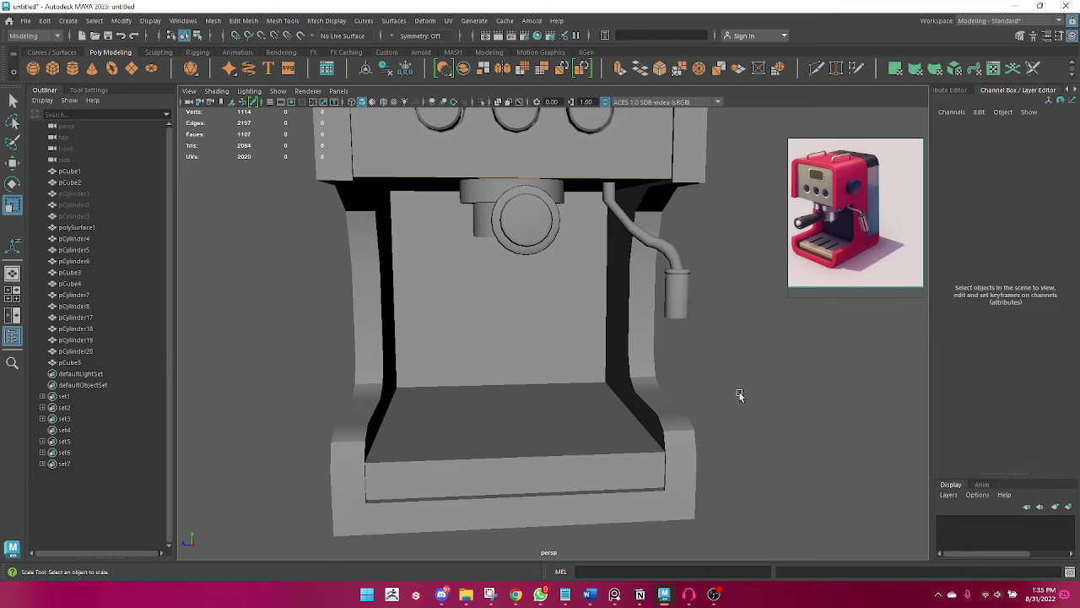
Nudge the drip tray slightly along X and review it from front views.
{"action": "left_click_drag", "start_coordinate": [738, 393], "coordinate": [594, 419], "text": "alt"}
{"action": "key", "text": "w"}
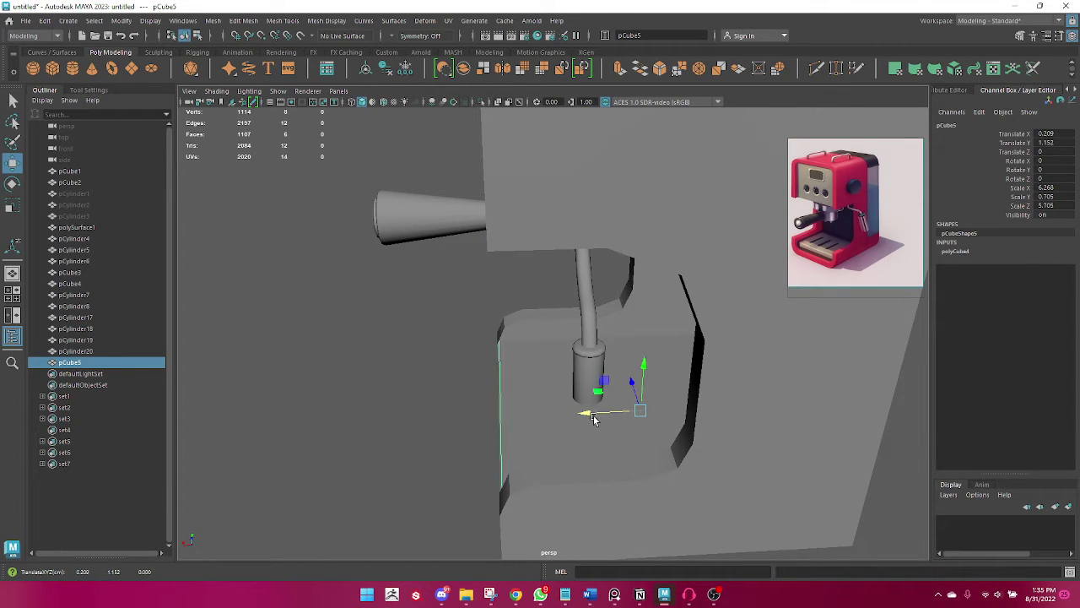
{"action": "key", "text": "q"}
{"action": "left_click", "coordinate": [425, 464]}
{"action": "mouse_move", "coordinate": [425, 464]}
{"action": "left_mouse_down", "text": "alt"}
{"action": "mouse_move", "coordinate": [576, 442]}
{"action": "mouse_move", "coordinate": [627, 385]}
{"action": "mouse_move", "coordinate": [657, 384]}
{"action": "mouse_move", "coordinate": [608, 362]}
{"action": "mouse_move", "coordinate": [647, 369]}
{"action": "left_mouse_up", "text": "alt"}
{"action": "scroll", "coordinate": [658, 384], "scroll_direction": "up", "scroll_amount": 5}
{"action": "mouse_move", "coordinate": [646, 368]}
{"action": "right_mouse_down", "text": "alt"}
{"action": "mouse_move", "coordinate": [740, 363]}
{"action": "mouse_move", "coordinate": [579, 386]}
{"action": "right_mouse_up", "text": "alt"}
{"action": "left_click_drag", "start_coordinate": [579, 385], "coordinate": [535, 439], "text": "alt"}
{"action": "left_click", "coordinate": [560, 419]}
{"action": "left_click", "coordinate": [770, 445]}
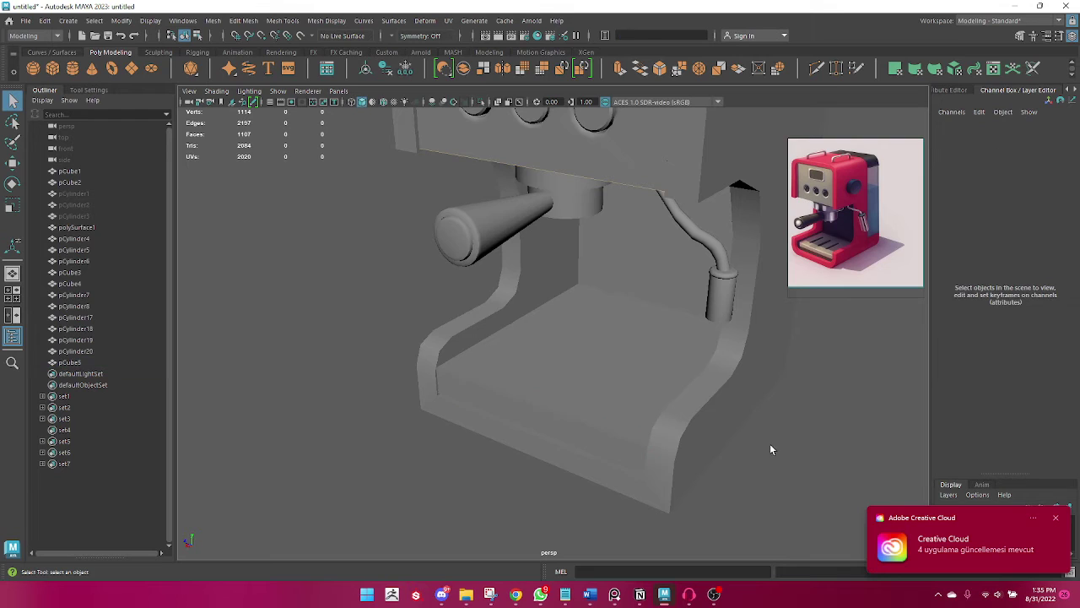
Create a polygon cube, raise it to tray height and scale it into a thin bar.
{"action": "left_click", "coordinate": [52, 68]}
{"action": "scroll", "coordinate": [509, 357], "scroll_direction": "up", "scroll_amount": 3}
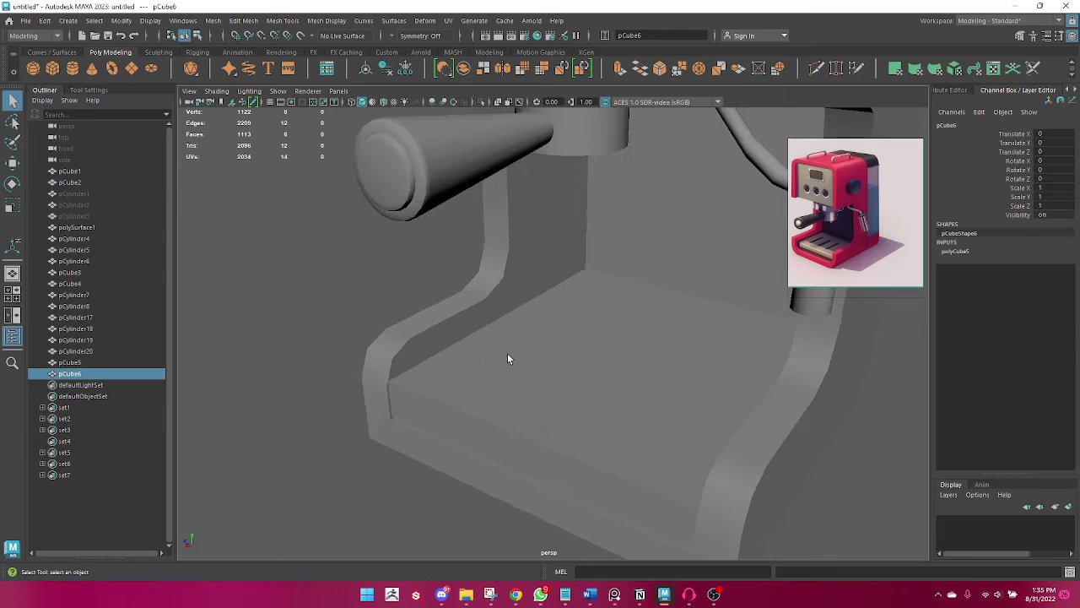
{"action": "key", "text": "w"}
{"action": "scroll", "coordinate": [582, 363], "scroll_direction": "down", "scroll_amount": 4}
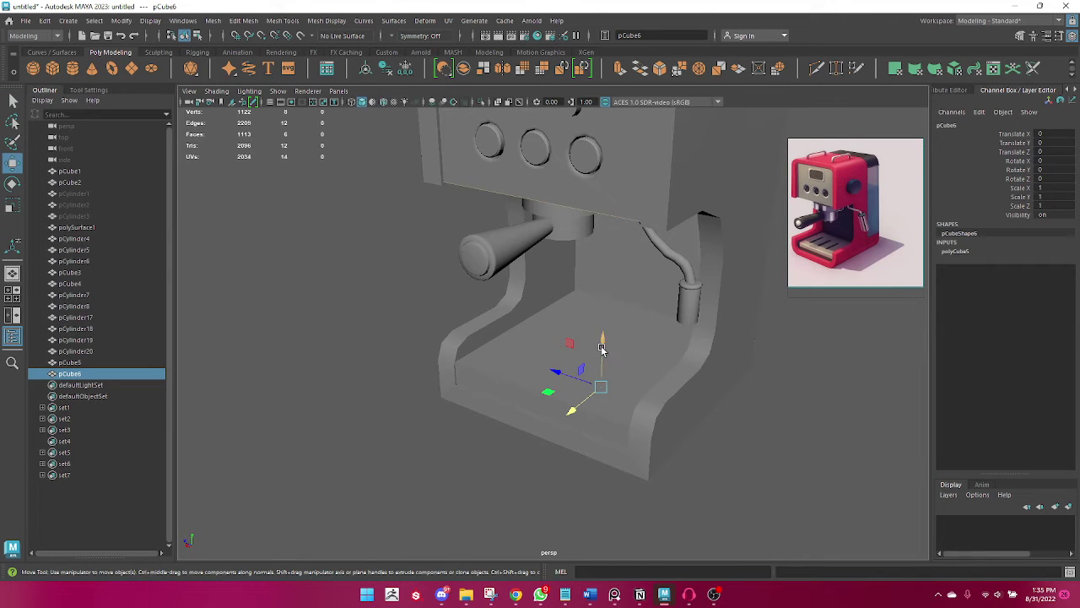
{"action": "left_click_drag", "start_coordinate": [602, 348], "coordinate": [604, 284]}
{"action": "key", "text": "r"}
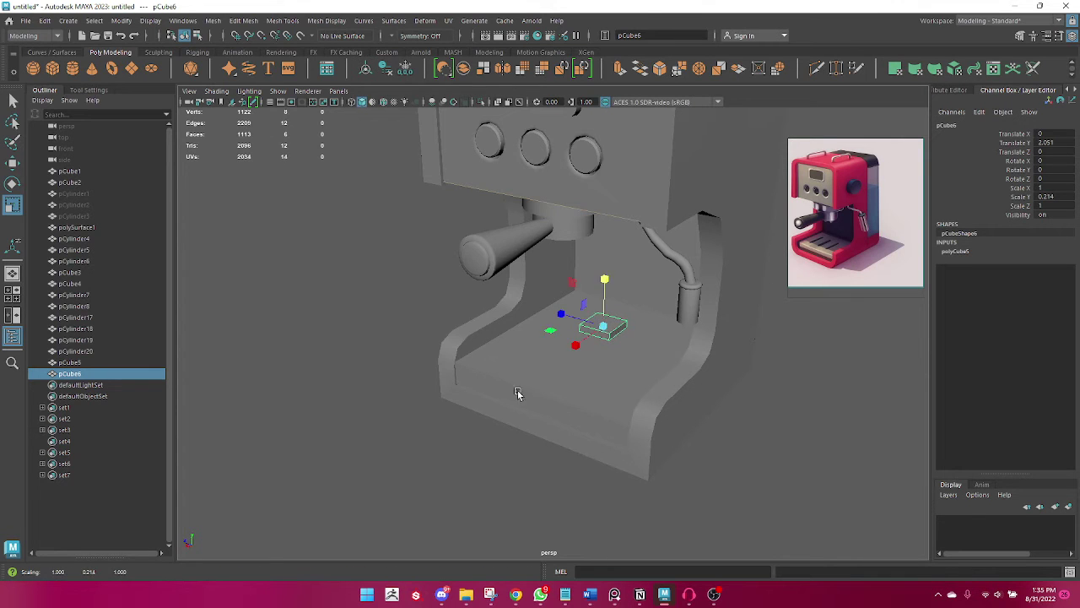
{"action": "left_click_drag", "start_coordinate": [517, 394], "coordinate": [526, 310], "text": "alt"}
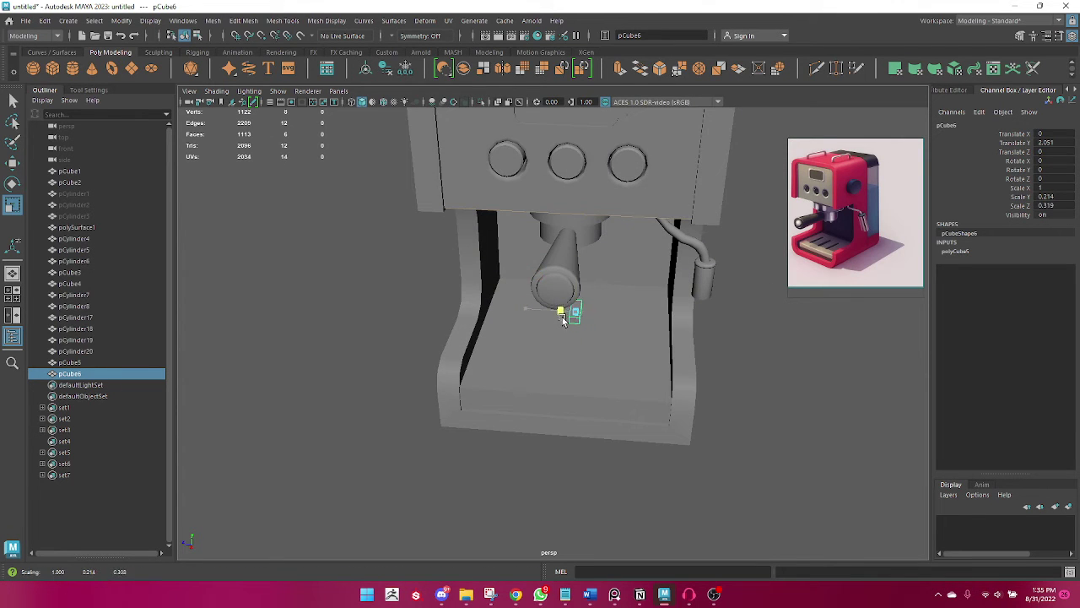
{"action": "mouse_move", "coordinate": [576, 353]}
{"action": "left_mouse_down", "text": "alt"}
{"action": "mouse_move", "coordinate": [556, 343]}
{"action": "mouse_move", "coordinate": [550, 357]}
{"action": "left_mouse_up", "text": "alt"}
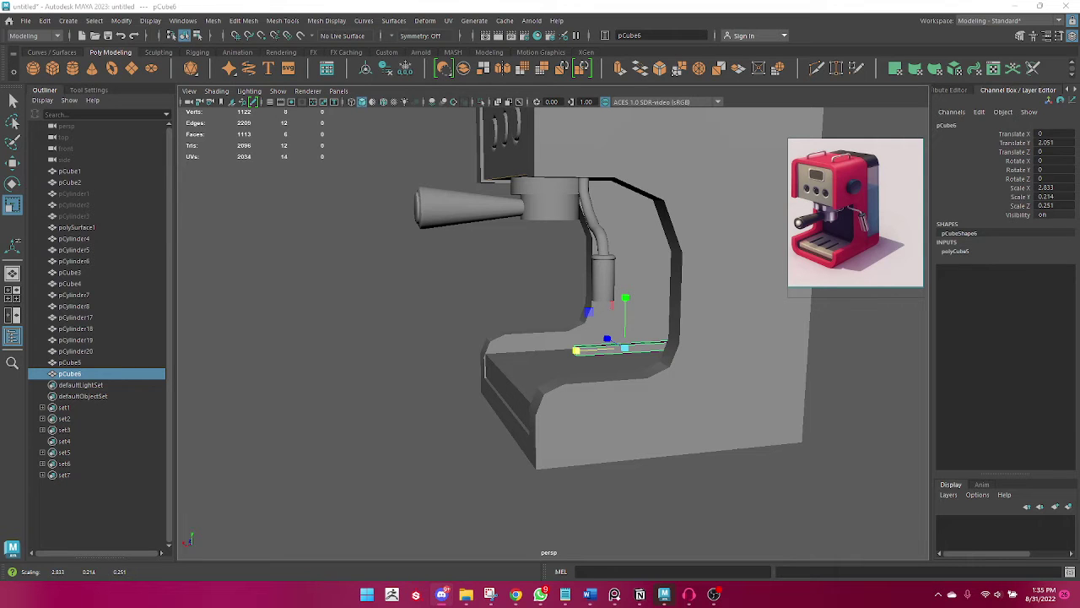
{"action": "scroll", "coordinate": [591, 338], "scroll_direction": "up", "scroll_amount": 3}
{"action": "mouse_move", "coordinate": [548, 418]}
{"action": "left_mouse_down", "text": "alt"}
{"action": "mouse_move", "coordinate": [664, 405]}
{"action": "mouse_move", "coordinate": [647, 398]}
{"action": "left_mouse_up", "text": "alt"}
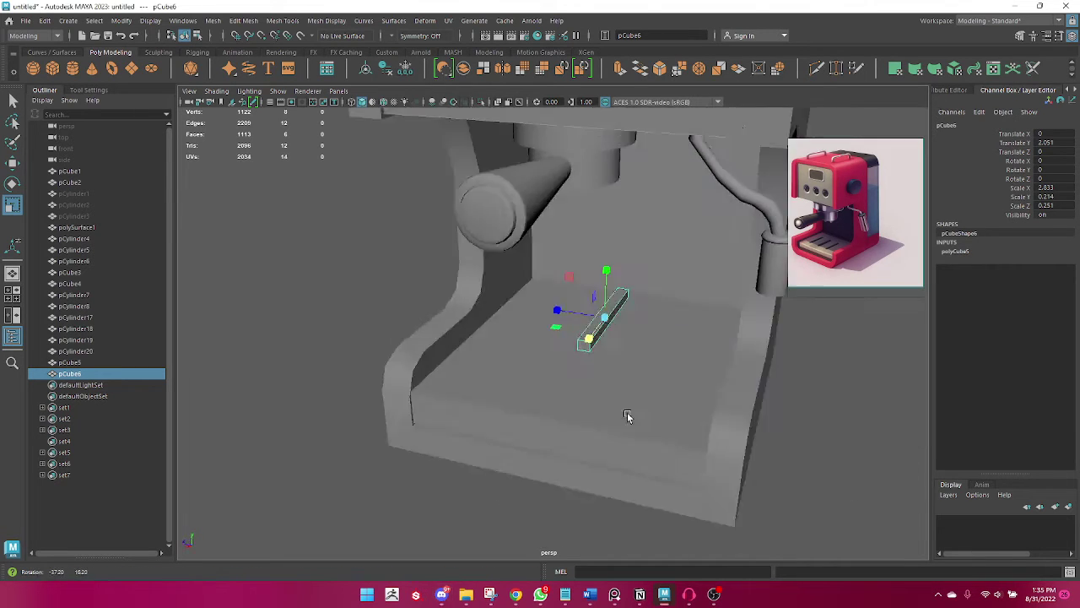
Seat the bar on the drip tray and duplicate it into offset copies with Shift+D.
{"action": "key", "text": "w"}
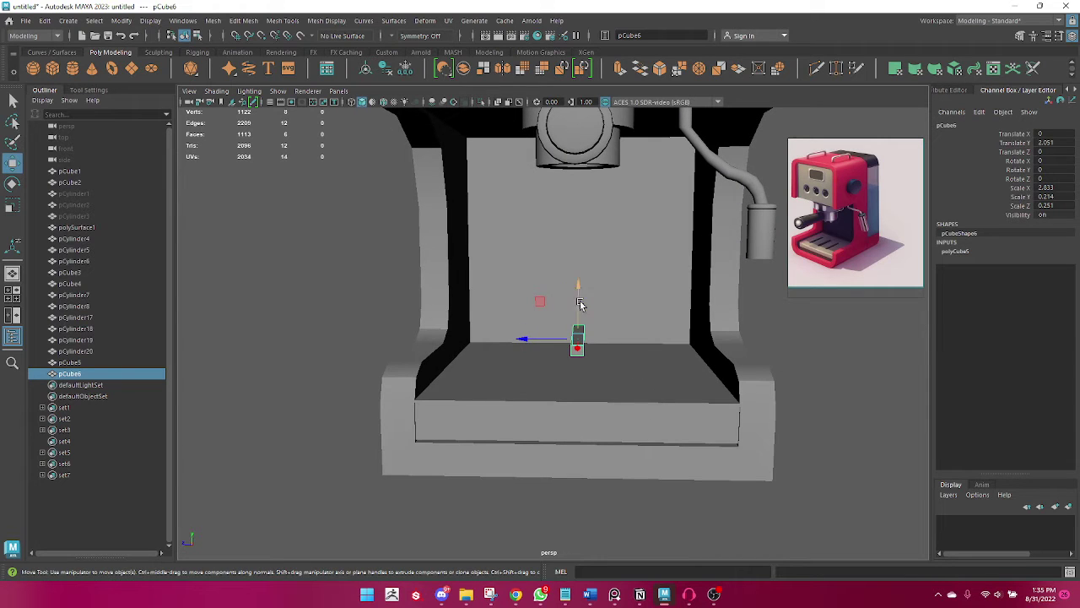
{"action": "left_click_drag", "start_coordinate": [580, 304], "coordinate": [570, 329]}
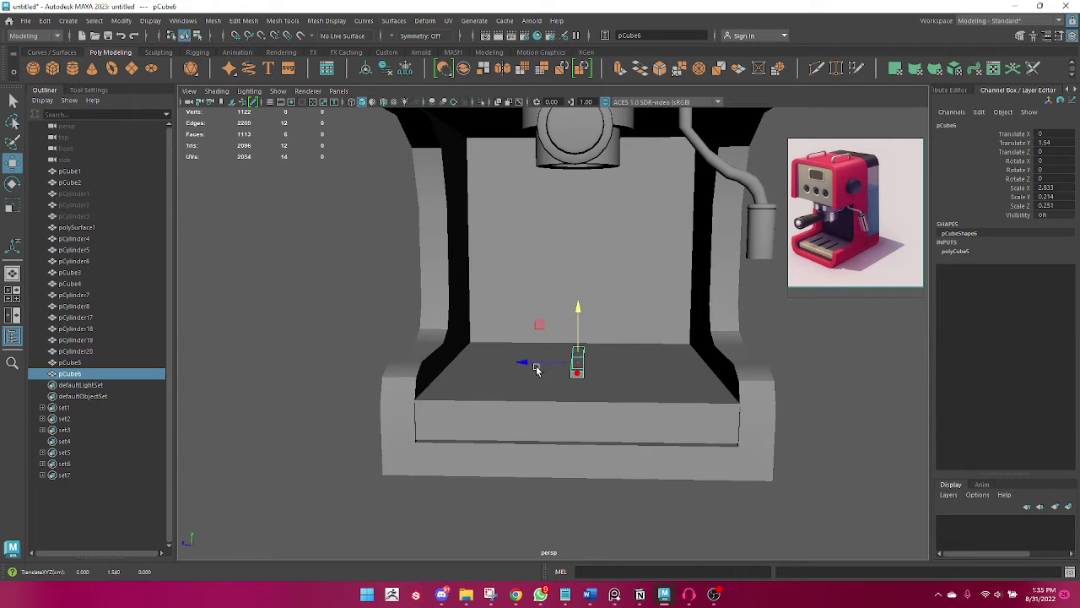
{"action": "key", "text": "ctrl+z"}
{"action": "key", "text": "ctrl+z"}
{"action": "mouse_move", "coordinate": [546, 364]}
{"action": "left_mouse_down"}
{"action": "mouse_move", "coordinate": [448, 373]}
{"action": "mouse_move", "coordinate": [547, 391]}
{"action": "mouse_move", "coordinate": [505, 371]}
{"action": "mouse_move", "coordinate": [534, 359]}
{"action": "mouse_move", "coordinate": [555, 369]}
{"action": "left_mouse_up"}
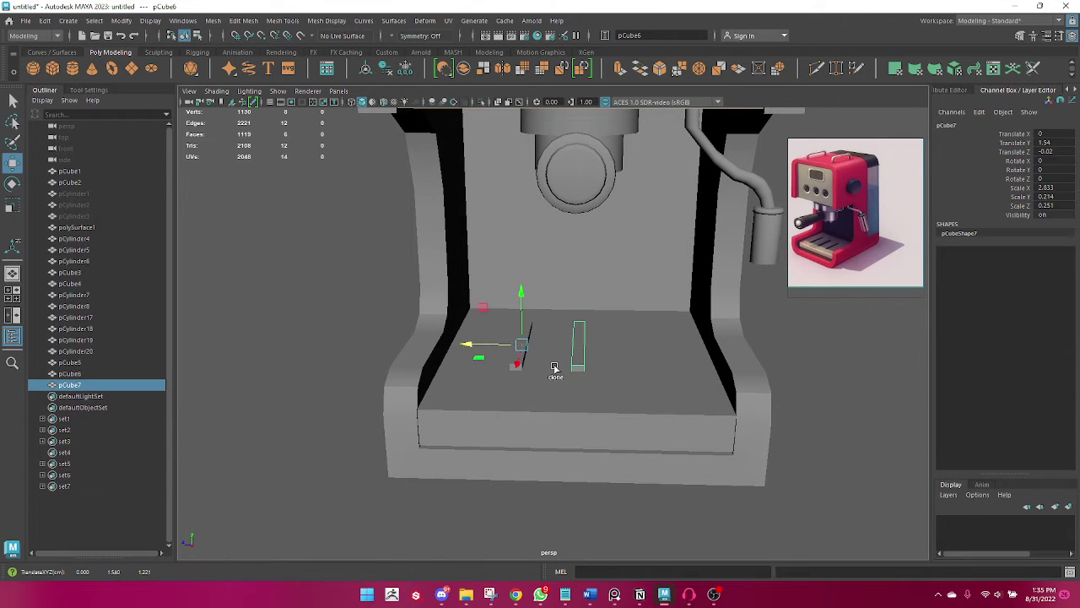
{"action": "key", "text": "shift+d"}
{"action": "left_click", "coordinate": [828, 388]}
{"action": "mouse_move", "coordinate": [828, 388]}
{"action": "left_mouse_down", "text": "alt"}
{"action": "mouse_move", "coordinate": [748, 405]}
{"action": "mouse_move", "coordinate": [613, 405]}
{"action": "mouse_move", "coordinate": [806, 395]}
{"action": "left_mouse_up", "text": "alt"}
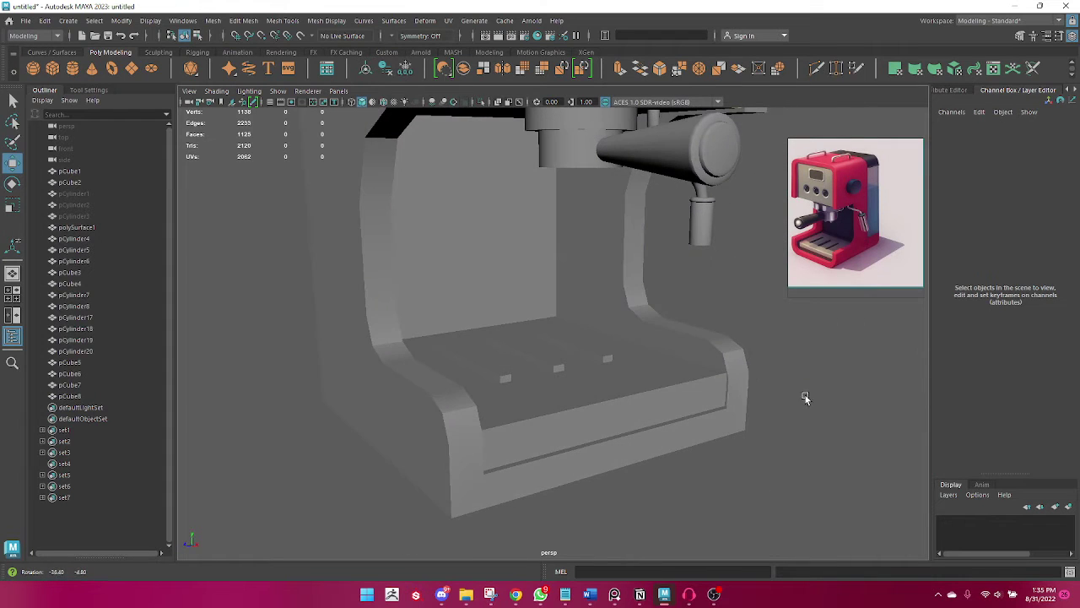
{"action": "left_click_drag", "start_coordinate": [574, 370], "coordinate": [546, 393], "text": "alt"}
Bevel the drip tray's front face at fraction 0.2 with 2 segments, returning to Object Mode.
{"action": "left_click_drag", "start_coordinate": [603, 444], "coordinate": [571, 403], "text": "alt"}
{"action": "left_click", "coordinate": [586, 431]}
{"action": "key", "text": "q"}
{"action": "right_click_drag", "start_coordinate": [570, 259], "coordinate": [572, 301]}
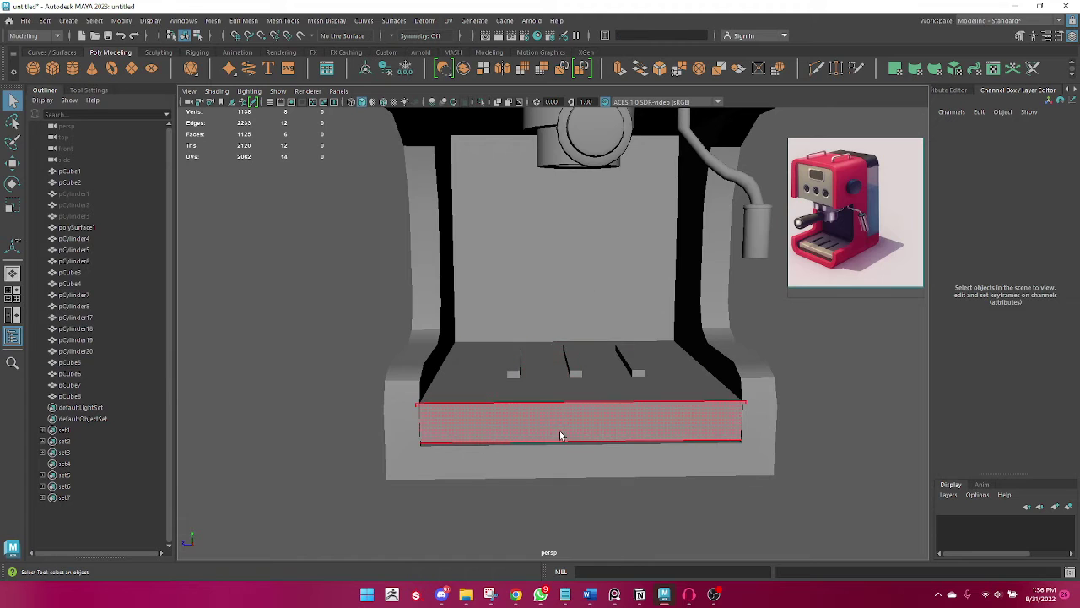
{"action": "left_click", "coordinate": [550, 414]}
{"action": "mouse_move", "coordinate": [605, 383]}
{"action": "right_mouse_down", "text": "shift"}
{"action": "mouse_move", "coordinate": [617, 371]}
{"action": "mouse_move", "coordinate": [609, 305]}
{"action": "right_mouse_up", "text": "shift"}
{"action": "mouse_move", "coordinate": [751, 351]}
{"action": "left_mouse_down"}
{"action": "mouse_move", "coordinate": [734, 351]}
{"action": "mouse_move", "coordinate": [751, 351]}
{"action": "left_mouse_up"}
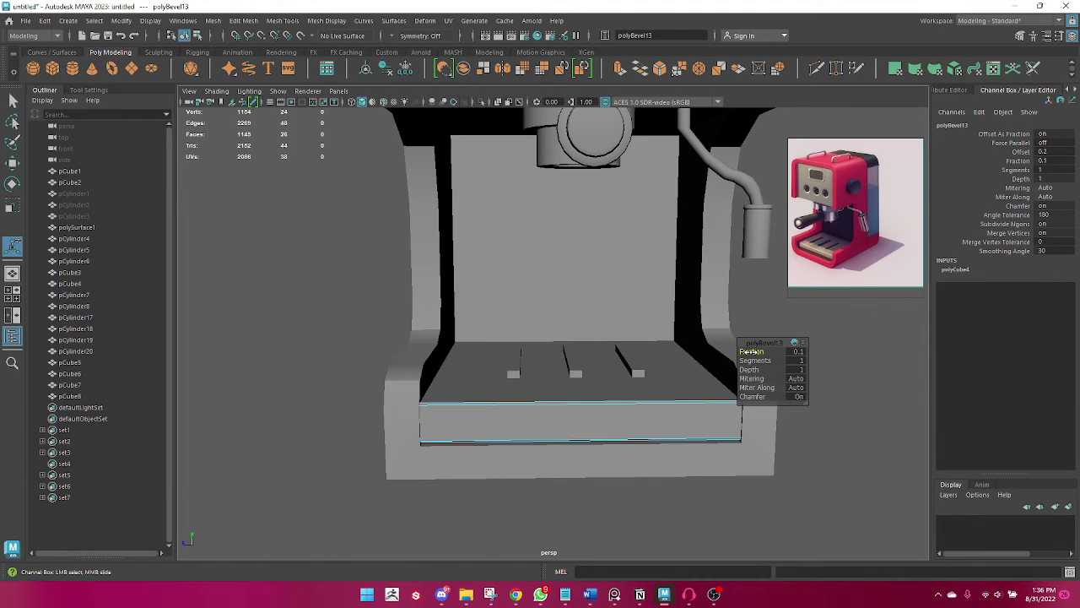
{"action": "left_click_drag", "start_coordinate": [751, 352], "coordinate": [754, 360]}
{"action": "key", "text": "q"}
{"action": "right_click_drag", "start_coordinate": [642, 259], "coordinate": [704, 234]}
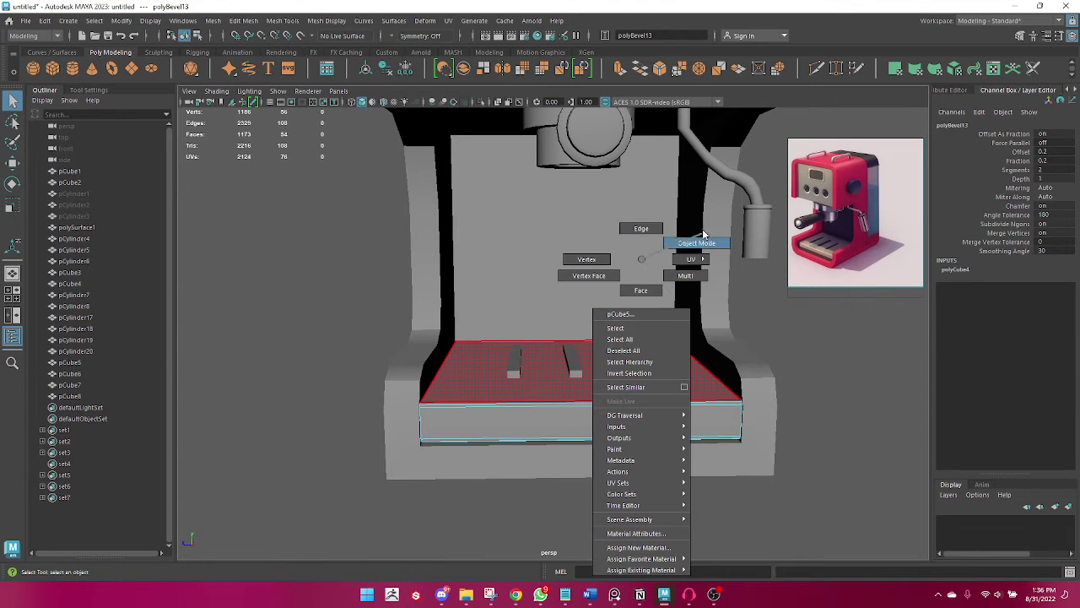
{"action": "mouse_move", "coordinate": [825, 400]}
{"action": "left_mouse_down", "text": "alt"}
{"action": "mouse_move", "coordinate": [560, 447]}
{"action": "mouse_move", "coordinate": [589, 460]}
{"action": "left_mouse_up", "text": "alt"}
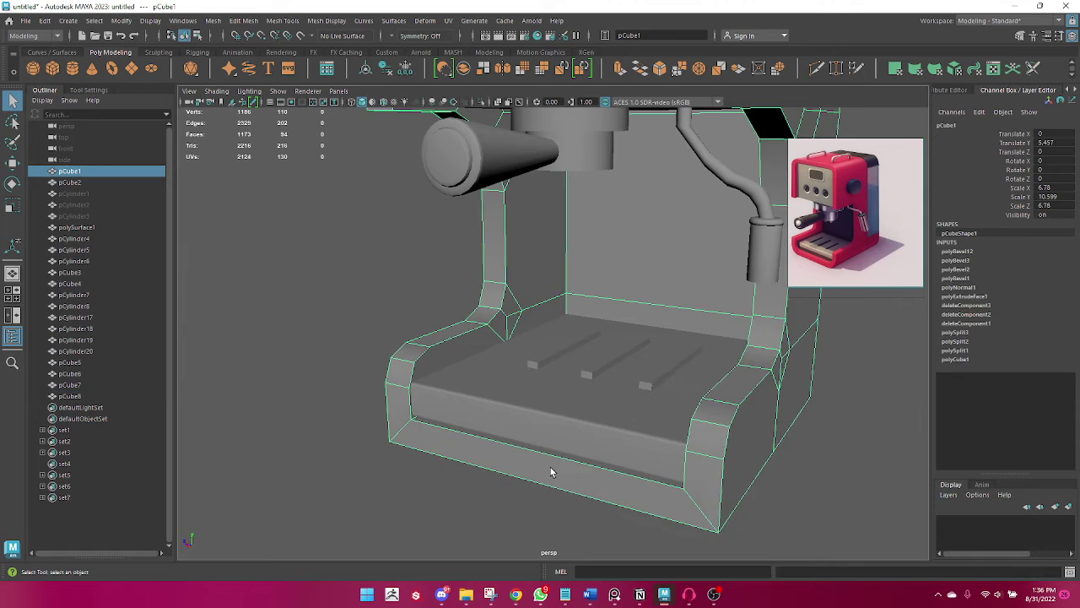
Lower the first slot bar slightly, checking its position in wireframe.
{"action": "left_click_drag", "start_coordinate": [489, 507], "coordinate": [548, 378], "text": "alt"}
{"action": "left_click", "coordinate": [530, 346], "text": "shift"}
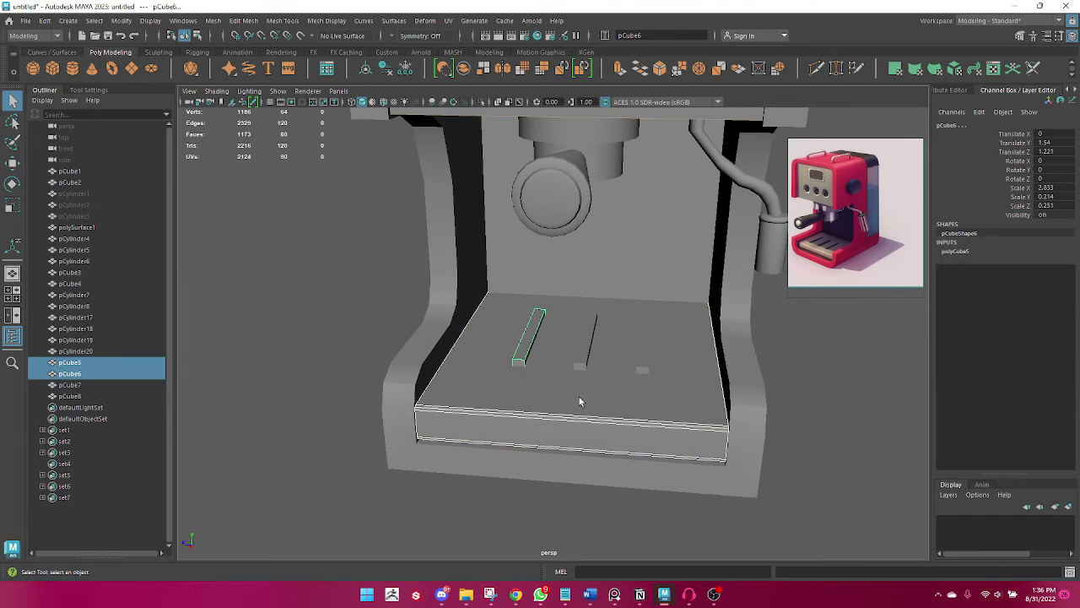
{"action": "left_click", "coordinate": [629, 533]}
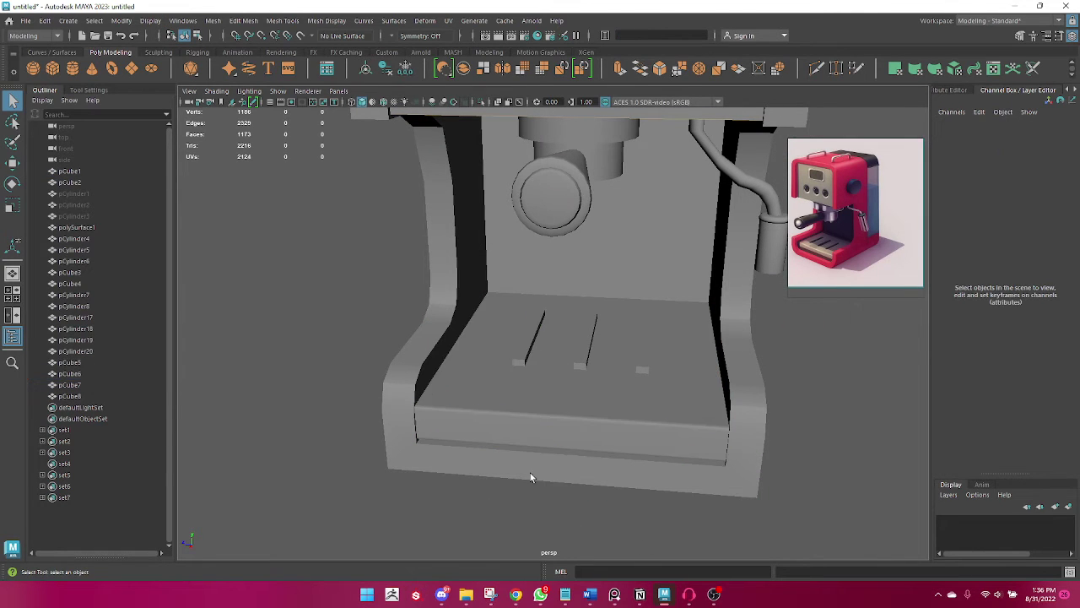
{"action": "left_click_drag", "start_coordinate": [530, 473], "coordinate": [516, 381], "text": "alt"}
{"action": "left_click", "coordinate": [518, 355]}
{"action": "key", "text": "w"}
{"action": "scroll", "coordinate": [507, 435], "scroll_direction": "down", "scroll_amount": 3}
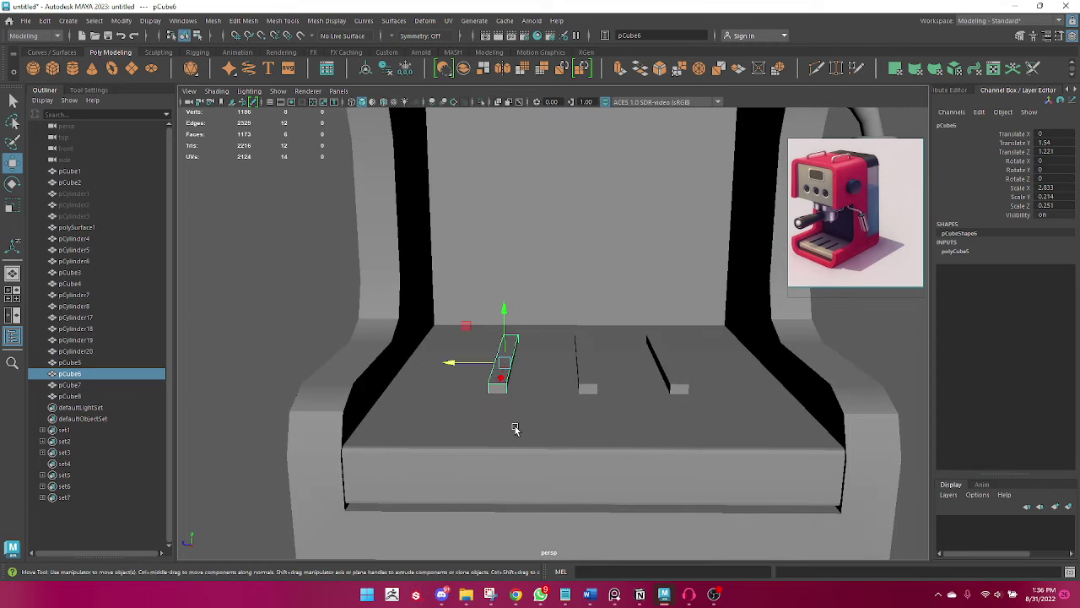
{"action": "key", "text": "4"}
{"action": "scroll", "coordinate": [509, 428], "scroll_direction": "up", "scroll_amount": 2}
{"action": "left_click_drag", "start_coordinate": [496, 349], "coordinate": [502, 340]}
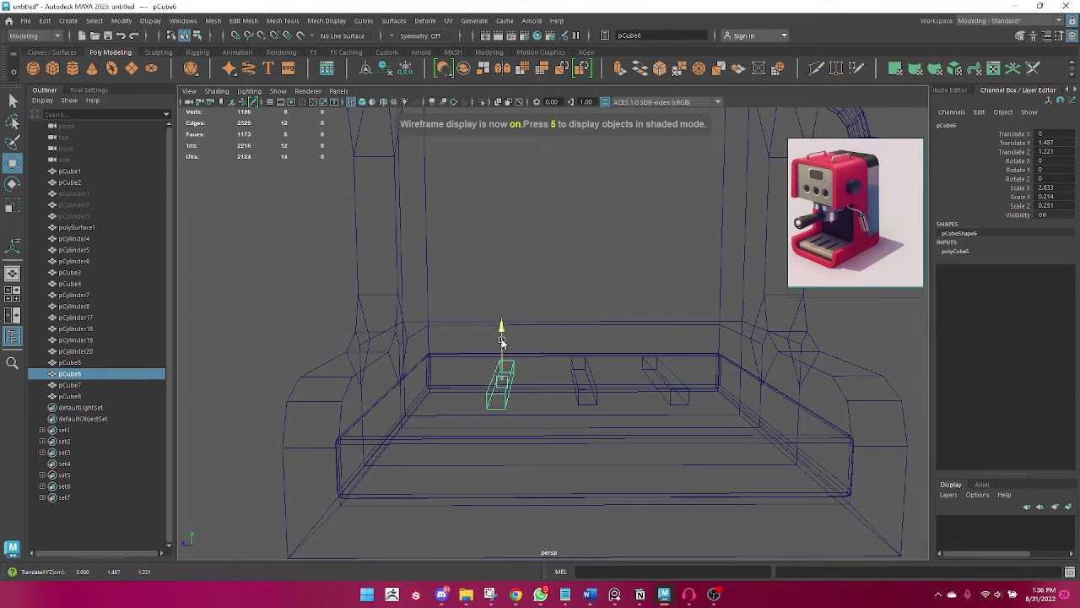
{"action": "key", "text": "5"}
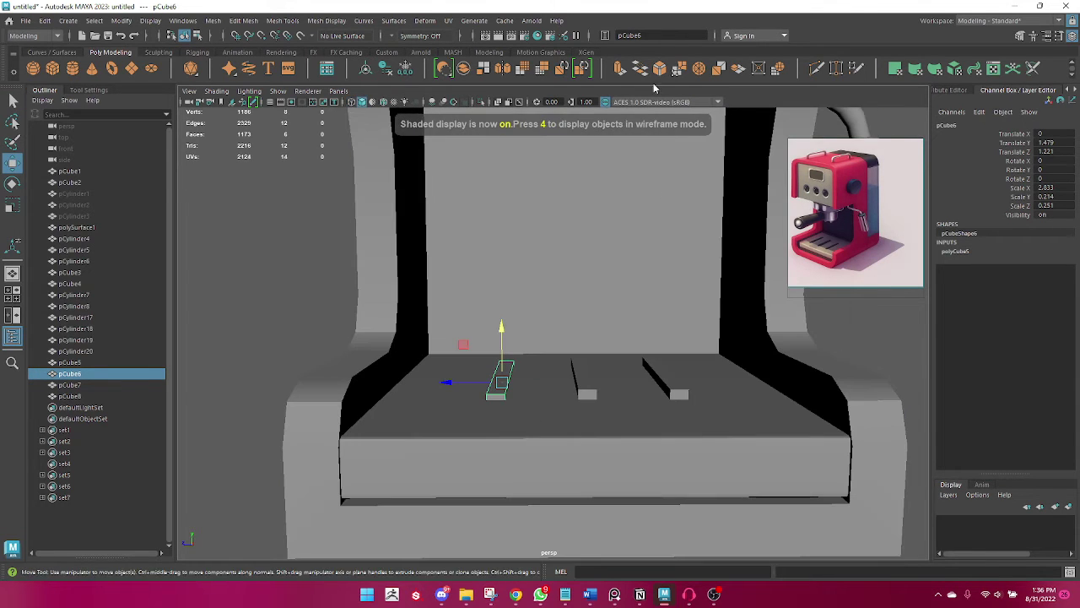
With X-ray on, sink the first bar, raise the third, then view the base level-on.
{"action": "left_click", "coordinate": [499, 102]}
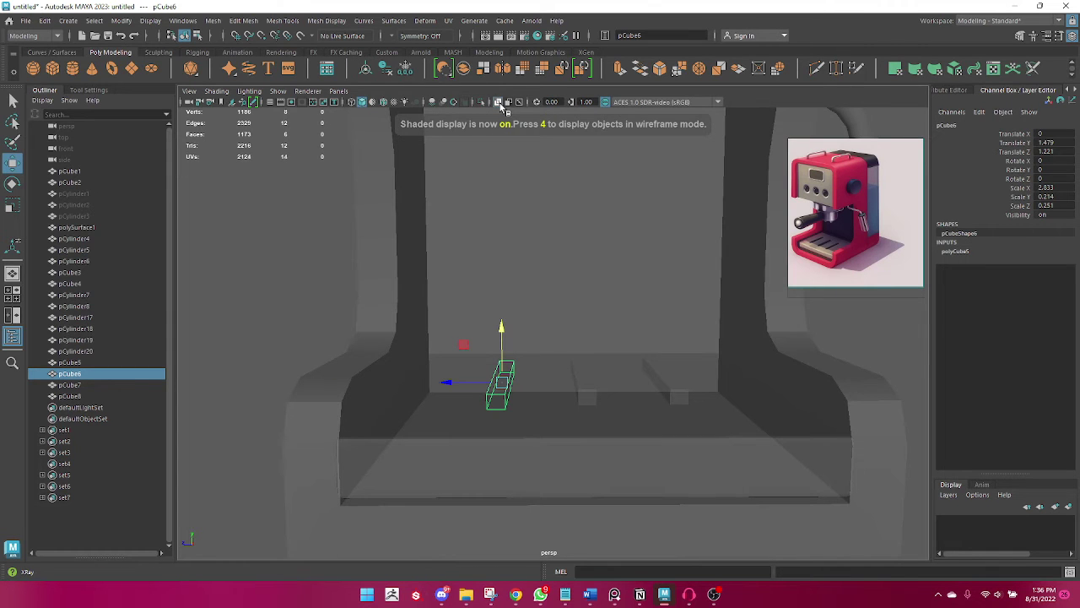
{"action": "left_click_drag", "start_coordinate": [460, 279], "coordinate": [439, 362], "text": "alt"}
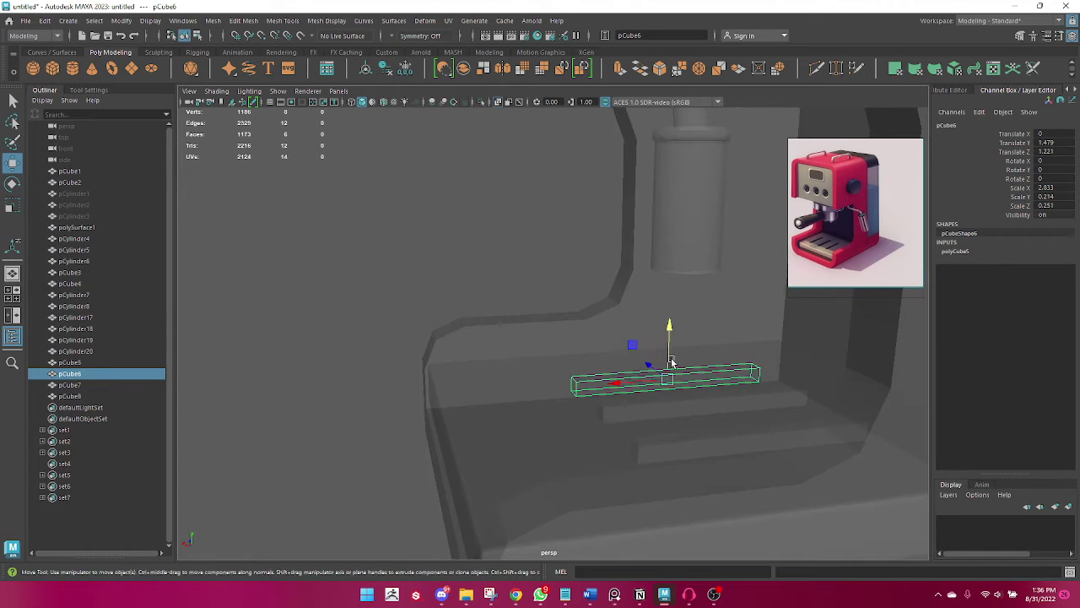
{"action": "mouse_move", "coordinate": [671, 363]}
{"action": "left_mouse_down"}
{"action": "mouse_move", "coordinate": [643, 430]}
{"action": "mouse_move", "coordinate": [594, 391]}
{"action": "left_mouse_up"}
{"action": "left_click", "coordinate": [598, 390]}
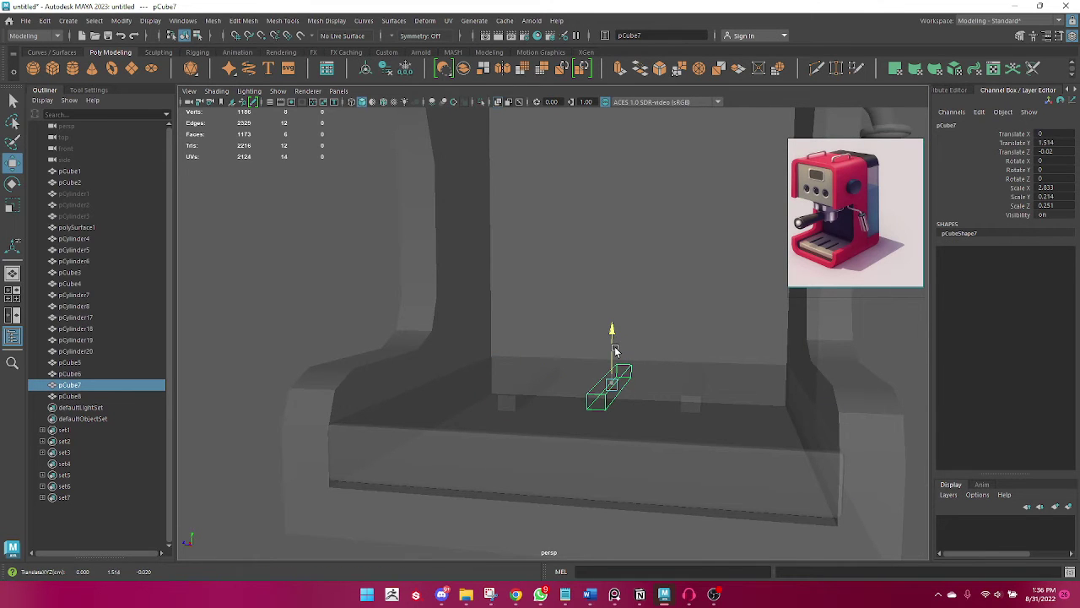
{"action": "left_click", "coordinate": [695, 393]}
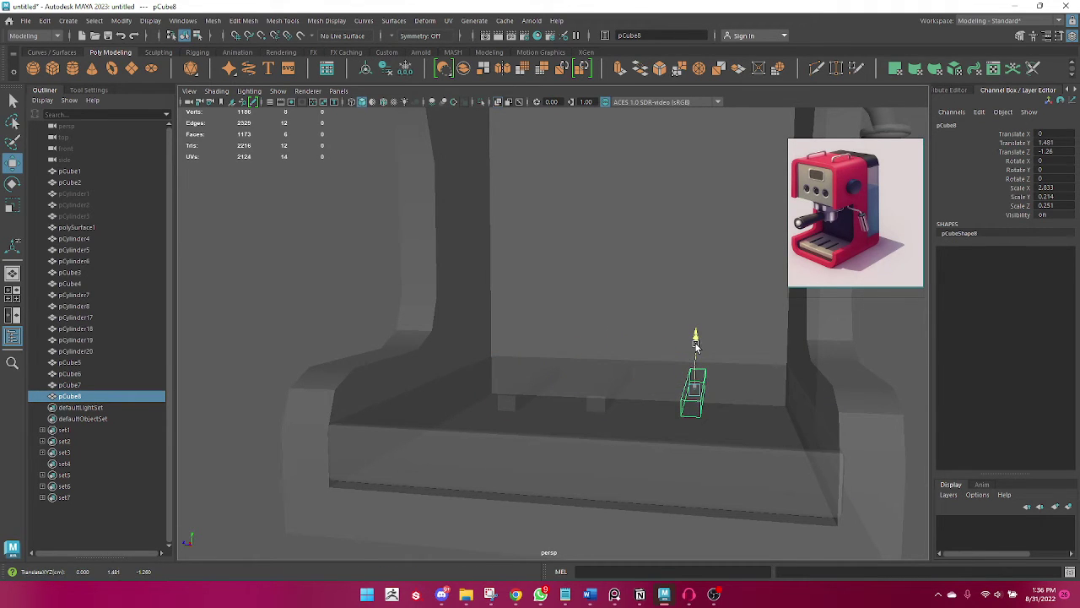
{"action": "left_click_drag", "start_coordinate": [695, 344], "coordinate": [695, 341]}
{"action": "key", "text": "q"}
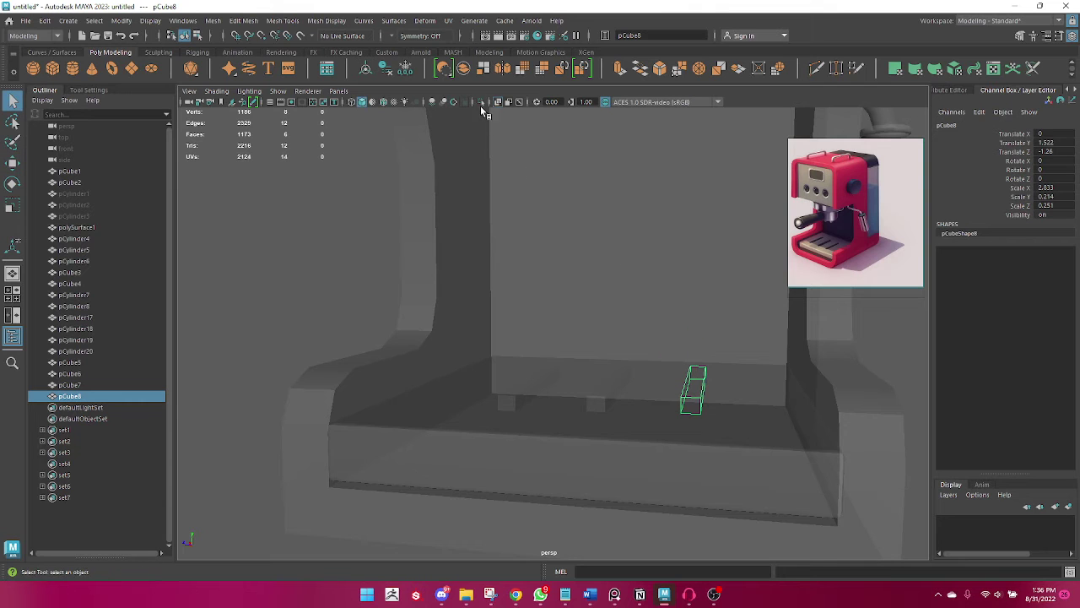
{"action": "mouse_move", "coordinate": [503, 101]}
{"action": "left_mouse_down", "text": "alt"}
{"action": "mouse_move", "coordinate": [570, 263]}
{"action": "mouse_move", "coordinate": [516, 361]}
{"action": "left_mouse_up", "text": "alt"}
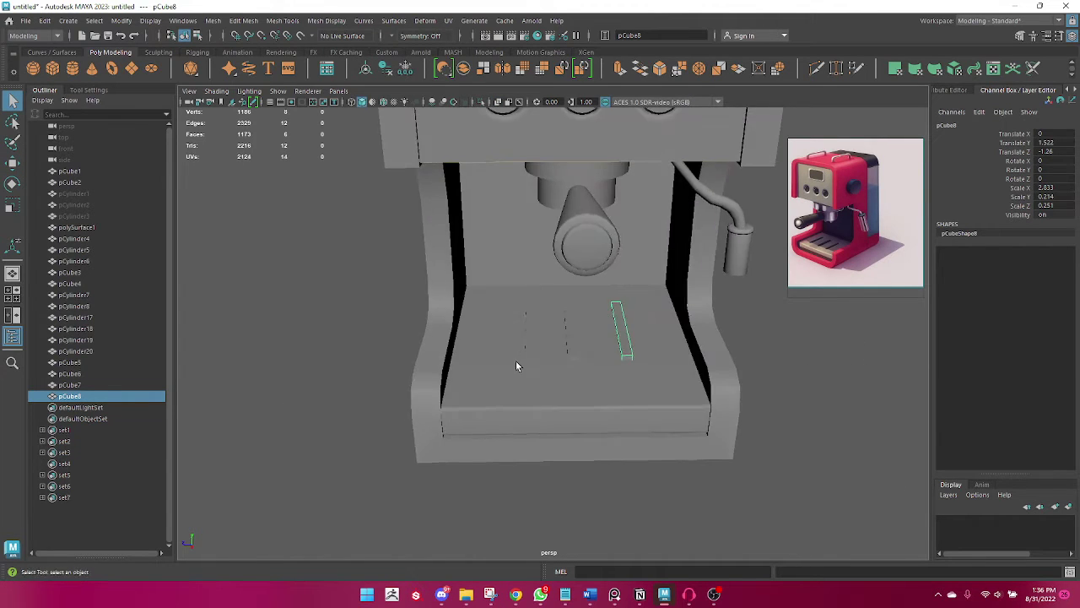
{"action": "right_click_drag", "start_coordinate": [516, 360], "coordinate": [706, 382], "text": "alt"}
{"action": "mouse_move", "coordinate": [724, 435]}
{"action": "left_mouse_down", "text": "alt"}
{"action": "mouse_move", "coordinate": [689, 412]}
{"action": "mouse_move", "coordinate": [662, 434]}
{"action": "left_mouse_up", "text": "alt"}
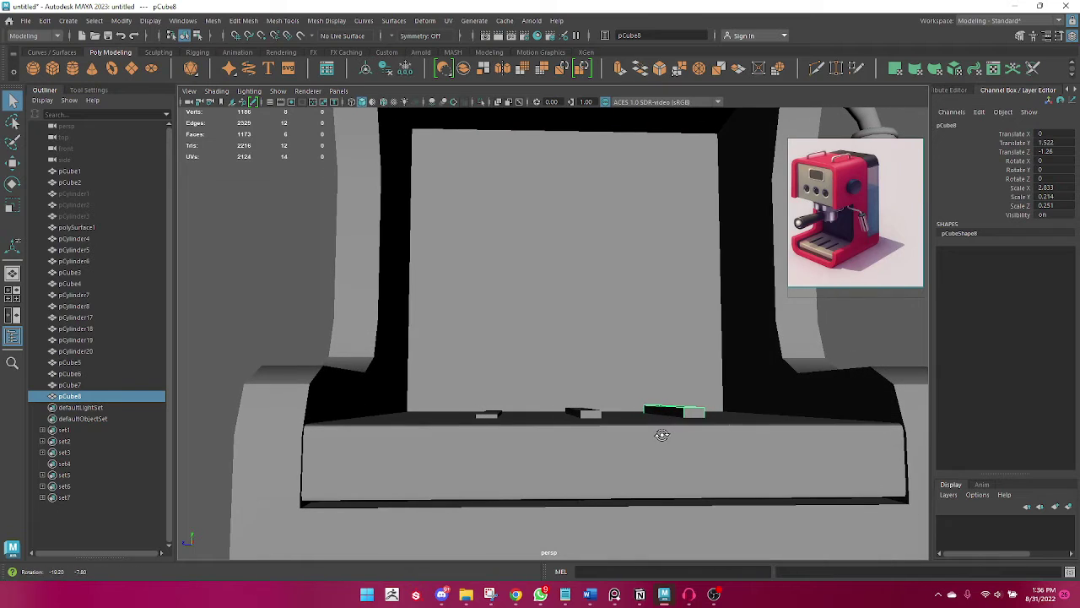
Delete the uneven slot blocks, keeping a single Shift-dragged clone.
{"action": "left_click", "coordinate": [491, 415]}
{"action": "key", "text": "Delete"}
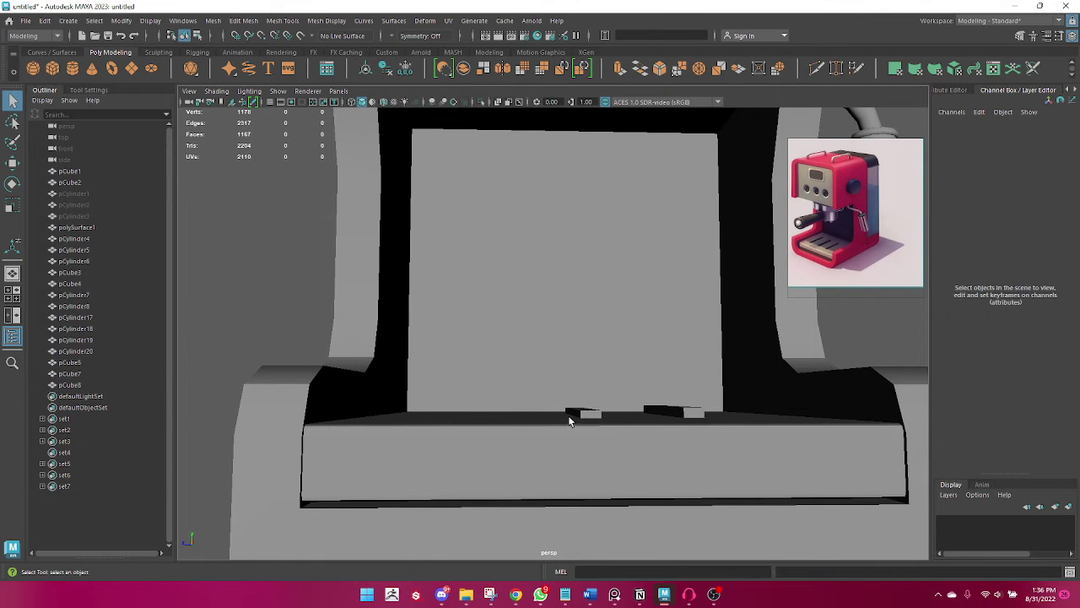
{"action": "left_click", "coordinate": [574, 416]}
{"action": "key", "text": "w"}
{"action": "left_click_drag", "start_coordinate": [553, 417], "coordinate": [479, 411], "text": "shift"}
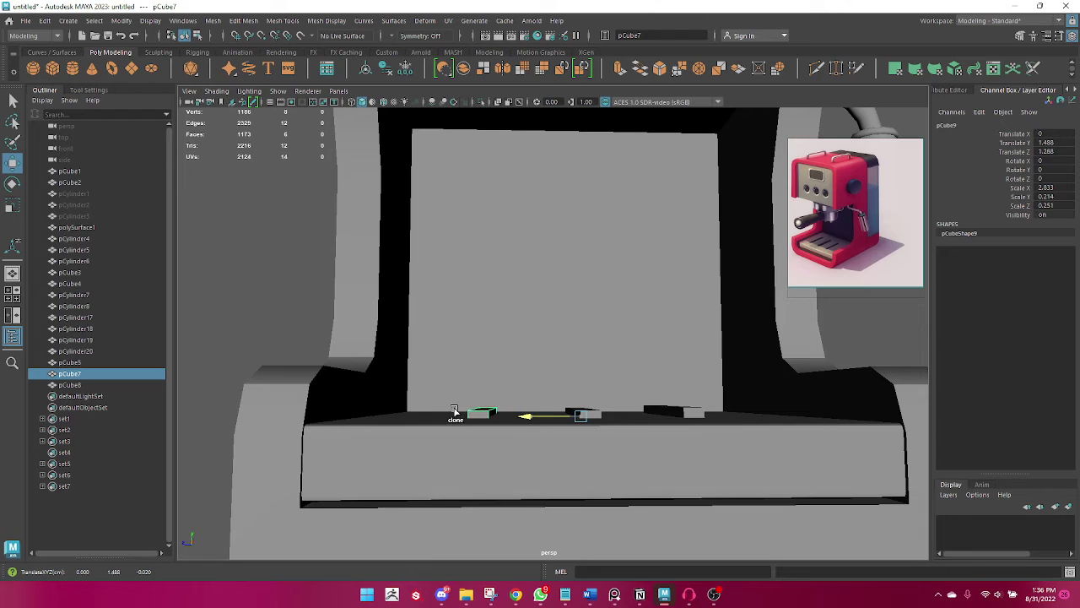
{"action": "left_click", "coordinate": [698, 417]}
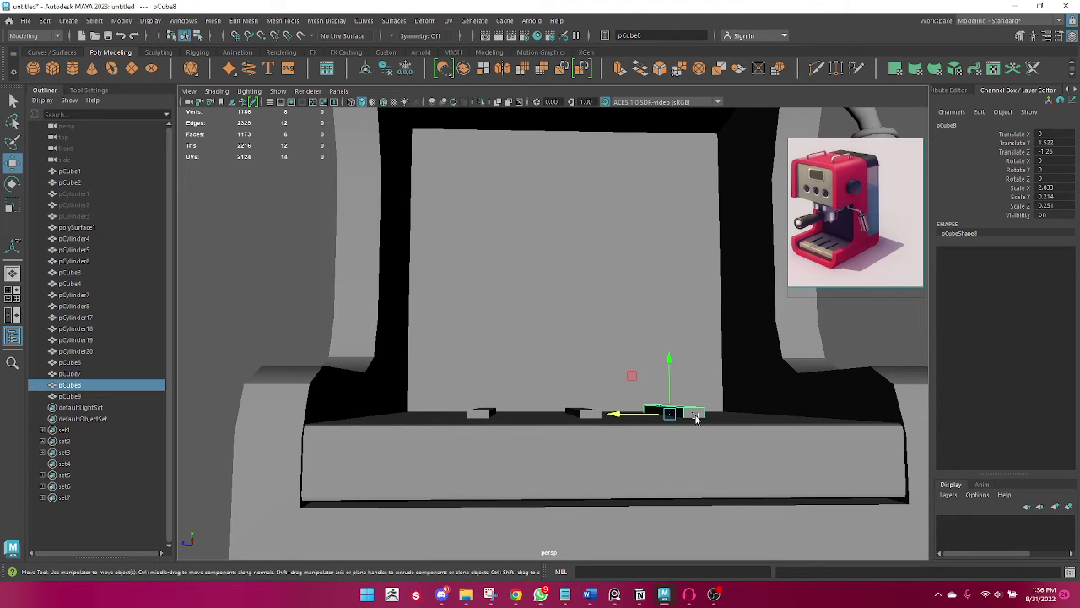
{"action": "key", "text": "Delete"}
{"action": "left_click", "coordinate": [583, 415]}
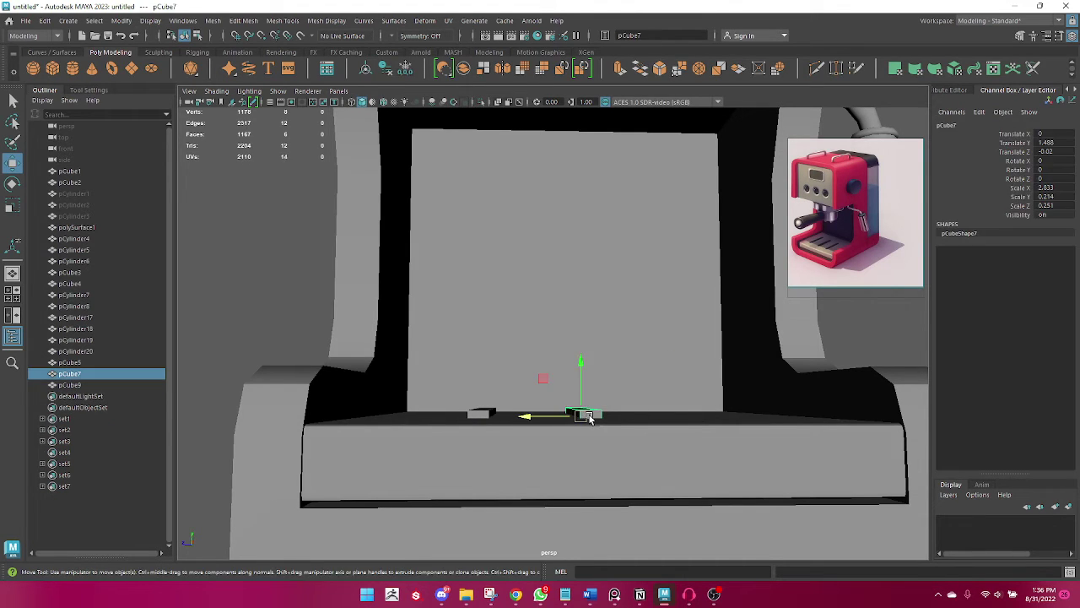
{"action": "key", "text": "Delete"}
{"action": "left_click", "coordinate": [478, 417]}
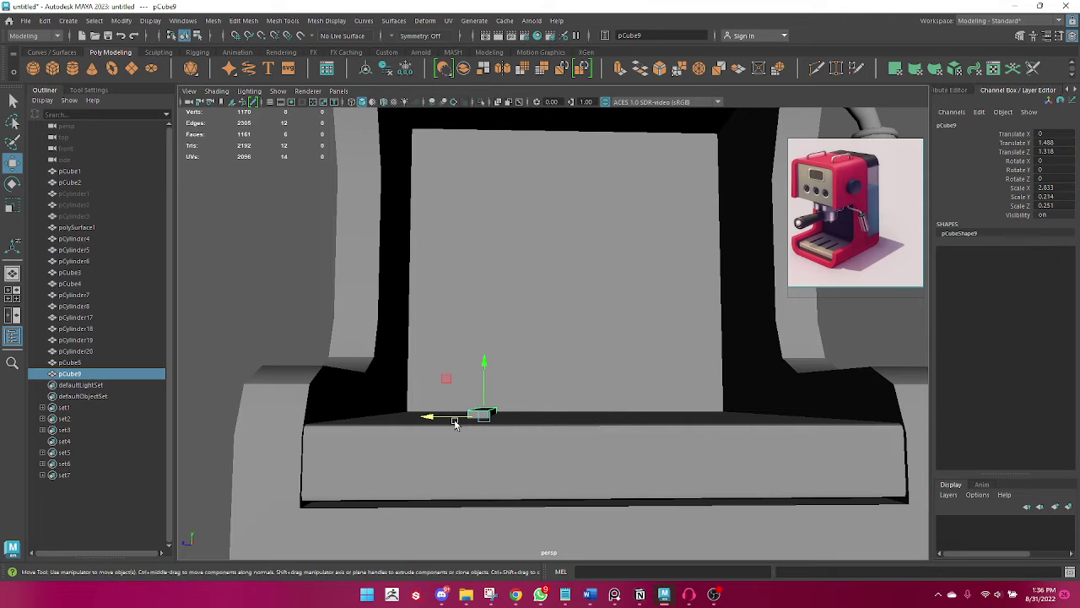
Clone the block rightward and repeat with Shift+D for three evenly spaced slot blocks.
{"action": "left_click_drag", "start_coordinate": [453, 422], "coordinate": [525, 450], "text": "shift"}
{"action": "key", "text": "shift+d"}
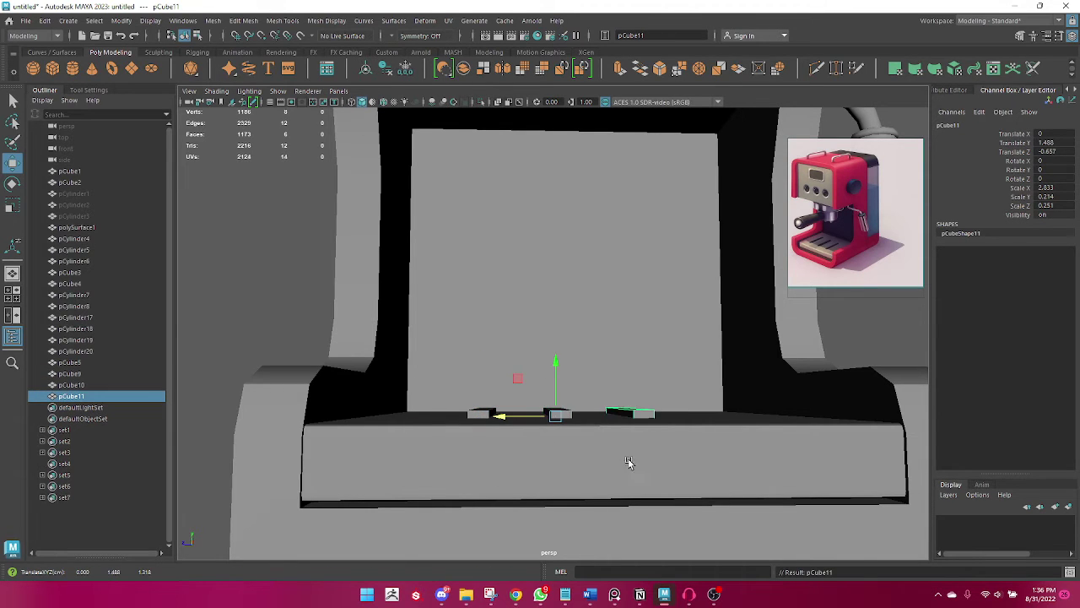
{"action": "mouse_move", "coordinate": [626, 462]}
{"action": "left_mouse_down", "text": "alt"}
{"action": "mouse_move", "coordinate": [566, 480]}
{"action": "mouse_move", "coordinate": [625, 470]}
{"action": "left_mouse_up", "text": "alt"}
{"action": "key", "text": "ctrl+z"}
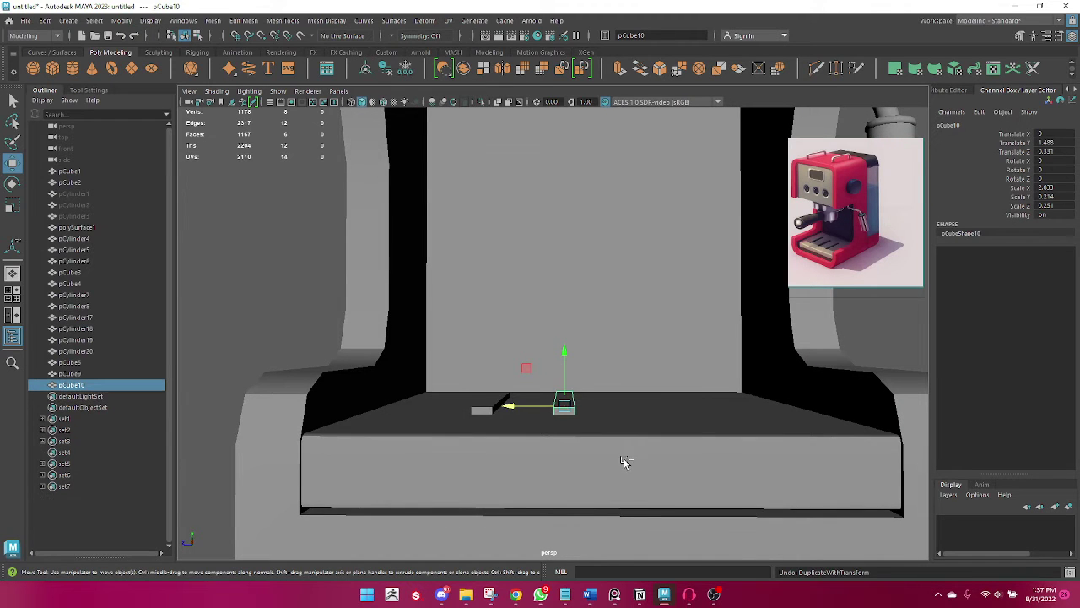
{"action": "key", "text": "ctrl+z"}
{"action": "key", "text": "shift+d"}
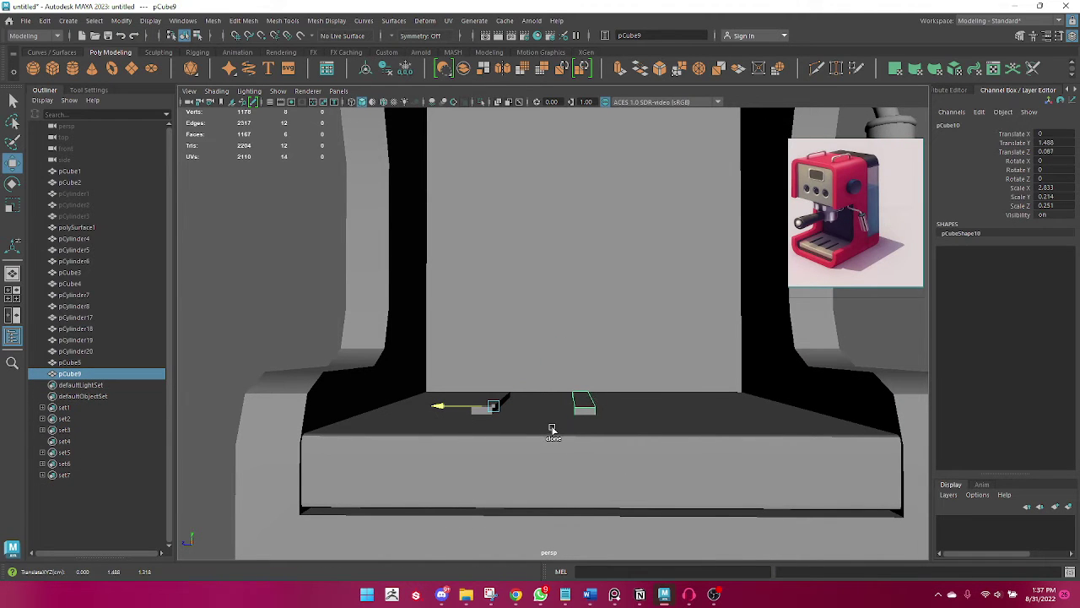
{"action": "key", "text": "shift+d"}
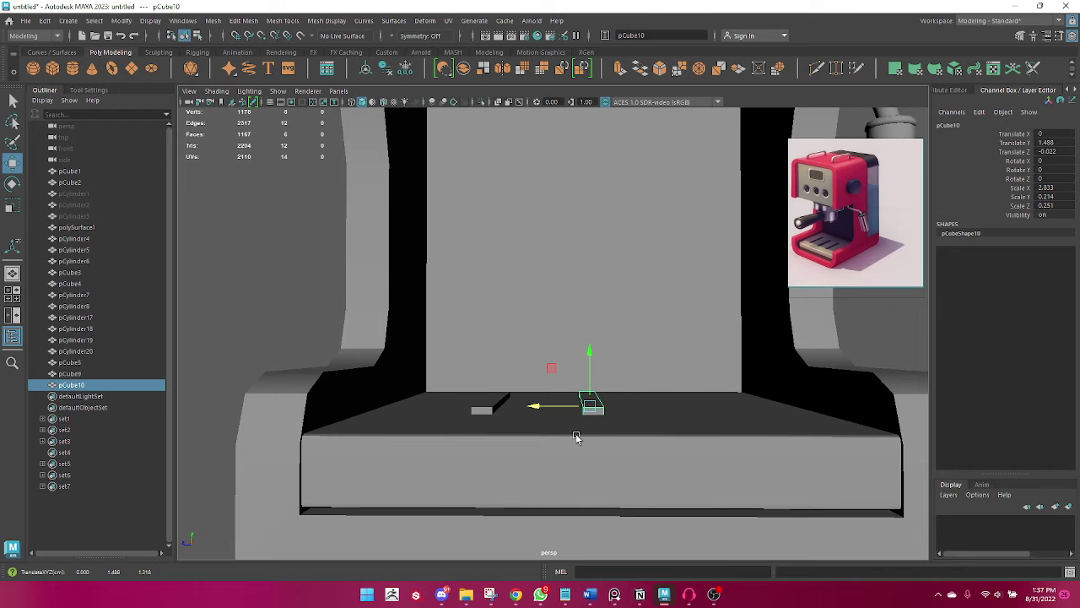
{"action": "key", "text": "shift+d"}
{"action": "left_click", "coordinate": [489, 404]}
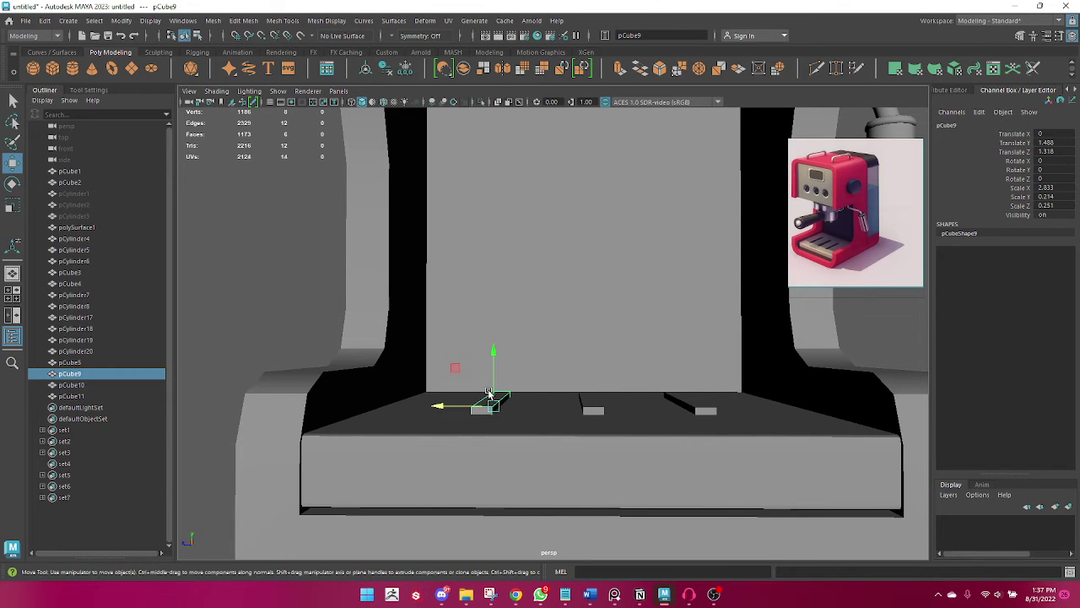
{"action": "left_click", "coordinate": [264, 324]}
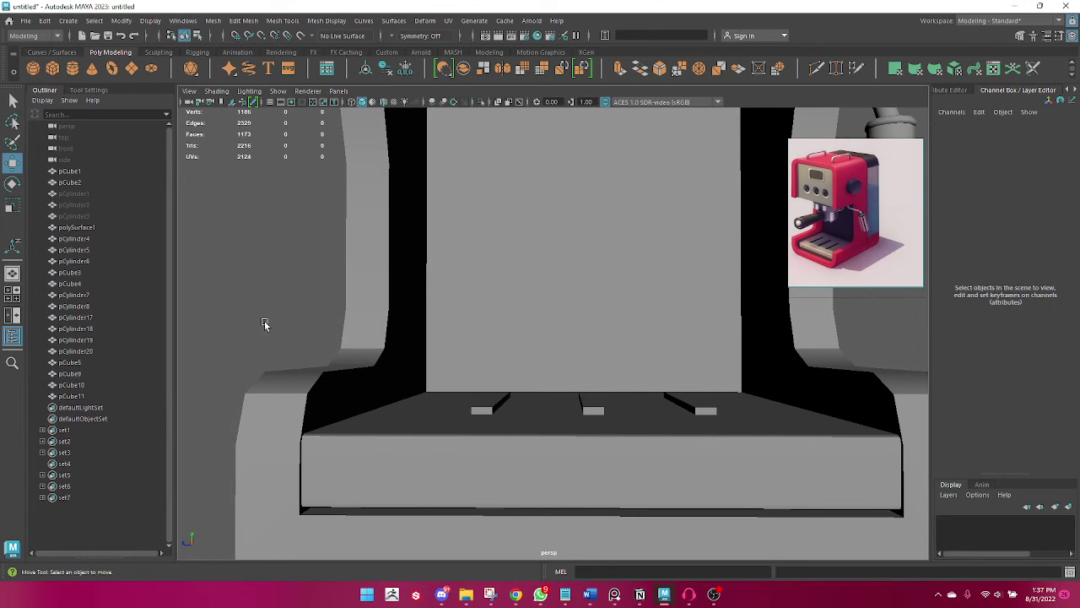
{"action": "scroll", "coordinate": [506, 403], "scroll_direction": "down", "scroll_amount": 3}
{"action": "left_click_drag", "start_coordinate": [507, 403], "coordinate": [386, 414], "text": "alt"}
{"action": "scroll", "coordinate": [385, 414], "scroll_direction": "up", "scroll_amount": 3}
Inspect the drip tray and its three slot bars from several angles.
{"action": "left_click_drag", "start_coordinate": [535, 434], "coordinate": [645, 432], "text": "alt"}
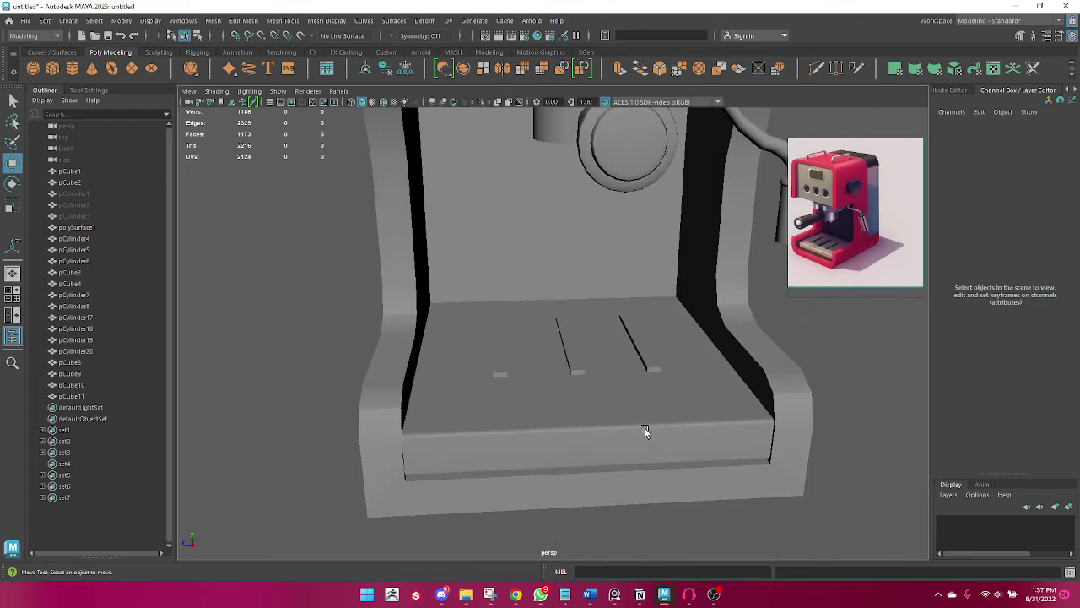
{"action": "scroll", "coordinate": [625, 411], "scroll_direction": "down", "scroll_amount": 1}
{"action": "scroll", "coordinate": [587, 413], "scroll_direction": "down", "scroll_amount": 2}
{"action": "left_click", "coordinate": [543, 410]}
{"action": "mouse_move", "coordinate": [588, 413]}
{"action": "left_mouse_down", "text": "alt"}
{"action": "mouse_move", "coordinate": [542, 410]}
{"action": "mouse_move", "coordinate": [582, 369]}
{"action": "left_mouse_up", "text": "alt"}
{"action": "key", "text": "q"}
{"action": "left_click", "coordinate": [582, 369]}
{"action": "left_click", "coordinate": [587, 364], "text": "shift"}
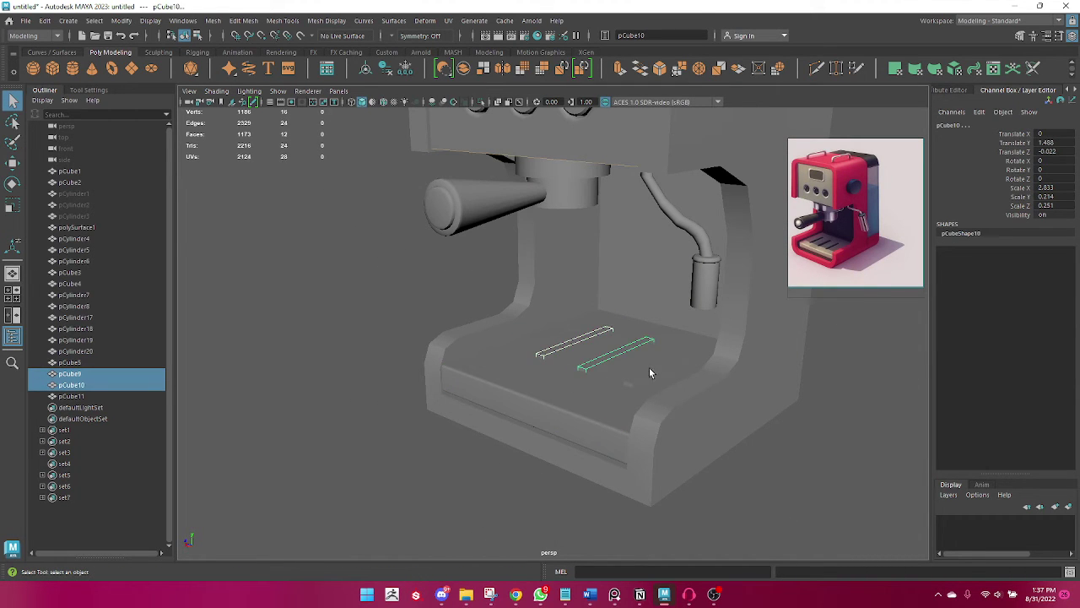
{"action": "left_click", "coordinate": [649, 367], "text": "shift"}
{"action": "mouse_move", "coordinate": [649, 367]}
{"action": "left_mouse_down", "text": "alt"}
{"action": "mouse_move", "coordinate": [614, 407]}
{"action": "mouse_move", "coordinate": [610, 374]}
{"action": "mouse_move", "coordinate": [609, 400]}
{"action": "mouse_move", "coordinate": [597, 407]}
{"action": "left_mouse_up", "text": "alt"}
{"action": "key", "text": "w"}
{"action": "left_click", "coordinate": [492, 495]}
{"action": "mouse_move", "coordinate": [492, 495]}
{"action": "left_mouse_down", "text": "alt"}
{"action": "mouse_move", "coordinate": [509, 459]}
{"action": "mouse_move", "coordinate": [544, 457]}
{"action": "mouse_move", "coordinate": [478, 431]}
{"action": "mouse_move", "coordinate": [398, 451]}
{"action": "mouse_move", "coordinate": [369, 490]}
{"action": "mouse_move", "coordinate": [509, 467]}
{"action": "left_mouse_up", "text": "alt"}
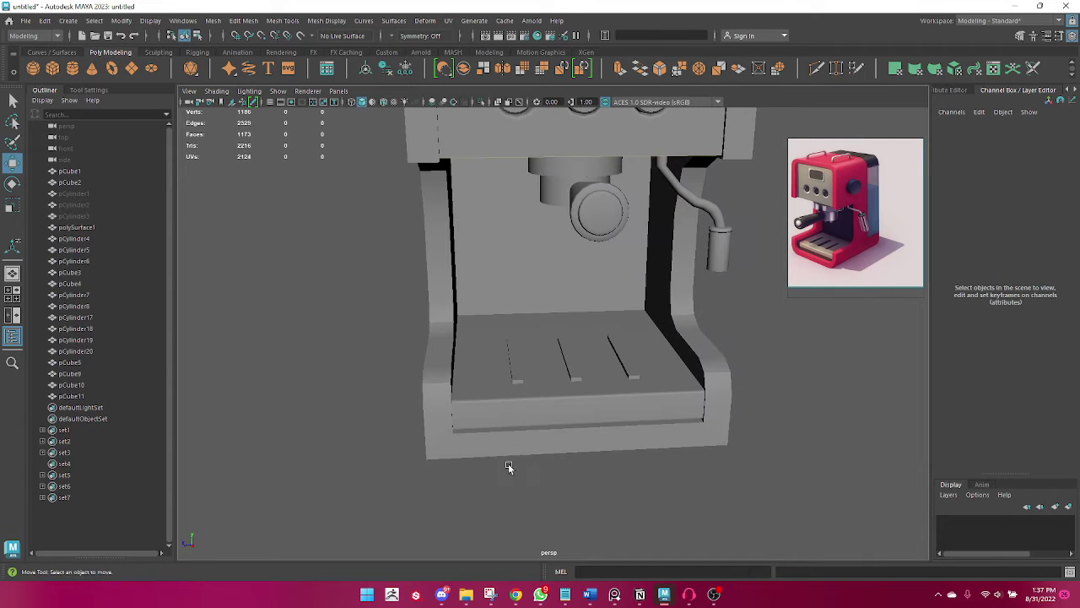
{"action": "left_click", "coordinate": [503, 418]}
{"action": "mouse_move", "coordinate": [503, 419]}
{"action": "left_mouse_down", "text": "alt"}
{"action": "mouse_move", "coordinate": [498, 506]}
{"action": "mouse_move", "coordinate": [478, 463]}
{"action": "left_mouse_up", "text": "alt"}
{"action": "left_click", "coordinate": [498, 507]}
{"action": "scroll", "coordinate": [479, 462], "scroll_direction": "up", "scroll_amount": 3}
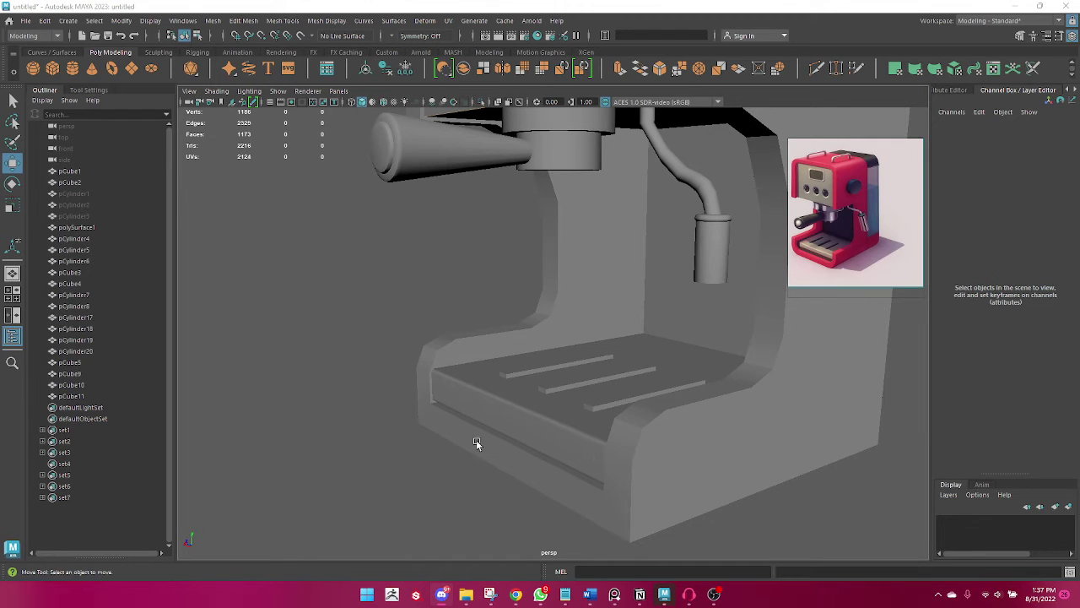
{"action": "left_click_drag", "start_coordinate": [476, 440], "coordinate": [508, 439], "text": "alt"}
Select slot bar pCube9 plus the tray pCube5 and bring up the Mesh menu.
{"action": "left_click", "coordinate": [475, 471]}
{"action": "left_click", "coordinate": [515, 362]}
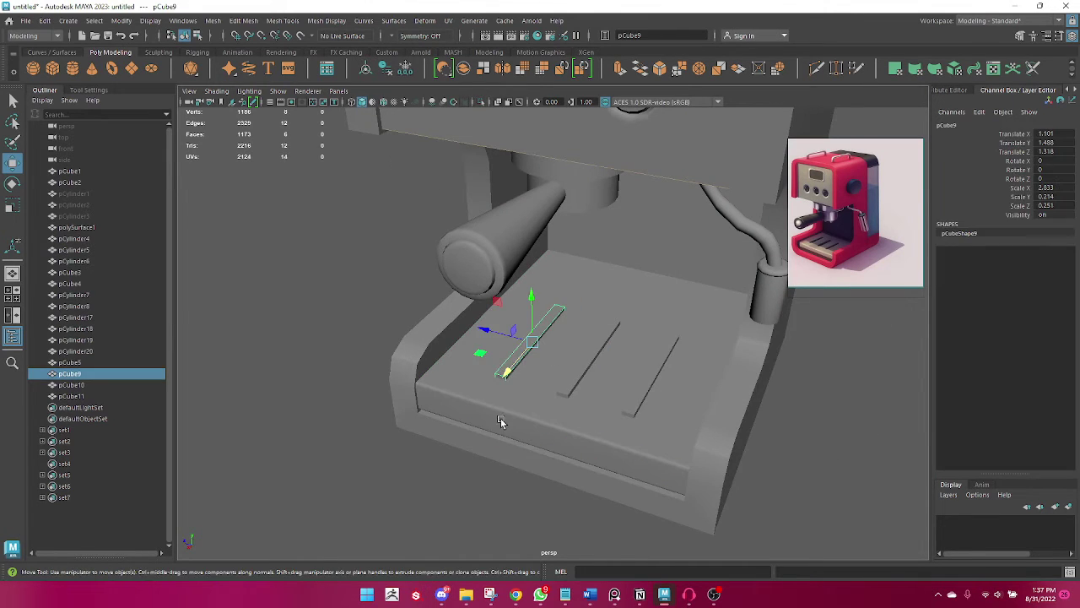
{"action": "left_click", "coordinate": [499, 420], "text": "shift"}
{"action": "left_click", "coordinate": [212, 20]}
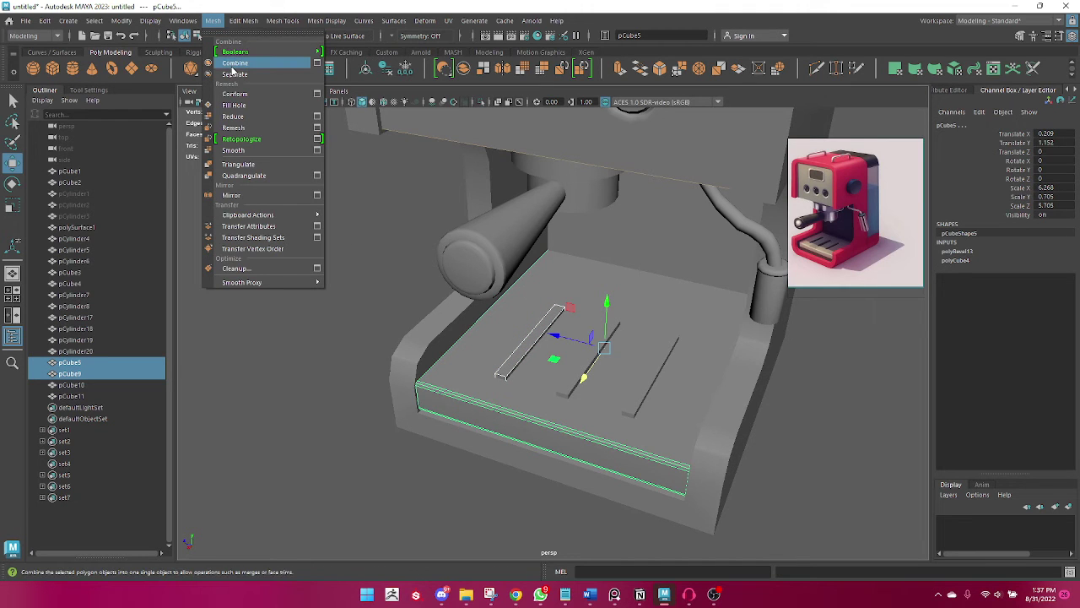
Redo the boolean as Mesh > Booleans > Difference with the tray selected before pCube9.
{"action": "left_click", "coordinate": [371, 69]}
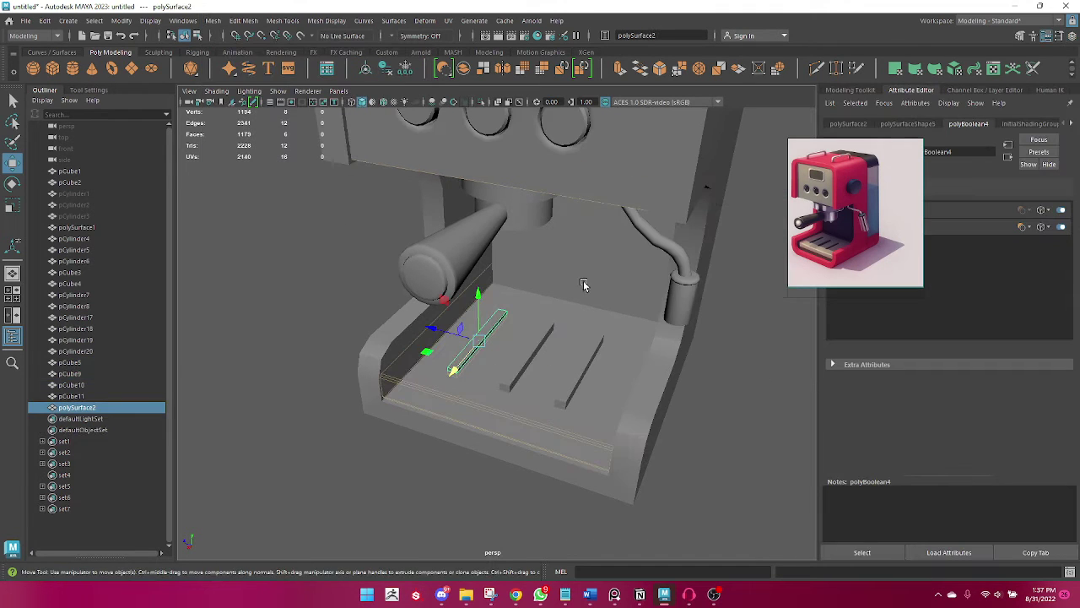
{"action": "key", "text": "ctrl+z"}
{"action": "key", "text": "ctrl+z"}
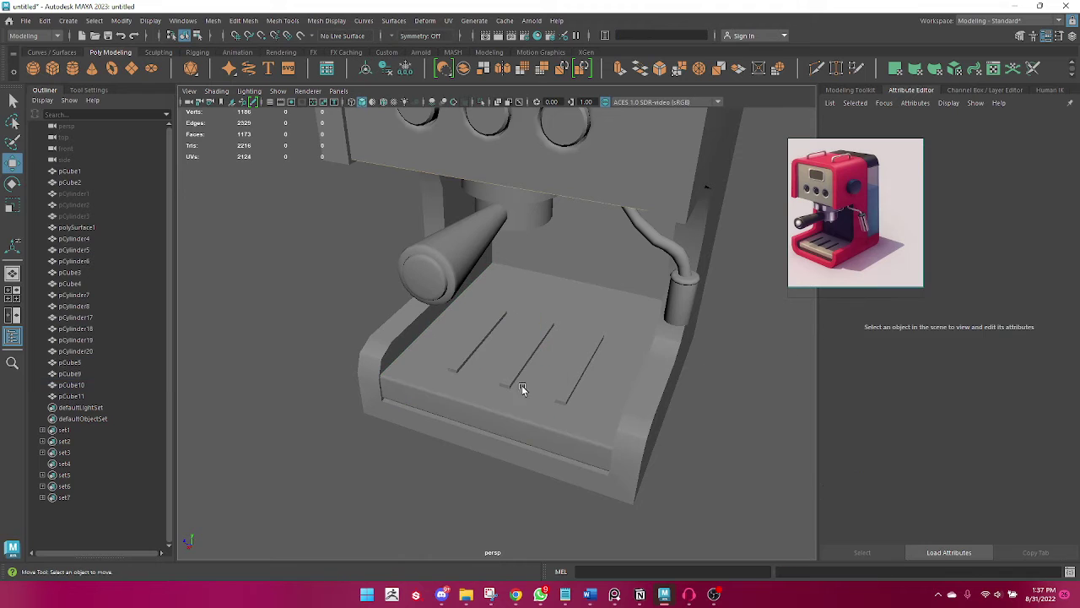
{"action": "left_click", "coordinate": [485, 418]}
{"action": "left_click", "coordinate": [460, 361], "text": "shift"}
{"action": "key", "text": "q"}
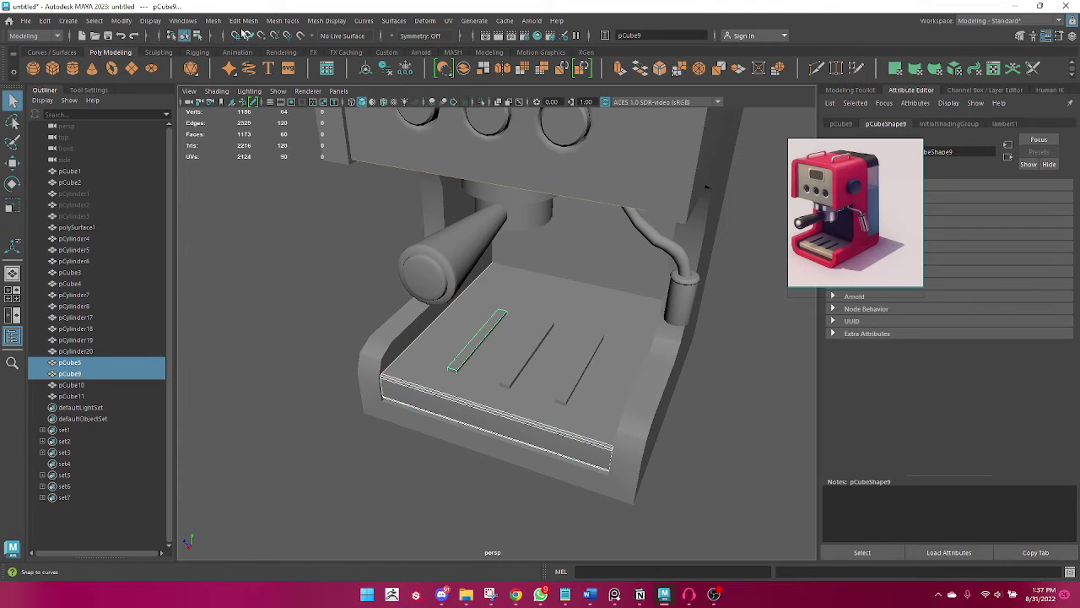
{"action": "left_click", "coordinate": [213, 20]}
{"action": "left_click", "coordinate": [385, 69]}
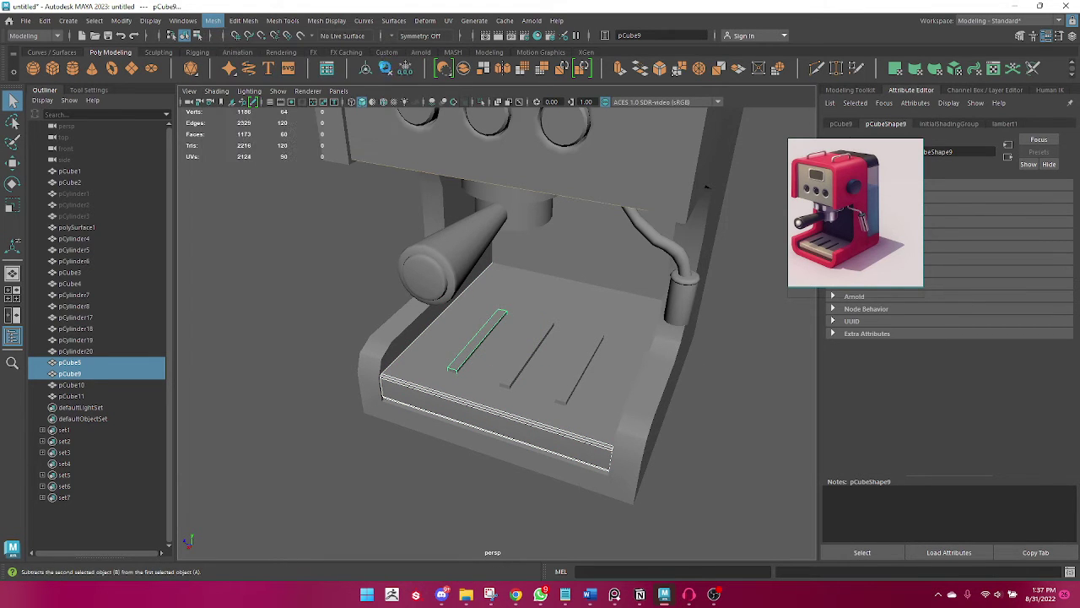
Change the boolean operand display and inspect the groove cut into the tray.
{"action": "left_click_drag", "start_coordinate": [429, 422], "coordinate": [501, 398], "text": "alt"}
{"action": "mouse_move", "coordinate": [834, 192]}
{"action": "left_mouse_down"}
{"action": "mouse_move", "coordinate": [179, 228]}
{"action": "mouse_move", "coordinate": [218, 222]}
{"action": "left_mouse_up"}
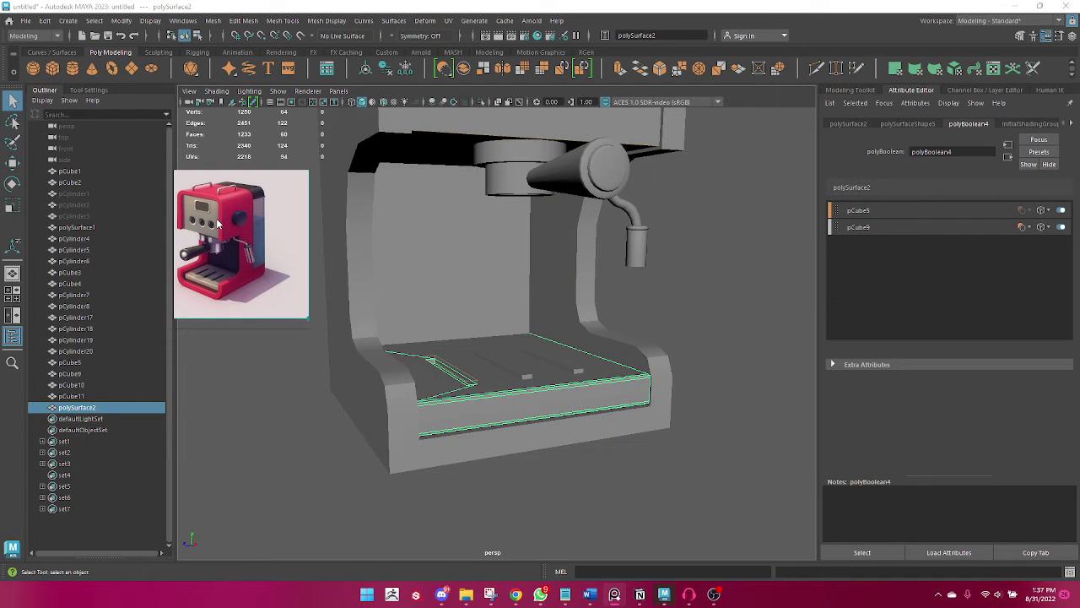
{"action": "left_click", "coordinate": [1044, 229]}
{"action": "left_click", "coordinate": [1013, 281]}
{"action": "left_click", "coordinate": [701, 403]}
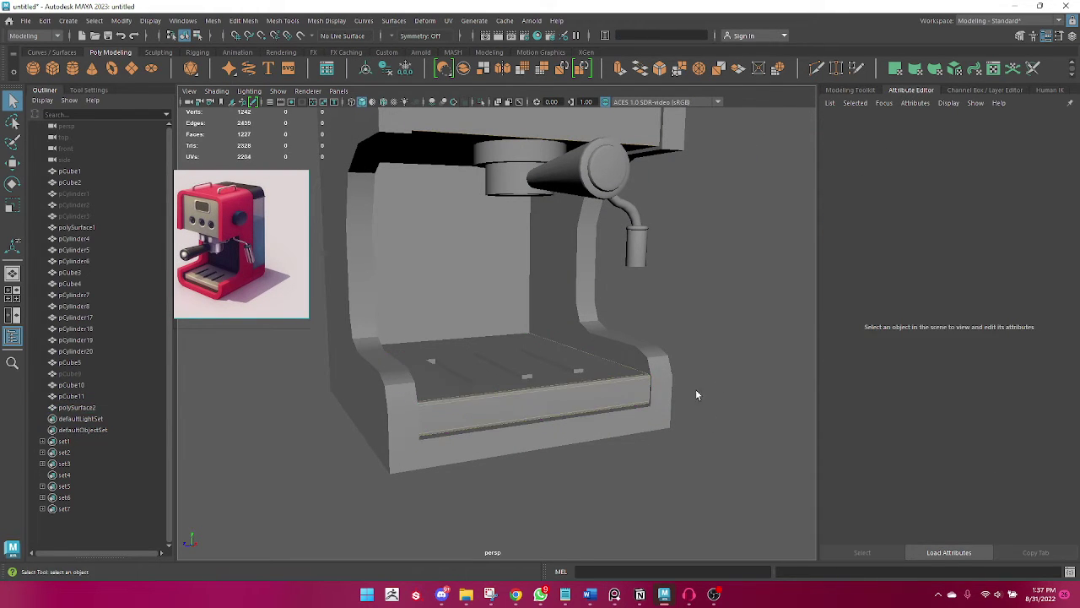
{"action": "mouse_move", "coordinate": [696, 394]}
{"action": "left_mouse_down", "text": "alt"}
{"action": "mouse_move", "coordinate": [439, 386]}
{"action": "mouse_move", "coordinate": [518, 398]}
{"action": "left_mouse_up", "text": "alt"}
{"action": "scroll", "coordinate": [473, 399], "scroll_direction": "up", "scroll_amount": 3}
{"action": "left_click", "coordinate": [469, 414]}
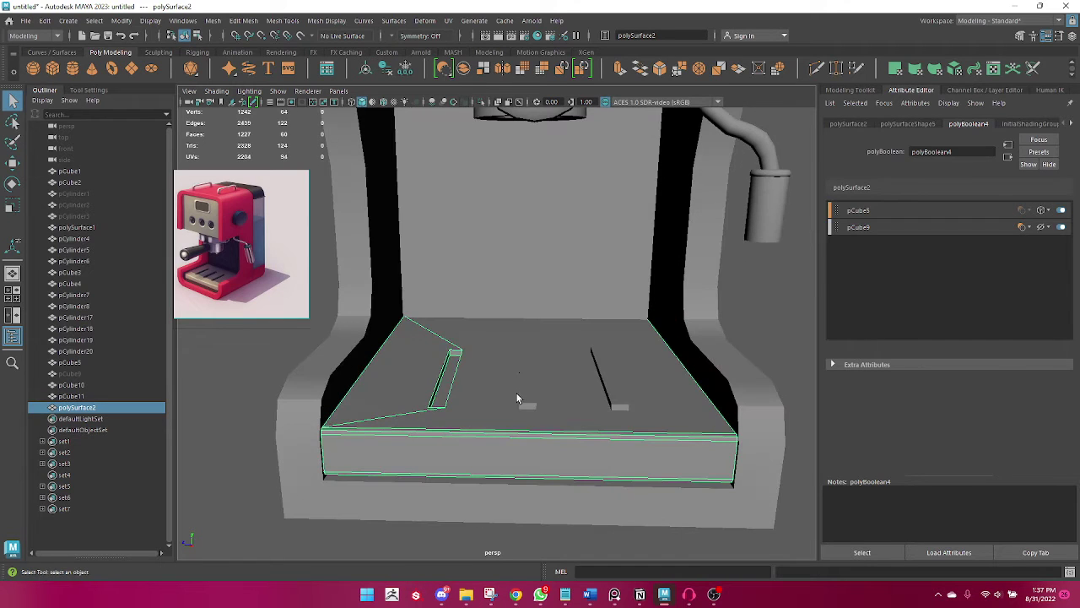
Add the second slot bar to the selection and frame the tray slots.
{"action": "left_click", "coordinate": [521, 409]}
{"action": "left_click", "coordinate": [486, 441], "text": "shift"}
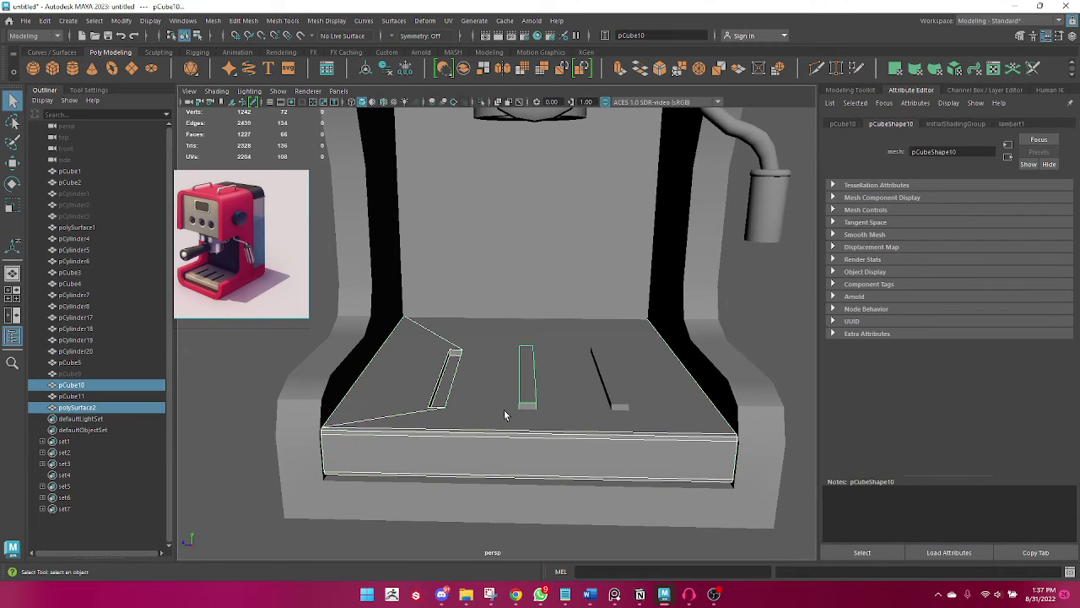
{"action": "mouse_move", "coordinate": [609, 289]}
{"action": "left_mouse_down", "text": "alt"}
{"action": "mouse_move", "coordinate": [460, 381]}
{"action": "mouse_move", "coordinate": [544, 394]}
{"action": "left_mouse_up", "text": "alt"}
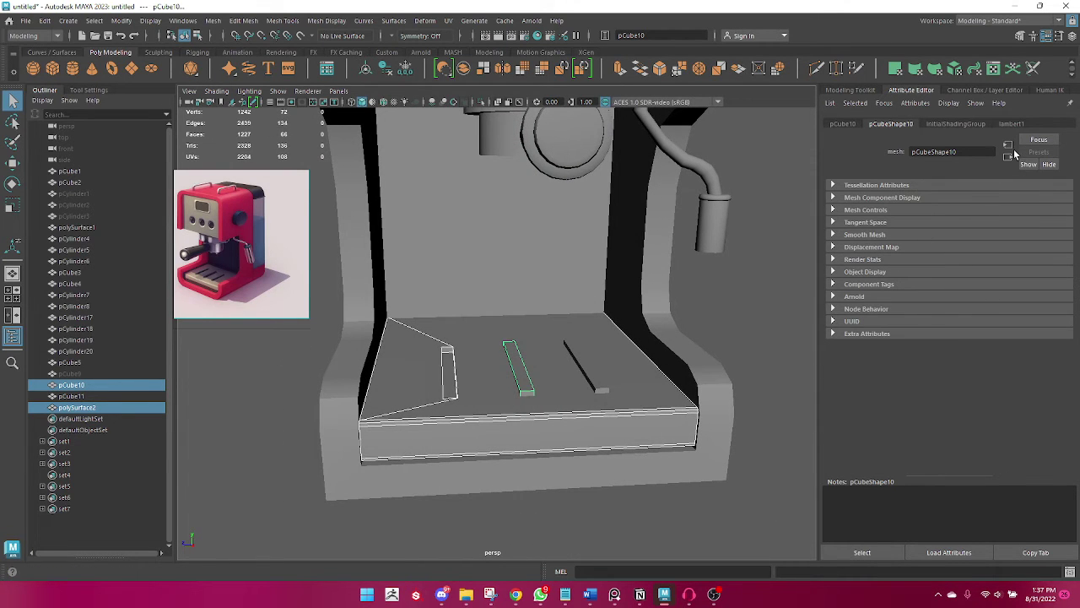
{"action": "mouse_move", "coordinate": [570, 359]}
{"action": "left_mouse_down", "text": "alt"}
{"action": "mouse_move", "coordinate": [617, 354]}
{"action": "mouse_move", "coordinate": [501, 384]}
{"action": "left_mouse_up", "text": "alt"}
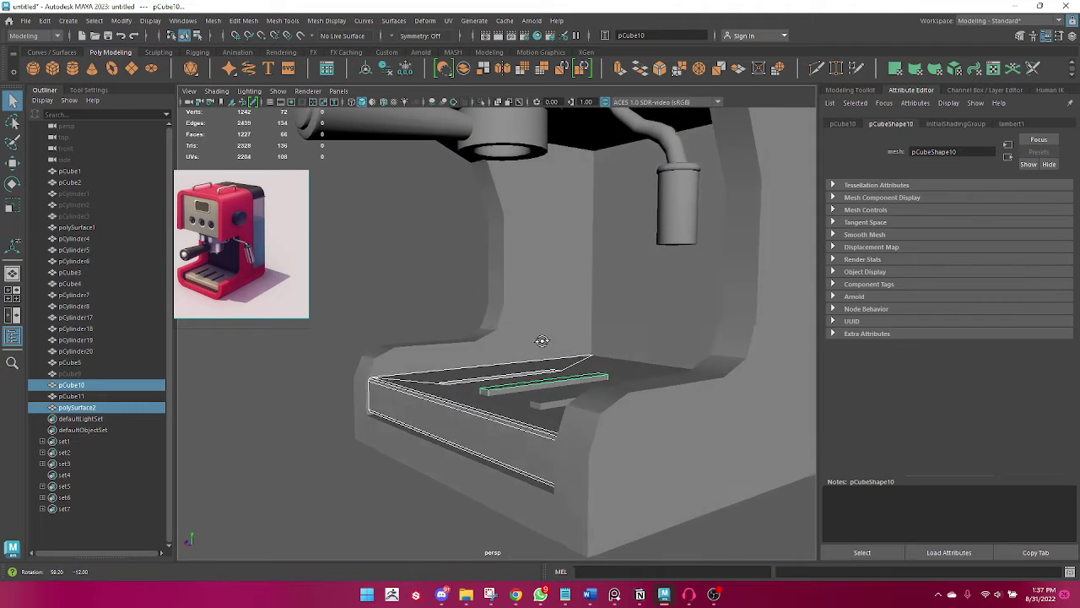
{"action": "right_click_drag", "start_coordinate": [500, 385], "coordinate": [502, 428], "text": "alt"}
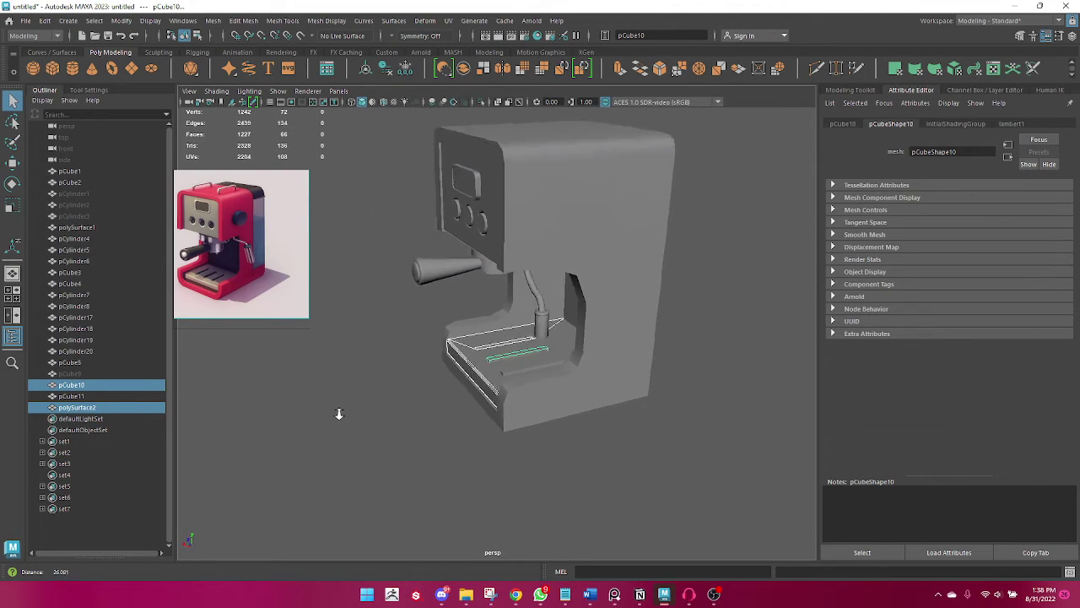
{"action": "left_click_drag", "start_coordinate": [503, 428], "coordinate": [471, 457], "text": "alt"}
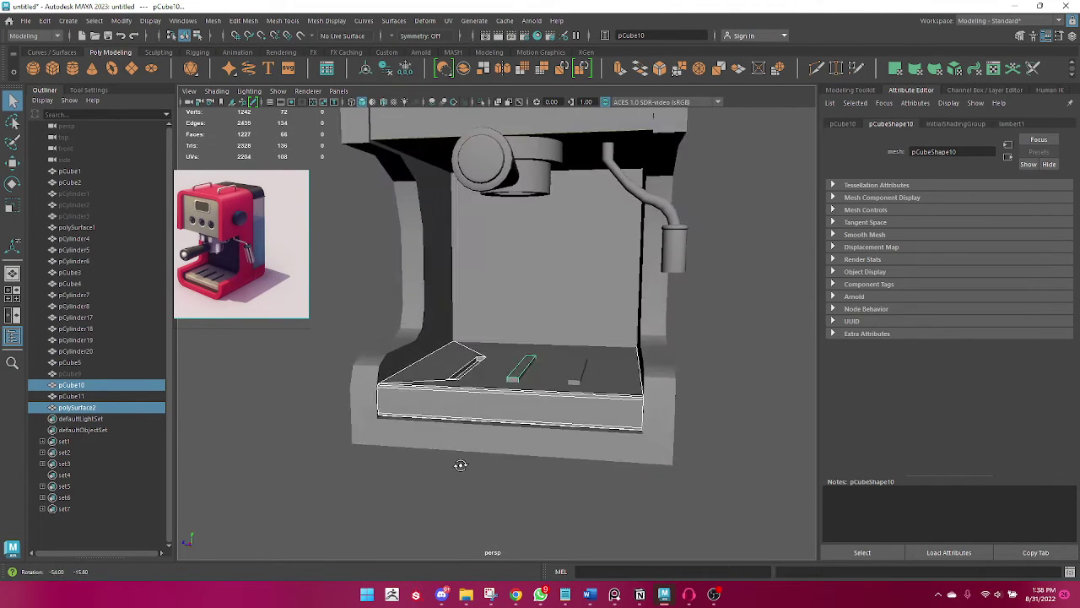
{"action": "right_click_drag", "start_coordinate": [471, 457], "coordinate": [311, 474], "text": "alt"}
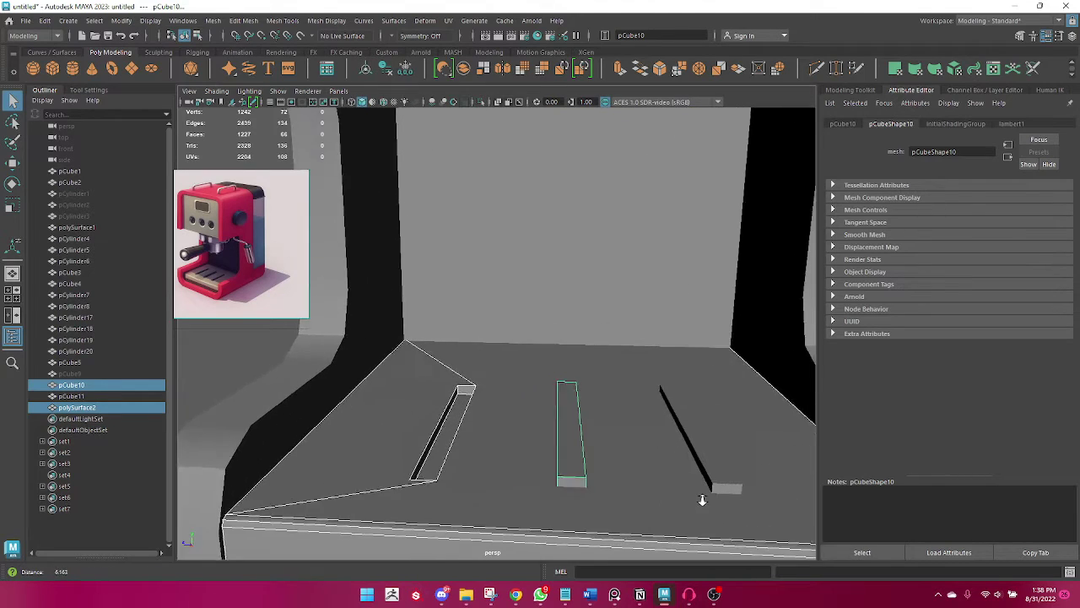
{"action": "left_click_drag", "start_coordinate": [311, 474], "coordinate": [448, 448], "text": "alt"}
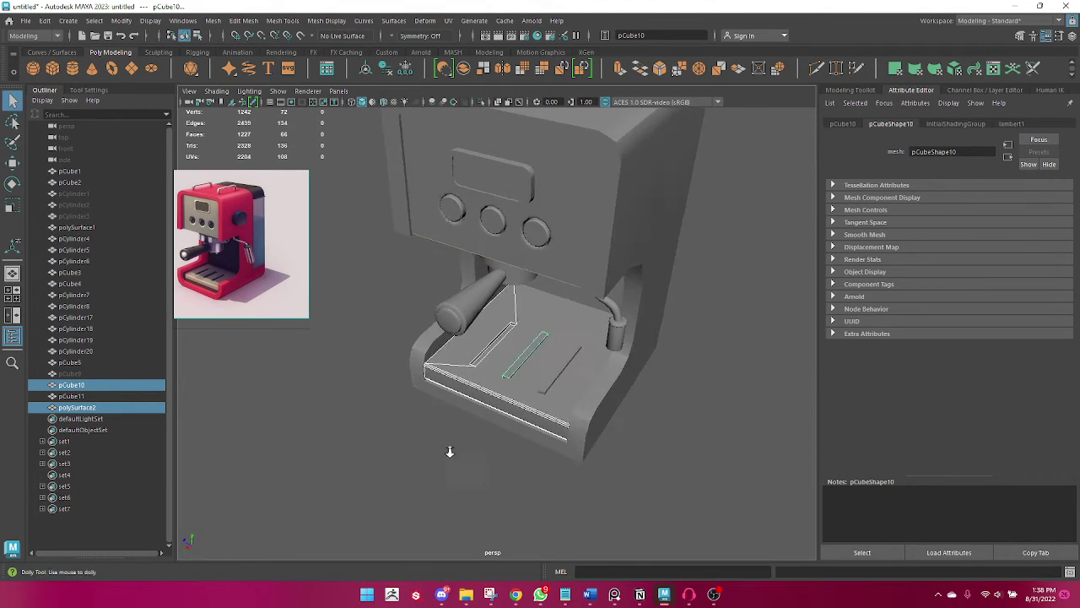
{"action": "mouse_move", "coordinate": [448, 448]}
{"action": "right_mouse_down", "text": "alt"}
{"action": "mouse_move", "coordinate": [642, 473]}
{"action": "mouse_move", "coordinate": [550, 410]}
{"action": "right_mouse_up", "text": "alt"}
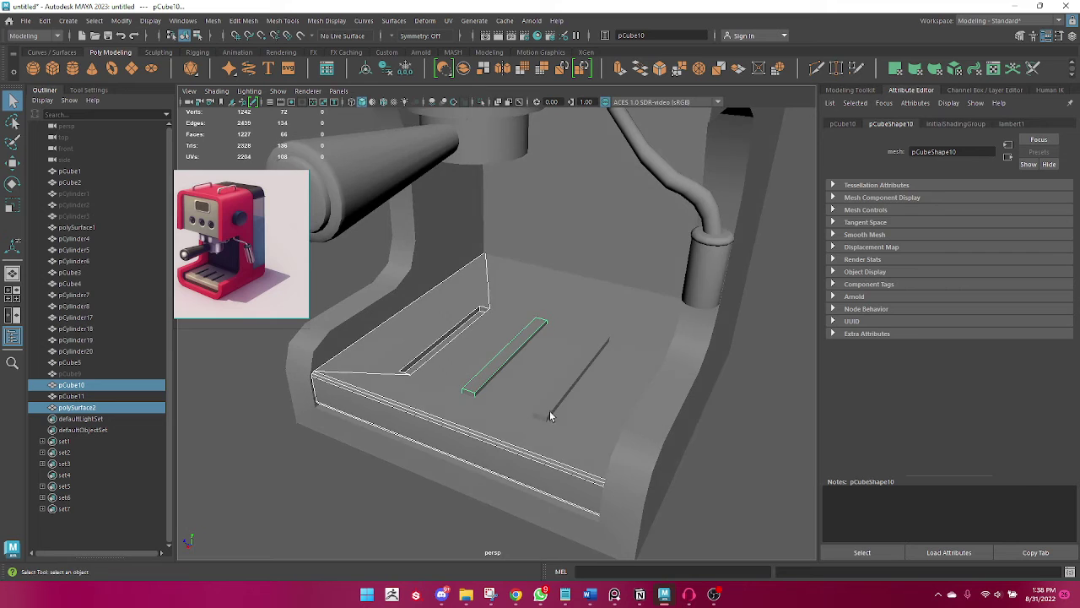
{"action": "left_click_drag", "start_coordinate": [550, 410], "coordinate": [541, 416], "text": "alt"}
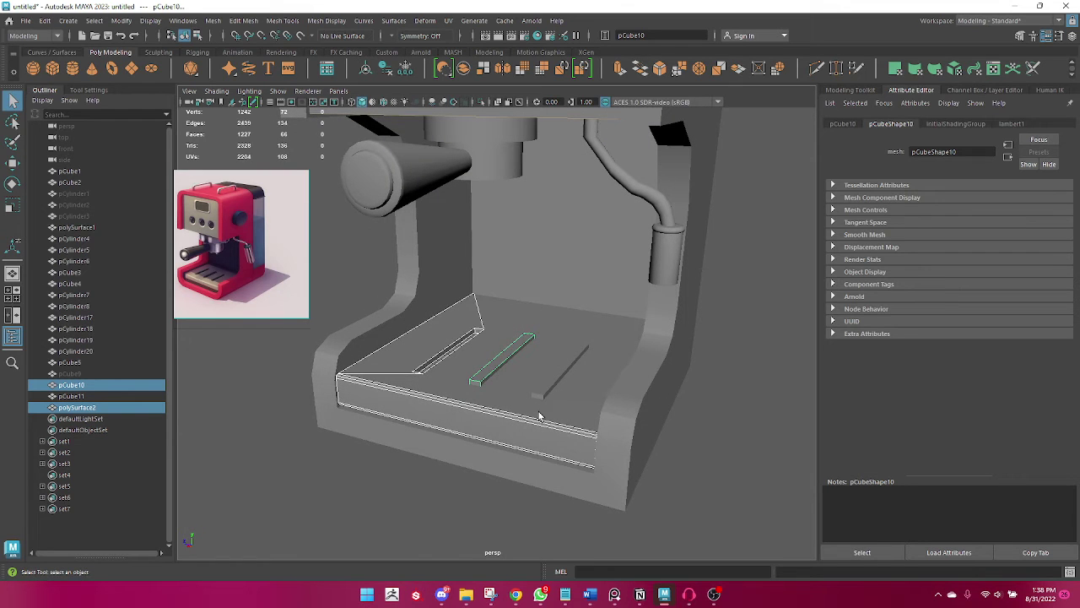
Try a Boolean Difference on the tray, undo it, and reselect polySurface2.
{"action": "left_click", "coordinate": [212, 20]}
{"action": "mouse_move", "coordinate": [236, 52]}
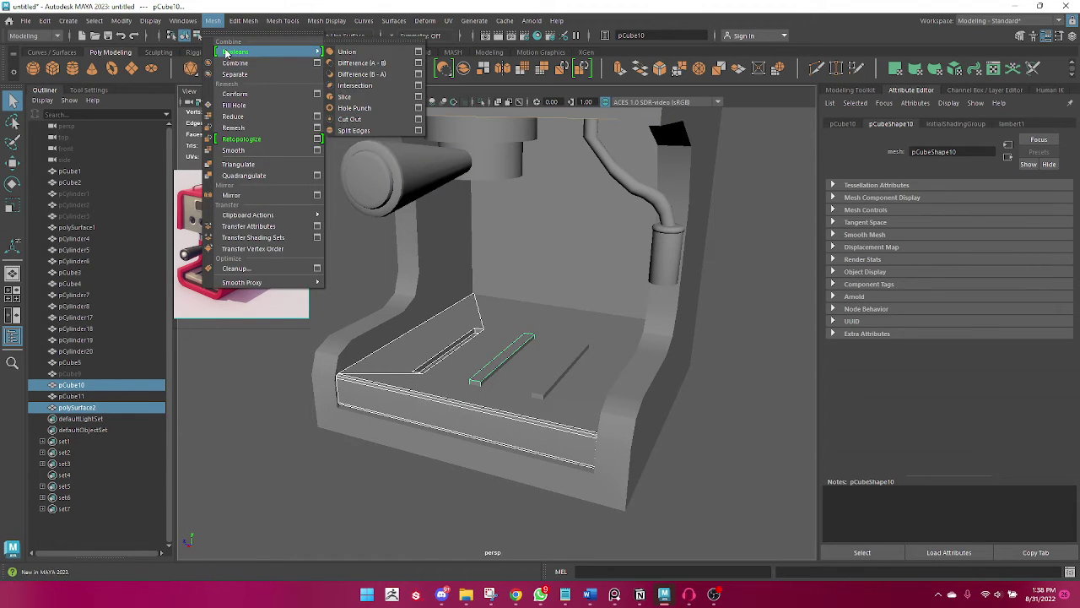
{"action": "left_click", "coordinate": [380, 72]}
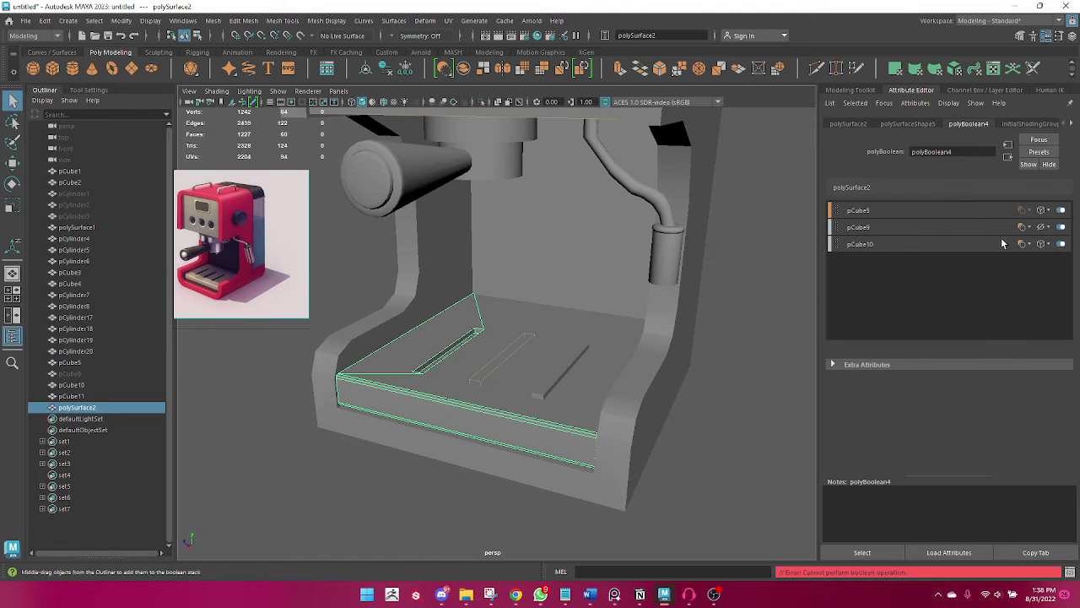
{"action": "key", "text": "ctrl+z"}
{"action": "left_click", "coordinate": [753, 353]}
{"action": "left_click", "coordinate": [486, 385]}
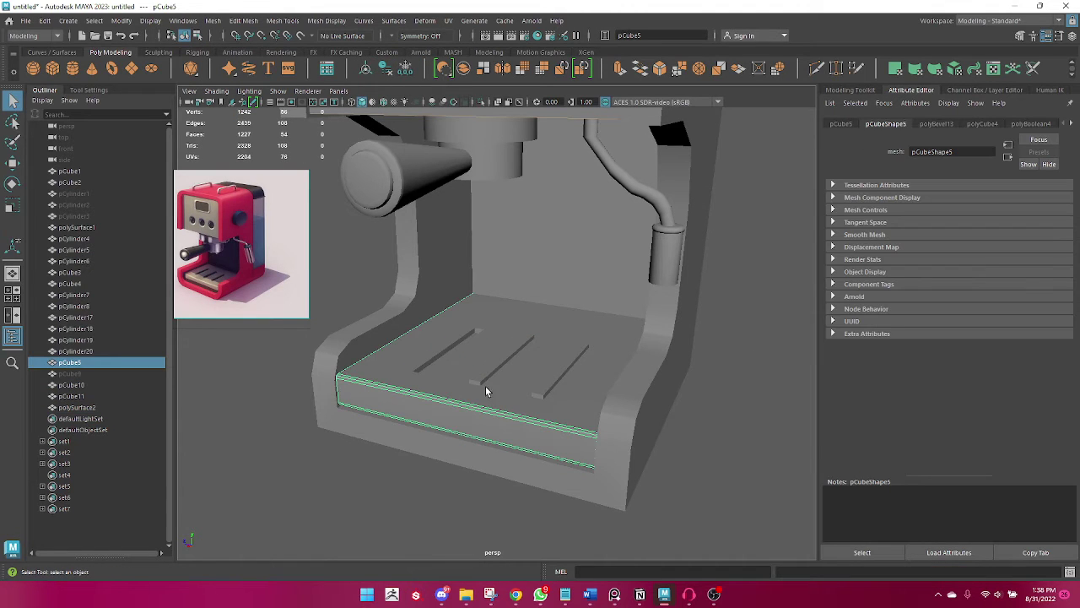
{"action": "left_click", "coordinate": [388, 306], "text": "shift"}
{"action": "left_click", "coordinate": [383, 520]}
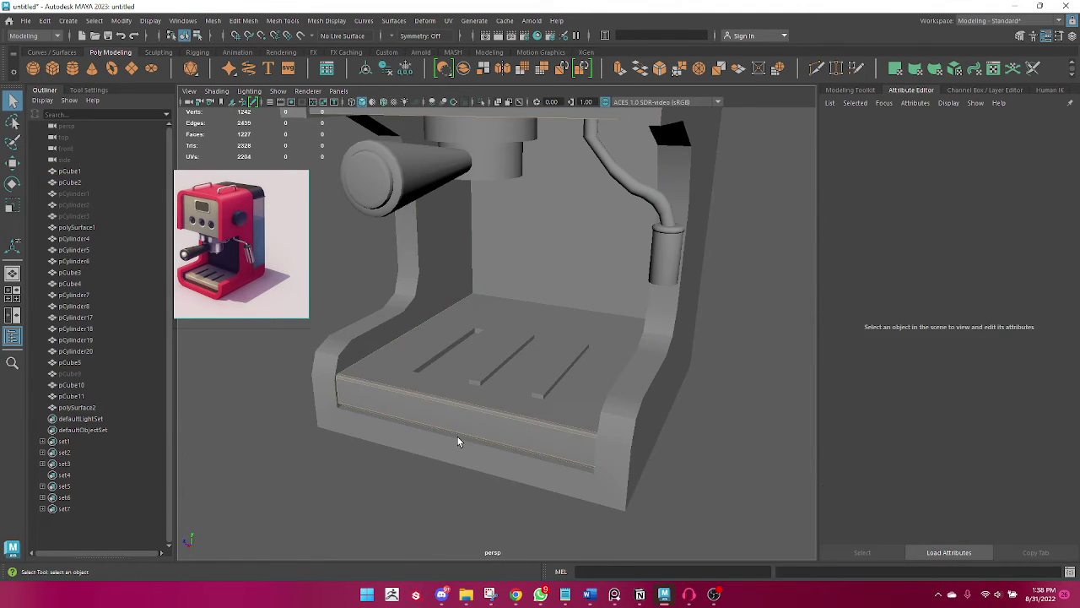
{"action": "left_click", "coordinate": [458, 435]}
{"action": "left_click", "coordinate": [458, 426]}
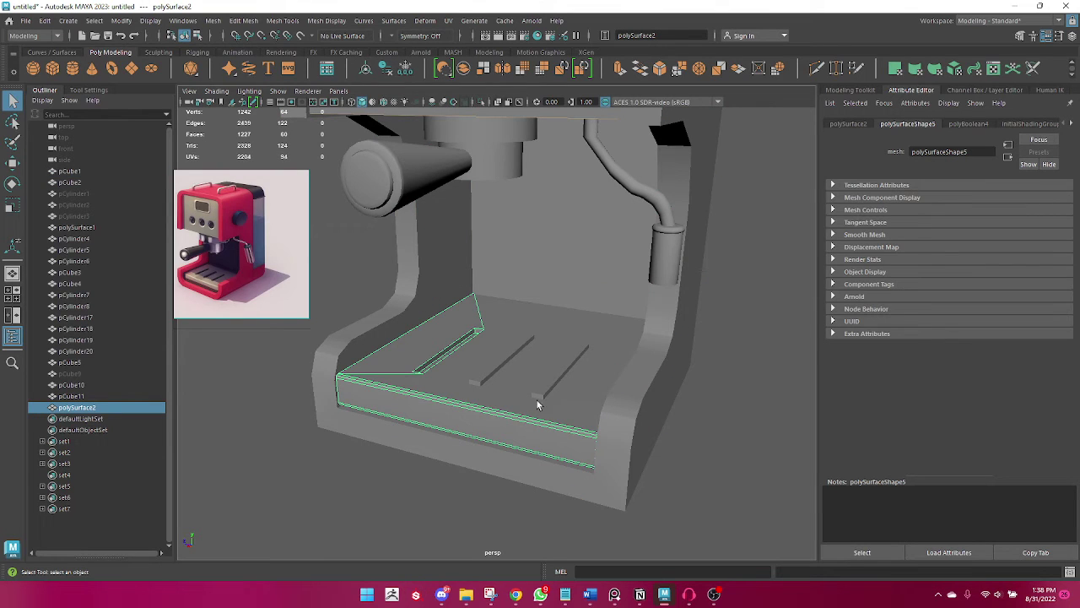
Set a polyBoolean4 operand's display to Hidden, then subtract middle slot pCube10 from the tray.
{"action": "left_click", "coordinate": [979, 124]}
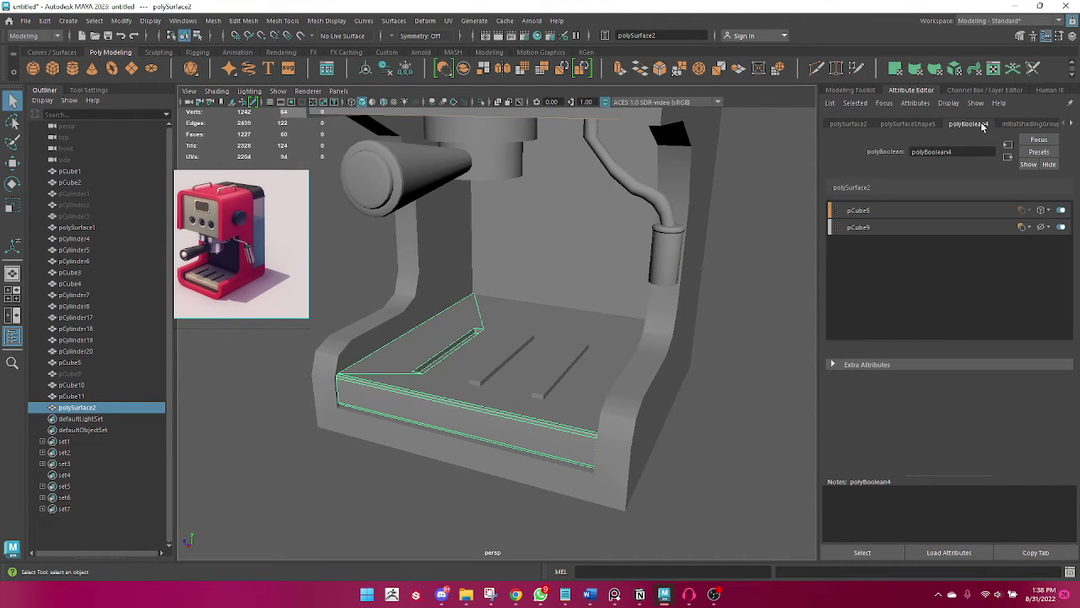
{"action": "left_click", "coordinate": [1044, 210]}
{"action": "left_click", "coordinate": [1028, 267]}
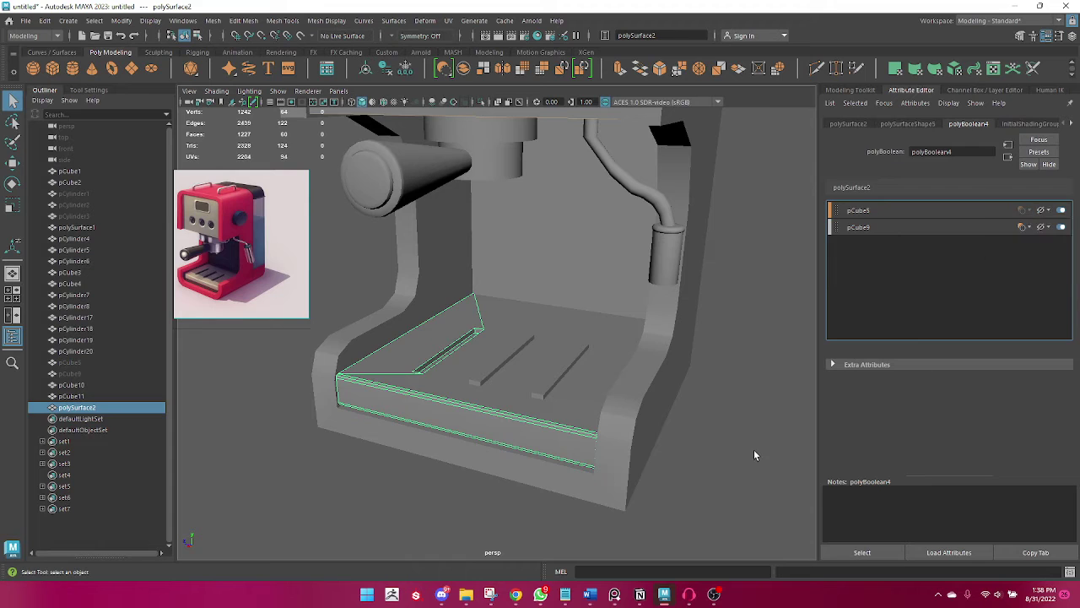
{"action": "left_click", "coordinate": [754, 449]}
{"action": "left_click", "coordinate": [503, 414]}
{"action": "left_click", "coordinate": [488, 367], "text": "shift"}
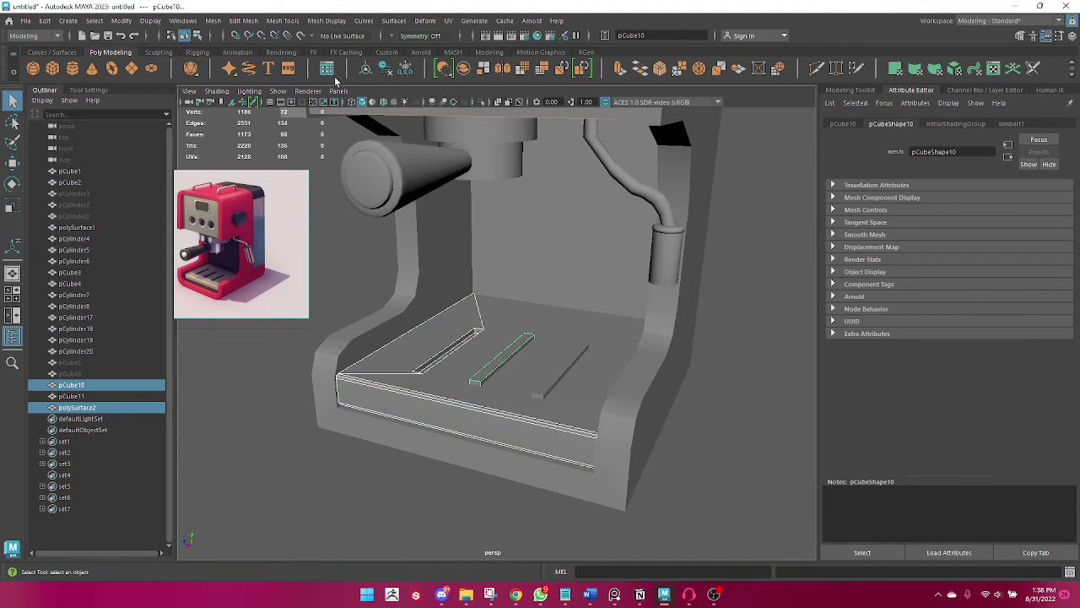
{"action": "left_click", "coordinate": [212, 23]}
{"action": "mouse_move", "coordinate": [237, 52]}
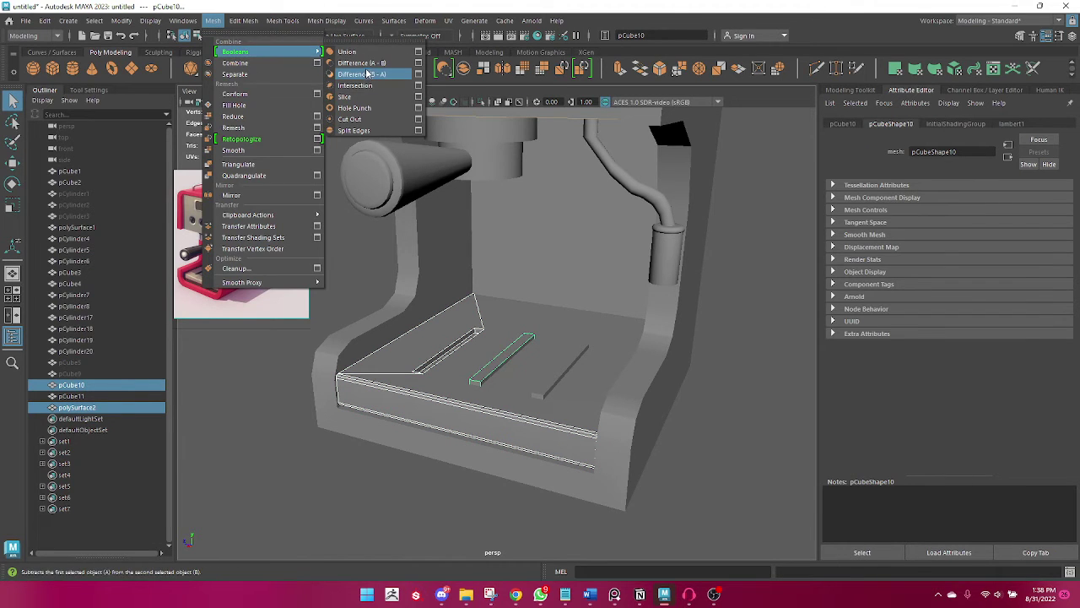
{"action": "left_click", "coordinate": [365, 76]}
Reselect polySurface2 and pCube10 and rerun Booleans > Difference to cut the middle groove.
{"action": "mouse_move", "coordinate": [492, 391]}
{"action": "left_mouse_down", "text": "alt"}
{"action": "mouse_move", "coordinate": [550, 430]}
{"action": "mouse_move", "coordinate": [605, 403]}
{"action": "left_mouse_up", "text": "alt"}
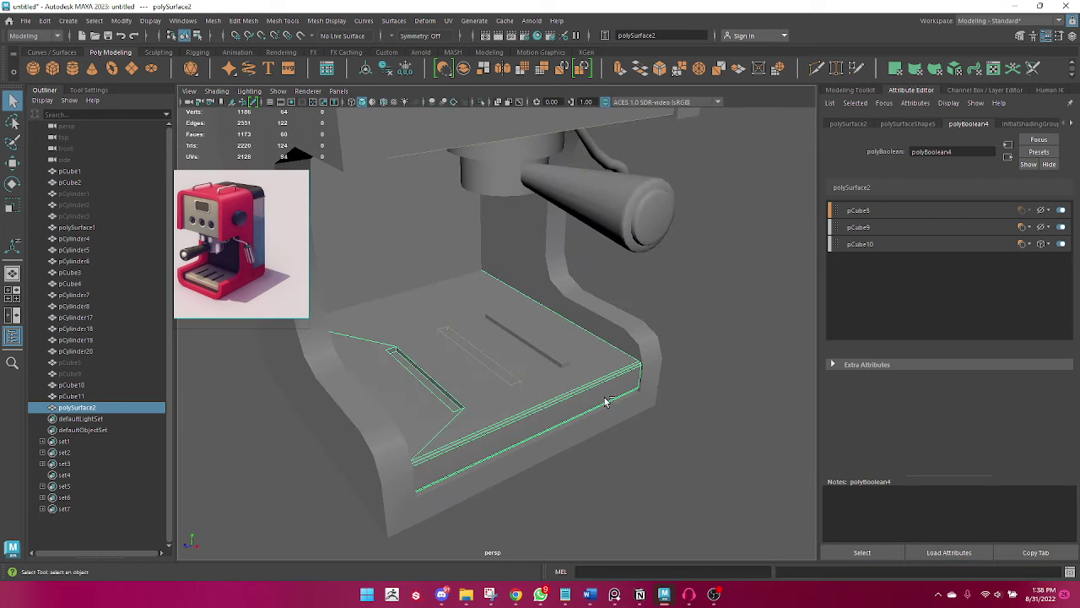
{"action": "left_click", "coordinate": [672, 329]}
{"action": "left_click_drag", "start_coordinate": [672, 329], "coordinate": [448, 340], "text": "alt"}
{"action": "right_click_drag", "start_coordinate": [449, 340], "coordinate": [548, 472], "text": "alt"}
{"action": "mouse_move", "coordinate": [548, 473]}
{"action": "left_mouse_down", "text": "alt"}
{"action": "mouse_move", "coordinate": [495, 355]}
{"action": "mouse_move", "coordinate": [460, 374]}
{"action": "mouse_move", "coordinate": [574, 447]}
{"action": "left_mouse_up", "text": "alt"}
{"action": "left_click", "coordinate": [460, 374]}
{"action": "left_click", "coordinate": [606, 338], "text": "shift"}
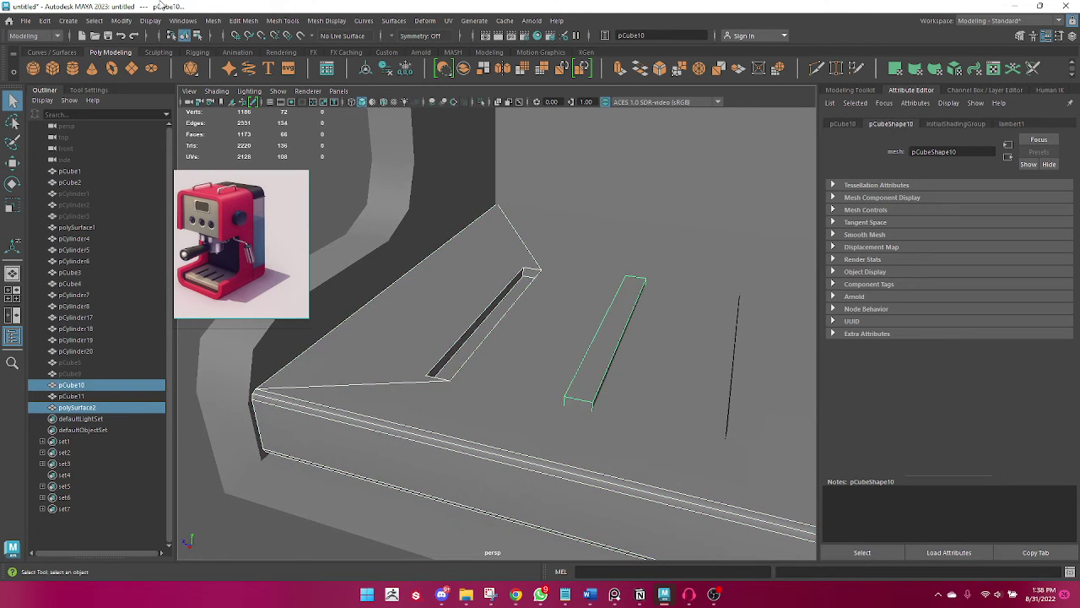
{"action": "left_click", "coordinate": [213, 21]}
{"action": "left_click", "coordinate": [236, 51]}
{"action": "left_click", "coordinate": [358, 62]}
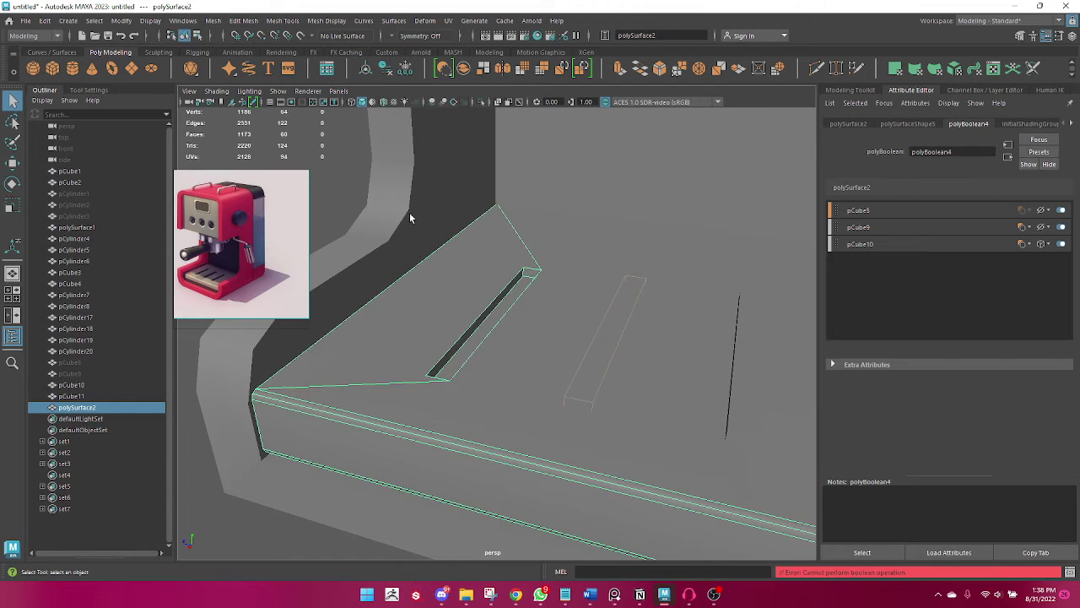
Inspect the new groove from the front, leaving only the tray selected.
{"action": "mouse_move", "coordinate": [410, 217]}
{"action": "left_mouse_down", "text": "alt"}
{"action": "mouse_move", "coordinate": [462, 340]}
{"action": "mouse_move", "coordinate": [367, 323]}
{"action": "mouse_move", "coordinate": [366, 340]}
{"action": "left_mouse_up", "text": "alt"}
{"action": "left_click", "coordinate": [554, 374], "text": "shift"}
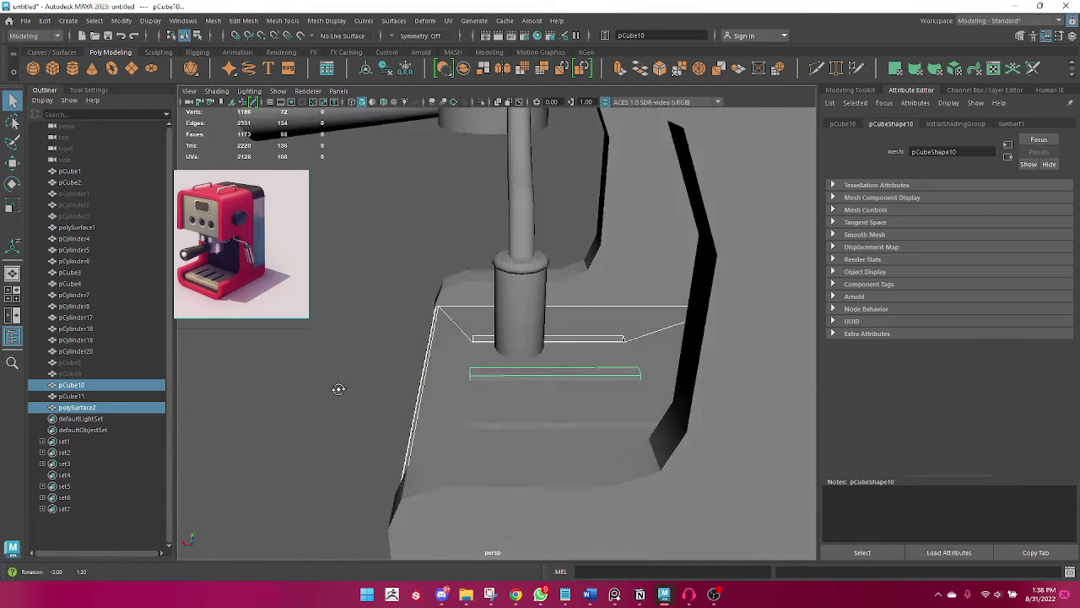
{"action": "left_click_drag", "start_coordinate": [338, 388], "coordinate": [357, 501], "text": "alt"}
{"action": "left_click", "coordinate": [494, 426]}
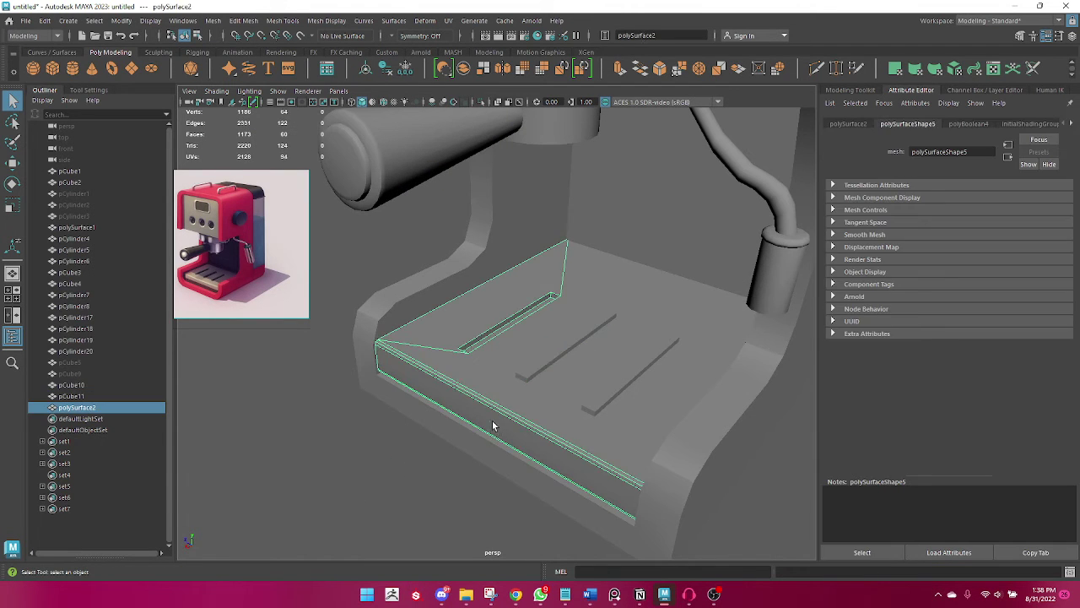
Delete the drip tray's construction history and reframe the view on the tray slots.
{"action": "left_click", "coordinate": [489, 51]}
{"action": "left_click", "coordinate": [702, 68]}
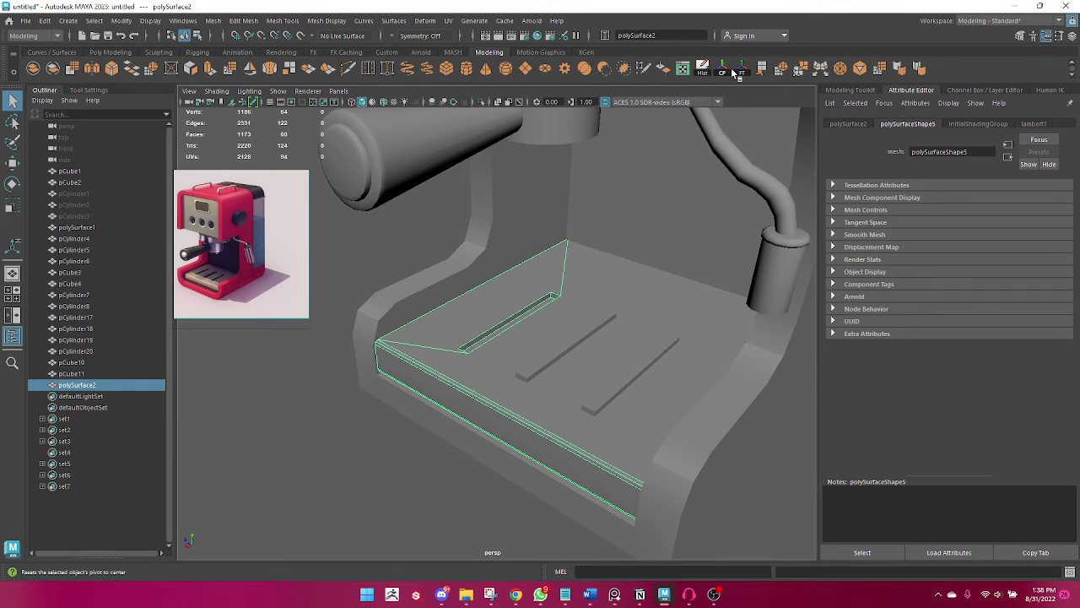
{"action": "left_click", "coordinate": [306, 501]}
{"action": "left_click", "coordinate": [459, 388]}
{"action": "left_click", "coordinate": [544, 348], "text": "shift"}
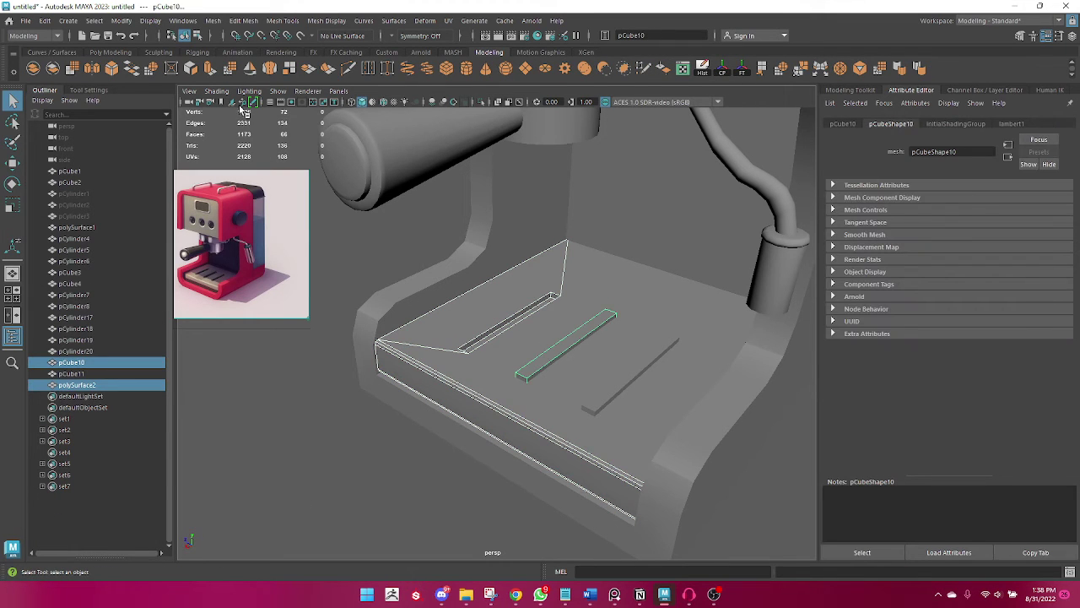
{"action": "left_click", "coordinate": [214, 20]}
{"action": "left_click", "coordinate": [391, 442]}
{"action": "mouse_move", "coordinate": [391, 442]}
{"action": "left_mouse_down", "text": "alt"}
{"action": "mouse_move", "coordinate": [440, 418]}
{"action": "mouse_move", "coordinate": [433, 405]}
{"action": "left_mouse_up", "text": "alt"}
{"action": "scroll", "coordinate": [526, 439], "scroll_direction": "up", "scroll_amount": 3}
{"action": "mouse_move", "coordinate": [526, 439]}
{"action": "left_mouse_down", "text": "alt"}
{"action": "mouse_move", "coordinate": [417, 408]}
{"action": "mouse_move", "coordinate": [465, 387]}
{"action": "left_mouse_up", "text": "alt"}
Trial a Boolean Difference of the middle slot block from the tray, then undo it.
{"action": "left_click", "coordinate": [567, 390]}
{"action": "left_click", "coordinate": [545, 391], "text": "shift"}
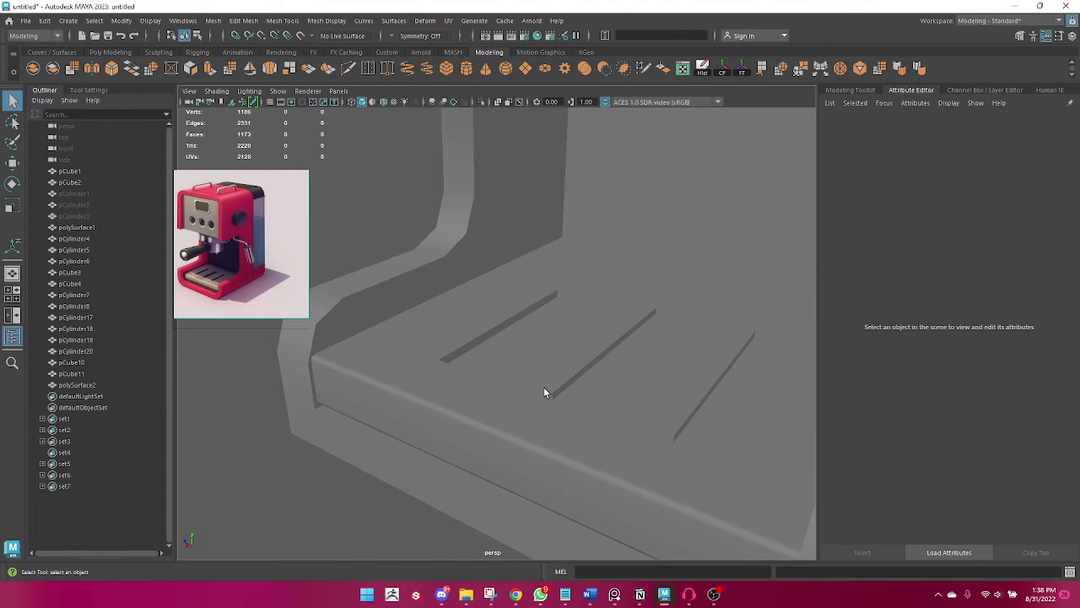
{"action": "left_click", "coordinate": [500, 419]}
{"action": "left_click", "coordinate": [534, 390], "text": "shift"}
{"action": "left_click", "coordinate": [213, 21]}
{"action": "mouse_move", "coordinate": [235, 52]}
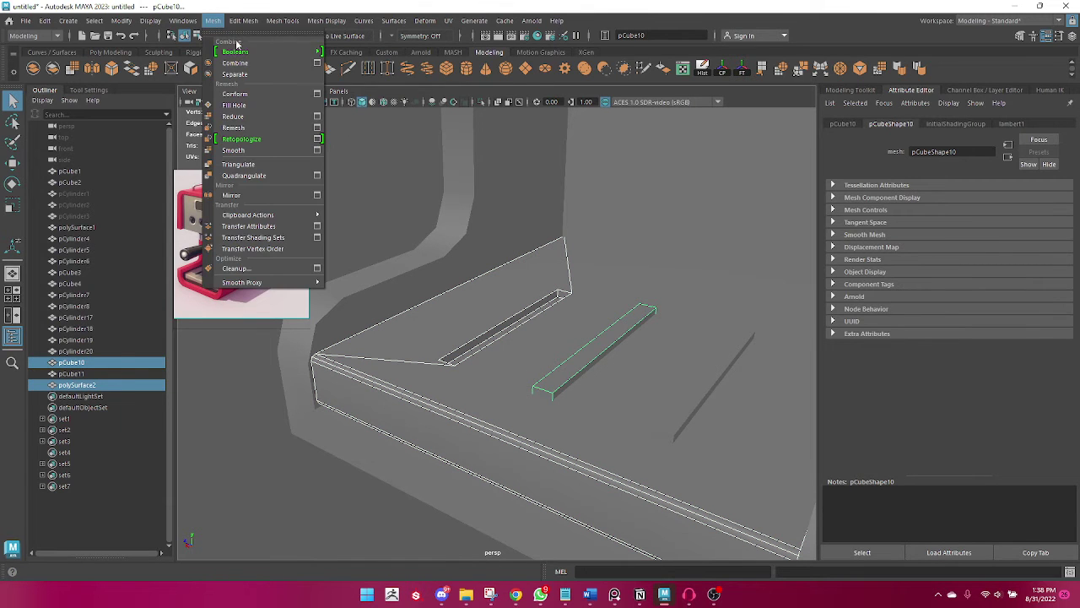
{"action": "left_click", "coordinate": [349, 71]}
{"action": "key", "text": "ctrl+z"}
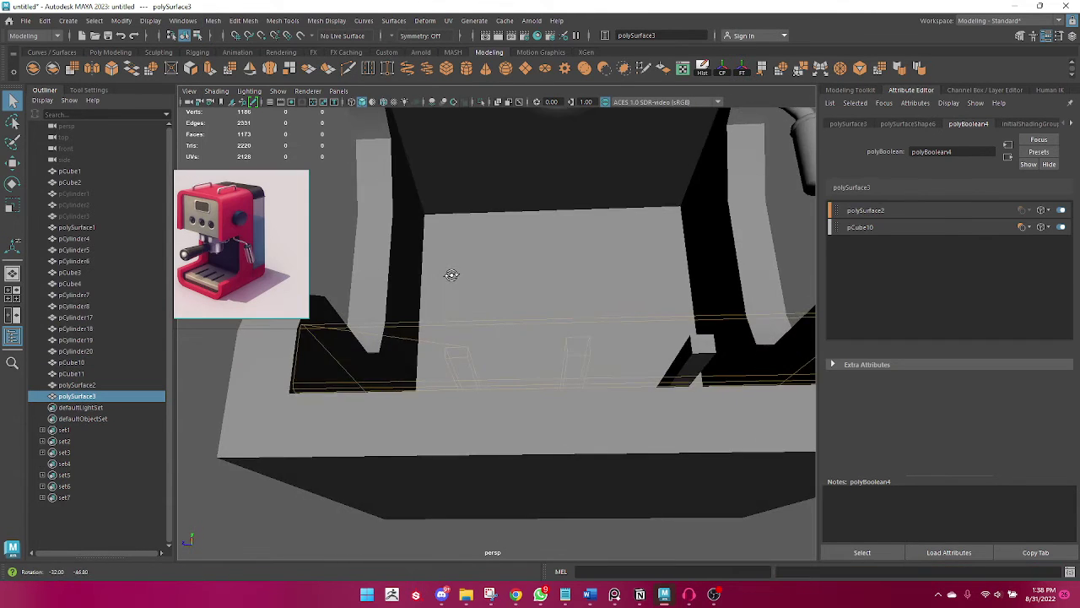
Rerun the tray-minus-slot Boolean Difference, inspect the cut, and undo it.
{"action": "left_click", "coordinate": [243, 551]}
{"action": "left_click", "coordinate": [460, 393]}
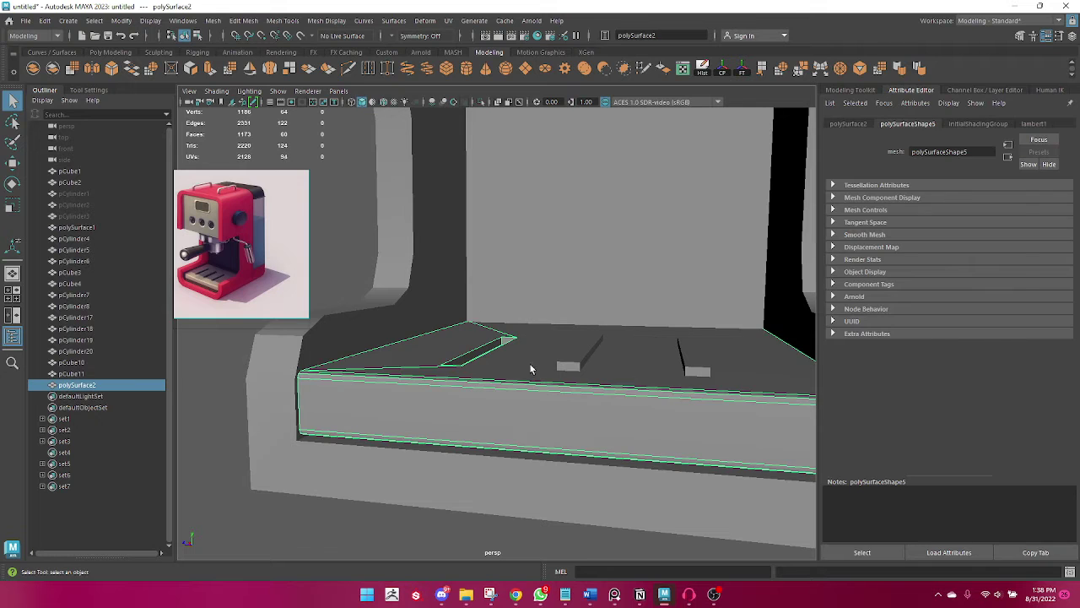
{"action": "left_click", "coordinate": [570, 359], "text": "shift"}
{"action": "left_click", "coordinate": [213, 20]}
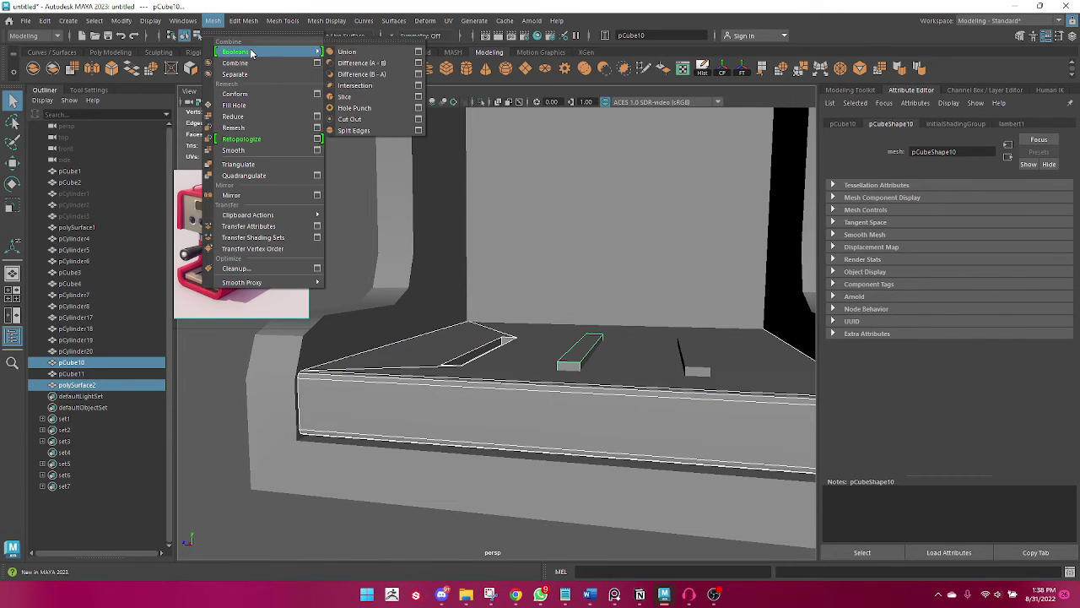
{"action": "left_click", "coordinate": [363, 65]}
{"action": "left_click_drag", "start_coordinate": [358, 466], "coordinate": [444, 388], "text": "alt"}
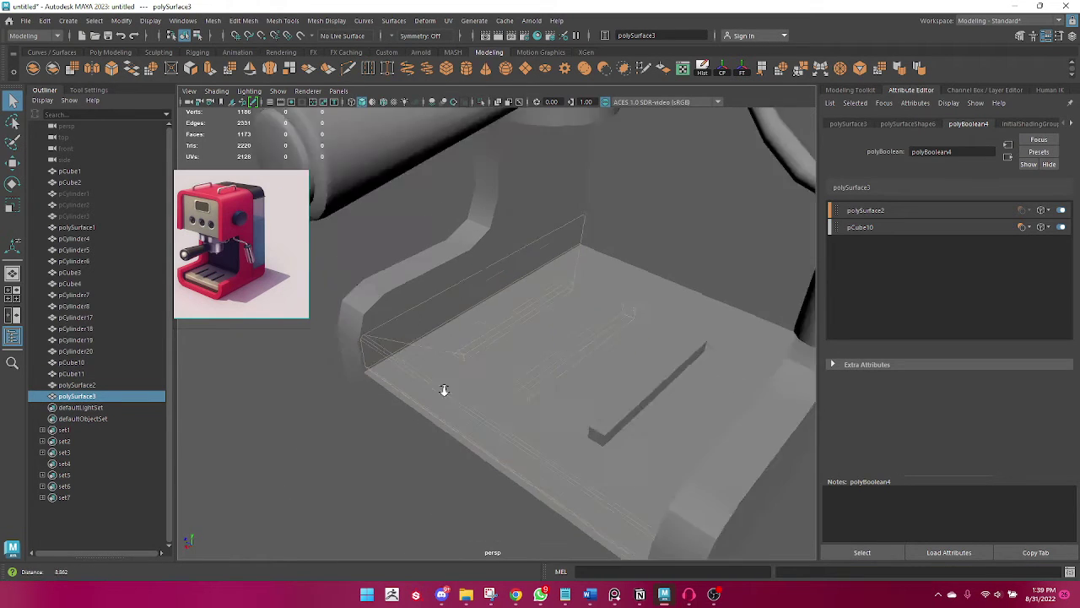
{"action": "mouse_move", "coordinate": [458, 390]}
{"action": "right_mouse_down", "text": "alt"}
{"action": "mouse_move", "coordinate": [652, 446]}
{"action": "mouse_move", "coordinate": [448, 350]}
{"action": "right_mouse_up", "text": "alt"}
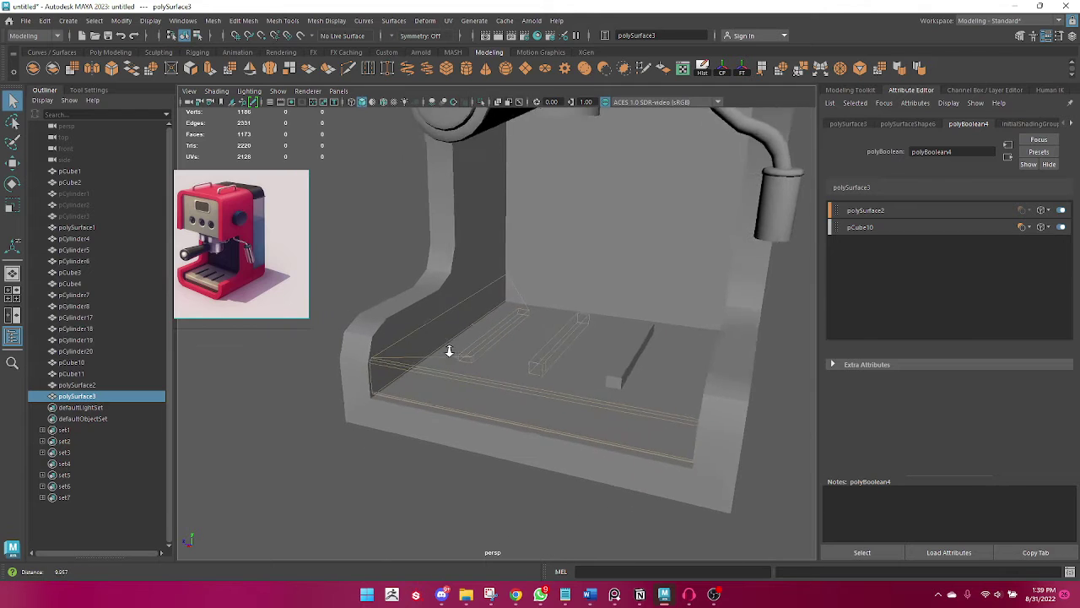
{"action": "key", "text": "ctrl+z"}
Reselect the drip tray and middle slot pCube10 and apply Boolean Difference again.
{"action": "left_click", "coordinate": [311, 446]}
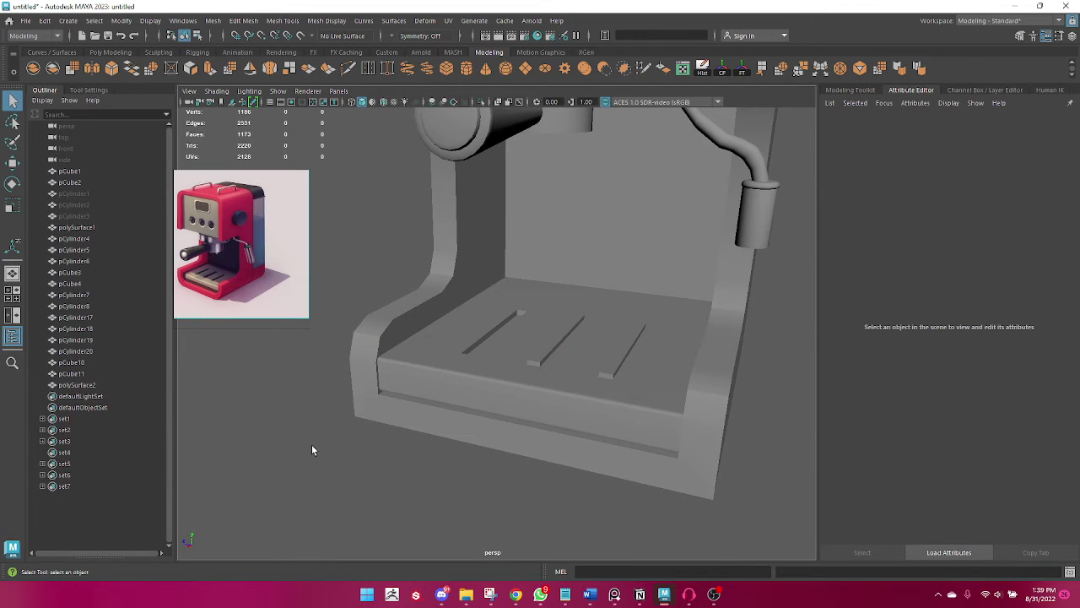
{"action": "left_click_drag", "start_coordinate": [308, 439], "coordinate": [319, 431], "text": "alt"}
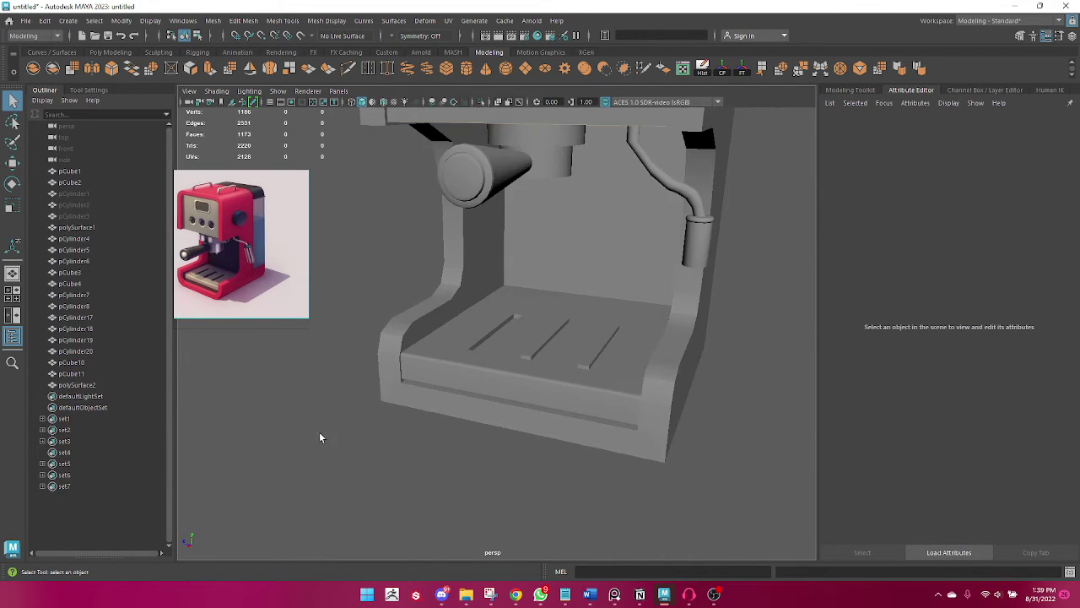
{"action": "mouse_move", "coordinate": [319, 432]}
{"action": "right_mouse_down", "text": "alt"}
{"action": "mouse_move", "coordinate": [486, 511]}
{"action": "mouse_move", "coordinate": [435, 420]}
{"action": "mouse_move", "coordinate": [512, 425]}
{"action": "right_mouse_up", "text": "alt"}
{"action": "left_click_drag", "start_coordinate": [511, 425], "coordinate": [541, 477], "text": "alt"}
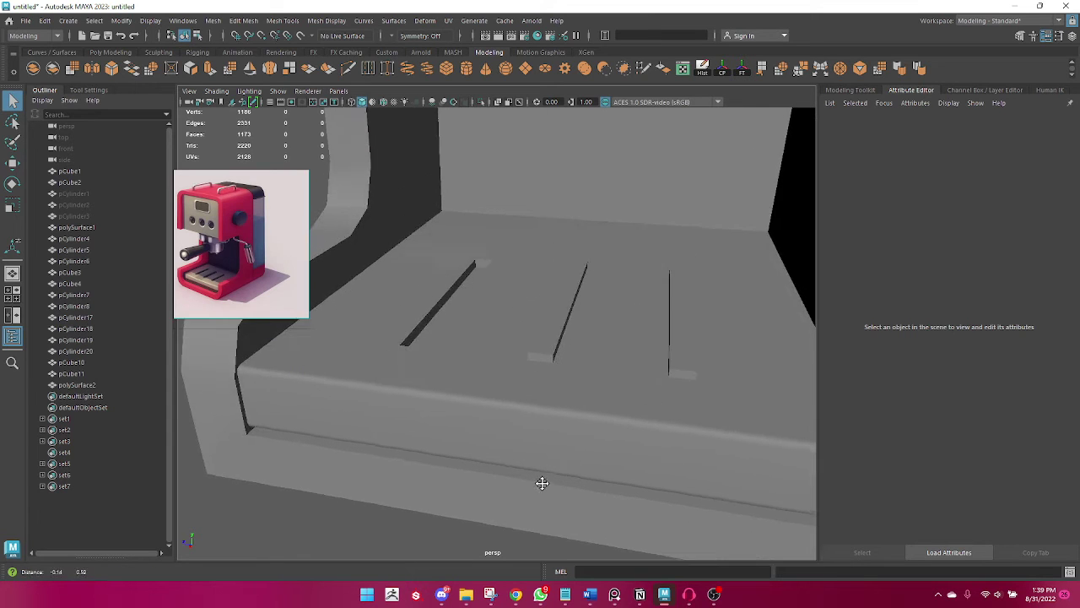
{"action": "right_click_drag", "start_coordinate": [540, 477], "coordinate": [521, 402], "text": "alt"}
{"action": "left_click", "coordinate": [574, 357]}
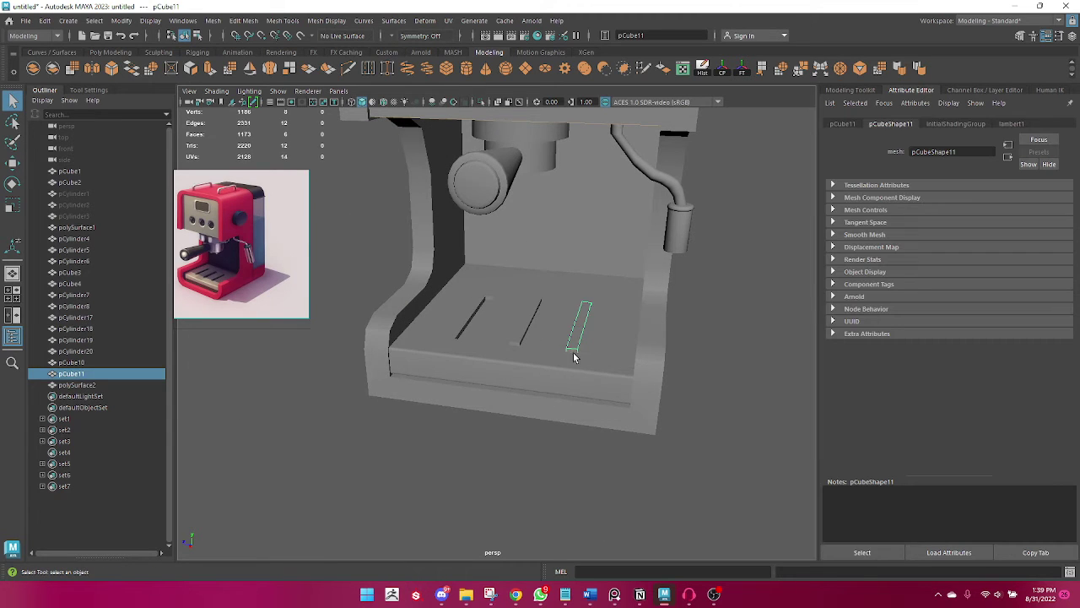
{"action": "left_click", "coordinate": [527, 375]}
{"action": "left_click", "coordinate": [523, 341], "text": "shift"}
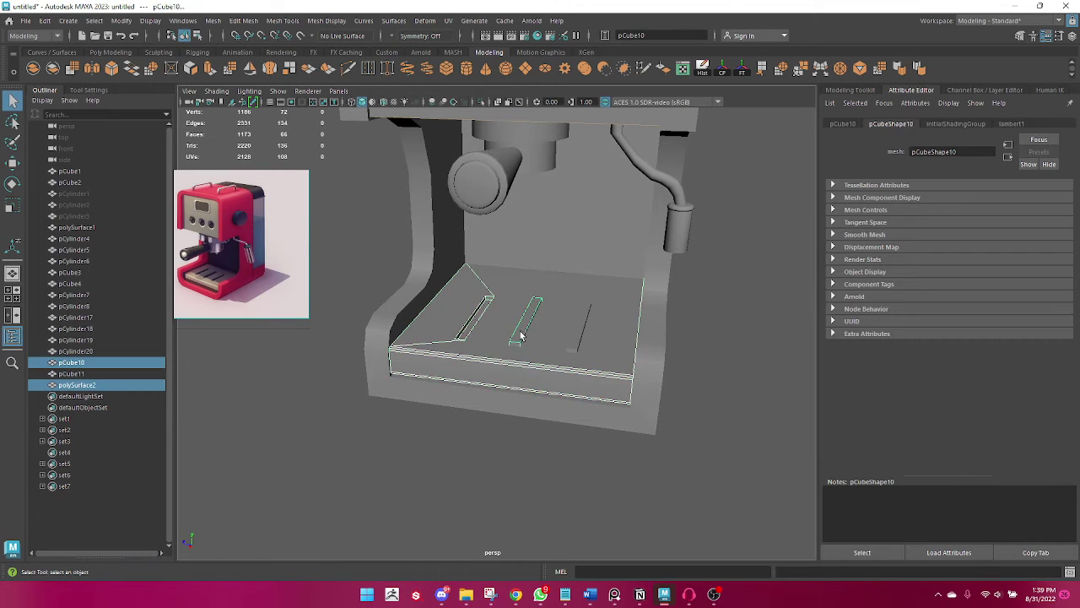
{"action": "left_click", "coordinate": [511, 401]}
{"action": "left_click", "coordinate": [499, 369]}
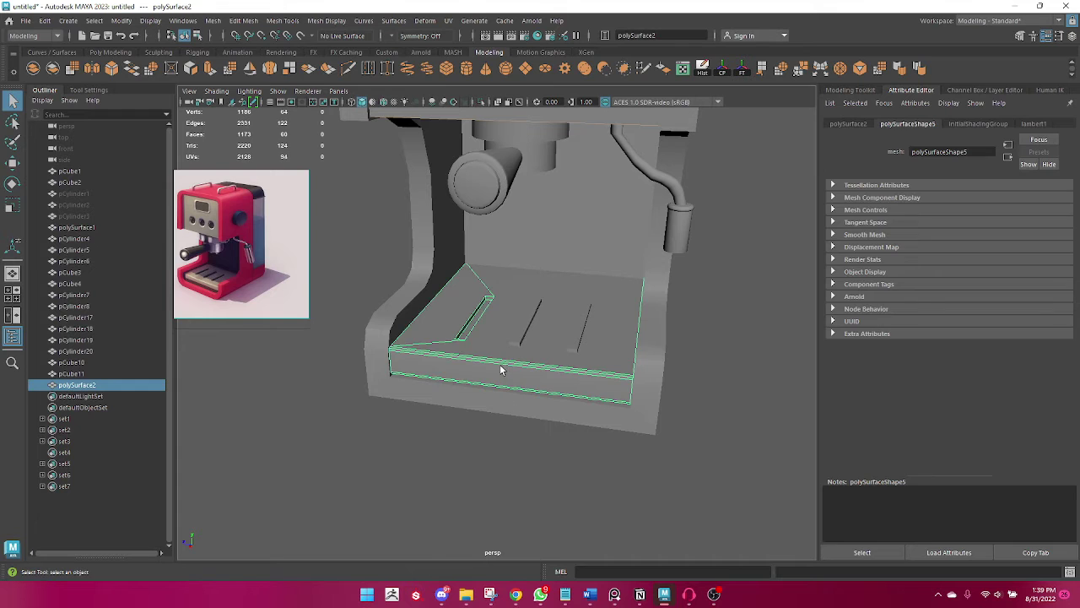
{"action": "left_click", "coordinate": [519, 336], "text": "shift"}
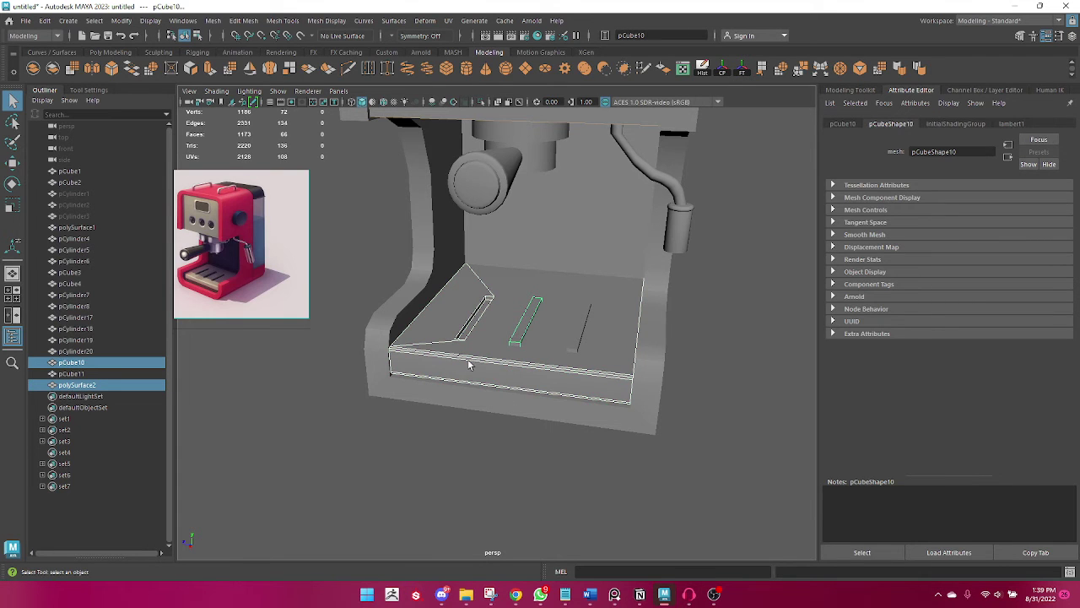
{"action": "left_click", "coordinate": [211, 24]}
{"action": "left_click", "coordinate": [414, 66]}
Inspect the result, then freeze transformations on drip tray polySurface2.
{"action": "left_click_drag", "start_coordinate": [535, 476], "coordinate": [436, 482], "text": "alt"}
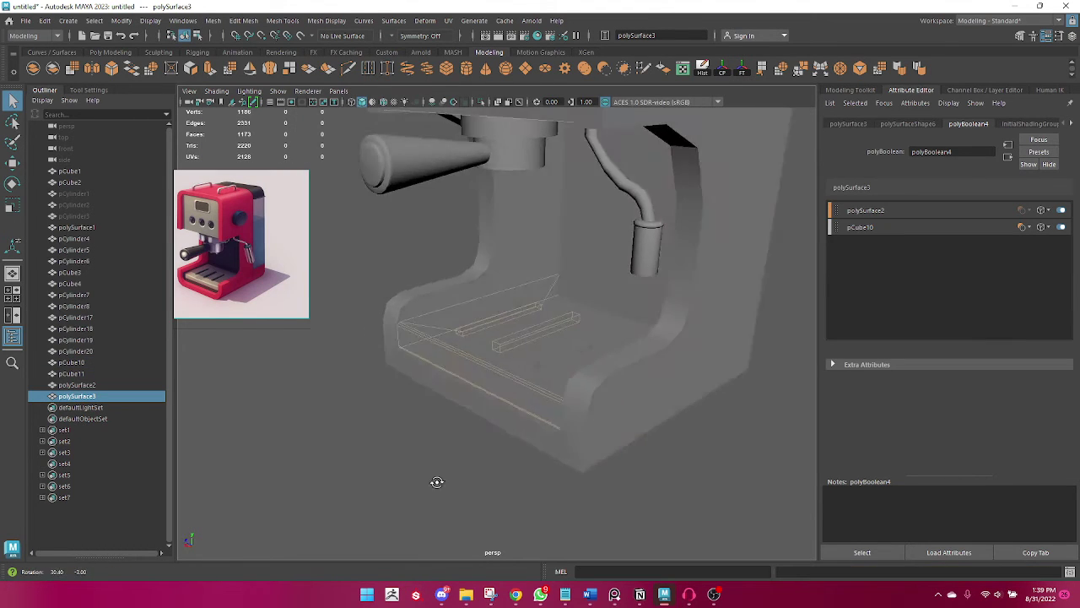
{"action": "mouse_move", "coordinate": [436, 482]}
{"action": "right_mouse_down", "text": "alt"}
{"action": "mouse_move", "coordinate": [381, 463]}
{"action": "mouse_move", "coordinate": [508, 494]}
{"action": "right_mouse_up", "text": "alt"}
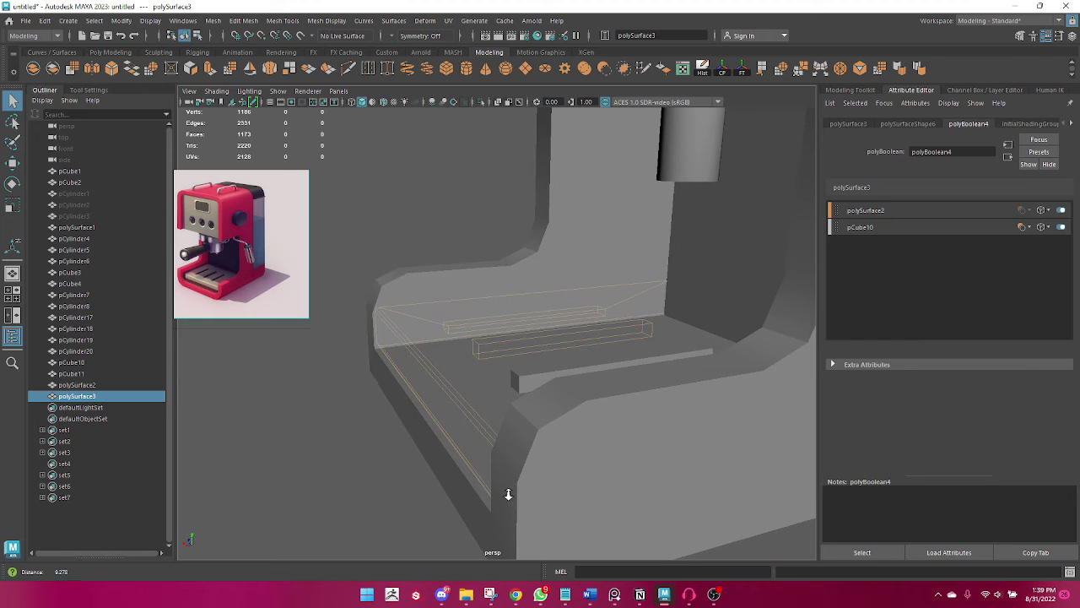
{"action": "left_click", "coordinate": [549, 461]}
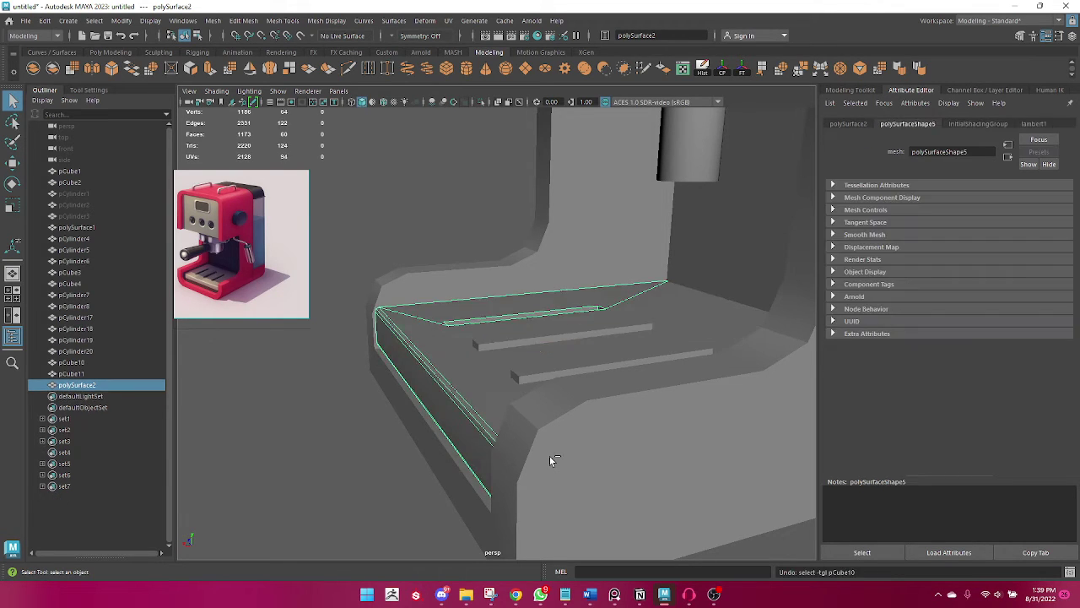
{"action": "left_click", "coordinate": [278, 494]}
{"action": "mouse_move", "coordinate": [278, 495]}
{"action": "left_mouse_down", "text": "alt"}
{"action": "mouse_move", "coordinate": [419, 514]}
{"action": "mouse_move", "coordinate": [514, 394]}
{"action": "left_mouse_up", "text": "alt"}
{"action": "left_click", "coordinate": [513, 394]}
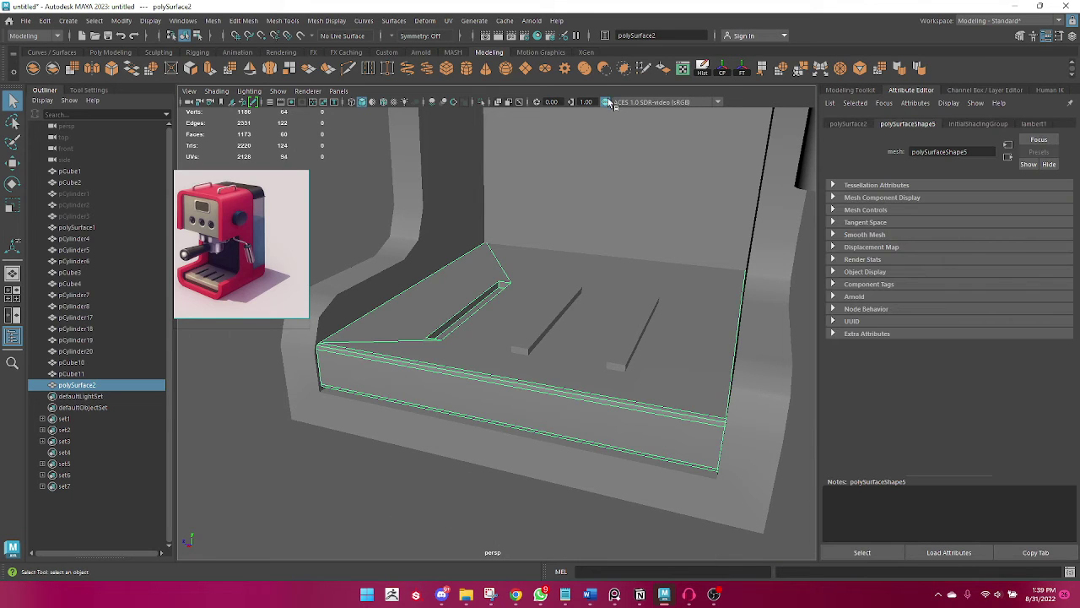
{"action": "left_click", "coordinate": [740, 71]}
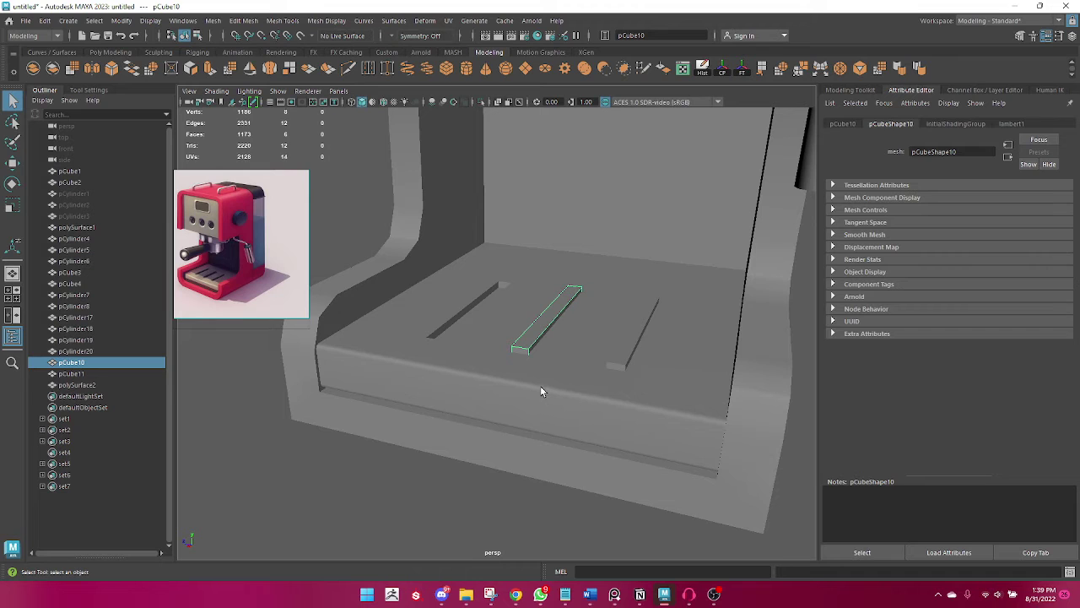
Trial a Boolean Difference on the frozen tray and undo it.
{"action": "left_click", "coordinate": [507, 414], "text": "shift"}
{"action": "left_click", "coordinate": [213, 20]}
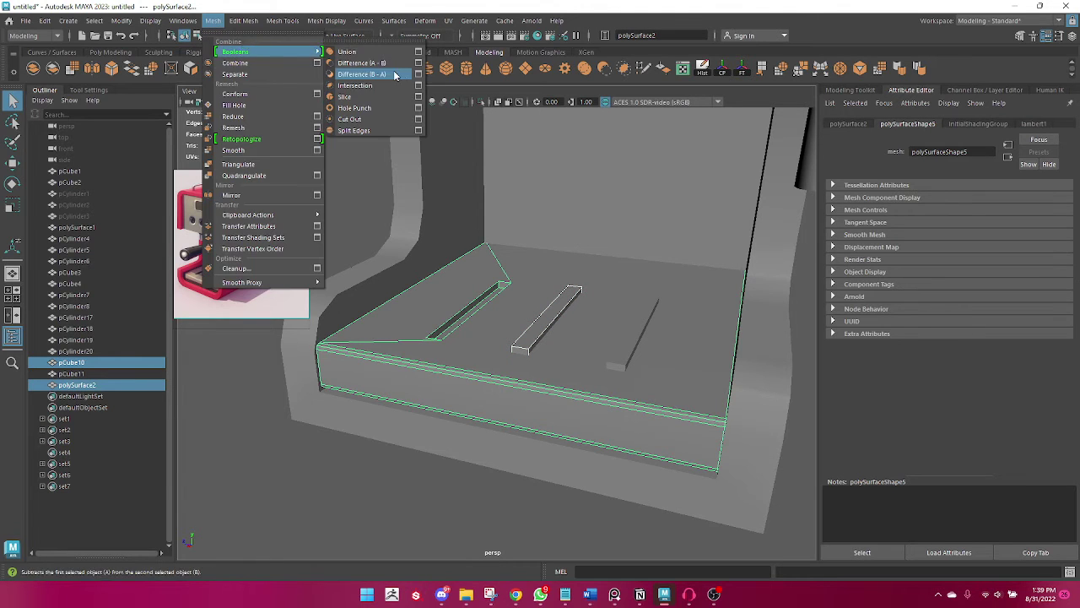
{"action": "left_click", "coordinate": [358, 63]}
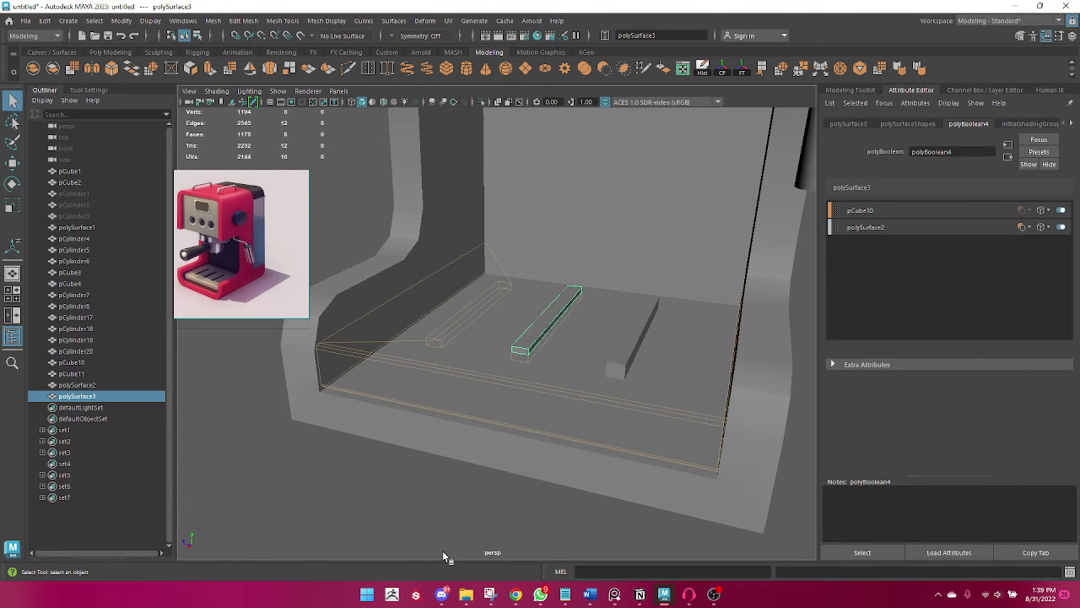
{"action": "left_click_drag", "start_coordinate": [445, 557], "coordinate": [384, 520], "text": "alt"}
{"action": "key", "text": "ctrl+z"}
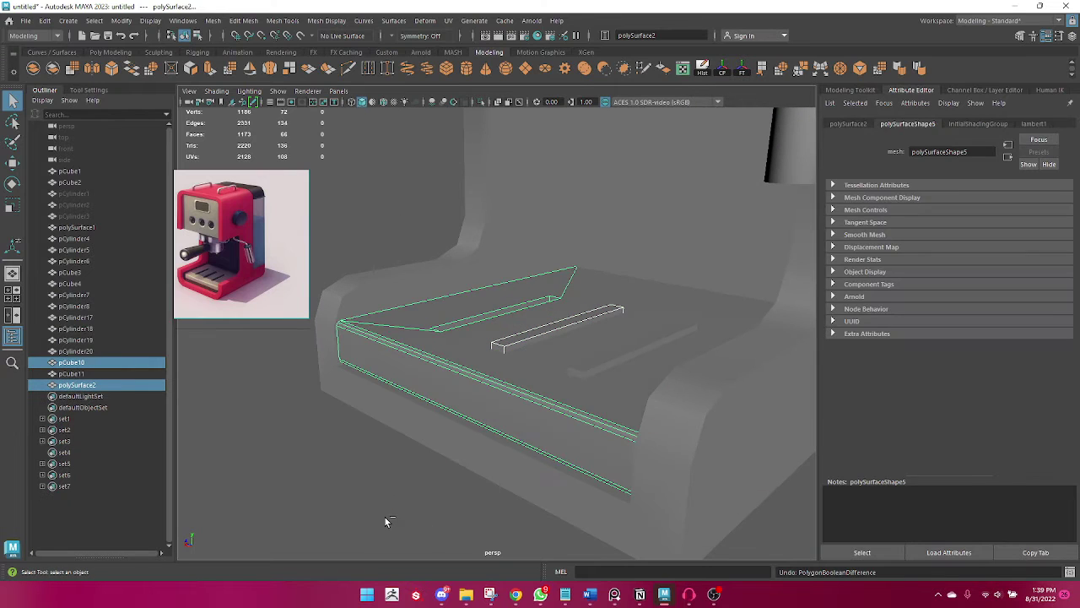
Cut pCube10 from the tray again and set pCube10 and polySurface2 inputs to Hidden.
{"action": "left_click", "coordinate": [435, 530]}
{"action": "left_click", "coordinate": [512, 347]}
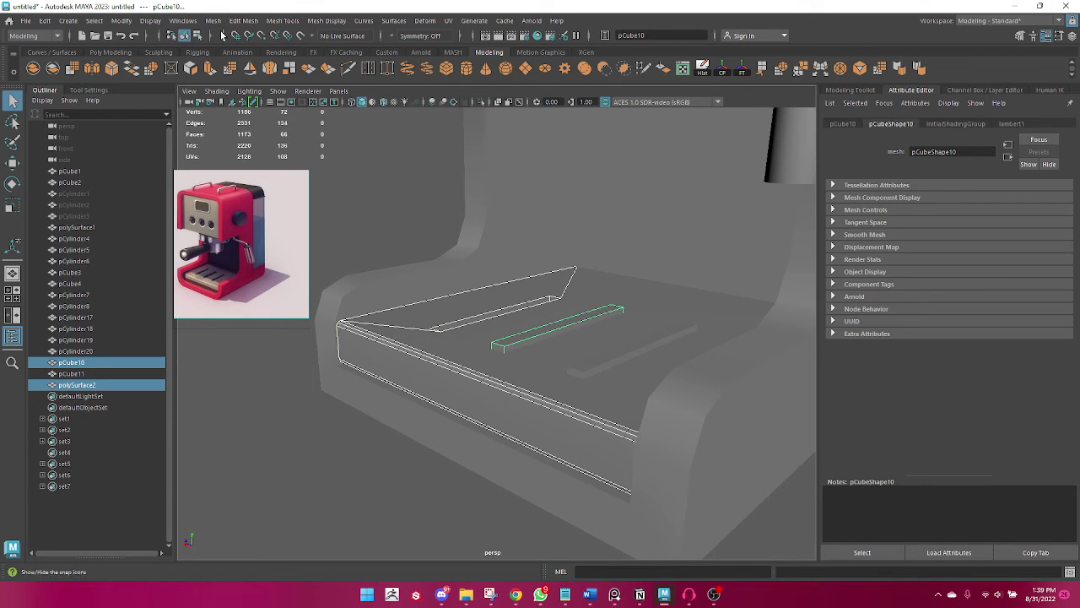
{"action": "left_click", "coordinate": [213, 20]}
{"action": "left_click", "coordinate": [358, 63]}
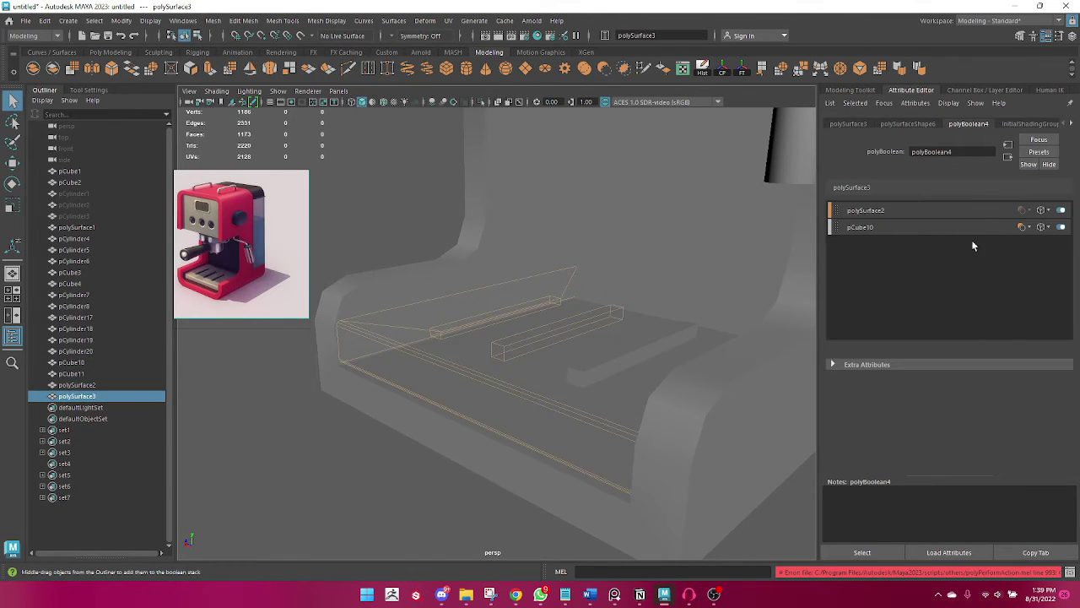
{"action": "left_click", "coordinate": [1043, 228]}
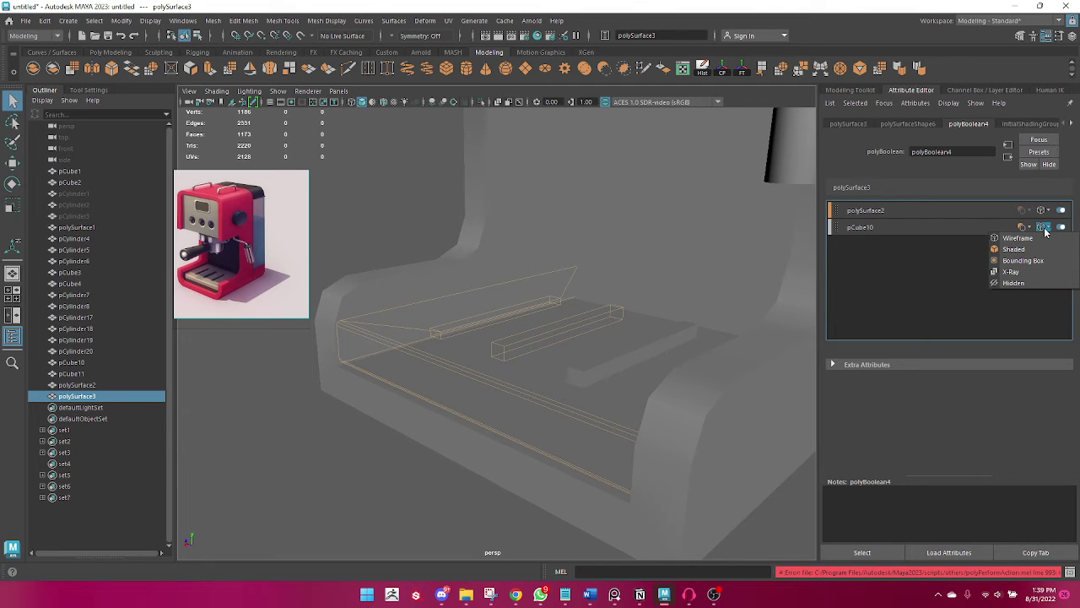
{"action": "left_click", "coordinate": [1016, 282]}
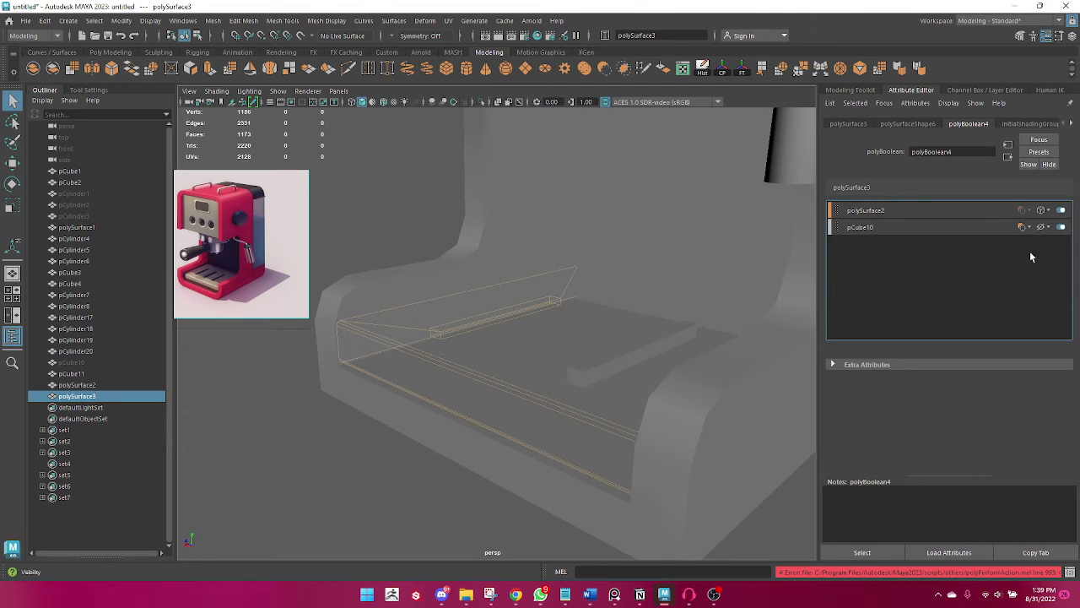
{"action": "left_click", "coordinate": [1043, 227]}
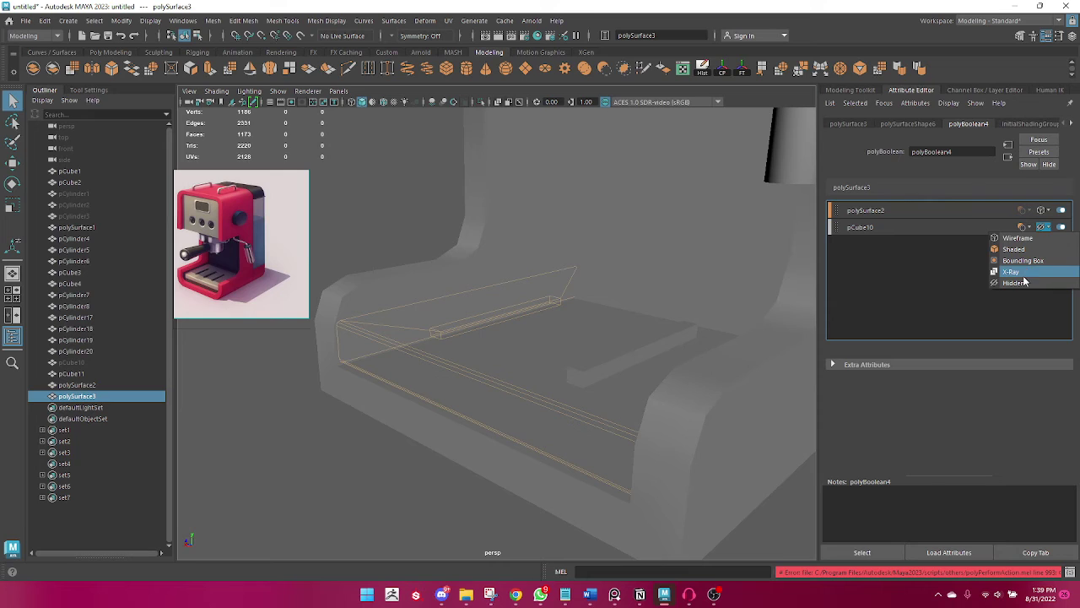
{"action": "left_click", "coordinate": [1017, 249]}
{"action": "left_click", "coordinate": [1040, 229]}
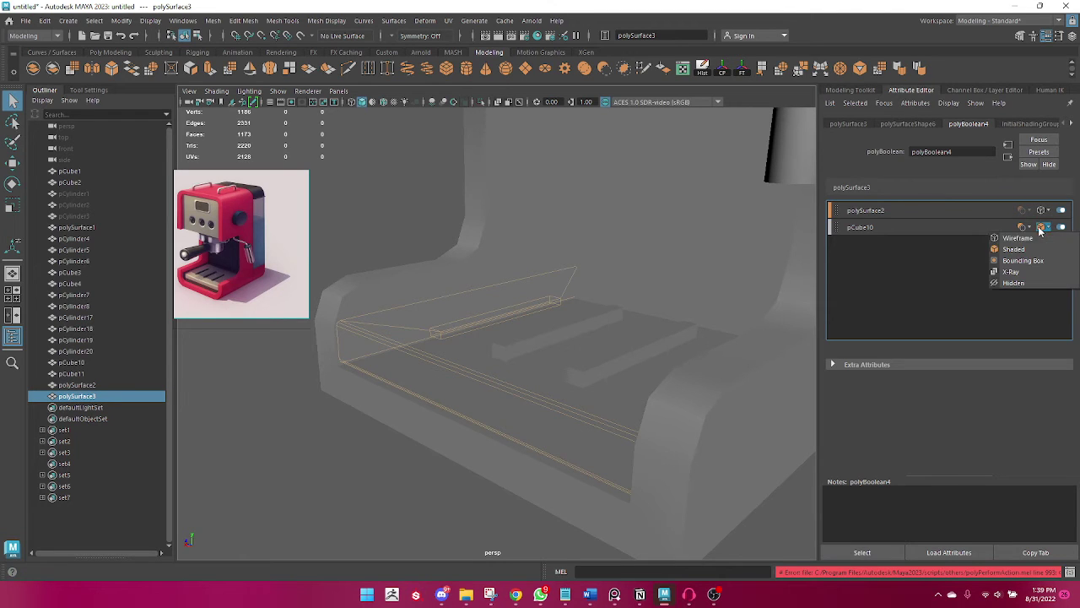
{"action": "left_click", "coordinate": [1014, 282]}
{"action": "left_click", "coordinate": [1043, 211]}
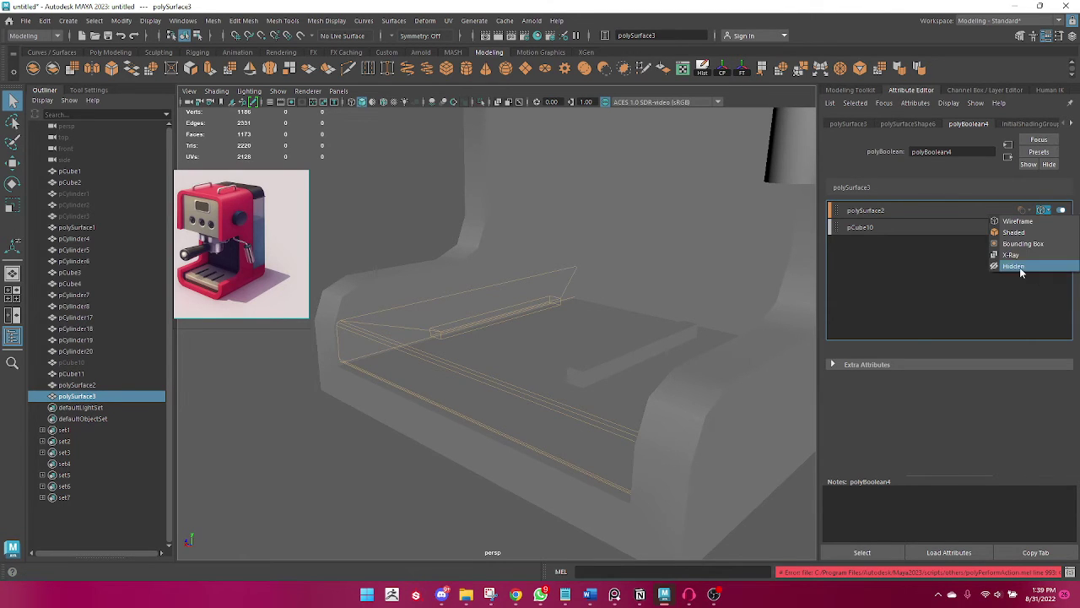
{"action": "left_click", "coordinate": [1019, 266]}
Undo the Boolean so tray and slats are separate, then reselect polySurface2.
{"action": "key", "text": "ctrl+z"}
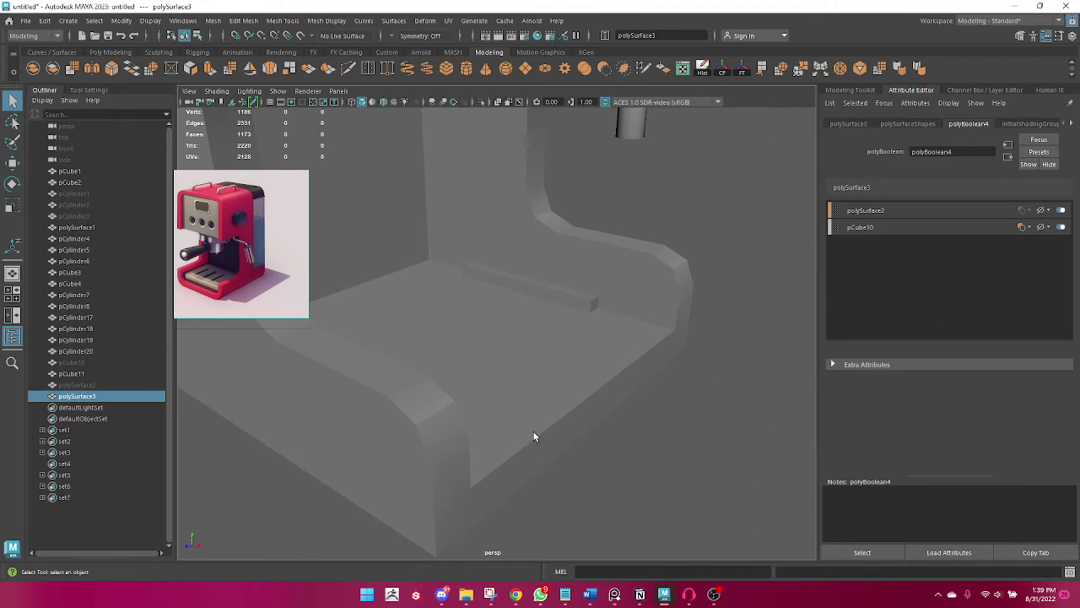
{"action": "key", "text": "ctrl+z"}
{"action": "key", "text": "ctrl+z"}
{"action": "key", "text": "ctrl+z"}
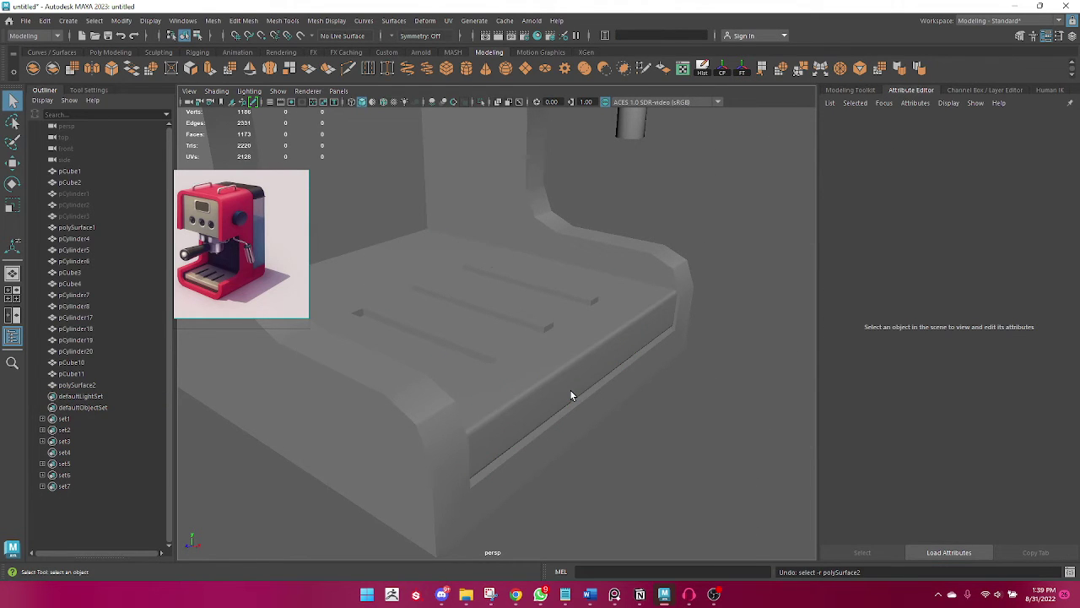
{"action": "left_click_drag", "start_coordinate": [571, 395], "coordinate": [542, 405], "text": "alt"}
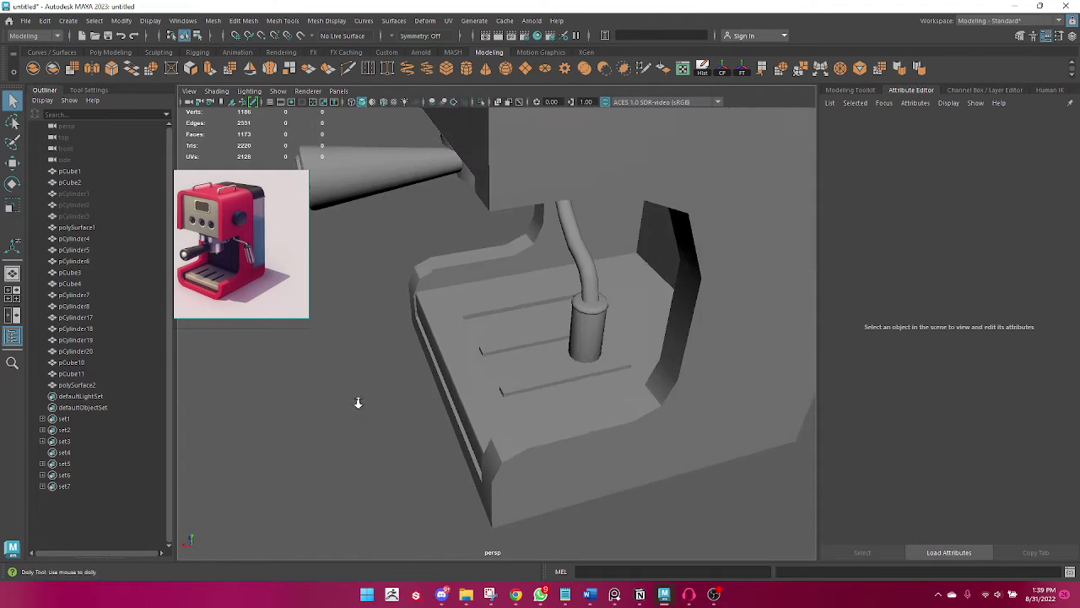
{"action": "left_click", "coordinate": [518, 331]}
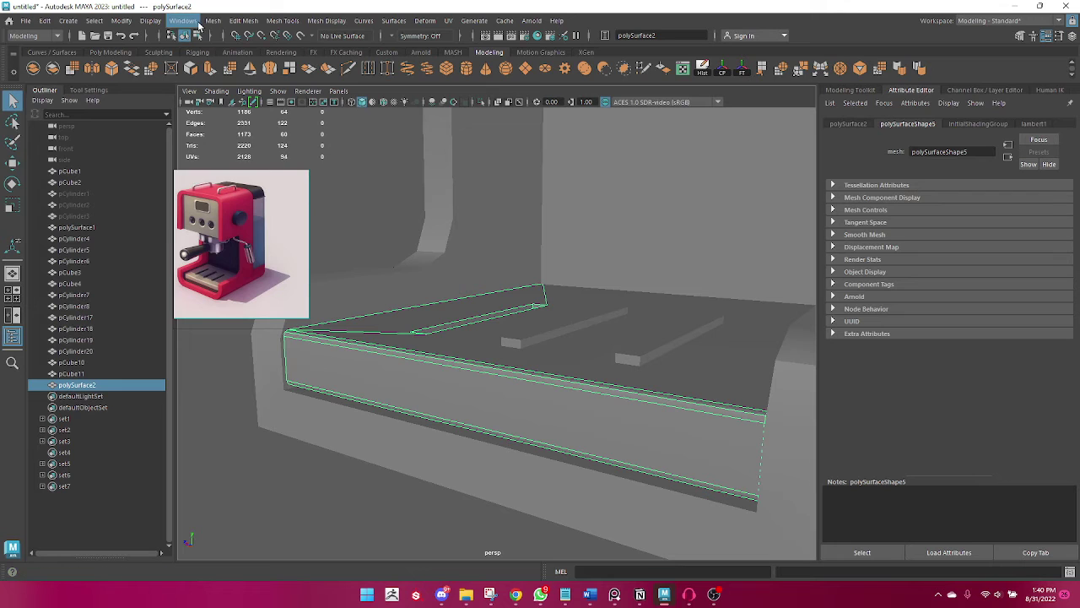
{"action": "left_click", "coordinate": [212, 20]}
{"action": "mouse_move", "coordinate": [236, 52]}
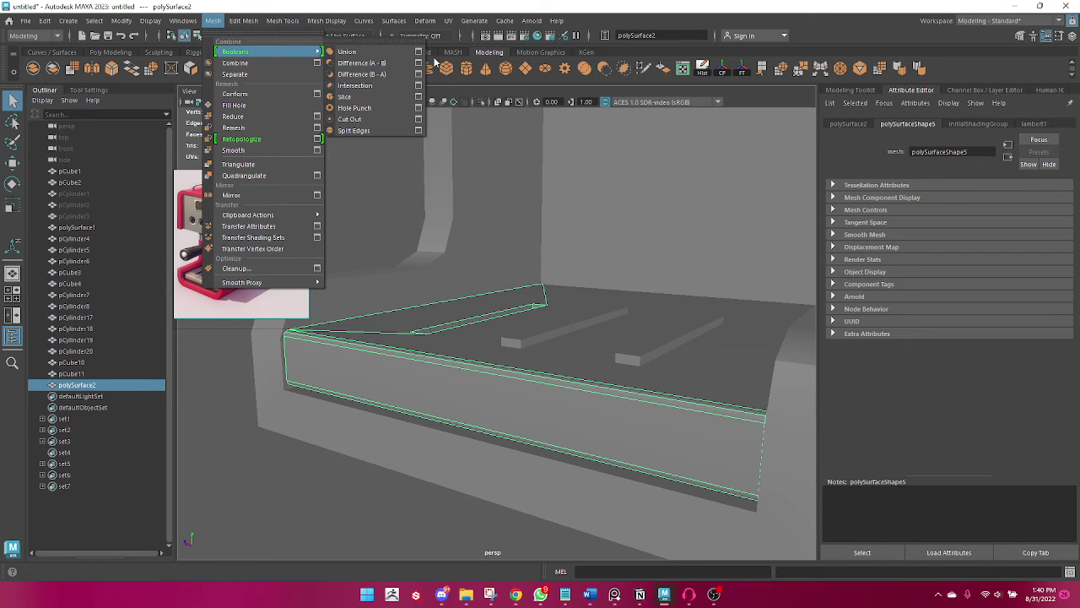
{"action": "left_click", "coordinate": [418, 63]}
{"action": "mouse_move", "coordinate": [528, 110]}
{"action": "left_mouse_down"}
{"action": "mouse_move", "coordinate": [586, 140]}
{"action": "mouse_move", "coordinate": [660, 147]}
{"action": "left_mouse_up"}
{"action": "left_click", "coordinate": [641, 199]}
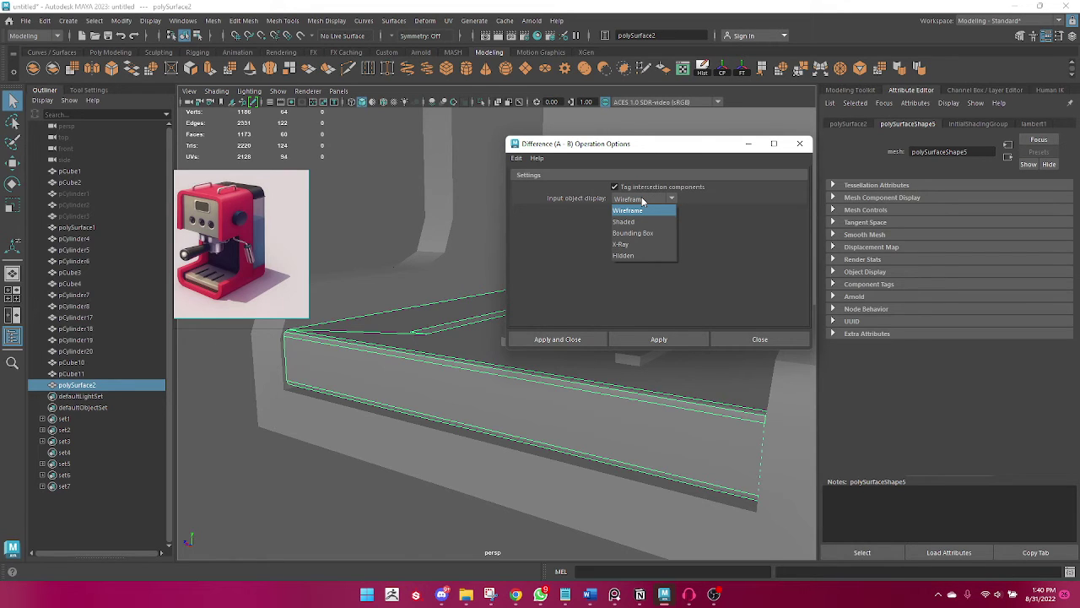
{"action": "left_click", "coordinate": [641, 199]}
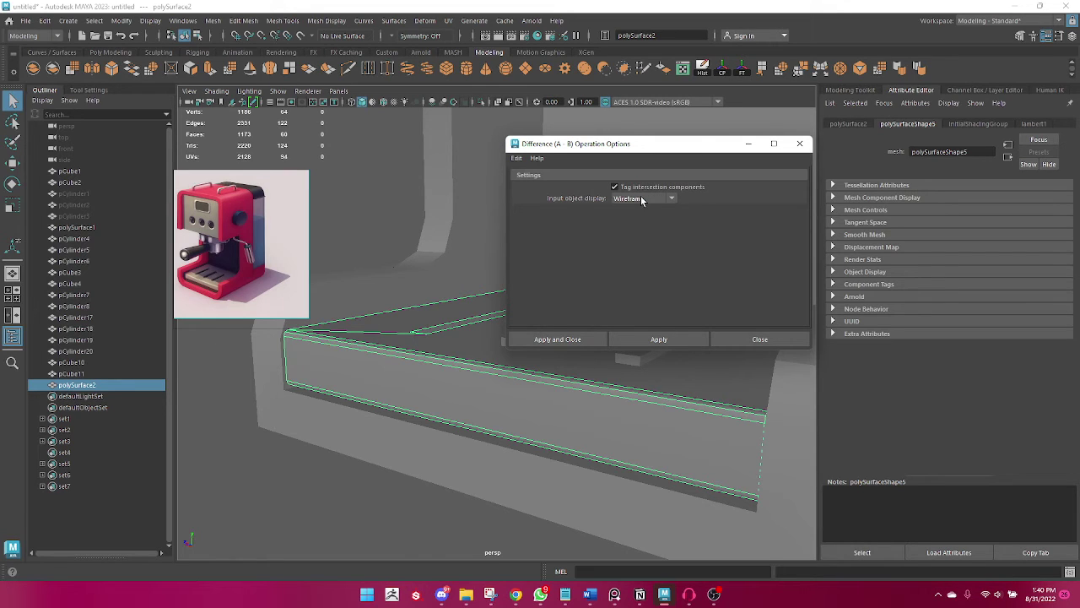
{"action": "left_click", "coordinate": [652, 343]}
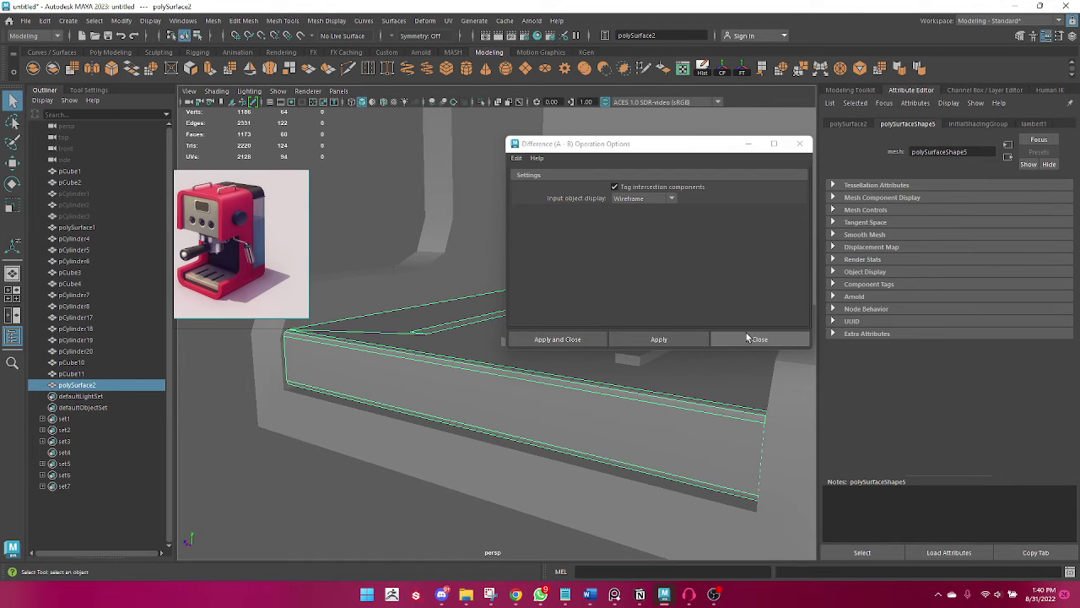
{"action": "left_click", "coordinate": [750, 338]}
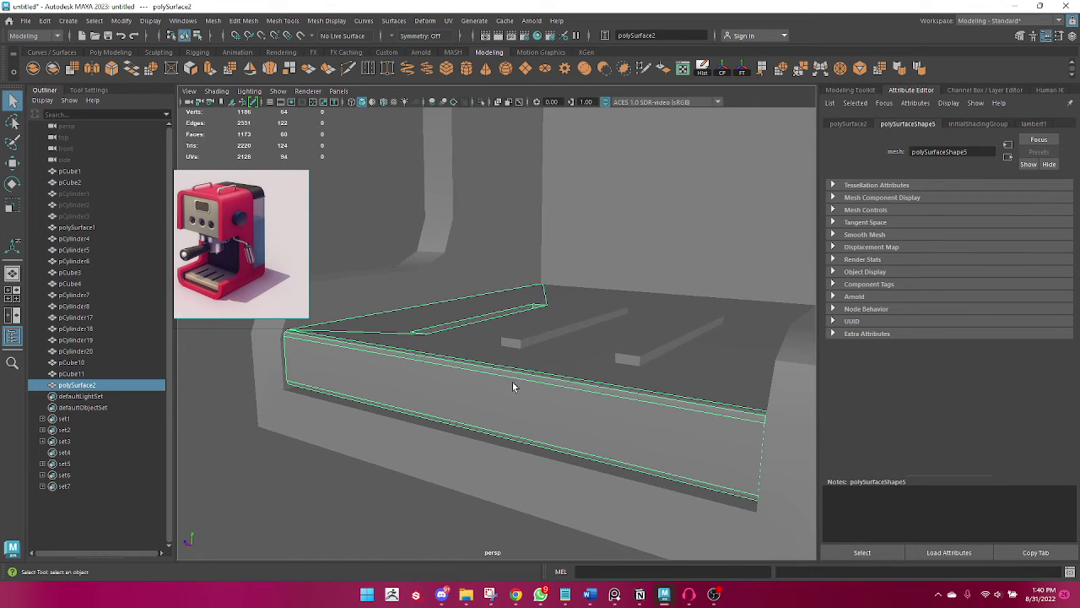
{"action": "left_click_drag", "start_coordinate": [470, 526], "coordinate": [449, 514], "text": "alt"}
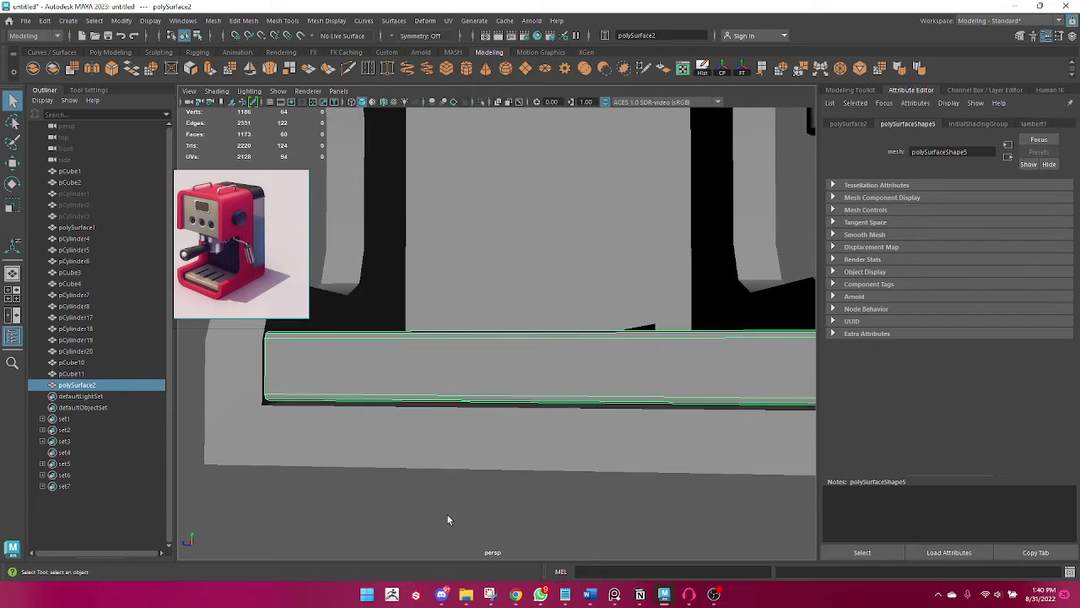
{"action": "key", "text": "w"}
{"action": "left_click_drag", "start_coordinate": [544, 309], "coordinate": [544, 327]}
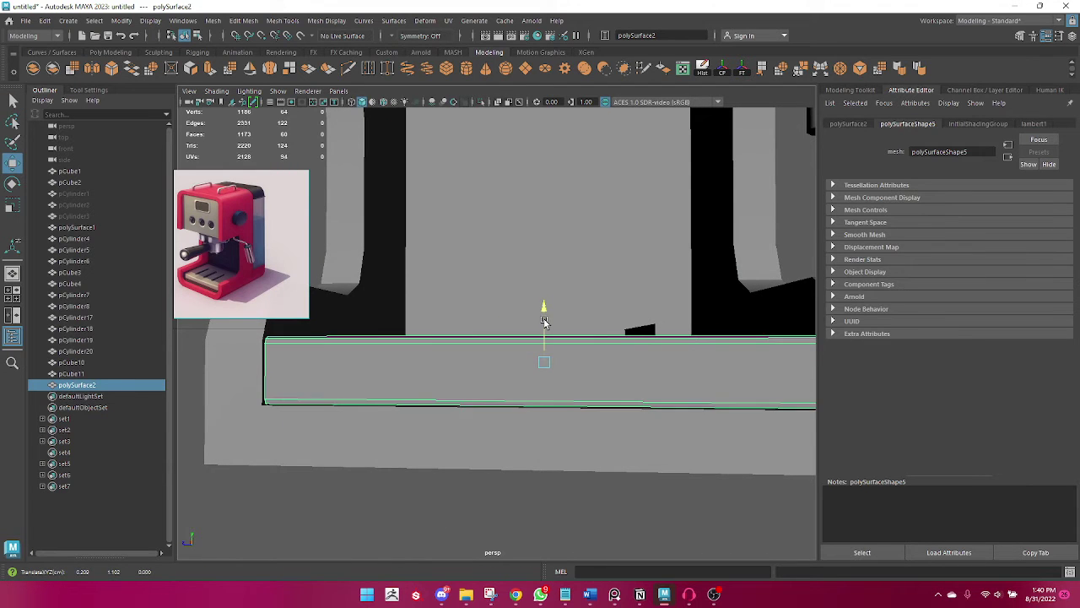
{"action": "left_click", "coordinate": [489, 487]}
{"action": "left_click_drag", "start_coordinate": [490, 487], "coordinate": [526, 378], "text": "alt"}
{"action": "left_click", "coordinate": [523, 410]}
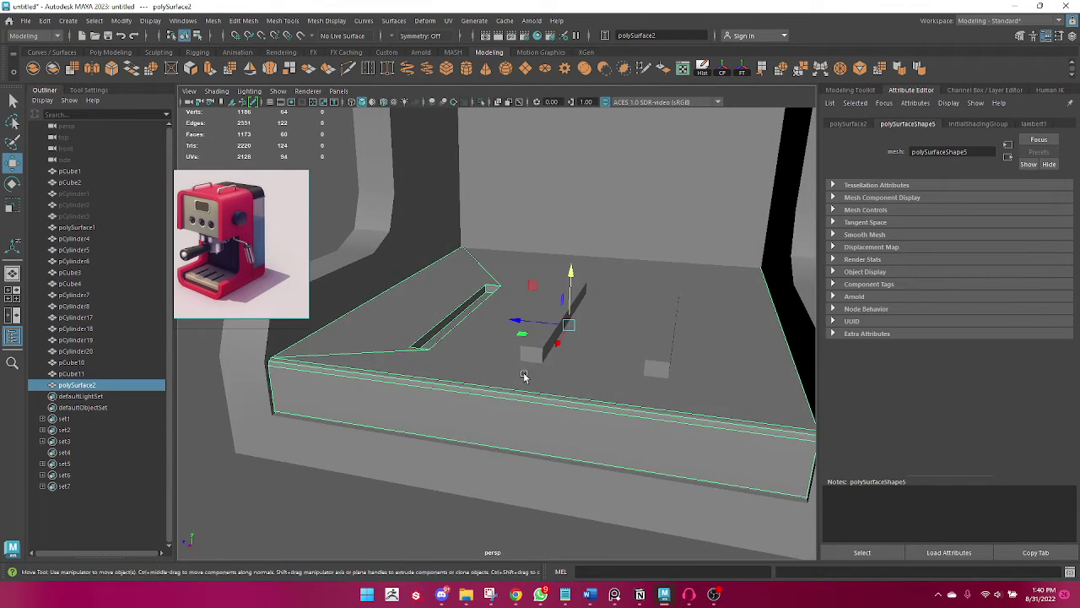
{"action": "left_click_drag", "start_coordinate": [529, 427], "coordinate": [544, 414], "text": "alt"}
{"action": "left_click", "coordinate": [508, 463]}
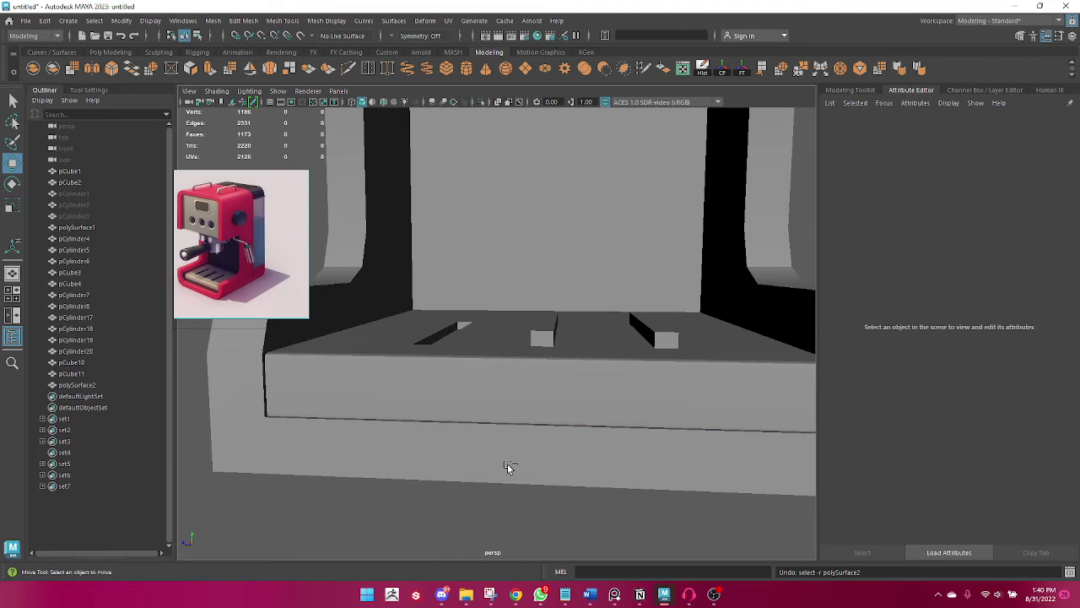
{"action": "key", "text": "ctrl+z"}
{"action": "left_click", "coordinate": [498, 495]}
{"action": "left_click_drag", "start_coordinate": [499, 494], "coordinate": [469, 460], "text": "alt"}
{"action": "left_click", "coordinate": [530, 343]}
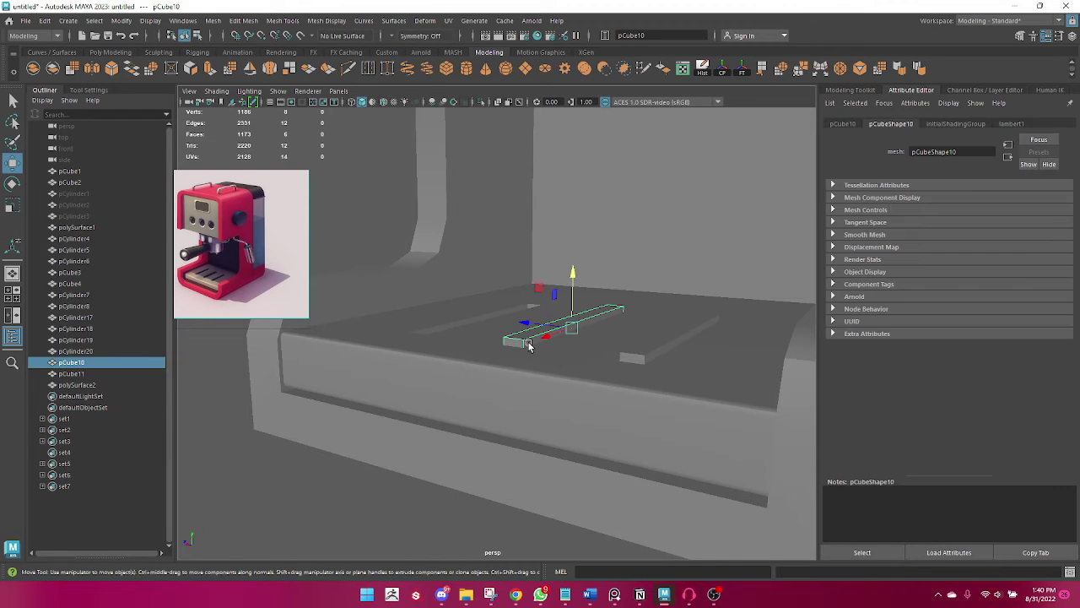
{"action": "left_click", "coordinate": [506, 384]}
{"action": "left_click", "coordinate": [522, 345], "text": "shift"}
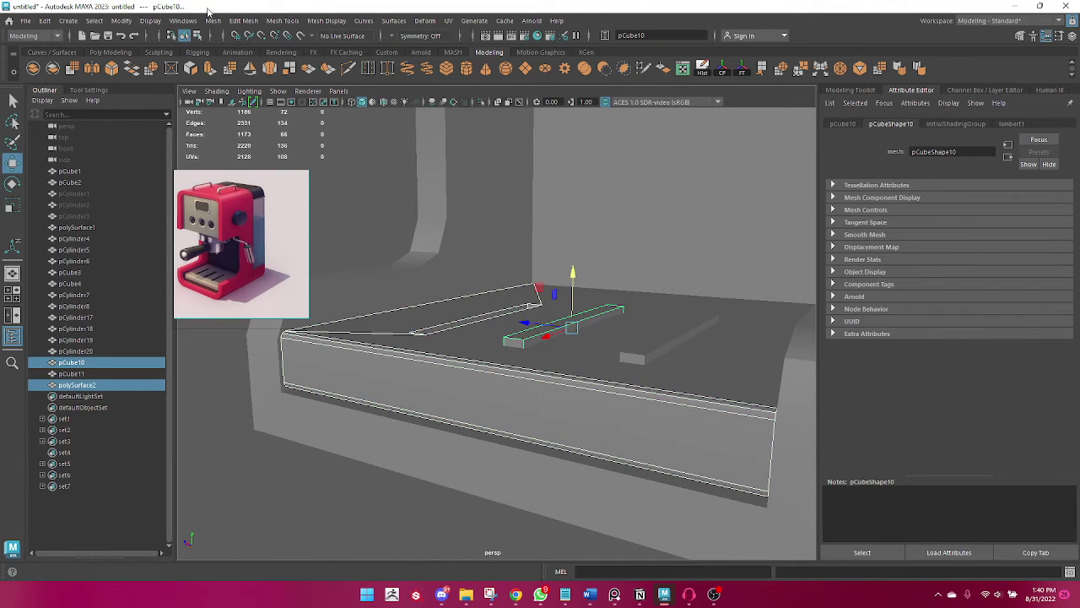
{"action": "left_click", "coordinate": [213, 21]}
{"action": "left_click", "coordinate": [363, 64]}
{"action": "mouse_move", "coordinate": [393, 321]}
{"action": "left_mouse_down", "text": "alt"}
{"action": "mouse_move", "coordinate": [380, 402]}
{"action": "mouse_move", "coordinate": [342, 405]}
{"action": "mouse_move", "coordinate": [405, 391]}
{"action": "mouse_move", "coordinate": [470, 405]}
{"action": "left_mouse_up", "text": "alt"}
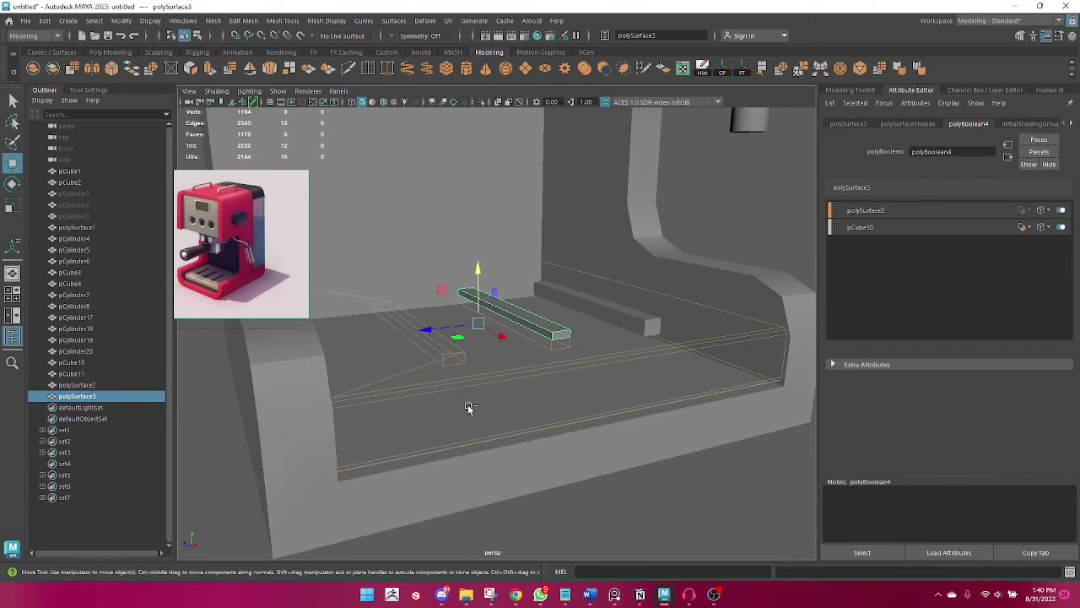
{"action": "key", "text": "ctrl+z"}
{"action": "key", "text": "ctrl+z"}
{"action": "mouse_move", "coordinate": [599, 473]}
{"action": "left_mouse_down", "text": "alt"}
{"action": "mouse_move", "coordinate": [668, 434]}
{"action": "mouse_move", "coordinate": [476, 380]}
{"action": "mouse_move", "coordinate": [385, 397]}
{"action": "mouse_move", "coordinate": [549, 427]}
{"action": "left_mouse_up", "text": "alt"}
{"action": "left_click", "coordinate": [520, 393]}
{"action": "key", "text": "q"}
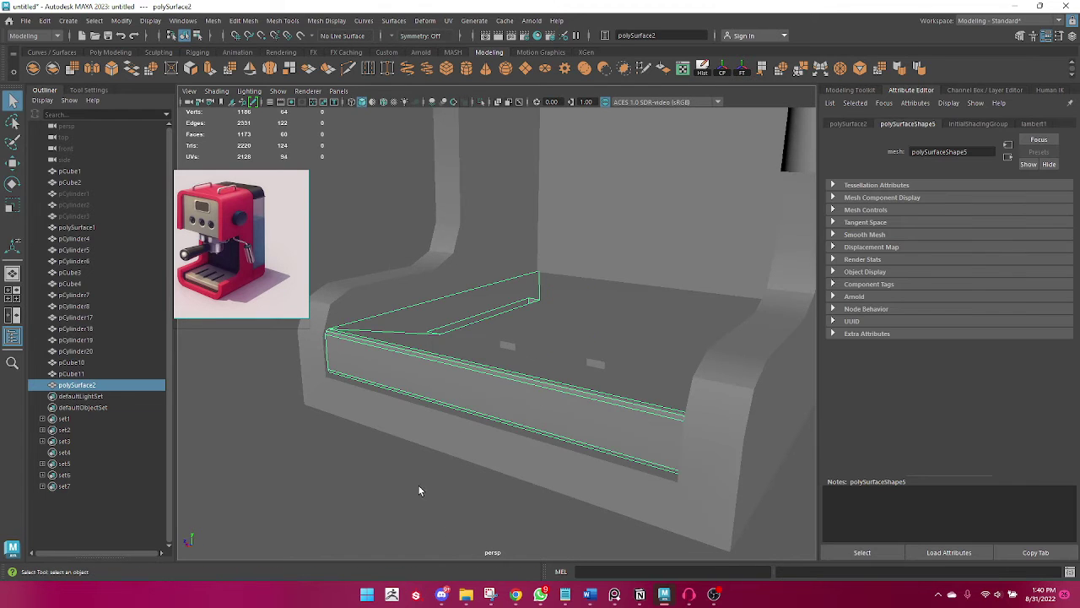
{"action": "mouse_move", "coordinate": [420, 427]}
{"action": "left_mouse_down", "text": "alt"}
{"action": "mouse_move", "coordinate": [399, 456]}
{"action": "mouse_move", "coordinate": [315, 475]}
{"action": "mouse_move", "coordinate": [489, 439]}
{"action": "mouse_move", "coordinate": [548, 472]}
{"action": "mouse_move", "coordinate": [479, 456]}
{"action": "mouse_move", "coordinate": [856, 432]}
{"action": "mouse_move", "coordinate": [655, 433]}
{"action": "mouse_move", "coordinate": [719, 451]}
{"action": "mouse_move", "coordinate": [509, 438]}
{"action": "mouse_move", "coordinate": [535, 447]}
{"action": "mouse_move", "coordinate": [471, 447]}
{"action": "mouse_move", "coordinate": [444, 422]}
{"action": "mouse_move", "coordinate": [434, 391]}
{"action": "mouse_move", "coordinate": [436, 299]}
{"action": "mouse_move", "coordinate": [571, 391]}
{"action": "left_mouse_up", "text": "alt"}
Zoom in on the drip tray and select the middle slat.
{"action": "scroll", "coordinate": [413, 427], "scroll_direction": "down", "scroll_amount": 5}
{"action": "scroll", "coordinate": [506, 296], "scroll_direction": "up", "scroll_amount": 5}
{"action": "left_click", "coordinate": [579, 272]}
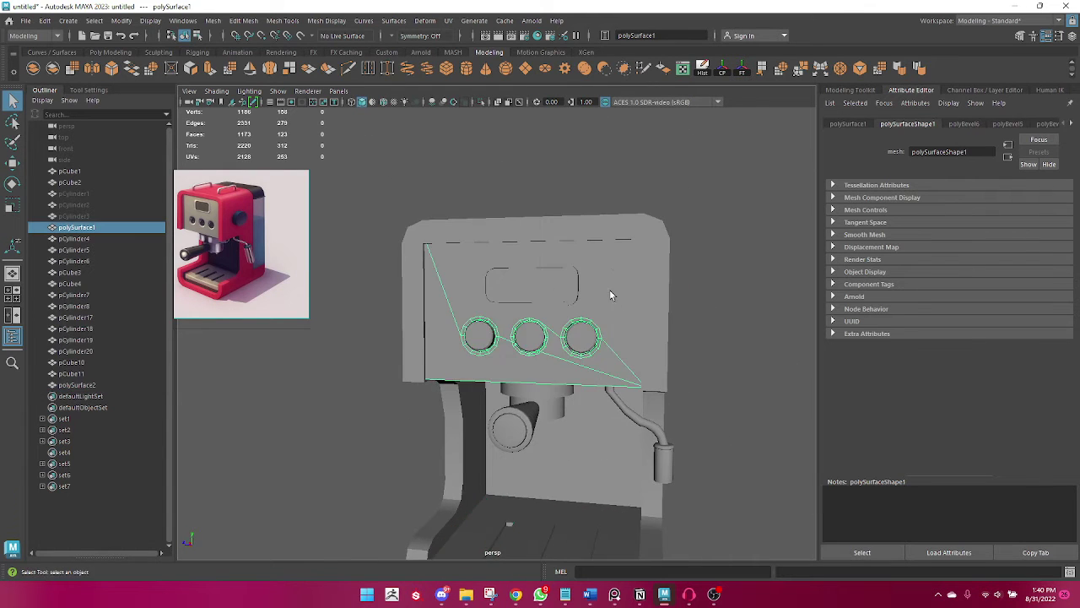
{"action": "mouse_move", "coordinate": [610, 290]}
{"action": "left_mouse_down", "text": "alt"}
{"action": "mouse_move", "coordinate": [555, 356]}
{"action": "mouse_move", "coordinate": [646, 366]}
{"action": "mouse_move", "coordinate": [519, 362]}
{"action": "mouse_move", "coordinate": [608, 346]}
{"action": "mouse_move", "coordinate": [675, 363]}
{"action": "mouse_move", "coordinate": [694, 410]}
{"action": "mouse_move", "coordinate": [579, 287]}
{"action": "left_mouse_up", "text": "alt"}
{"action": "left_click", "coordinate": [690, 367]}
{"action": "right_click_drag", "start_coordinate": [579, 287], "coordinate": [647, 444], "text": "alt"}
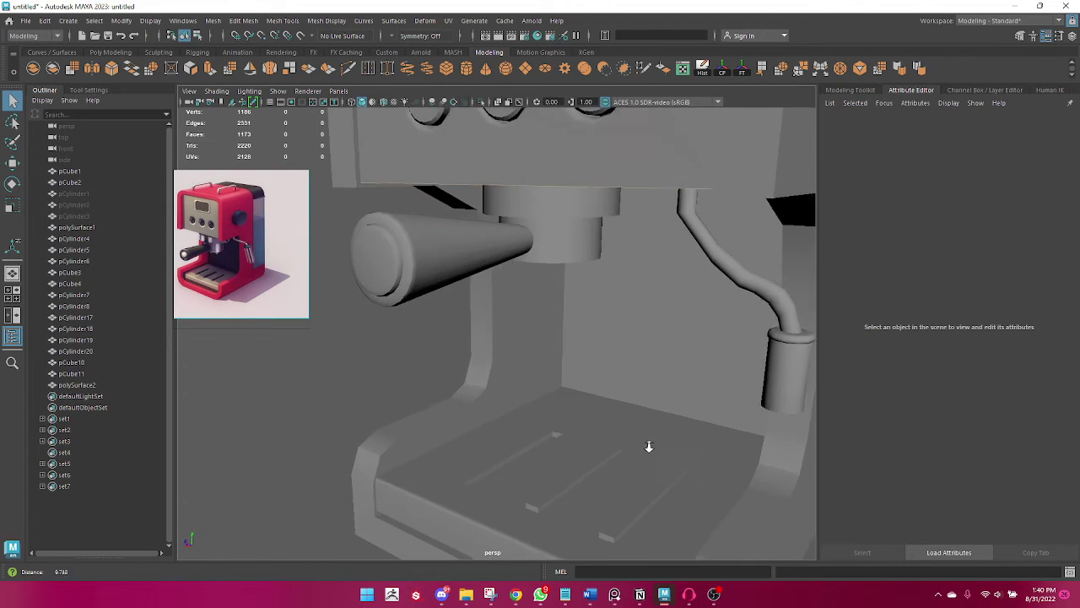
{"action": "mouse_move", "coordinate": [647, 443]}
{"action": "left_mouse_down", "text": "alt"}
{"action": "mouse_move", "coordinate": [606, 316]}
{"action": "mouse_move", "coordinate": [526, 411]}
{"action": "left_mouse_up", "text": "alt"}
{"action": "left_click", "coordinate": [506, 386]}
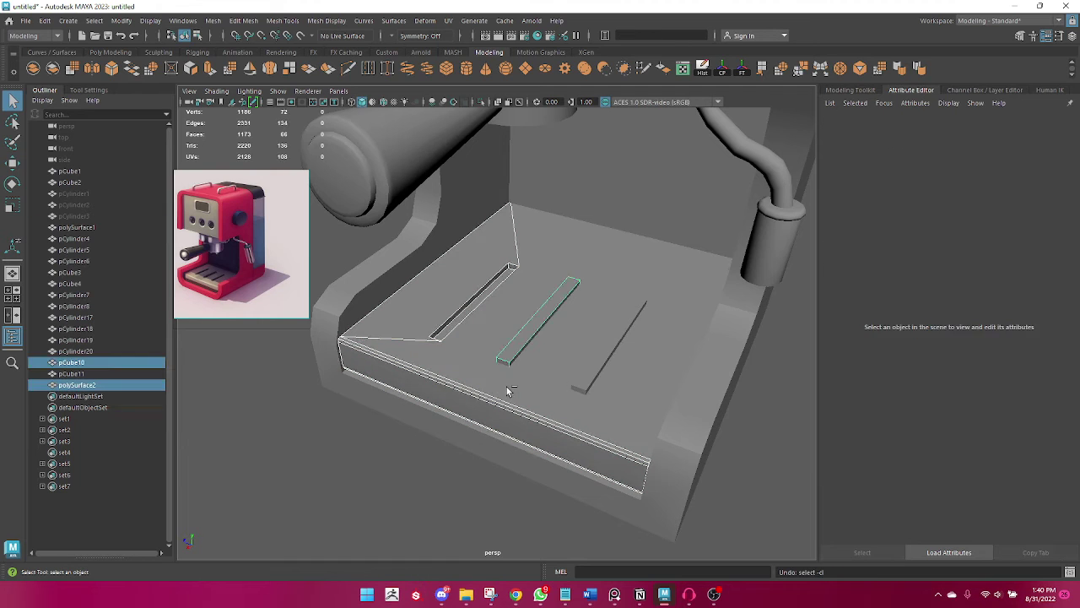
Undo seven steps back past the first groove cut, restoring pCube5 and slats pCube9–pCube11.
{"action": "key", "text": "ctrl+z"}
{"action": "key", "text": "ctrl+z"}
{"action": "key", "text": "ctrl+z"}
{"action": "key", "text": "ctrl+z"}
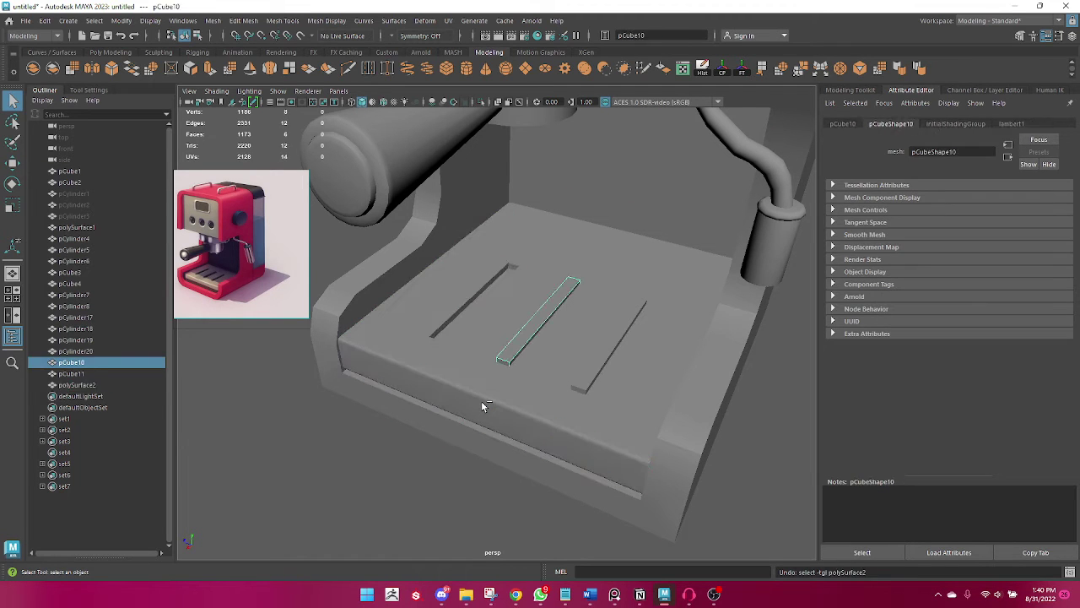
{"action": "key", "text": "ctrl+z"}
{"action": "key", "text": "ctrl+z"}
{"action": "key", "text": "ctrl+z"}
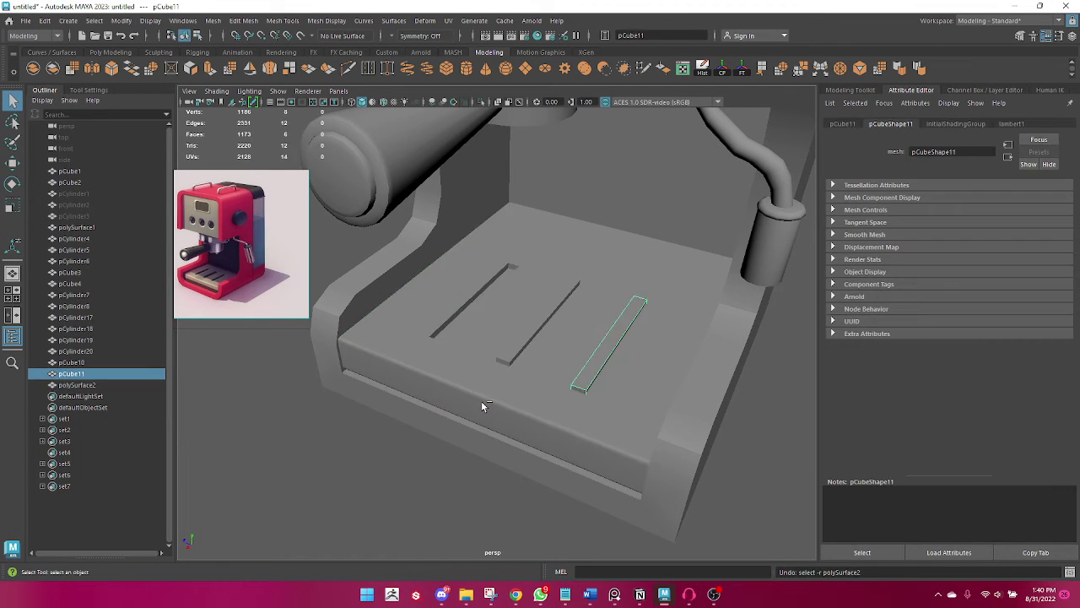
{"action": "key", "text": "ctrl+z"}
{"action": "key", "text": "ctrl+z"}
{"action": "key", "text": "ctrl+z"}
{"action": "key", "text": "ctrl+z"}
{"action": "key", "text": "ctrl+z"}
{"action": "key", "text": "ctrl+z"}
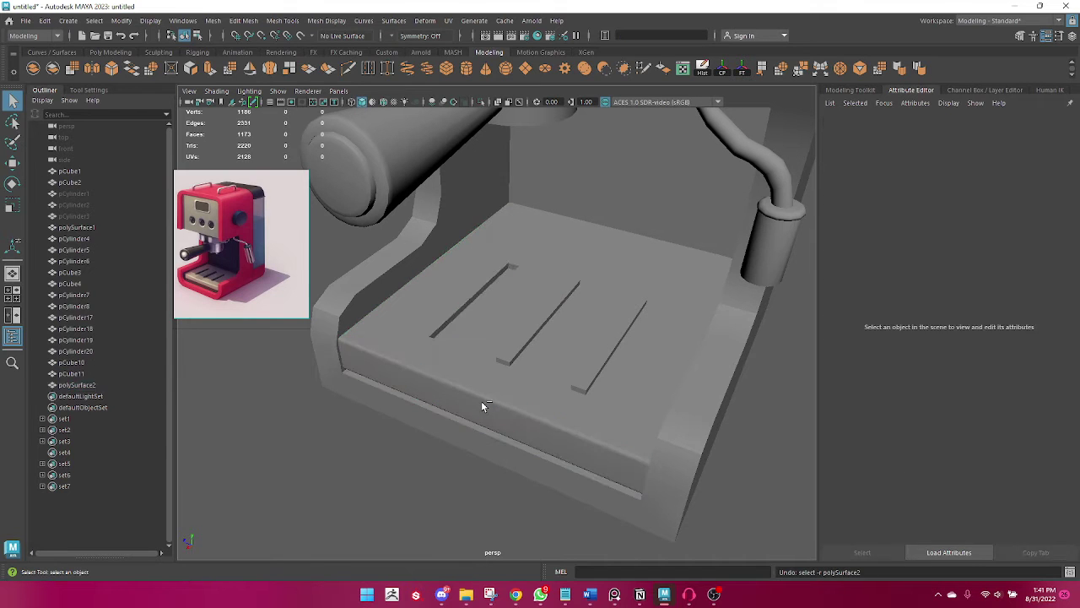
{"action": "key", "text": "ctrl+z"}
{"action": "key", "text": "ctrl+z"}
{"action": "key", "text": "ctrl+z"}
{"action": "key", "text": "ctrl+z"}
{"action": "key", "text": "ctrl+z"}
{"action": "key", "text": "ctrl+z"}
{"action": "key", "text": "ctrl+z"}
{"action": "key", "text": "ctrl+z"}
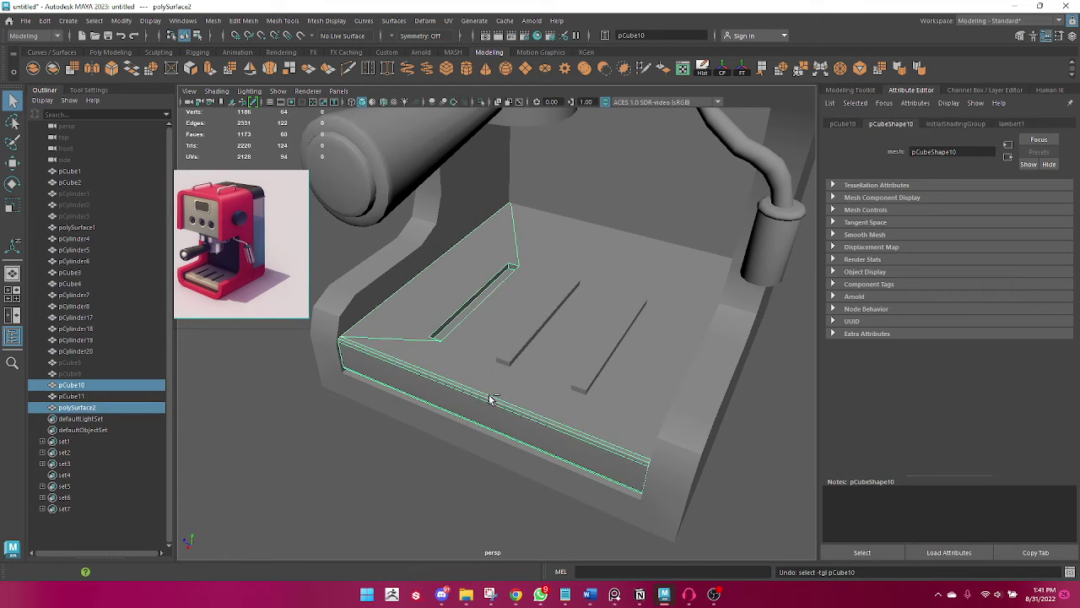
{"action": "key", "text": "ctrl+z"}
{"action": "key", "text": "ctrl+z"}
{"action": "key", "text": "ctrl+z"}
{"action": "key", "text": "ctrl+z"}
{"action": "key", "text": "ctrl+z"}
{"action": "key", "text": "ctrl+z"}
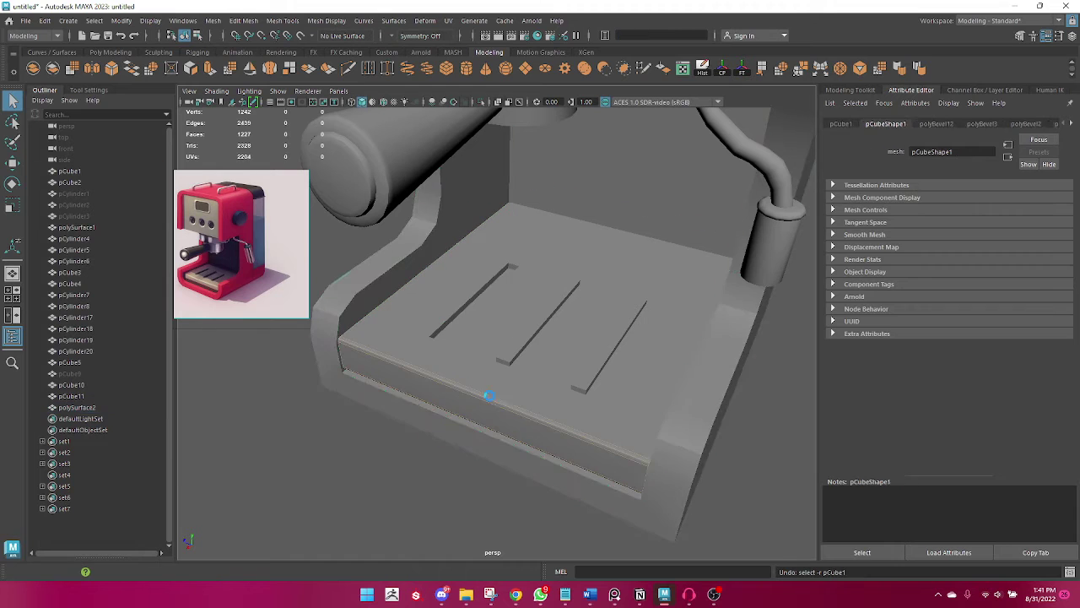
{"action": "key", "text": "ctrl+z"}
{"action": "key", "text": "ctrl+z"}
{"action": "key", "text": "ctrl+z"}
{"action": "key", "text": "ctrl+z"}
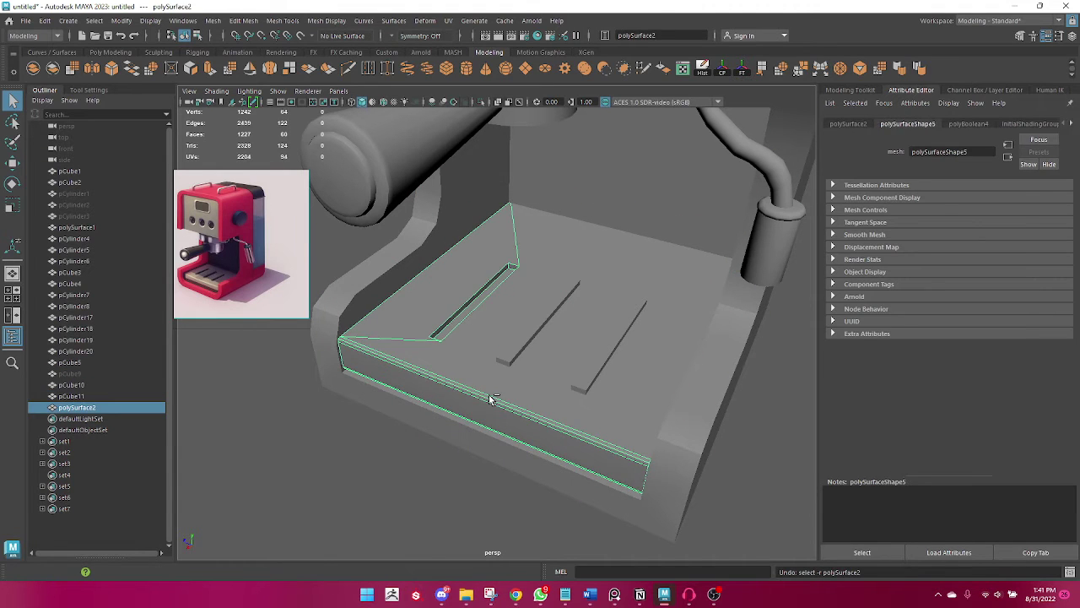
{"action": "key", "text": "ctrl+z"}
{"action": "key", "text": "ctrl+z"}
{"action": "mouse_move", "coordinate": [488, 395]}
{"action": "left_mouse_down", "text": "alt"}
{"action": "mouse_move", "coordinate": [420, 478]}
{"action": "mouse_move", "coordinate": [472, 405]}
{"action": "mouse_move", "coordinate": [448, 434]}
{"action": "mouse_move", "coordinate": [409, 359]}
{"action": "left_mouse_up", "text": "alt"}
Combine the three slats into one object with Mesh > Combine.
{"action": "left_click", "coordinate": [408, 358]}
{"action": "left_click", "coordinate": [517, 356], "text": "shift"}
{"action": "left_click", "coordinate": [600, 346], "text": "shift"}
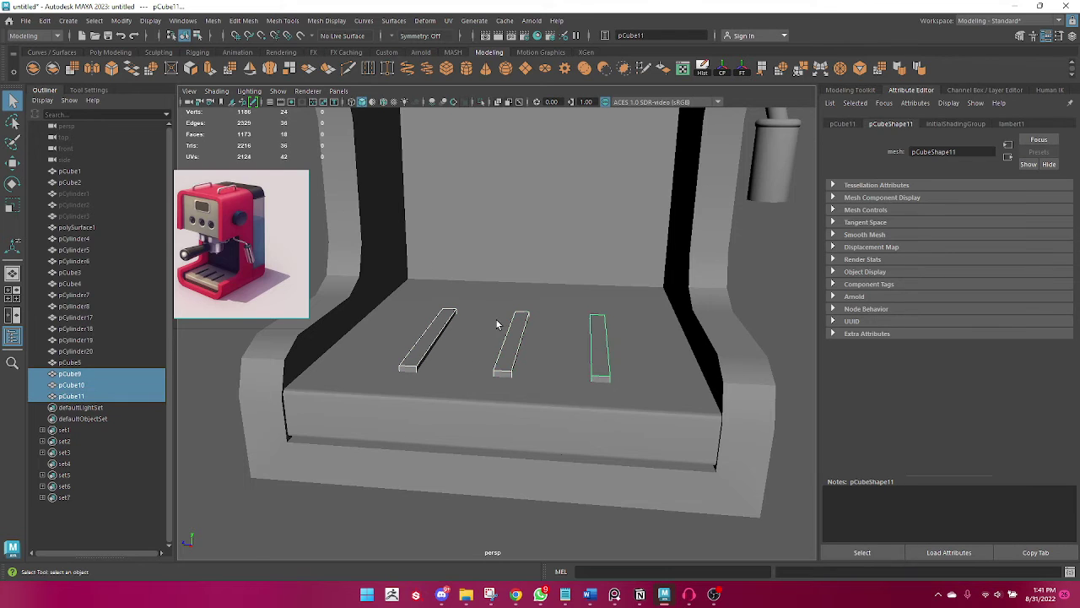
{"action": "left_click", "coordinate": [212, 20]}
{"action": "left_click", "coordinate": [246, 64]}
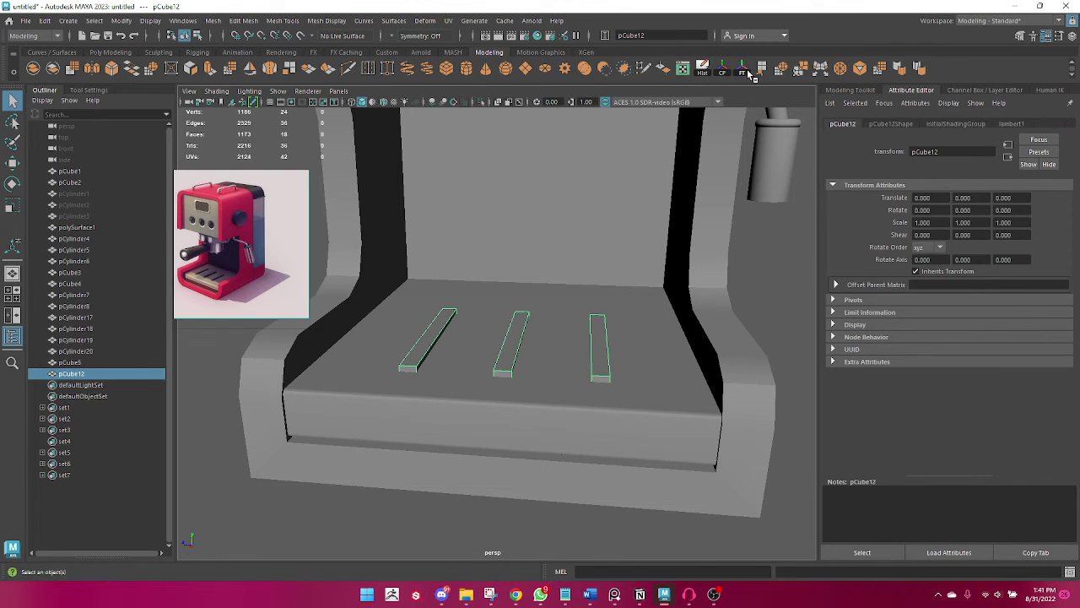
Boolean-difference the merged slats from the drip tray slab pCube5.
{"action": "left_click", "coordinate": [720, 332]}
{"action": "left_click", "coordinate": [506, 422]}
{"action": "left_click", "coordinate": [602, 369], "text": "shift"}
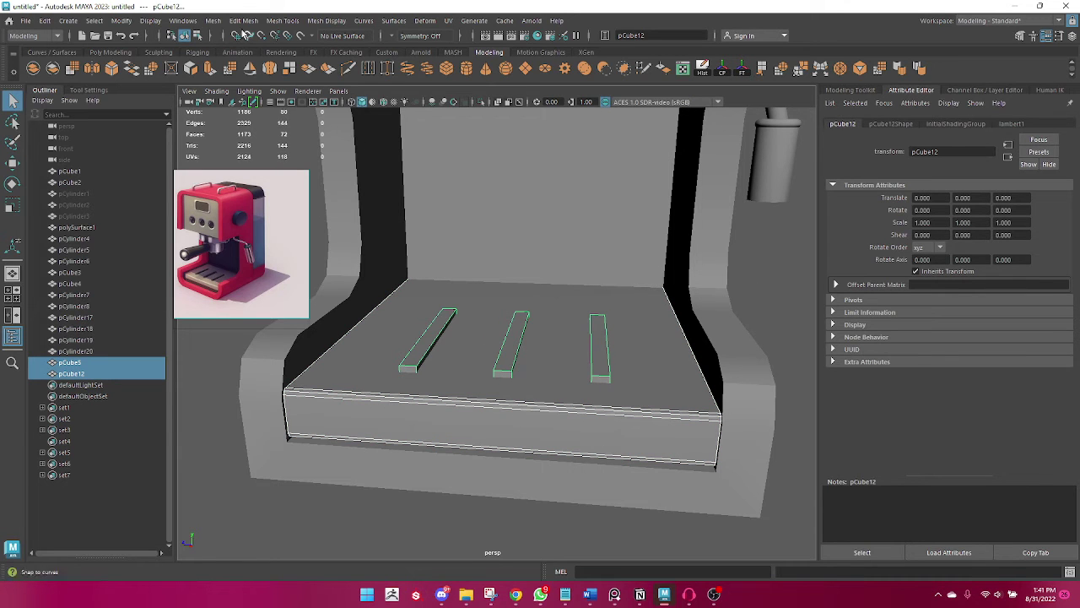
{"action": "left_click", "coordinate": [212, 20]}
{"action": "left_click", "coordinate": [384, 64]}
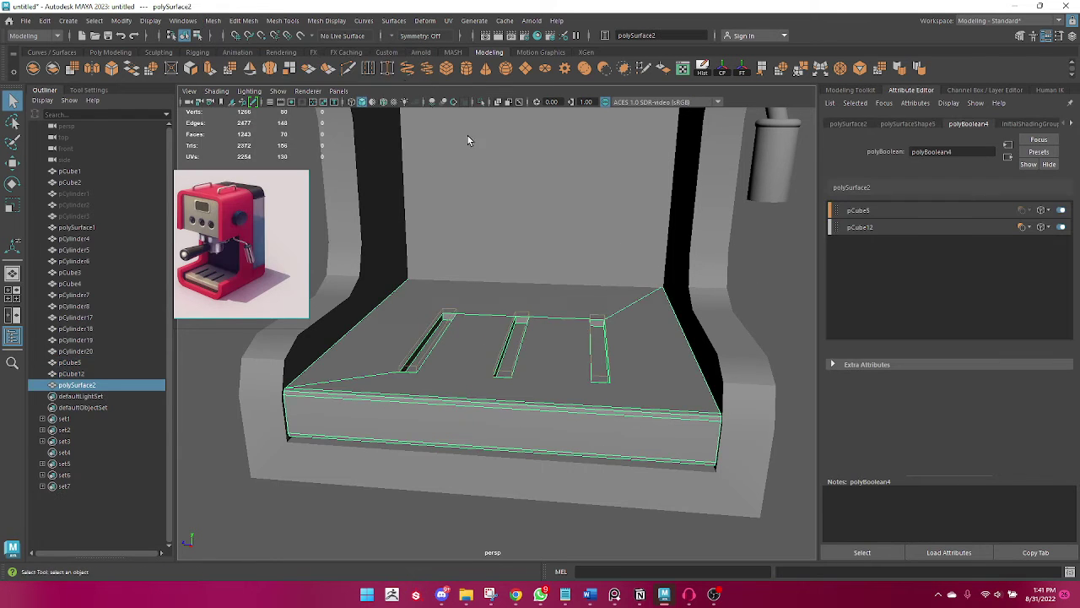
{"action": "mouse_move", "coordinate": [468, 141]}
{"action": "left_mouse_down", "text": "alt"}
{"action": "mouse_move", "coordinate": [655, 352]}
{"action": "mouse_move", "coordinate": [434, 374]}
{"action": "mouse_move", "coordinate": [562, 415]}
{"action": "mouse_move", "coordinate": [563, 380]}
{"action": "mouse_move", "coordinate": [467, 353]}
{"action": "mouse_move", "coordinate": [507, 359]}
{"action": "left_mouse_up", "text": "alt"}
Change the slats cutter operand's display setting in the Attribute Editor.
{"action": "left_click", "coordinate": [1042, 227]}
{"action": "left_click", "coordinate": [1023, 284]}
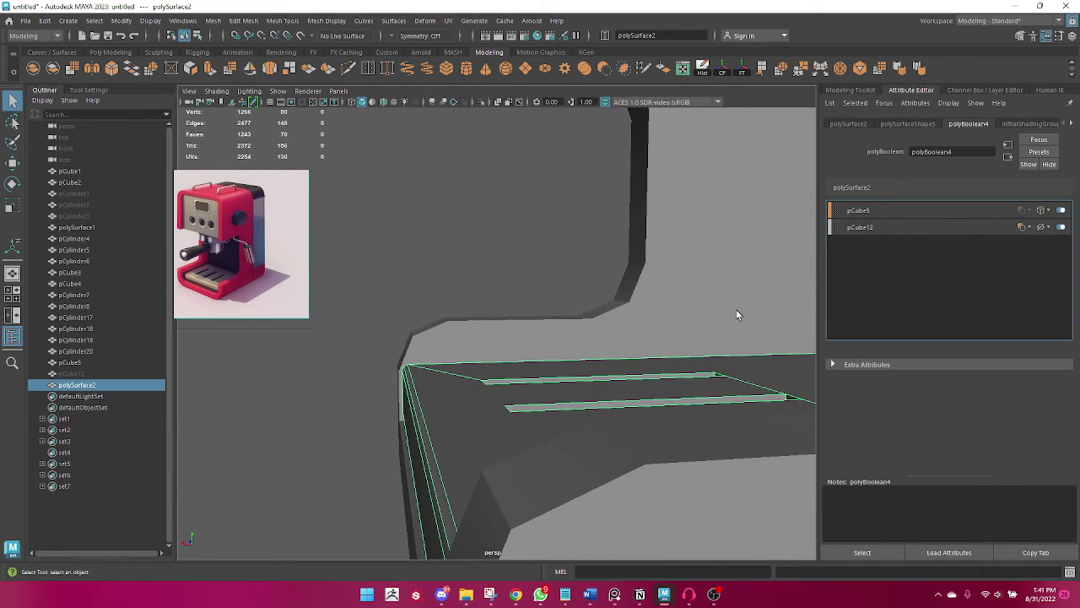
{"action": "left_click", "coordinate": [736, 314]}
{"action": "mouse_move", "coordinate": [736, 315]}
{"action": "left_mouse_down", "text": "alt"}
{"action": "mouse_move", "coordinate": [433, 270]}
{"action": "mouse_move", "coordinate": [641, 368]}
{"action": "left_mouse_up", "text": "alt"}
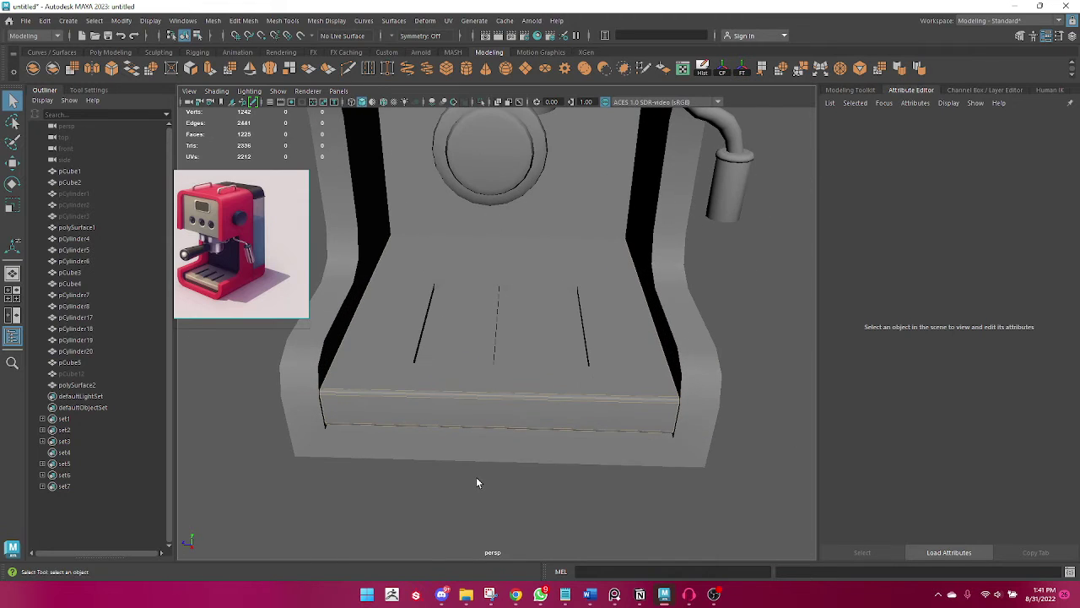
{"action": "left_click_drag", "start_coordinate": [476, 482], "coordinate": [443, 408], "text": "alt"}
Nudge the grooved drip tray slightly and change the slab input's setting.
{"action": "left_click", "coordinate": [442, 407]}
{"action": "key", "text": "w"}
{"action": "left_click_drag", "start_coordinate": [491, 342], "coordinate": [490, 327]}
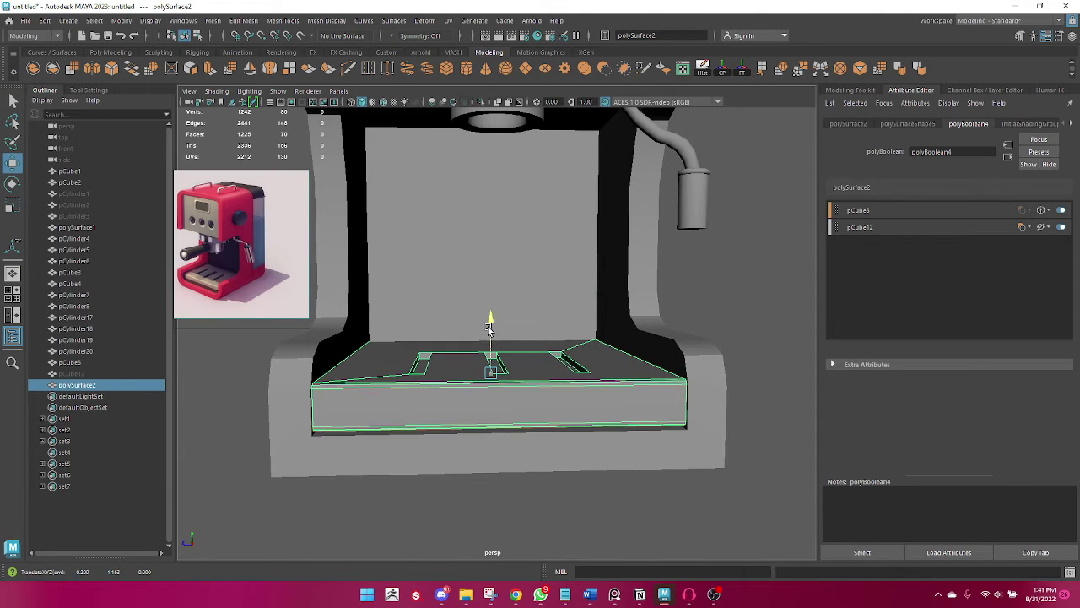
{"action": "left_click", "coordinate": [1047, 211]}
{"action": "left_click", "coordinate": [1022, 265]}
{"action": "left_click", "coordinate": [579, 397]}
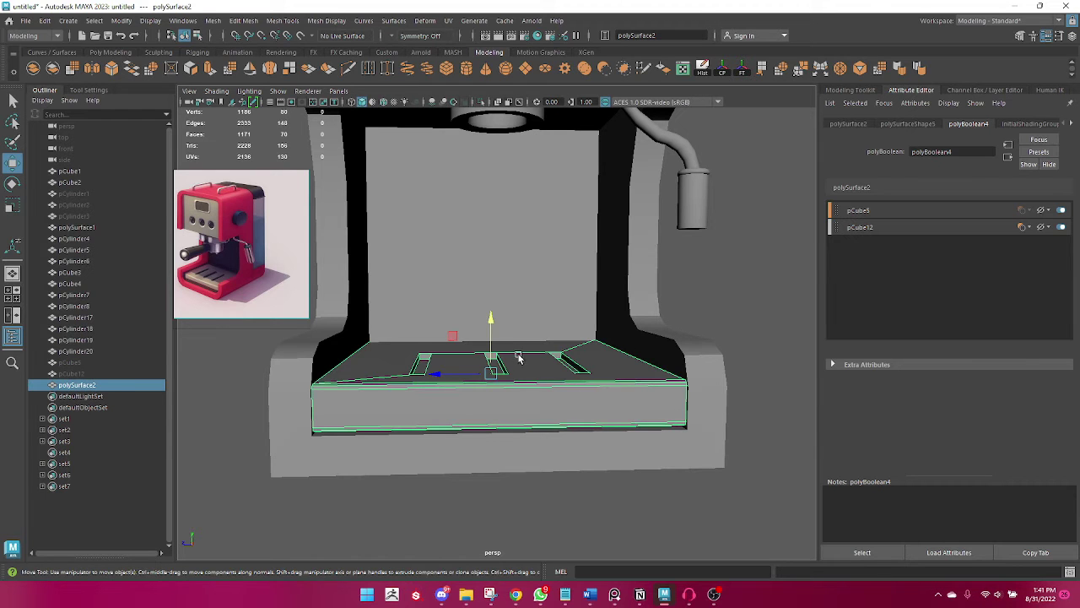
Orbit and zoom to inspect the grooved tray and the whole machine.
{"action": "left_click", "coordinate": [746, 330]}
{"action": "mouse_move", "coordinate": [746, 330]}
{"action": "left_mouse_down", "text": "alt"}
{"action": "mouse_move", "coordinate": [597, 372]}
{"action": "mouse_move", "coordinate": [797, 357]}
{"action": "left_mouse_up", "text": "alt"}
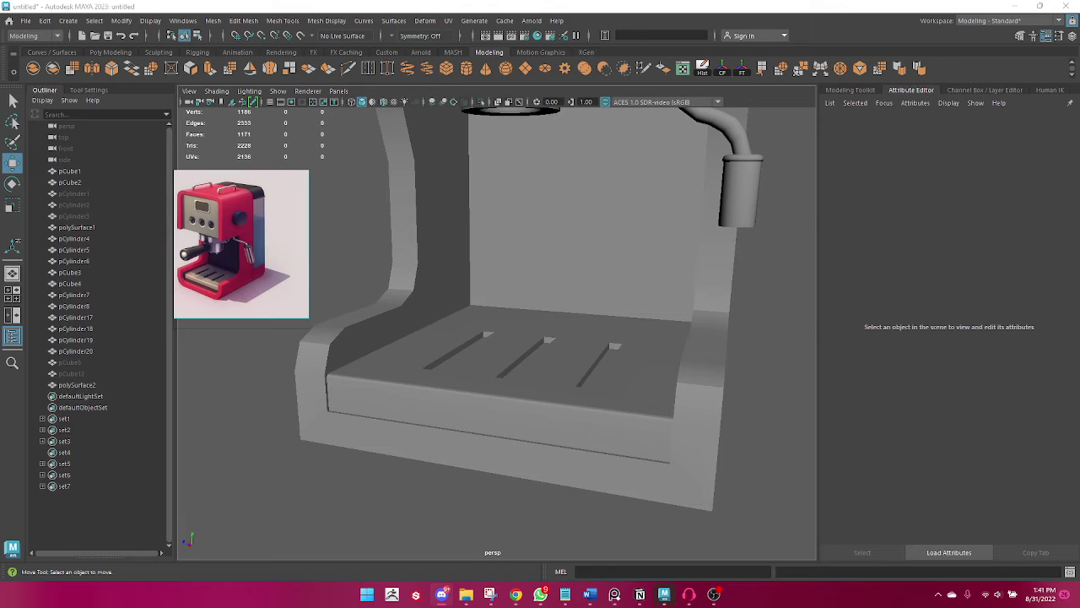
{"action": "scroll", "coordinate": [657, 435], "scroll_direction": "down", "scroll_amount": 5}
{"action": "mouse_move", "coordinate": [622, 405]}
{"action": "left_mouse_down", "text": "alt"}
{"action": "mouse_move", "coordinate": [527, 392]}
{"action": "mouse_move", "coordinate": [549, 408]}
{"action": "mouse_move", "coordinate": [603, 401]}
{"action": "mouse_move", "coordinate": [507, 458]}
{"action": "mouse_move", "coordinate": [538, 434]}
{"action": "left_mouse_up", "text": "alt"}
Nudge the reference picture right and down, then begin a Win+Shift+S snip.
{"action": "scroll", "coordinate": [608, 456], "scroll_direction": "up", "scroll_amount": 3}
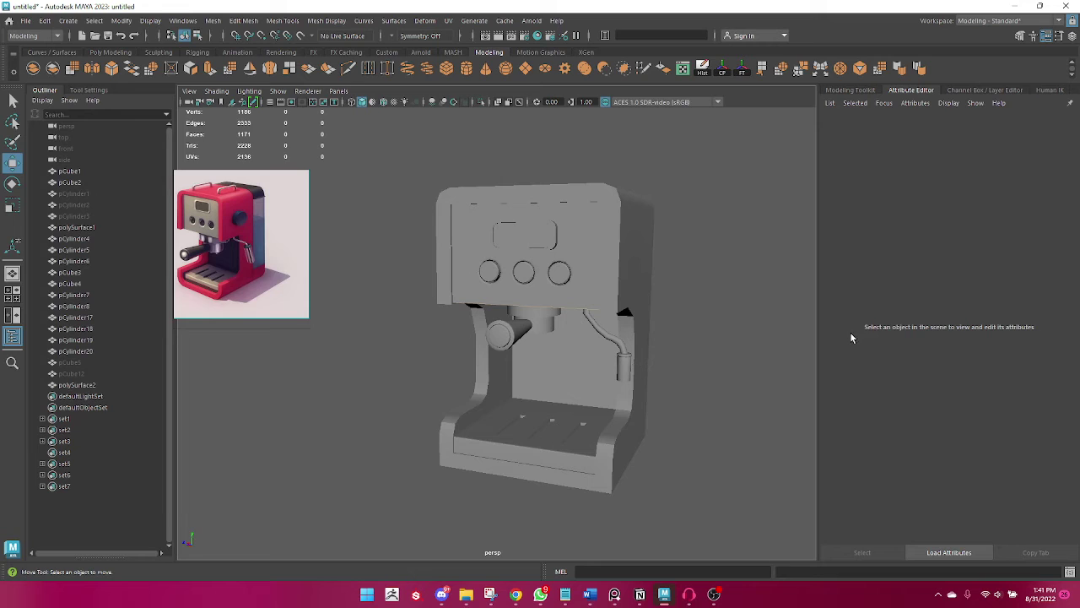
{"action": "scroll", "coordinate": [675, 366], "scroll_direction": "up", "scroll_amount": 1}
{"action": "left_click_drag", "start_coordinate": [260, 259], "coordinate": [299, 270]}
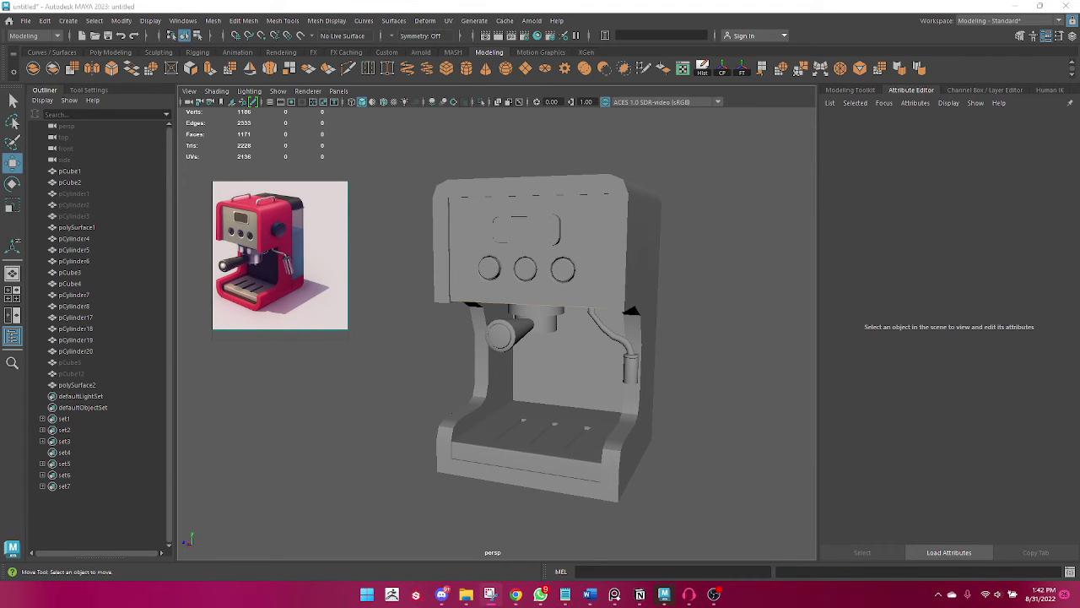
{"action": "key", "text": "super+shift+s"}
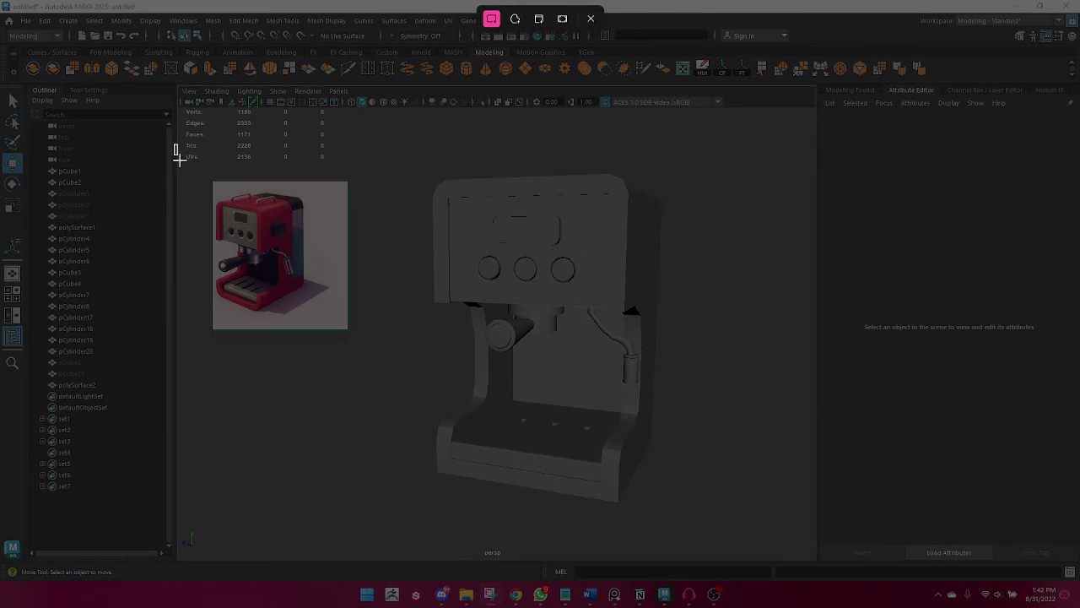
Snip the model and reference into a screenshot and close the Spotify window.
{"action": "left_click_drag", "start_coordinate": [173, 145], "coordinate": [764, 564]}
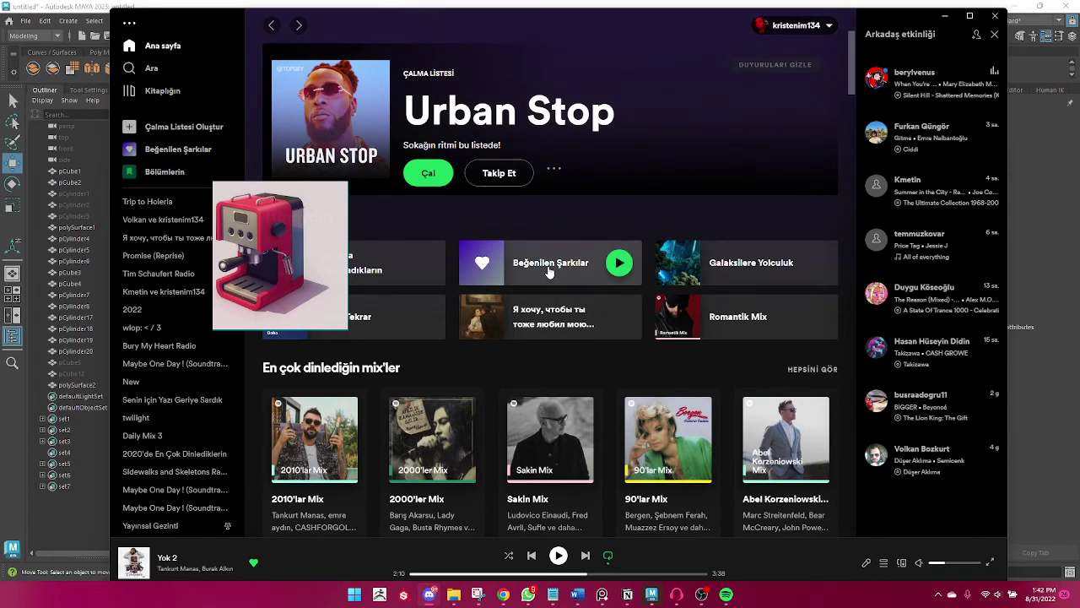
{"action": "mouse_move", "coordinate": [432, 439]}
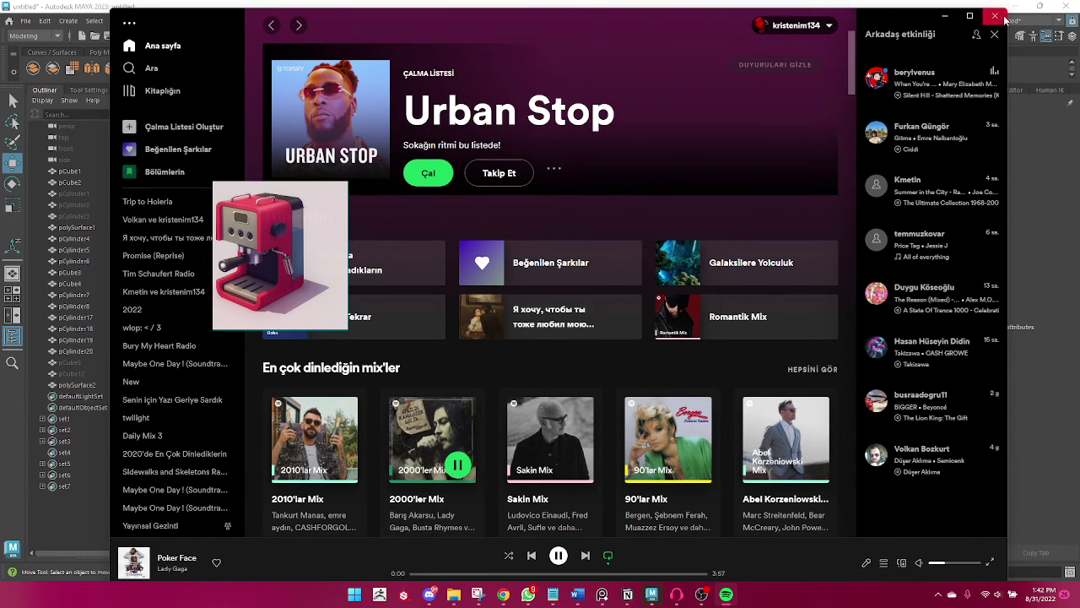
{"action": "left_click", "coordinate": [945, 16]}
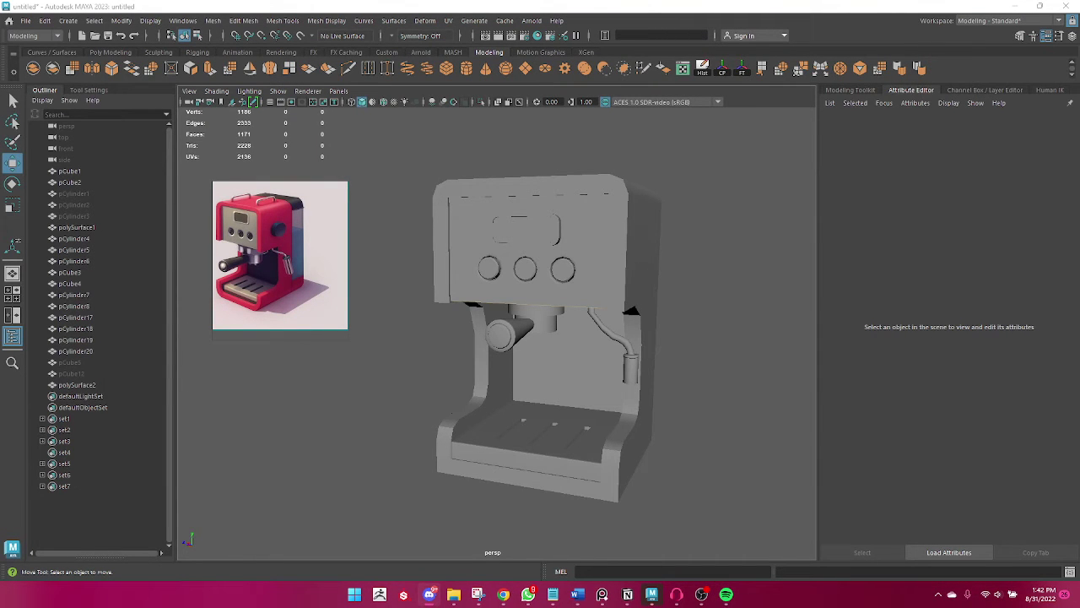
Select the machine body's bottom edge and bevel it.
{"action": "mouse_move", "coordinate": [523, 325]}
{"action": "left_mouse_down", "text": "alt"}
{"action": "mouse_move", "coordinate": [472, 368]}
{"action": "mouse_move", "coordinate": [574, 399]}
{"action": "mouse_move", "coordinate": [647, 389]}
{"action": "mouse_move", "coordinate": [444, 376]}
{"action": "mouse_move", "coordinate": [441, 309]}
{"action": "left_mouse_up", "text": "alt"}
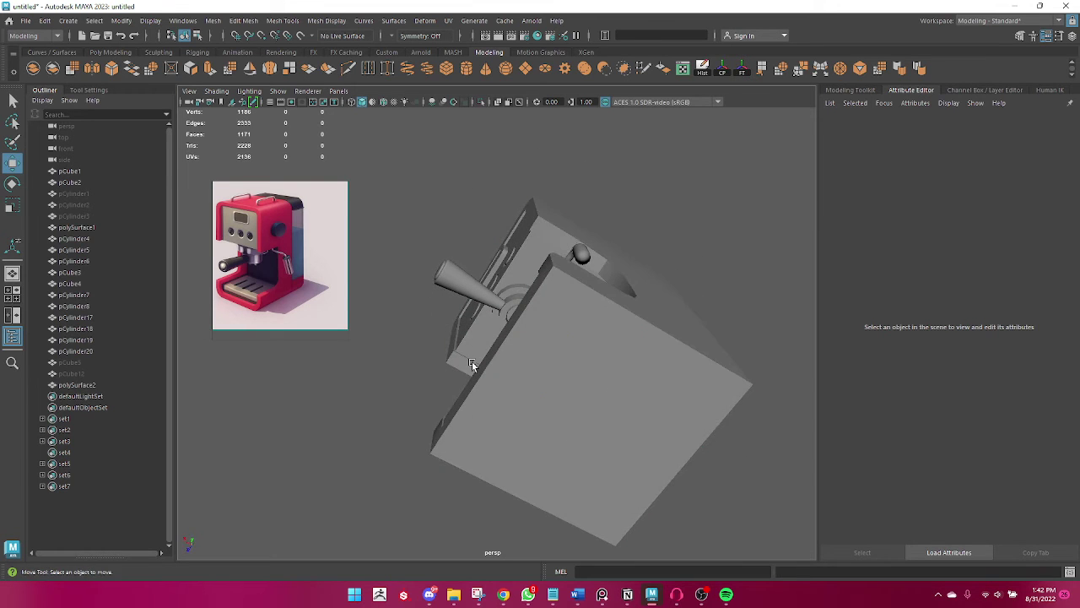
{"action": "left_click", "coordinate": [490, 385]}
{"action": "mouse_move", "coordinate": [491, 384]}
{"action": "left_mouse_down", "text": "alt"}
{"action": "mouse_move", "coordinate": [425, 403]}
{"action": "mouse_move", "coordinate": [687, 353]}
{"action": "mouse_move", "coordinate": [437, 453]}
{"action": "mouse_move", "coordinate": [465, 430]}
{"action": "left_mouse_up", "text": "alt"}
{"action": "key", "text": "q"}
{"action": "right_click_drag", "start_coordinate": [481, 259], "coordinate": [477, 216]}
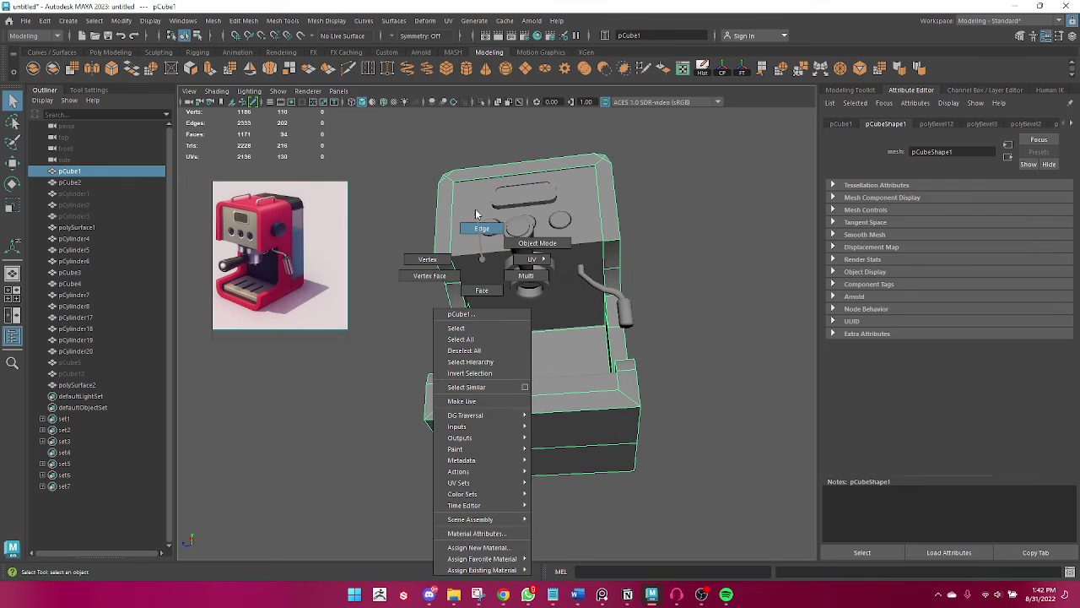
{"action": "left_click", "coordinate": [502, 416]}
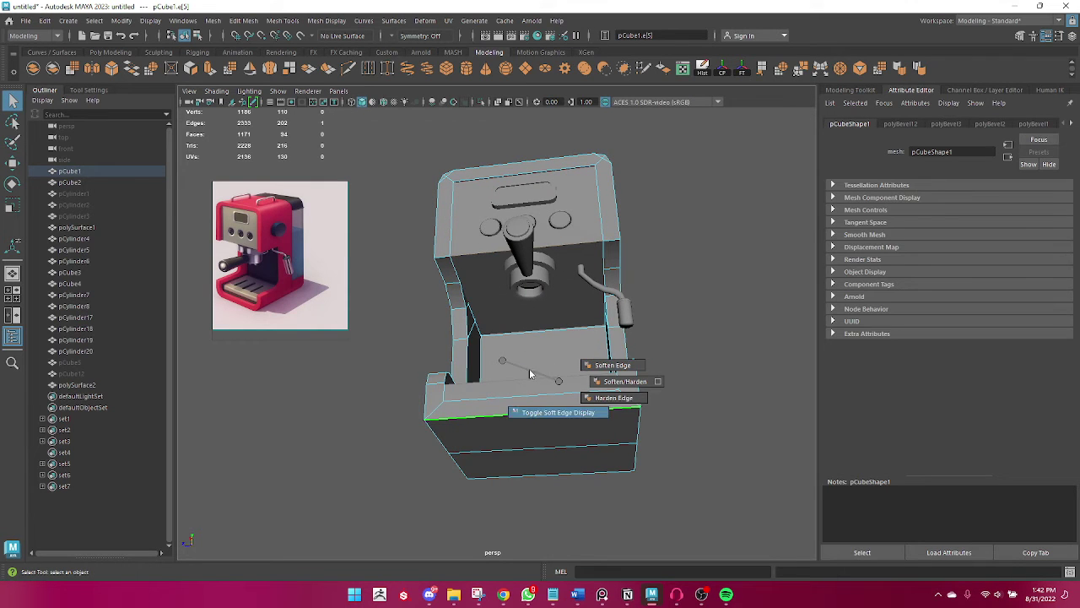
{"action": "right_click_drag", "start_coordinate": [529, 368], "coordinate": [561, 378], "text": "shift"}
{"action": "mouse_move", "coordinate": [560, 378]}
{"action": "left_mouse_down", "text": "alt"}
{"action": "mouse_move", "coordinate": [473, 434]}
{"action": "mouse_move", "coordinate": [546, 458]}
{"action": "mouse_move", "coordinate": [604, 457]}
{"action": "left_mouse_up", "text": "alt"}
Bevel another bottom edge of the body with 2 segments.
{"action": "left_click", "coordinate": [474, 434]}
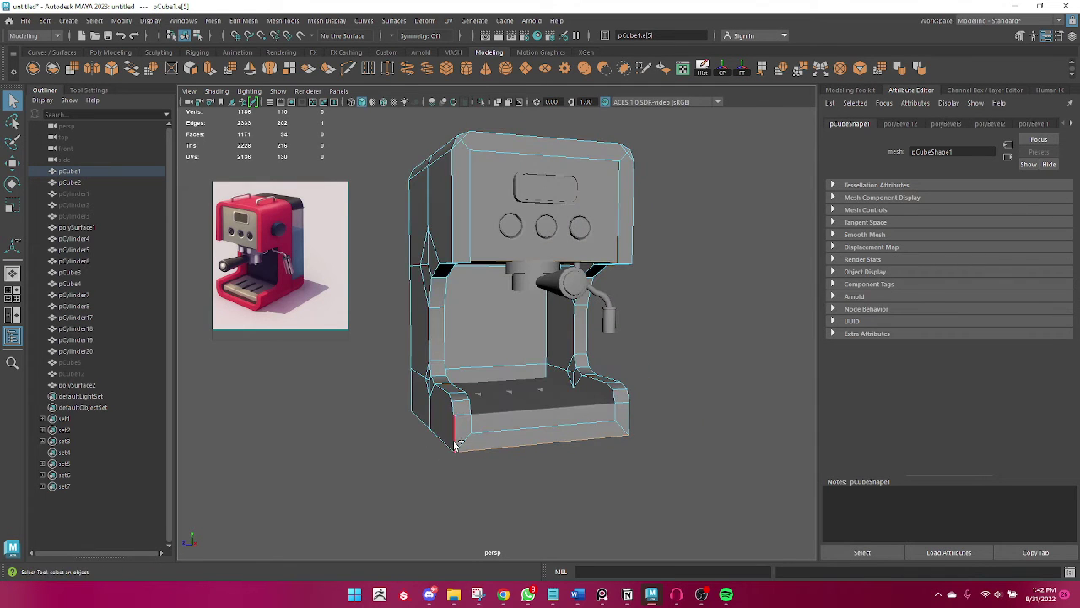
{"action": "mouse_move", "coordinate": [454, 445]}
{"action": "left_mouse_down", "text": "alt"}
{"action": "mouse_move", "coordinate": [552, 458]}
{"action": "mouse_move", "coordinate": [593, 447]}
{"action": "left_mouse_up", "text": "alt"}
{"action": "right_click_drag", "start_coordinate": [591, 376], "coordinate": [643, 361], "text": "shift"}
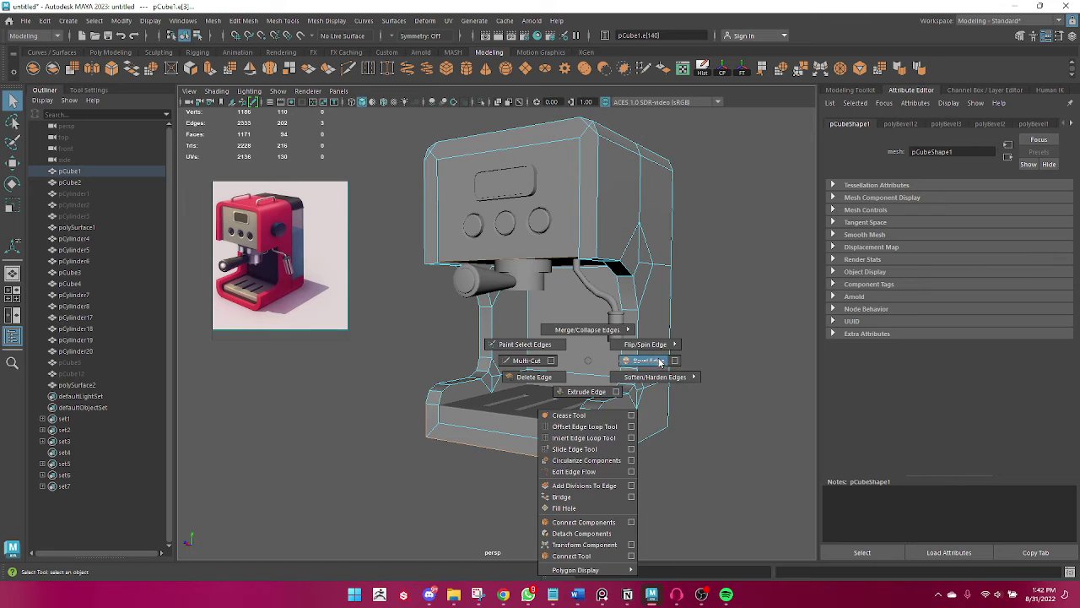
{"action": "left_click_drag", "start_coordinate": [644, 363], "coordinate": [598, 393], "text": "alt"}
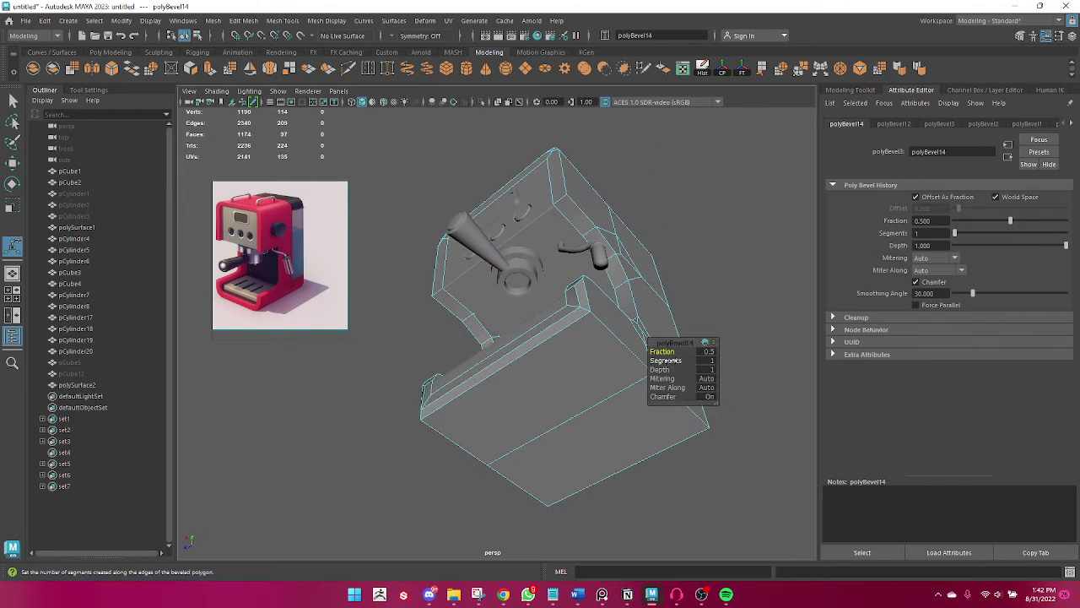
{"action": "left_click_drag", "start_coordinate": [664, 361], "coordinate": [673, 360]}
{"action": "left_click_drag", "start_coordinate": [536, 407], "coordinate": [605, 434], "text": "alt"}
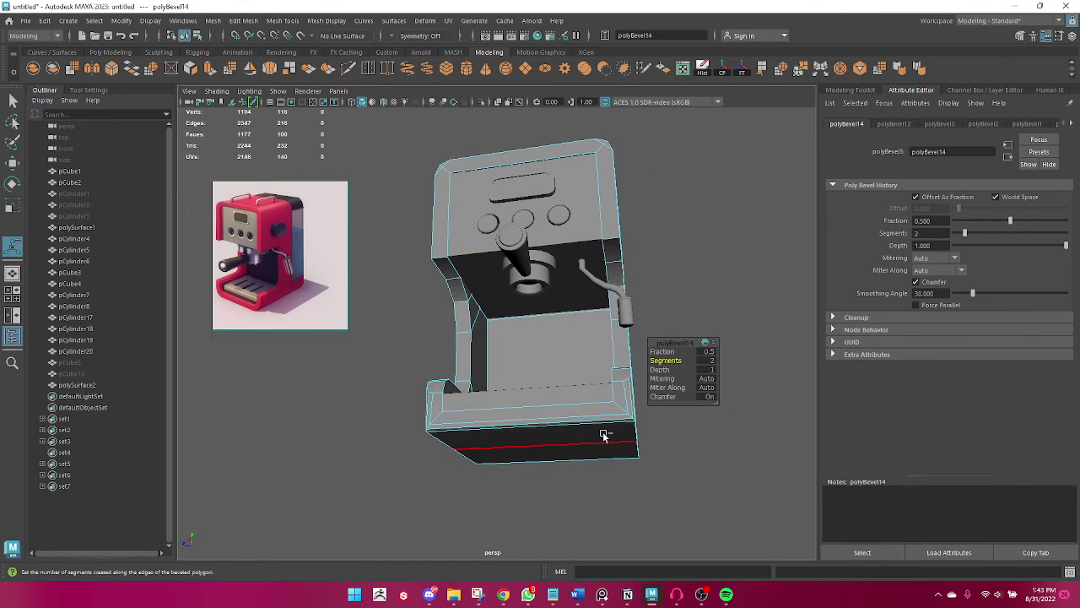
Undo the bevel and the selection changes to restore the body.
{"action": "key", "text": "ctrl+z"}
{"action": "left_click", "coordinate": [717, 407]}
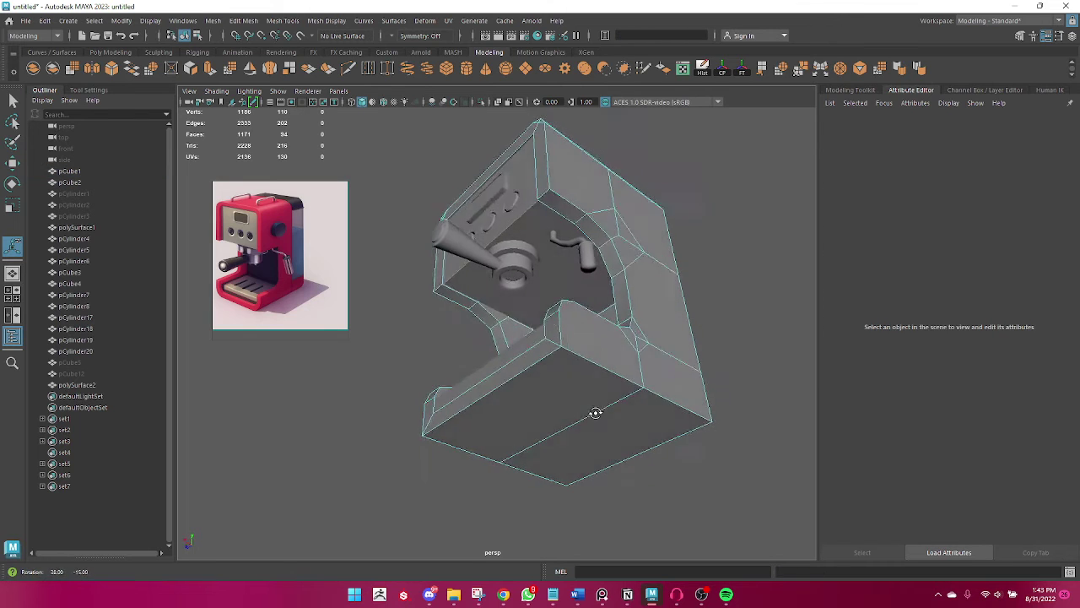
{"action": "left_click_drag", "start_coordinate": [717, 407], "coordinate": [538, 397], "text": "alt"}
{"action": "key", "text": "ctrl+z"}
{"action": "key", "text": "ctrl+z"}
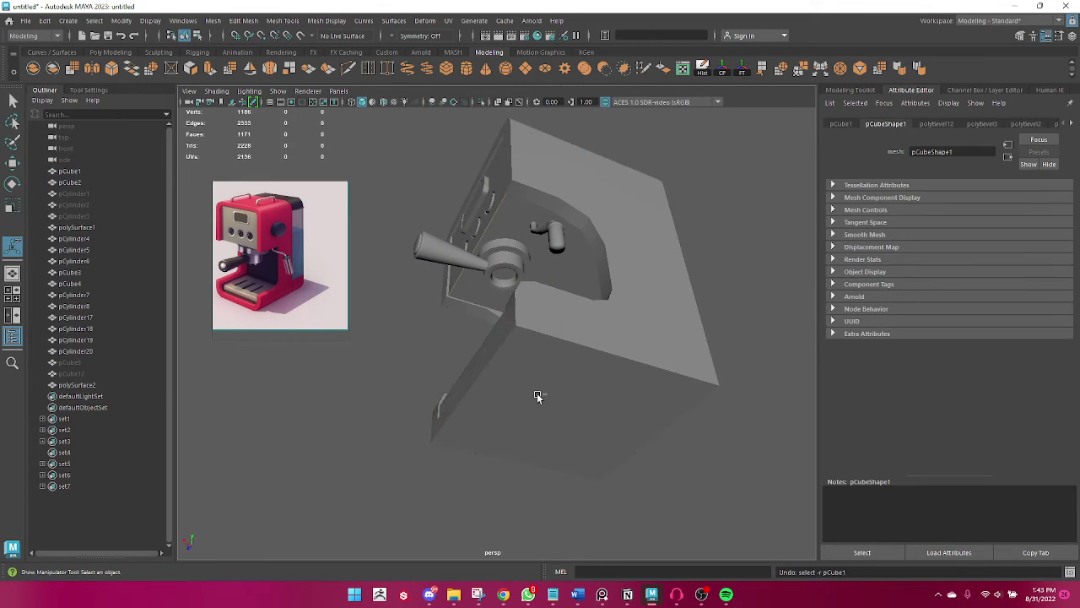
{"action": "key", "text": "ctrl+z"}
{"action": "key", "text": "ctrl+z"}
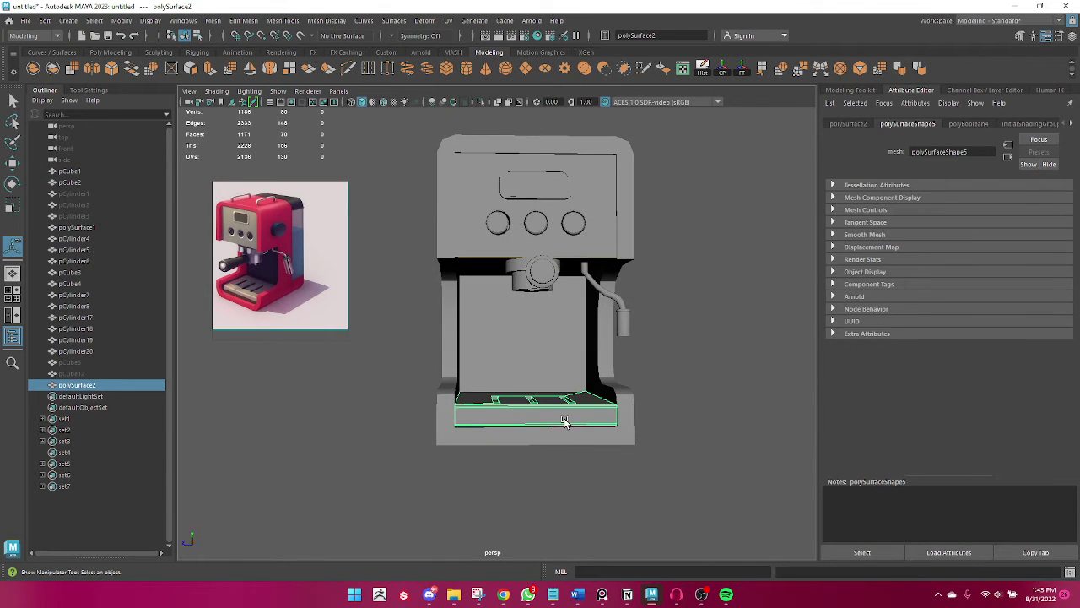
Raise the drip tray polySurface2 about 1 cm.
{"action": "key", "text": "w"}
{"action": "left_click_drag", "start_coordinate": [531, 390], "coordinate": [530, 380]}
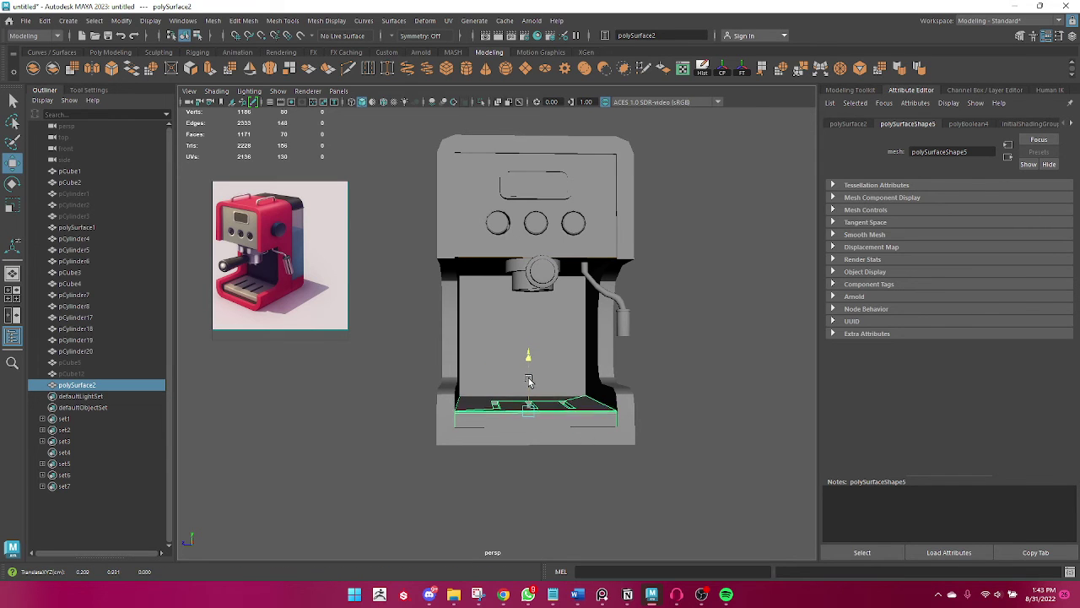
{"action": "left_click", "coordinate": [675, 453]}
{"action": "mouse_move", "coordinate": [675, 453]}
{"action": "left_mouse_down", "text": "alt"}
{"action": "mouse_move", "coordinate": [516, 375]}
{"action": "mouse_move", "coordinate": [485, 424]}
{"action": "left_mouse_up", "text": "alt"}
Bevel the body's front base edge in edge mode.
{"action": "left_click", "coordinate": [536, 373]}
{"action": "right_click", "coordinate": [544, 267]}
{"action": "left_click", "coordinate": [538, 227]}
{"action": "left_click", "coordinate": [517, 406]}
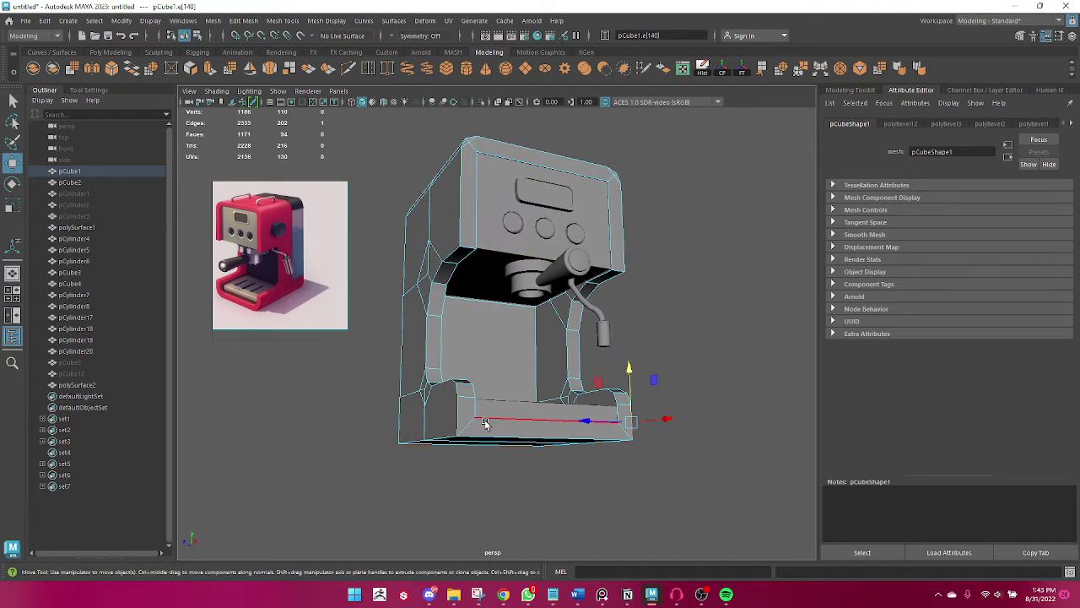
{"action": "right_click_drag", "start_coordinate": [461, 423], "coordinate": [529, 379], "text": "shift"}
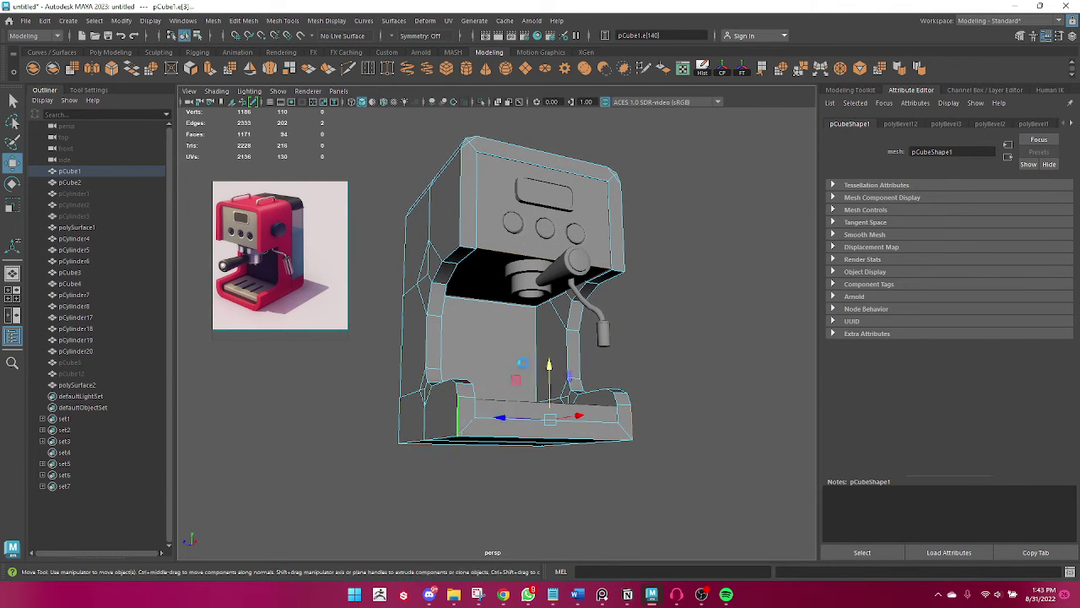
{"action": "mouse_move", "coordinate": [529, 379]}
{"action": "left_mouse_down", "text": "alt"}
{"action": "mouse_move", "coordinate": [537, 436]}
{"action": "mouse_move", "coordinate": [555, 371]}
{"action": "left_mouse_up", "text": "alt"}
{"action": "right_click_drag", "start_coordinate": [554, 279], "coordinate": [639, 205]}
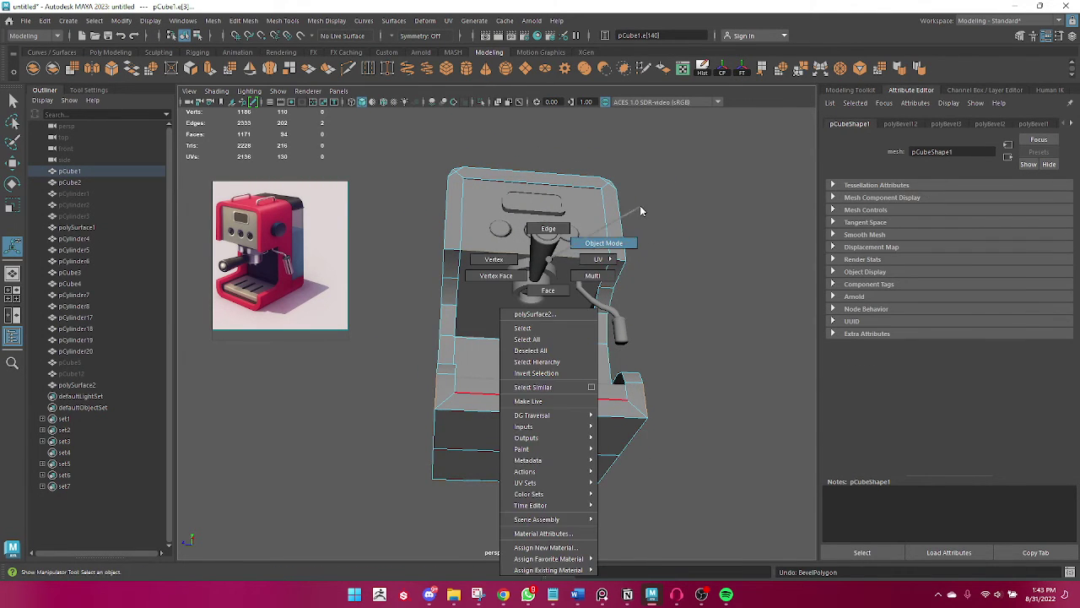
Return to object mode, select the machine body and zoom to inspect it.
{"action": "left_click", "coordinate": [725, 333]}
{"action": "left_click_drag", "start_coordinate": [725, 334], "coordinate": [602, 367], "text": "alt"}
{"action": "left_click", "coordinate": [602, 367]}
{"action": "scroll", "coordinate": [591, 405], "scroll_direction": "up", "scroll_amount": 5}
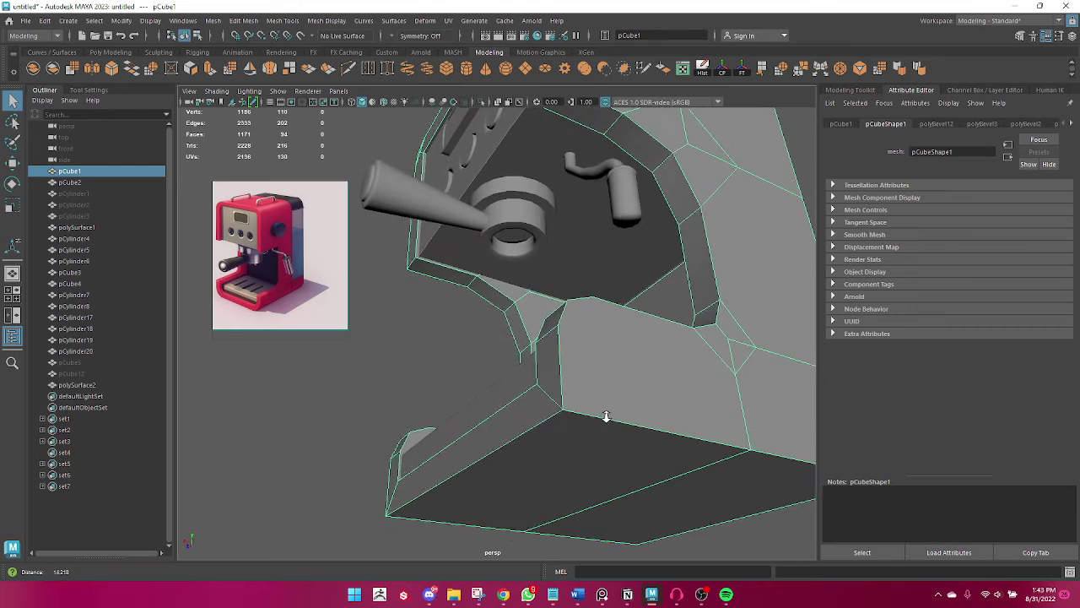
{"action": "scroll", "coordinate": [533, 444], "scroll_direction": "down", "scroll_amount": 5}
{"action": "scroll", "coordinate": [574, 478], "scroll_direction": "down", "scroll_amount": 3}
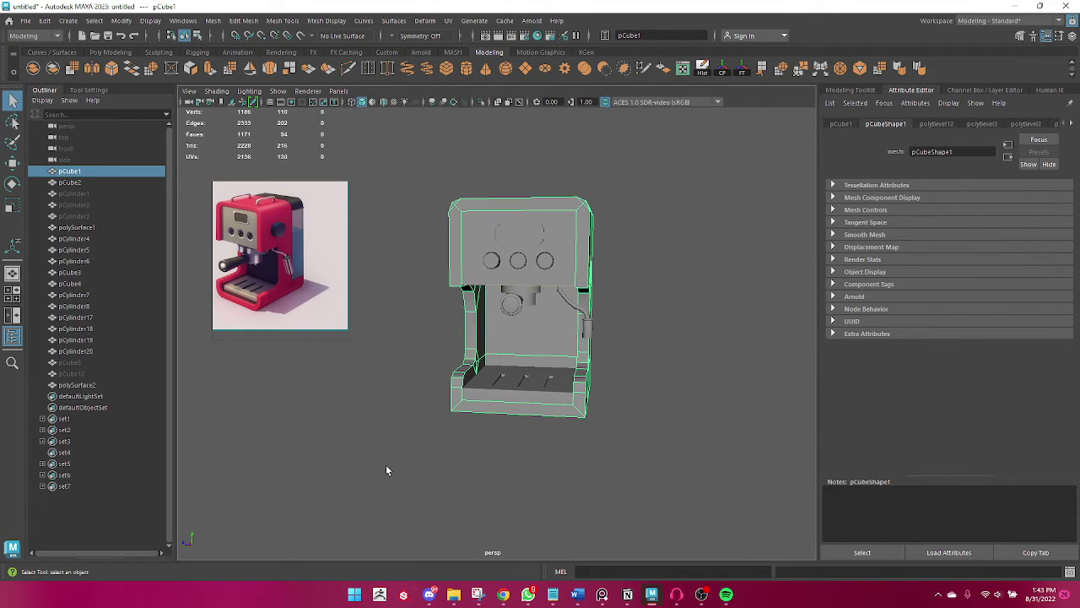
{"action": "left_click", "coordinate": [471, 470]}
Review the body from the side and front, then show the Poly Modeling shelf.
{"action": "mouse_move", "coordinate": [470, 470]}
{"action": "left_mouse_down", "text": "alt"}
{"action": "mouse_move", "coordinate": [416, 434]}
{"action": "mouse_move", "coordinate": [403, 410]}
{"action": "left_mouse_up", "text": "alt"}
{"action": "scroll", "coordinate": [495, 434], "scroll_direction": "up", "scroll_amount": 3}
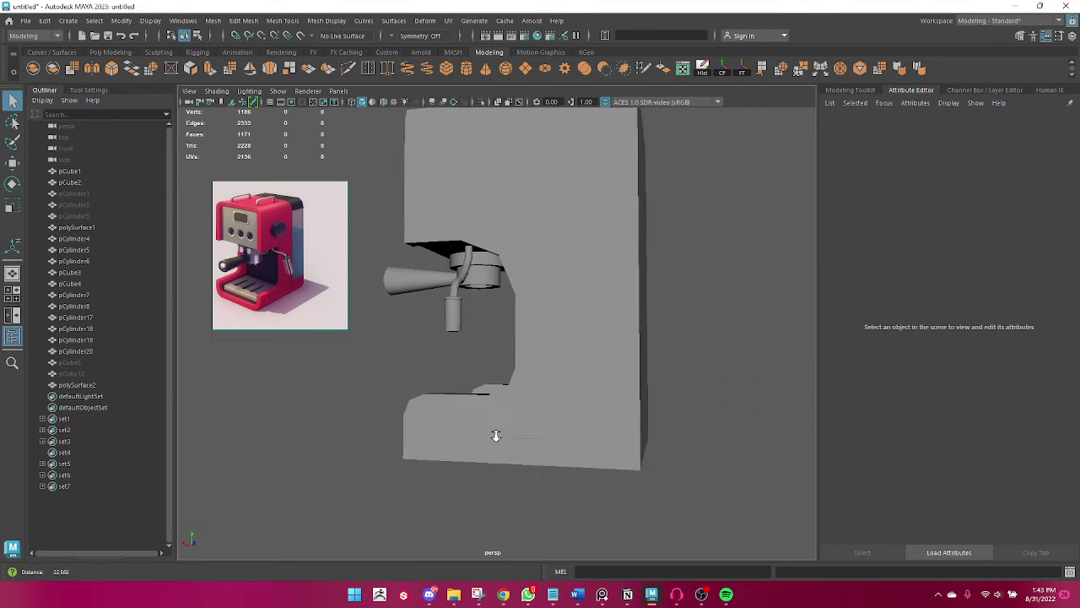
{"action": "mouse_move", "coordinate": [495, 434]}
{"action": "left_mouse_down", "text": "alt"}
{"action": "mouse_move", "coordinate": [522, 429]}
{"action": "mouse_move", "coordinate": [532, 497]}
{"action": "left_mouse_up", "text": "alt"}
{"action": "left_click", "coordinate": [609, 380]}
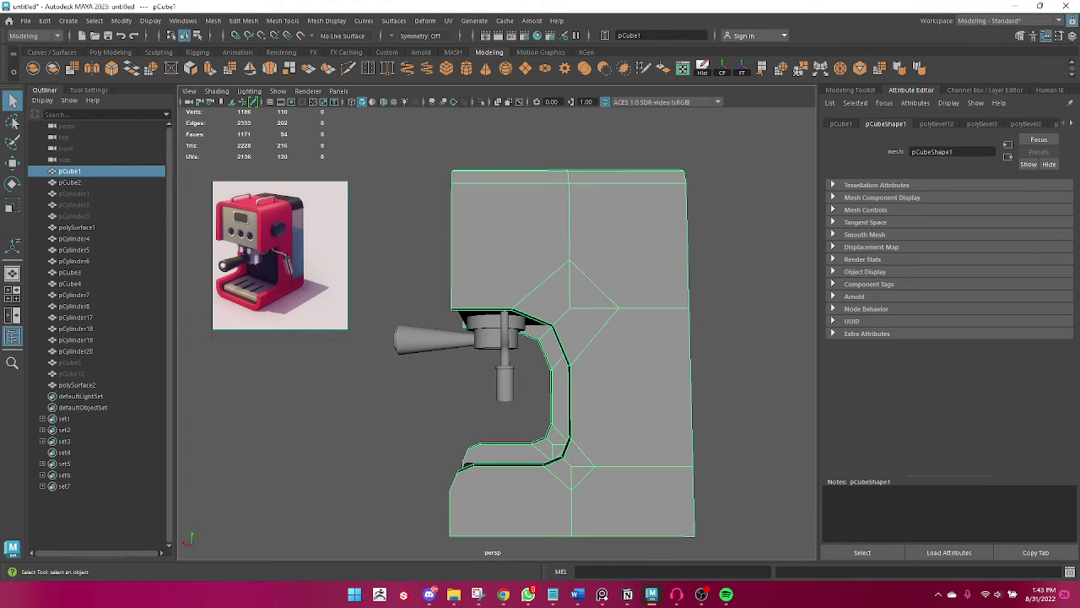
{"action": "scroll", "coordinate": [519, 356], "scroll_direction": "down", "scroll_amount": 3}
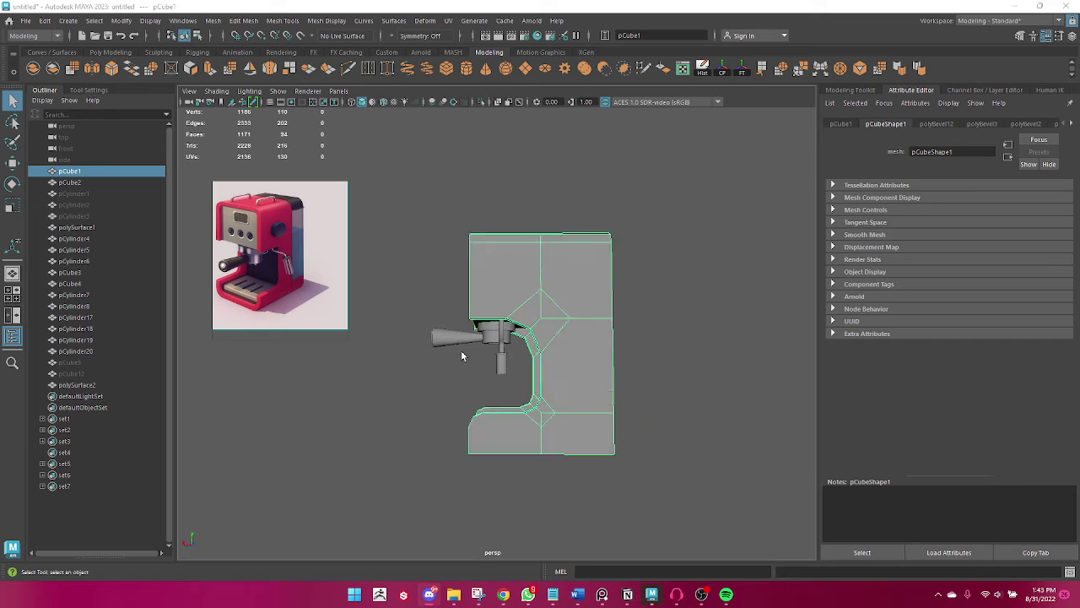
{"action": "left_click_drag", "start_coordinate": [518, 357], "coordinate": [548, 362], "text": "alt"}
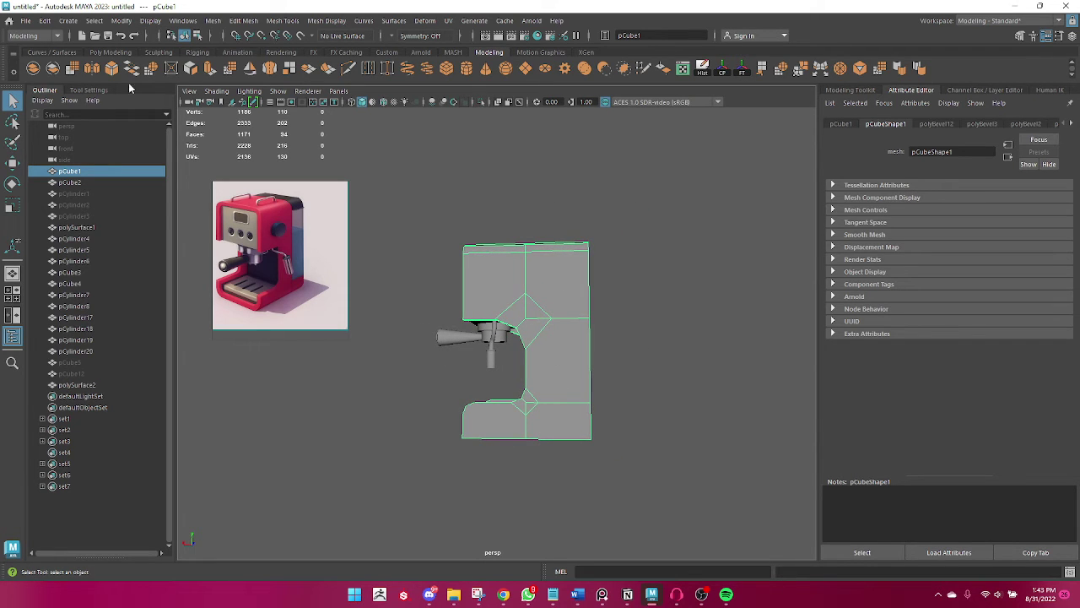
{"action": "left_click", "coordinate": [108, 52]}
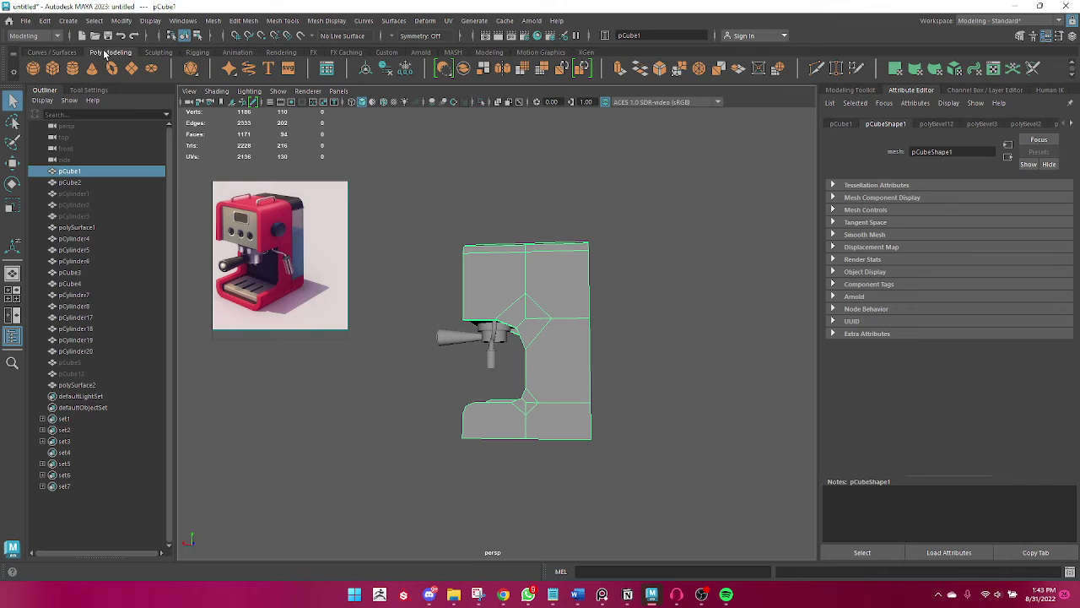
Create a polygon cube and move it up beside the machine body.
{"action": "left_click", "coordinate": [58, 74]}
{"action": "scroll", "coordinate": [628, 399], "scroll_direction": "up", "scroll_amount": 2}
{"action": "key", "text": "w"}
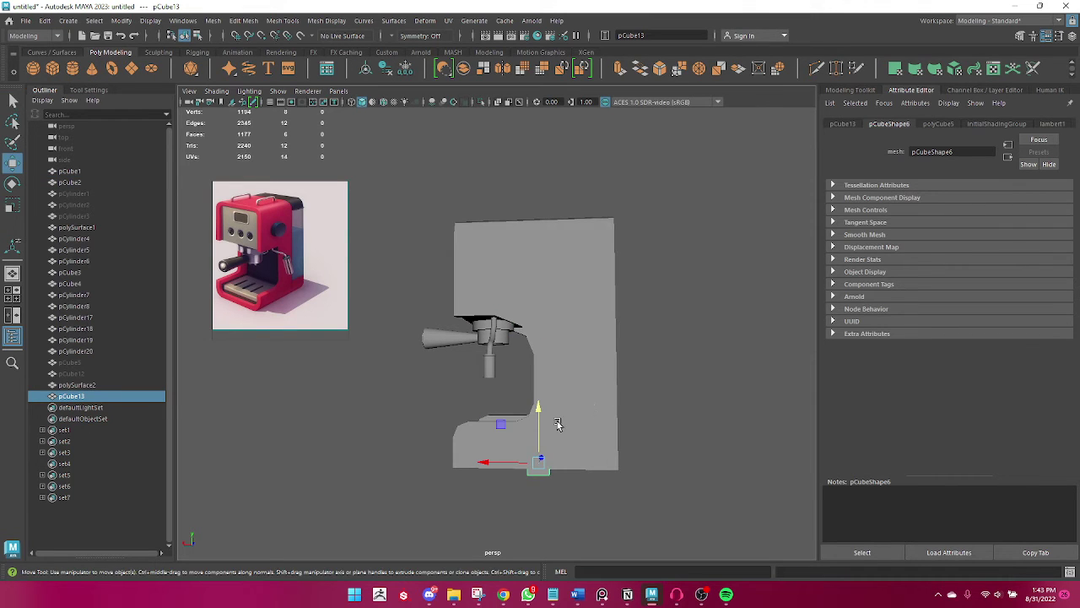
{"action": "mouse_move", "coordinate": [500, 464]}
{"action": "left_mouse_down"}
{"action": "mouse_move", "coordinate": [598, 471]}
{"action": "mouse_move", "coordinate": [512, 474]}
{"action": "left_mouse_up"}
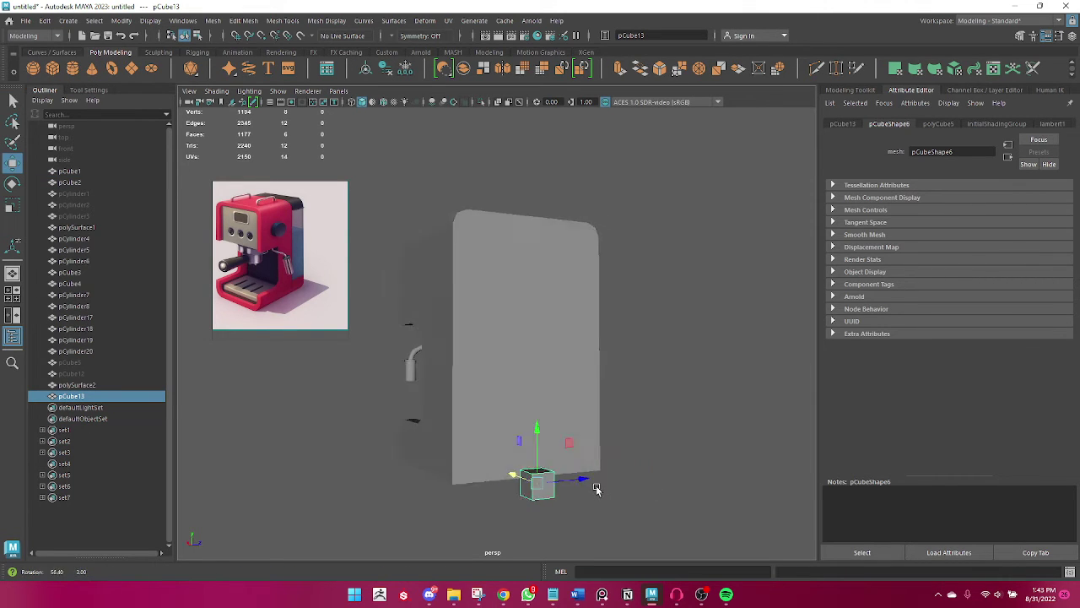
{"action": "middle_click_drag", "start_coordinate": [513, 474], "coordinate": [576, 454], "text": "alt"}
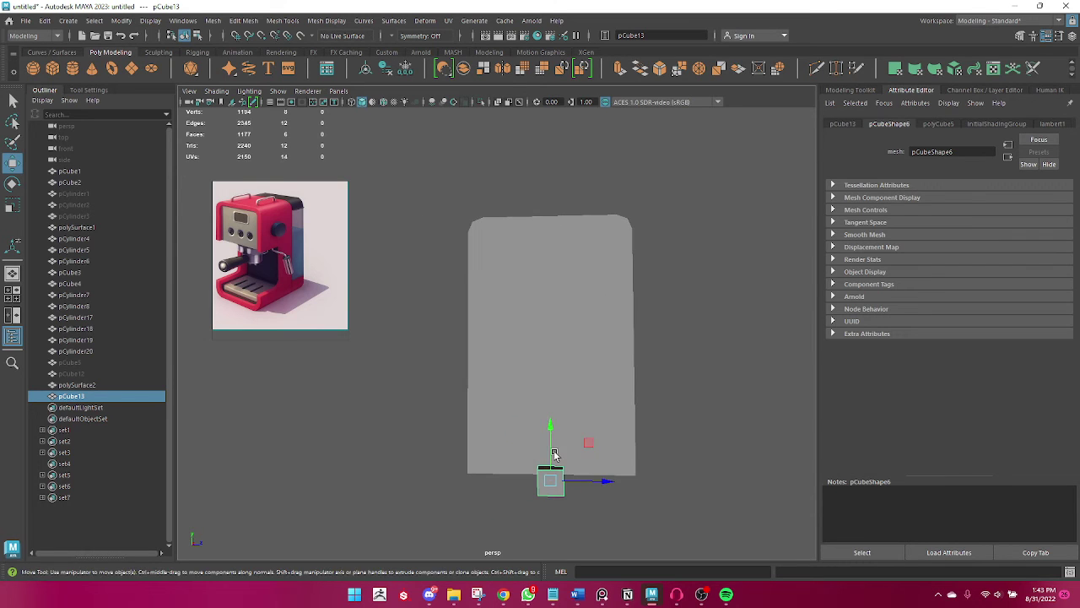
{"action": "mouse_move", "coordinate": [550, 451]}
{"action": "left_mouse_down"}
{"action": "mouse_move", "coordinate": [550, 334]}
{"action": "mouse_move", "coordinate": [564, 374]}
{"action": "mouse_move", "coordinate": [658, 422]}
{"action": "left_mouse_up"}
Scale pCube13 so it covers the side of the body.
{"action": "key", "text": "e"}
{"action": "key", "text": "r"}
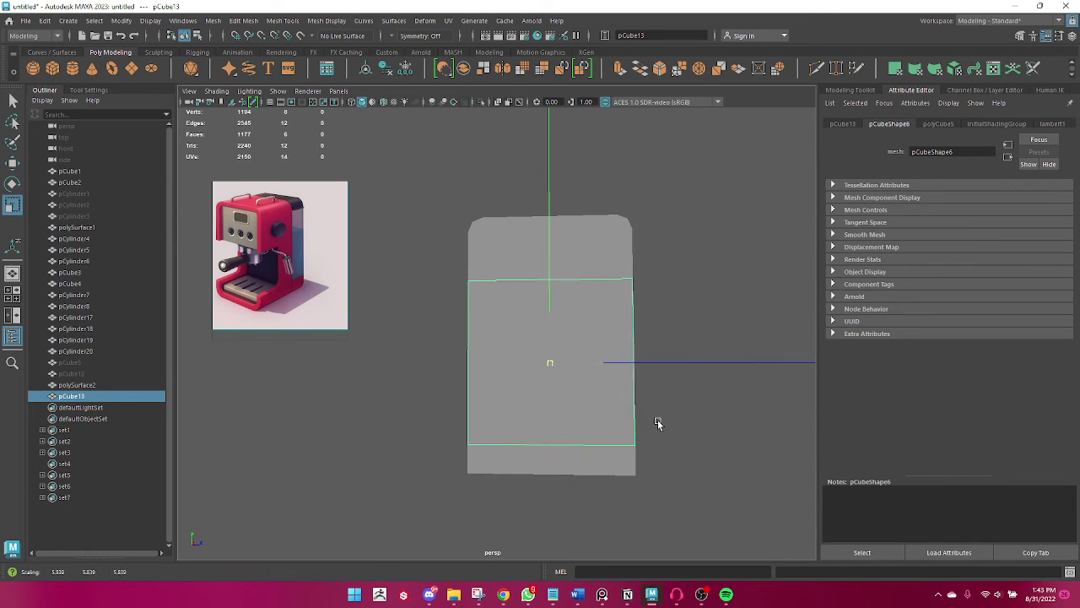
{"action": "key", "text": "w"}
{"action": "left_click_drag", "start_coordinate": [607, 448], "coordinate": [612, 451], "text": "alt"}
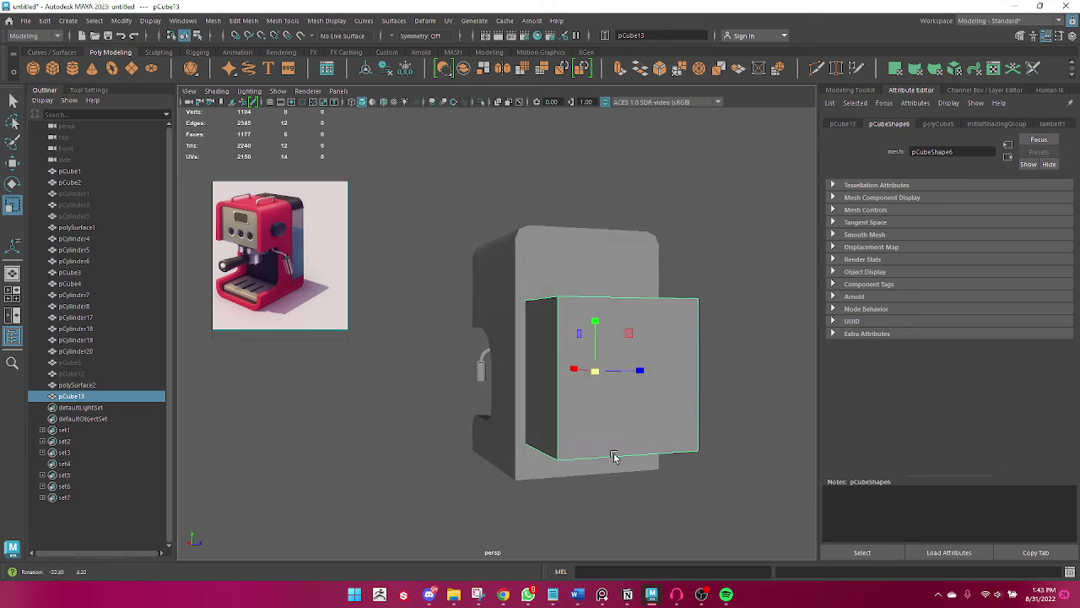
{"action": "key", "text": "r"}
{"action": "left_click_drag", "start_coordinate": [632, 374], "coordinate": [659, 410]}
{"action": "key", "text": "w"}
Select the machine body and display frame from a frontal view.
{"action": "key", "text": "q"}
{"action": "left_click", "coordinate": [574, 446]}
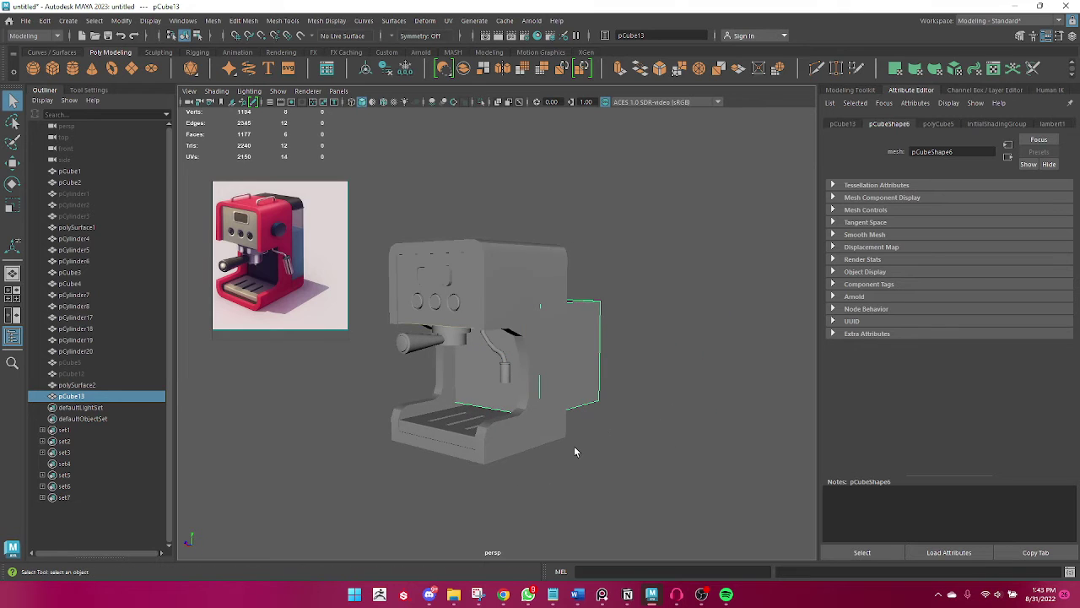
{"action": "left_click", "coordinate": [476, 450]}
{"action": "left_click_drag", "start_coordinate": [475, 449], "coordinate": [540, 448], "text": "alt"}
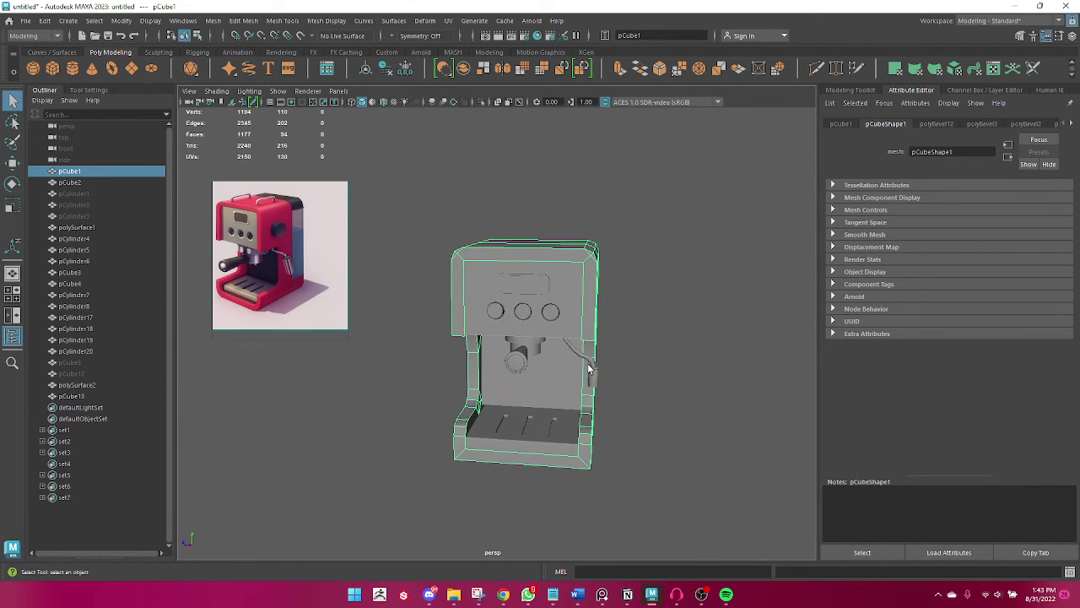
{"action": "left_click", "coordinate": [511, 294]}
{"action": "left_click", "coordinate": [511, 293]}
Click through the outer display frame and knob panel, ending on the new side box.
{"action": "scroll", "coordinate": [511, 294], "scroll_direction": "up", "scroll_amount": 4}
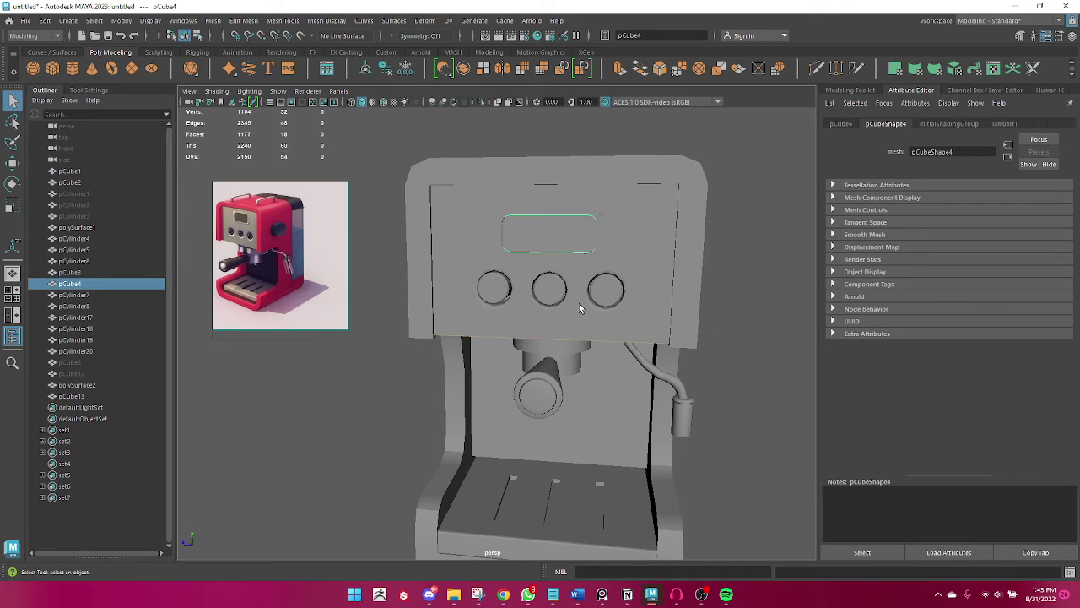
{"action": "left_click", "coordinate": [503, 226]}
{"action": "left_click", "coordinate": [629, 323]}
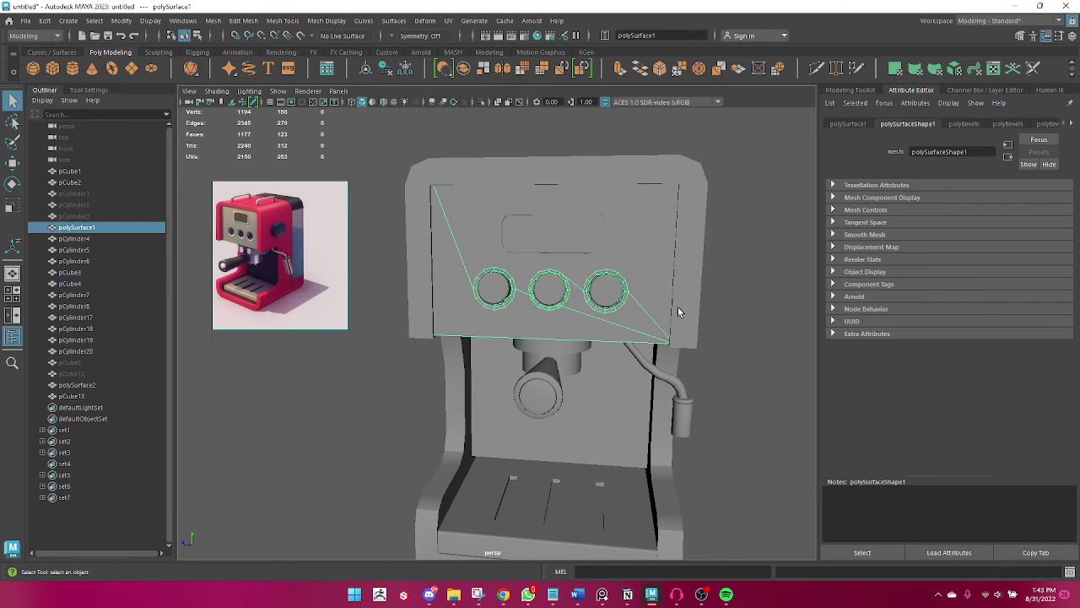
{"action": "mouse_move", "coordinate": [683, 309]}
{"action": "left_mouse_down", "text": "alt"}
{"action": "mouse_move", "coordinate": [565, 333]}
{"action": "mouse_move", "coordinate": [523, 355]}
{"action": "mouse_move", "coordinate": [499, 385]}
{"action": "mouse_move", "coordinate": [552, 338]}
{"action": "mouse_move", "coordinate": [531, 346]}
{"action": "mouse_move", "coordinate": [546, 359]}
{"action": "left_mouse_up", "text": "alt"}
{"action": "left_click", "coordinate": [513, 366]}
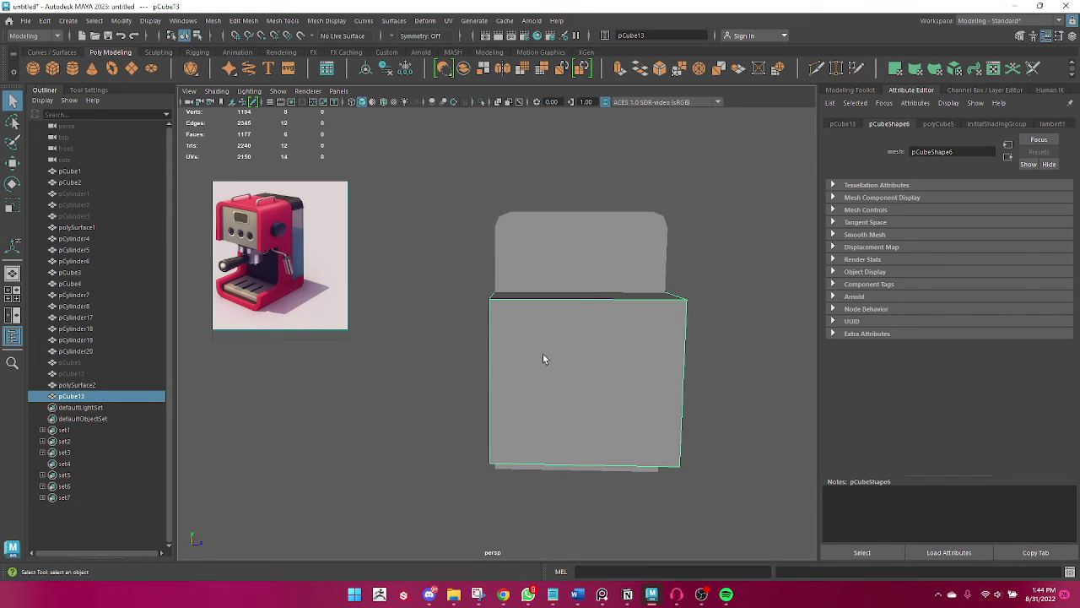
Scale pCube13 down to a much thinner box.
{"action": "key", "text": "e"}
{"action": "key", "text": "r"}
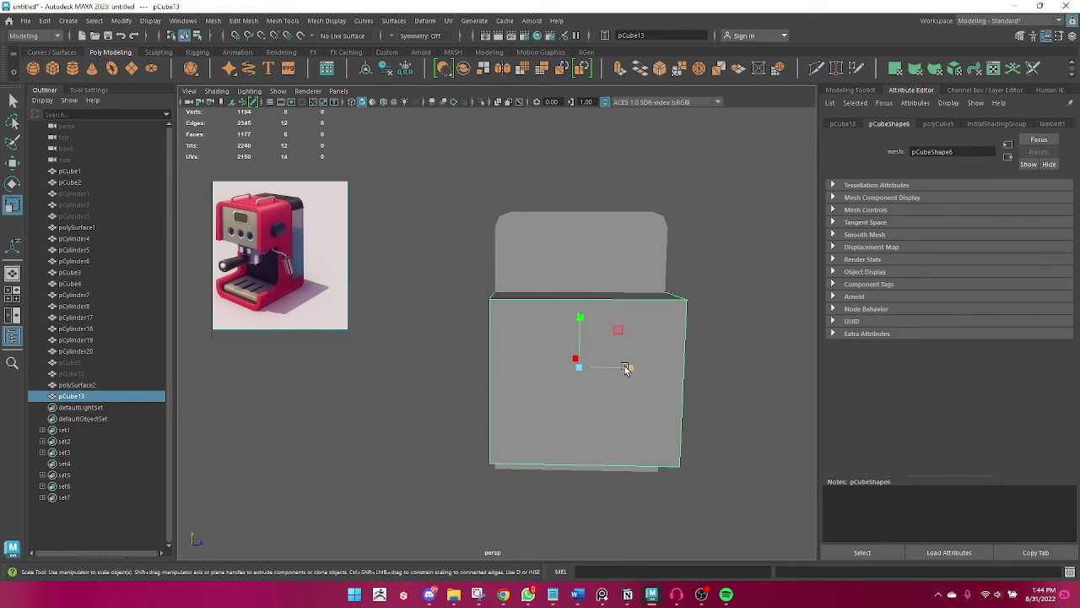
{"action": "left_click_drag", "start_coordinate": [625, 368], "coordinate": [623, 378]}
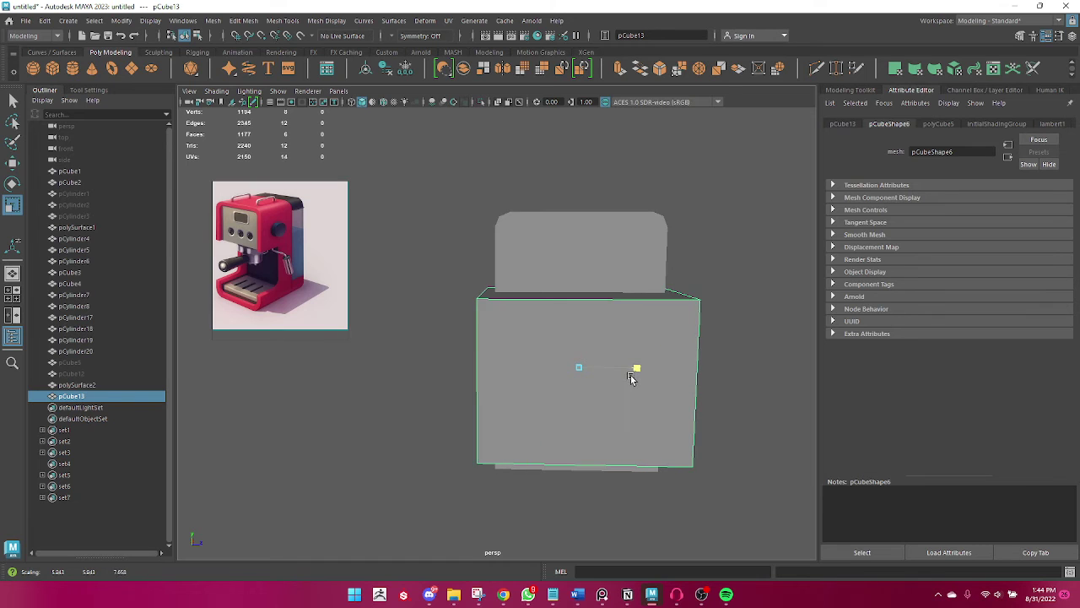
{"action": "mouse_move", "coordinate": [555, 402]}
{"action": "left_mouse_down", "text": "alt"}
{"action": "mouse_move", "coordinate": [458, 399]}
{"action": "mouse_move", "coordinate": [473, 393]}
{"action": "left_mouse_up", "text": "alt"}
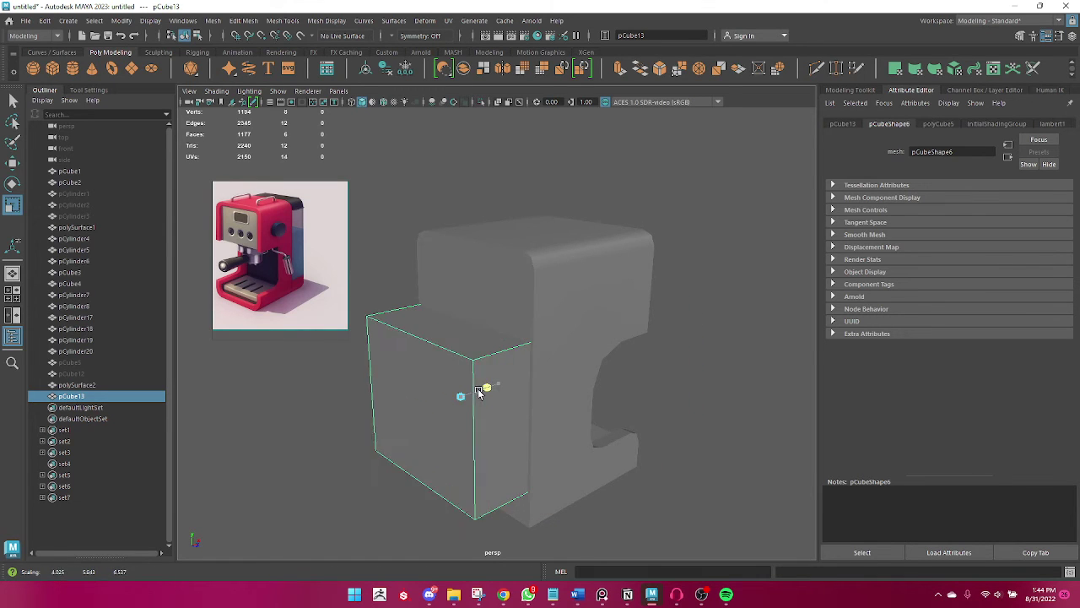
{"action": "left_click_drag", "start_coordinate": [473, 392], "coordinate": [458, 394]}
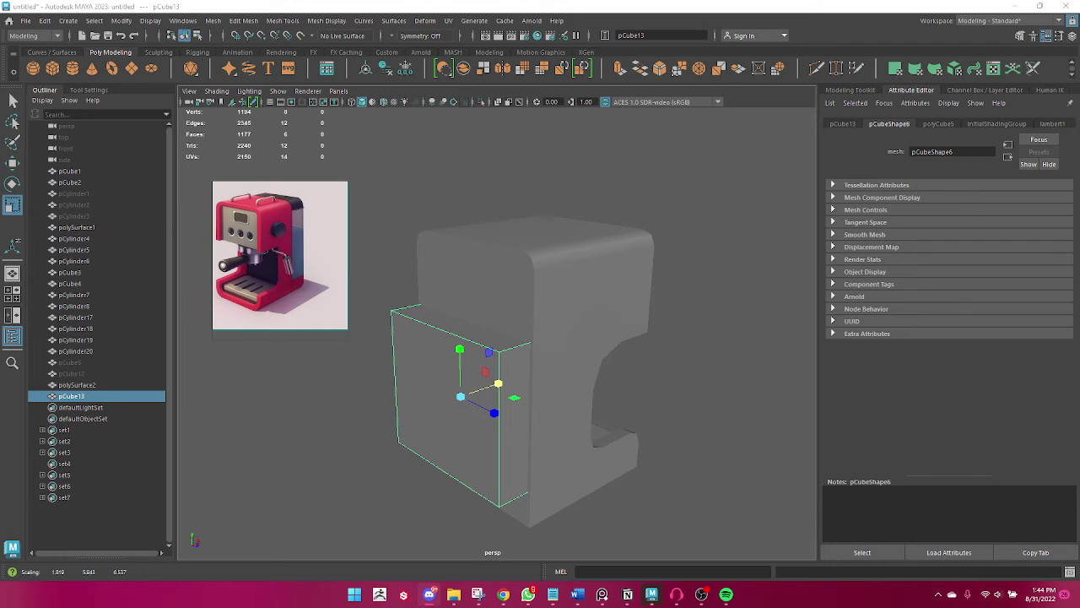
{"action": "mouse_move", "coordinate": [642, 439]}
{"action": "left_mouse_down", "text": "alt"}
{"action": "mouse_move", "coordinate": [601, 468]}
{"action": "mouse_move", "coordinate": [458, 447]}
{"action": "mouse_move", "coordinate": [526, 414]}
{"action": "mouse_move", "coordinate": [615, 337]}
{"action": "mouse_move", "coordinate": [566, 337]}
{"action": "left_mouse_up", "text": "alt"}
Narrow the slab and nudge it flush against the body's side.
{"action": "key", "text": "w"}
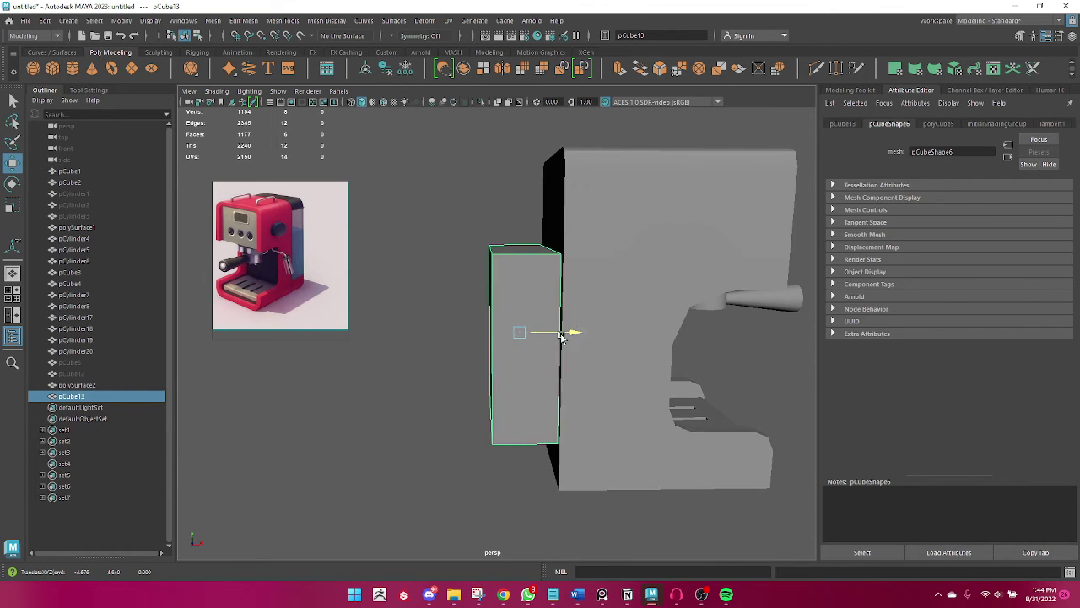
{"action": "key", "text": "e"}
{"action": "key", "text": "r"}
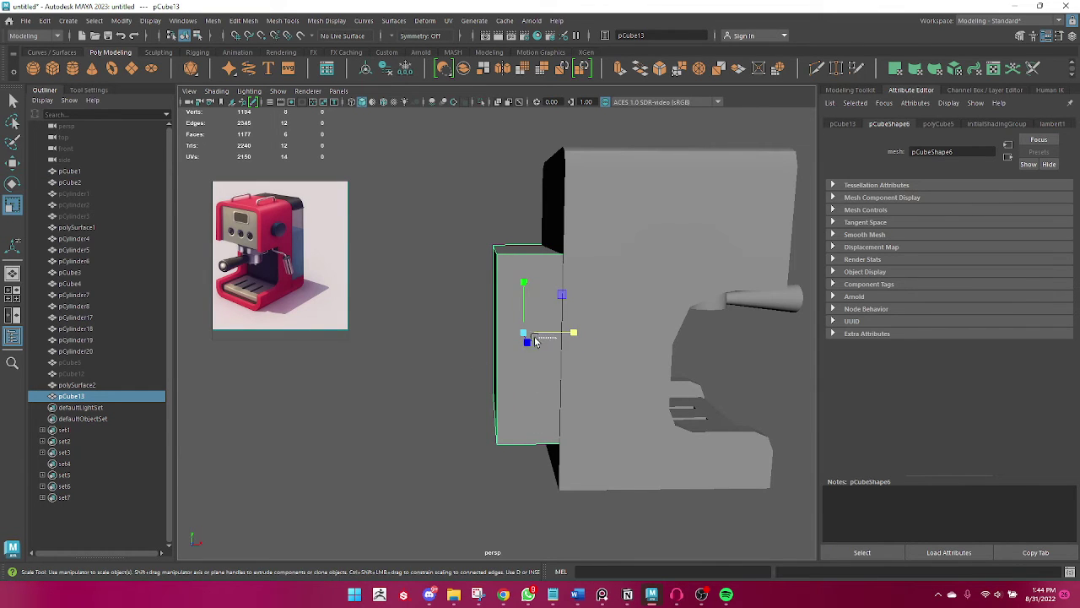
{"action": "left_click_drag", "start_coordinate": [571, 333], "coordinate": [562, 333]}
{"action": "key", "text": "w"}
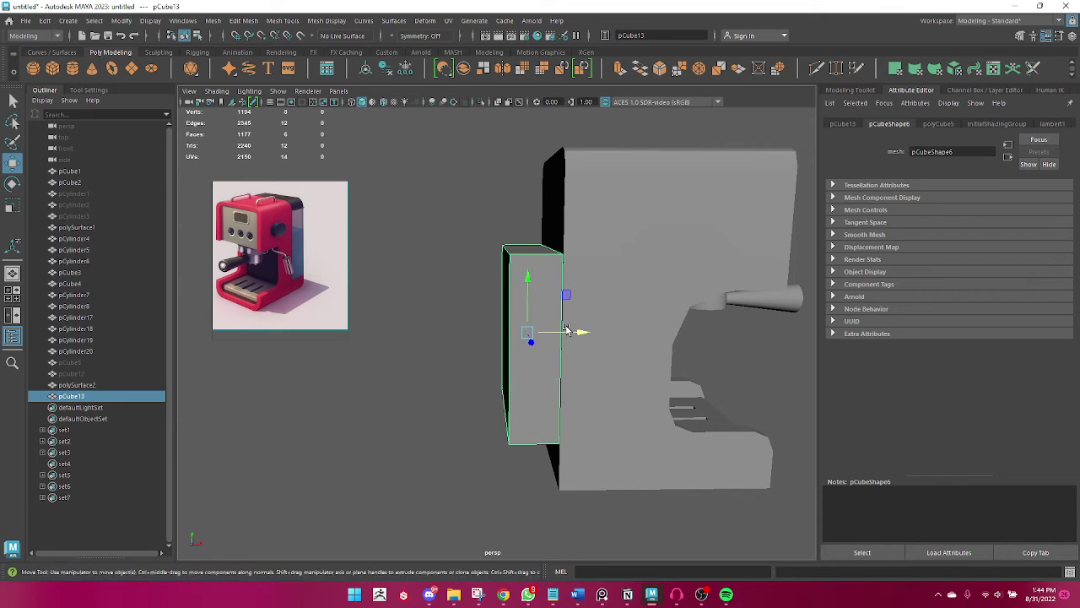
{"action": "left_click", "coordinate": [571, 328]}
{"action": "key", "text": "ctrl+z"}
{"action": "left_click_drag", "start_coordinate": [570, 333], "coordinate": [570, 334]}
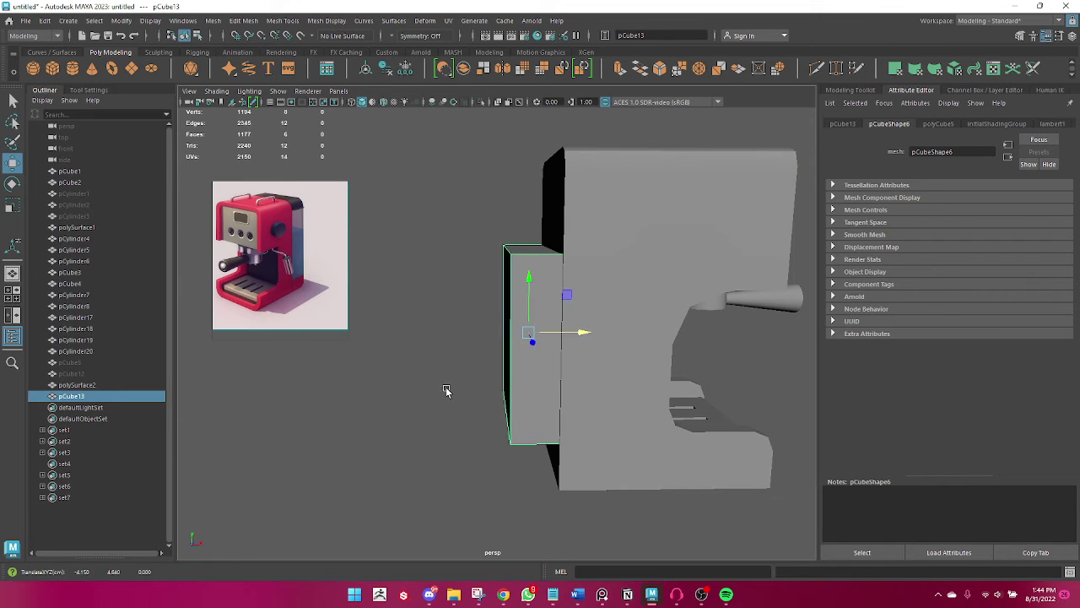
{"action": "mouse_move", "coordinate": [447, 391]}
{"action": "left_mouse_down", "text": "alt"}
{"action": "mouse_move", "coordinate": [565, 374]}
{"action": "mouse_move", "coordinate": [569, 402]}
{"action": "mouse_move", "coordinate": [459, 362]}
{"action": "mouse_move", "coordinate": [495, 367]}
{"action": "mouse_move", "coordinate": [574, 325]}
{"action": "mouse_move", "coordinate": [425, 402]}
{"action": "mouse_move", "coordinate": [451, 405]}
{"action": "mouse_move", "coordinate": [595, 333]}
{"action": "mouse_move", "coordinate": [588, 360]}
{"action": "left_mouse_up", "text": "alt"}
Reselect the slab panel from a side view of the machine.
{"action": "key", "text": "e"}
{"action": "key", "text": "r"}
{"action": "key", "text": "w"}
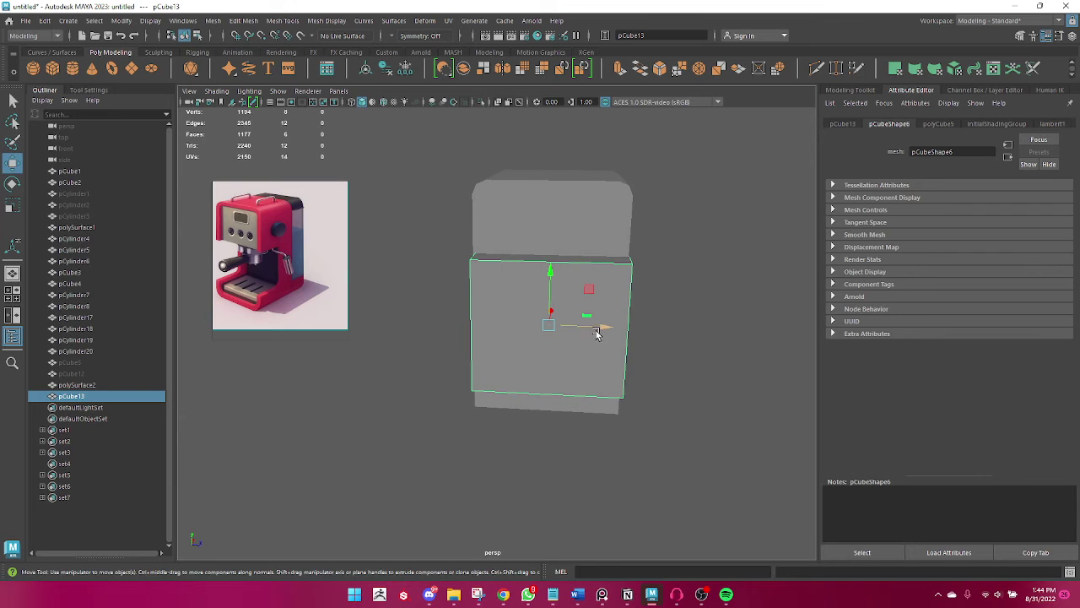
{"action": "left_click", "coordinate": [657, 335]}
{"action": "mouse_move", "coordinate": [657, 335]}
{"action": "left_mouse_down", "text": "alt"}
{"action": "mouse_move", "coordinate": [533, 348]}
{"action": "mouse_move", "coordinate": [557, 342]}
{"action": "left_mouse_up", "text": "alt"}
{"action": "left_click", "coordinate": [533, 347]}
Stretch the slab taller to match the body's full height.
{"action": "key", "text": "r"}
{"action": "mouse_move", "coordinate": [539, 285]}
{"action": "left_mouse_down"}
{"action": "mouse_move", "coordinate": [543, 226]}
{"action": "mouse_move", "coordinate": [565, 364]}
{"action": "mouse_move", "coordinate": [533, 377]}
{"action": "mouse_move", "coordinate": [545, 314]}
{"action": "left_mouse_up"}
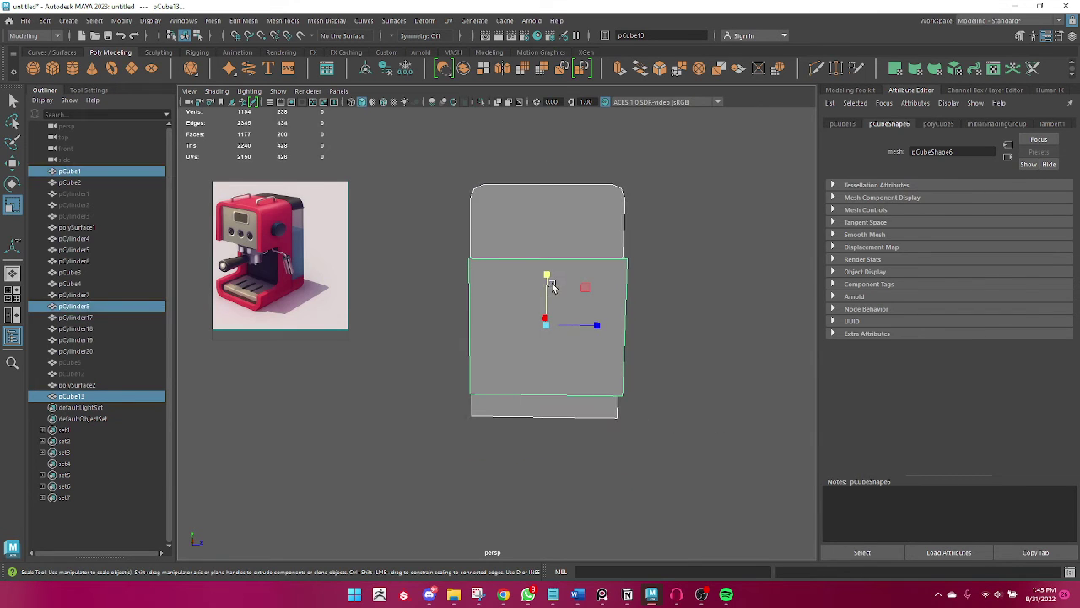
{"action": "left_click_drag", "start_coordinate": [547, 275], "coordinate": [544, 267]}
{"action": "key", "text": "w"}
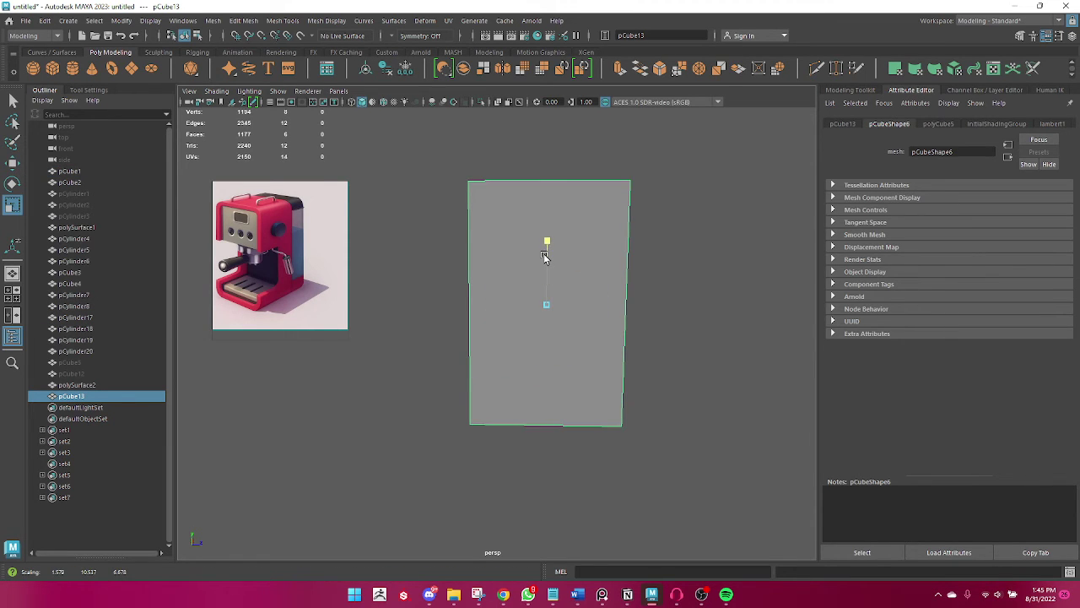
{"action": "mouse_move", "coordinate": [545, 267]}
{"action": "left_mouse_down", "text": "alt"}
{"action": "mouse_move", "coordinate": [509, 384]}
{"action": "mouse_move", "coordinate": [483, 283]}
{"action": "left_mouse_up", "text": "alt"}
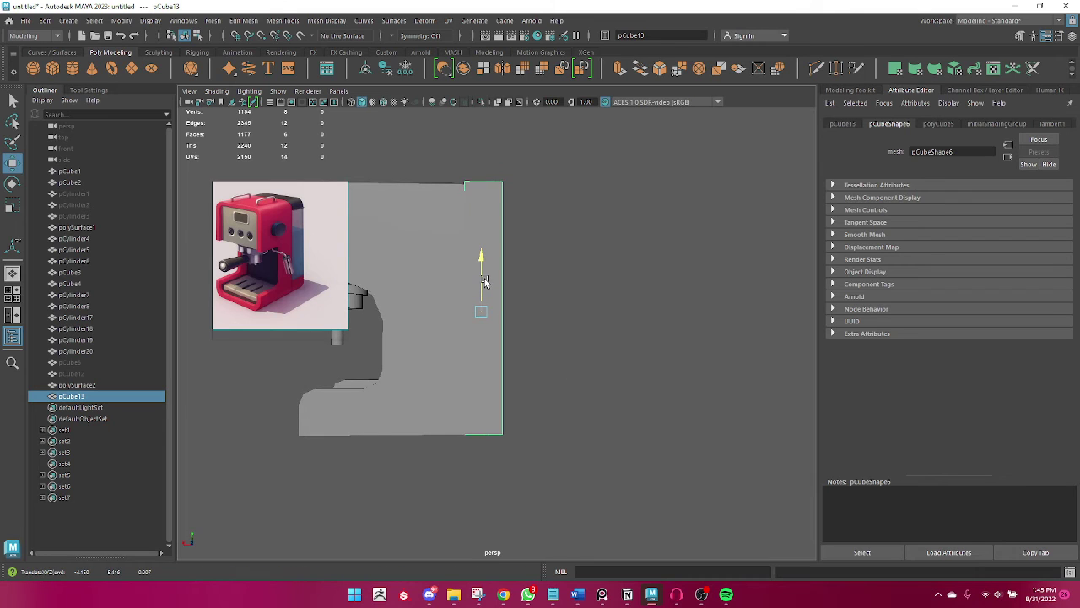
Shorten the side slab slightly, then reselect it in edge selection mode.
{"action": "key", "text": "e"}
{"action": "key", "text": "r"}
{"action": "left_click_drag", "start_coordinate": [482, 265], "coordinate": [481, 273]}
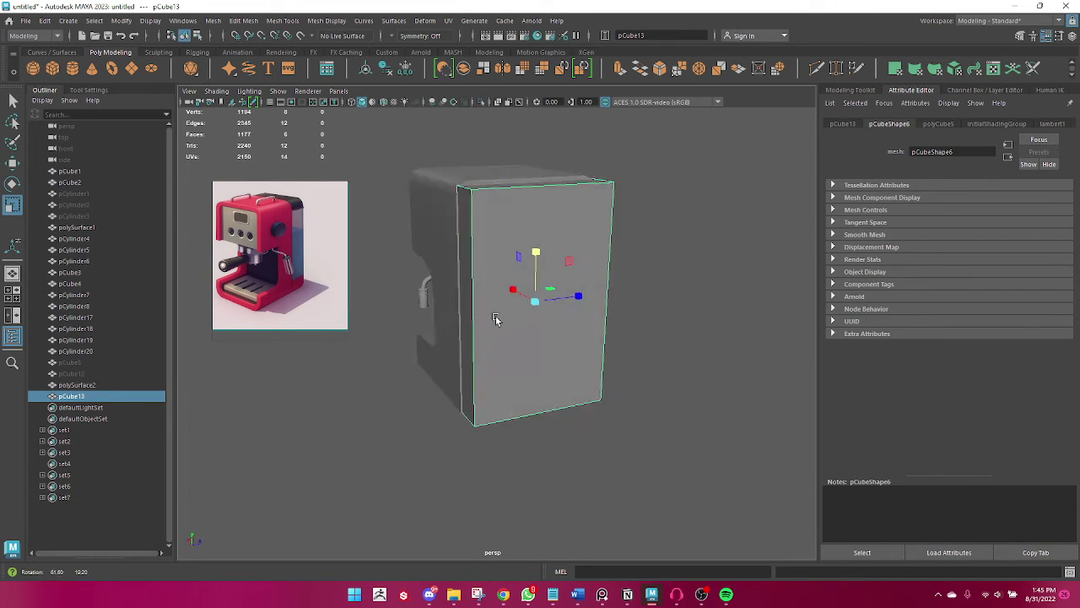
{"action": "left_click_drag", "start_coordinate": [579, 294], "coordinate": [470, 422], "text": "alt"}
{"action": "left_click", "coordinate": [470, 422]}
{"action": "right_click_drag", "start_coordinate": [470, 422], "coordinate": [525, 462], "text": "alt"}
{"action": "left_click", "coordinate": [530, 308]}
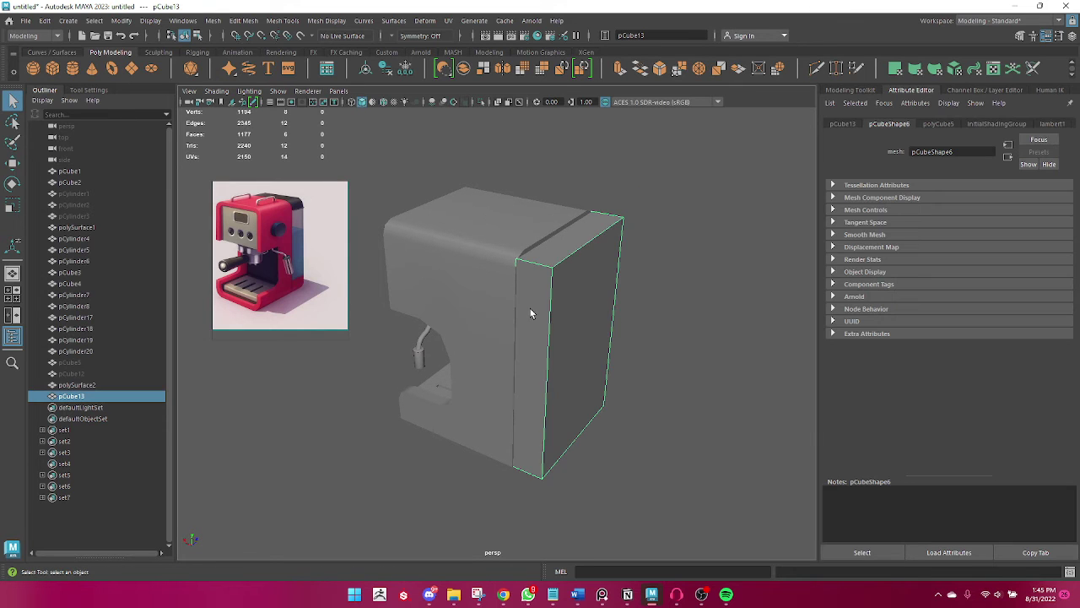
{"action": "right_click_drag", "start_coordinate": [530, 291], "coordinate": [531, 228]}
Pick the slab's four vertical corner edges and apply Bevel Edge.
{"action": "left_click", "coordinate": [540, 264]}
{"action": "left_click_drag", "start_coordinate": [624, 293], "coordinate": [468, 308], "text": "alt"}
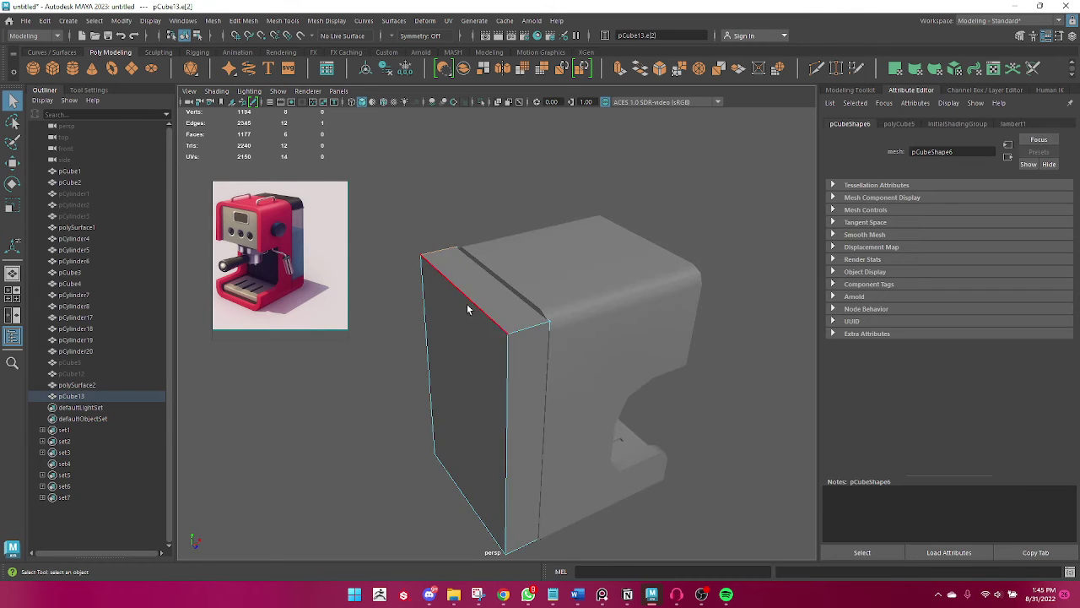
{"action": "mouse_move", "coordinate": [496, 400]}
{"action": "left_mouse_down", "text": "alt"}
{"action": "mouse_move", "coordinate": [564, 361]}
{"action": "mouse_move", "coordinate": [549, 381]}
{"action": "left_mouse_up", "text": "alt"}
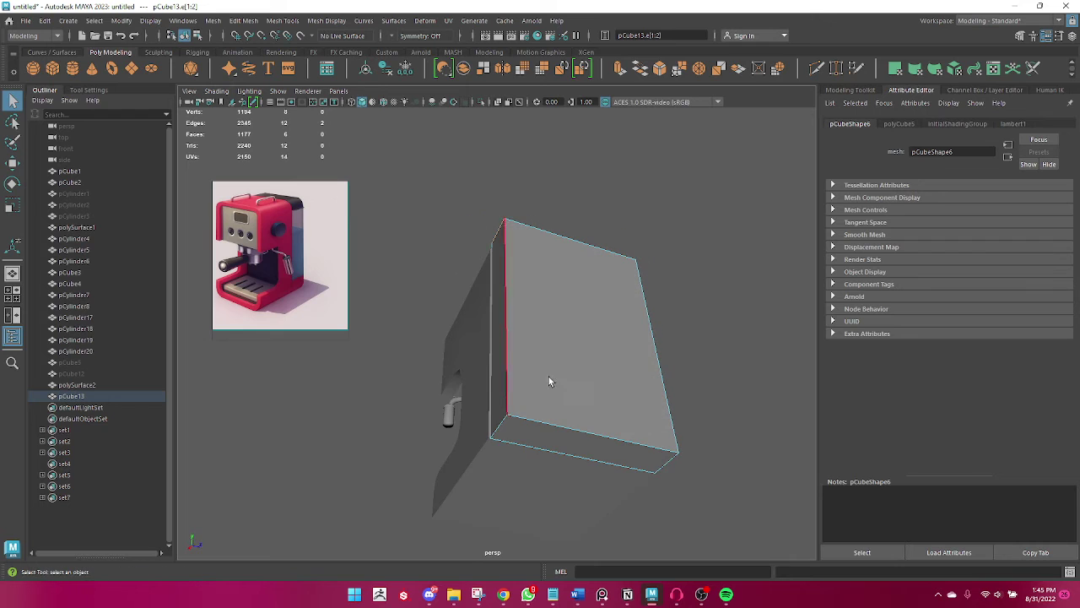
{"action": "left_click_drag", "start_coordinate": [595, 429], "coordinate": [519, 422], "text": "alt"}
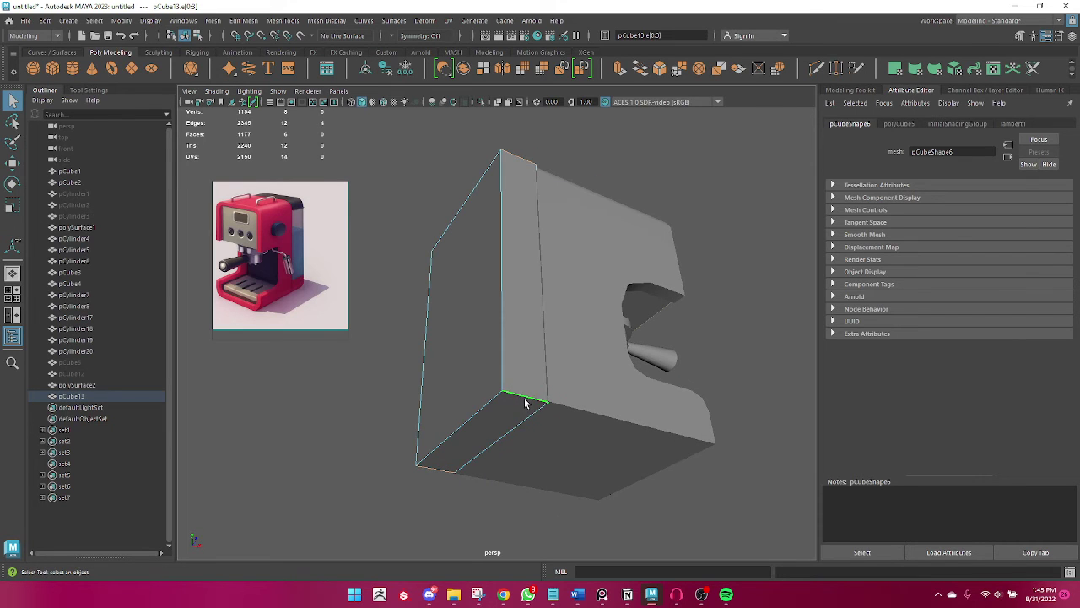
{"action": "right_click_drag", "start_coordinate": [525, 403], "coordinate": [561, 363], "text": "shift"}
{"action": "left_click_drag", "start_coordinate": [571, 366], "coordinate": [513, 422], "text": "alt"}
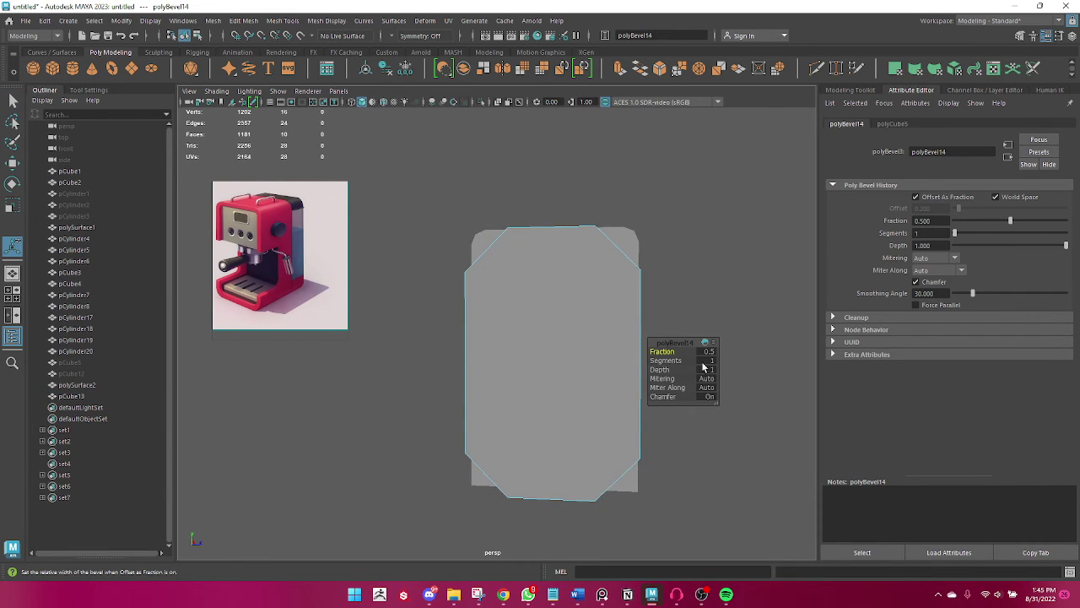
Set the bevel fraction to 0.2 and segments to 2.
{"action": "left_click_drag", "start_coordinate": [663, 352], "coordinate": [675, 358]}
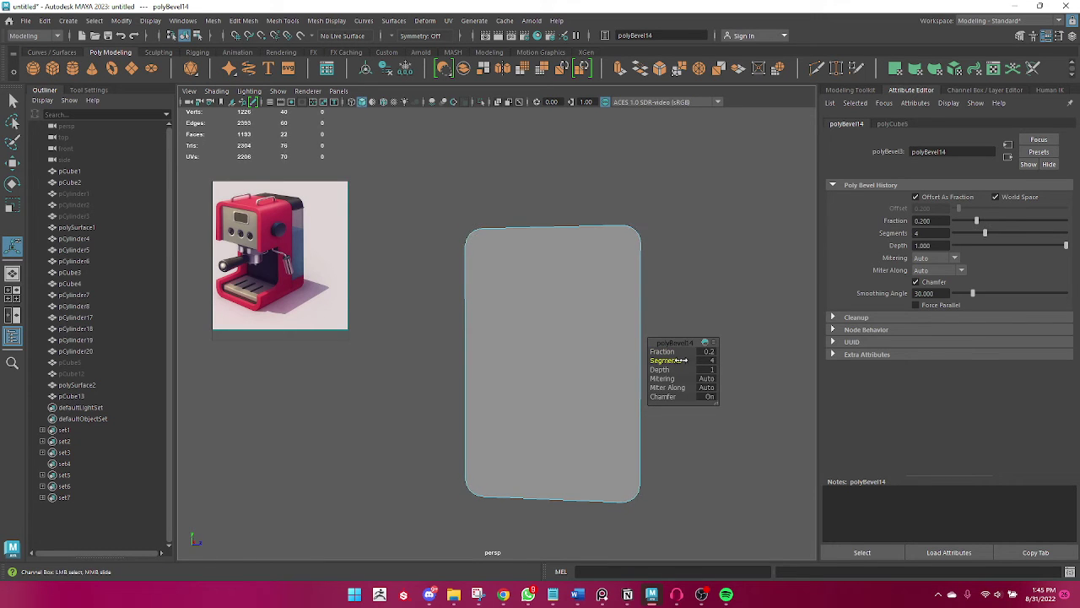
{"action": "mouse_move", "coordinate": [599, 413]}
{"action": "left_mouse_down", "text": "alt"}
{"action": "mouse_move", "coordinate": [685, 434]}
{"action": "mouse_move", "coordinate": [678, 411]}
{"action": "mouse_move", "coordinate": [625, 391]}
{"action": "mouse_move", "coordinate": [579, 393]}
{"action": "mouse_move", "coordinate": [509, 427]}
{"action": "left_mouse_up", "text": "alt"}
{"action": "key", "text": "ctrl+z"}
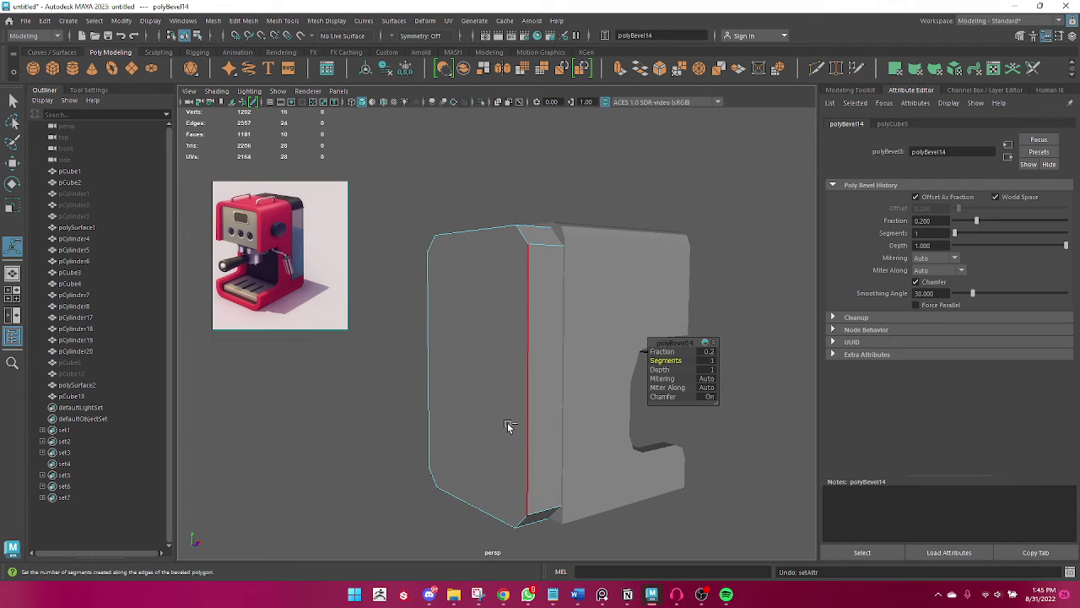
{"action": "left_click_drag", "start_coordinate": [664, 360], "coordinate": [571, 412]}
Return the side panel pCube13 to whole-object selection.
{"action": "right_click", "coordinate": [630, 204]}
{"action": "mouse_move", "coordinate": [630, 204]}
{"action": "left_mouse_down", "text": "alt"}
{"action": "mouse_move", "coordinate": [404, 412]}
{"action": "mouse_move", "coordinate": [519, 442]}
{"action": "mouse_move", "coordinate": [557, 363]}
{"action": "mouse_move", "coordinate": [503, 406]}
{"action": "left_mouse_up", "text": "alt"}
{"action": "left_click", "coordinate": [520, 442]}
{"action": "right_click", "coordinate": [561, 264]}
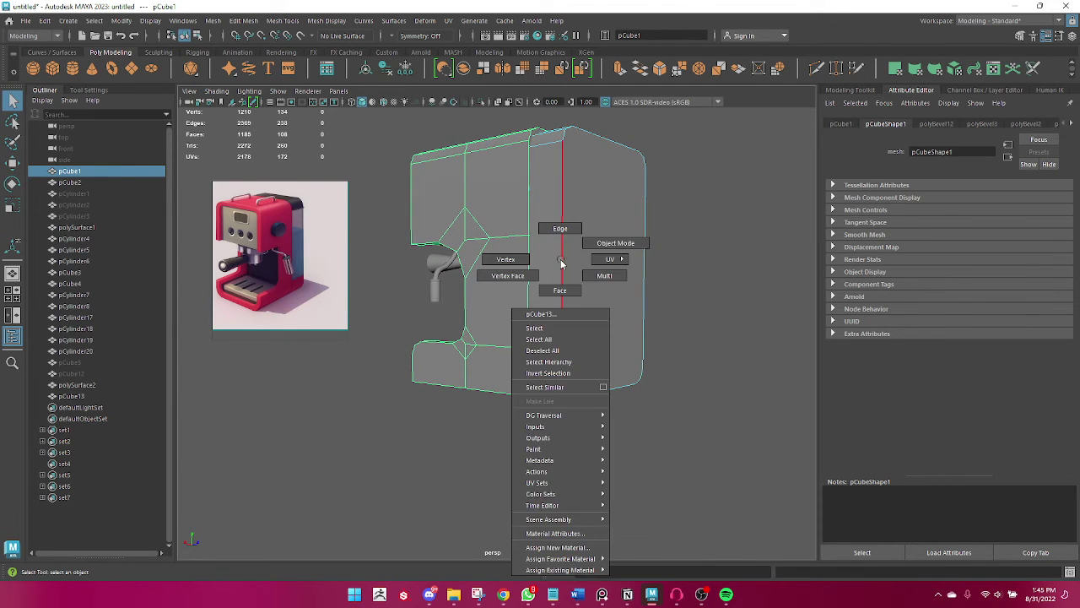
{"action": "left_click", "coordinate": [667, 202]}
{"action": "mouse_move", "coordinate": [667, 202]}
{"action": "left_mouse_down", "text": "alt"}
{"action": "mouse_move", "coordinate": [532, 285]}
{"action": "mouse_move", "coordinate": [534, 244]}
{"action": "mouse_move", "coordinate": [522, 384]}
{"action": "mouse_move", "coordinate": [555, 430]}
{"action": "mouse_move", "coordinate": [454, 414]}
{"action": "left_mouse_up", "text": "alt"}
{"action": "left_click", "coordinate": [535, 295]}
{"action": "right_click", "coordinate": [543, 297]}
{"action": "right_click", "coordinate": [530, 229]}
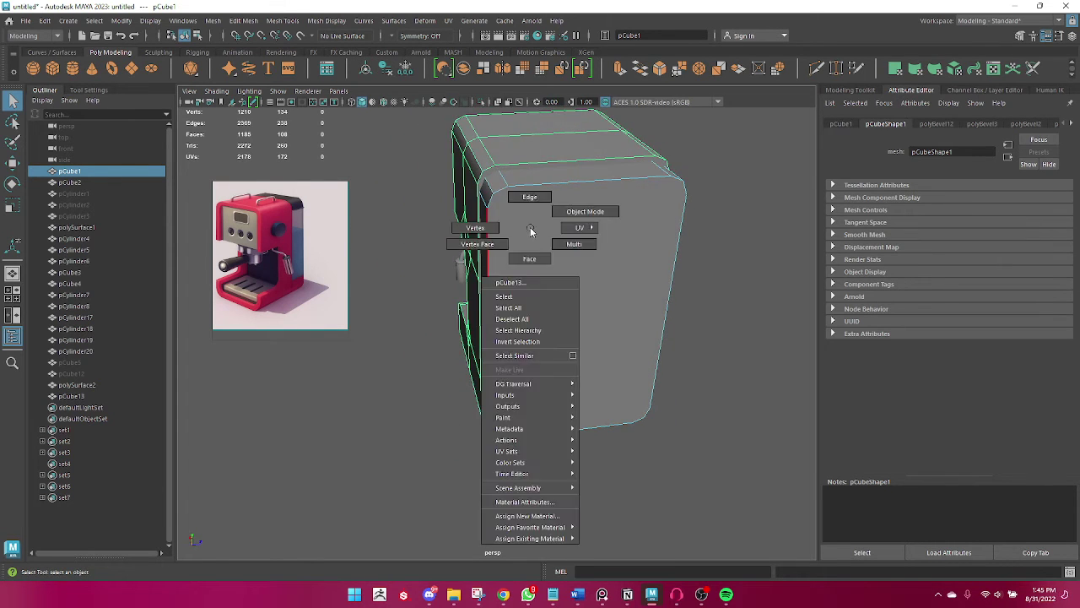
{"action": "left_click", "coordinate": [582, 232]}
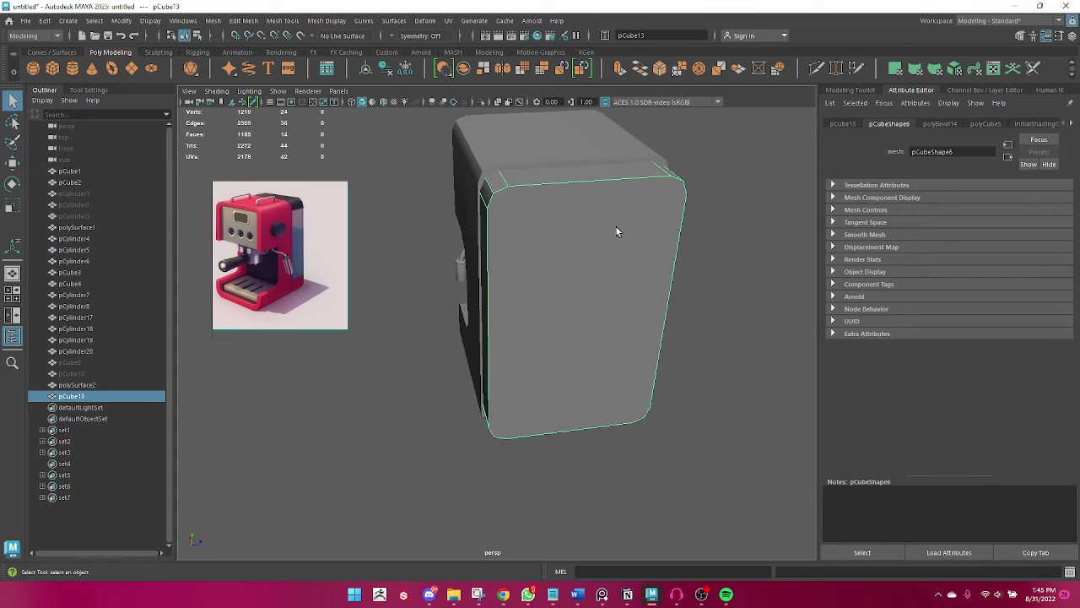
Raise the side panel slightly along Y.
{"action": "key", "text": "w"}
{"action": "left_click_drag", "start_coordinate": [575, 244], "coordinate": [570, 271]}
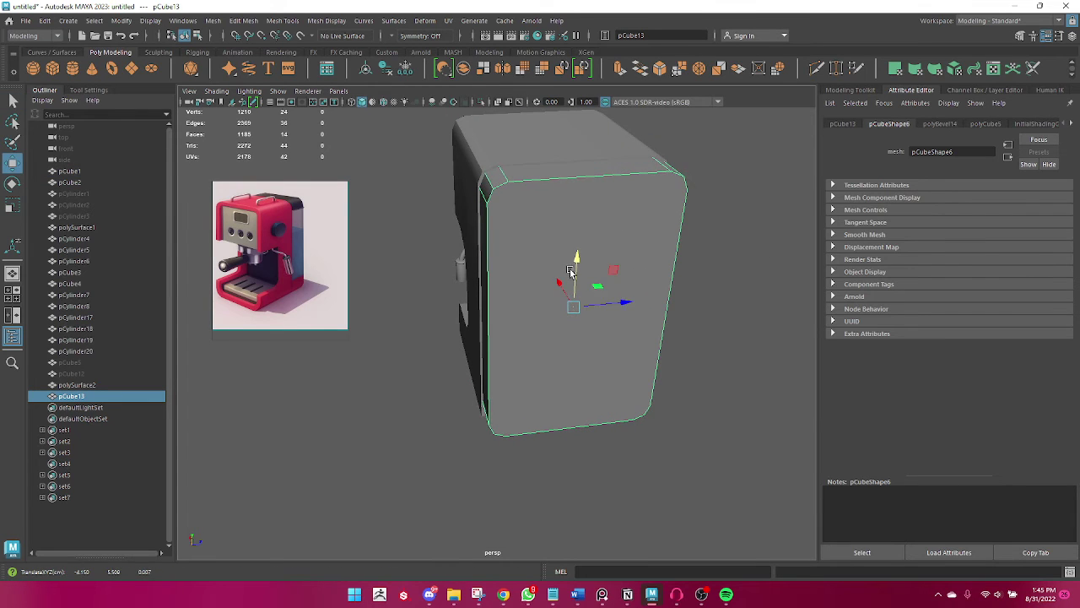
{"action": "left_click_drag", "start_coordinate": [609, 302], "coordinate": [583, 309], "text": "alt"}
{"action": "left_click_drag", "start_coordinate": [554, 257], "coordinate": [553, 252]}
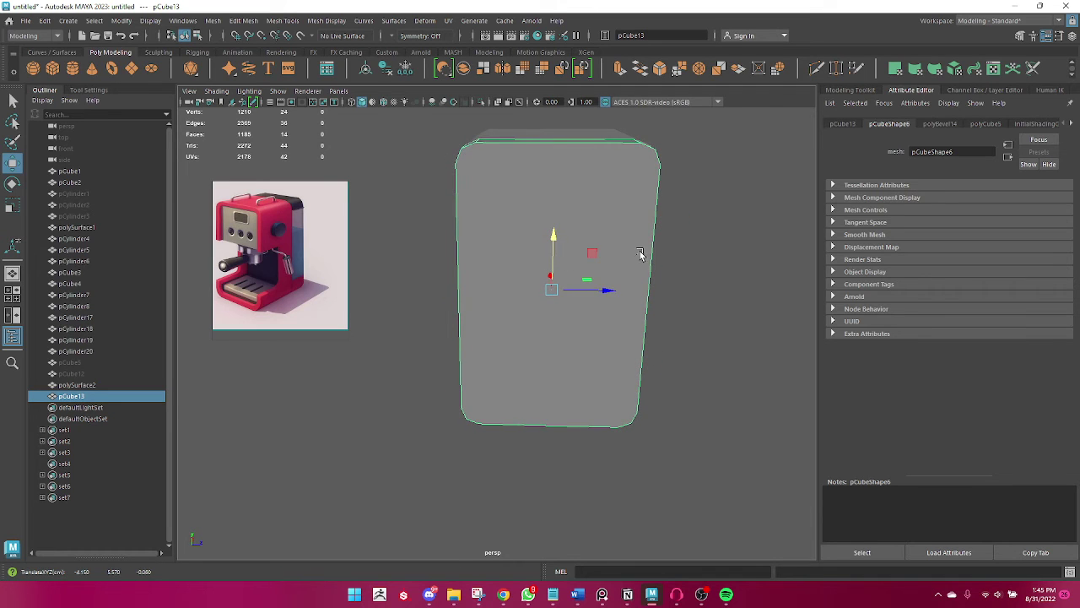
{"action": "left_click", "coordinate": [422, 314]}
{"action": "mouse_move", "coordinate": [422, 313]}
{"action": "left_mouse_down", "text": "alt"}
{"action": "mouse_move", "coordinate": [550, 313]}
{"action": "mouse_move", "coordinate": [579, 302]}
{"action": "left_mouse_up", "text": "alt"}
{"action": "left_click", "coordinate": [574, 277]}
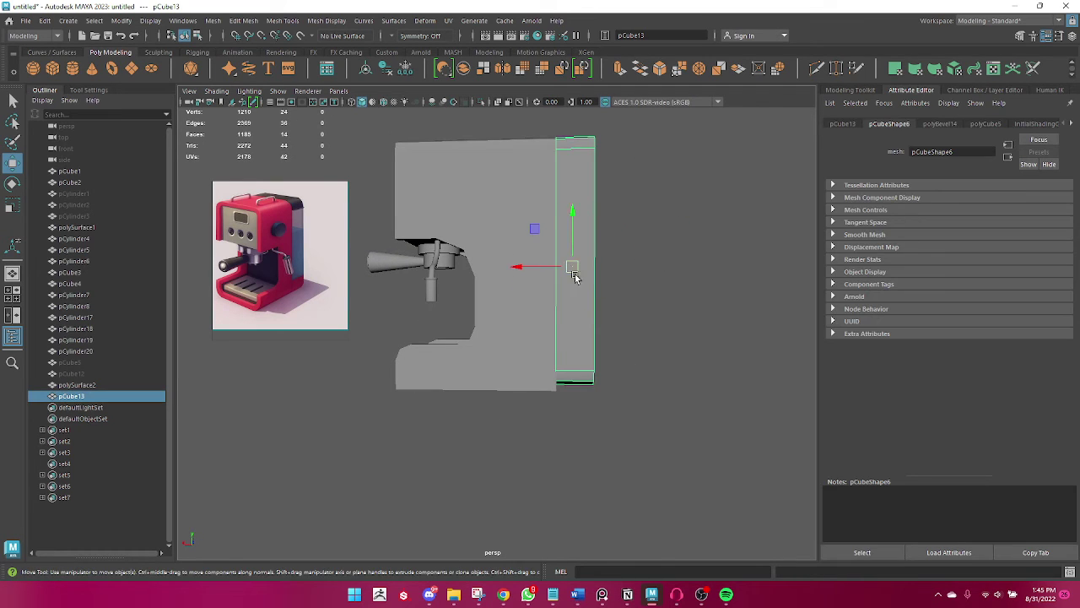
Shorten the side panel in Y and lower it to align with the body.
{"action": "key", "text": "e"}
{"action": "key", "text": "r"}
{"action": "left_click_drag", "start_coordinate": [572, 216], "coordinate": [571, 238]}
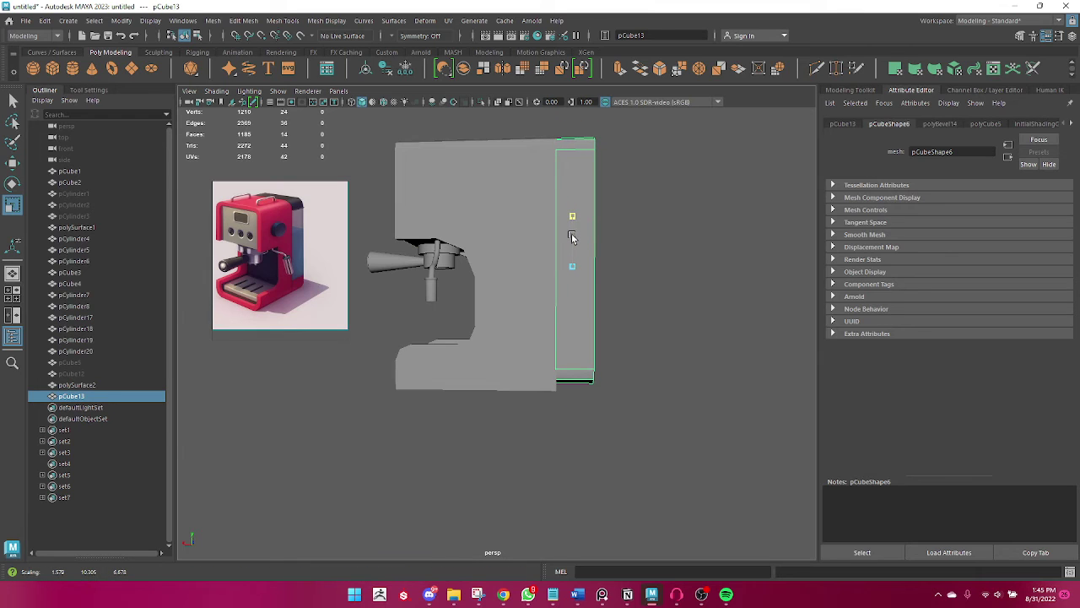
{"action": "key", "text": "w"}
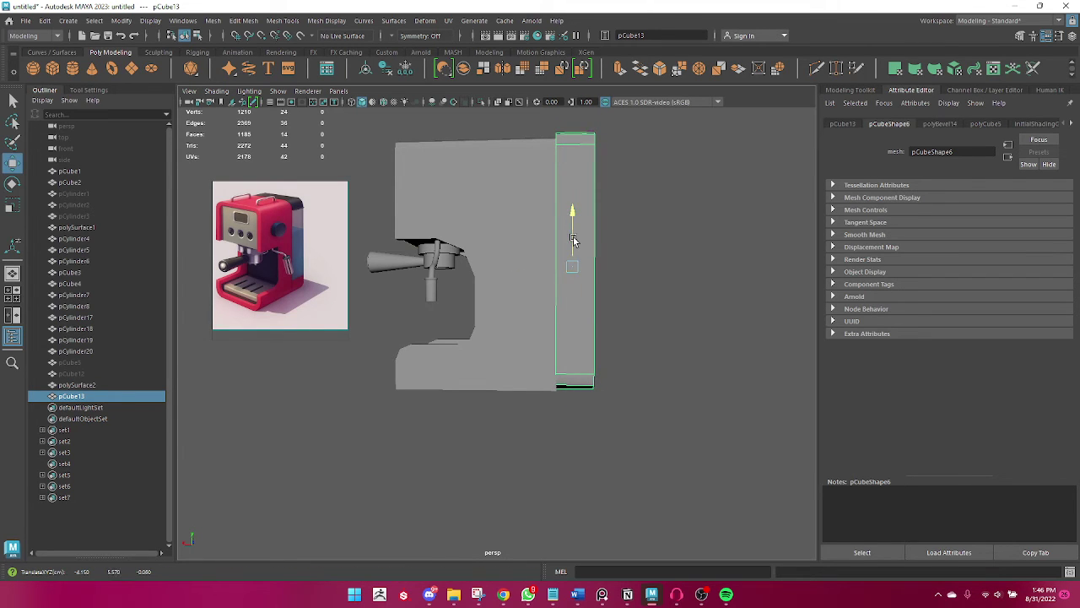
{"action": "mouse_move", "coordinate": [573, 239]}
{"action": "left_mouse_down"}
{"action": "mouse_move", "coordinate": [513, 335]}
{"action": "mouse_move", "coordinate": [433, 349]}
{"action": "mouse_move", "coordinate": [603, 326]}
{"action": "left_mouse_up"}
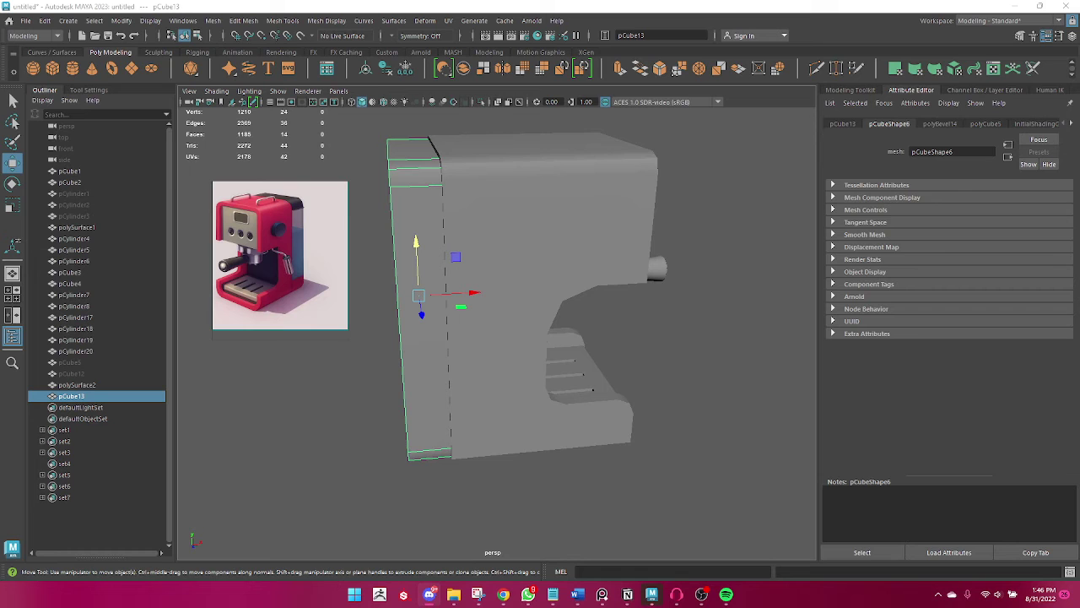
{"action": "mouse_move", "coordinate": [673, 400]}
{"action": "left_mouse_down", "text": "alt"}
{"action": "mouse_move", "coordinate": [598, 434]}
{"action": "mouse_move", "coordinate": [494, 413]}
{"action": "mouse_move", "coordinate": [521, 425]}
{"action": "mouse_move", "coordinate": [511, 453]}
{"action": "left_mouse_up", "text": "alt"}
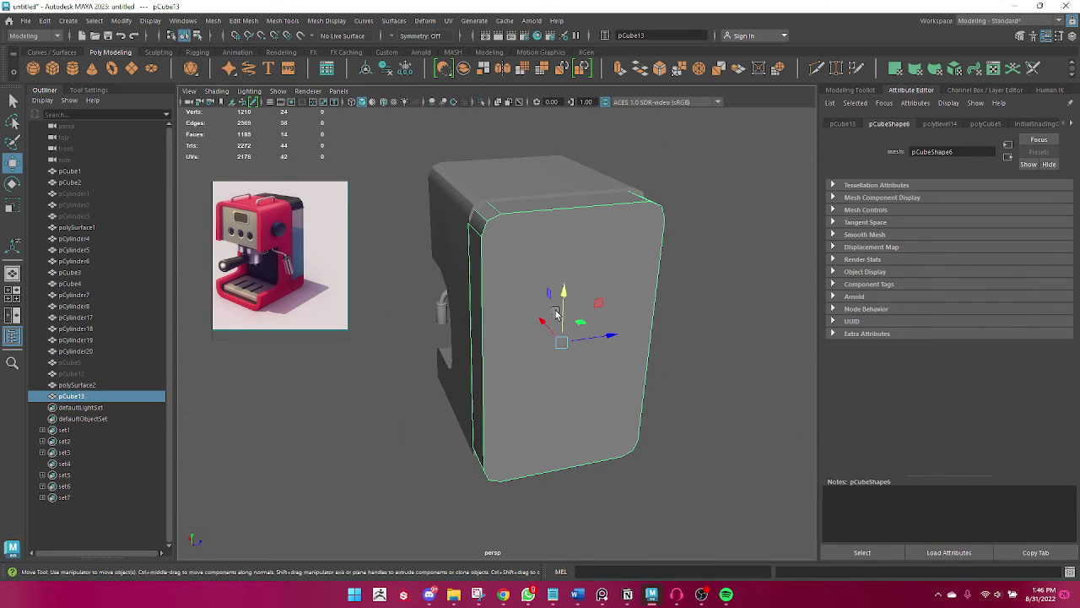
{"action": "mouse_move", "coordinate": [558, 314]}
{"action": "left_mouse_down"}
{"action": "mouse_move", "coordinate": [565, 291]}
{"action": "mouse_move", "coordinate": [497, 362]}
{"action": "mouse_move", "coordinate": [512, 366]}
{"action": "left_mouse_up"}
Select the rounded side panel and inspect it from several angles with Scale active.
{"action": "left_click", "coordinate": [706, 547]}
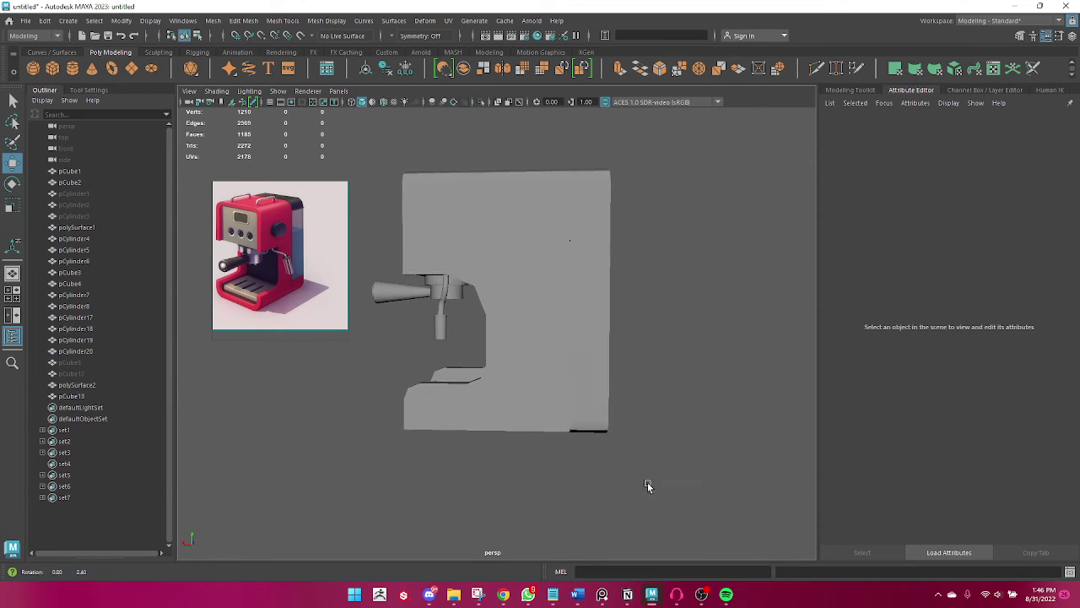
{"action": "left_click_drag", "start_coordinate": [646, 487], "coordinate": [548, 444], "text": "alt"}
{"action": "left_click", "coordinate": [549, 445]}
{"action": "left_click_drag", "start_coordinate": [472, 363], "coordinate": [495, 345], "text": "alt"}
{"action": "key", "text": "r"}
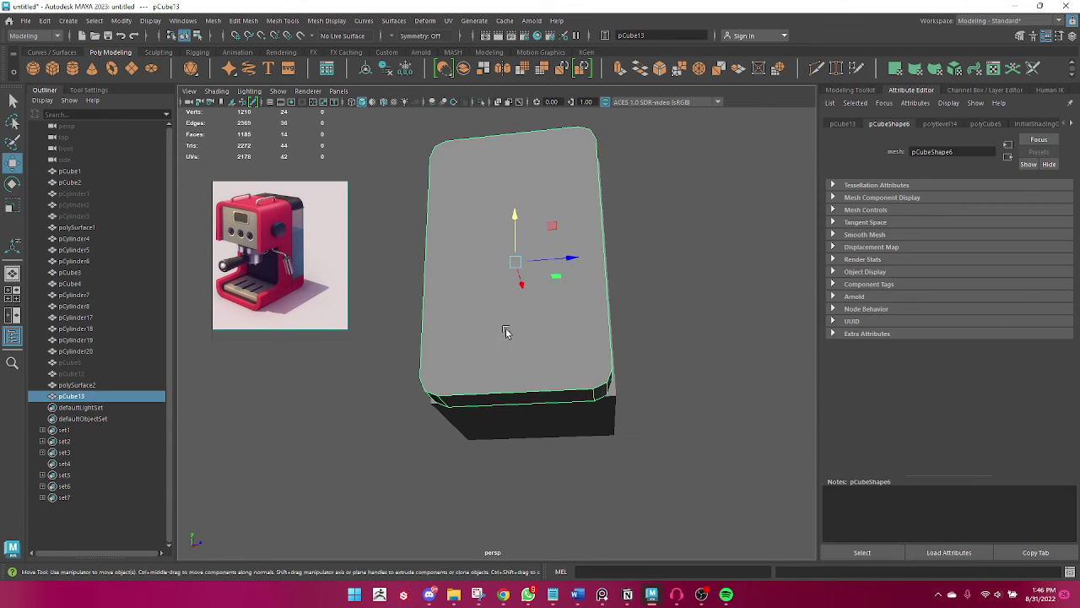
{"action": "mouse_move", "coordinate": [550, 268]}
{"action": "left_mouse_down", "text": "alt"}
{"action": "mouse_move", "coordinate": [559, 259]}
{"action": "mouse_move", "coordinate": [437, 356]}
{"action": "left_mouse_up", "text": "alt"}
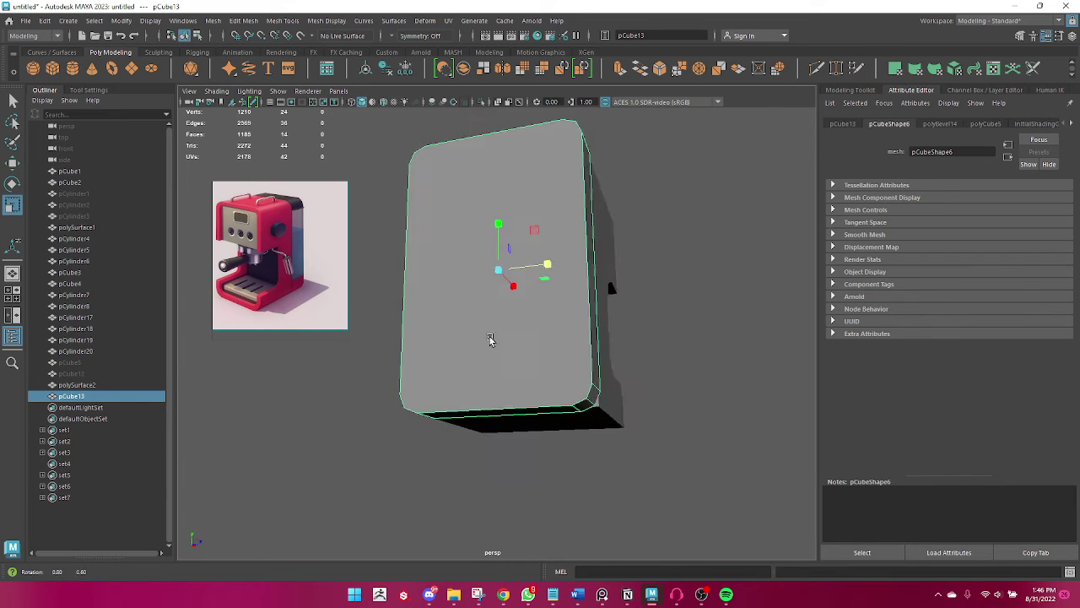
{"action": "left_click", "coordinate": [526, 447]}
{"action": "mouse_move", "coordinate": [526, 447]}
{"action": "left_mouse_down", "text": "alt"}
{"action": "mouse_move", "coordinate": [492, 450]}
{"action": "mouse_move", "coordinate": [543, 461]}
{"action": "left_mouse_up", "text": "alt"}
{"action": "left_click", "coordinate": [487, 394]}
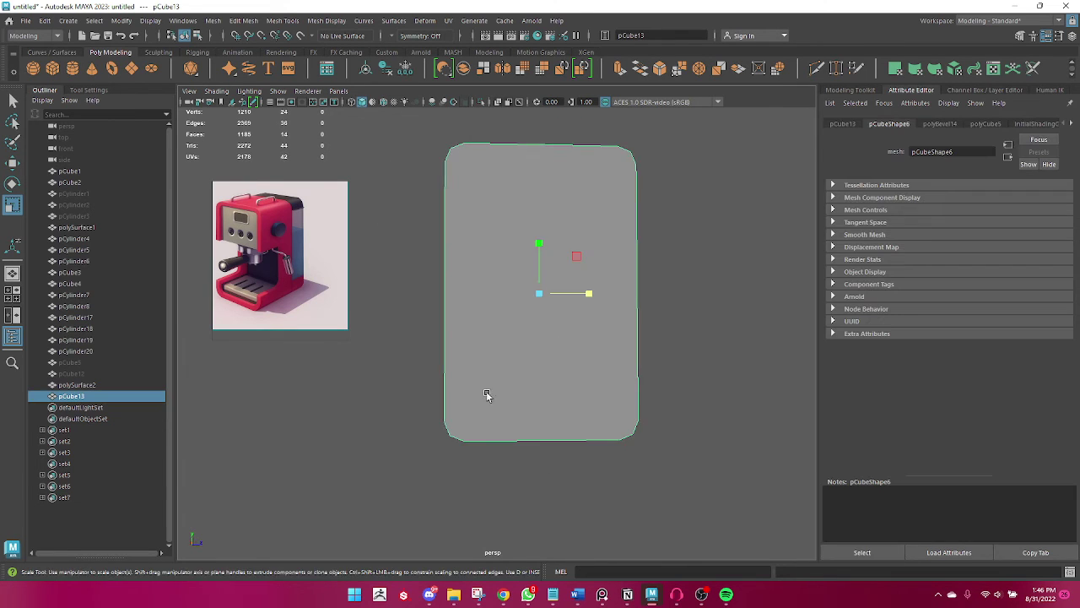
{"action": "left_click_drag", "start_coordinate": [487, 393], "coordinate": [559, 406], "text": "alt"}
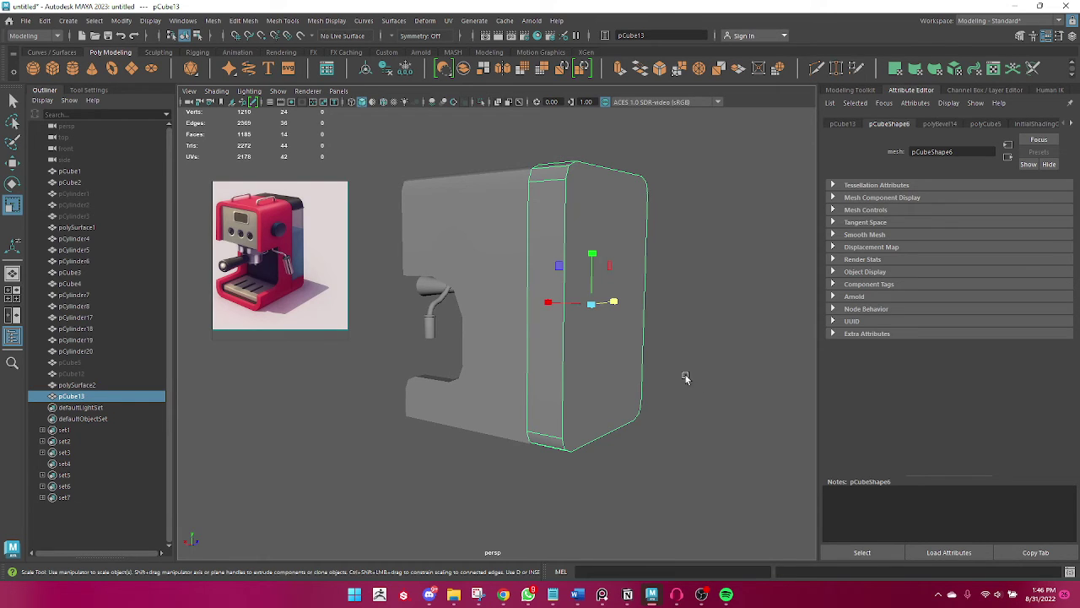
{"action": "right_click_drag", "start_coordinate": [685, 374], "coordinate": [622, 317], "text": "alt"}
{"action": "mouse_move", "coordinate": [612, 351]}
{"action": "left_mouse_down", "text": "alt"}
{"action": "mouse_move", "coordinate": [563, 374]}
{"action": "mouse_move", "coordinate": [442, 337]}
{"action": "mouse_move", "coordinate": [430, 318]}
{"action": "mouse_move", "coordinate": [454, 297]}
{"action": "left_mouse_up", "text": "alt"}
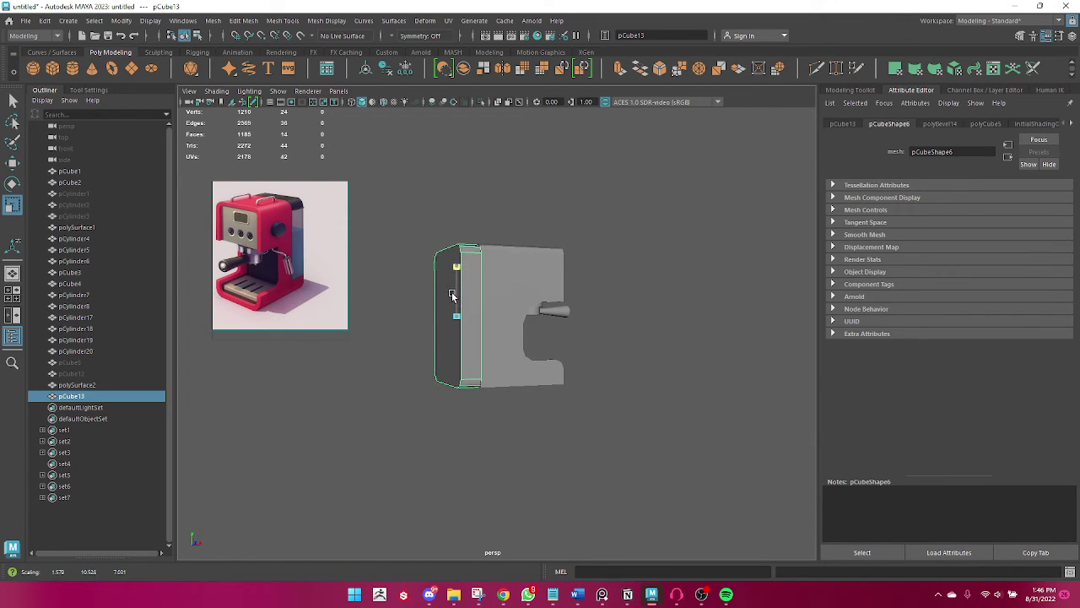
Narrow the side panel along its width with the Scale tool.
{"action": "left_click", "coordinate": [639, 328]}
{"action": "key", "text": "q"}
{"action": "mouse_move", "coordinate": [520, 339]}
{"action": "left_mouse_down", "text": "alt"}
{"action": "mouse_move", "coordinate": [509, 354]}
{"action": "mouse_move", "coordinate": [584, 371]}
{"action": "mouse_move", "coordinate": [525, 284]}
{"action": "mouse_move", "coordinate": [396, 297]}
{"action": "mouse_move", "coordinate": [501, 304]}
{"action": "mouse_move", "coordinate": [487, 386]}
{"action": "mouse_move", "coordinate": [534, 333]}
{"action": "left_mouse_up", "text": "alt"}
{"action": "left_click", "coordinate": [525, 284]}
{"action": "key", "text": "r"}
{"action": "left_click", "coordinate": [613, 337]}
{"action": "mouse_move", "coordinate": [613, 337]}
{"action": "left_mouse_down", "text": "alt"}
{"action": "mouse_move", "coordinate": [493, 331]}
{"action": "mouse_move", "coordinate": [451, 434]}
{"action": "mouse_move", "coordinate": [525, 435]}
{"action": "left_mouse_up", "text": "alt"}
{"action": "left_click", "coordinate": [494, 330]}
{"action": "key", "text": "q"}
{"action": "key", "text": "e"}
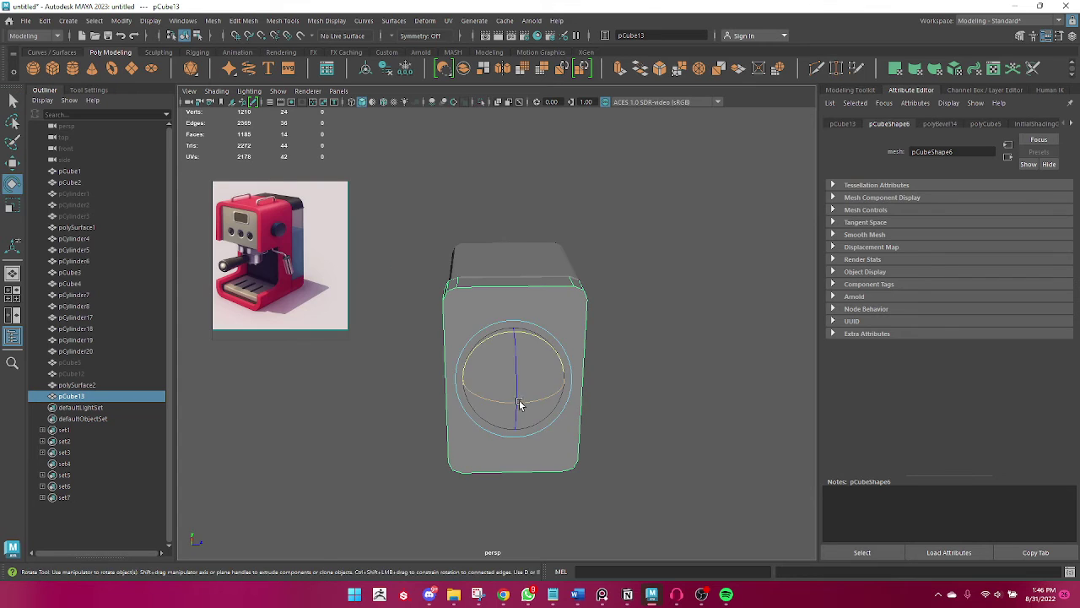
{"action": "key", "text": "r"}
{"action": "left_click_drag", "start_coordinate": [544, 381], "coordinate": [549, 386]}
Lift the side panel slightly to line it up with the body's side.
{"action": "left_click", "coordinate": [622, 337]}
{"action": "mouse_move", "coordinate": [622, 337]}
{"action": "left_mouse_down", "text": "alt"}
{"action": "mouse_move", "coordinate": [596, 369]}
{"action": "mouse_move", "coordinate": [462, 326]}
{"action": "left_mouse_up", "text": "alt"}
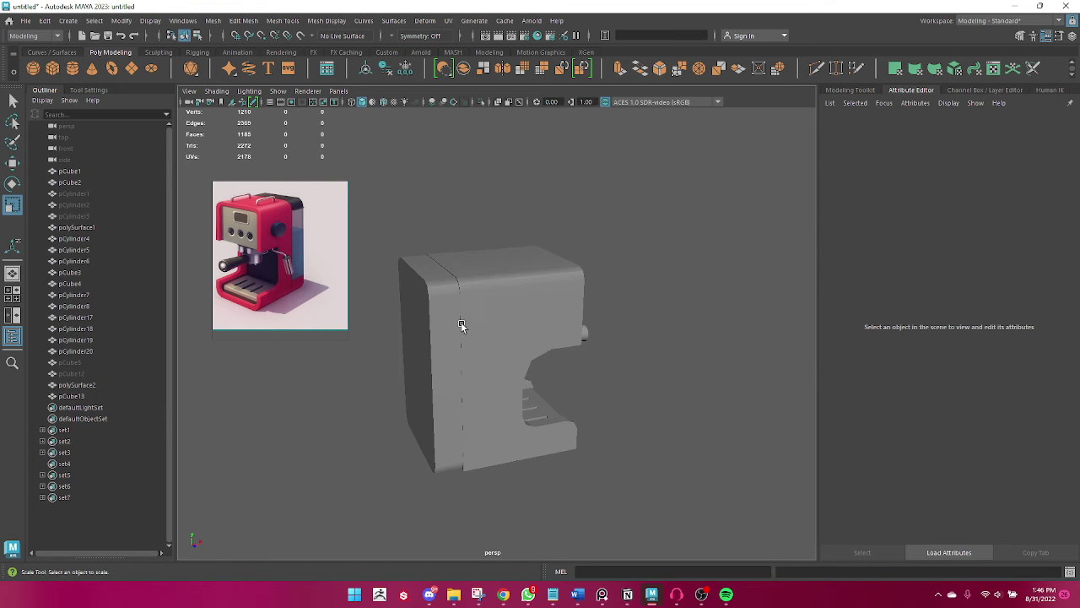
{"action": "left_click", "coordinate": [462, 326]}
{"action": "left_click_drag", "start_coordinate": [478, 411], "coordinate": [449, 398], "text": "alt"}
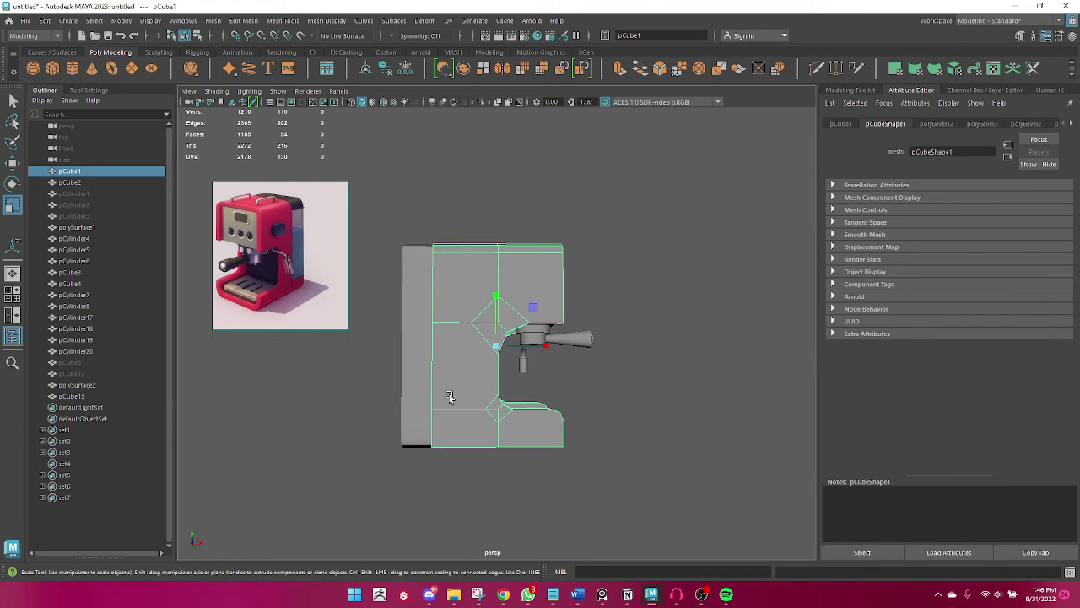
{"action": "left_click", "coordinate": [625, 368]}
{"action": "left_click_drag", "start_coordinate": [625, 368], "coordinate": [400, 374], "text": "alt"}
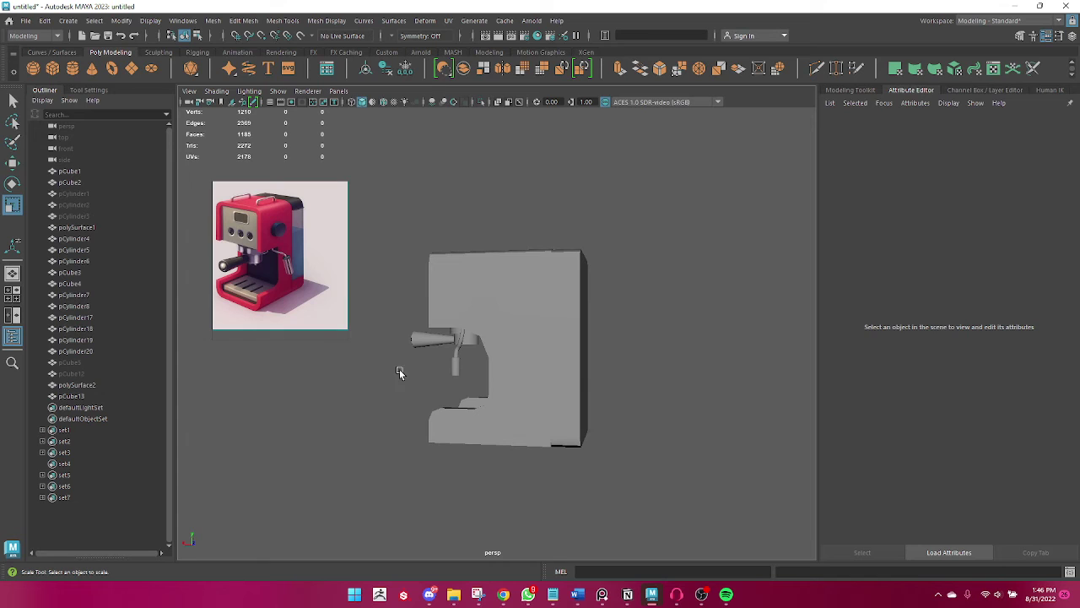
{"action": "left_click", "coordinate": [570, 358]}
{"action": "key", "text": "w"}
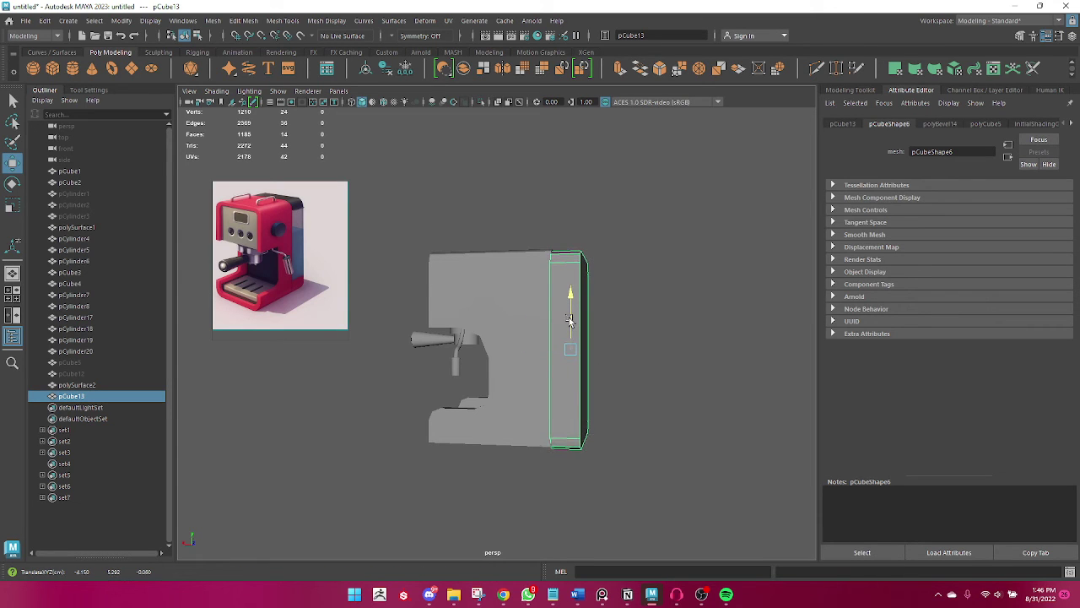
{"action": "left_click_drag", "start_coordinate": [569, 319], "coordinate": [568, 318]}
{"action": "left_click", "coordinate": [687, 338]}
{"action": "mouse_move", "coordinate": [687, 338]}
{"action": "left_mouse_down", "text": "alt"}
{"action": "mouse_move", "coordinate": [557, 363]}
{"action": "mouse_move", "coordinate": [407, 367]}
{"action": "mouse_move", "coordinate": [342, 356]}
{"action": "left_mouse_up", "text": "alt"}
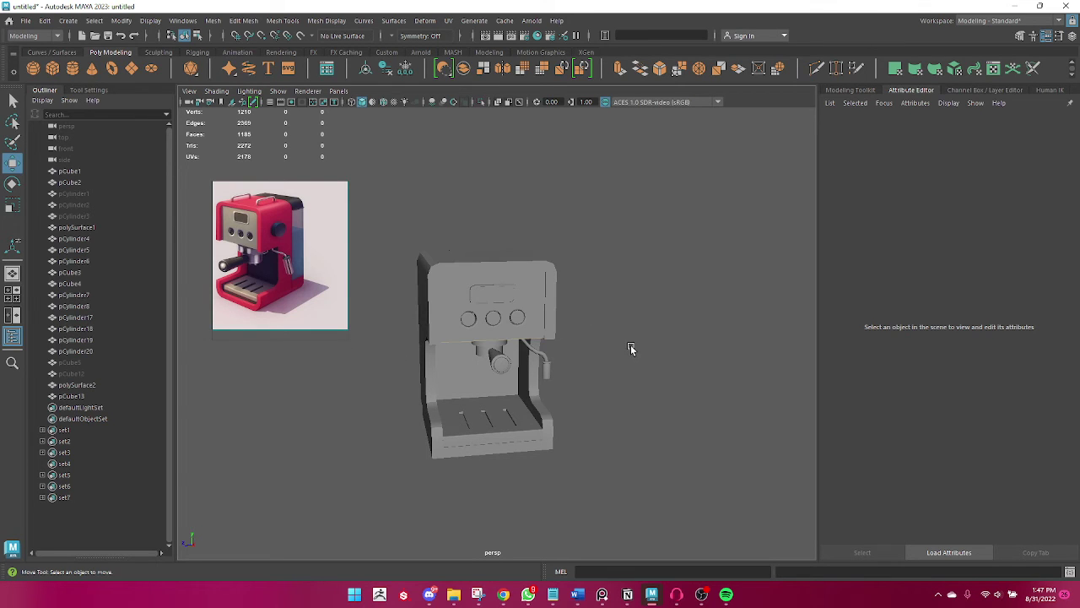
{"action": "left_click_drag", "start_coordinate": [636, 344], "coordinate": [491, 344], "text": "alt"}
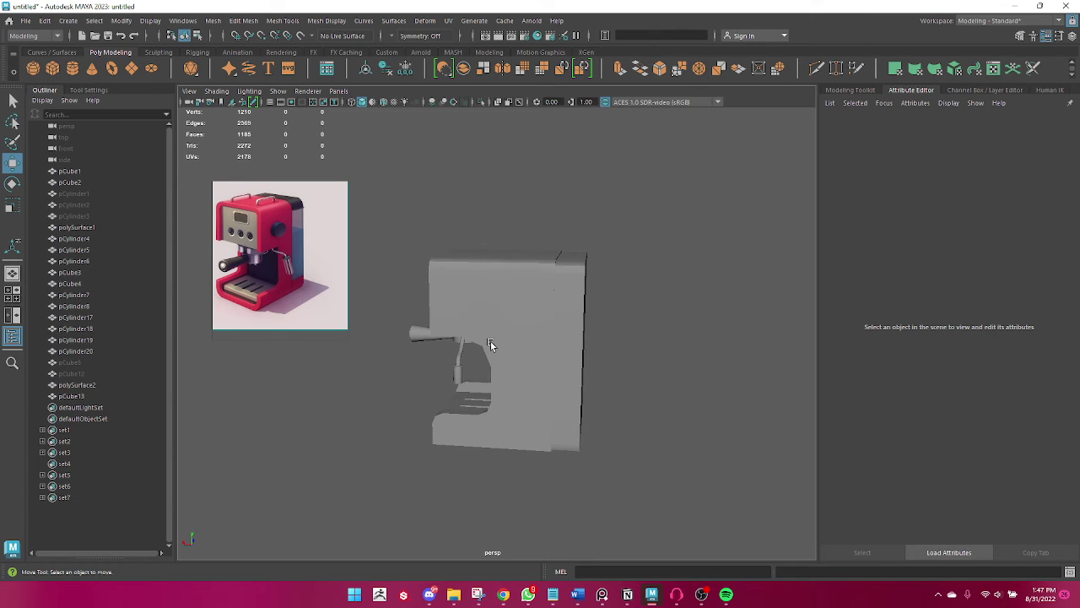
{"action": "mouse_move", "coordinate": [554, 394]}
{"action": "left_mouse_down", "text": "alt"}
{"action": "mouse_move", "coordinate": [507, 346]}
{"action": "mouse_move", "coordinate": [610, 335]}
{"action": "mouse_move", "coordinate": [619, 355]}
{"action": "mouse_move", "coordinate": [590, 351]}
{"action": "mouse_move", "coordinate": [546, 386]}
{"action": "mouse_move", "coordinate": [495, 391]}
{"action": "left_mouse_up", "text": "alt"}
{"action": "scroll", "coordinate": [590, 354], "scroll_direction": "up", "scroll_amount": 5}
{"action": "scroll", "coordinate": [651, 362], "scroll_direction": "up", "scroll_amount": 3}
Frame and isolate the side panel, then show the full model again.
{"action": "left_click", "coordinate": [543, 388]}
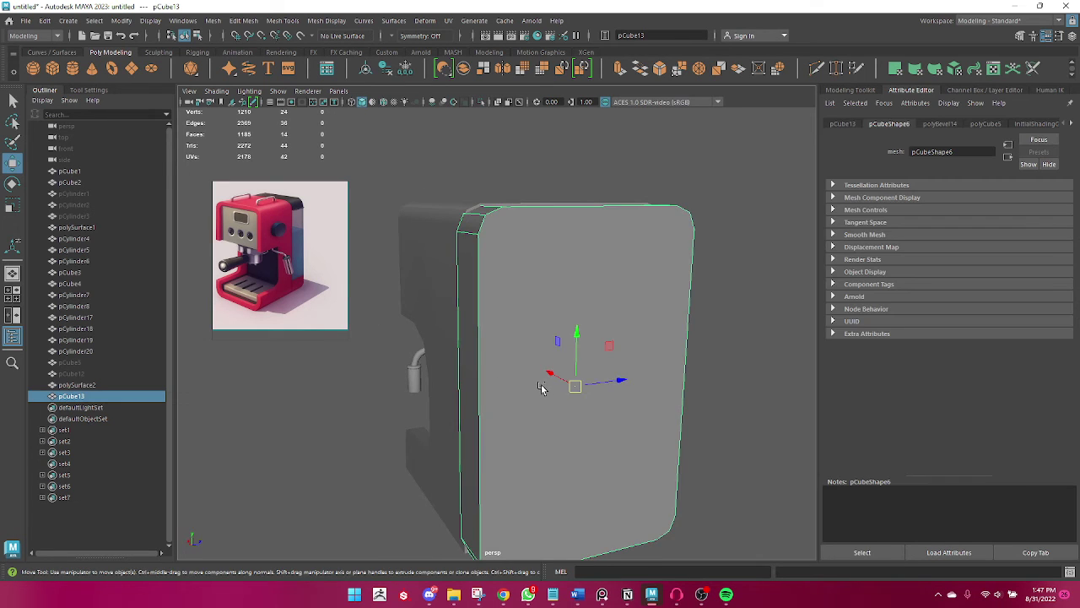
{"action": "key", "text": "f"}
{"action": "key", "text": "ctrl+1"}
{"action": "key", "text": "q"}
{"action": "right_click_drag", "start_coordinate": [513, 381], "coordinate": [540, 397], "text": "alt"}
{"action": "left_click", "coordinate": [817, 67]}
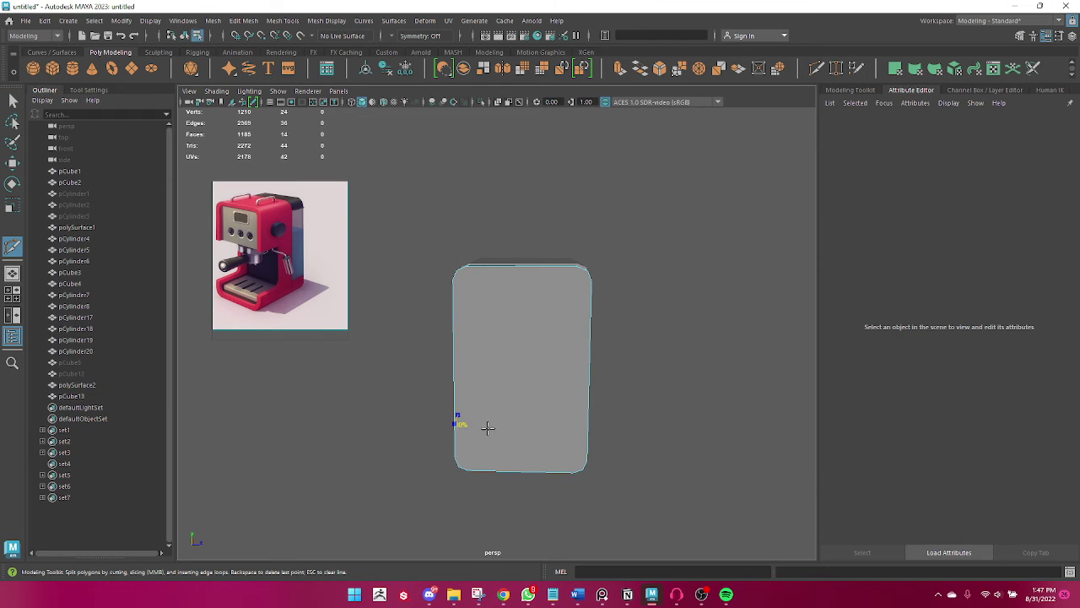
{"action": "key", "text": "ctrl+1"}
{"action": "left_click_drag", "start_coordinate": [487, 440], "coordinate": [557, 422], "text": "alt"}
{"action": "key", "text": "q"}
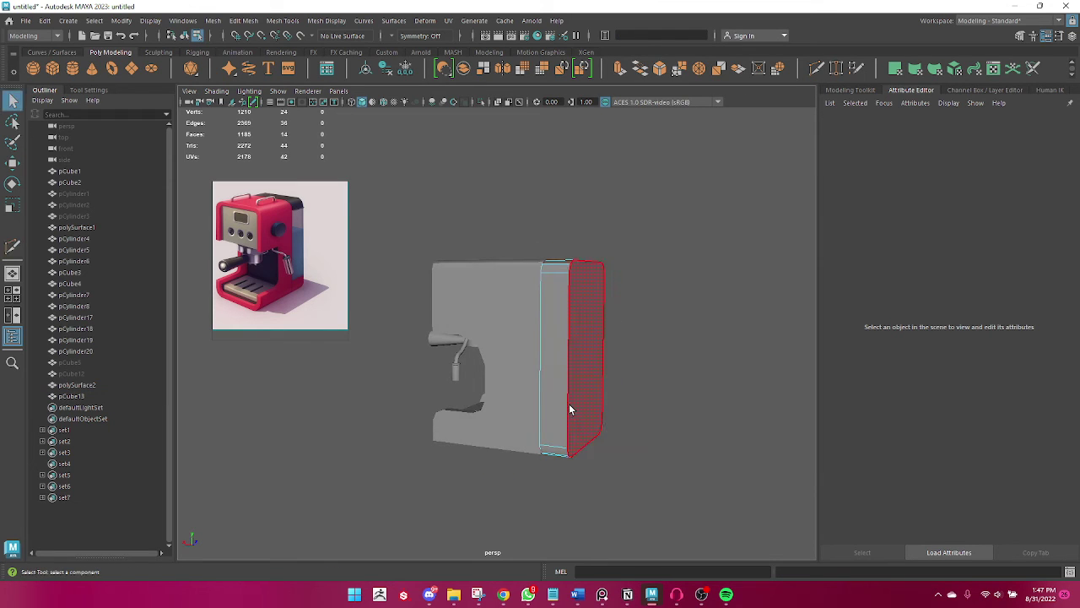
Delete a strip of faces from the side panel to open it up.
{"action": "mouse_move", "coordinate": [570, 259]}
{"action": "right_mouse_down"}
{"action": "mouse_move", "coordinate": [630, 322]}
{"action": "mouse_move", "coordinate": [661, 251]}
{"action": "right_mouse_up"}
{"action": "left_click", "coordinate": [661, 252]}
{"action": "left_click", "coordinate": [549, 380]}
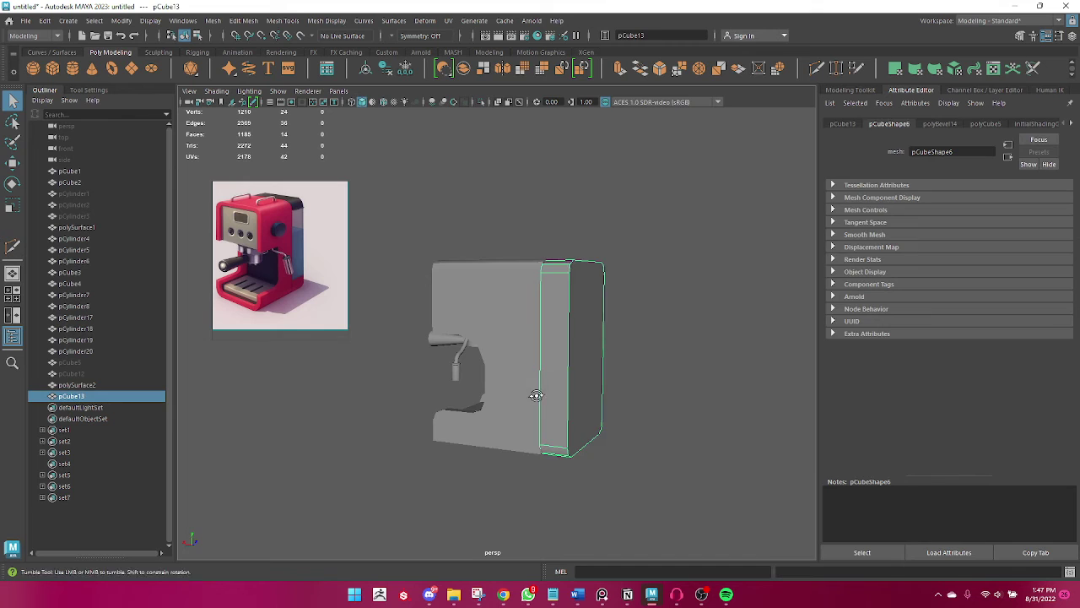
{"action": "mouse_move", "coordinate": [550, 380]}
{"action": "left_mouse_down", "text": "alt"}
{"action": "mouse_move", "coordinate": [578, 377]}
{"action": "mouse_move", "coordinate": [521, 403]}
{"action": "left_mouse_up", "text": "alt"}
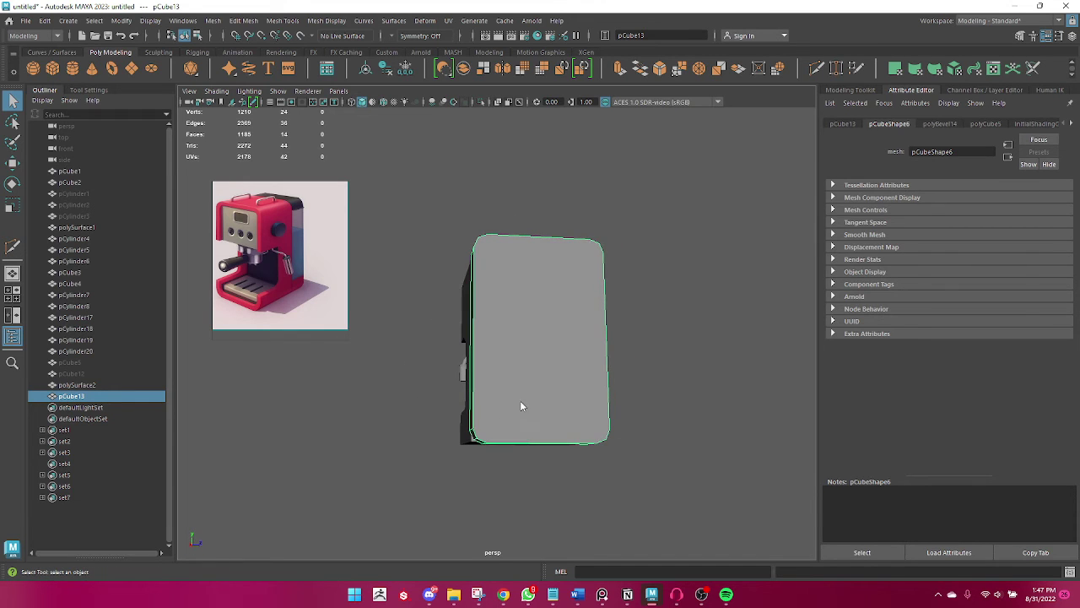
{"action": "right_click_drag", "start_coordinate": [521, 259], "coordinate": [520, 297]}
{"action": "mouse_move", "coordinate": [521, 374]}
{"action": "left_mouse_down", "text": "alt"}
{"action": "mouse_move", "coordinate": [550, 398]}
{"action": "mouse_move", "coordinate": [410, 429]}
{"action": "left_mouse_up", "text": "alt"}
{"action": "double_click", "coordinate": [569, 428]}
{"action": "key", "text": "Delete"}
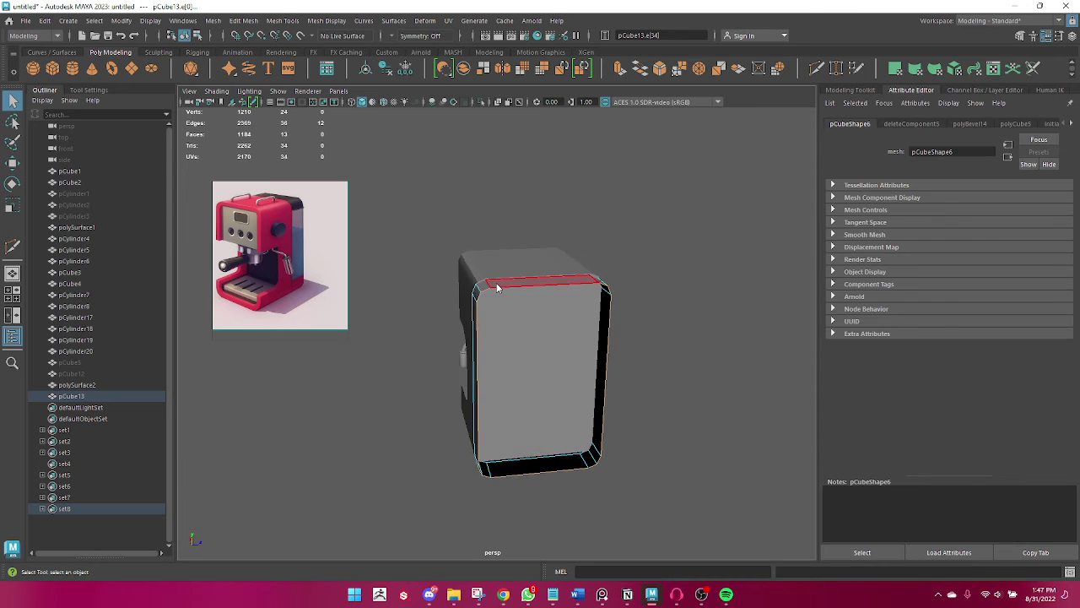
{"action": "key", "text": "F8"}
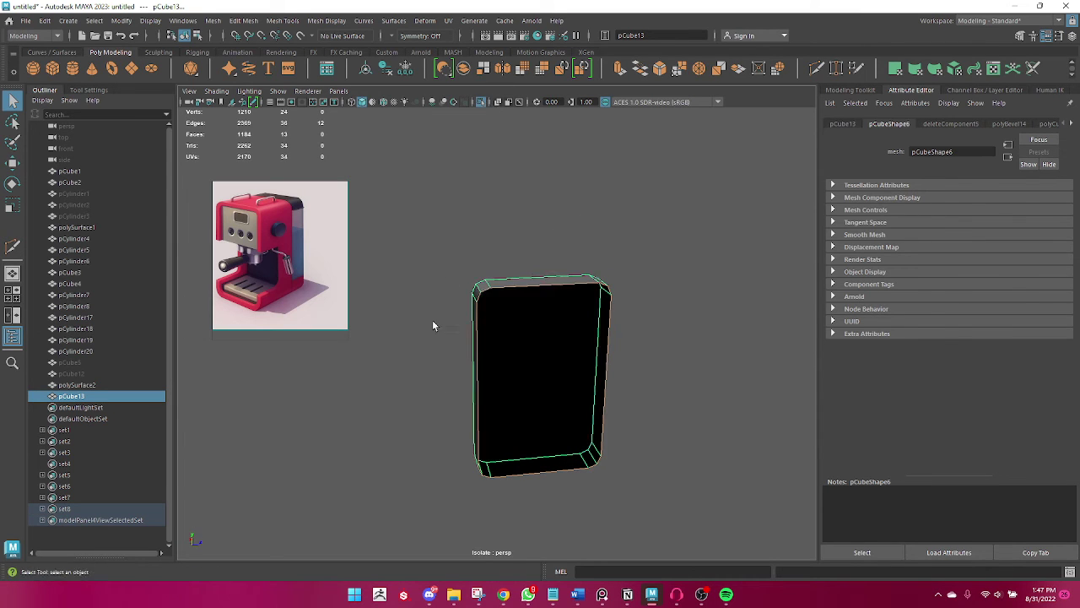
Isolate the panel to check the removed faces, then restore the full model.
{"action": "left_click_drag", "start_coordinate": [433, 320], "coordinate": [504, 332], "text": "alt"}
{"action": "right_click_drag", "start_coordinate": [504, 259], "coordinate": [508, 293]}
{"action": "key", "text": "ctrl+1"}
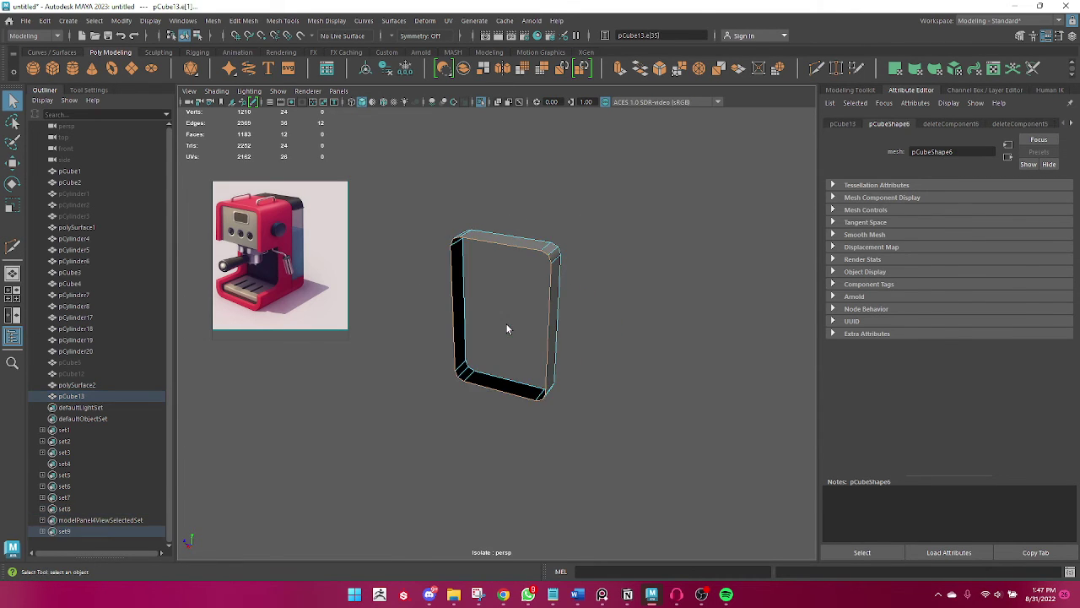
{"action": "mouse_move", "coordinate": [507, 324]}
{"action": "left_mouse_down", "text": "alt"}
{"action": "mouse_move", "coordinate": [415, 299]}
{"action": "mouse_move", "coordinate": [538, 105]}
{"action": "left_mouse_up", "text": "alt"}
{"action": "left_click", "coordinate": [482, 102]}
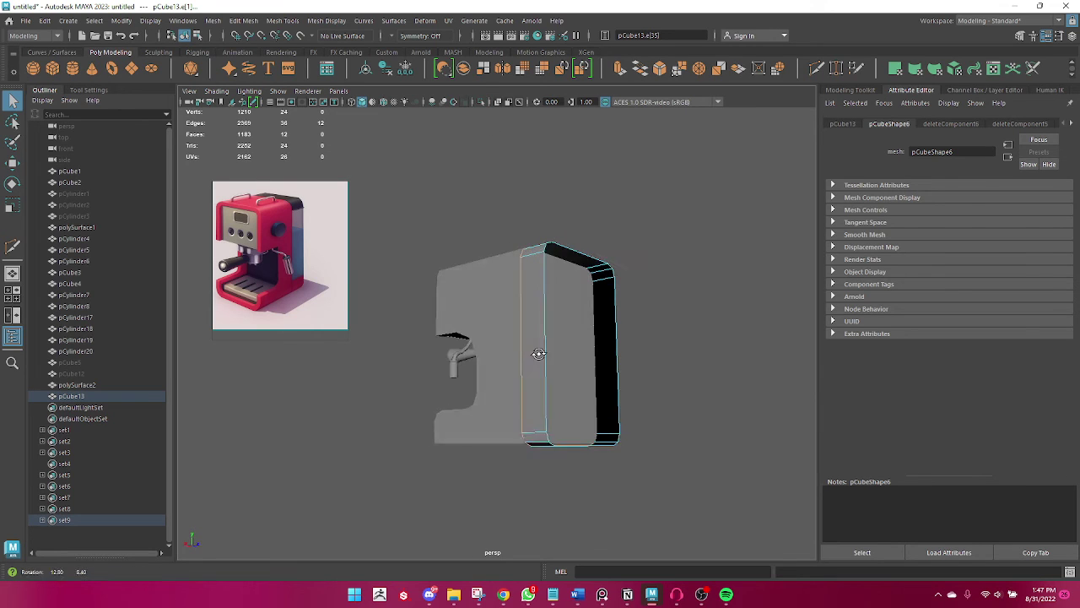
{"action": "right_click_drag", "start_coordinate": [526, 272], "coordinate": [530, 354]}
{"action": "left_click_drag", "start_coordinate": [631, 193], "coordinate": [491, 286], "text": "alt"}
Select the opening's border edges and extrude them with Ctrl+E.
{"action": "left_click", "coordinate": [512, 291]}
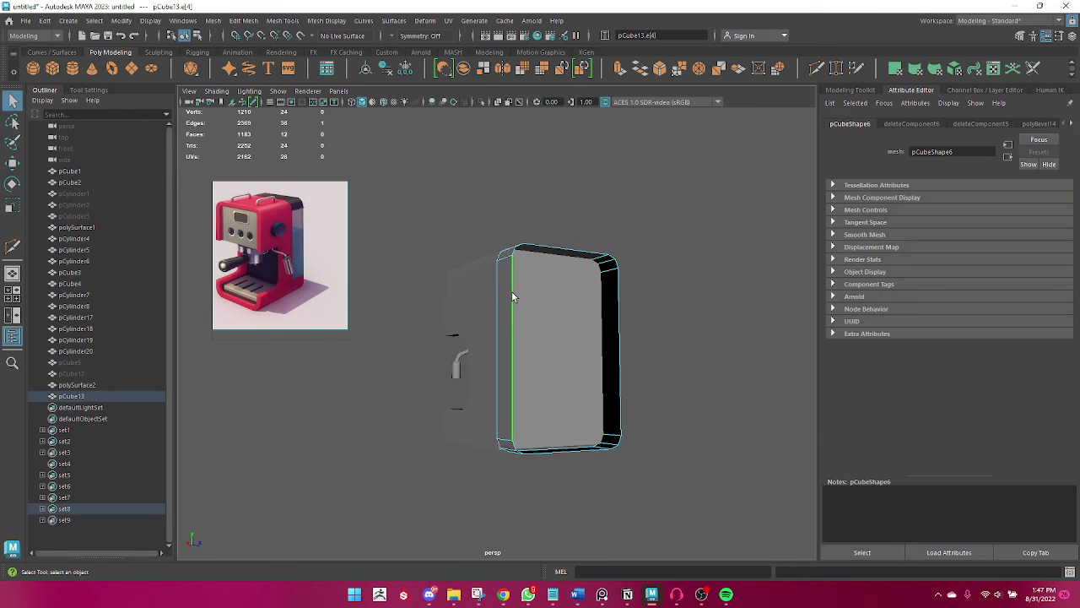
{"action": "right_click_drag", "start_coordinate": [511, 291], "coordinate": [531, 193]}
{"action": "mouse_move", "coordinate": [530, 193]}
{"action": "left_mouse_down", "text": "alt"}
{"action": "mouse_move", "coordinate": [555, 293]}
{"action": "mouse_move", "coordinate": [495, 354]}
{"action": "mouse_move", "coordinate": [490, 336]}
{"action": "mouse_move", "coordinate": [476, 374]}
{"action": "left_mouse_up", "text": "alt"}
{"action": "left_click", "coordinate": [657, 346]}
{"action": "left_click", "coordinate": [490, 336]}
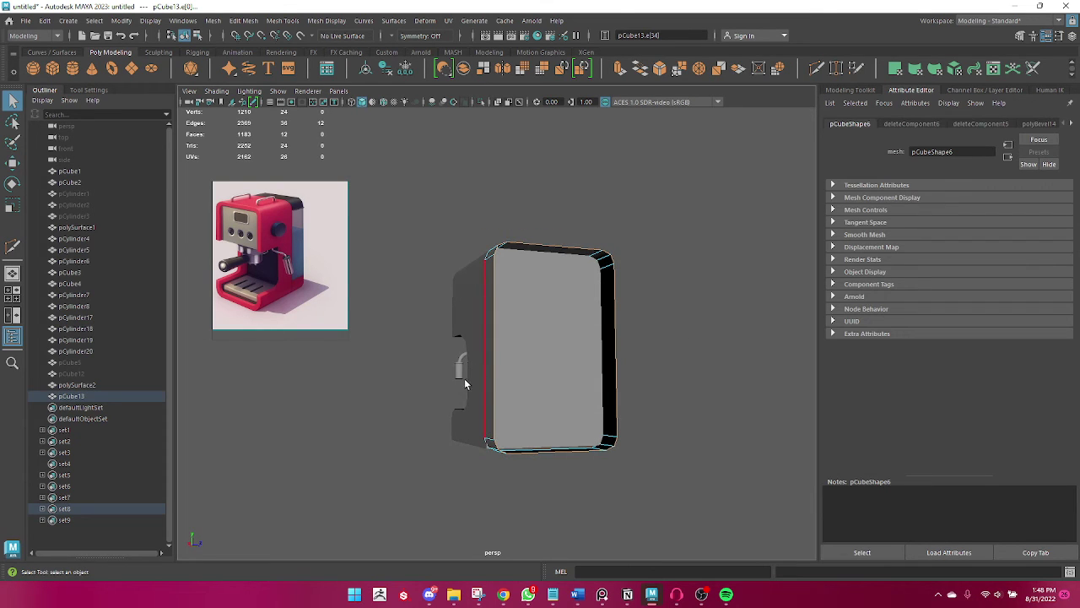
{"action": "left_click", "coordinate": [549, 346]}
{"action": "key", "text": "ctrl+e"}
Undo the inward scaling of the extruded edges and reselect the side panel.
{"action": "mouse_move", "coordinate": [557, 359]}
{"action": "left_mouse_down"}
{"action": "mouse_move", "coordinate": [520, 363]}
{"action": "mouse_move", "coordinate": [550, 360]}
{"action": "left_mouse_up"}
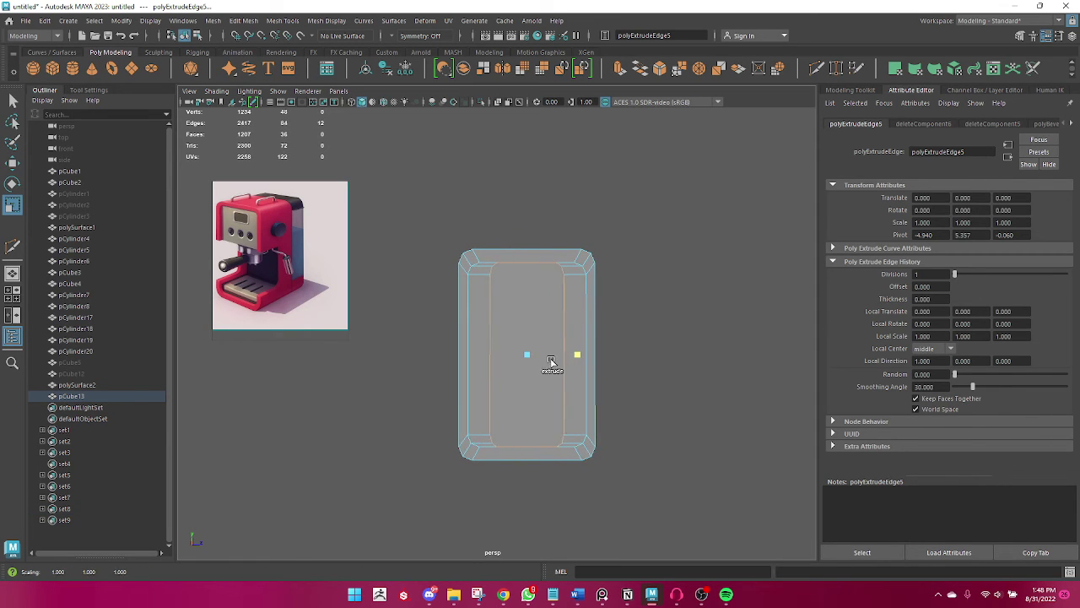
{"action": "key", "text": "ctrl+z"}
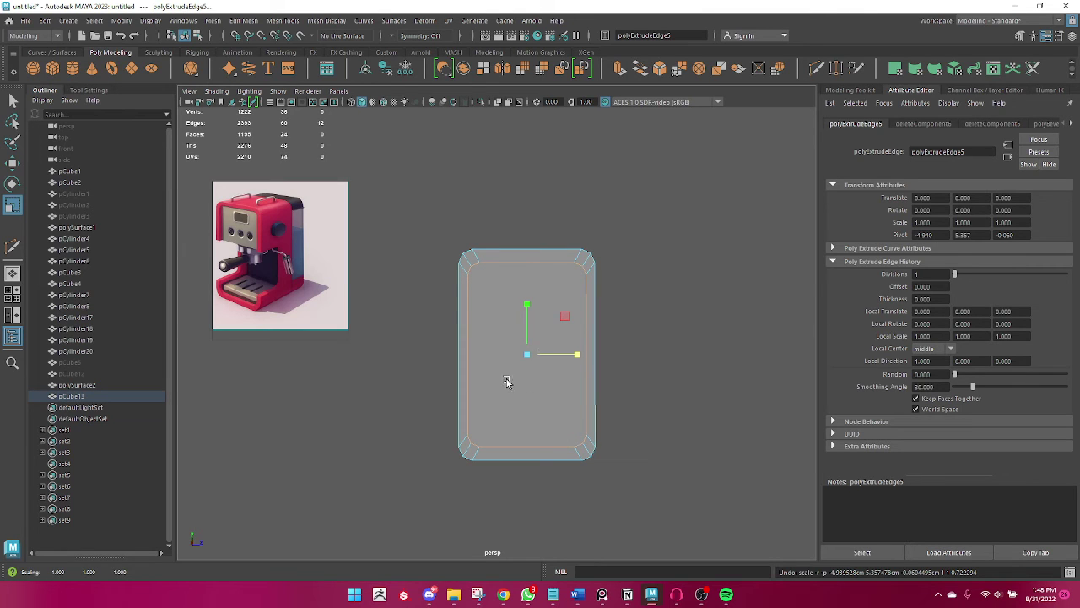
{"action": "key", "text": "q"}
{"action": "left_click", "coordinate": [689, 344]}
{"action": "left_click_drag", "start_coordinate": [690, 345], "coordinate": [614, 390], "text": "alt"}
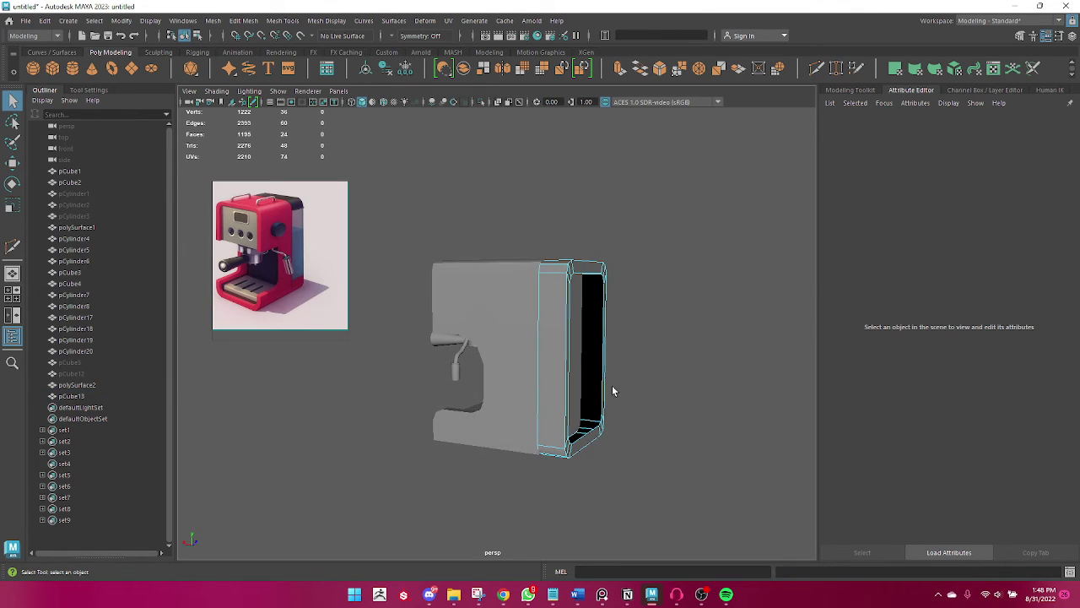
{"action": "left_click", "coordinate": [590, 281]}
Select the opening's edge loop and move it inward to form the inset rim.
{"action": "mouse_move", "coordinate": [662, 354]}
{"action": "left_mouse_down", "text": "alt"}
{"action": "mouse_move", "coordinate": [555, 366]}
{"action": "mouse_move", "coordinate": [523, 253]}
{"action": "left_mouse_up", "text": "alt"}
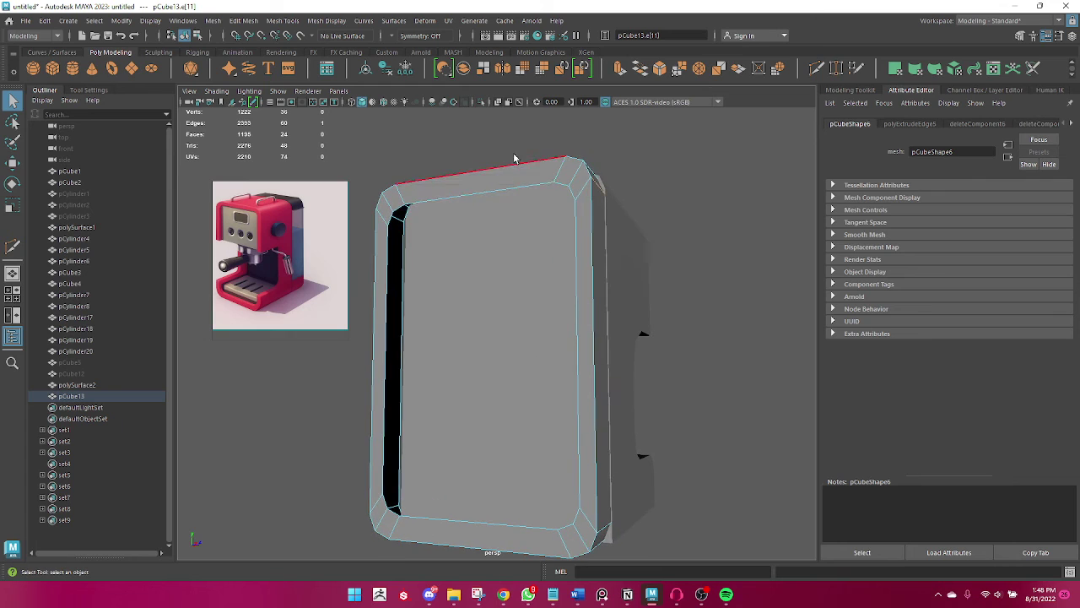
{"action": "right_click_drag", "start_coordinate": [508, 184], "coordinate": [606, 137]}
{"action": "right_click_drag", "start_coordinate": [534, 173], "coordinate": [508, 153]}
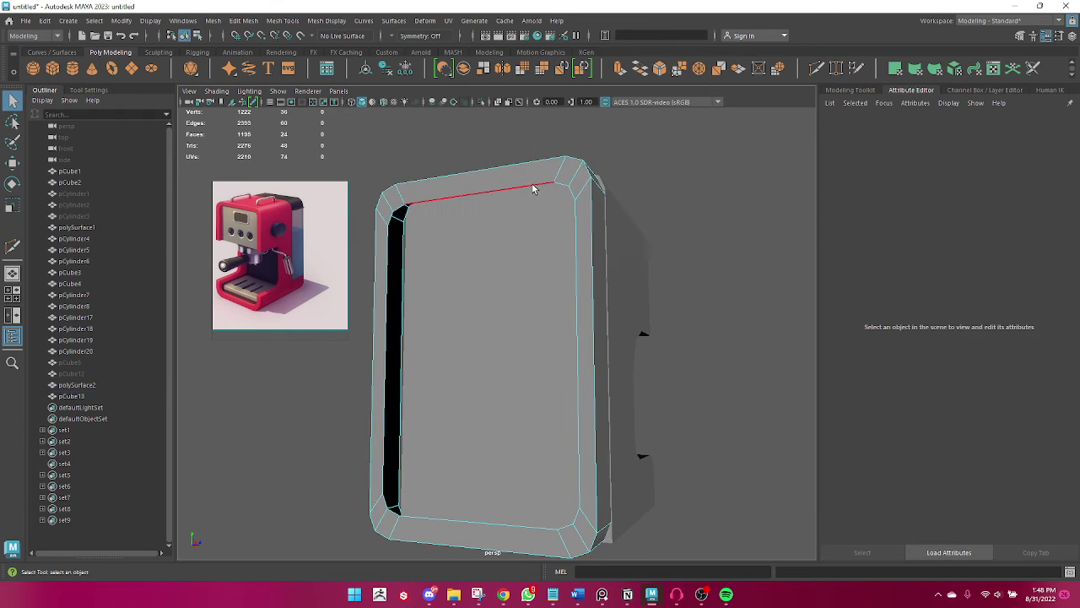
{"action": "double_click", "coordinate": [532, 188]}
{"action": "mouse_move", "coordinate": [464, 253]}
{"action": "left_mouse_down", "text": "alt"}
{"action": "mouse_move", "coordinate": [571, 290]}
{"action": "mouse_move", "coordinate": [506, 265]}
{"action": "mouse_move", "coordinate": [564, 321]}
{"action": "left_mouse_up", "text": "alt"}
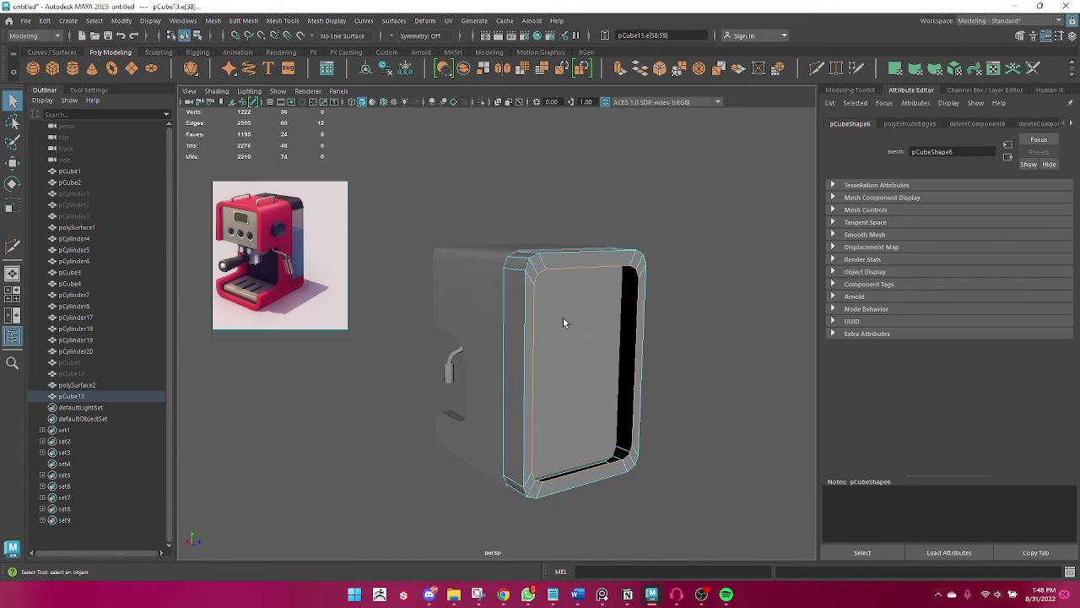
{"action": "key", "text": "w"}
{"action": "mouse_move", "coordinate": [587, 373]}
{"action": "left_mouse_down", "text": "shift"}
{"action": "mouse_move", "coordinate": [553, 362]}
{"action": "mouse_move", "coordinate": [579, 376]}
{"action": "mouse_move", "coordinate": [462, 399]}
{"action": "mouse_move", "coordinate": [506, 372]}
{"action": "mouse_move", "coordinate": [625, 383]}
{"action": "mouse_move", "coordinate": [582, 380]}
{"action": "left_mouse_up", "text": "shift"}
Return to object mode and clear the selection.
{"action": "key", "text": "q"}
{"action": "key", "text": "F8"}
{"action": "left_click", "coordinate": [587, 215]}
{"action": "scroll", "coordinate": [476, 344], "scroll_direction": "down", "scroll_amount": 3}
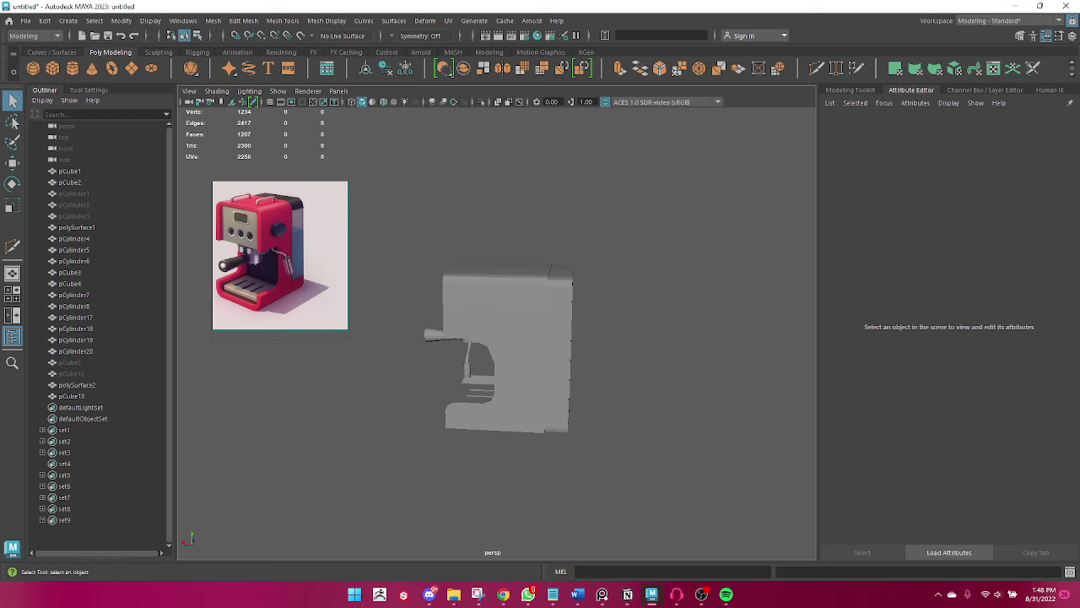
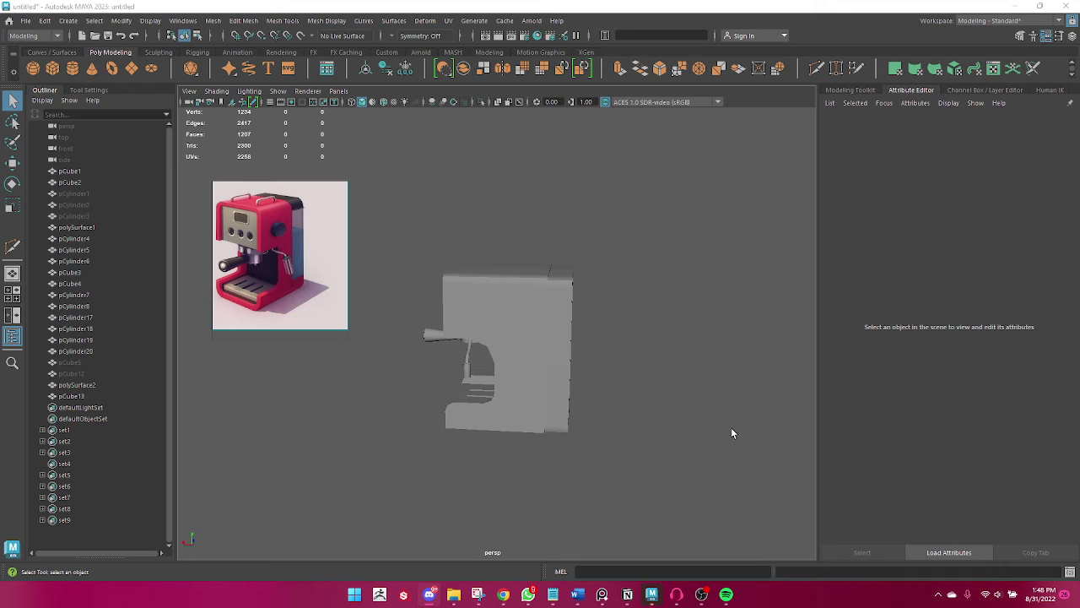
Scale the framed back panel (pCube13) taller against the machine body.
{"action": "mouse_move", "coordinate": [598, 394]}
{"action": "left_mouse_down", "text": "alt"}
{"action": "mouse_move", "coordinate": [476, 384]}
{"action": "mouse_move", "coordinate": [515, 376]}
{"action": "left_mouse_up", "text": "alt"}
{"action": "left_click", "coordinate": [492, 355]}
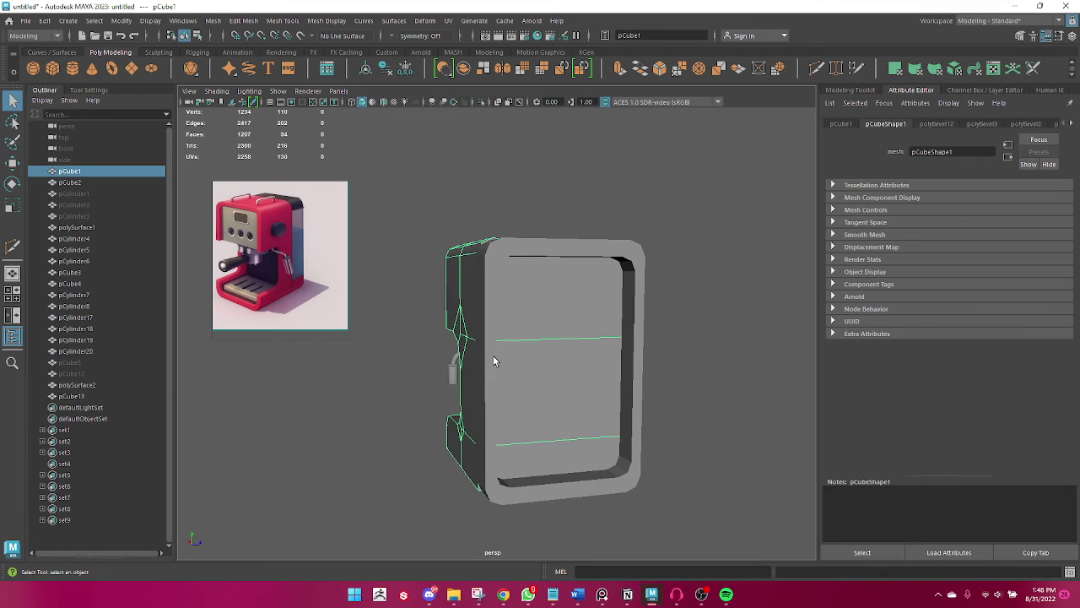
{"action": "key", "text": "w"}
{"action": "key", "text": "r"}
{"action": "left_click_drag", "start_coordinate": [561, 316], "coordinate": [565, 331]}
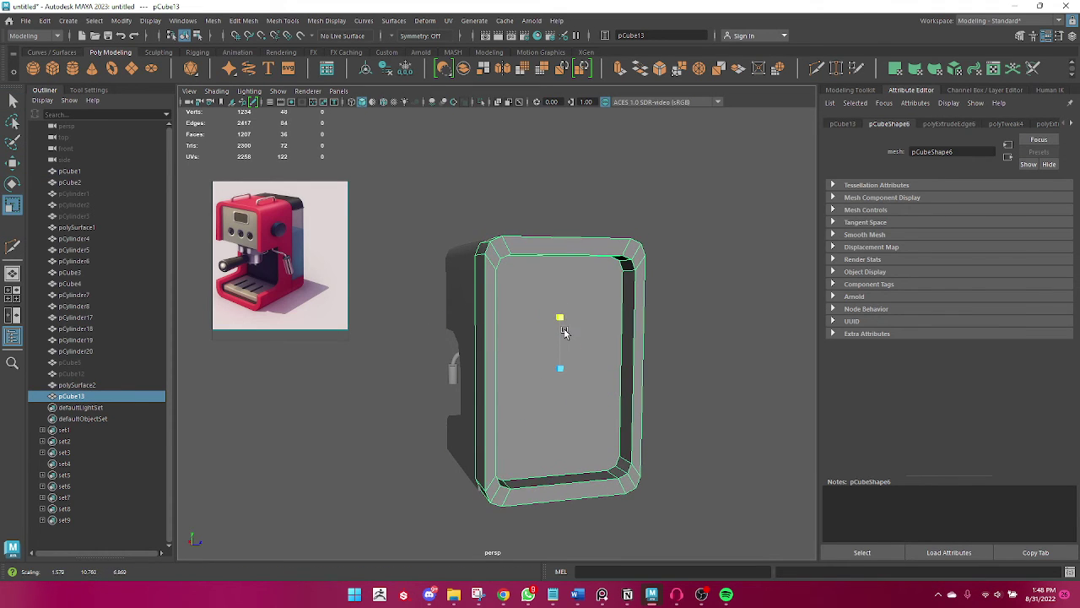
{"action": "left_click", "coordinate": [785, 381]}
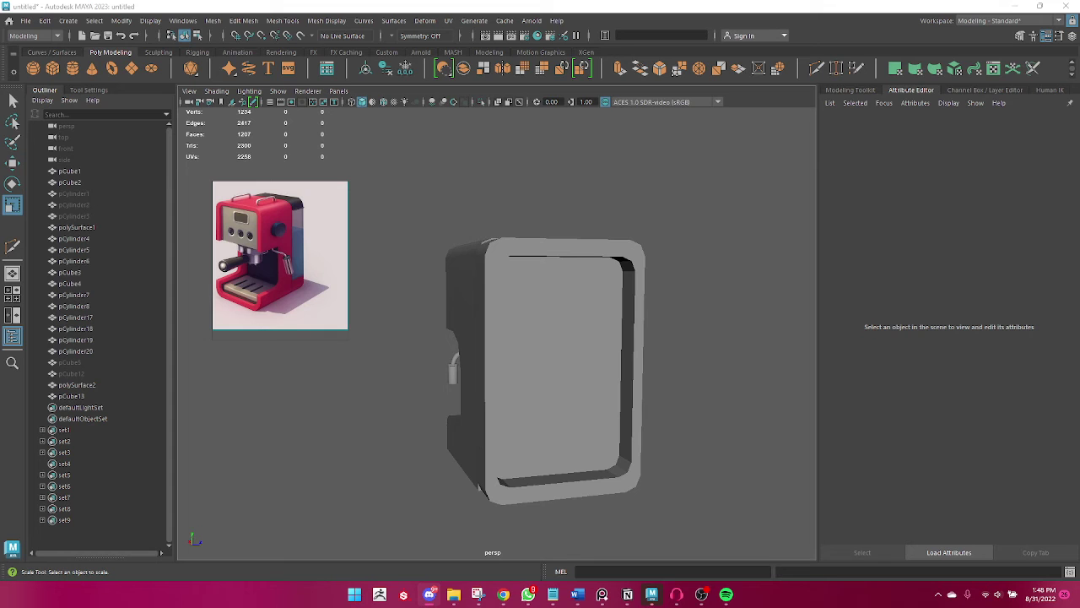
Move the back panel vertically into place beside the body.
{"action": "left_click_drag", "start_coordinate": [311, 422], "coordinate": [483, 422], "text": "alt"}
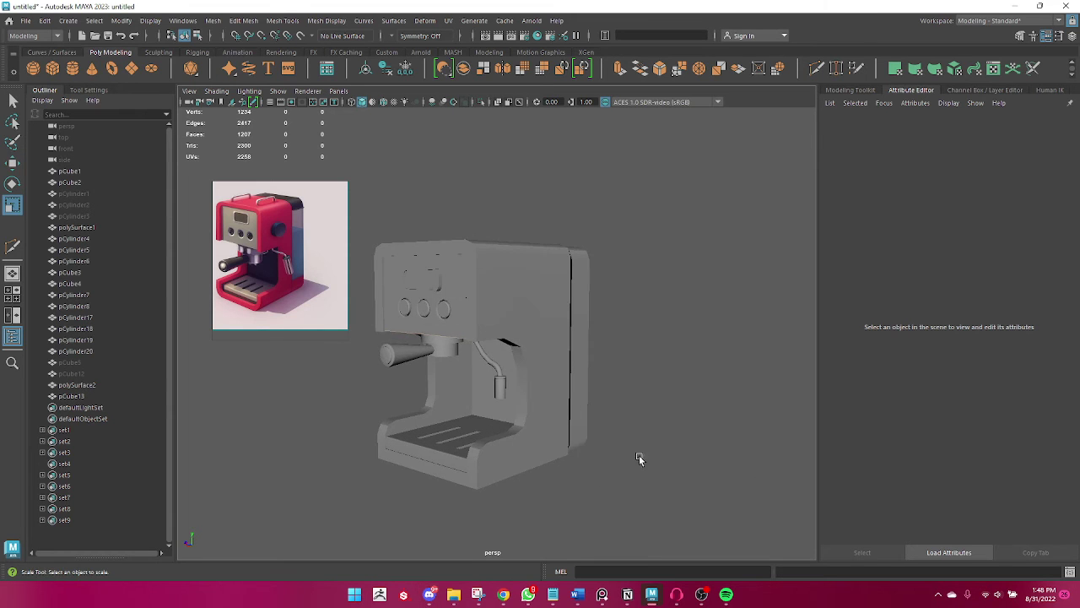
{"action": "mouse_move", "coordinate": [639, 458]}
{"action": "left_mouse_down", "text": "alt"}
{"action": "mouse_move", "coordinate": [569, 427]}
{"action": "mouse_move", "coordinate": [585, 415]}
{"action": "mouse_move", "coordinate": [548, 456]}
{"action": "left_mouse_up", "text": "alt"}
{"action": "left_click", "coordinate": [576, 413]}
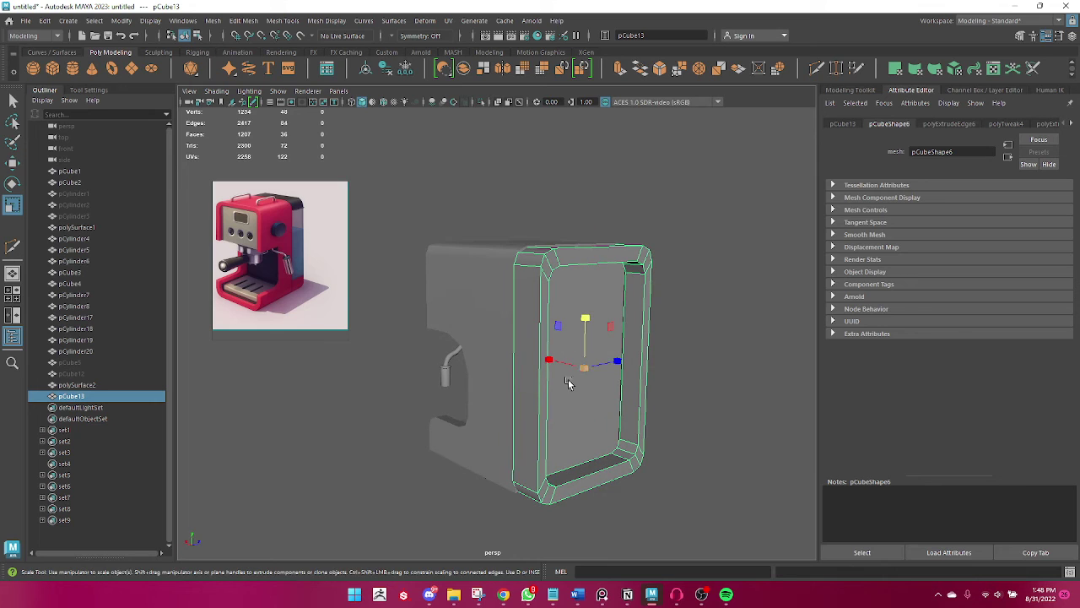
{"action": "key", "text": "w"}
{"action": "left_click_drag", "start_coordinate": [586, 319], "coordinate": [588, 326]}
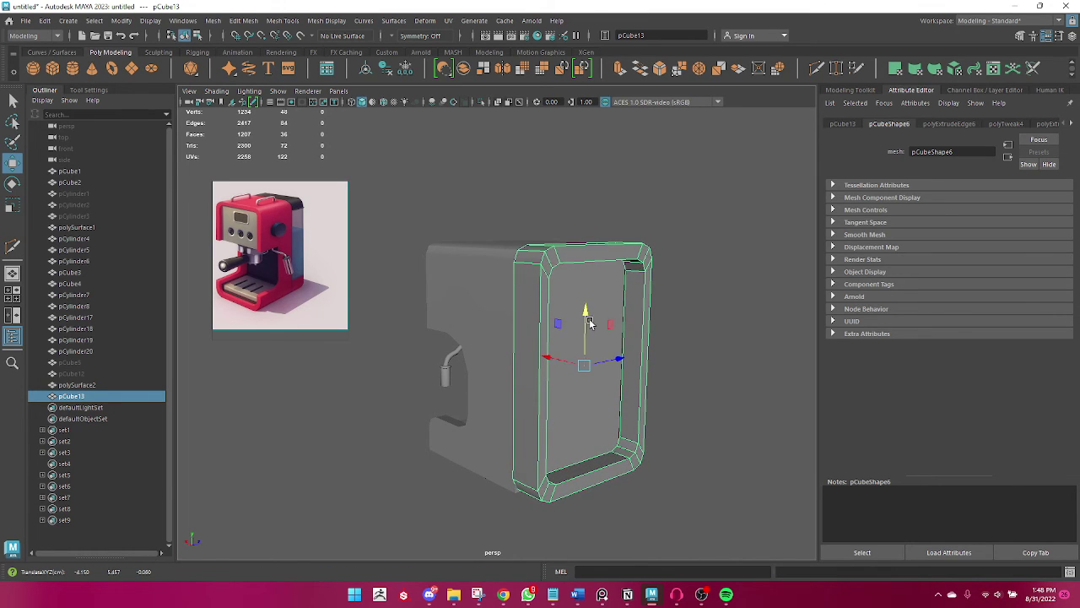
{"action": "left_click", "coordinate": [709, 366]}
Make the back panel slightly shorter and slightly wider.
{"action": "mouse_move", "coordinate": [709, 366]}
{"action": "left_mouse_down", "text": "alt"}
{"action": "mouse_move", "coordinate": [513, 380]}
{"action": "mouse_move", "coordinate": [574, 371]}
{"action": "mouse_move", "coordinate": [434, 419]}
{"action": "mouse_move", "coordinate": [302, 414]}
{"action": "left_mouse_up", "text": "alt"}
{"action": "left_click", "coordinate": [542, 363]}
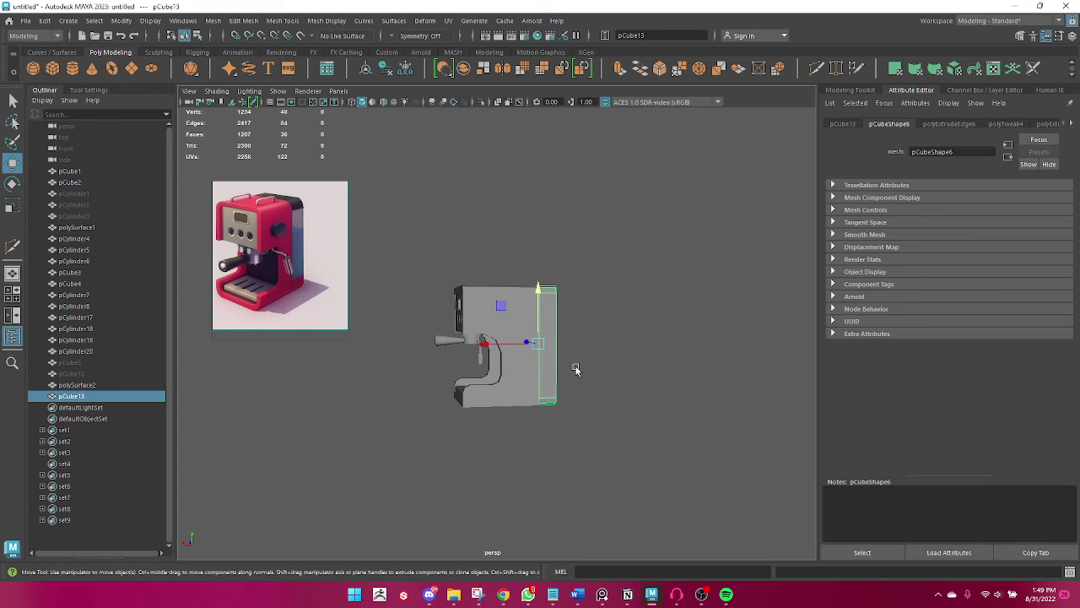
{"action": "key", "text": "r"}
{"action": "left_click_drag", "start_coordinate": [537, 304], "coordinate": [538, 309]}
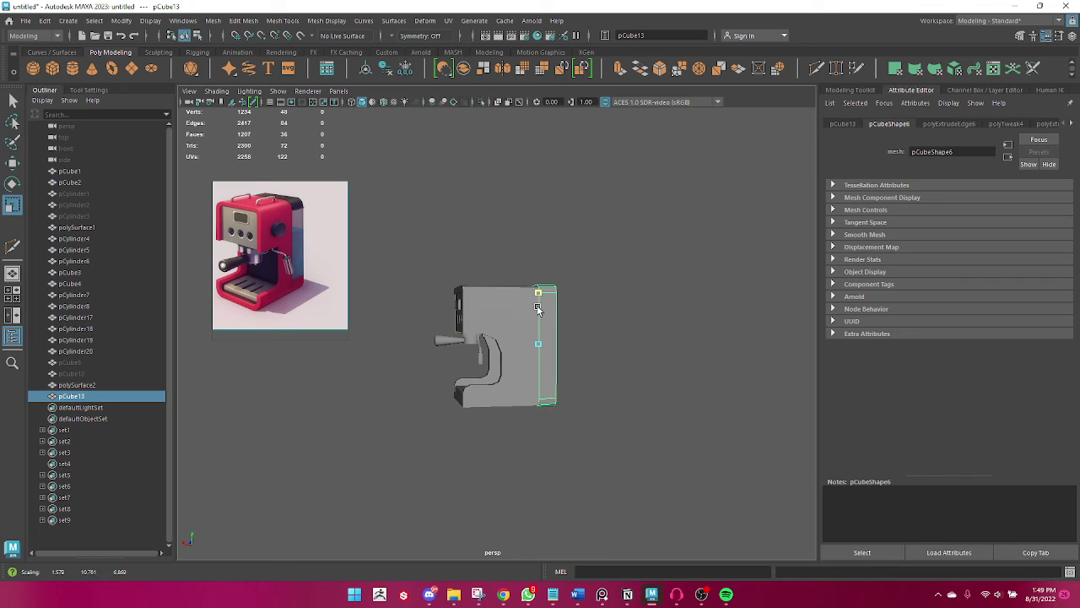
{"action": "left_click_drag", "start_coordinate": [668, 355], "coordinate": [447, 362], "text": "alt"}
{"action": "key", "text": "f"}
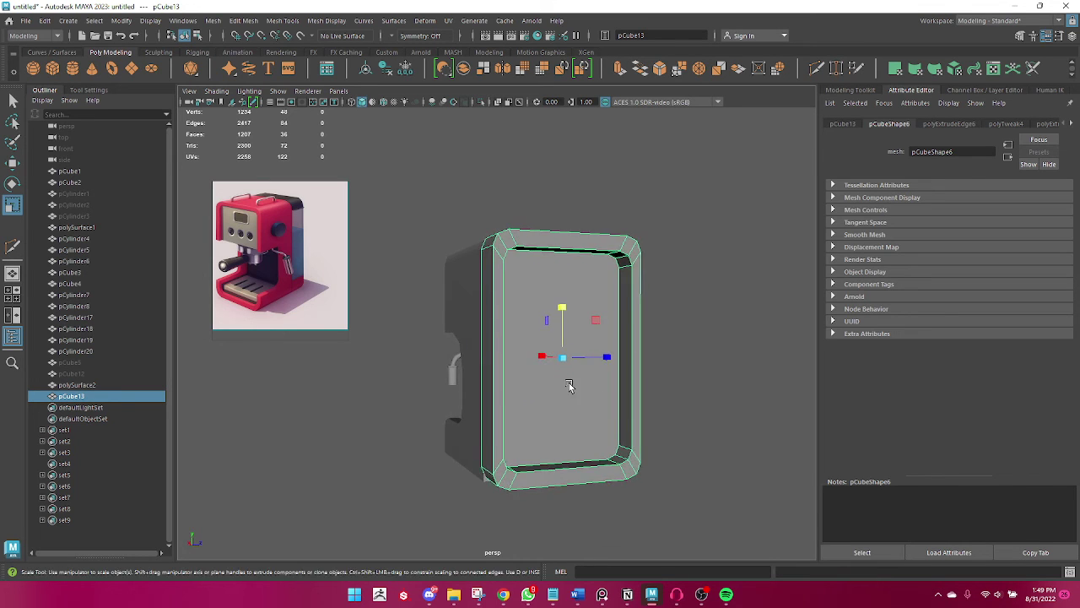
{"action": "left_click_drag", "start_coordinate": [591, 362], "coordinate": [593, 359]}
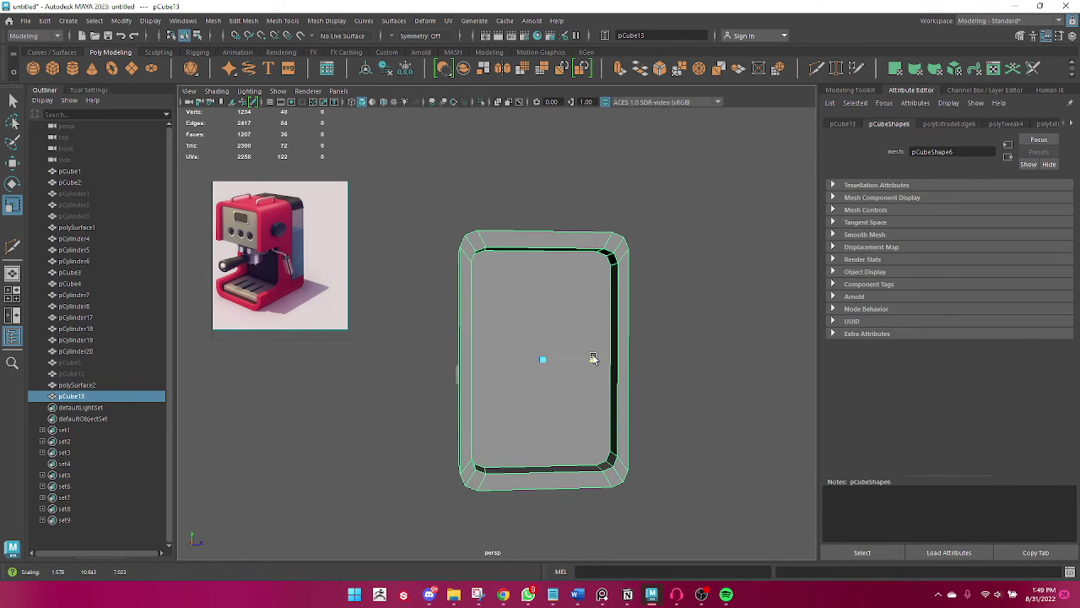
{"action": "left_click", "coordinate": [696, 352]}
Fine-tune the back panel's width to match the machine body.
{"action": "mouse_move", "coordinate": [696, 352]}
{"action": "left_mouse_down", "text": "alt"}
{"action": "mouse_move", "coordinate": [495, 422]}
{"action": "mouse_move", "coordinate": [610, 442]}
{"action": "mouse_move", "coordinate": [569, 377]}
{"action": "left_mouse_up", "text": "alt"}
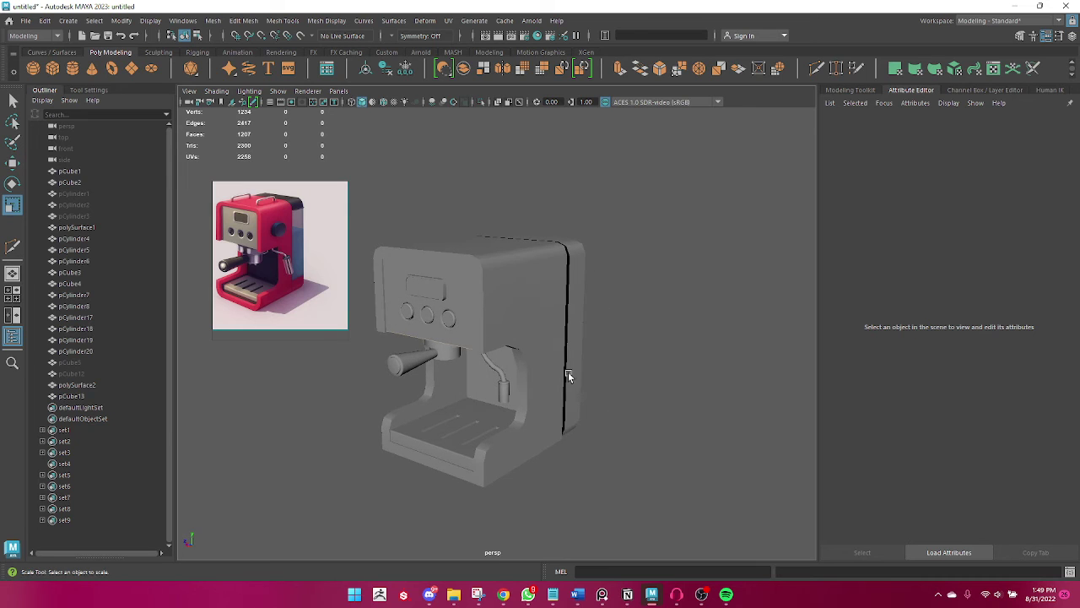
{"action": "left_click", "coordinate": [569, 378]}
{"action": "left_click_drag", "start_coordinate": [620, 415], "coordinate": [527, 379], "text": "alt"}
{"action": "key", "text": "f"}
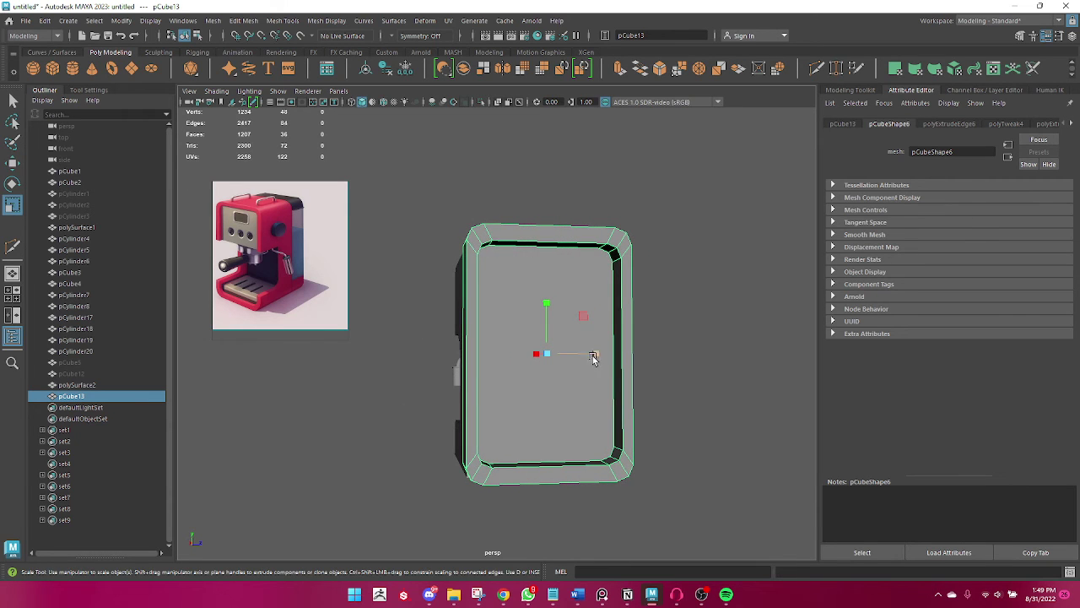
{"action": "left_click_drag", "start_coordinate": [593, 358], "coordinate": [589, 357]}
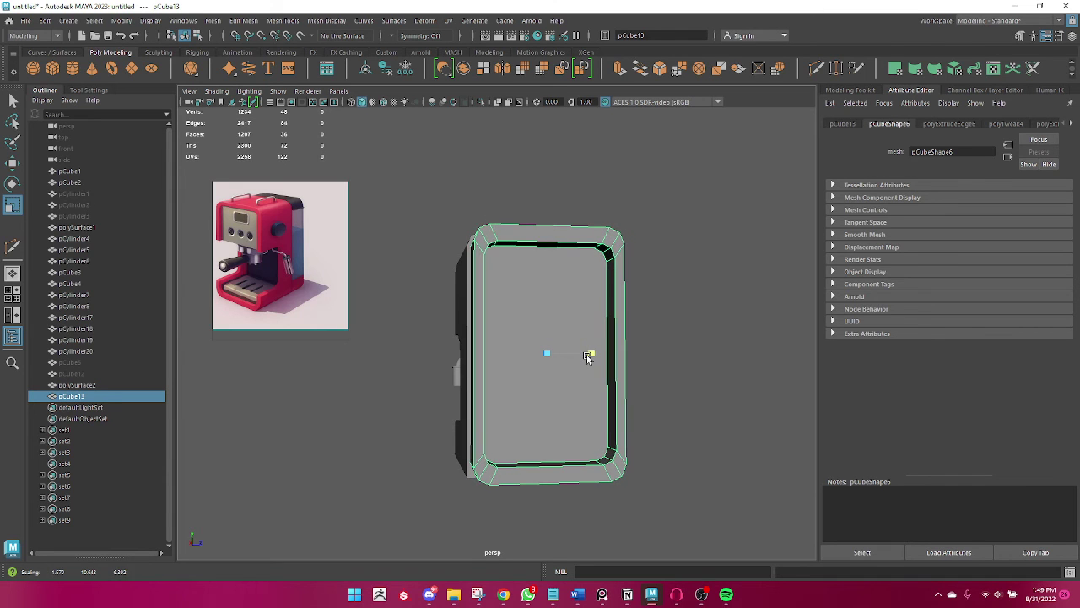
{"action": "left_click_drag", "start_coordinate": [588, 357], "coordinate": [557, 342]}
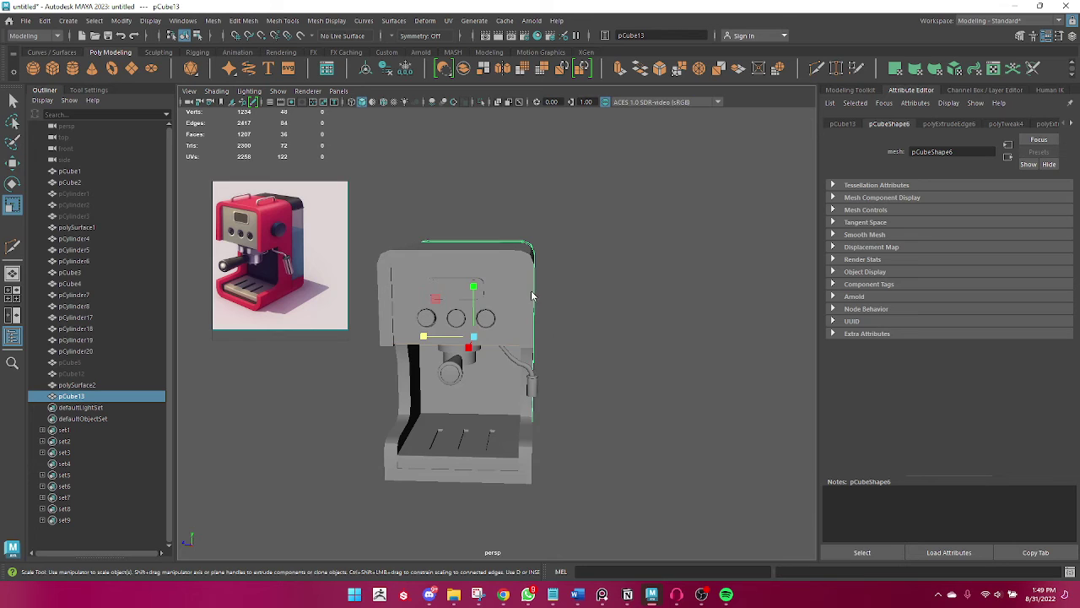
Nudge the back panel slightly down on the machine.
{"action": "left_click_drag", "start_coordinate": [532, 295], "coordinate": [602, 316], "text": "alt"}
{"action": "left_click", "coordinate": [589, 311]}
{"action": "key", "text": "w"}
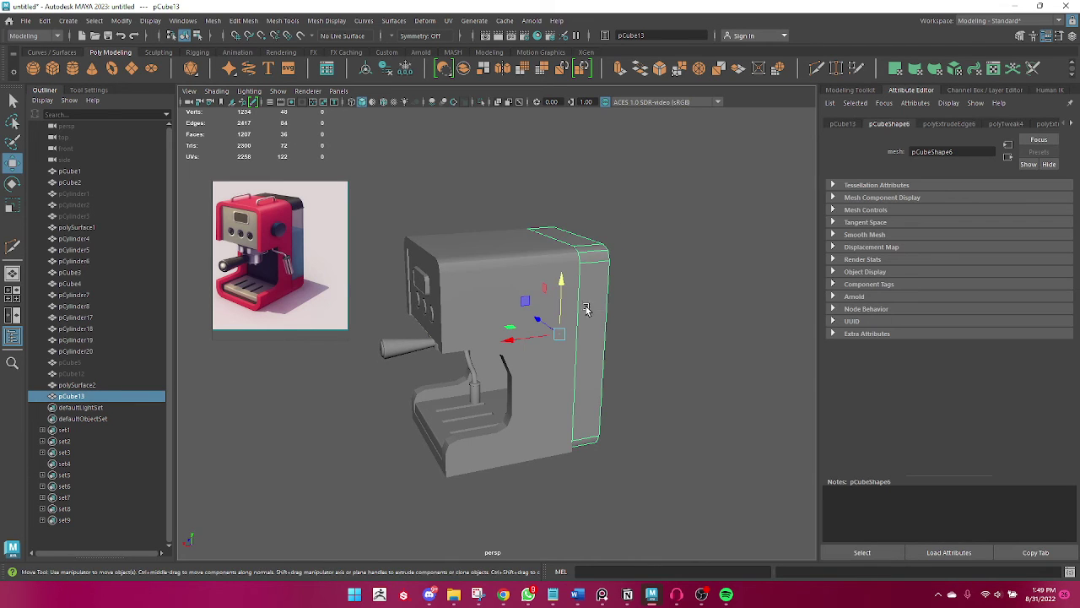
{"action": "left_click", "coordinate": [488, 53]}
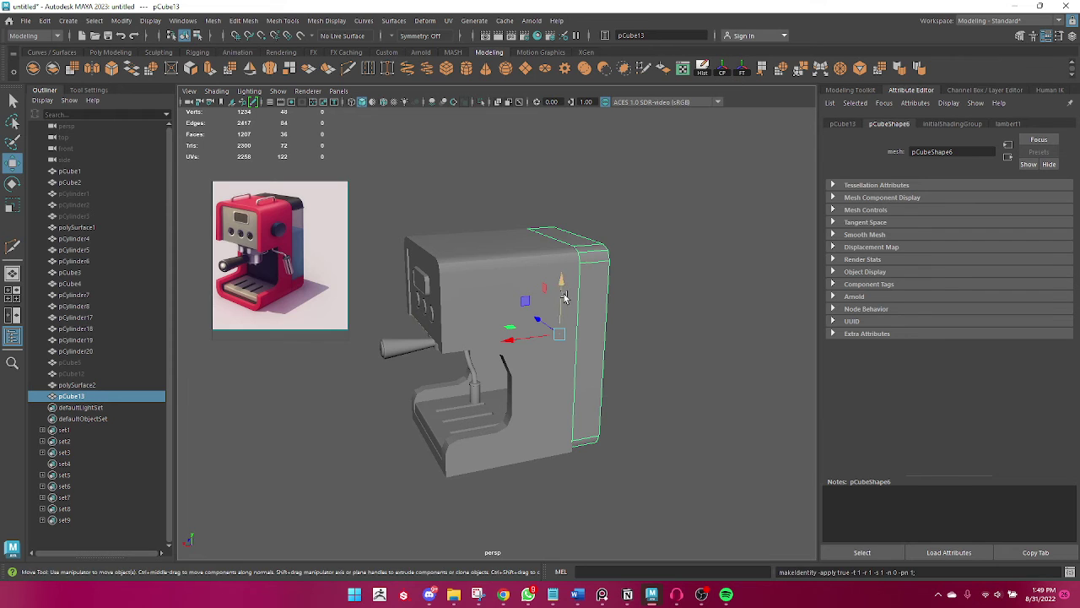
{"action": "left_click_drag", "start_coordinate": [564, 298], "coordinate": [559, 301]}
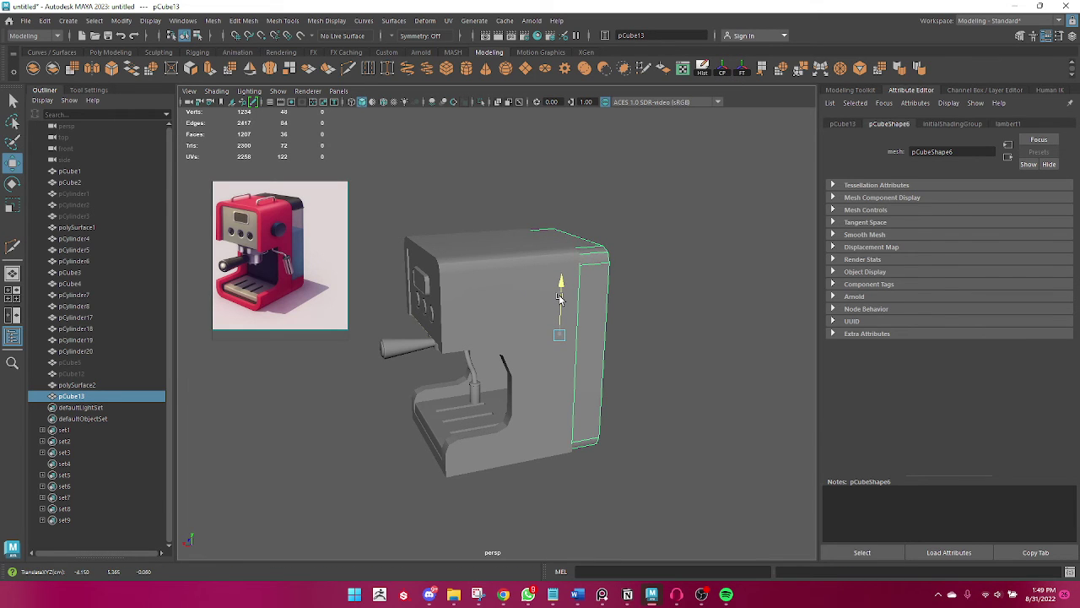
Check the panel in isolation, then view the whole machine from a straight side.
{"action": "mouse_move", "coordinate": [559, 297]}
{"action": "left_mouse_down", "text": "alt"}
{"action": "mouse_move", "coordinate": [682, 344]}
{"action": "mouse_move", "coordinate": [673, 294]}
{"action": "left_mouse_up", "text": "alt"}
{"action": "key", "text": "ctrl+1"}
{"action": "key", "text": "f"}
{"action": "scroll", "coordinate": [609, 353], "scroll_direction": "down", "scroll_amount": 3}
{"action": "left_click", "coordinate": [610, 353]}
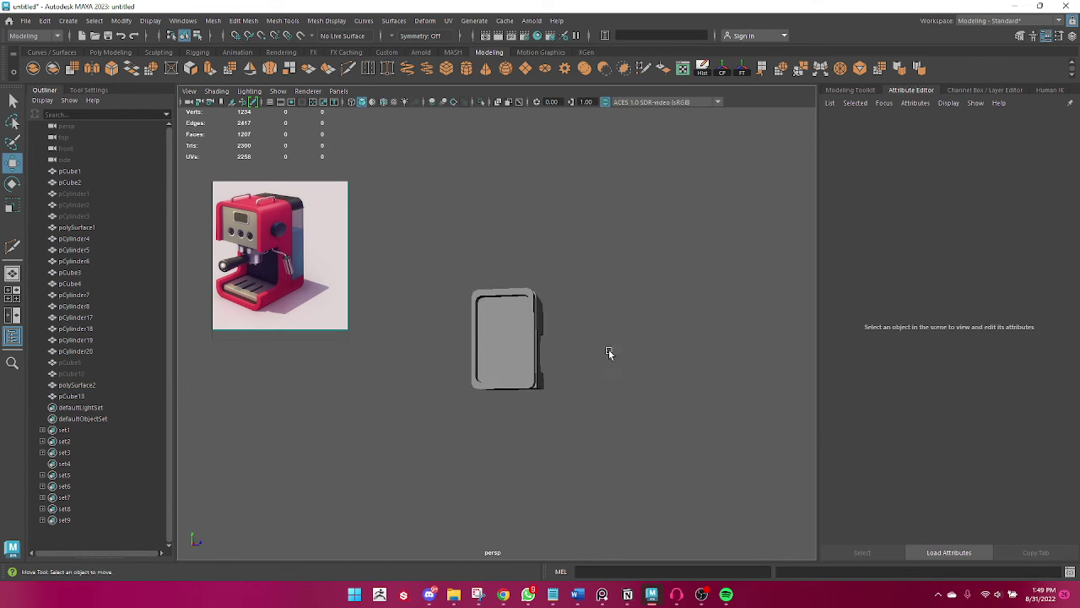
{"action": "key", "text": "ctrl+1"}
{"action": "mouse_move", "coordinate": [609, 353]}
{"action": "left_mouse_down", "text": "alt"}
{"action": "mouse_move", "coordinate": [403, 403]}
{"action": "mouse_move", "coordinate": [231, 374]}
{"action": "mouse_move", "coordinate": [707, 429]}
{"action": "mouse_move", "coordinate": [516, 426]}
{"action": "mouse_move", "coordinate": [764, 439]}
{"action": "mouse_move", "coordinate": [423, 417]}
{"action": "mouse_move", "coordinate": [745, 409]}
{"action": "mouse_move", "coordinate": [584, 410]}
{"action": "mouse_move", "coordinate": [647, 369]}
{"action": "mouse_move", "coordinate": [557, 376]}
{"action": "left_mouse_up", "text": "alt"}
{"action": "right_click_drag", "start_coordinate": [557, 376], "coordinate": [525, 379], "text": "alt"}
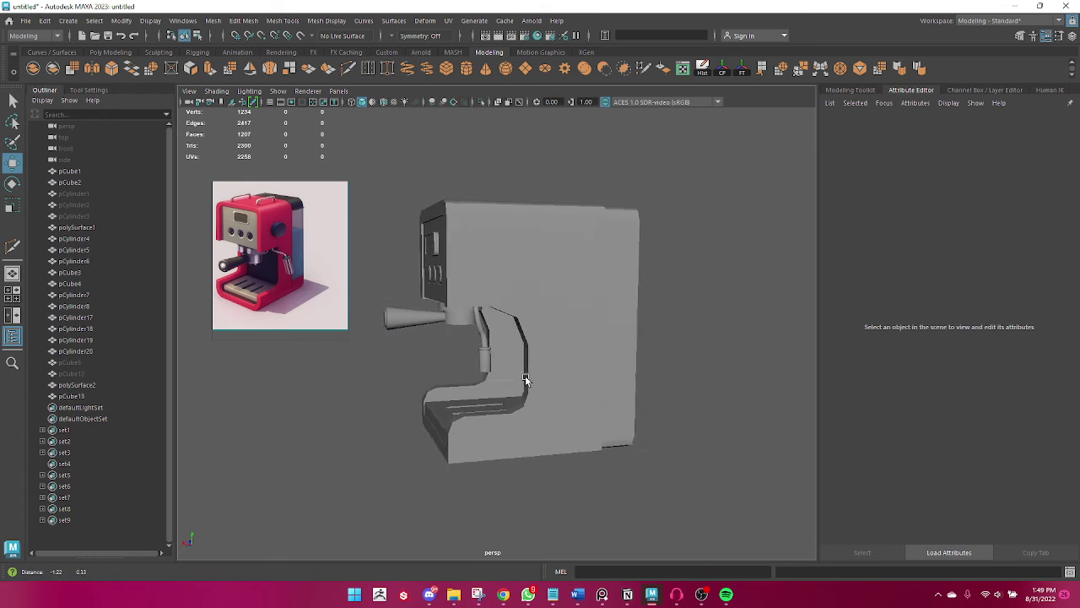
{"action": "left_click_drag", "start_coordinate": [525, 380], "coordinate": [546, 383], "text": "alt"}
Create a polygon cylinder and rotate it -90° to face sideways.
{"action": "left_click", "coordinate": [110, 52]}
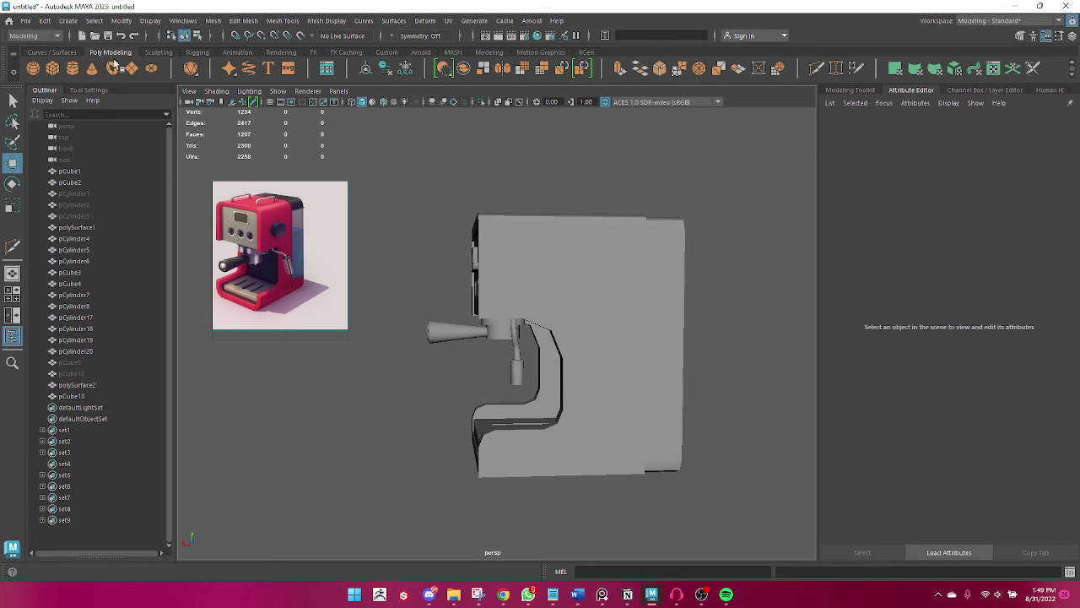
{"action": "left_click", "coordinate": [73, 69]}
{"action": "right_click_drag", "start_coordinate": [451, 366], "coordinate": [552, 410], "text": "alt"}
{"action": "mouse_move", "coordinate": [552, 411]}
{"action": "left_mouse_down", "text": "alt"}
{"action": "mouse_move", "coordinate": [535, 429]}
{"action": "mouse_move", "coordinate": [519, 386]}
{"action": "mouse_move", "coordinate": [549, 395]}
{"action": "mouse_move", "coordinate": [531, 397]}
{"action": "mouse_move", "coordinate": [527, 285]}
{"action": "left_mouse_up", "text": "alt"}
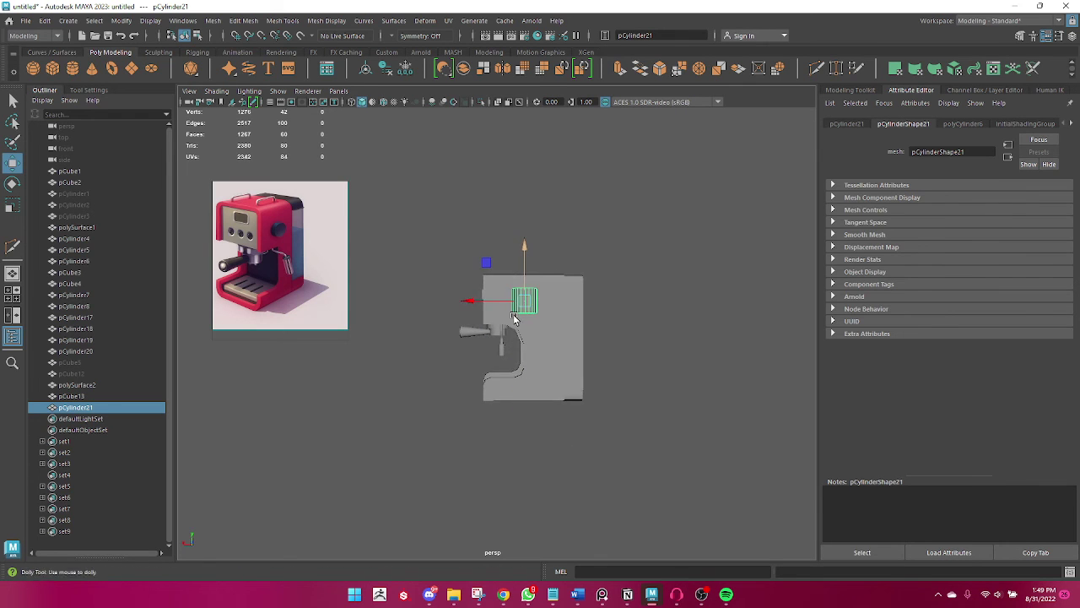
{"action": "mouse_move", "coordinate": [513, 313]}
{"action": "right_mouse_down", "text": "alt"}
{"action": "mouse_move", "coordinate": [579, 354]}
{"action": "mouse_move", "coordinate": [550, 372]}
{"action": "mouse_move", "coordinate": [606, 399]}
{"action": "right_mouse_up", "text": "alt"}
{"action": "middle_click_drag", "start_coordinate": [606, 399], "coordinate": [585, 409], "text": "alt"}
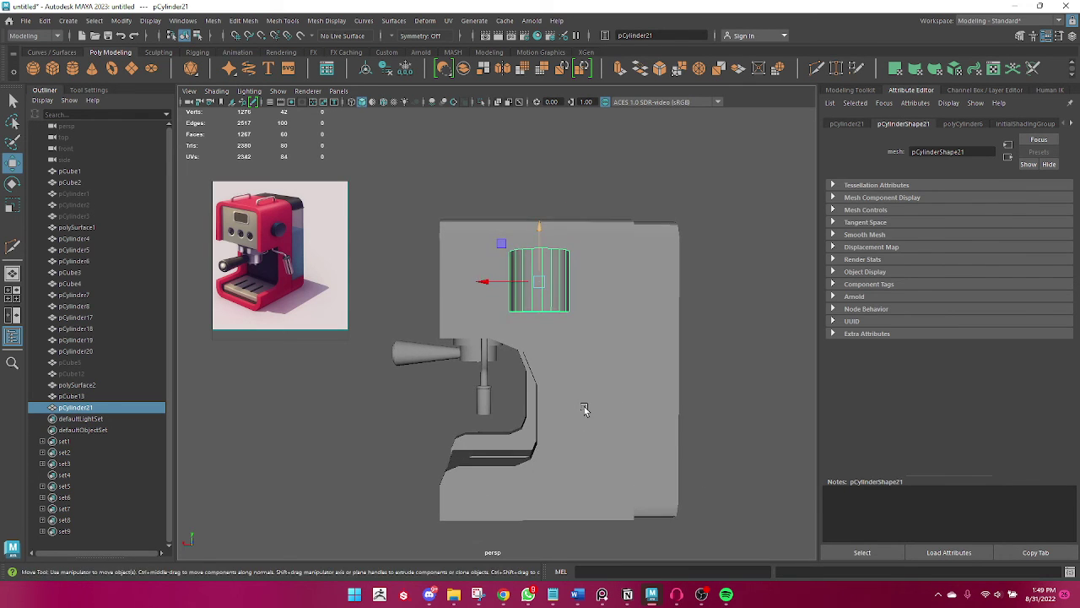
{"action": "key", "text": "e"}
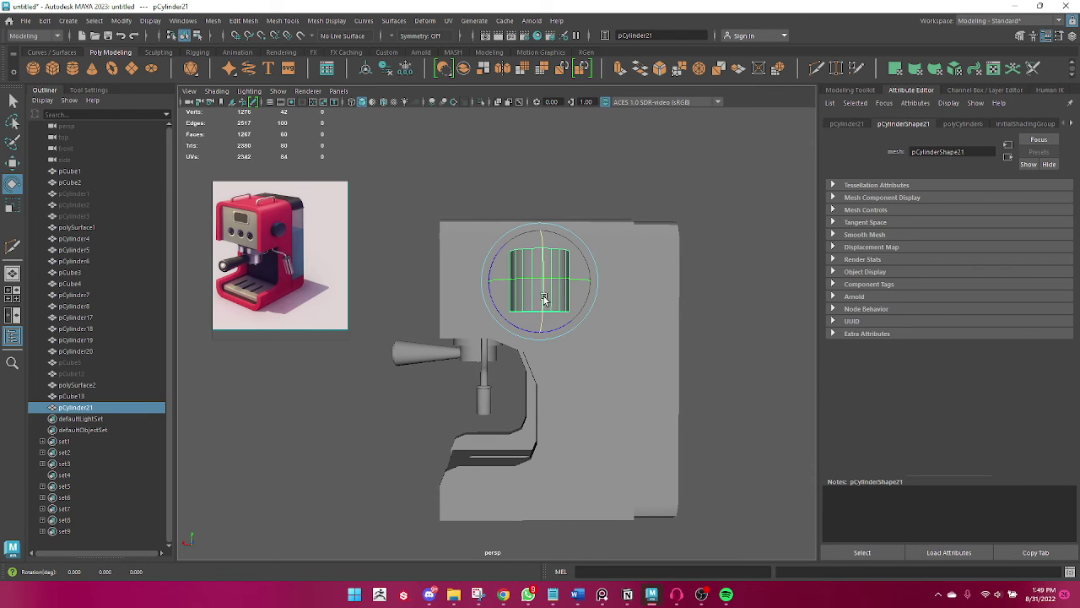
{"action": "mouse_move", "coordinate": [543, 299]}
{"action": "left_mouse_down"}
{"action": "mouse_move", "coordinate": [544, 343]}
{"action": "mouse_move", "coordinate": [465, 382]}
{"action": "left_mouse_up"}
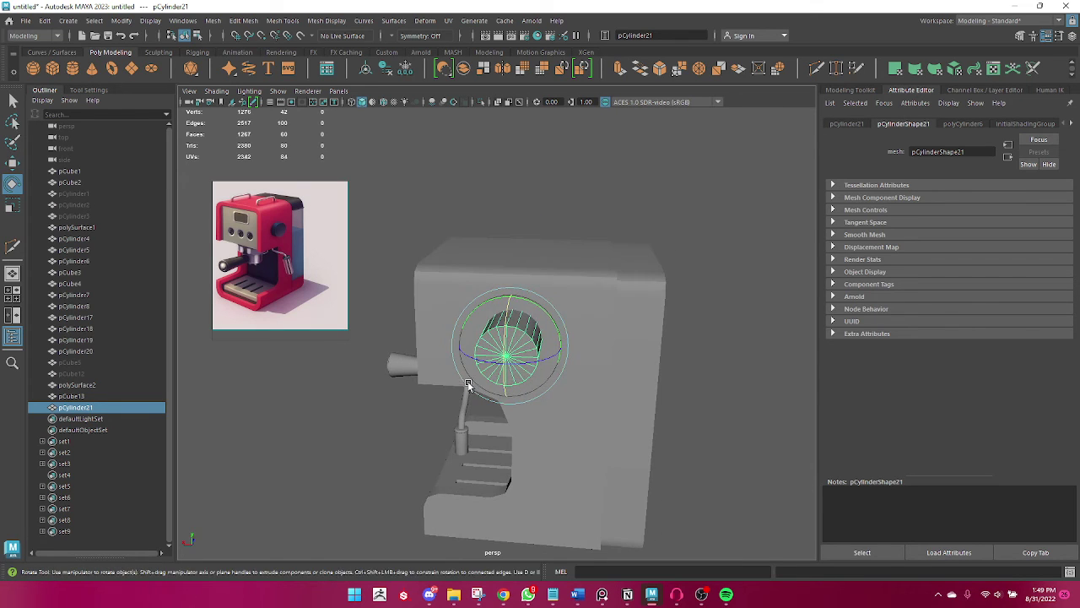
Squash the cylinder into a small flat disc forming the side knob.
{"action": "key", "text": "r"}
{"action": "left_click_drag", "start_coordinate": [529, 362], "coordinate": [478, 396], "text": "alt"}
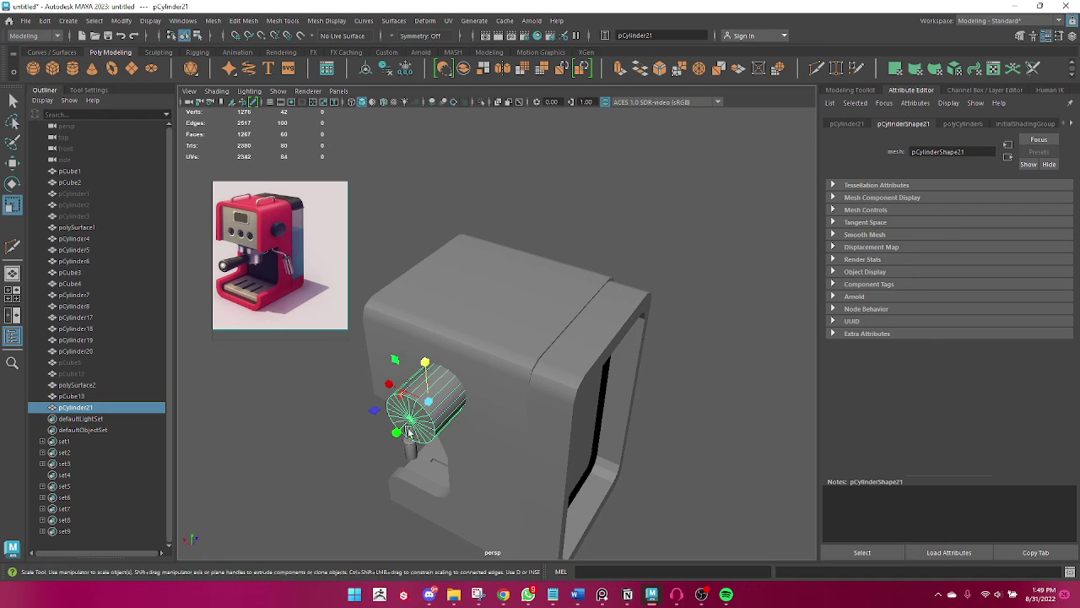
{"action": "mouse_move", "coordinate": [395, 432]}
{"action": "left_mouse_down"}
{"action": "mouse_move", "coordinate": [419, 428]}
{"action": "mouse_move", "coordinate": [431, 404]}
{"action": "left_mouse_up"}
{"action": "key", "text": "w"}
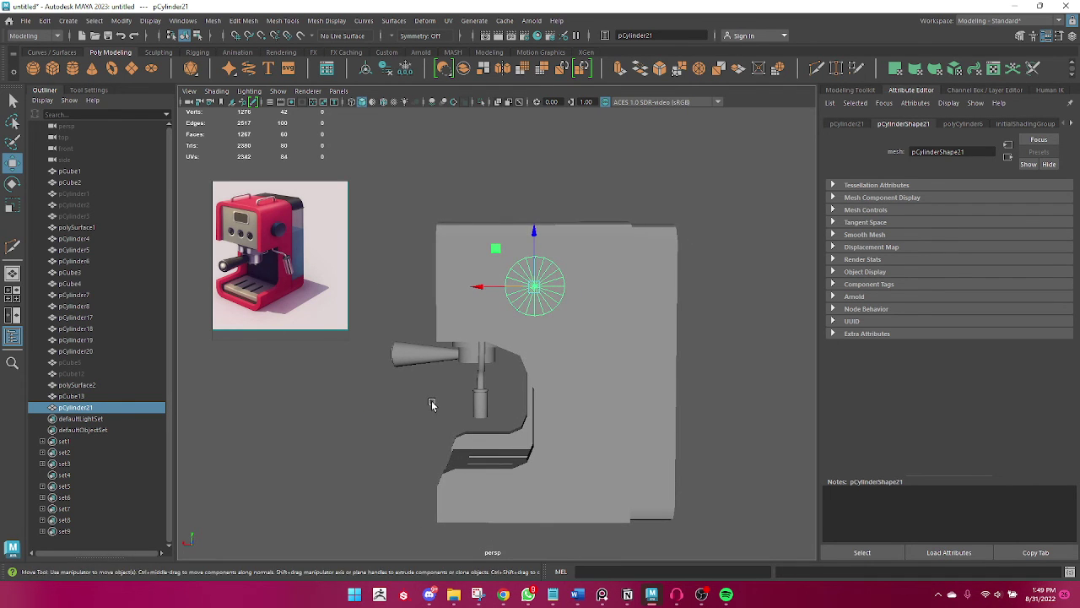
{"action": "key", "text": "r"}
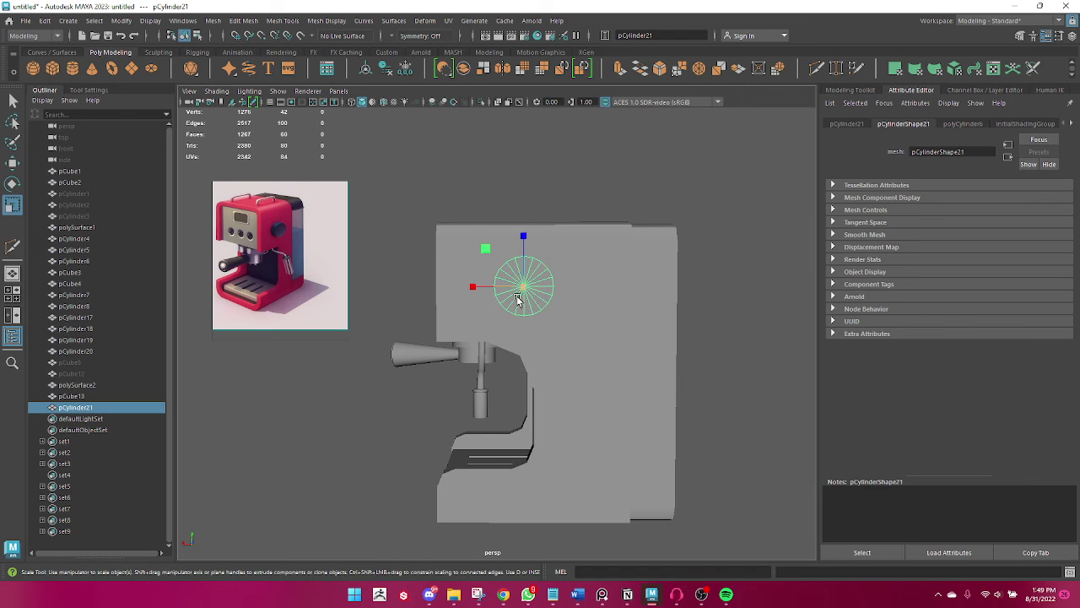
{"action": "left_click_drag", "start_coordinate": [525, 288], "coordinate": [519, 289]}
{"action": "left_click", "coordinate": [520, 289], "text": "ctrl"}
{"action": "mouse_move", "coordinate": [580, 371]}
{"action": "left_mouse_down", "text": "alt"}
{"action": "mouse_move", "coordinate": [688, 426]}
{"action": "mouse_move", "coordinate": [883, 426]}
{"action": "mouse_move", "coordinate": [1008, 405]}
{"action": "mouse_move", "coordinate": [430, 460]}
{"action": "mouse_move", "coordinate": [251, 436]}
{"action": "mouse_move", "coordinate": [424, 458]}
{"action": "mouse_move", "coordinate": [444, 419]}
{"action": "mouse_move", "coordinate": [535, 448]}
{"action": "mouse_move", "coordinate": [473, 451]}
{"action": "mouse_move", "coordinate": [494, 463]}
{"action": "mouse_move", "coordinate": [552, 464]}
{"action": "mouse_move", "coordinate": [530, 462]}
{"action": "mouse_move", "coordinate": [480, 258]}
{"action": "left_mouse_up", "text": "alt"}
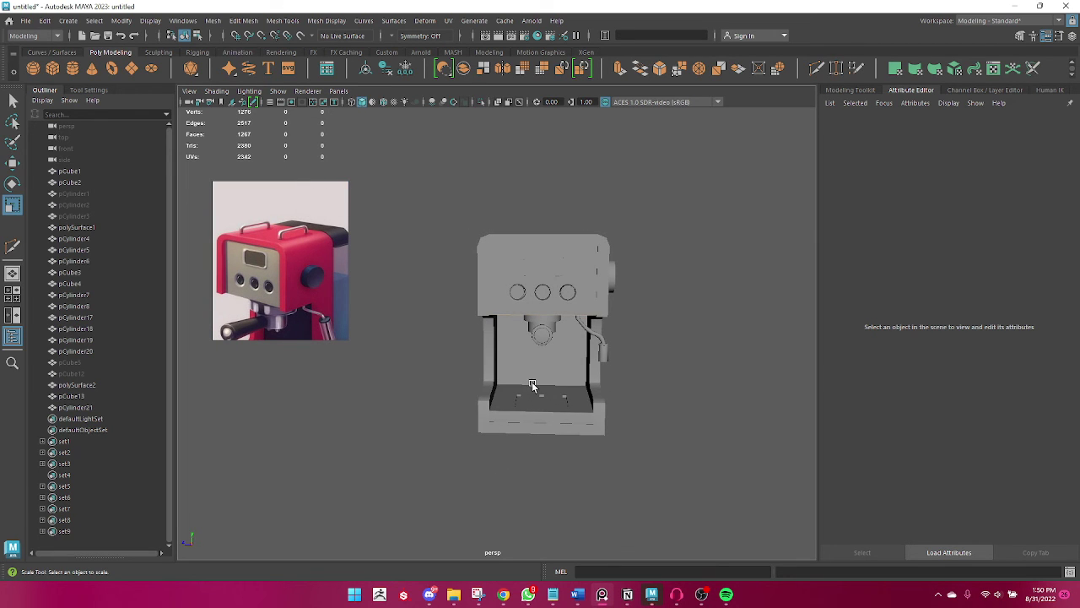
{"action": "mouse_move", "coordinate": [533, 384]}
{"action": "left_mouse_down", "text": "alt"}
{"action": "mouse_move", "coordinate": [458, 379]}
{"action": "mouse_move", "coordinate": [667, 384]}
{"action": "mouse_move", "coordinate": [555, 406]}
{"action": "mouse_move", "coordinate": [620, 412]}
{"action": "mouse_move", "coordinate": [536, 427]}
{"action": "mouse_move", "coordinate": [567, 446]}
{"action": "mouse_move", "coordinate": [522, 439]}
{"action": "mouse_move", "coordinate": [577, 458]}
{"action": "mouse_move", "coordinate": [683, 419]}
{"action": "mouse_move", "coordinate": [488, 428]}
{"action": "mouse_move", "coordinate": [584, 425]}
{"action": "mouse_move", "coordinate": [550, 428]}
{"action": "left_mouse_up", "text": "alt"}
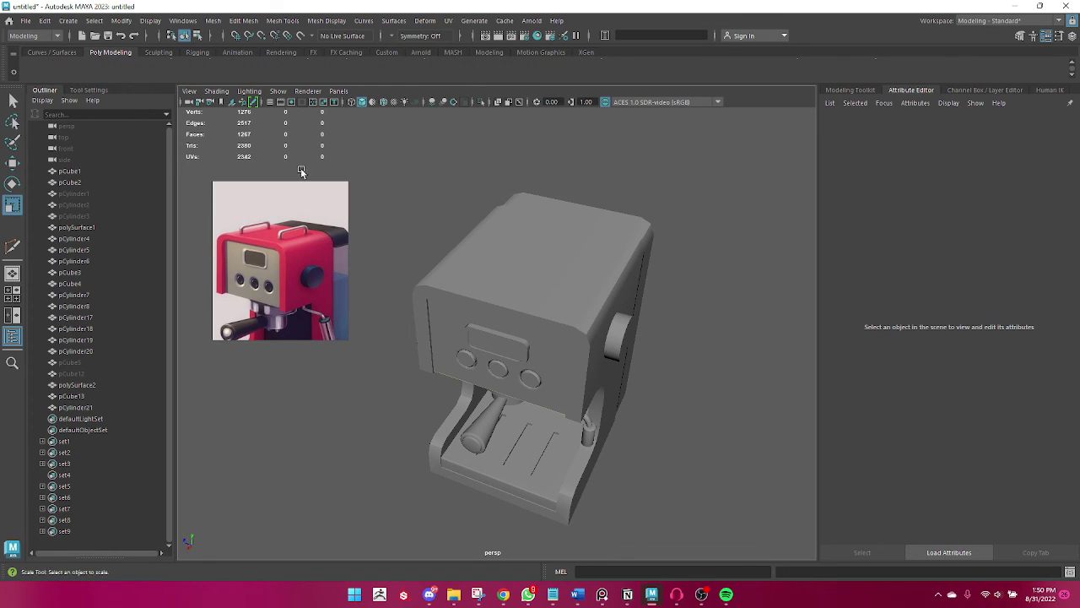
{"action": "mouse_move", "coordinate": [574, 338]}
{"action": "left_mouse_down", "text": "alt"}
{"action": "mouse_move", "coordinate": [441, 302]}
{"action": "mouse_move", "coordinate": [163, 158]}
{"action": "left_mouse_up", "text": "alt"}
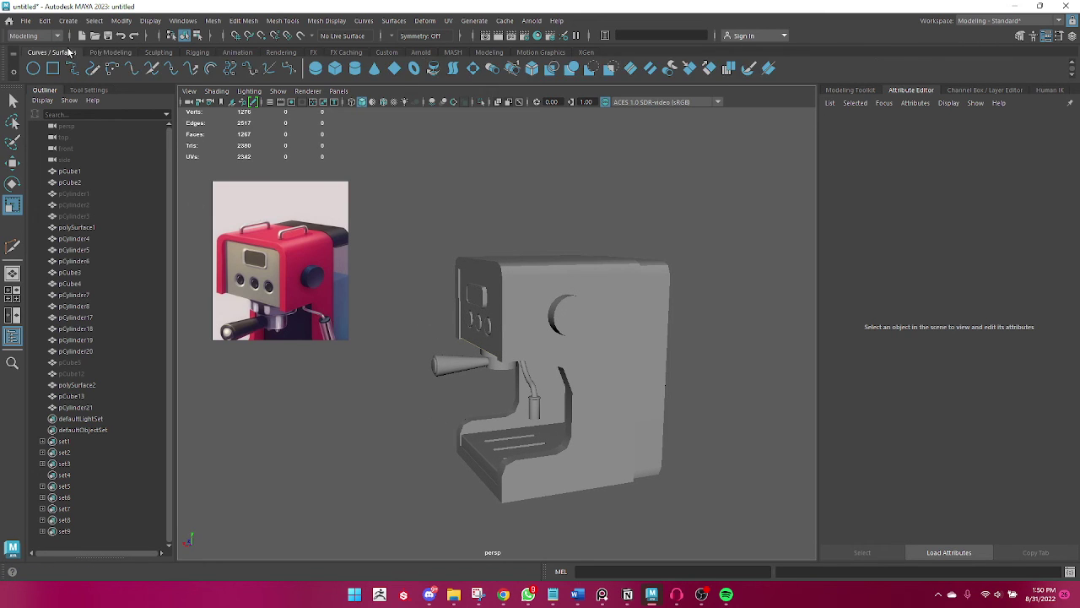
{"action": "left_click", "coordinate": [489, 52]}
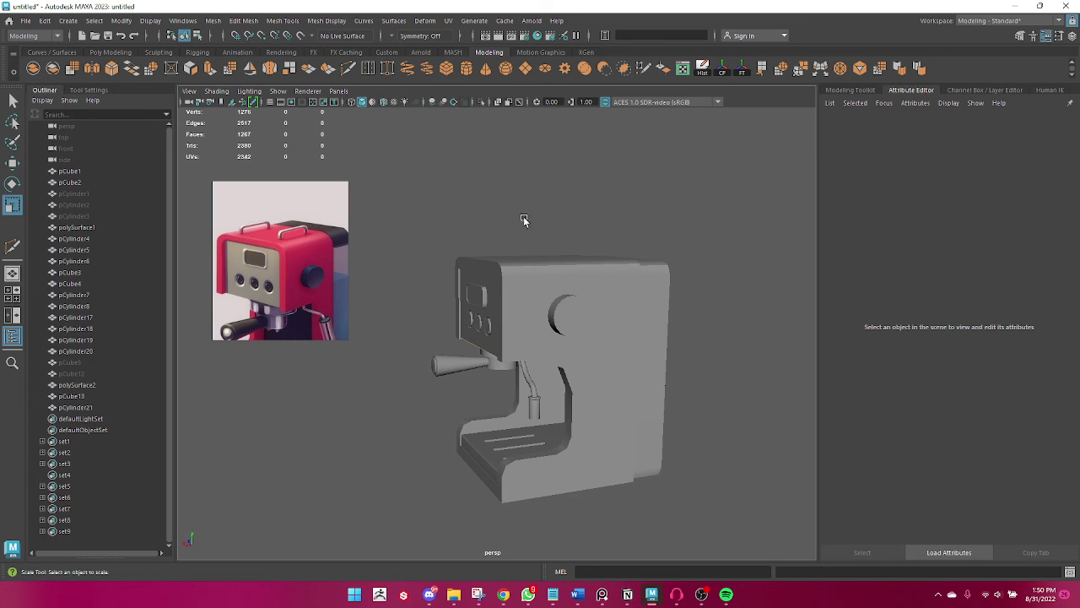
{"action": "left_click", "coordinate": [545, 268]}
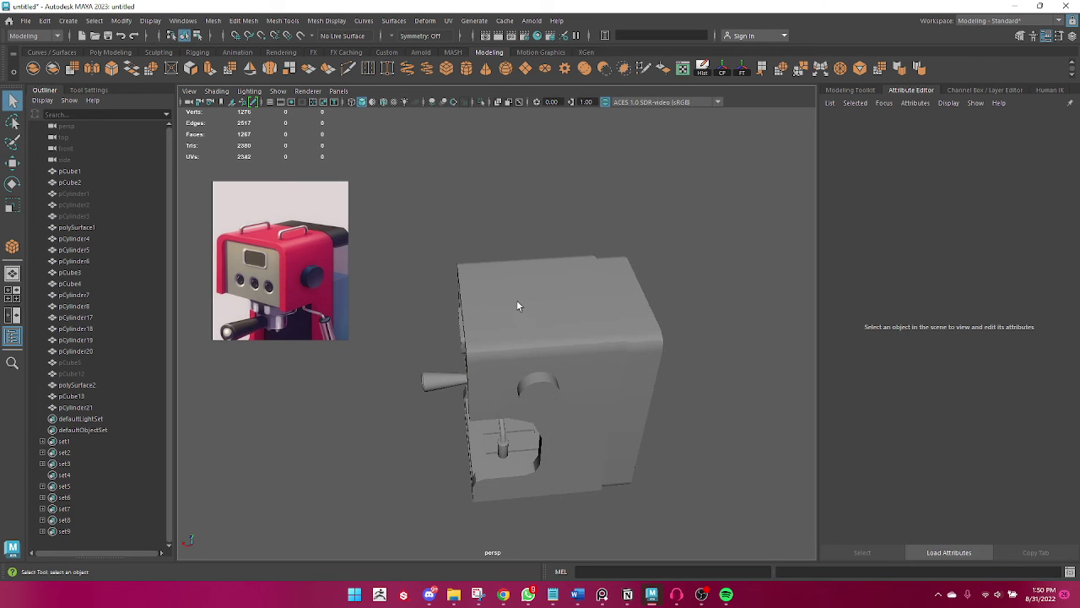
{"action": "right_click_drag", "start_coordinate": [541, 260], "coordinate": [598, 229]}
{"action": "left_click", "coordinate": [503, 323]}
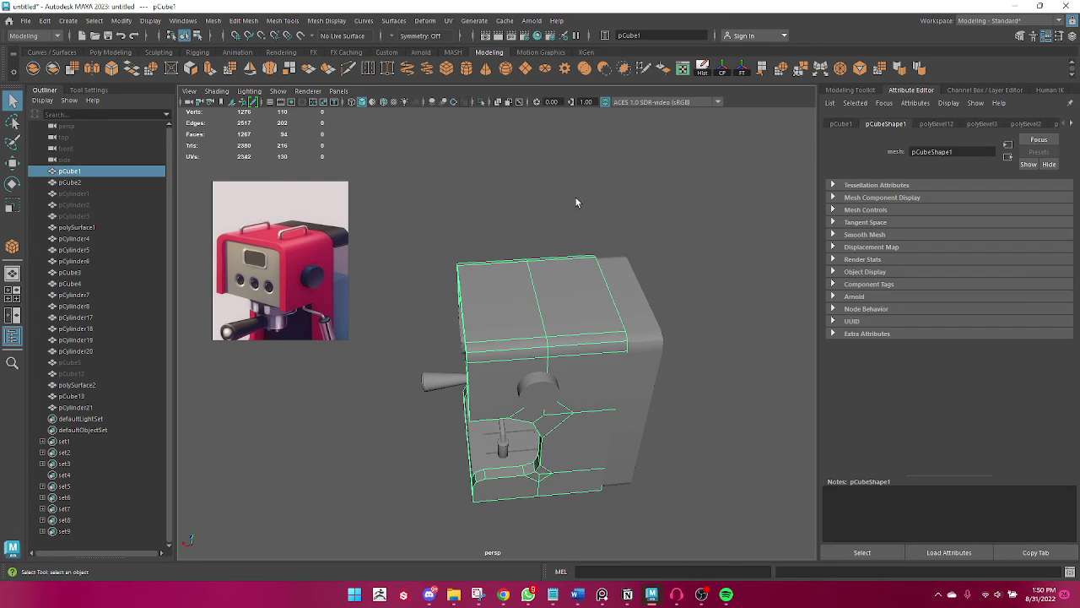
{"action": "key", "text": "Delete"}
{"action": "left_click_drag", "start_coordinate": [560, 328], "coordinate": [595, 317], "text": "alt"}
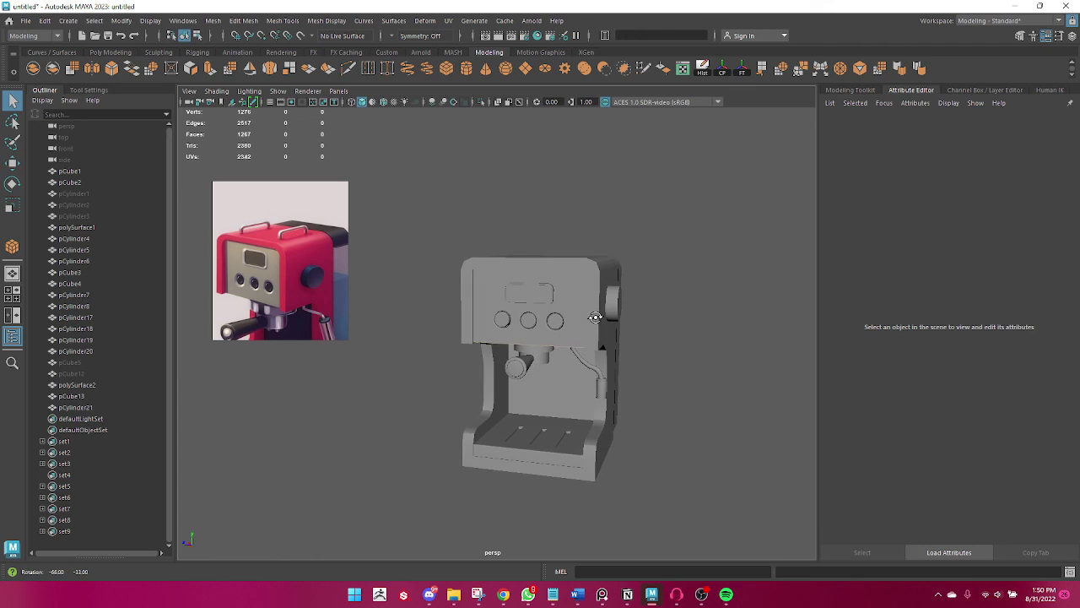
{"action": "left_click", "coordinate": [107, 55]}
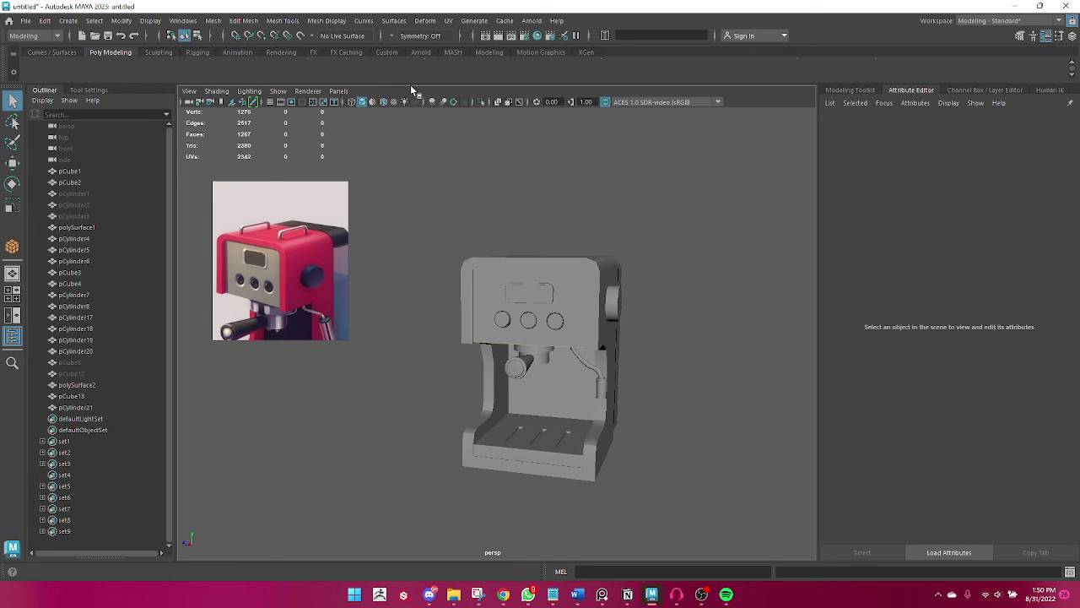
{"action": "left_click", "coordinate": [539, 53]}
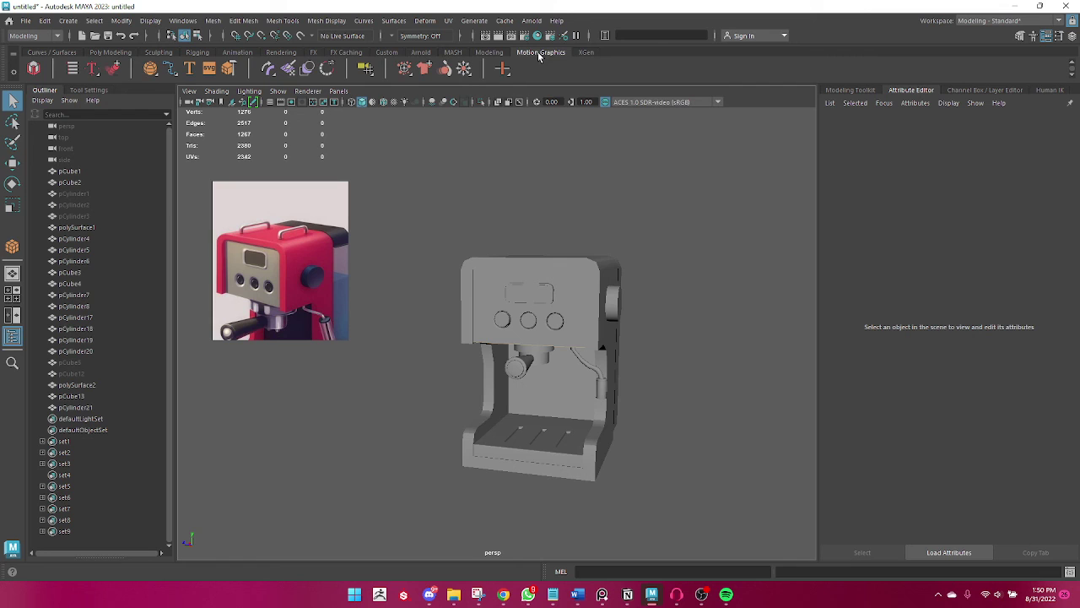
{"action": "left_click", "coordinate": [490, 52]}
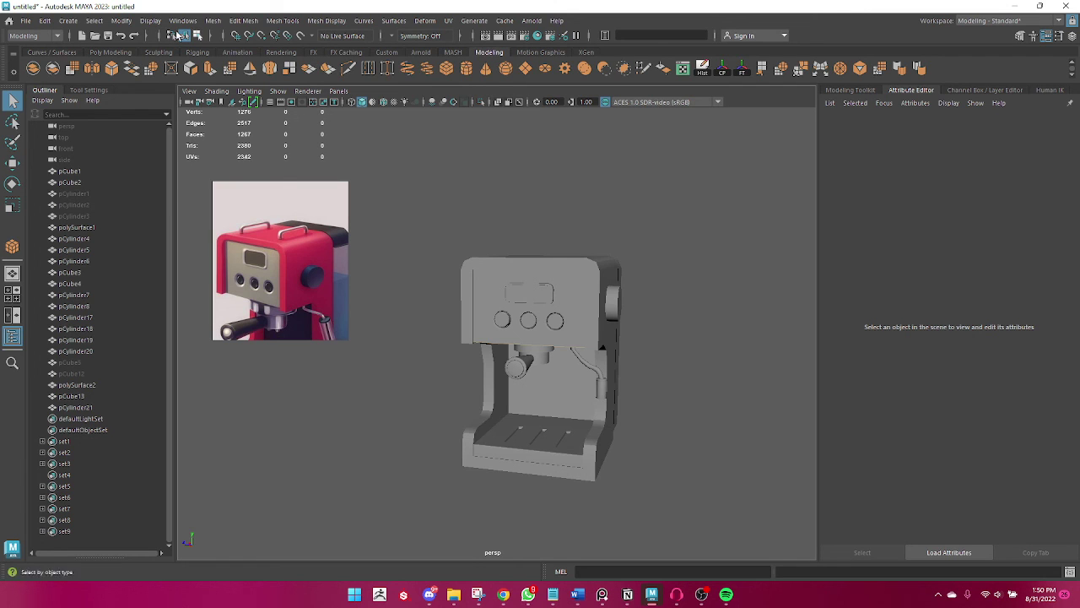
Create a polygon cube, place it on the machine's top, and scale it down.
{"action": "left_click", "coordinate": [73, 24]}
{"action": "mouse_move", "coordinate": [103, 62]}
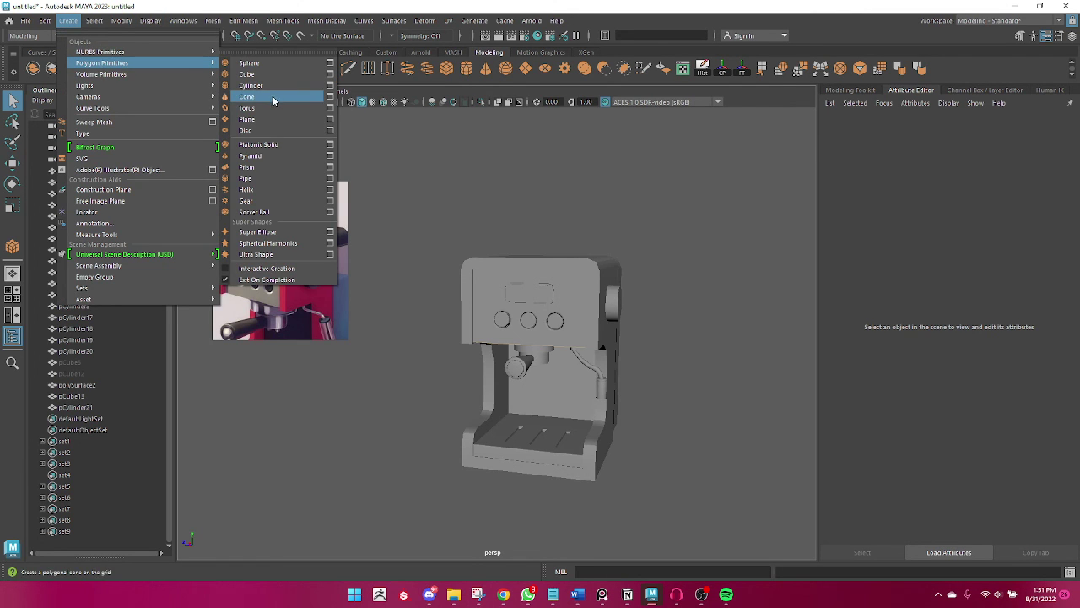
{"action": "left_click", "coordinate": [259, 74]}
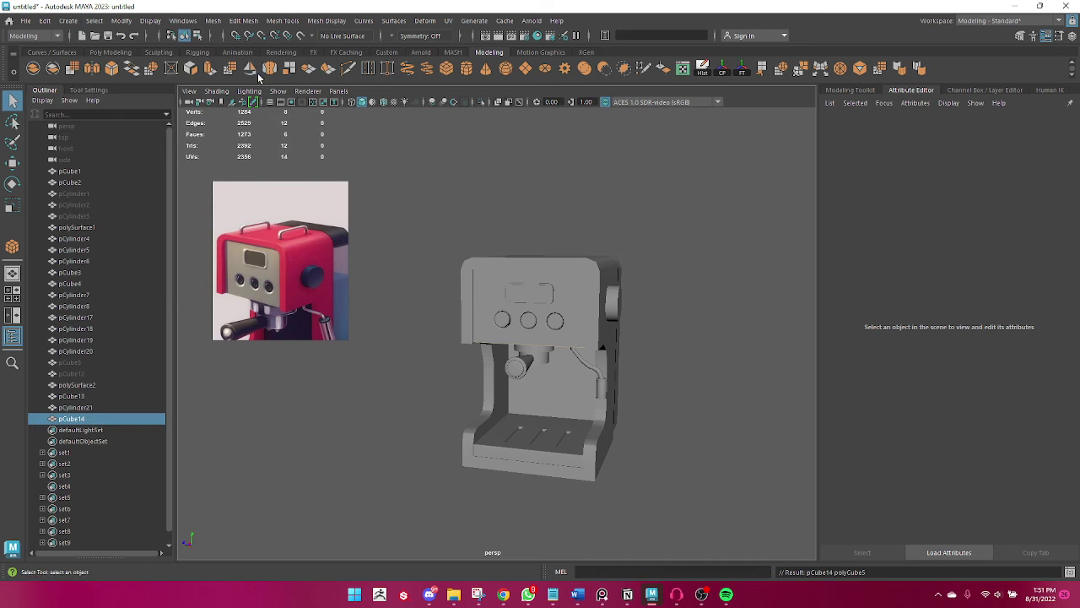
{"action": "key", "text": "w"}
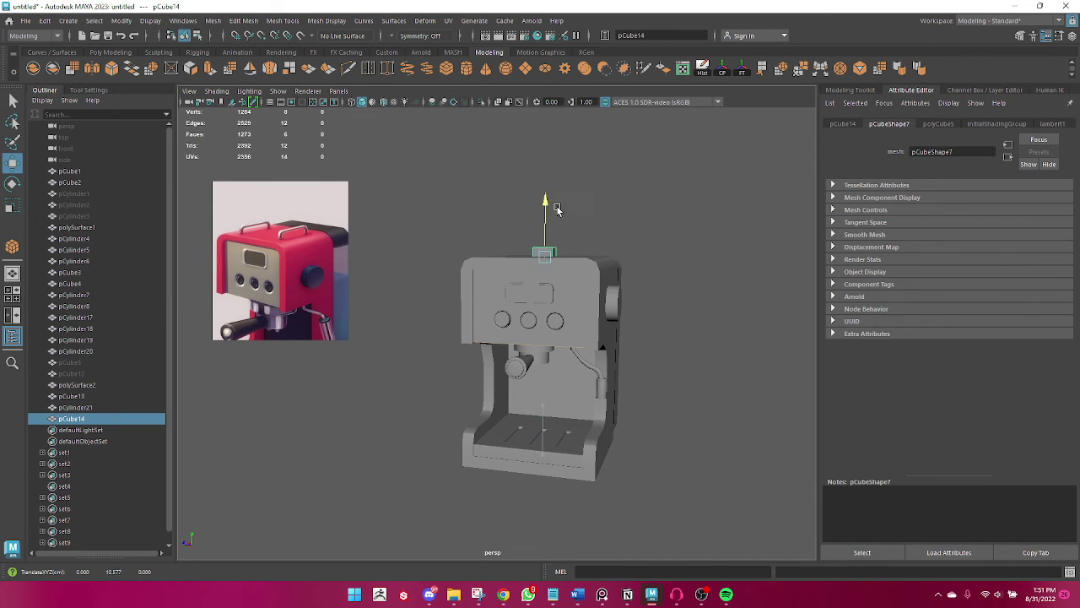
{"action": "left_click_drag", "start_coordinate": [521, 272], "coordinate": [474, 381], "text": "alt"}
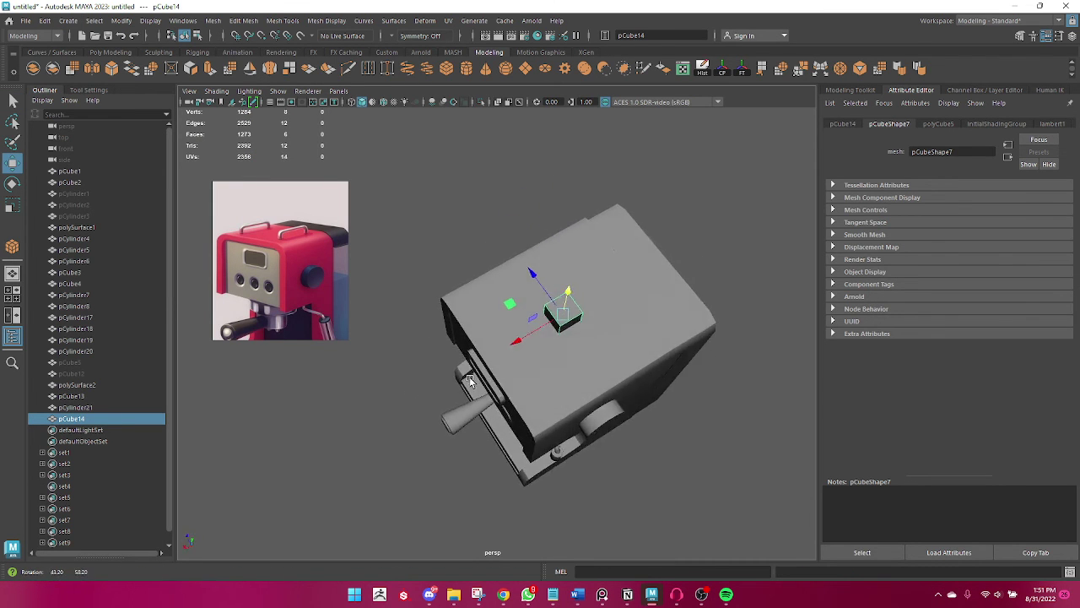
{"action": "left_click_drag", "start_coordinate": [541, 291], "coordinate": [567, 319]}
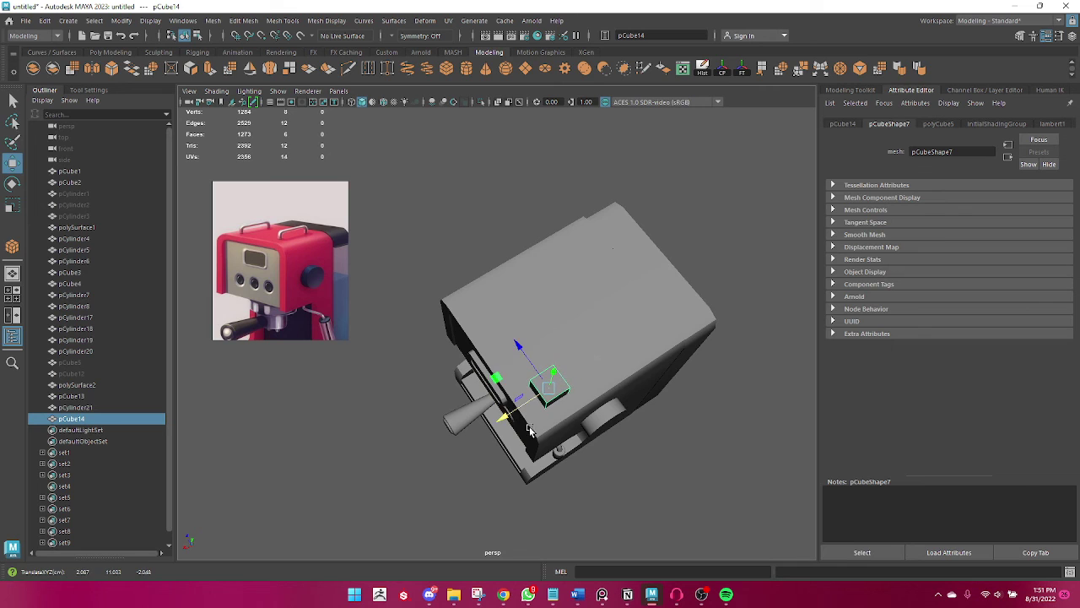
{"action": "left_click_drag", "start_coordinate": [529, 430], "coordinate": [525, 379], "text": "alt"}
{"action": "key", "text": "r"}
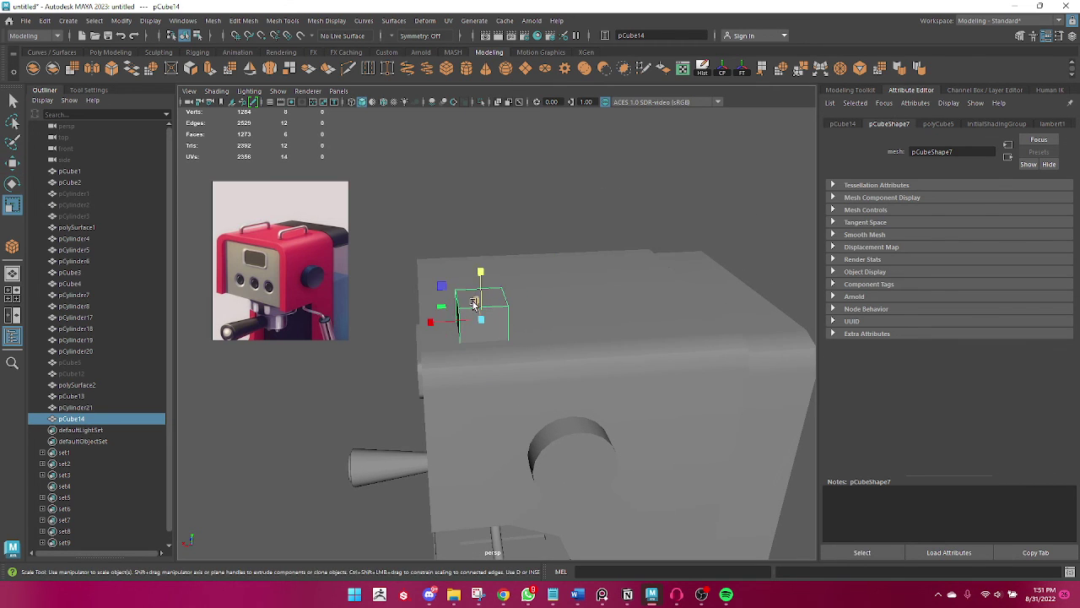
{"action": "mouse_move", "coordinate": [473, 304]}
{"action": "left_mouse_down"}
{"action": "mouse_move", "coordinate": [460, 329]}
{"action": "mouse_move", "coordinate": [487, 349]}
{"action": "left_mouse_up"}
{"action": "right_click_drag", "start_coordinate": [487, 349], "coordinate": [513, 357], "text": "alt"}
{"action": "key", "text": "w"}
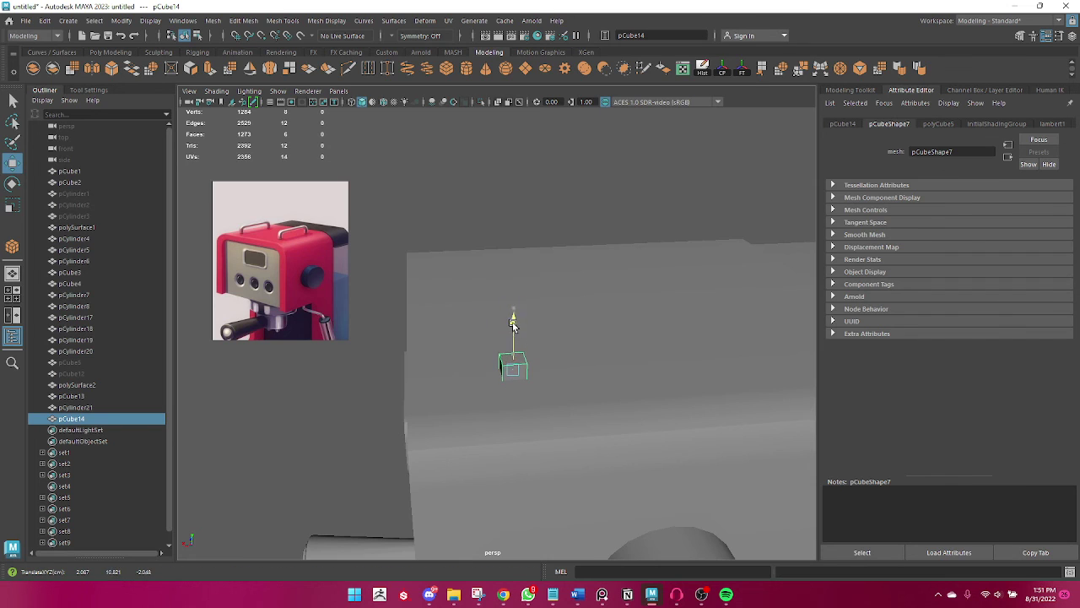
Extrude the cube's top face upward into a tall thin post.
{"action": "mouse_move", "coordinate": [517, 359]}
{"action": "left_mouse_down", "text": "alt"}
{"action": "mouse_move", "coordinate": [525, 368]}
{"action": "mouse_move", "coordinate": [524, 241]}
{"action": "left_mouse_up", "text": "alt"}
{"action": "right_click", "coordinate": [525, 368]}
{"action": "left_click", "coordinate": [524, 295]}
{"action": "left_click", "coordinate": [523, 376]}
{"action": "key", "text": "ctrl+e"}
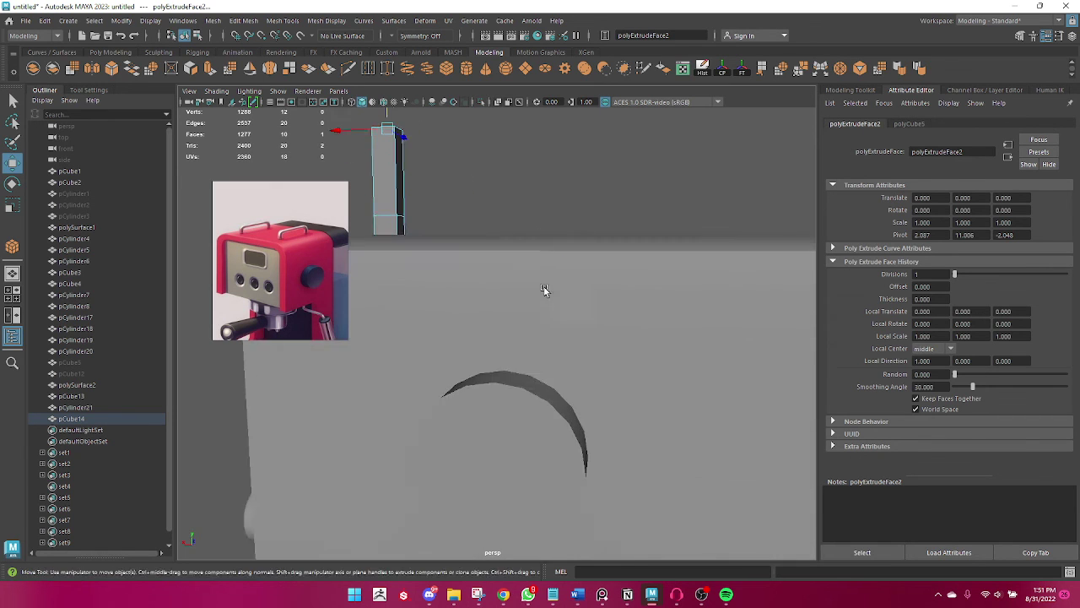
{"action": "left_click_drag", "start_coordinate": [545, 292], "coordinate": [574, 361], "text": "alt"}
{"action": "key", "text": "q"}
{"action": "right_click", "coordinate": [426, 270]}
{"action": "left_click", "coordinate": [458, 272]}
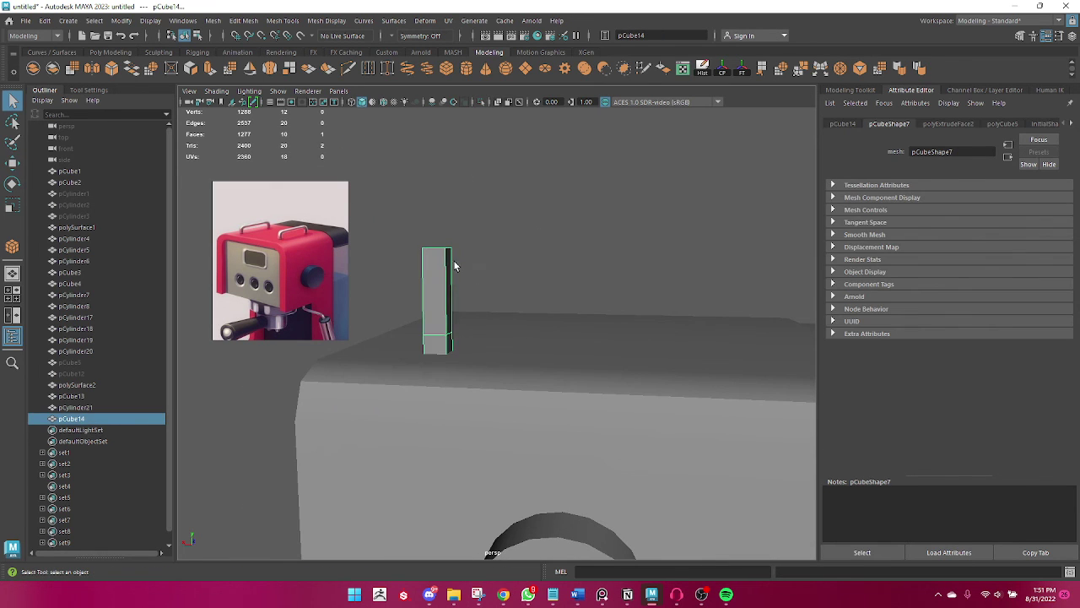
{"action": "left_click_drag", "start_coordinate": [472, 279], "coordinate": [507, 346], "text": "alt"}
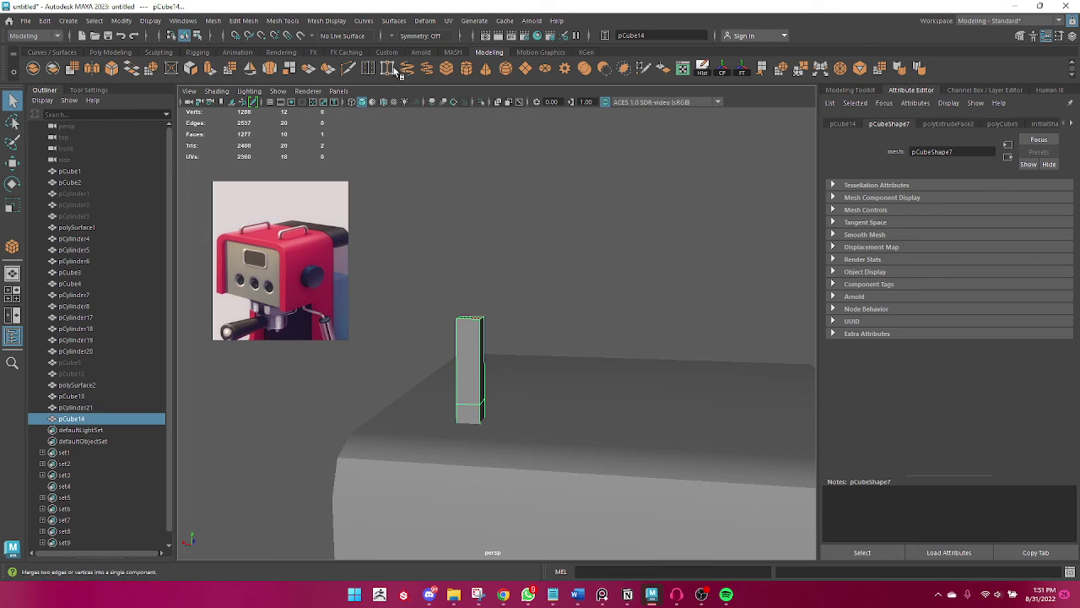
{"action": "left_click", "coordinate": [350, 68]}
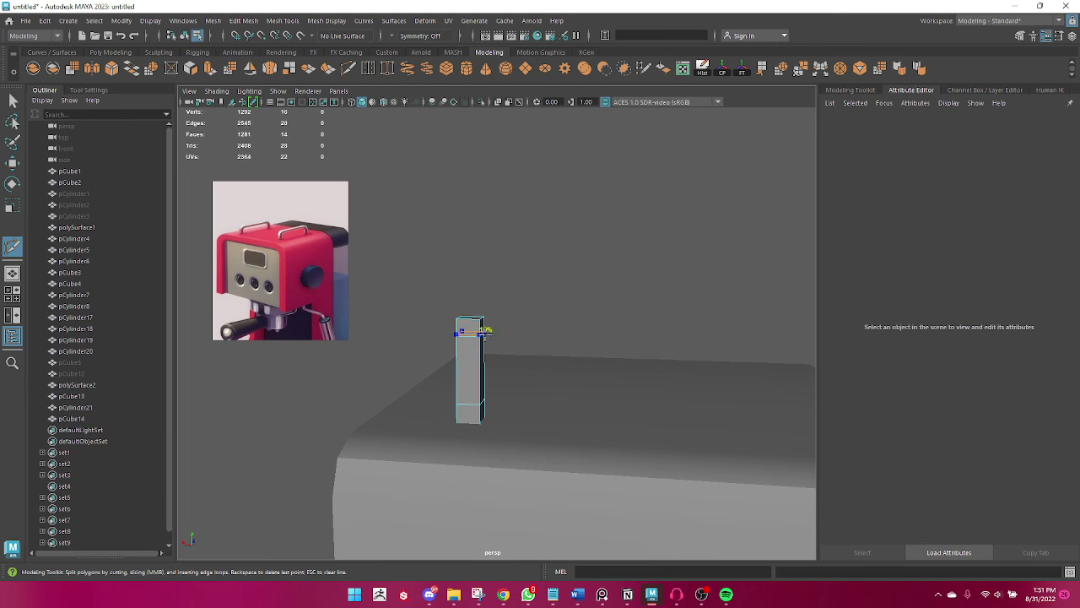
Add an edge loop near the post's top and pull a face sideways into an arm.
{"action": "left_click", "coordinate": [484, 332]}
{"action": "key", "text": "q"}
{"action": "mouse_move", "coordinate": [523, 333]}
{"action": "left_mouse_down", "text": "alt"}
{"action": "mouse_move", "coordinate": [460, 350]}
{"action": "mouse_move", "coordinate": [518, 414]}
{"action": "mouse_move", "coordinate": [379, 380]}
{"action": "left_mouse_up", "text": "alt"}
{"action": "right_click", "coordinate": [432, 346]}
{"action": "left_click", "coordinate": [434, 348]}
{"action": "key", "text": "w"}
{"action": "left_click_drag", "start_coordinate": [388, 282], "coordinate": [462, 270], "text": "shift"}
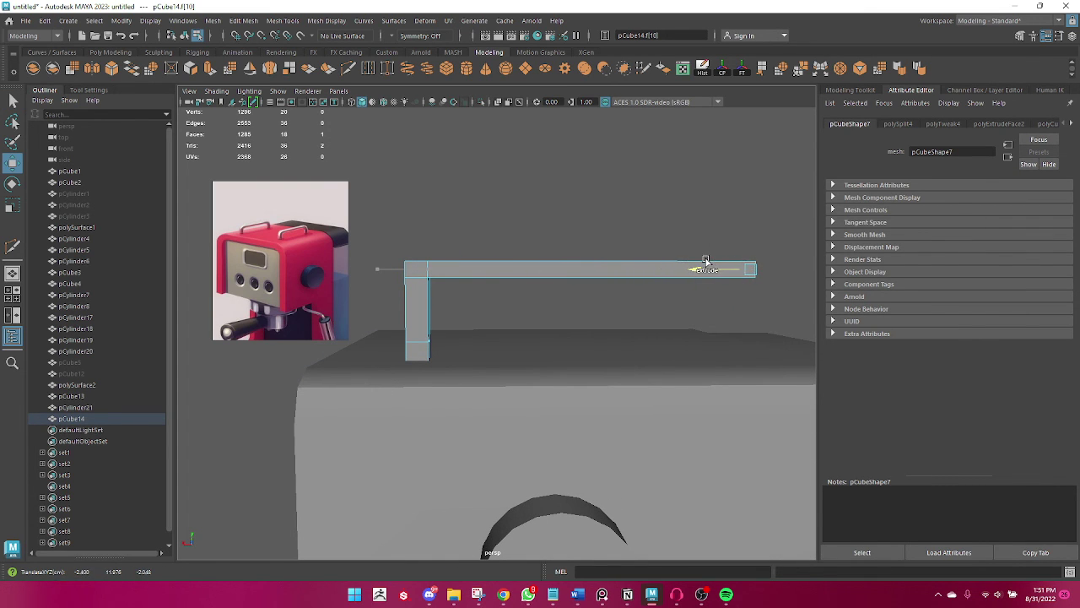
{"action": "mouse_move", "coordinate": [678, 332]}
{"action": "left_mouse_down", "text": "alt"}
{"action": "mouse_move", "coordinate": [558, 343]}
{"action": "mouse_move", "coordinate": [512, 331]}
{"action": "left_mouse_up", "text": "alt"}
{"action": "key", "text": "q"}
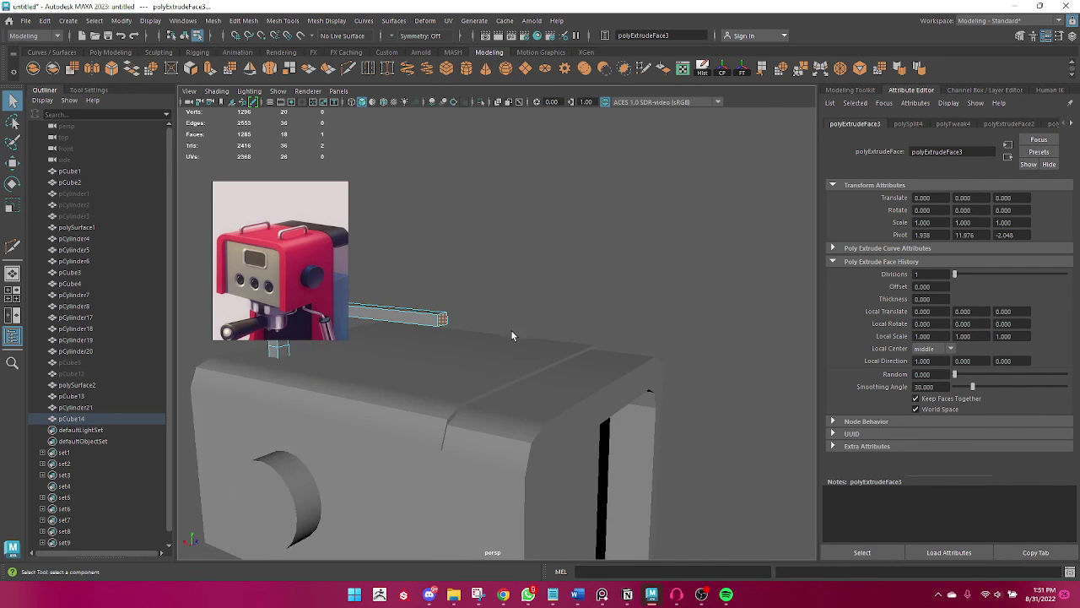
{"action": "mouse_move", "coordinate": [512, 331]}
{"action": "right_mouse_down", "text": "alt"}
{"action": "mouse_move", "coordinate": [542, 368]}
{"action": "mouse_move", "coordinate": [591, 385]}
{"action": "right_mouse_up", "text": "alt"}
Use Multi-Cut on the horizontal arm, orbiting to line up its edge.
{"action": "left_click", "coordinate": [704, 272]}
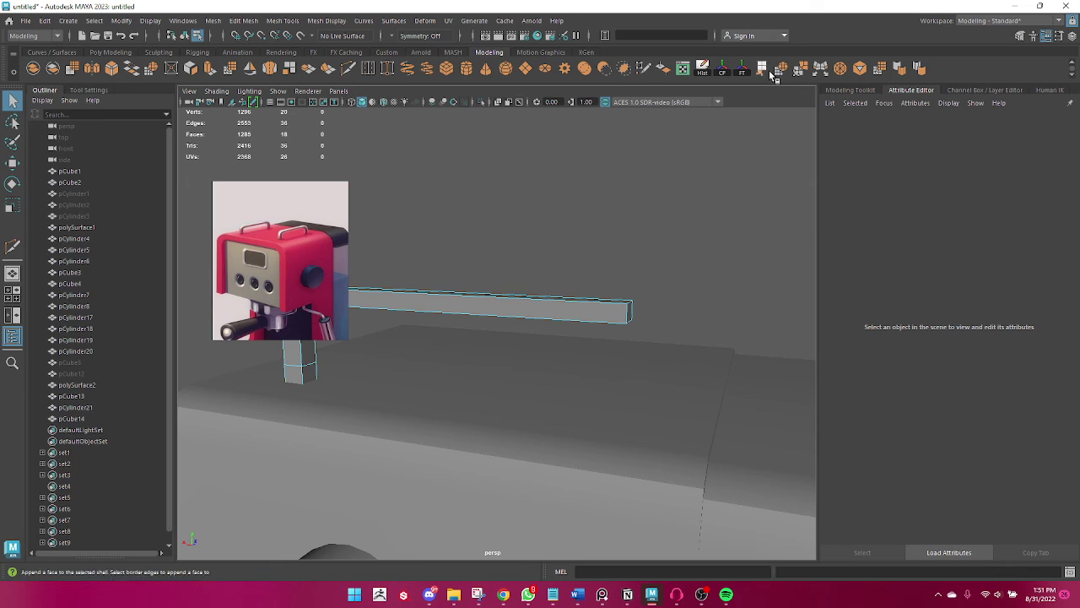
{"action": "left_click", "coordinate": [353, 73]}
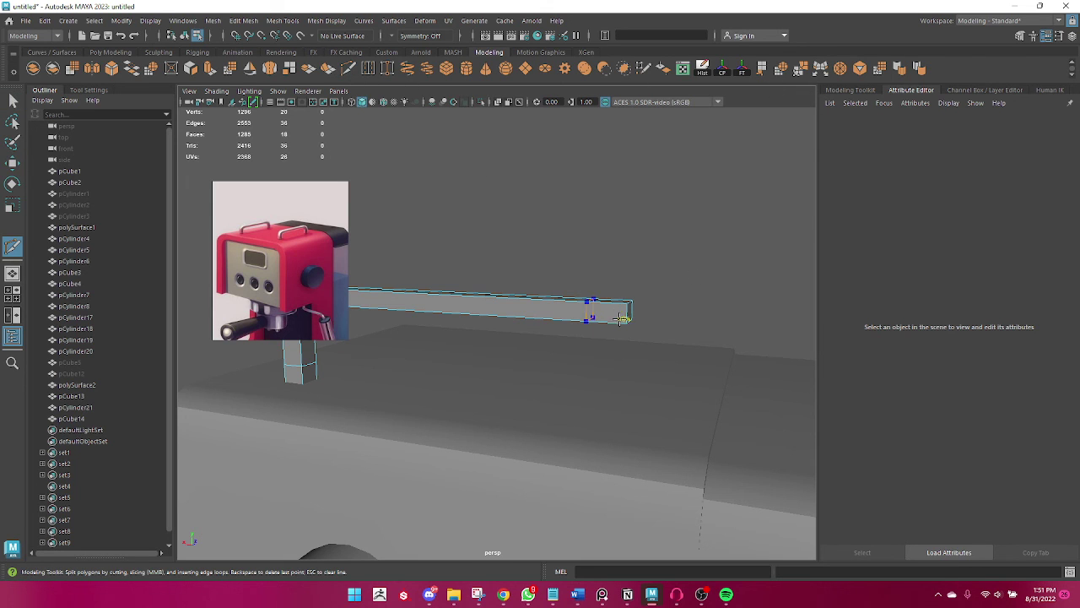
{"action": "mouse_move", "coordinate": [621, 345]}
{"action": "left_mouse_down", "text": "alt"}
{"action": "mouse_move", "coordinate": [651, 355]}
{"action": "mouse_move", "coordinate": [615, 369]}
{"action": "left_mouse_up", "text": "alt"}
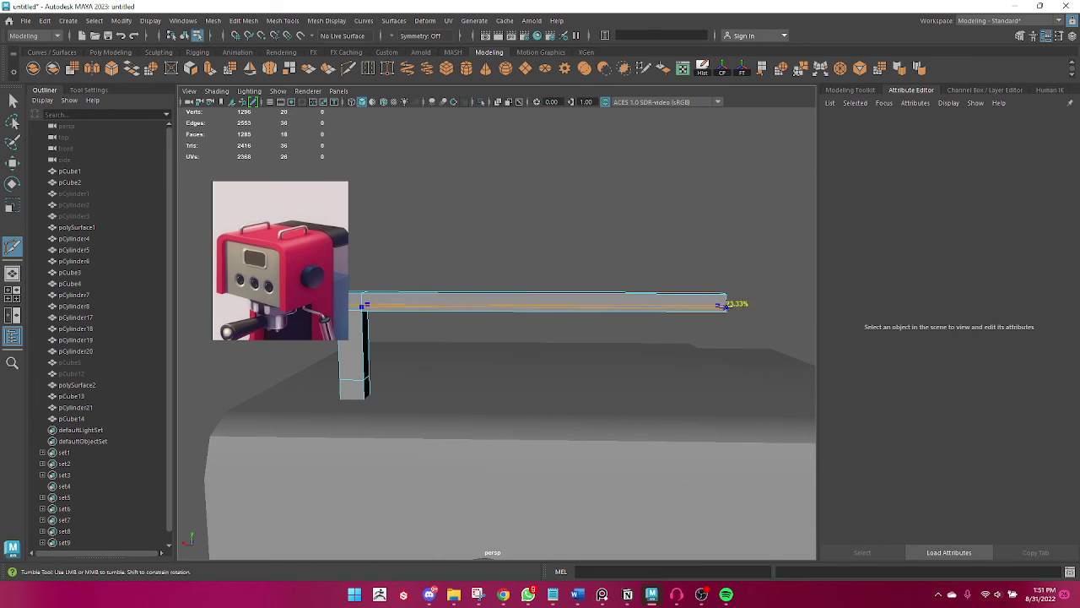
{"action": "left_click_drag", "start_coordinate": [723, 305], "coordinate": [506, 360], "text": "alt"}
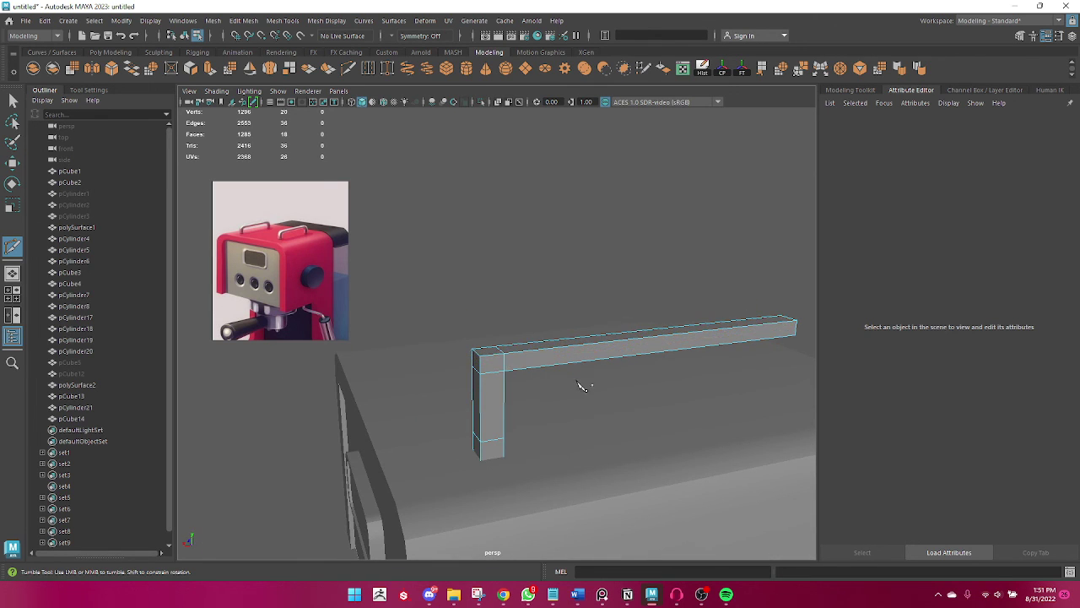
{"action": "mouse_move", "coordinate": [581, 385]}
{"action": "left_mouse_down", "text": "alt"}
{"action": "mouse_move", "coordinate": [546, 386]}
{"action": "mouse_move", "coordinate": [651, 379]}
{"action": "mouse_move", "coordinate": [602, 389]}
{"action": "left_mouse_up", "text": "alt"}
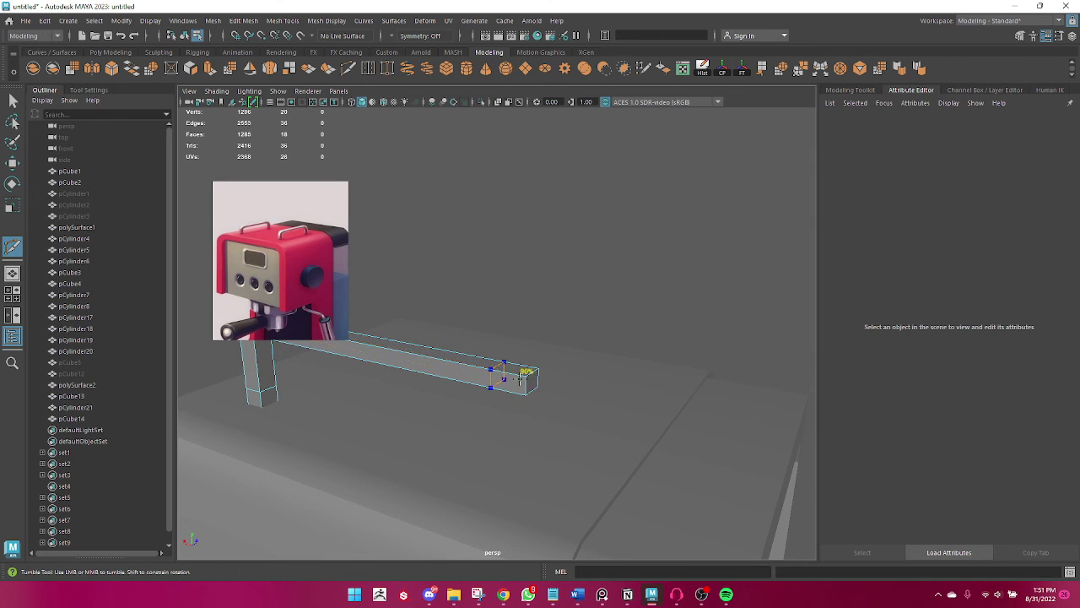
{"action": "left_click_drag", "start_coordinate": [581, 408], "coordinate": [535, 435], "text": "alt"}
{"action": "key", "text": "q"}
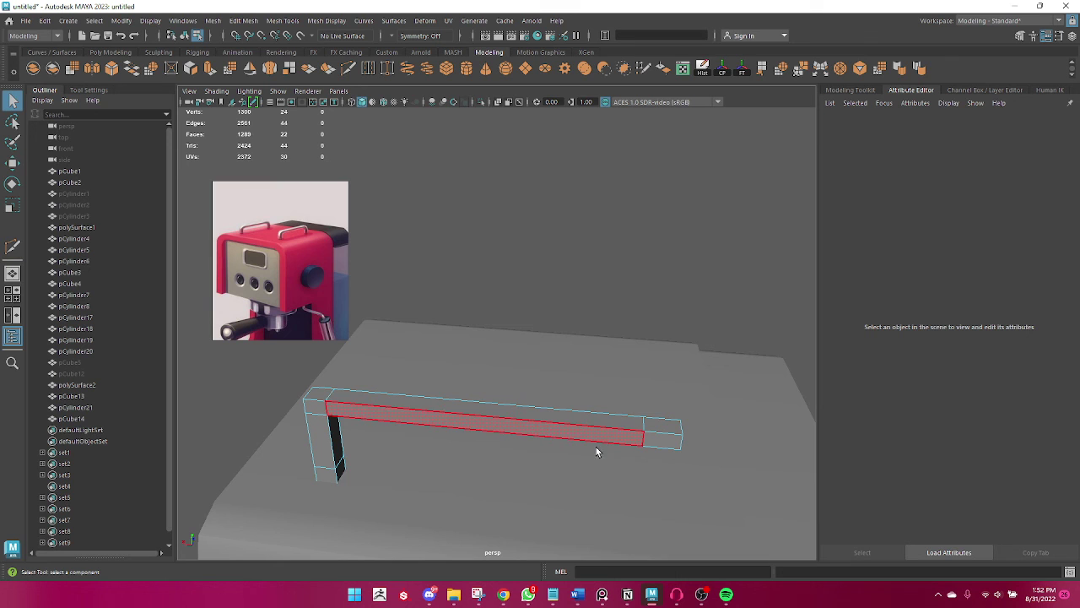
{"action": "left_click", "coordinate": [623, 452]}
{"action": "right_click_drag", "start_coordinate": [663, 282], "coordinate": [736, 279]}
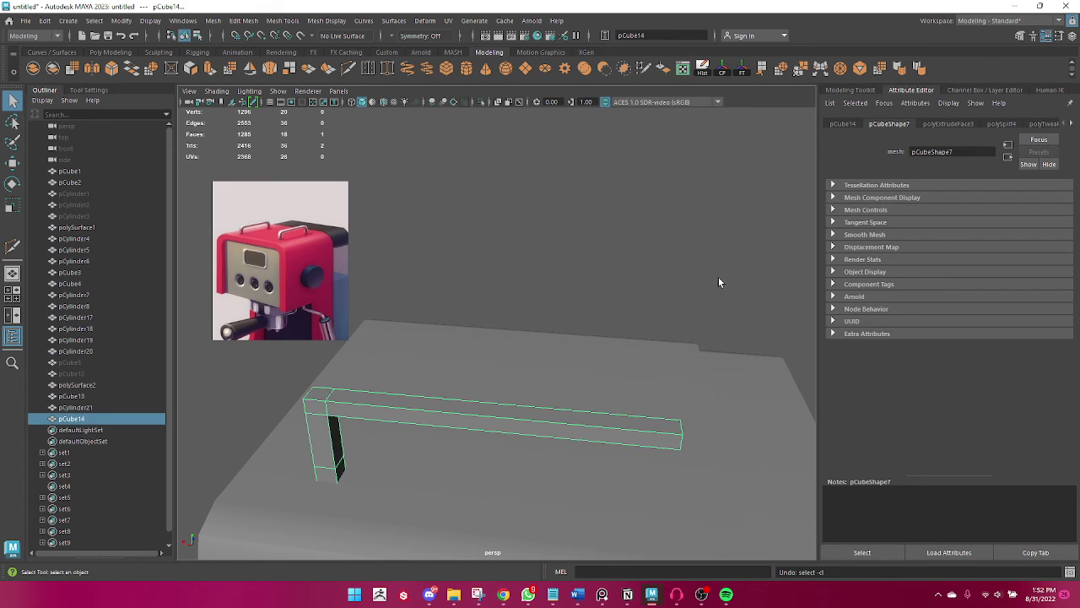
{"action": "mouse_move", "coordinate": [718, 277]}
{"action": "left_mouse_down", "text": "alt"}
{"action": "mouse_move", "coordinate": [569, 351]}
{"action": "mouse_move", "coordinate": [179, 318]}
{"action": "mouse_move", "coordinate": [566, 403]}
{"action": "mouse_move", "coordinate": [603, 393]}
{"action": "left_mouse_up", "text": "alt"}
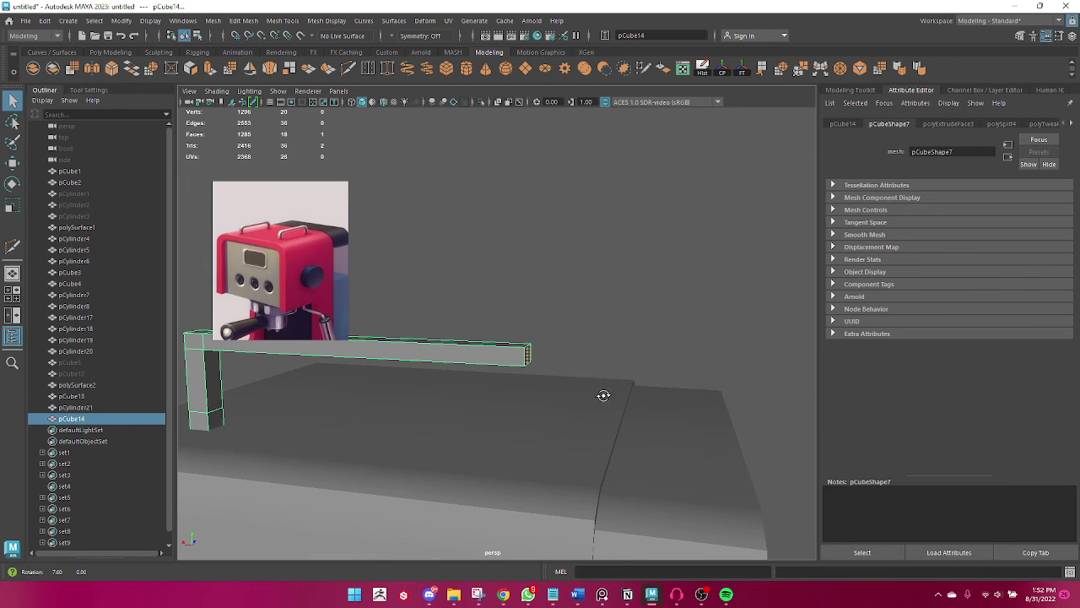
Extrude the bar's end face to lengthen the top bar.
{"action": "key", "text": "w"}
{"action": "left_click", "coordinate": [555, 334]}
{"action": "left_click", "coordinate": [532, 362]}
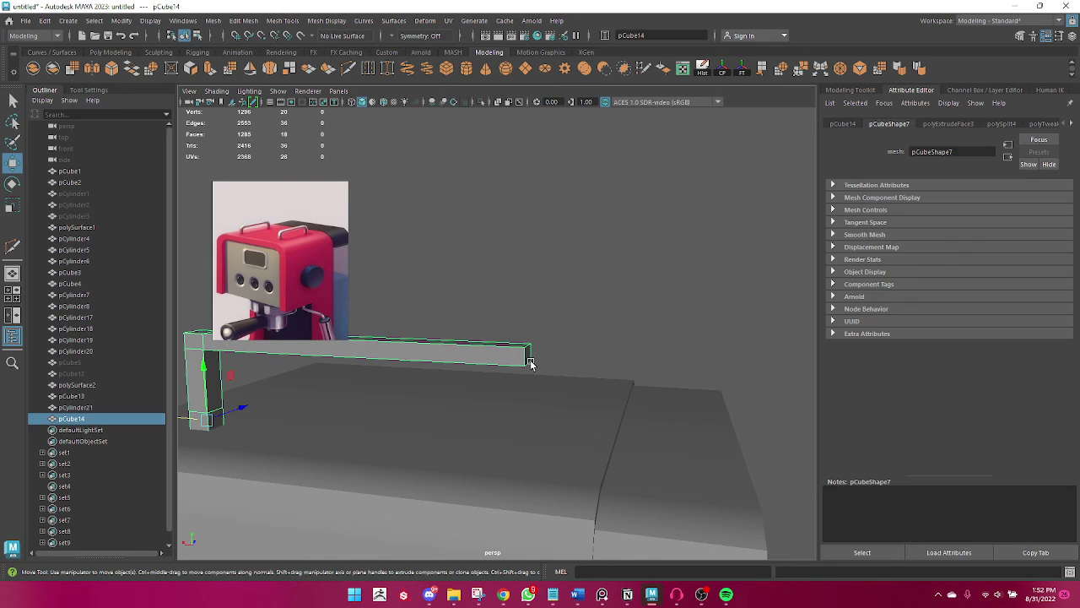
{"action": "right_click_drag", "start_coordinate": [532, 362], "coordinate": [520, 293]}
{"action": "left_click", "coordinate": [531, 355]}
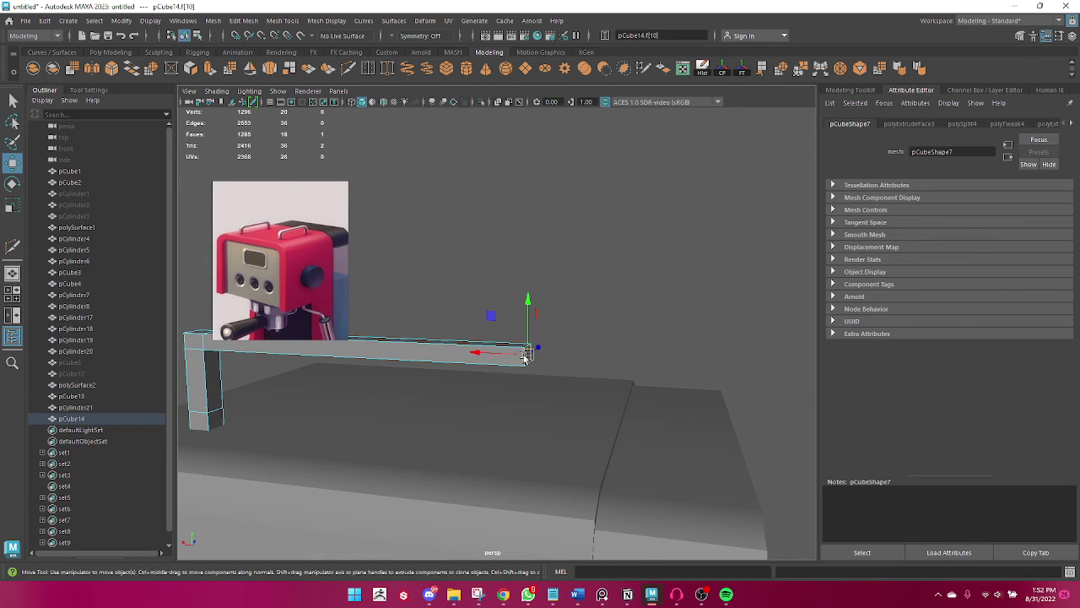
{"action": "key", "text": "ctrl+e"}
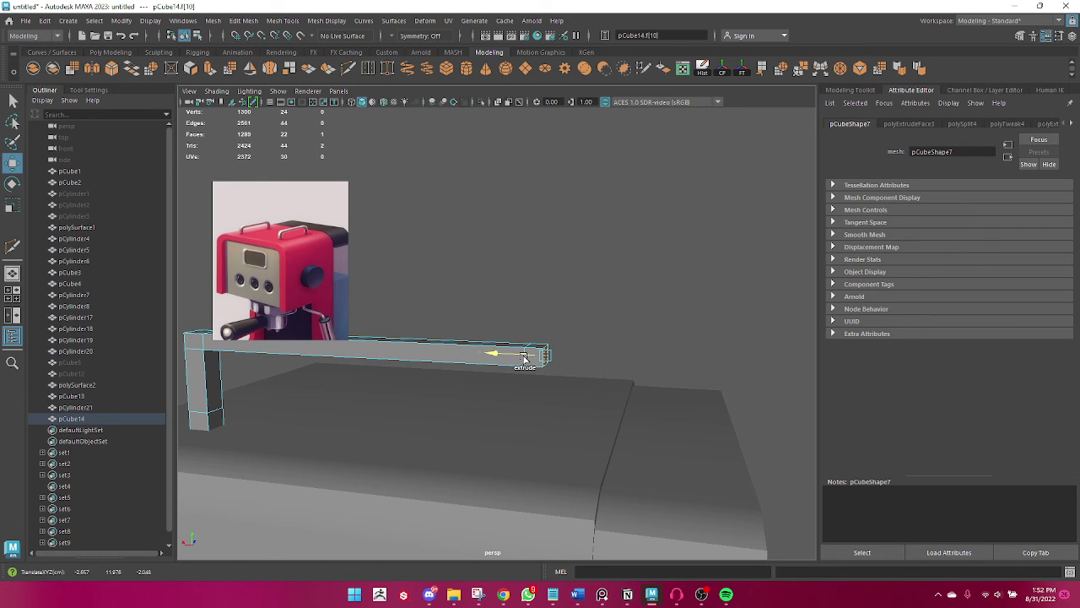
{"action": "mouse_move", "coordinate": [524, 358]}
{"action": "left_mouse_down", "text": "alt"}
{"action": "mouse_move", "coordinate": [467, 414]}
{"action": "mouse_move", "coordinate": [632, 367]}
{"action": "left_mouse_up", "text": "alt"}
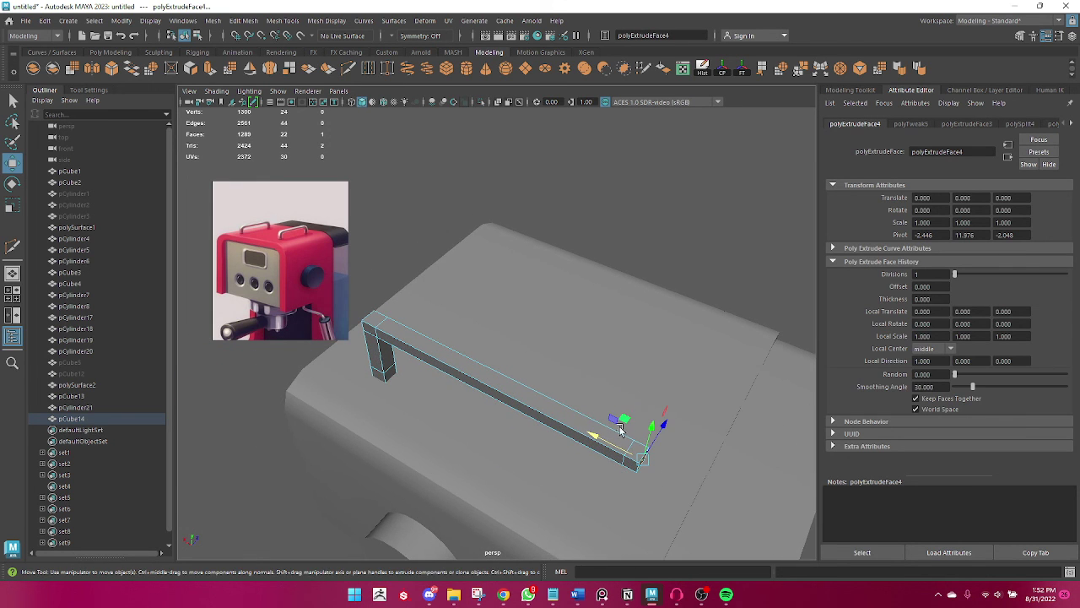
{"action": "mouse_move", "coordinate": [619, 427]}
{"action": "left_mouse_down", "text": "alt"}
{"action": "mouse_move", "coordinate": [619, 469]}
{"action": "mouse_move", "coordinate": [654, 496]}
{"action": "mouse_move", "coordinate": [653, 428]}
{"action": "mouse_move", "coordinate": [662, 430]}
{"action": "mouse_move", "coordinate": [638, 389]}
{"action": "mouse_move", "coordinate": [548, 398]}
{"action": "left_mouse_up", "text": "alt"}
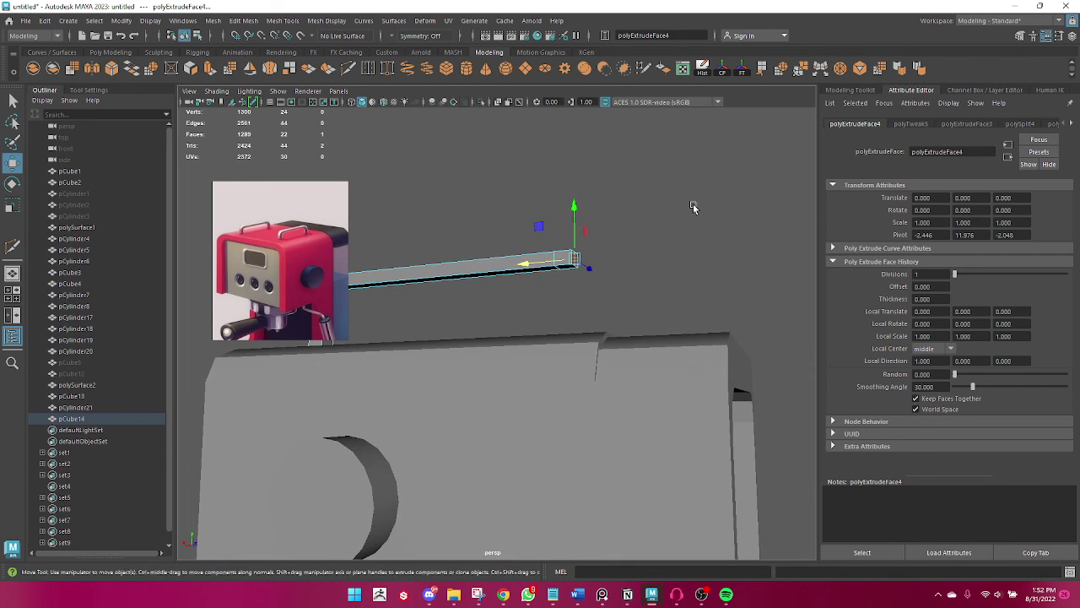
Extrude the new end face downward into the handle's second leg.
{"action": "key", "text": "q"}
{"action": "left_click", "coordinate": [595, 258]}
{"action": "left_click", "coordinate": [566, 271]}
{"action": "key", "text": "ctrl+e"}
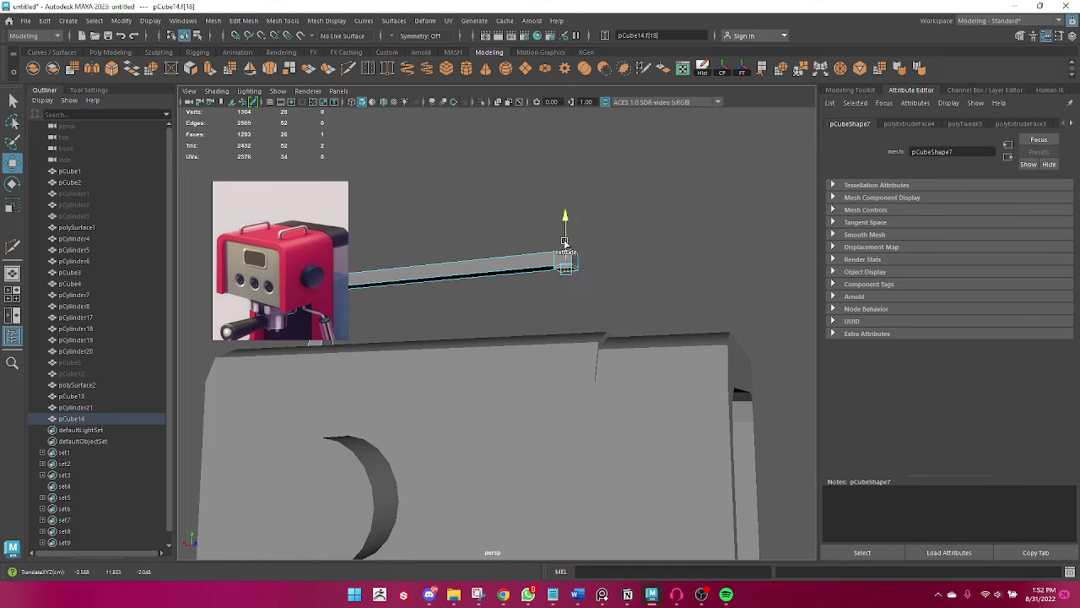
{"action": "key", "text": "ctrl+e"}
{"action": "mouse_move", "coordinate": [644, 338]}
{"action": "left_mouse_down", "text": "alt"}
{"action": "mouse_move", "coordinate": [497, 417]}
{"action": "mouse_move", "coordinate": [416, 381]}
{"action": "mouse_move", "coordinate": [502, 362]}
{"action": "mouse_move", "coordinate": [505, 275]}
{"action": "left_mouse_up", "text": "alt"}
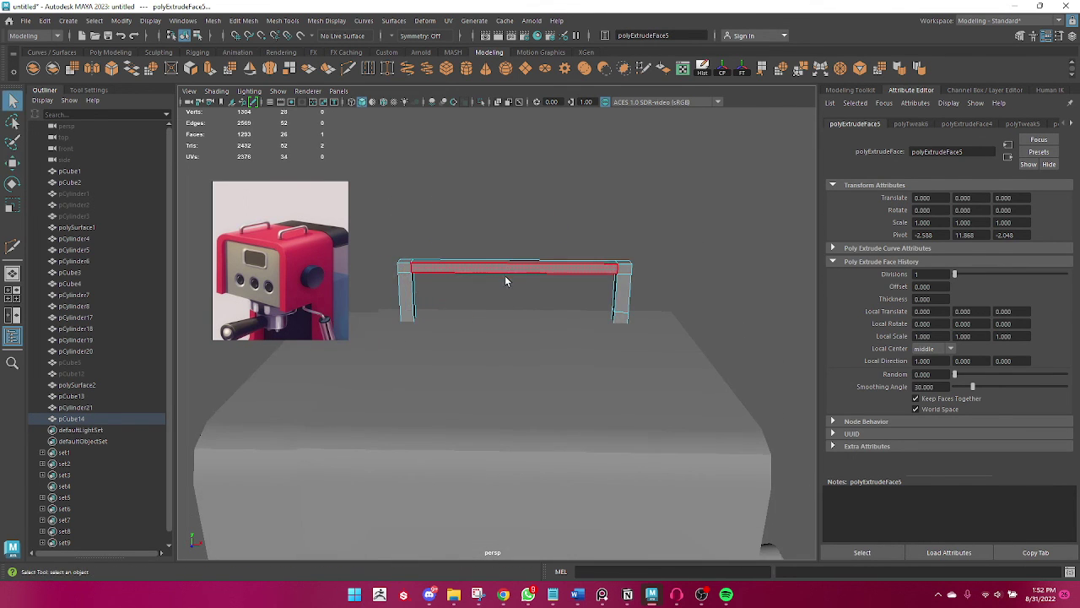
{"action": "right_click_drag", "start_coordinate": [504, 275], "coordinate": [574, 217]}
{"action": "mouse_move", "coordinate": [510, 279]}
{"action": "left_mouse_down", "text": "alt"}
{"action": "mouse_move", "coordinate": [697, 349]}
{"action": "mouse_move", "coordinate": [640, 377]}
{"action": "left_mouse_up", "text": "alt"}
Bevel the handle's top edge with fraction 0.5 and 2 segments.
{"action": "left_click", "coordinate": [610, 376]}
{"action": "left_click_drag", "start_coordinate": [522, 365], "coordinate": [616, 373], "text": "alt"}
{"action": "right_click_drag", "start_coordinate": [535, 275], "coordinate": [532, 236]}
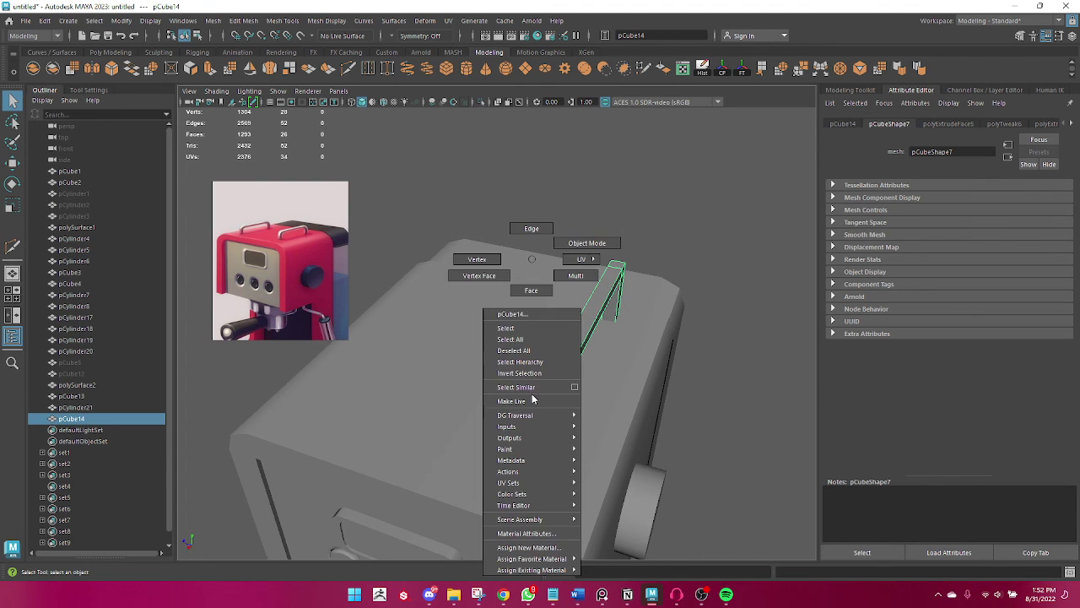
{"action": "left_click", "coordinate": [537, 413]}
{"action": "left_click_drag", "start_coordinate": [537, 413], "coordinate": [535, 360], "text": "alt"}
{"action": "right_click_drag", "start_coordinate": [581, 335], "coordinate": [632, 317], "text": "shift"}
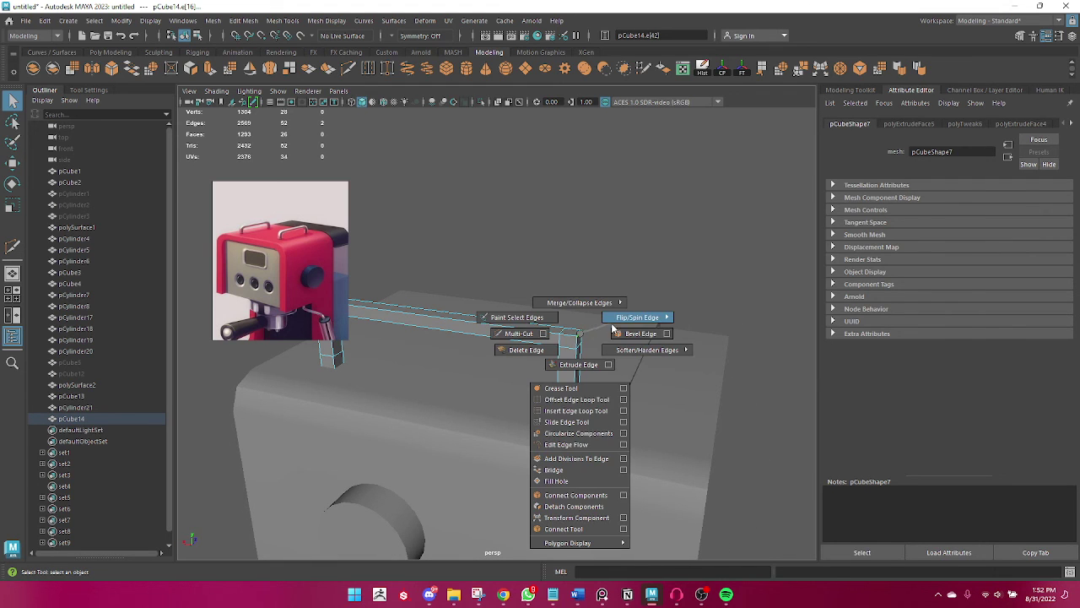
{"action": "mouse_move", "coordinate": [619, 330]}
{"action": "left_mouse_down", "text": "alt"}
{"action": "mouse_move", "coordinate": [684, 360]}
{"action": "mouse_move", "coordinate": [535, 378]}
{"action": "mouse_move", "coordinate": [557, 386]}
{"action": "left_mouse_up", "text": "alt"}
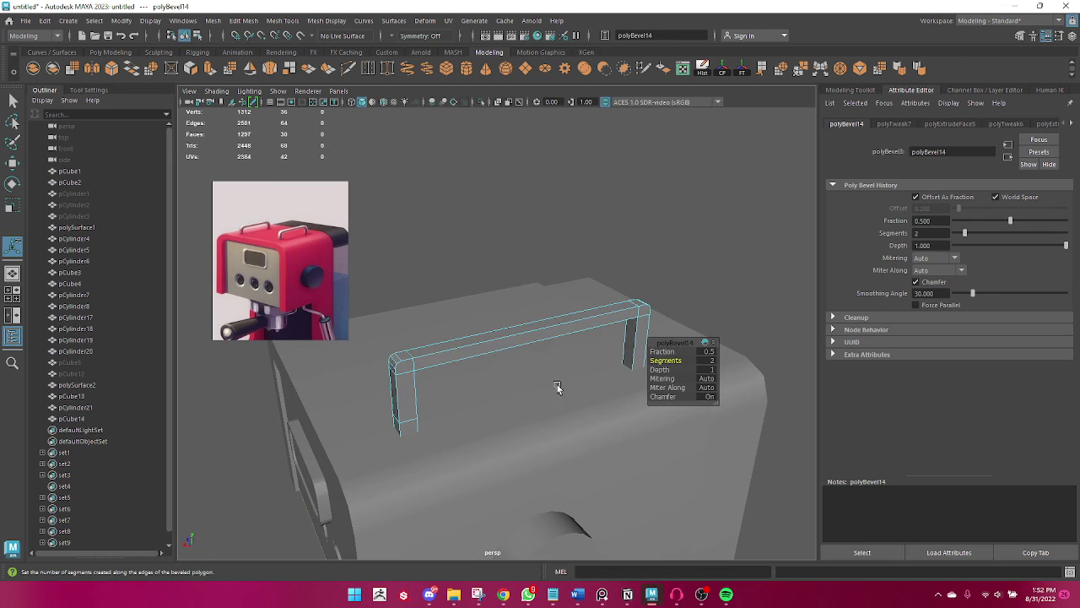
Scale the whole handle shorter along its length in object mode.
{"action": "right_click", "coordinate": [460, 341]}
{"action": "right_click_drag", "start_coordinate": [546, 219], "coordinate": [546, 220]}
{"action": "mouse_move", "coordinate": [545, 219]}
{"action": "left_mouse_down", "text": "alt"}
{"action": "mouse_move", "coordinate": [569, 279]}
{"action": "mouse_move", "coordinate": [478, 314]}
{"action": "mouse_move", "coordinate": [557, 374]}
{"action": "mouse_move", "coordinate": [623, 391]}
{"action": "left_mouse_up", "text": "alt"}
{"action": "left_click", "coordinate": [441, 321]}
{"action": "key", "text": "r"}
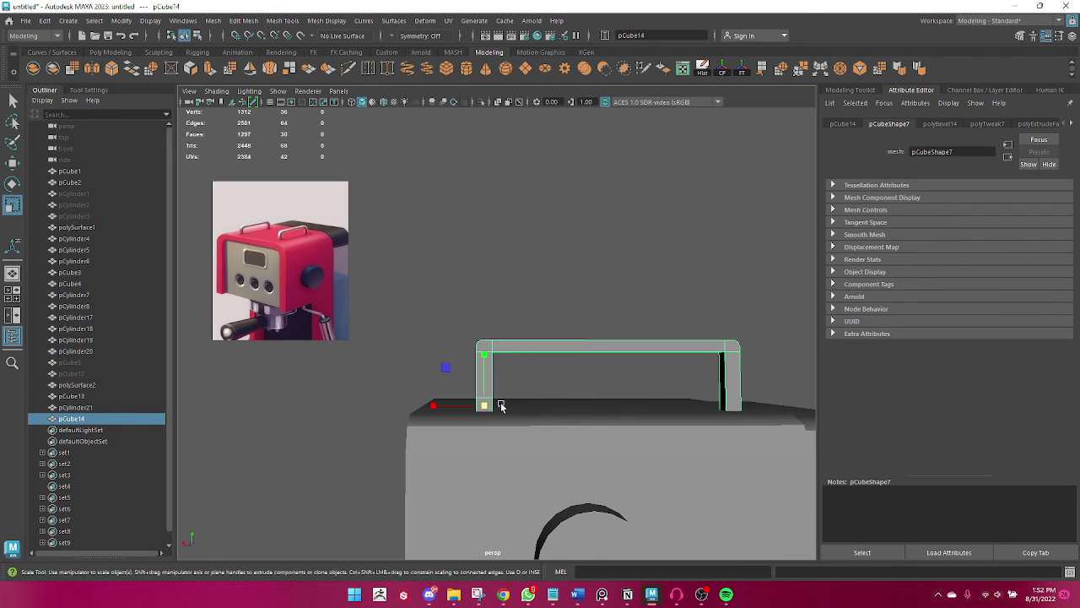
{"action": "mouse_move", "coordinate": [445, 400]}
{"action": "left_mouse_down"}
{"action": "mouse_move", "coordinate": [431, 414]}
{"action": "mouse_move", "coordinate": [447, 419]}
{"action": "left_mouse_up"}
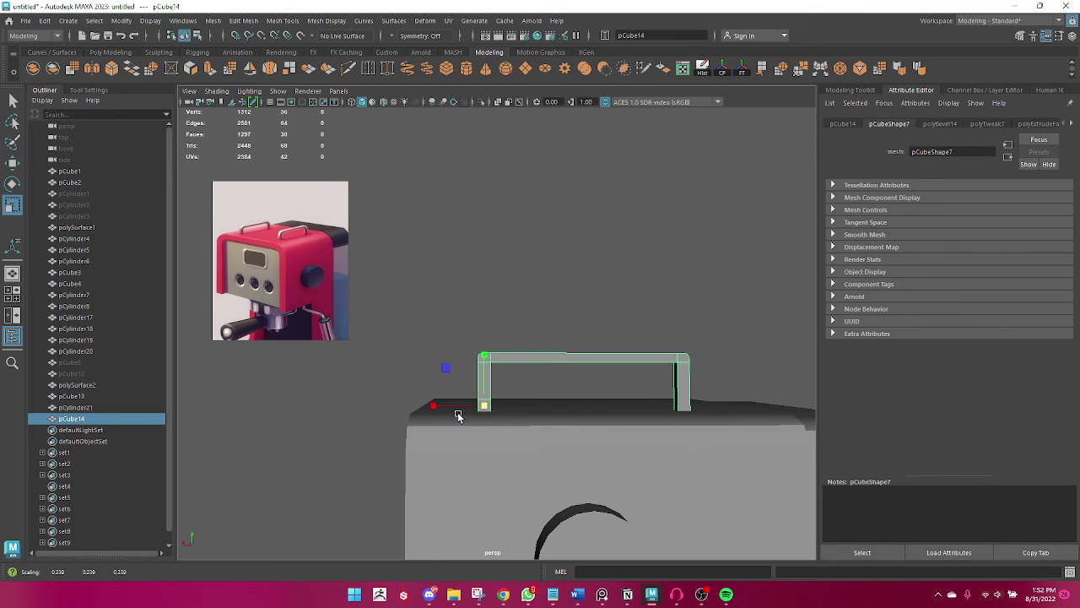
Duplicate the top handle and slide the copy along X to form a second bar handle.
{"action": "key", "text": "w"}
{"action": "left_click", "coordinate": [558, 338]}
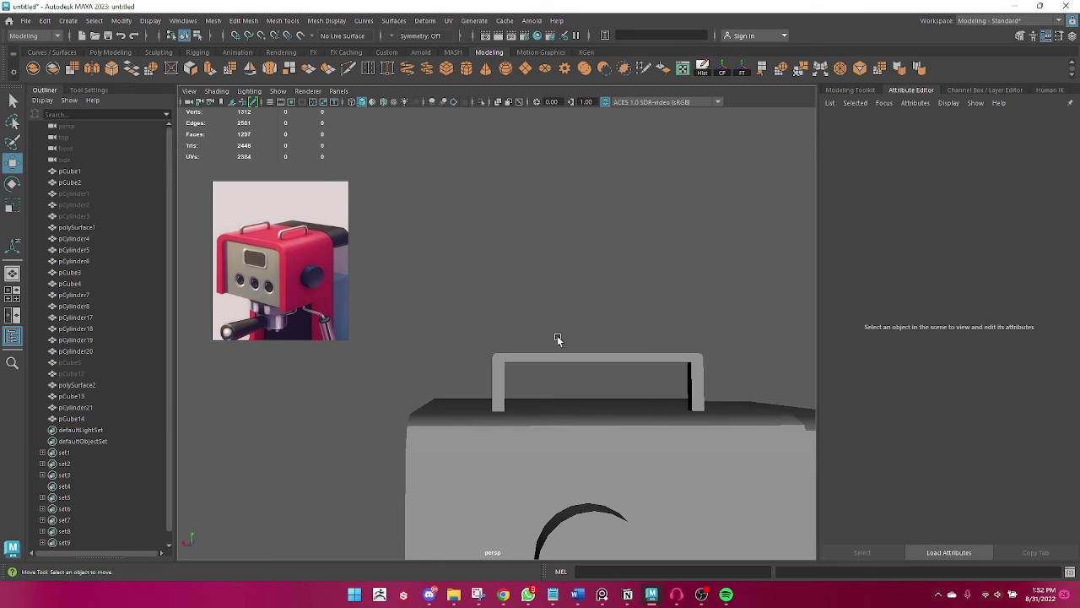
{"action": "mouse_move", "coordinate": [557, 337]}
{"action": "left_mouse_down", "text": "alt"}
{"action": "mouse_move", "coordinate": [430, 408]}
{"action": "mouse_move", "coordinate": [443, 423]}
{"action": "left_mouse_up", "text": "alt"}
{"action": "left_click_drag", "start_coordinate": [462, 487], "coordinate": [415, 363], "text": "alt"}
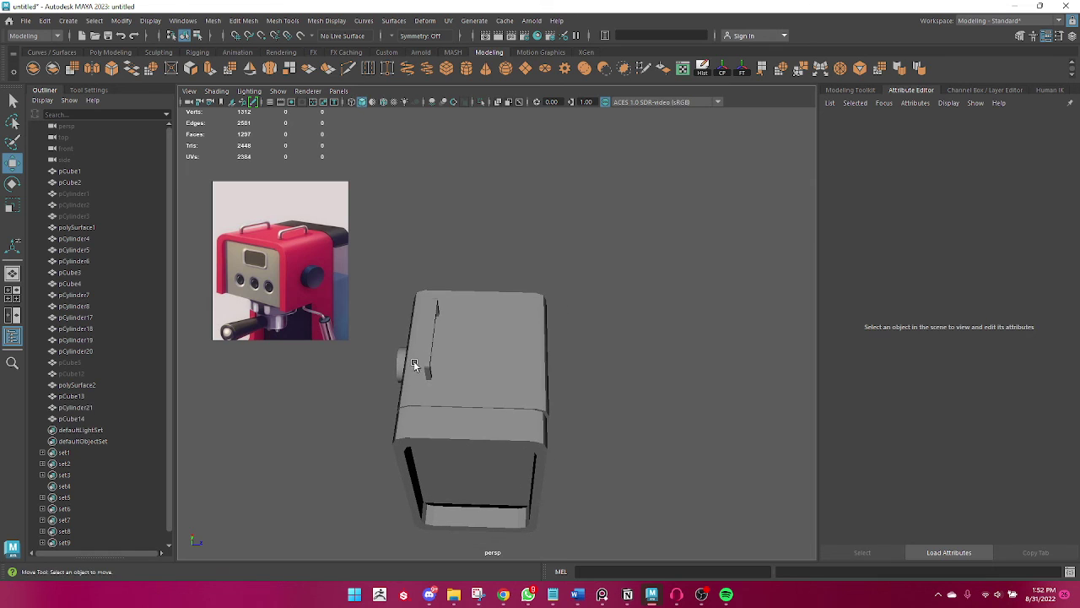
{"action": "left_click", "coordinate": [429, 353]}
{"action": "key", "text": "e"}
{"action": "key", "text": "r"}
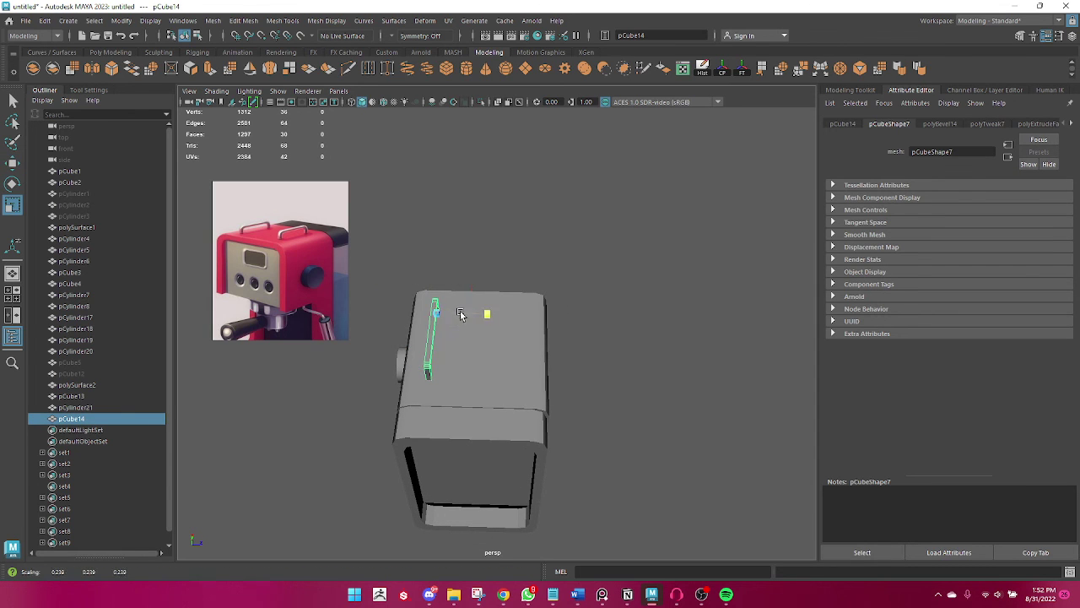
{"action": "left_click", "coordinate": [581, 359]}
{"action": "mouse_move", "coordinate": [581, 359]}
{"action": "left_mouse_down", "text": "alt"}
{"action": "mouse_move", "coordinate": [456, 378]}
{"action": "mouse_move", "coordinate": [357, 350]}
{"action": "mouse_move", "coordinate": [512, 377]}
{"action": "left_mouse_up", "text": "alt"}
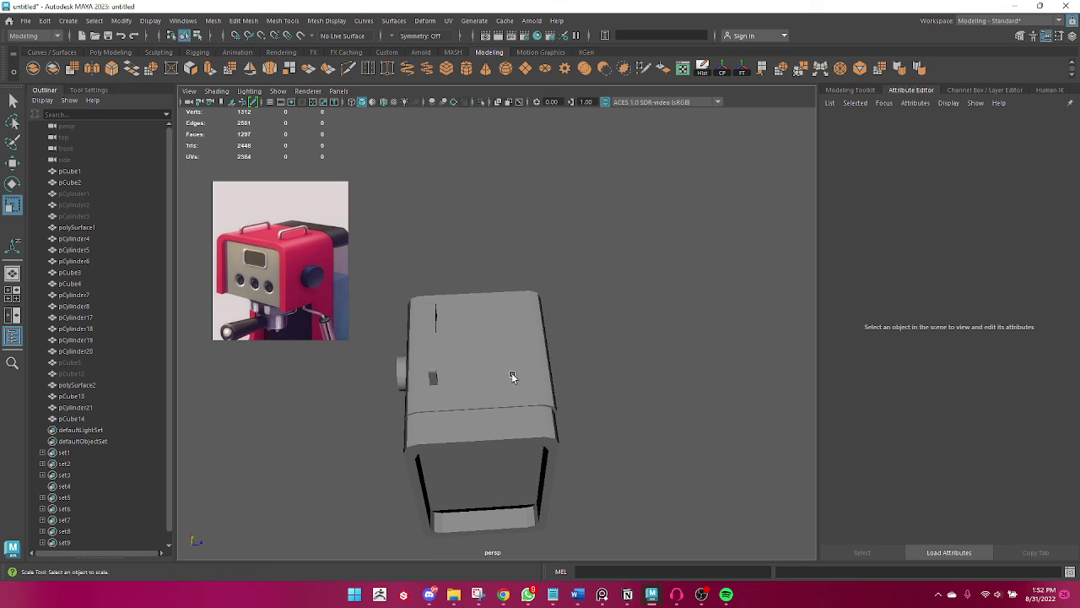
{"action": "left_click", "coordinate": [430, 335]}
{"action": "key", "text": "w"}
{"action": "left_click_drag", "start_coordinate": [463, 321], "coordinate": [494, 325]}
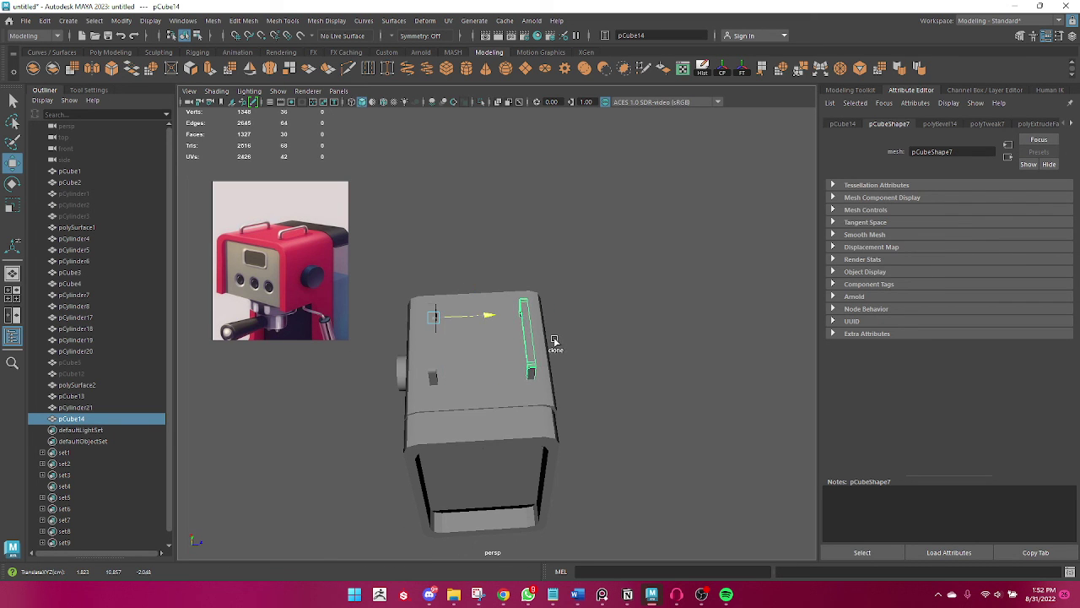
Shift the copied handle and the original handle sideways to space the pair on top.
{"action": "left_click", "coordinate": [619, 403]}
{"action": "mouse_move", "coordinate": [620, 403]}
{"action": "left_mouse_down", "text": "alt"}
{"action": "mouse_move", "coordinate": [441, 405]}
{"action": "mouse_move", "coordinate": [366, 345]}
{"action": "mouse_move", "coordinate": [353, 354]}
{"action": "left_mouse_up", "text": "alt"}
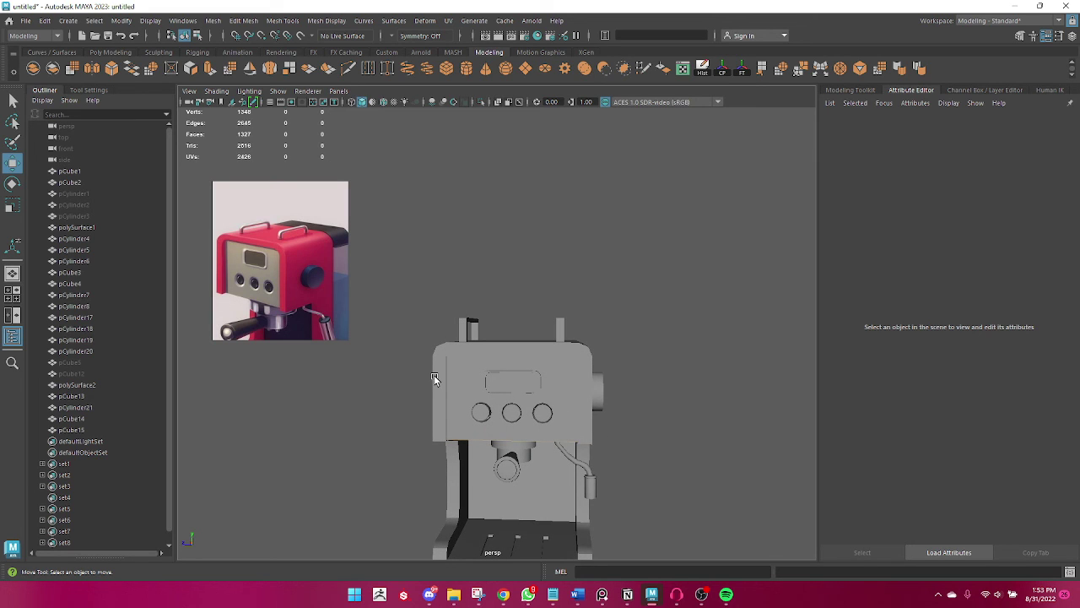
{"action": "mouse_move", "coordinate": [434, 378]}
{"action": "left_mouse_down", "text": "alt"}
{"action": "mouse_move", "coordinate": [478, 388]}
{"action": "mouse_move", "coordinate": [441, 369]}
{"action": "mouse_move", "coordinate": [656, 446]}
{"action": "mouse_move", "coordinate": [583, 390]}
{"action": "mouse_move", "coordinate": [562, 403]}
{"action": "mouse_move", "coordinate": [489, 393]}
{"action": "mouse_move", "coordinate": [473, 357]}
{"action": "left_mouse_up", "text": "alt"}
{"action": "left_click", "coordinate": [440, 342]}
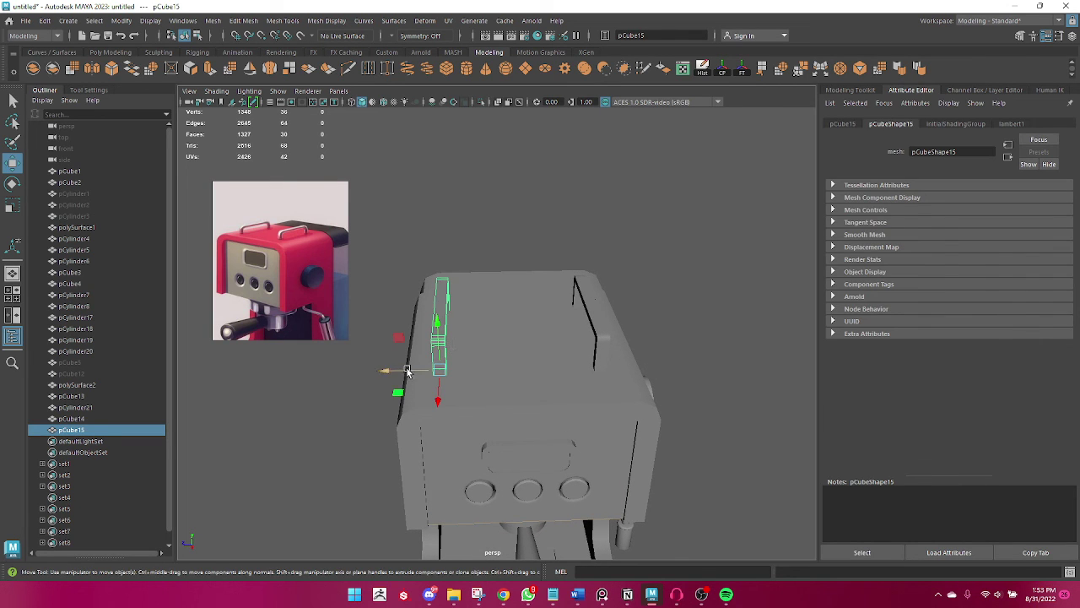
{"action": "left_click_drag", "start_coordinate": [408, 371], "coordinate": [414, 372]}
{"action": "left_click", "coordinate": [599, 342]}
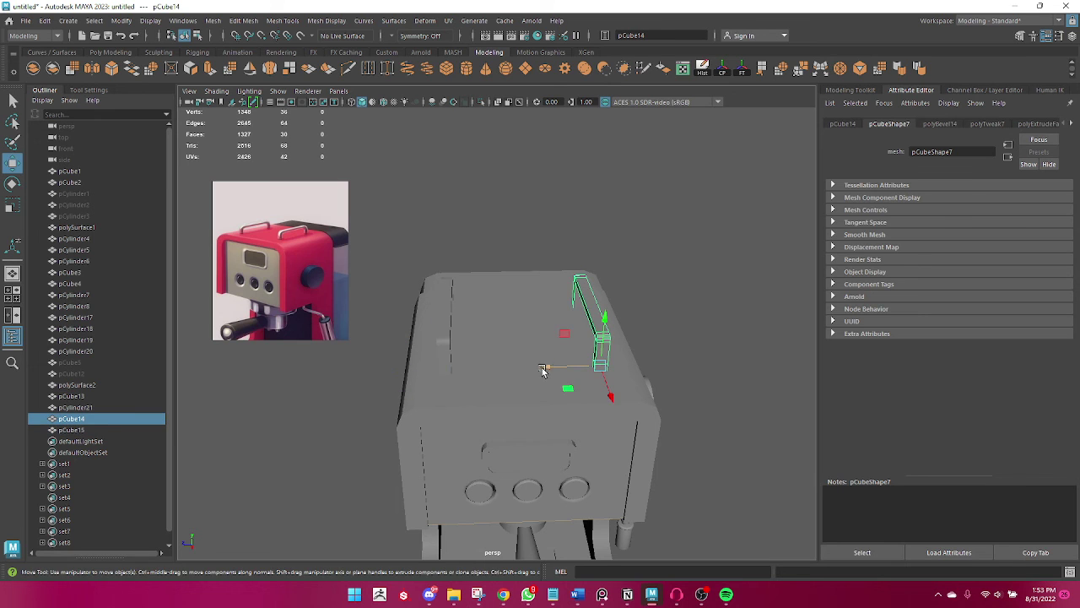
{"action": "left_click_drag", "start_coordinate": [542, 368], "coordinate": [558, 368]}
Nudge the left handle sideways to fine-tune the spacing between the two handles.
{"action": "left_click", "coordinate": [692, 327]}
{"action": "mouse_move", "coordinate": [692, 328]}
{"action": "left_mouse_down", "text": "alt"}
{"action": "mouse_move", "coordinate": [561, 383]}
{"action": "mouse_move", "coordinate": [491, 325]}
{"action": "mouse_move", "coordinate": [608, 384]}
{"action": "left_mouse_up", "text": "alt"}
{"action": "right_click_drag", "start_coordinate": [608, 384], "coordinate": [284, 384], "text": "alt"}
{"action": "left_click_drag", "start_coordinate": [283, 385], "coordinate": [518, 428], "text": "alt"}
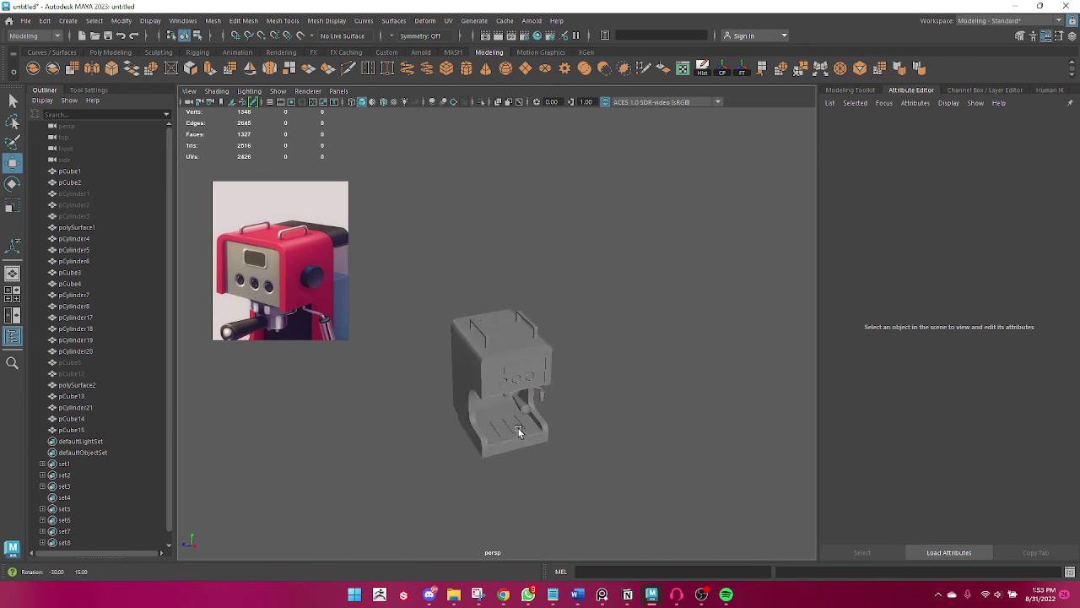
{"action": "right_click_drag", "start_coordinate": [518, 427], "coordinate": [738, 451], "text": "alt"}
{"action": "left_click_drag", "start_coordinate": [738, 451], "coordinate": [476, 359], "text": "alt"}
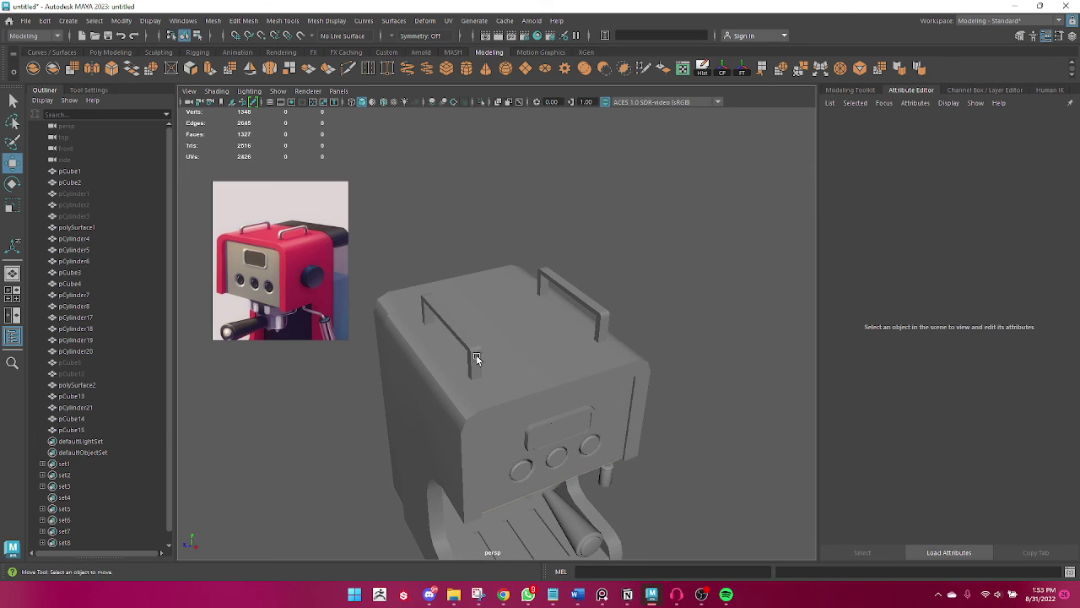
{"action": "left_click", "coordinate": [476, 359]}
{"action": "left_click_drag", "start_coordinate": [429, 388], "coordinate": [436, 387]}
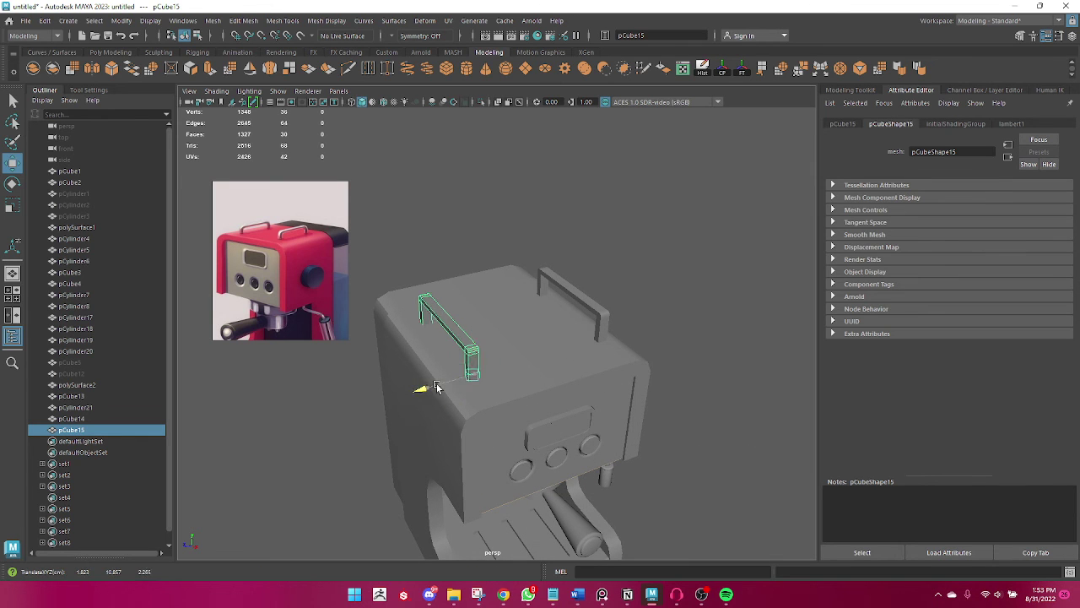
{"action": "left_click", "coordinate": [651, 344]}
{"action": "mouse_move", "coordinate": [651, 345]}
{"action": "left_mouse_down", "text": "alt"}
{"action": "mouse_move", "coordinate": [569, 338]}
{"action": "mouse_move", "coordinate": [601, 323]}
{"action": "mouse_move", "coordinate": [564, 340]}
{"action": "left_mouse_up", "text": "alt"}
{"action": "left_click", "coordinate": [564, 340]}
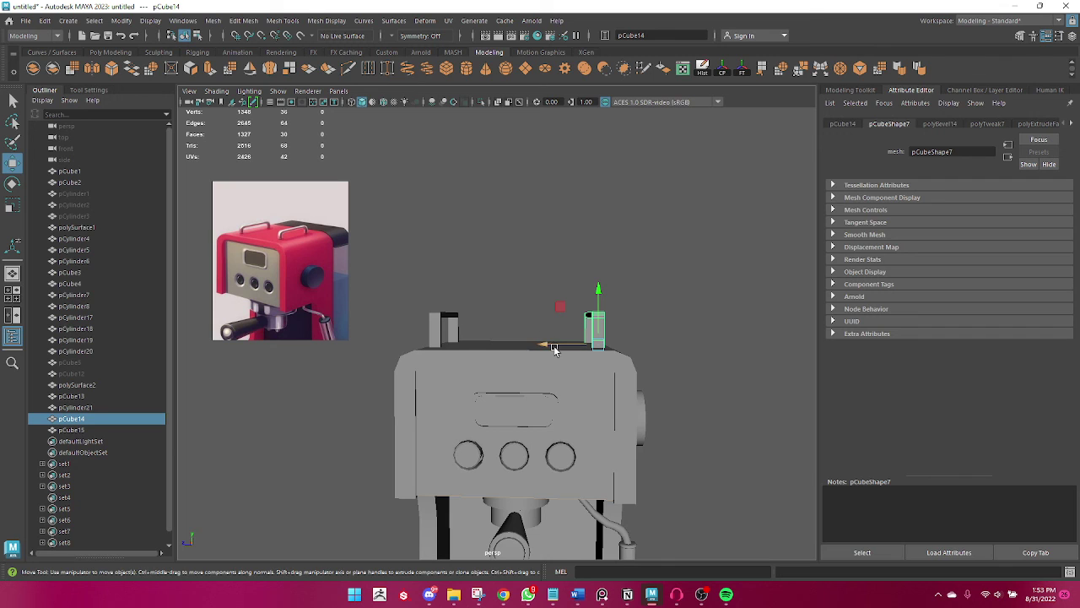
Orbit, zoom and pan to inspect the pair of handles from the front.
{"action": "left_click", "coordinate": [540, 278]}
{"action": "left_click_drag", "start_coordinate": [541, 279], "coordinate": [463, 379], "text": "alt"}
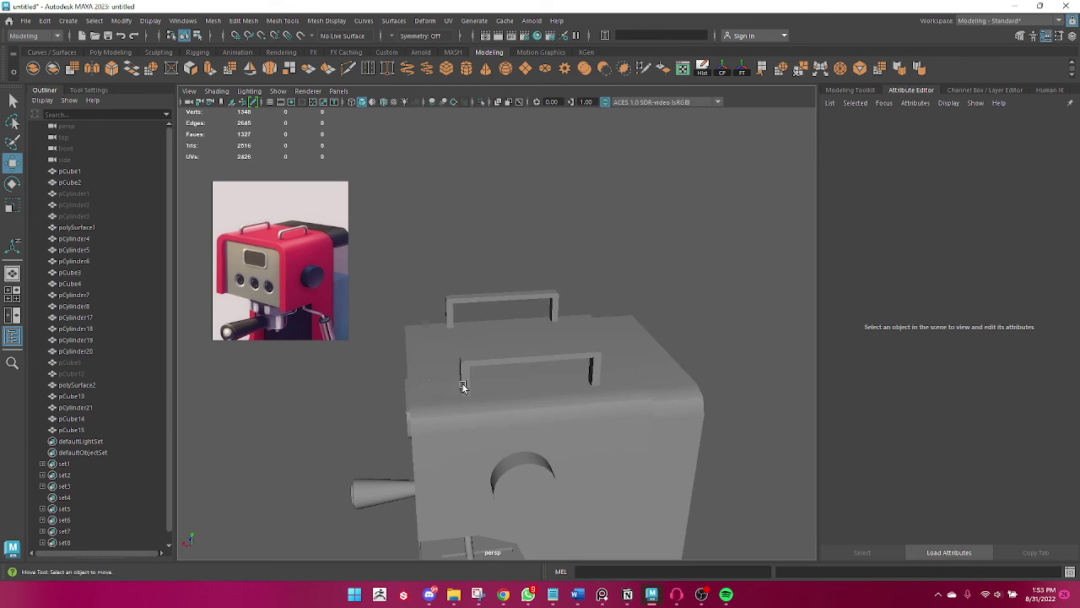
{"action": "scroll", "coordinate": [463, 379], "scroll_direction": "down", "scroll_amount": 3}
{"action": "mouse_move", "coordinate": [365, 363]}
{"action": "left_mouse_down", "text": "alt"}
{"action": "mouse_move", "coordinate": [746, 364]}
{"action": "mouse_move", "coordinate": [577, 387]}
{"action": "mouse_move", "coordinate": [685, 403]}
{"action": "mouse_move", "coordinate": [851, 398]}
{"action": "mouse_move", "coordinate": [713, 397]}
{"action": "left_mouse_up", "text": "alt"}
{"action": "middle_click_drag", "start_coordinate": [712, 397], "coordinate": [693, 311], "text": "alt"}
{"action": "right_click_drag", "start_coordinate": [692, 315], "coordinate": [766, 376], "text": "alt"}
{"action": "mouse_move", "coordinate": [766, 376]}
{"action": "left_mouse_down", "text": "alt"}
{"action": "mouse_move", "coordinate": [563, 444]}
{"action": "mouse_move", "coordinate": [608, 429]}
{"action": "mouse_move", "coordinate": [762, 425]}
{"action": "mouse_move", "coordinate": [996, 445]}
{"action": "mouse_move", "coordinate": [639, 410]}
{"action": "mouse_move", "coordinate": [747, 403]}
{"action": "mouse_move", "coordinate": [224, 406]}
{"action": "left_mouse_up", "text": "alt"}
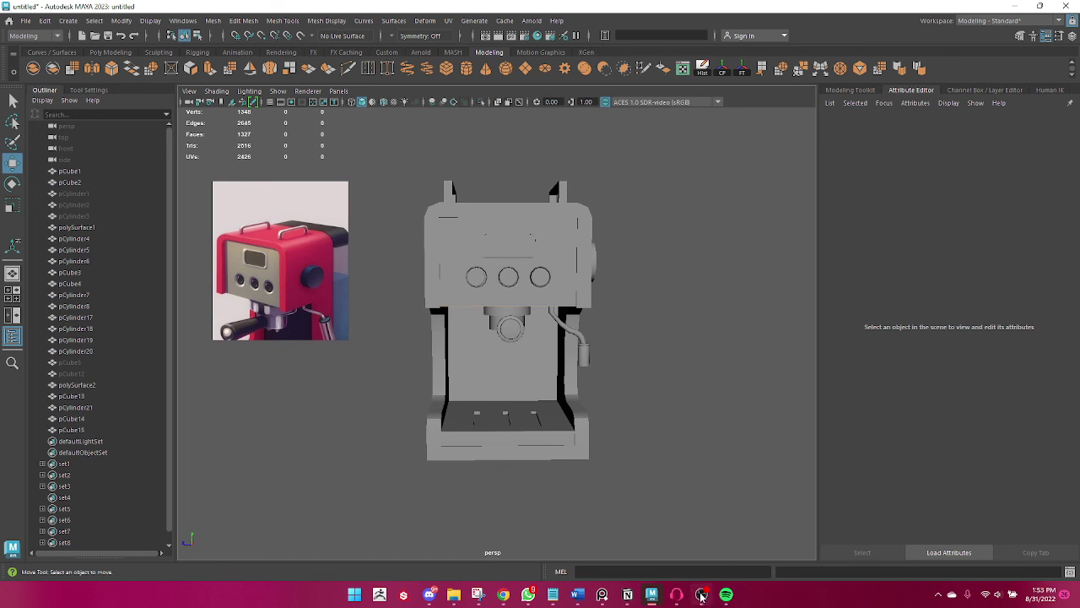